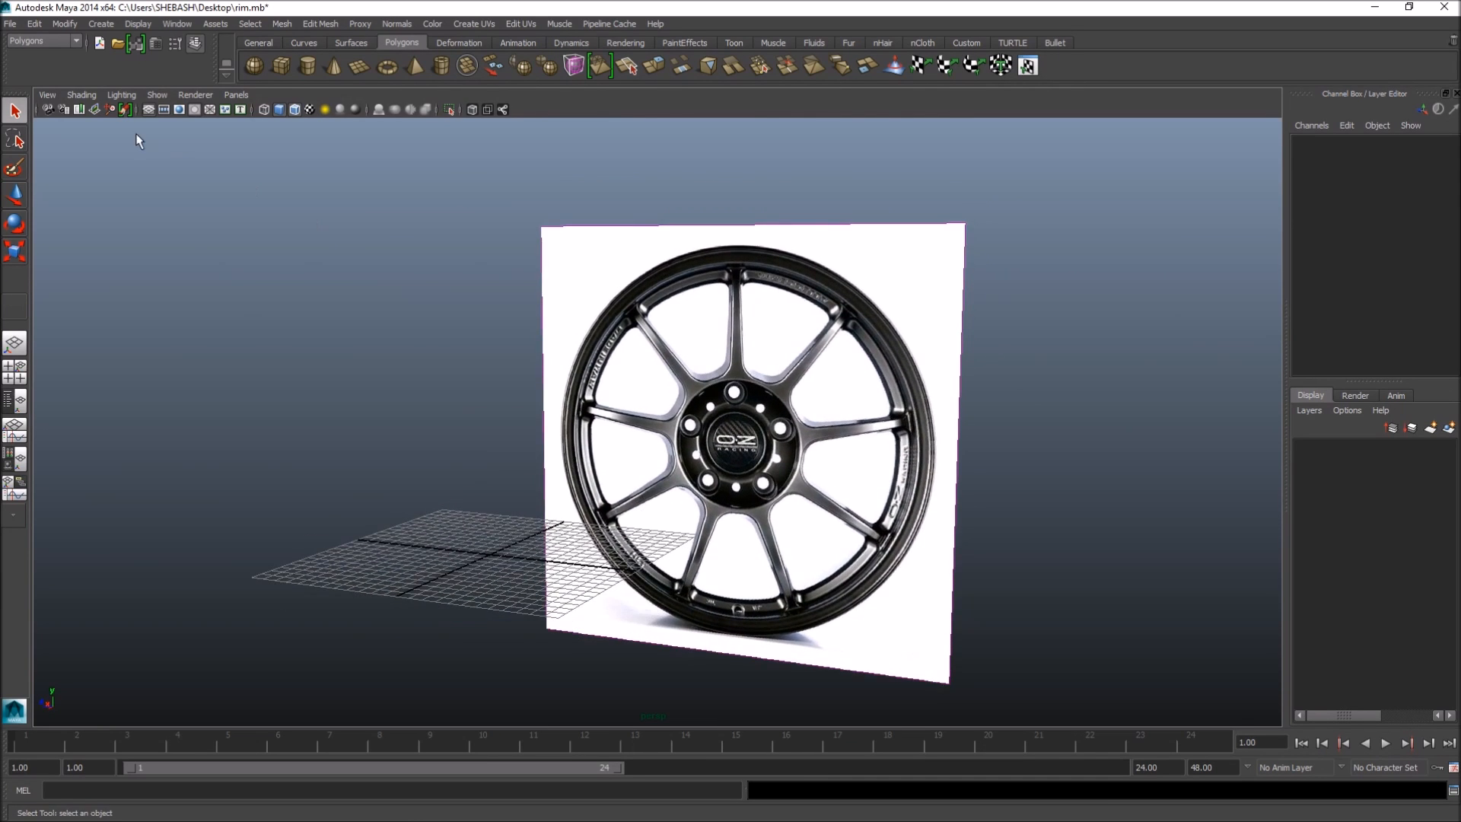
left_click_drag(542, 456, 556, 480, "alt")
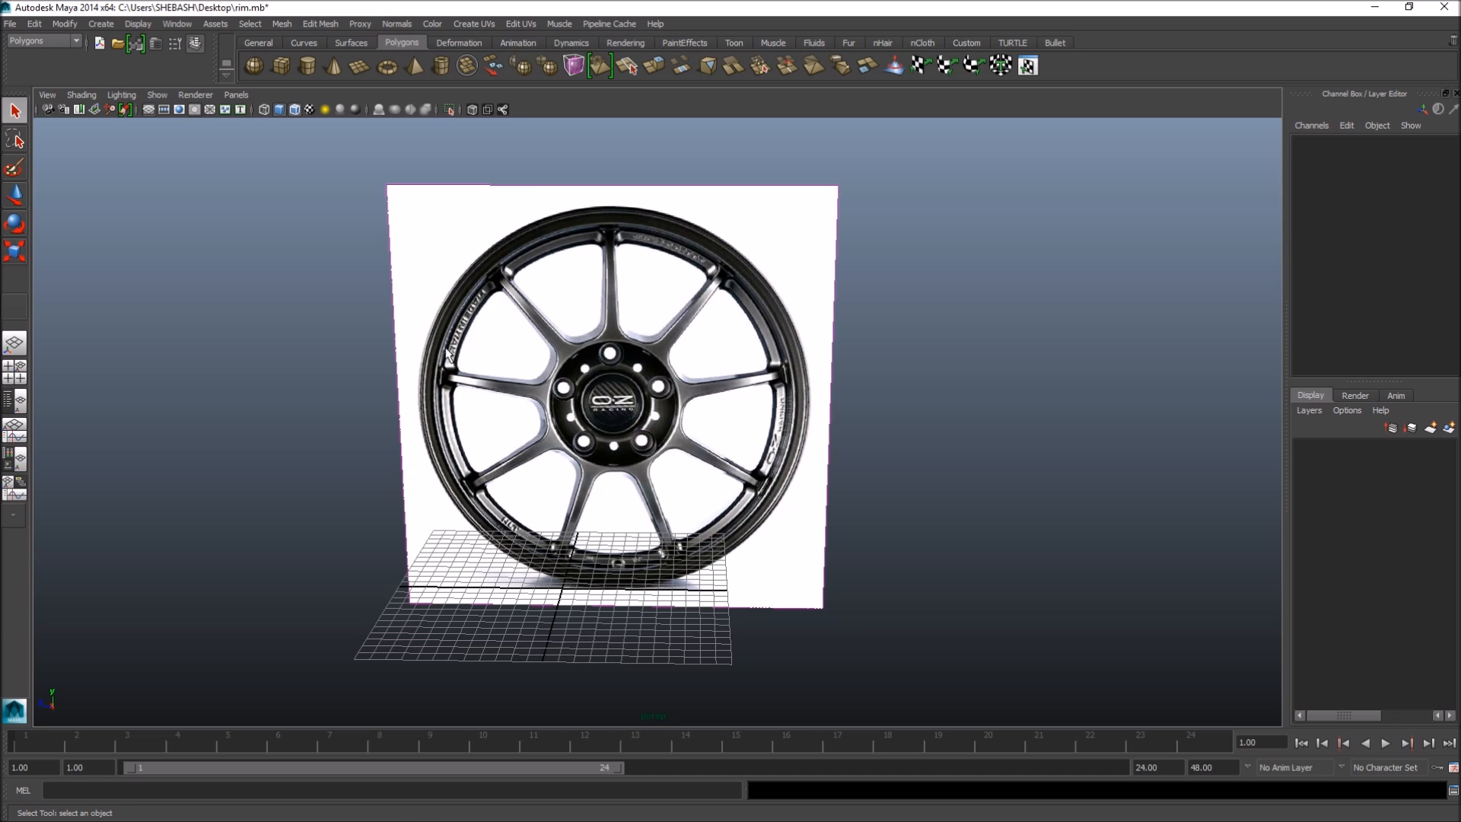
left_click_drag(490, 521, 597, 479, "alt")
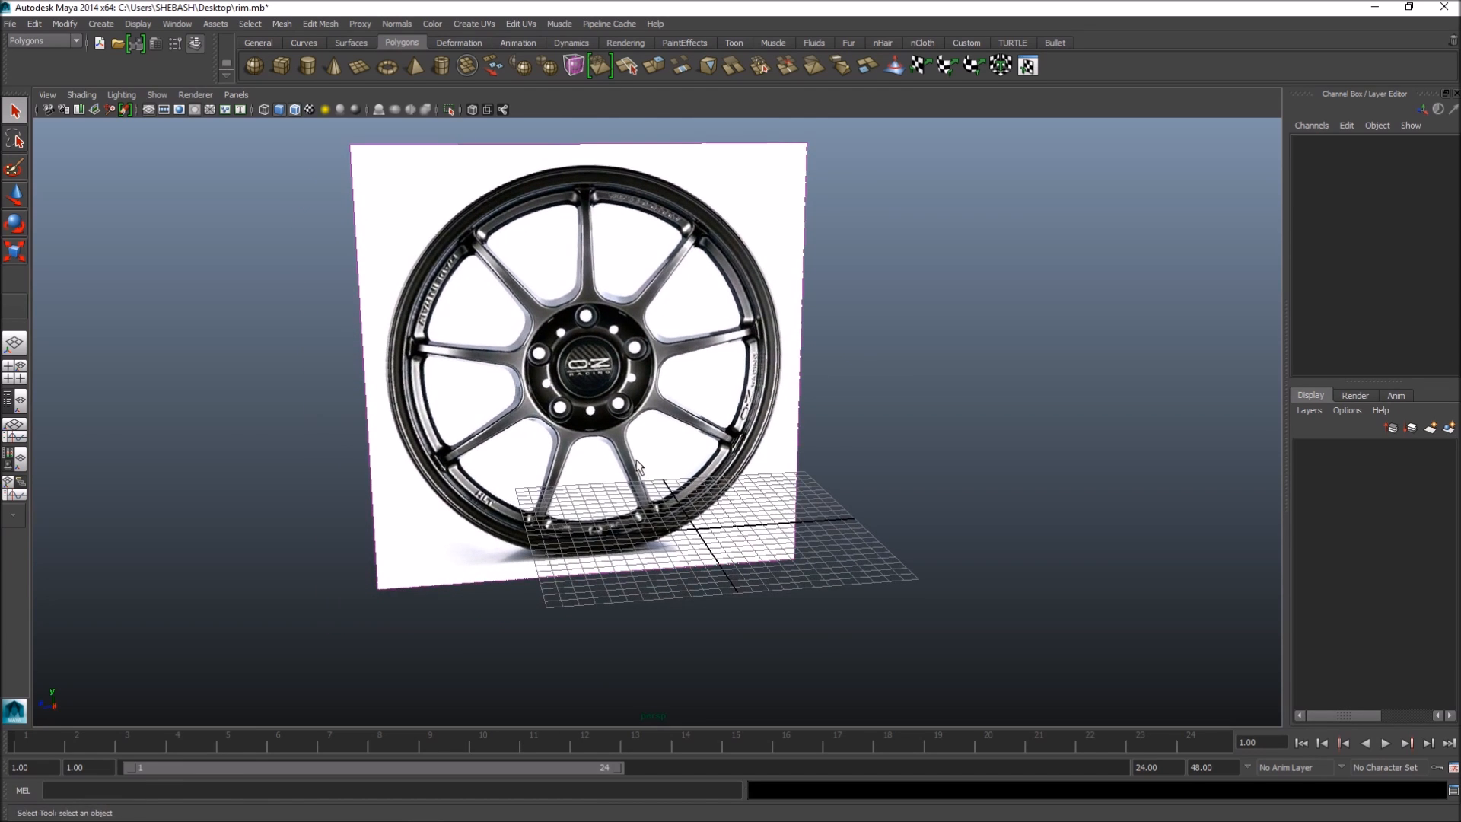
left_click_drag(694, 448, 832, 504, "alt")
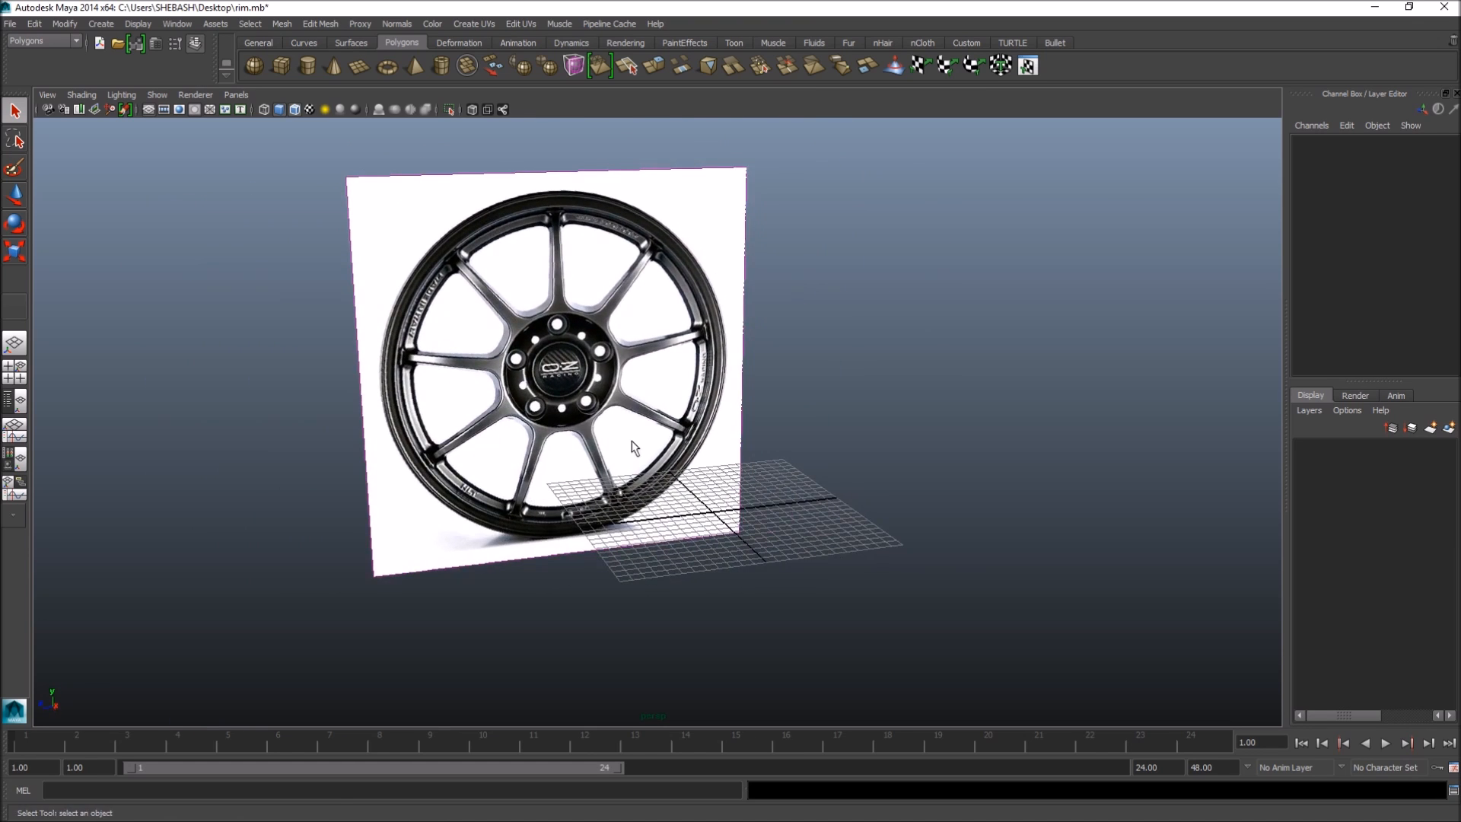
left_click_drag(644, 465, 763, 472, "alt")
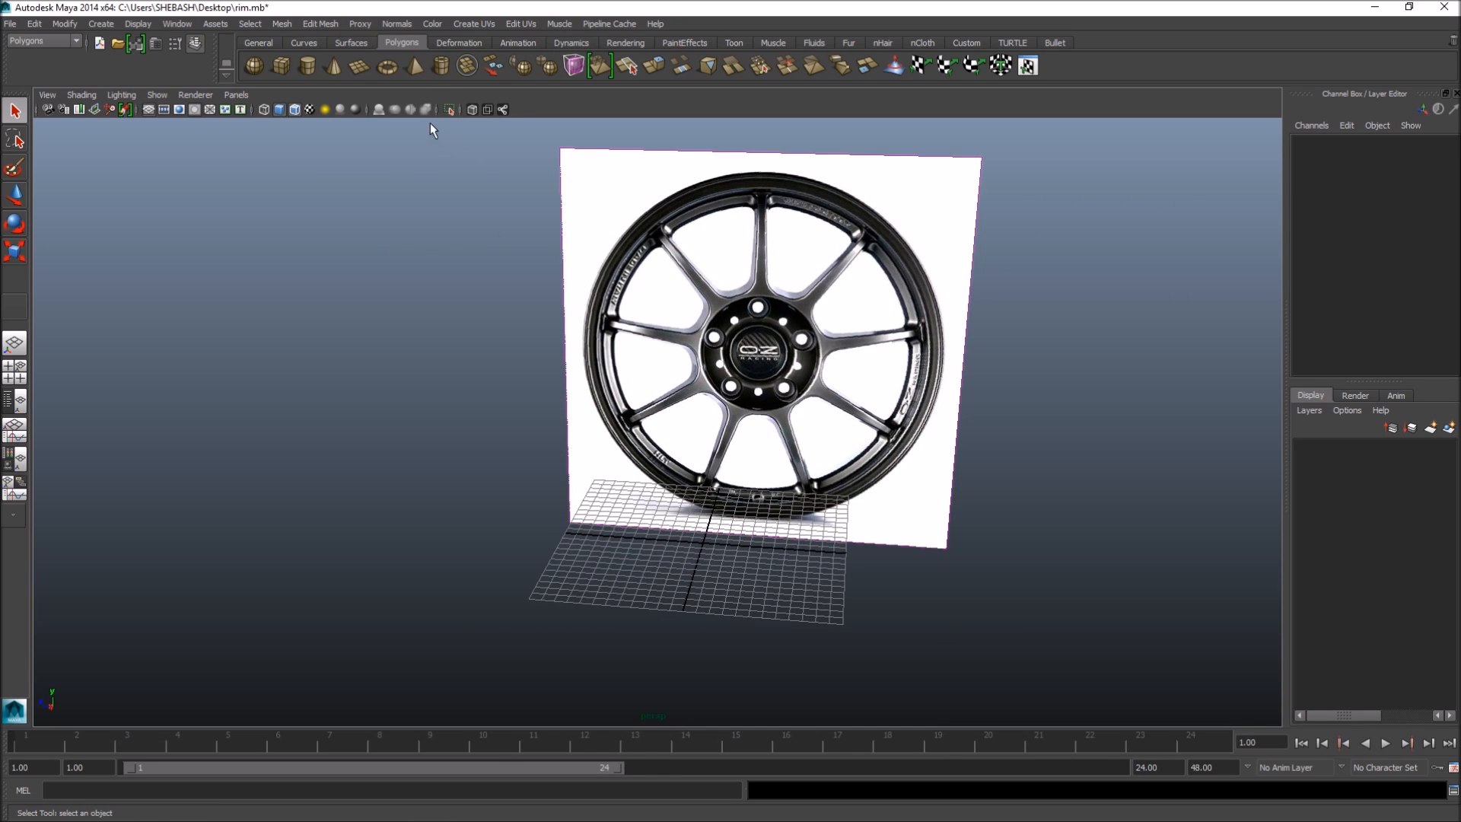
left_click_drag(731, 323, 678, 318, "alt")
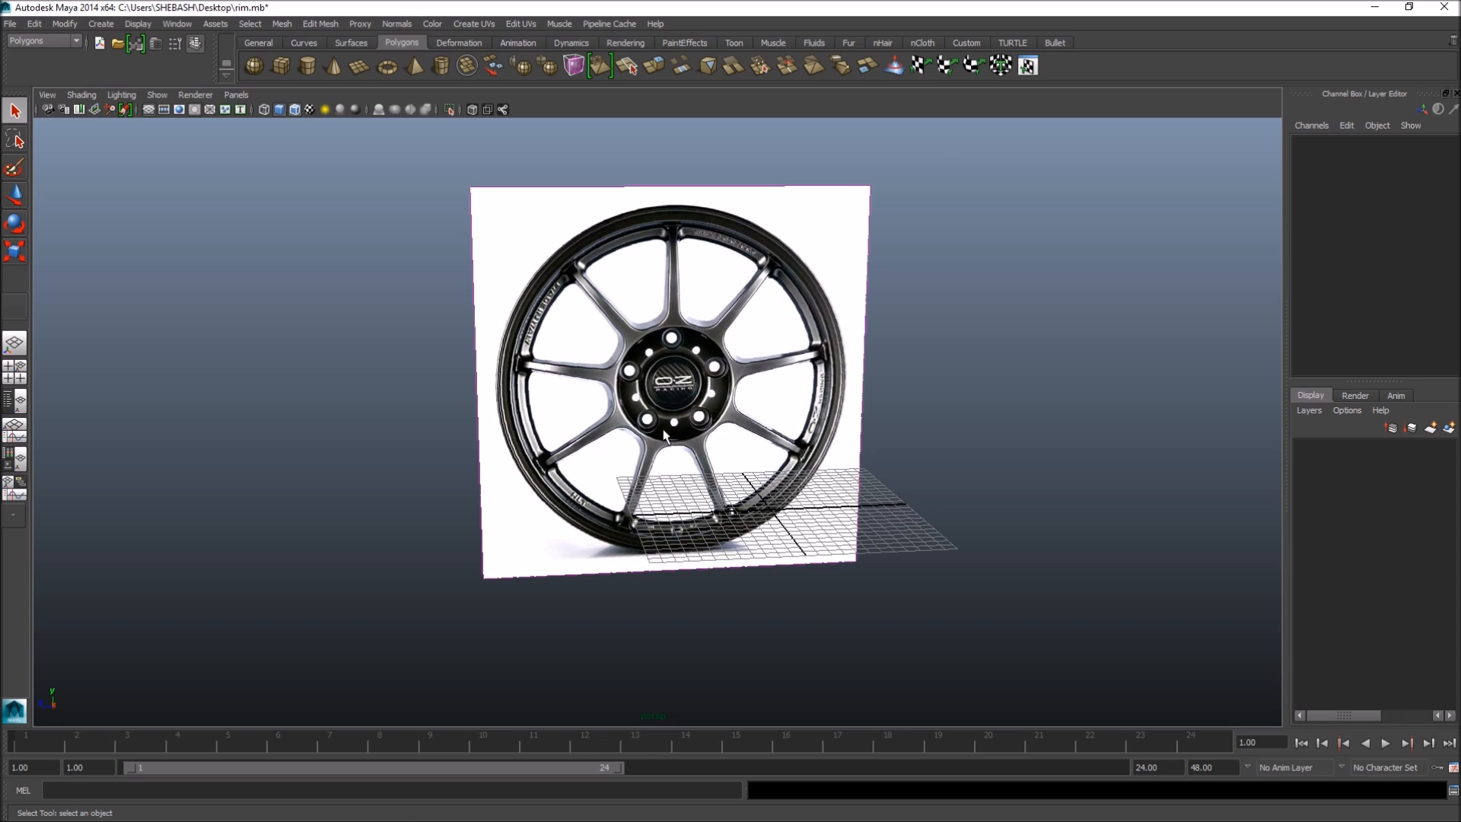
left_click_drag(762, 444, 831, 396, "alt")
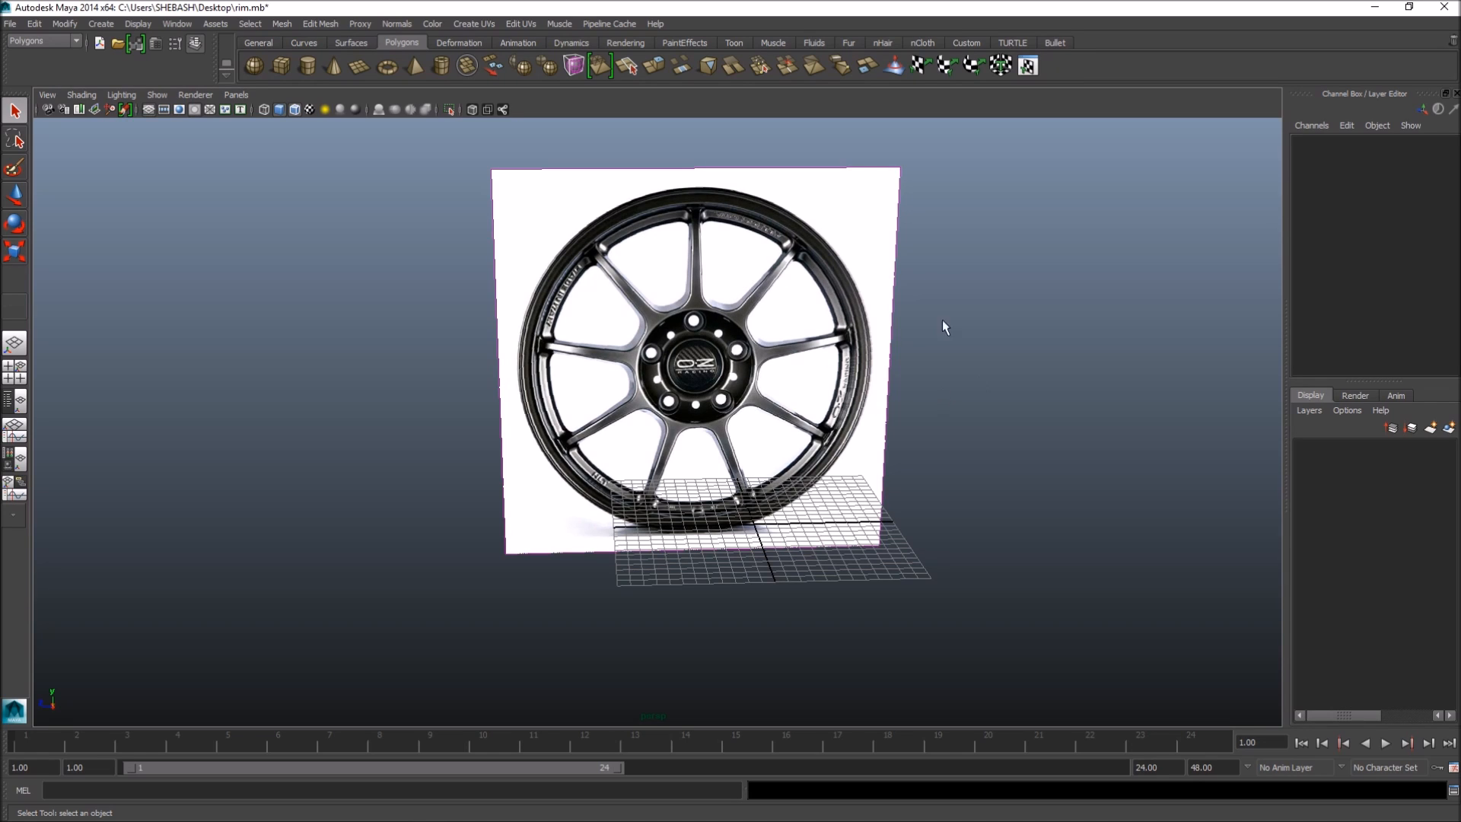
- Create a polygon pipe over the reference rim in the side view, about 23 in radius, 14.3 high and 4.4 thick
left_click(441, 64)
left_click_drag(799, 352, 791, 347, "alt")
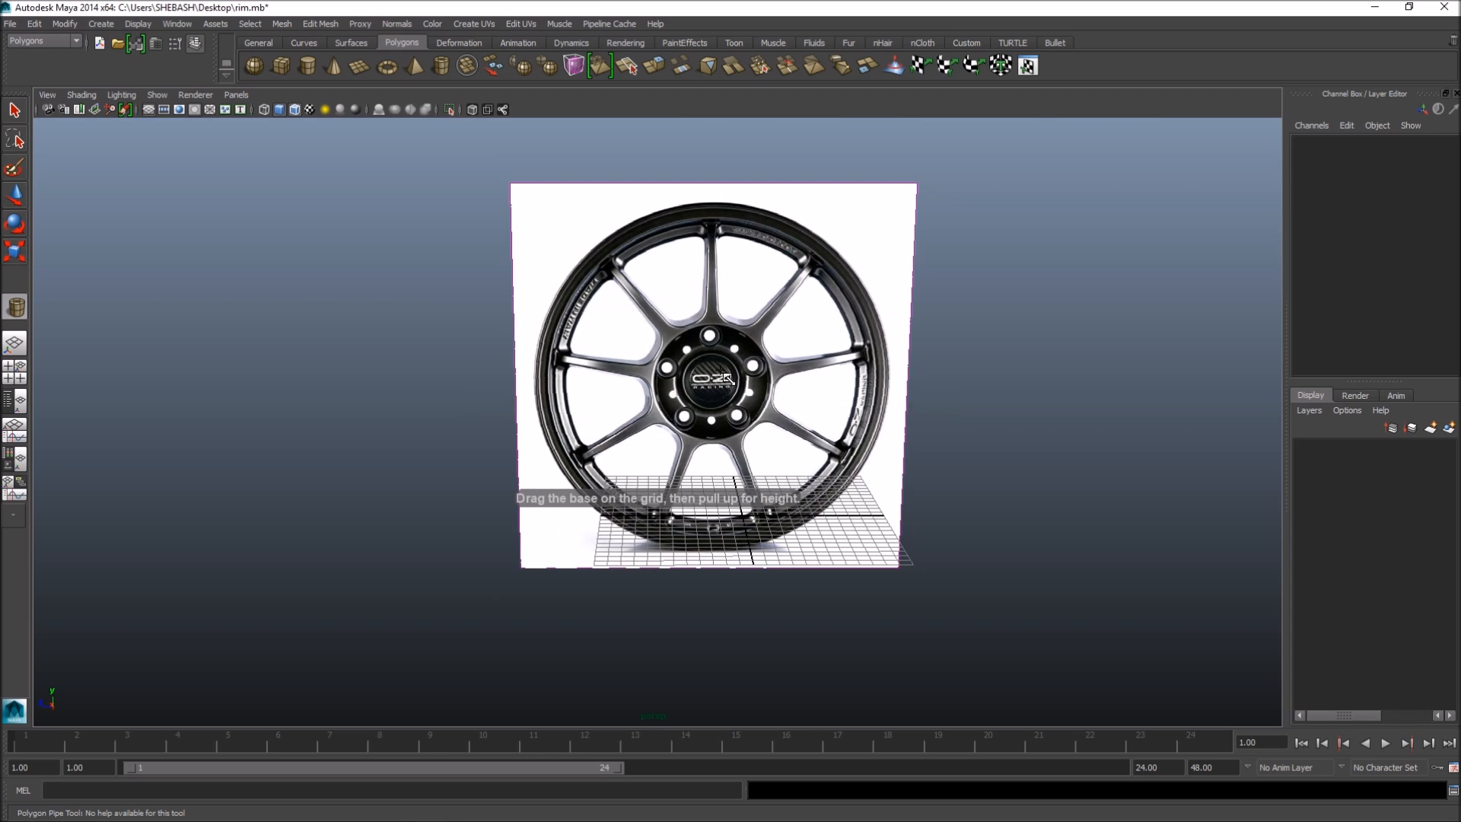
key("space")
key("space")
right_click_drag(988, 459, 771, 473, "alt")
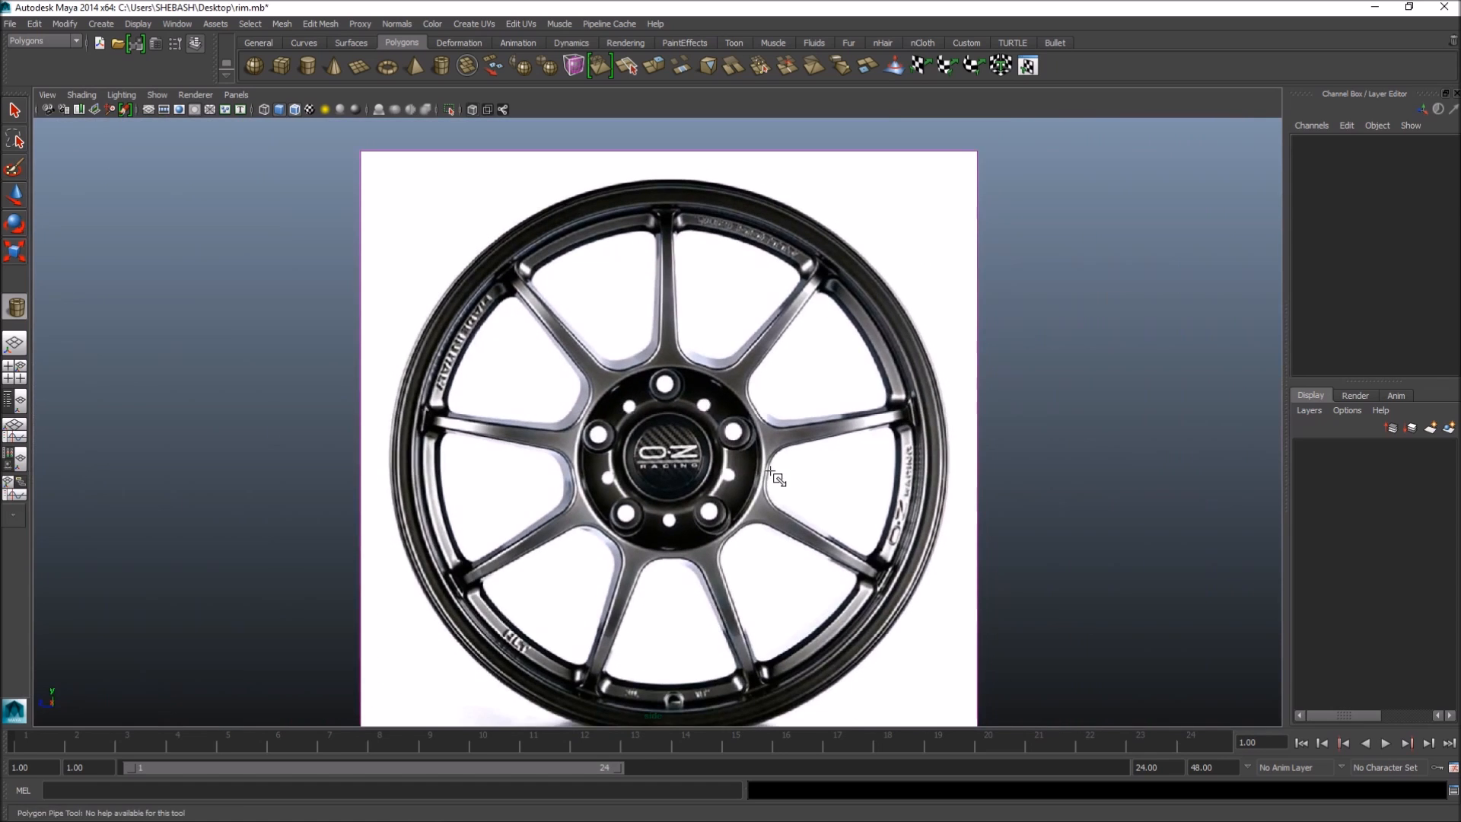
left_click_drag(771, 473, 759, 467, "alt")
middle_click_drag(675, 462, 636, 440, "alt")
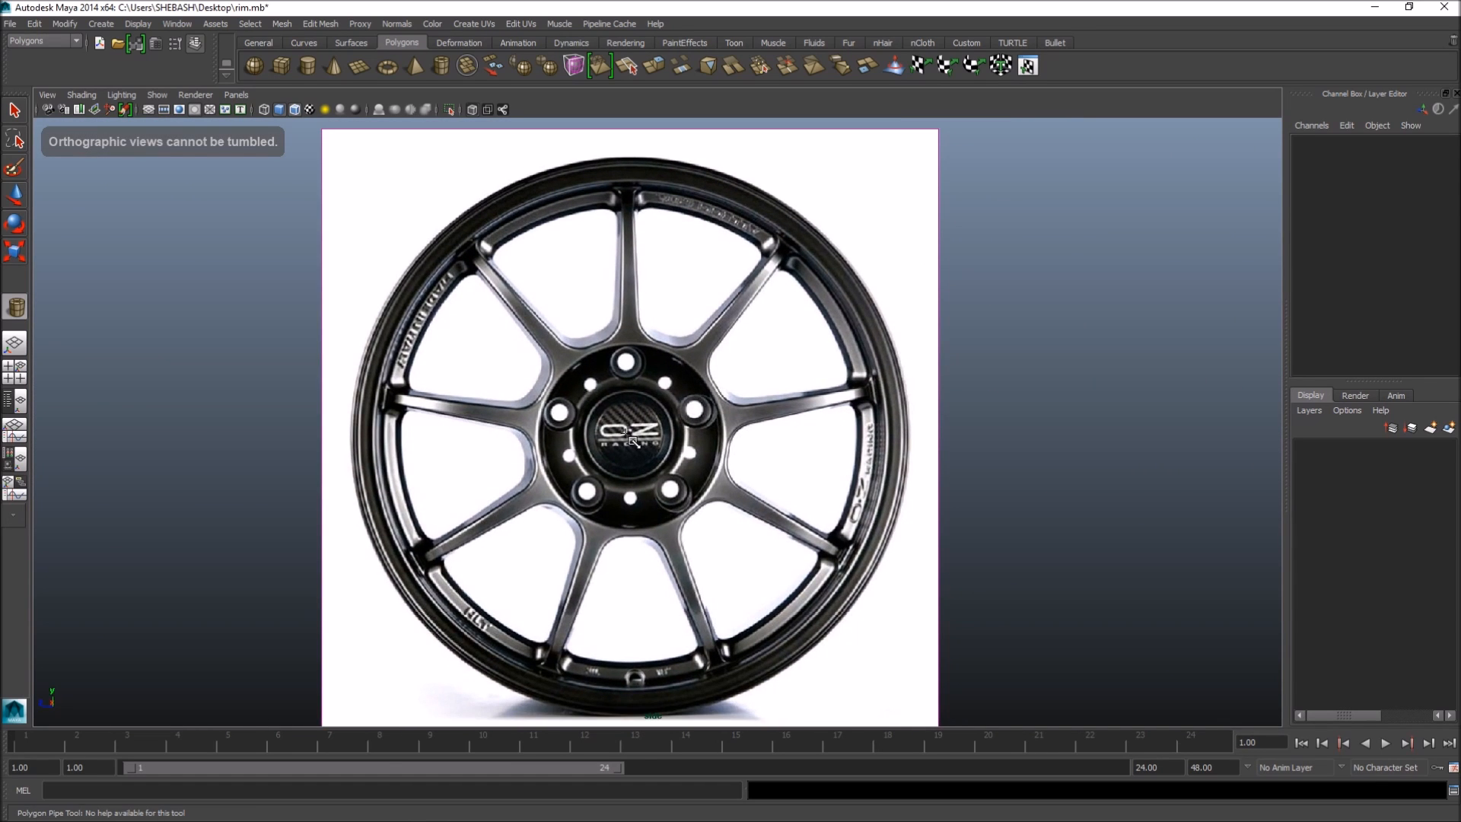
left_click_drag(633, 442, 366, 449)
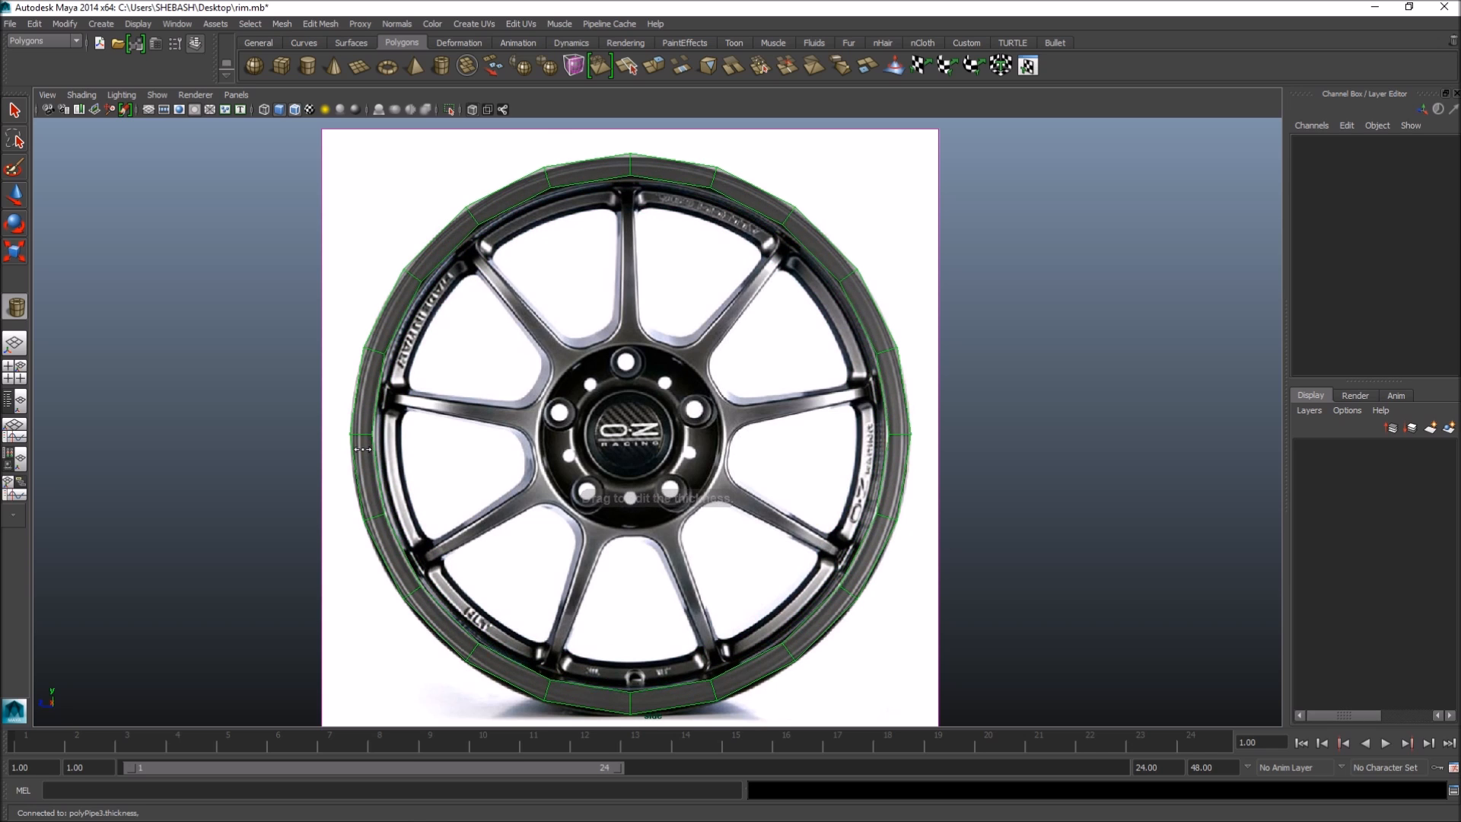
left_click_drag(368, 450, 382, 452)
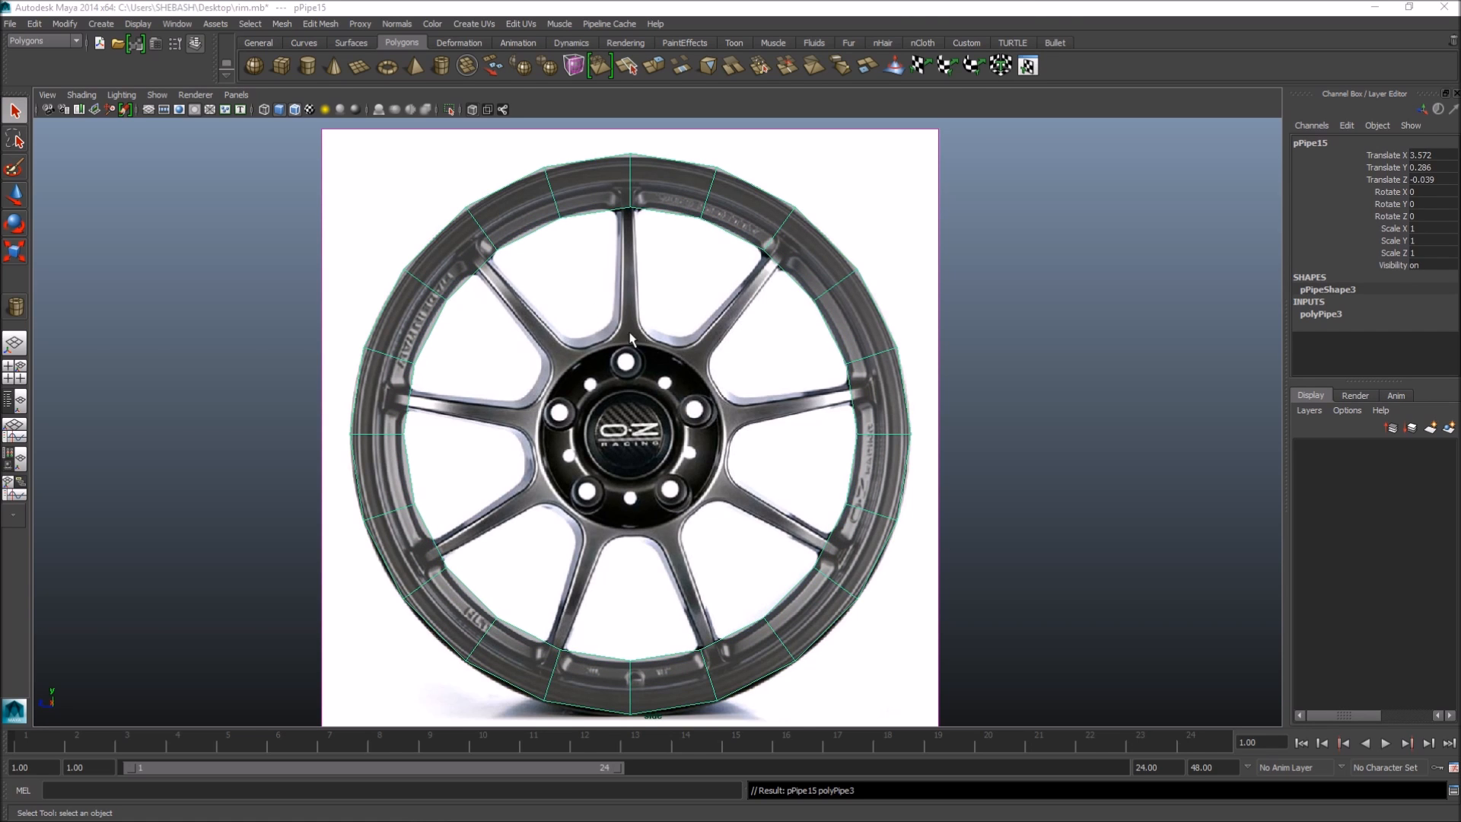
- Examine the pipe's depth in perspective and its fit to the reference rim in the side view
key("space")
key("space")
left_click_drag(1001, 287, 915, 353, "alt")
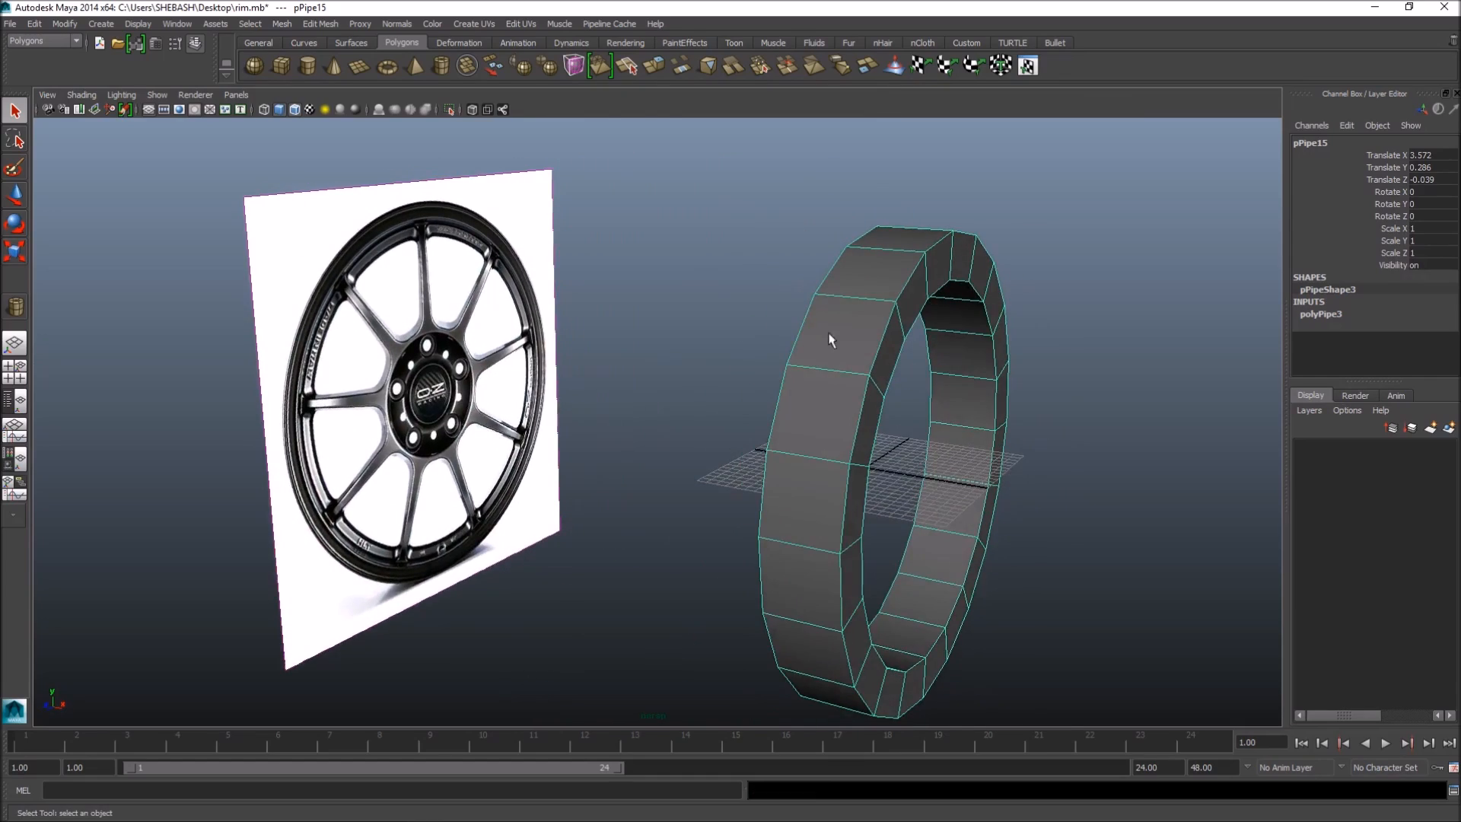
left_click_drag(1022, 403, 892, 386, "alt")
mouse_move(684, 389)
left_mouse_down("alt")
mouse_move(806, 395)
mouse_move(688, 381)
left_mouse_up("alt")
key("space")
key("space")
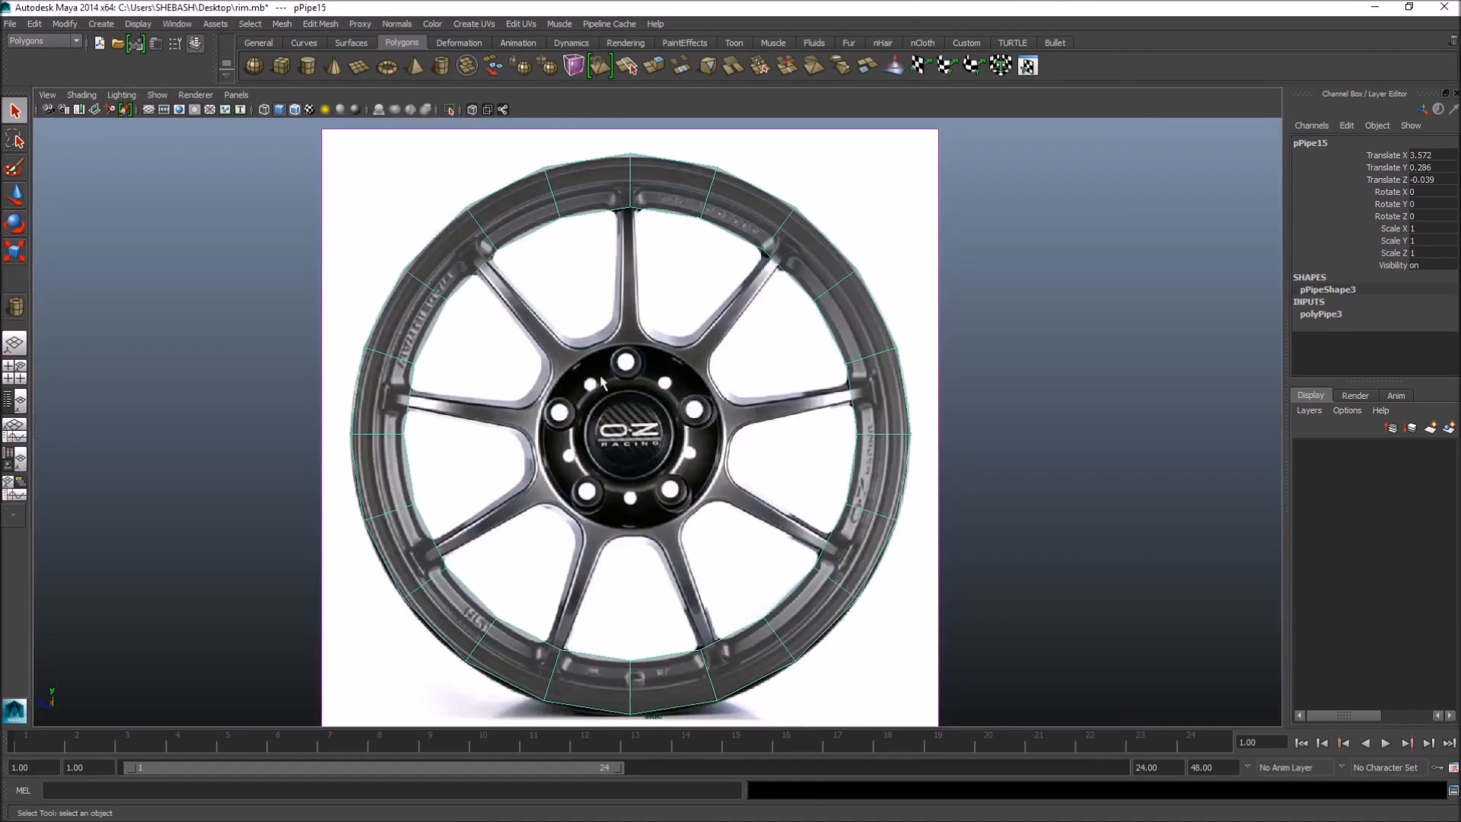
scroll(559, 330, "up", 3)
scroll(558, 331, "up", 5)
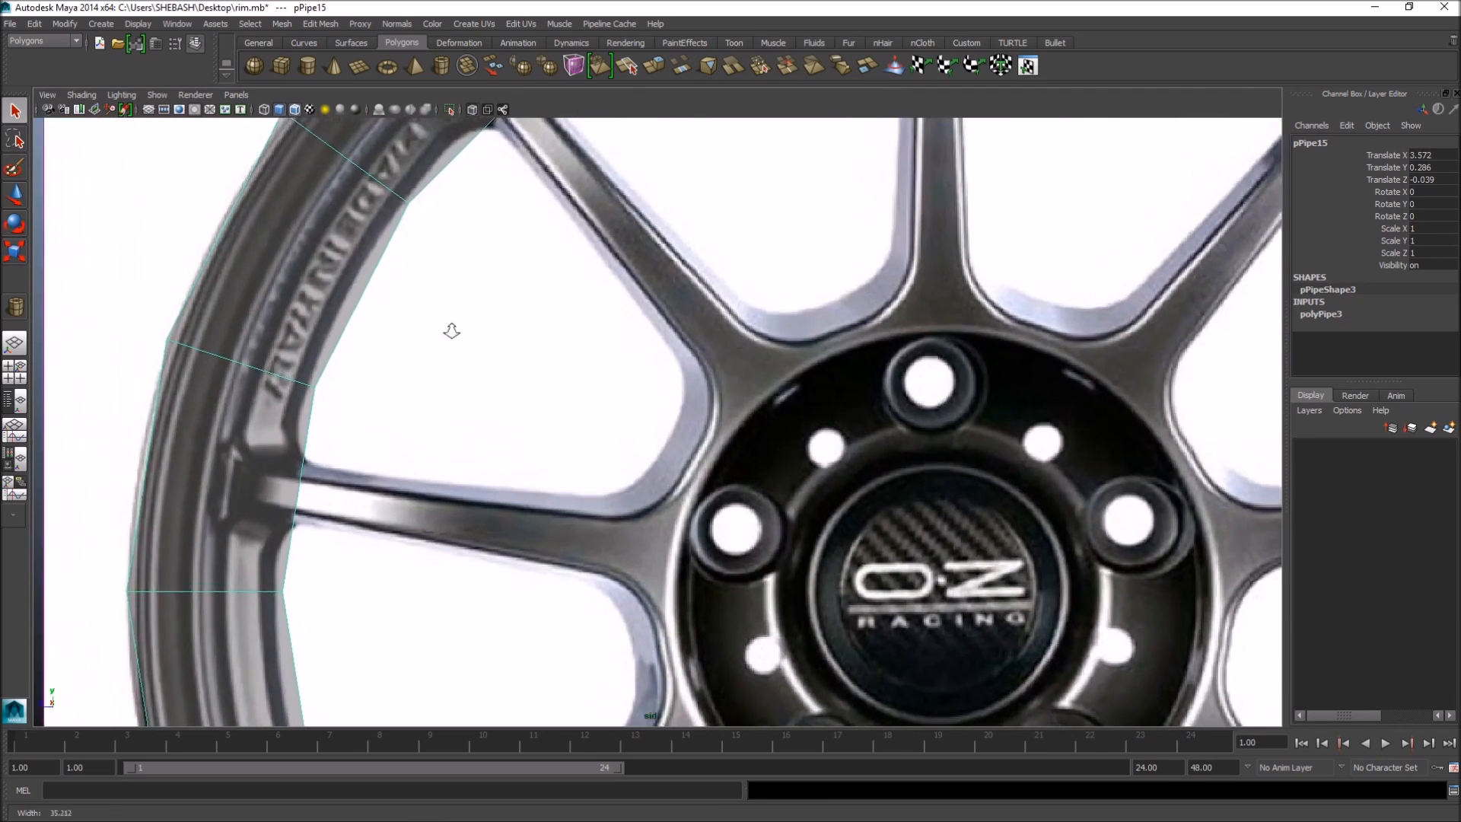
right_click_drag(452, 331, 458, 331, "alt")
middle_click_drag(327, 300, 472, 355, "alt")
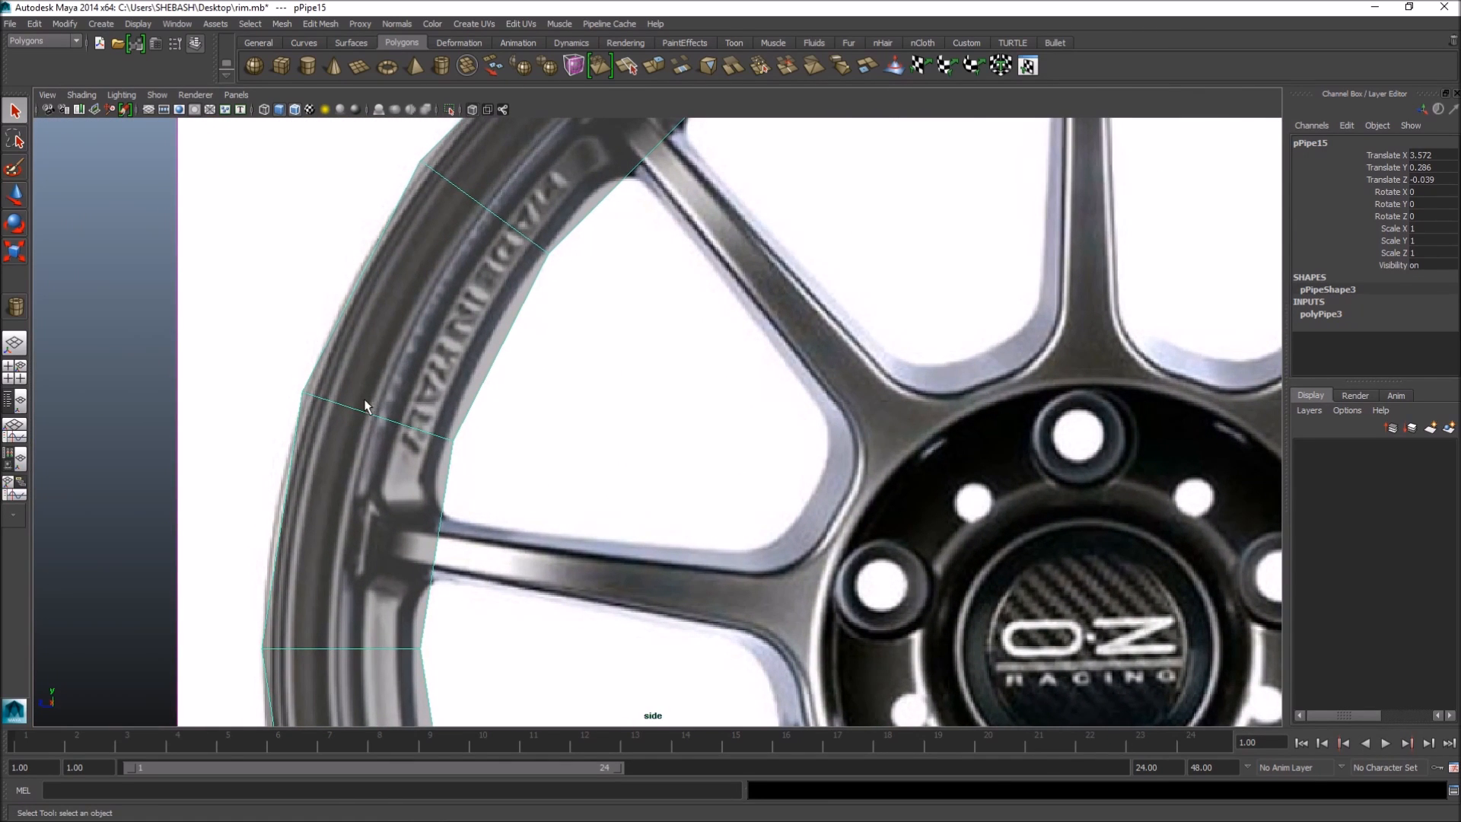
scroll(769, 342, "down", 6)
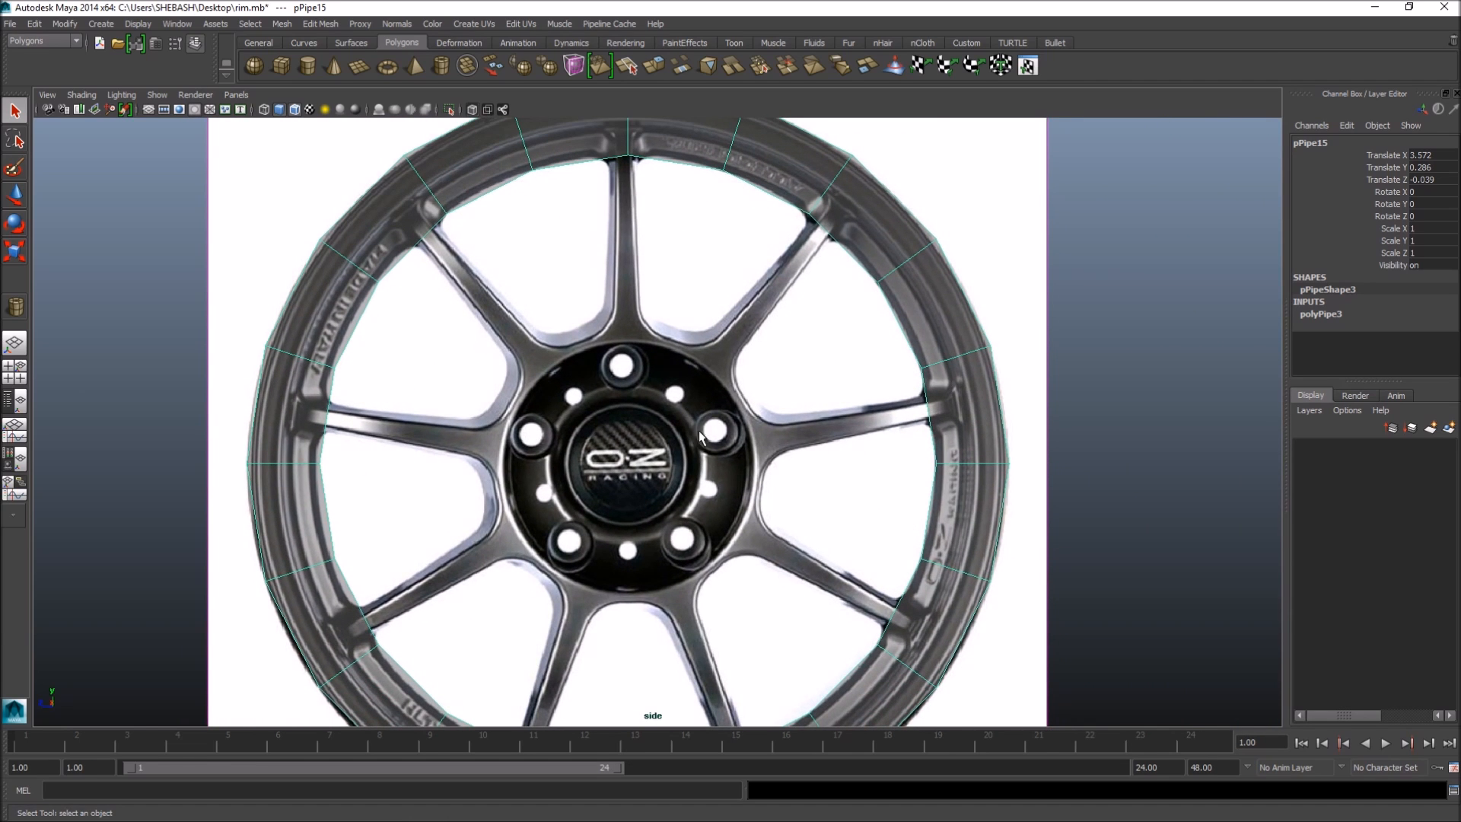
middle_click_drag(713, 286, 632, 323, "alt")
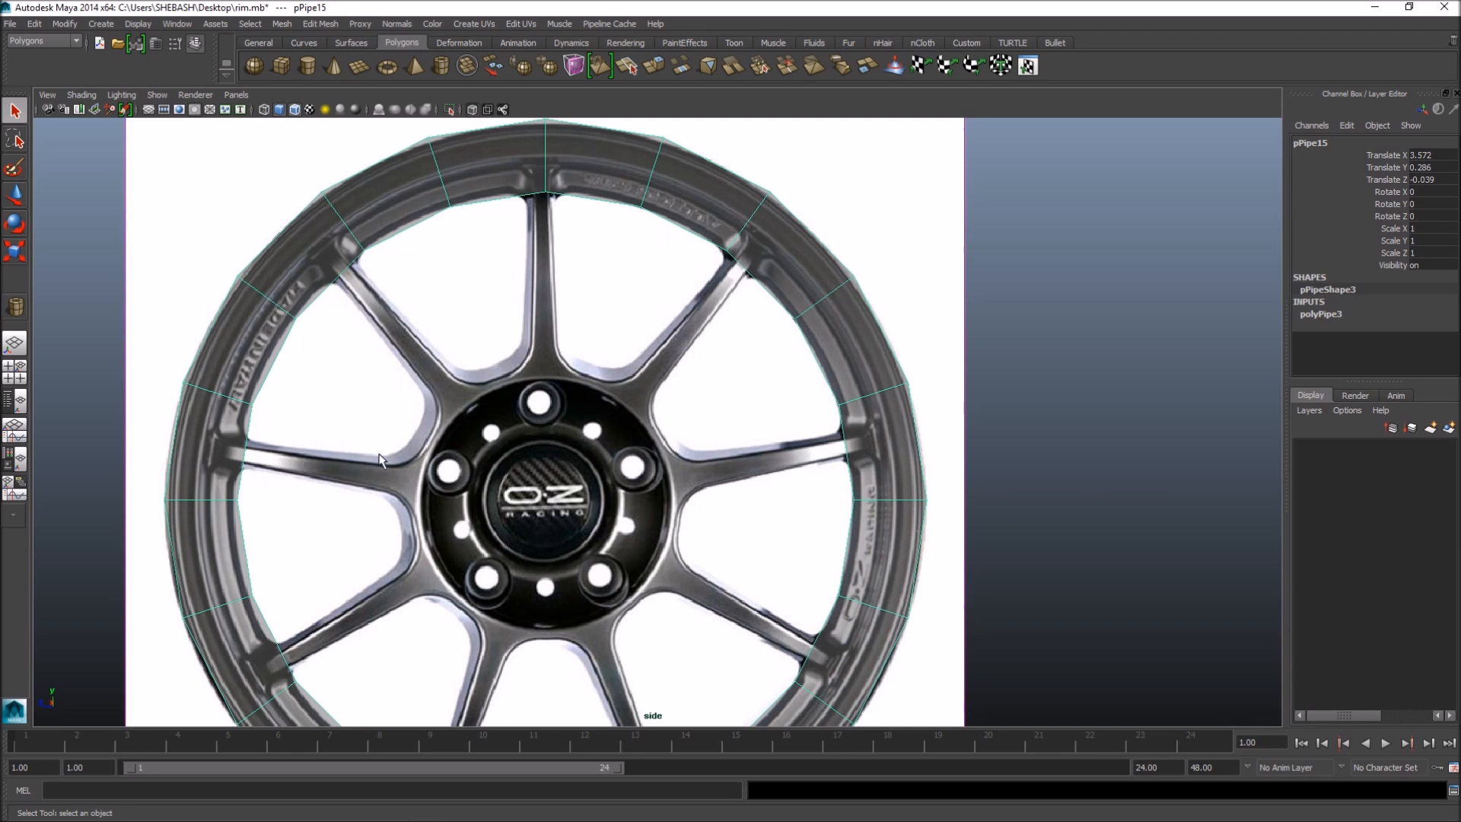
- Increase the pipe's Subdivisions Axis value to get more segments around the ring
left_click(1324, 318)
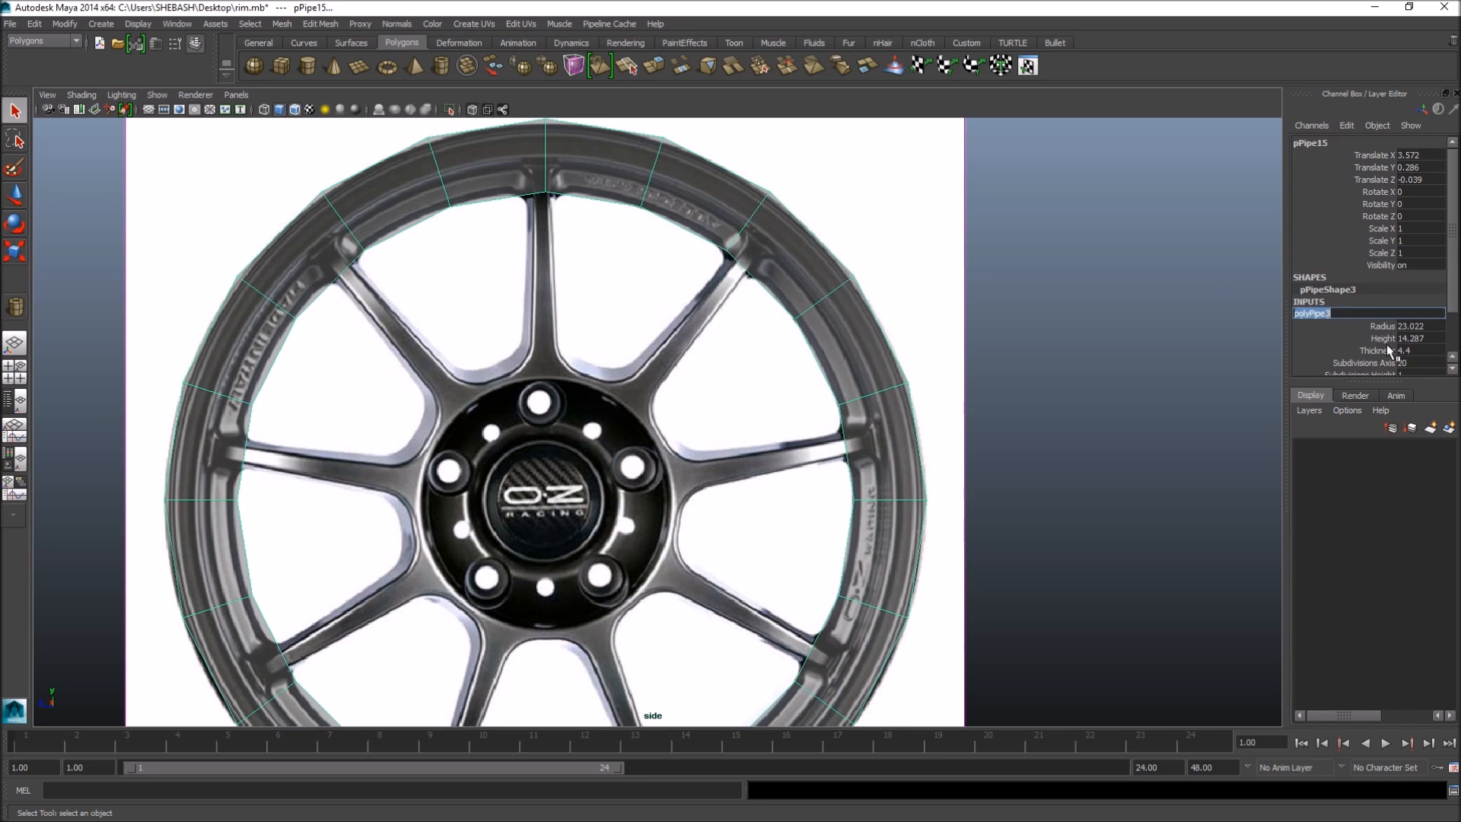
scroll(1385, 344, "down", 1)
left_click(1412, 329)
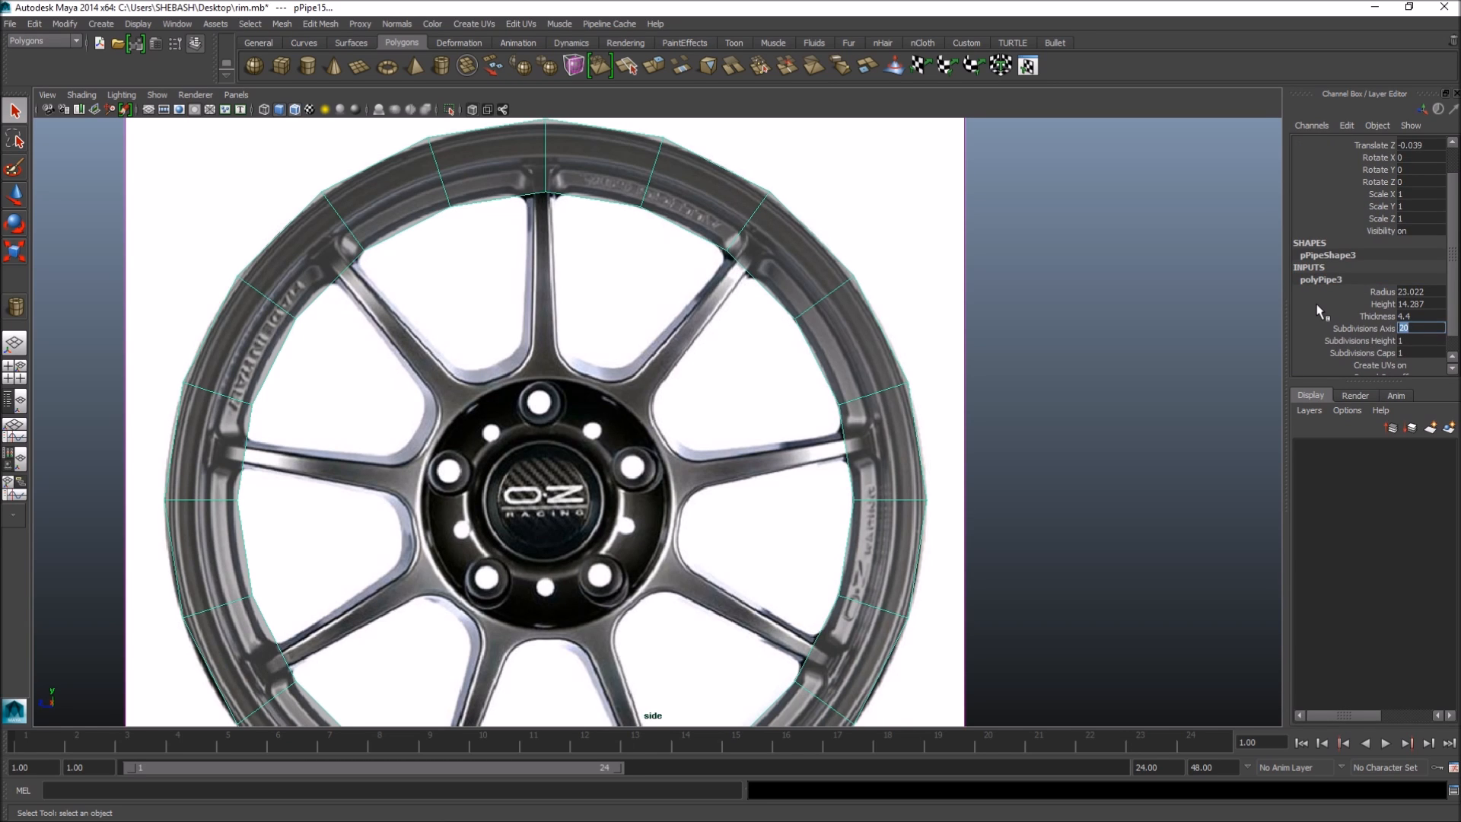
key("Return")
left_click(608, 192)
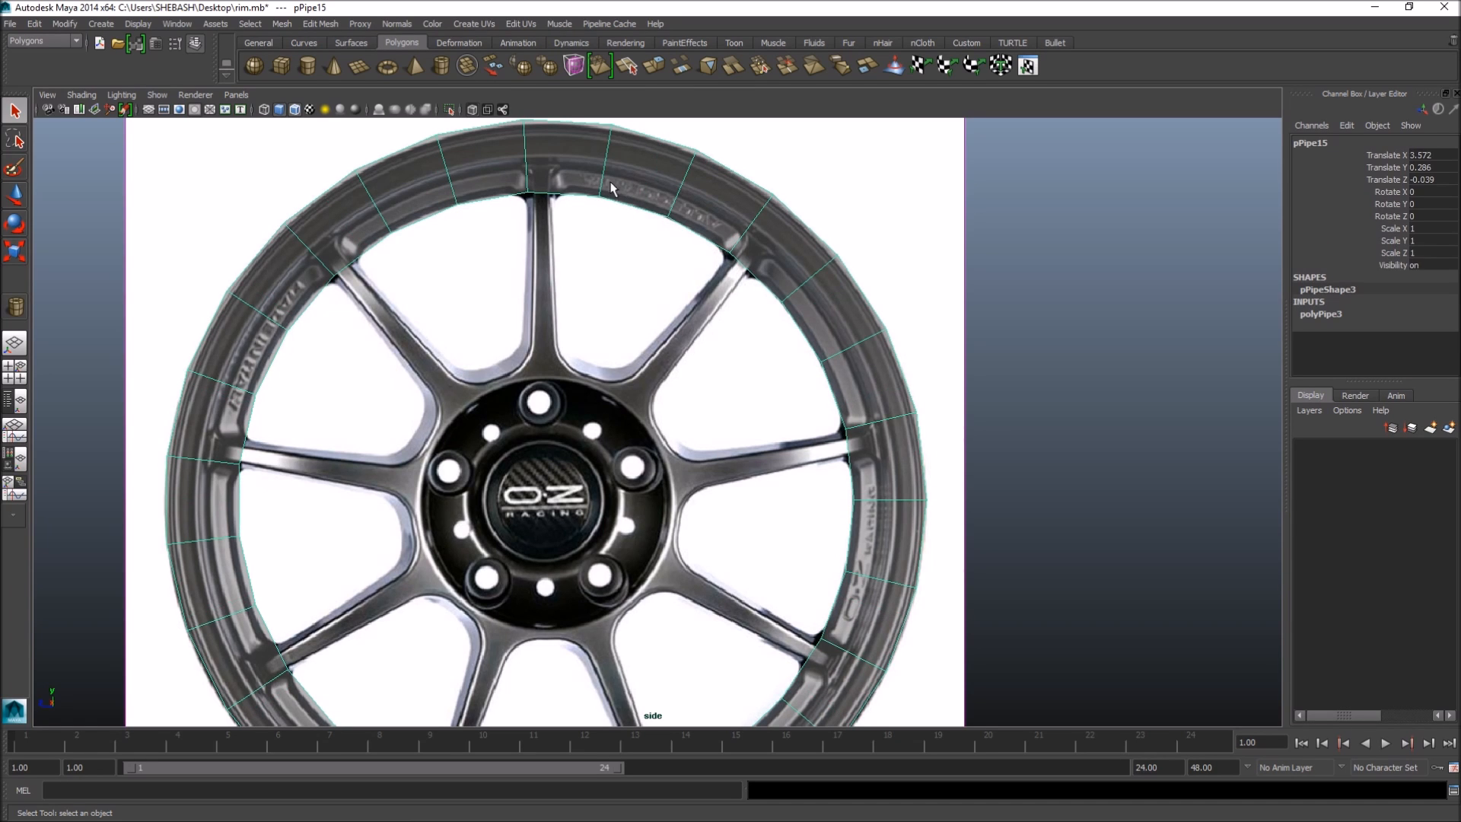
- Rotate the pipe about 4.17 degrees around X so that one segment is centred on the reference's top spoke
key("e")
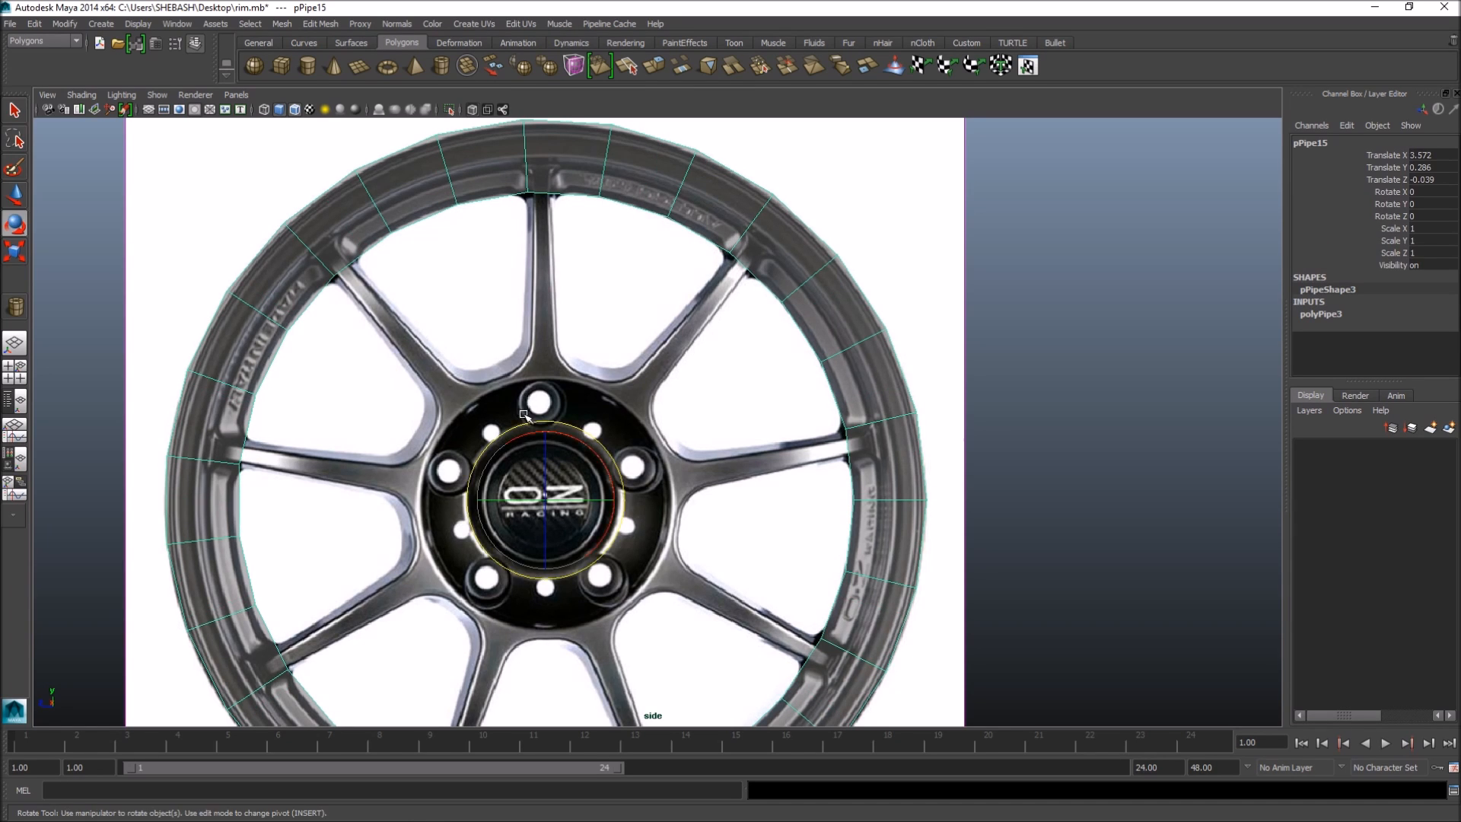
left_click_drag(522, 438, 448, 289)
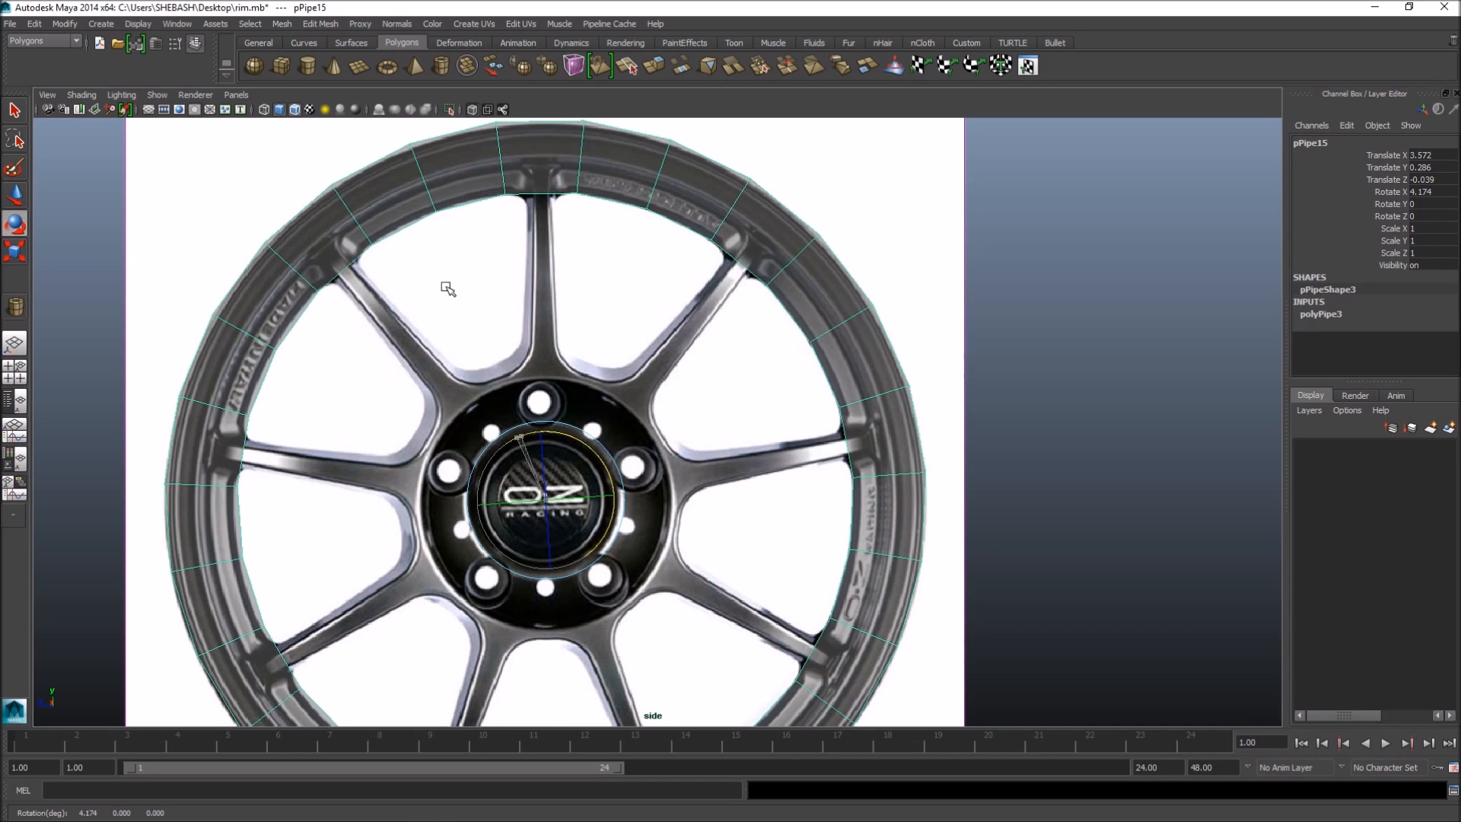
middle_click_drag(550, 262, 540, 222, "alt")
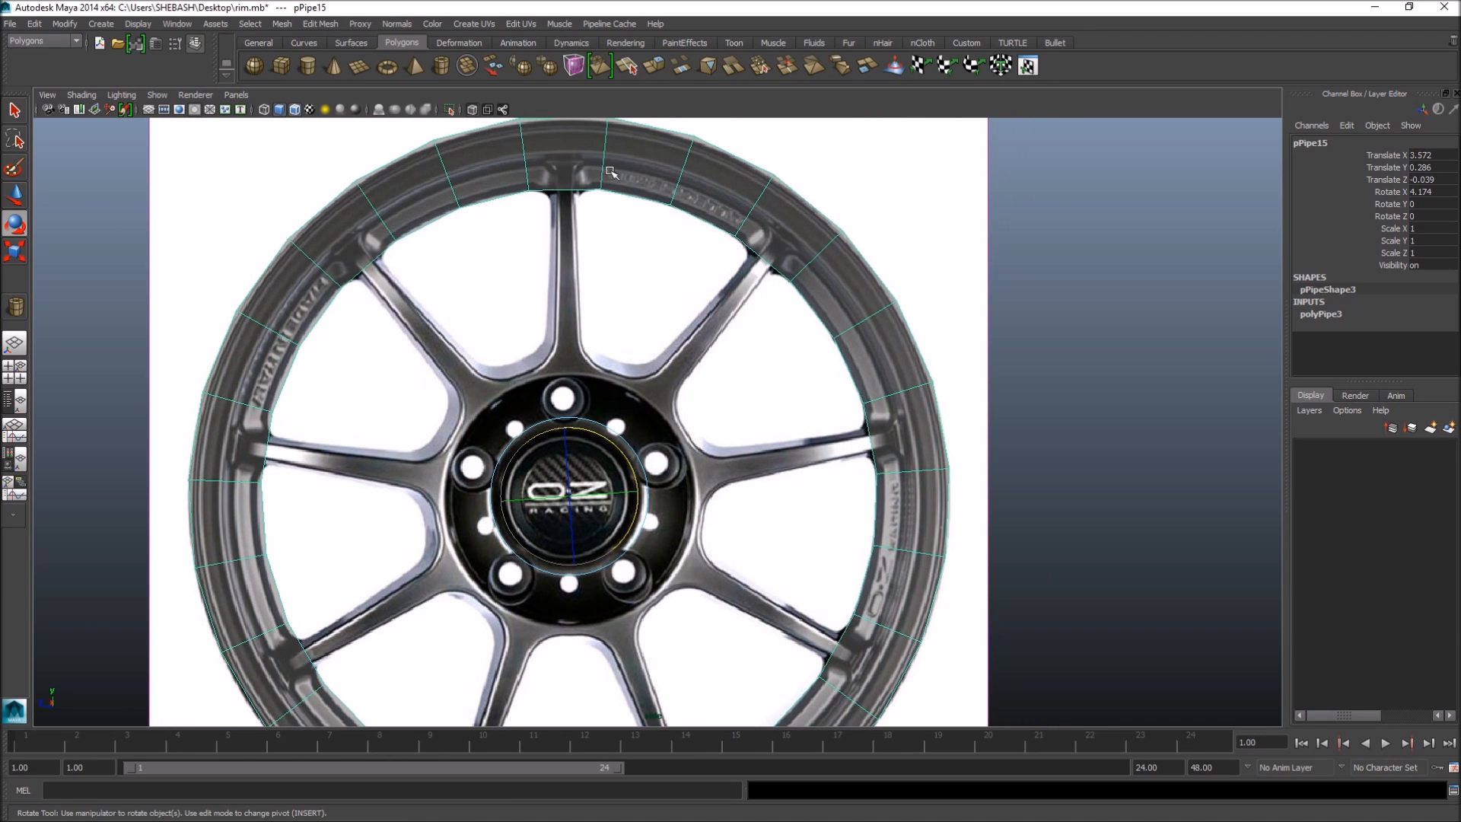
middle_click_drag(862, 431, 853, 344, "alt")
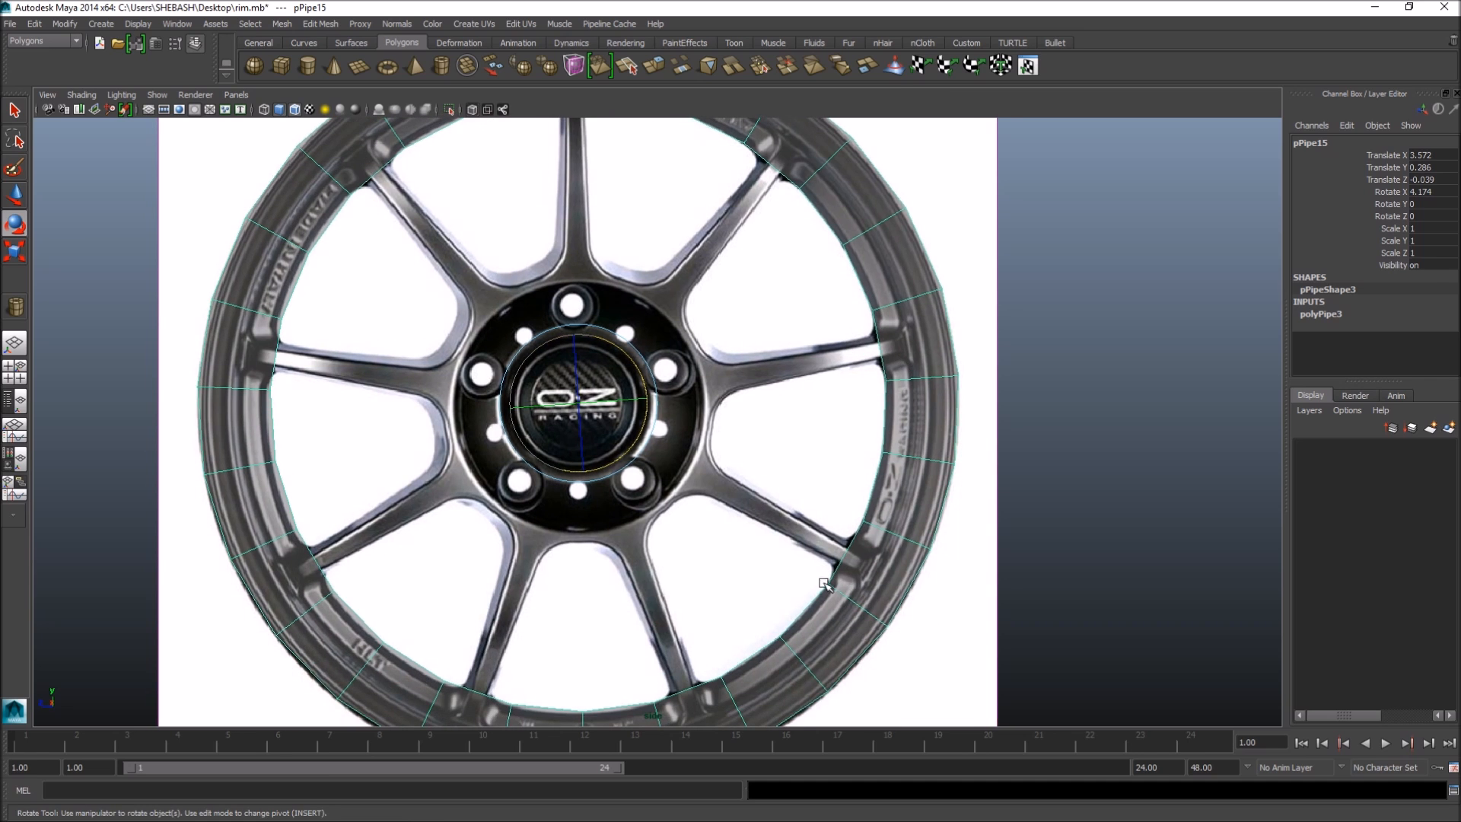
scroll(723, 563, "down", 3)
middle_click_drag(750, 538, 750, 700, "alt")
scroll(658, 309, "up", 4)
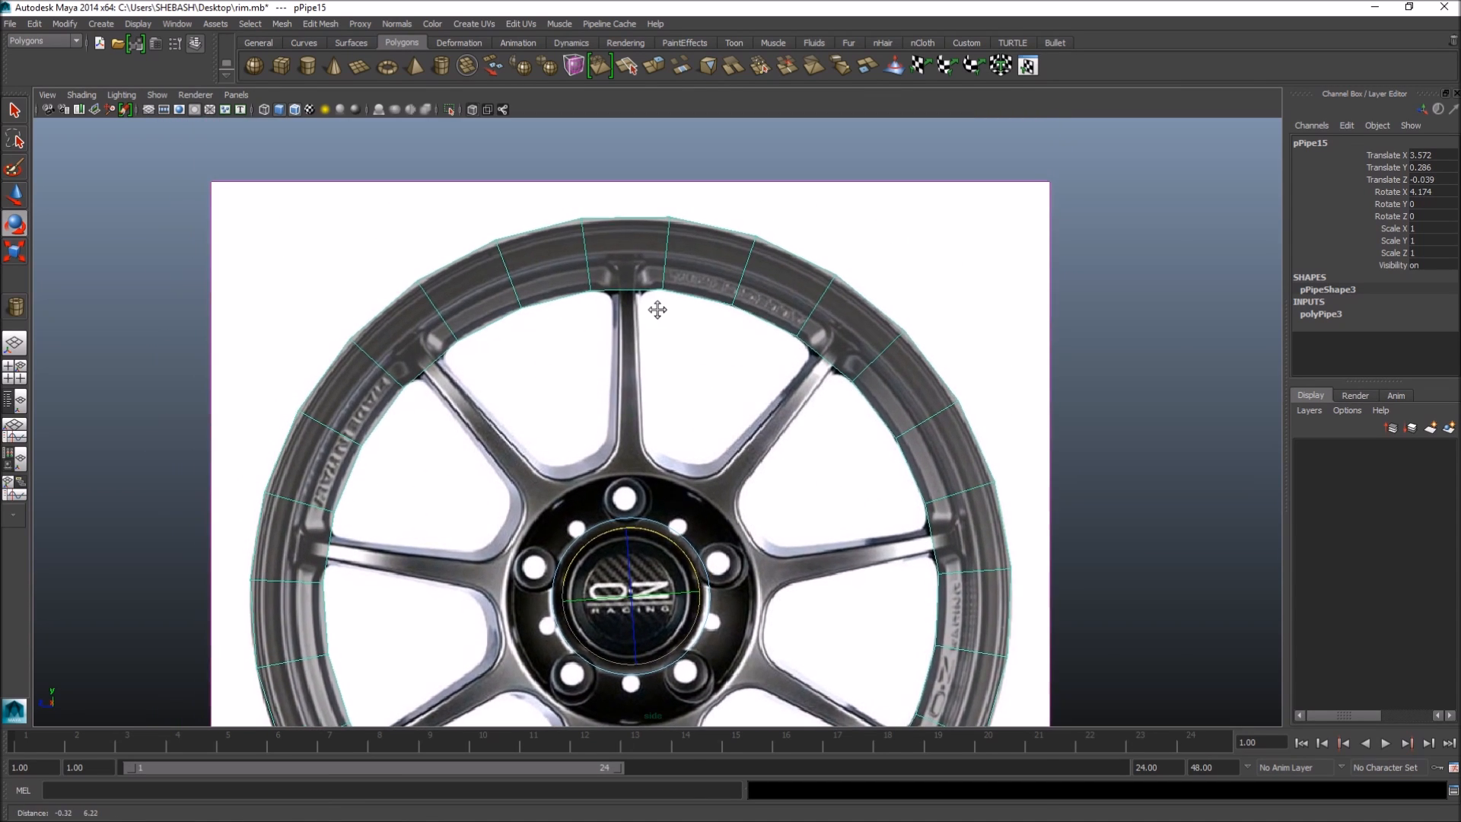
- Insert three edge loops around the pipe's flat side, following the concentric contours of the reference rim
scroll(657, 310, "up", 8)
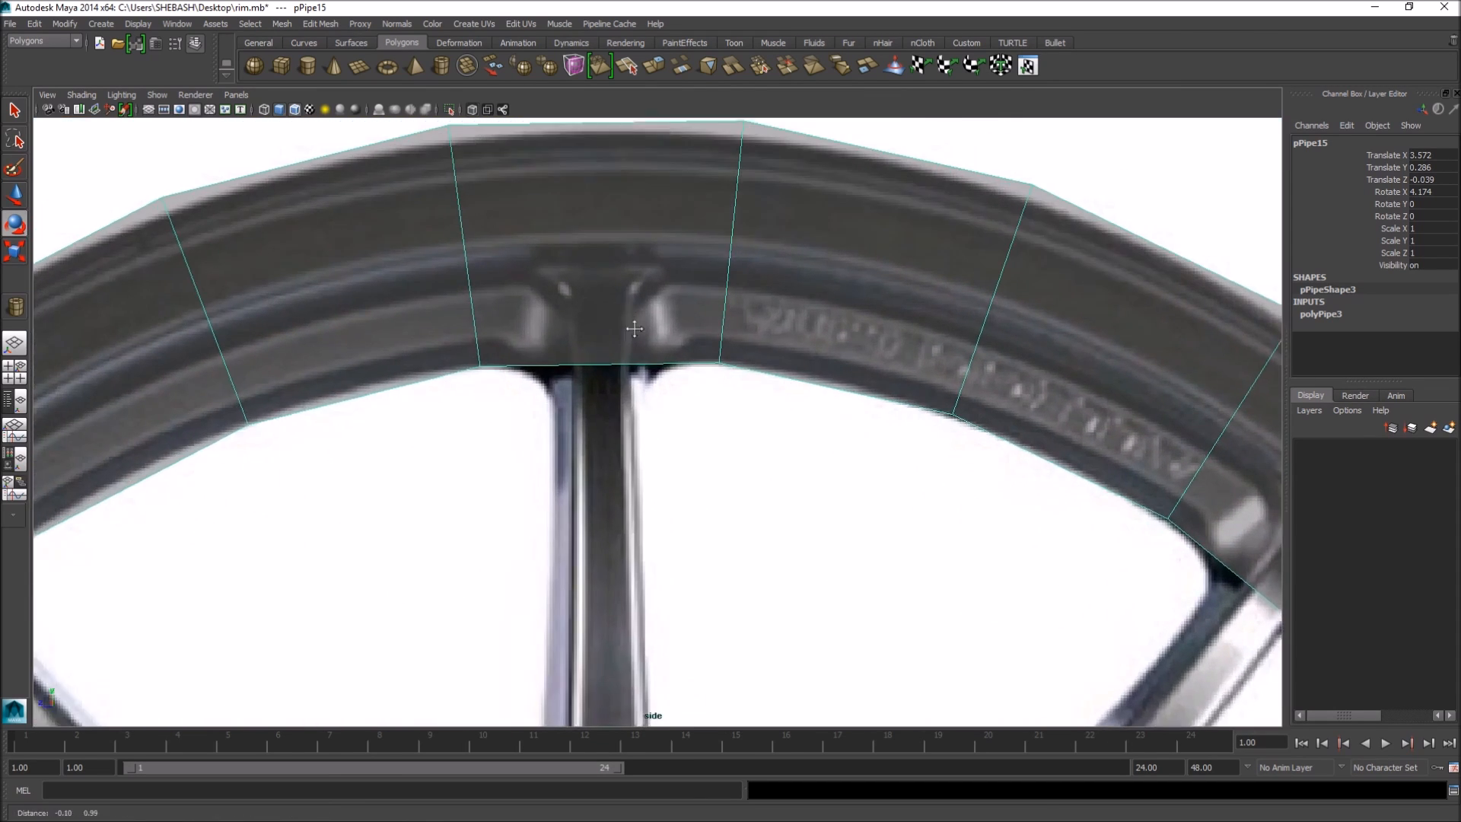
middle_click_drag(635, 329, 646, 316, "alt")
right_click_drag(646, 312, 709, 281)
scroll(709, 281, "down", 1)
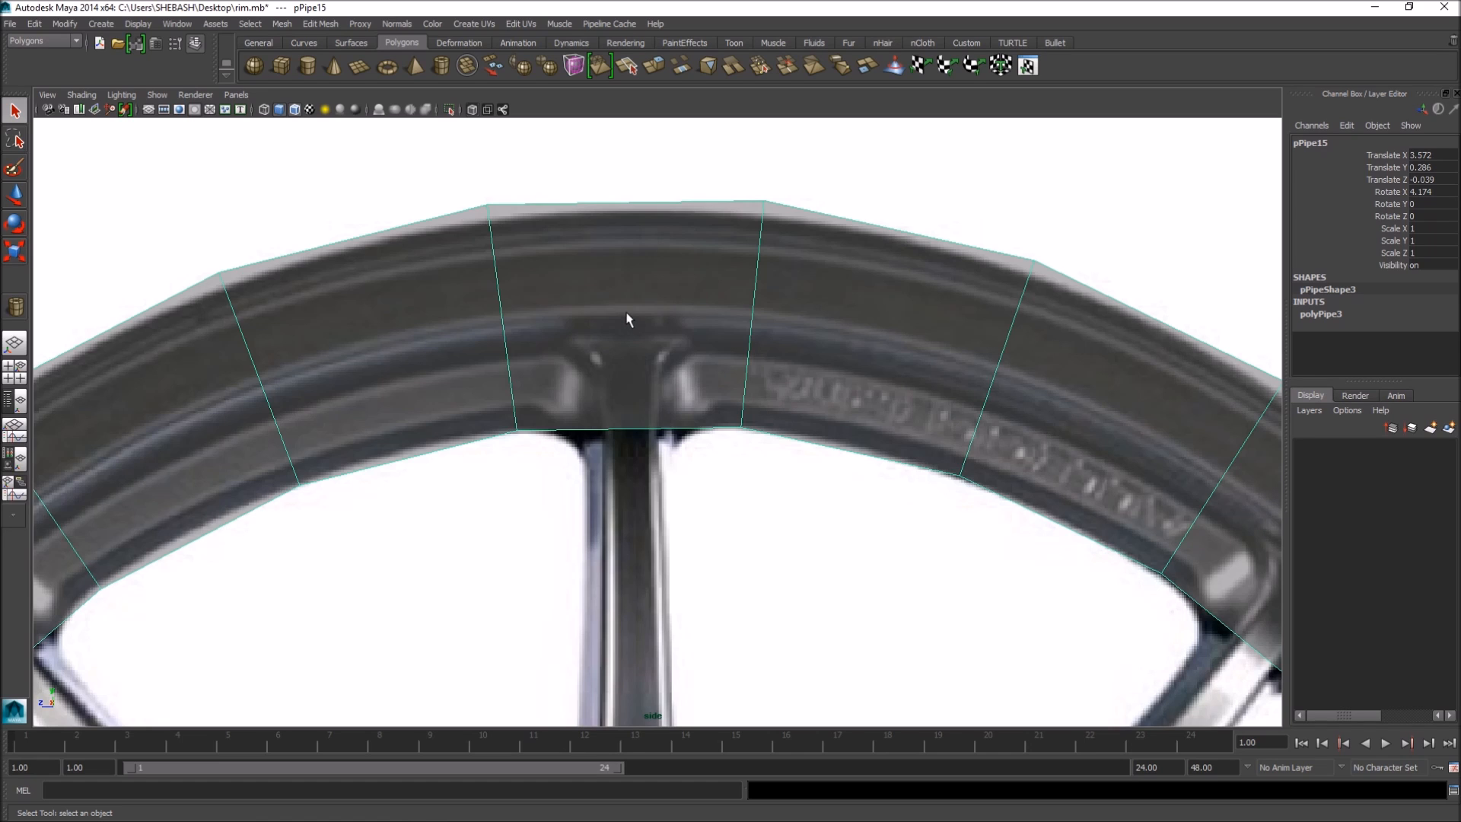
right_click(707, 302, "shift")
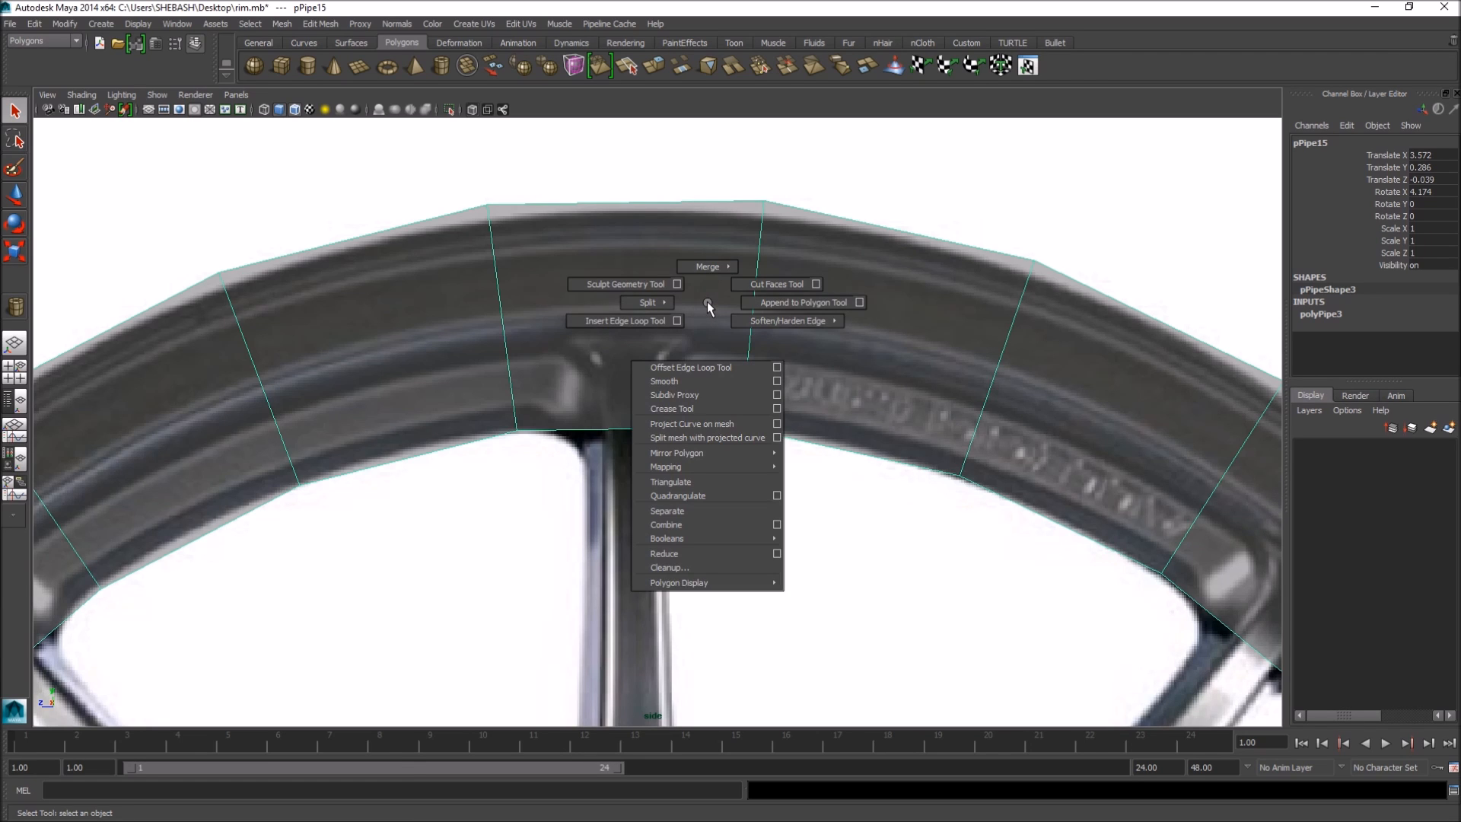
mouse_move(704, 305)
right_mouse_down("shift")
mouse_move(666, 323)
mouse_move(759, 290)
mouse_move(663, 289)
mouse_move(673, 316)
mouse_move(637, 325)
right_mouse_up("shift")
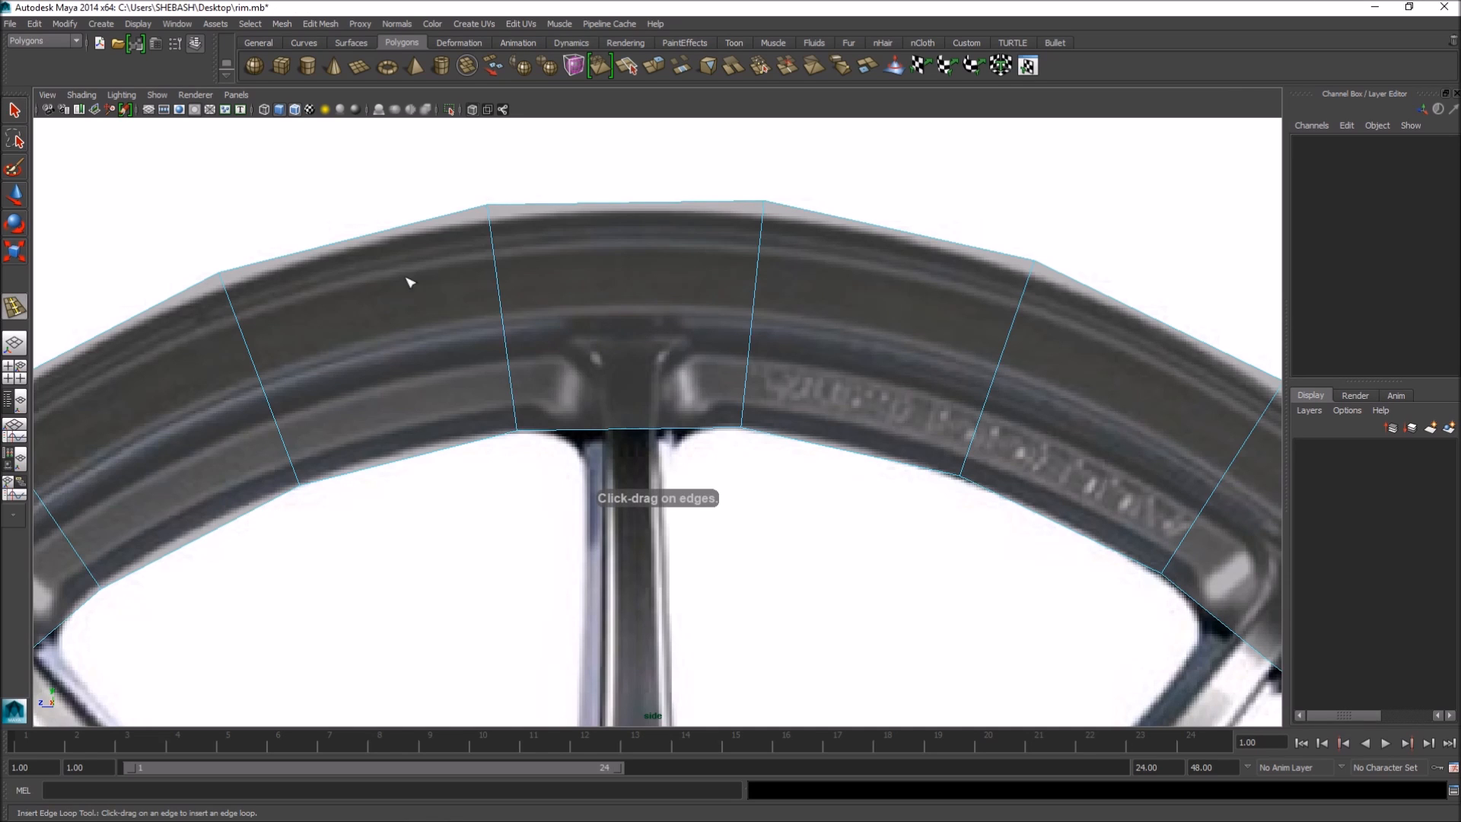
left_click_drag(487, 248, 505, 248)
left_click_drag(500, 323, 503, 320)
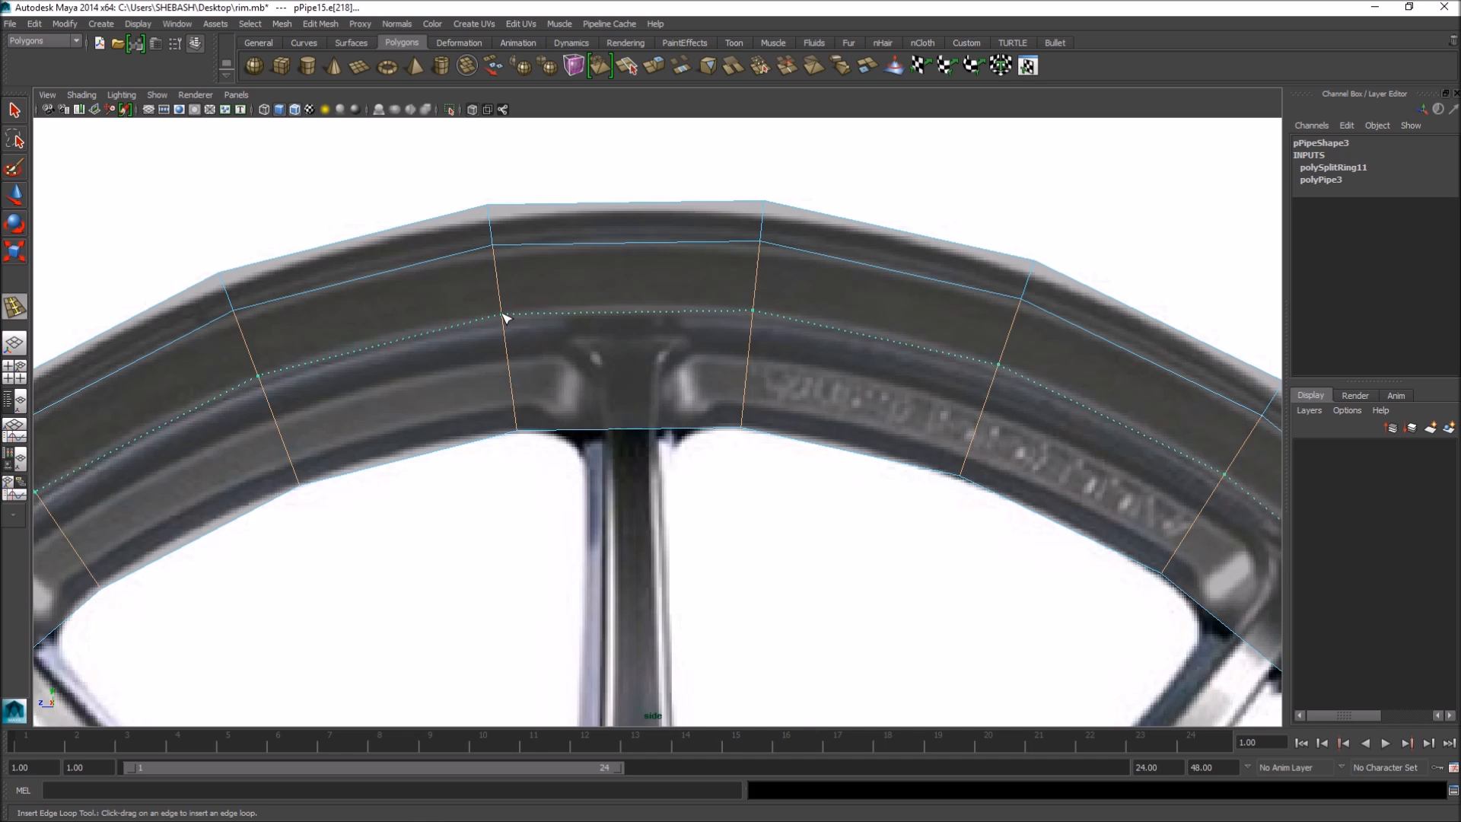
mouse_move(503, 314)
left_mouse_down()
mouse_move(511, 354)
mouse_move(513, 341)
left_mouse_up()
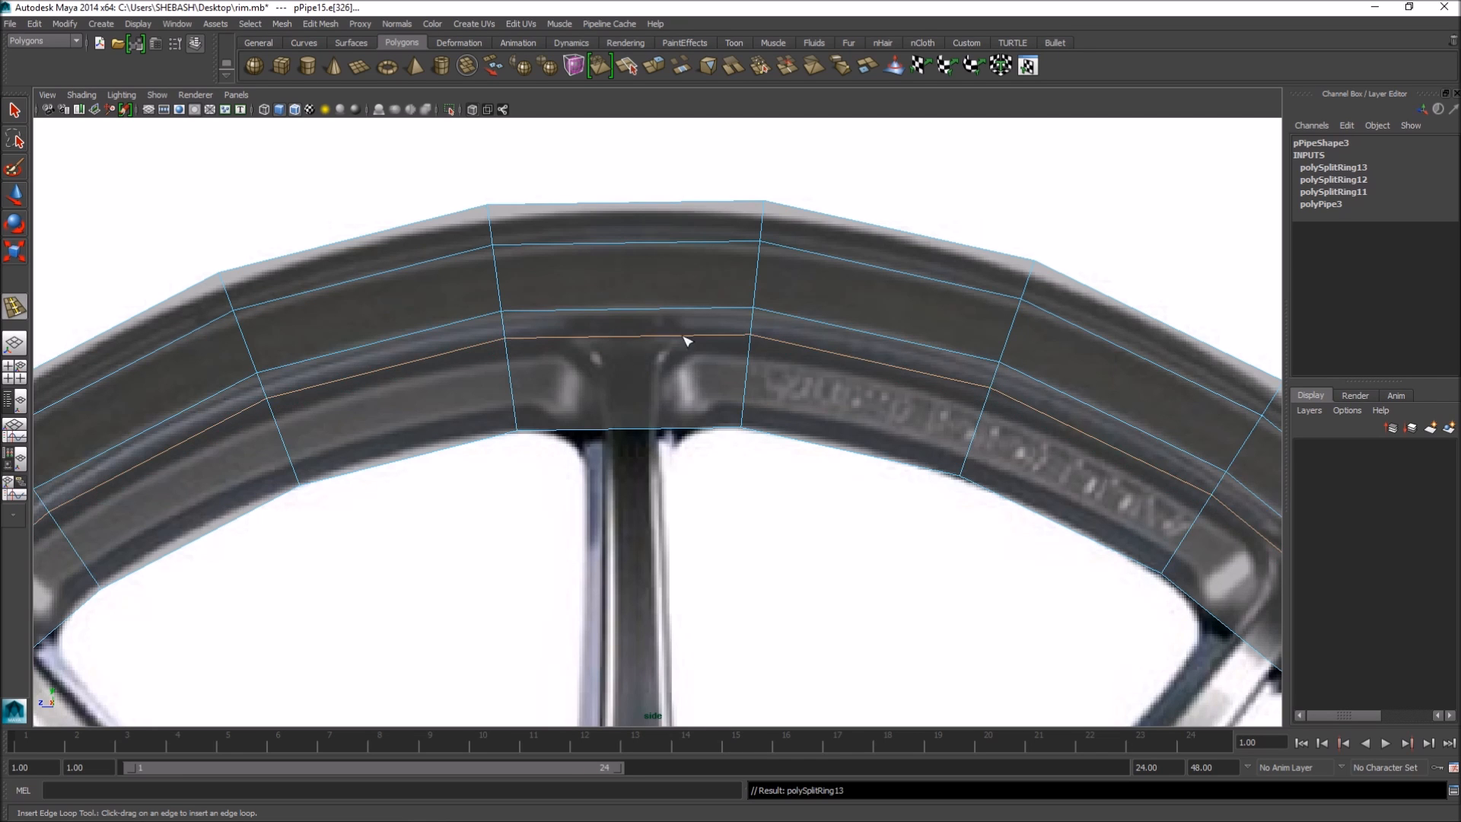
key("q")
- Select the innermost ring of faces on the pipe's front side and move it back along the axis to form a recess
scroll(593, 304, "down", 2)
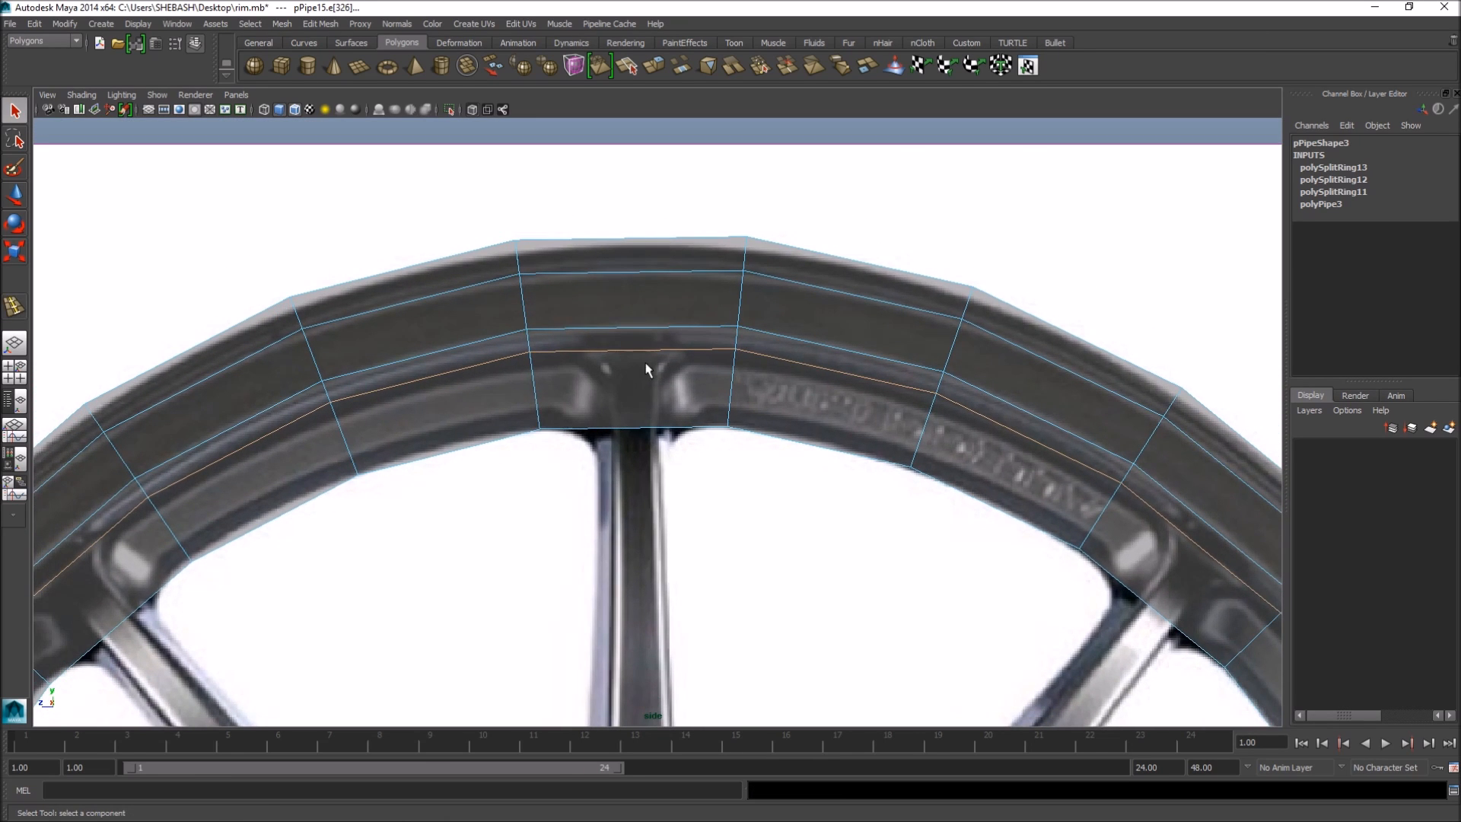
key("space")
left_click_drag(982, 319, 975, 308, "alt")
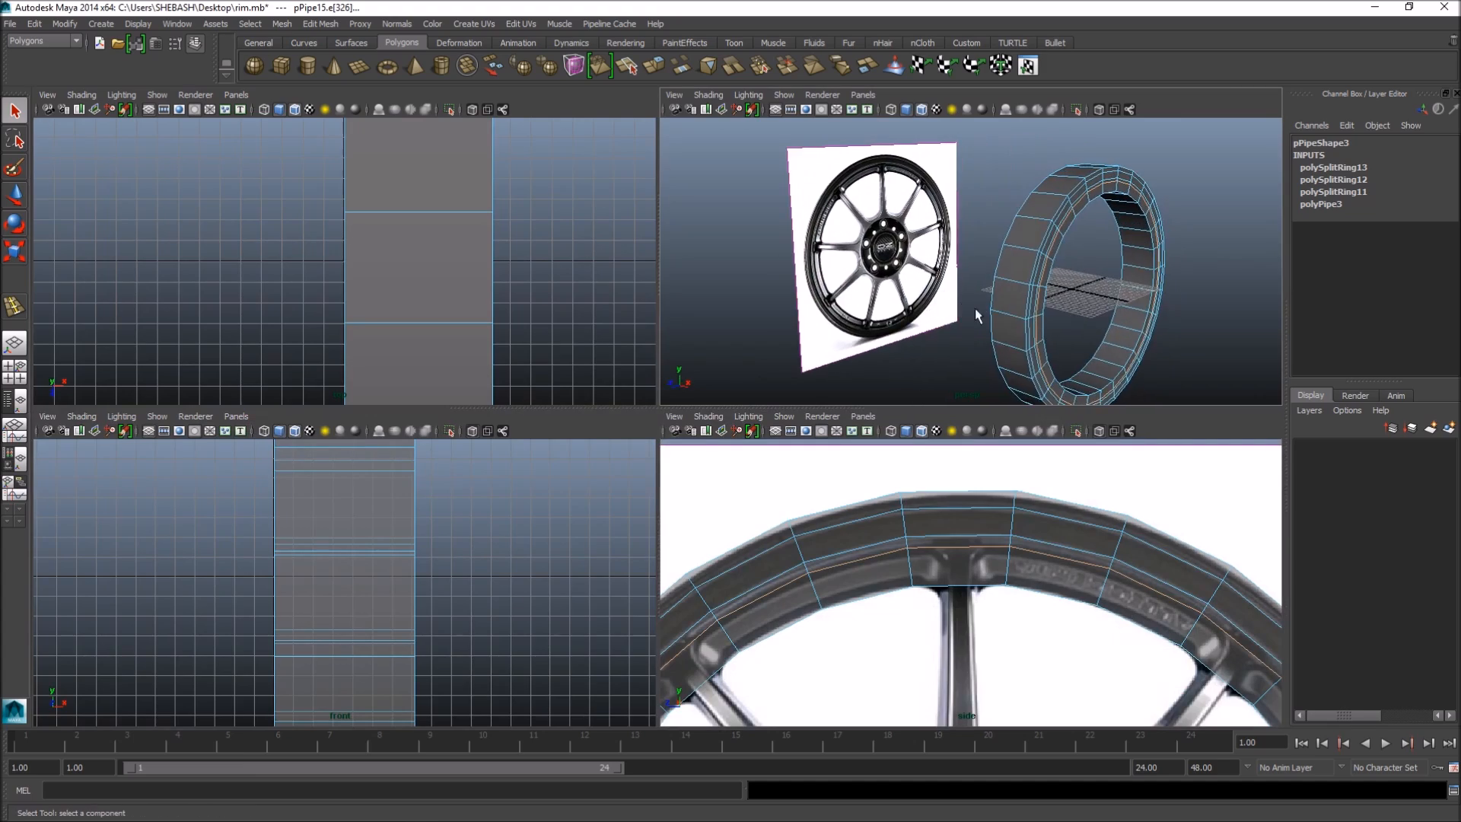
key("space")
middle_click_drag(1004, 228, 782, 201, "alt")
scroll(696, 300, "up", 5)
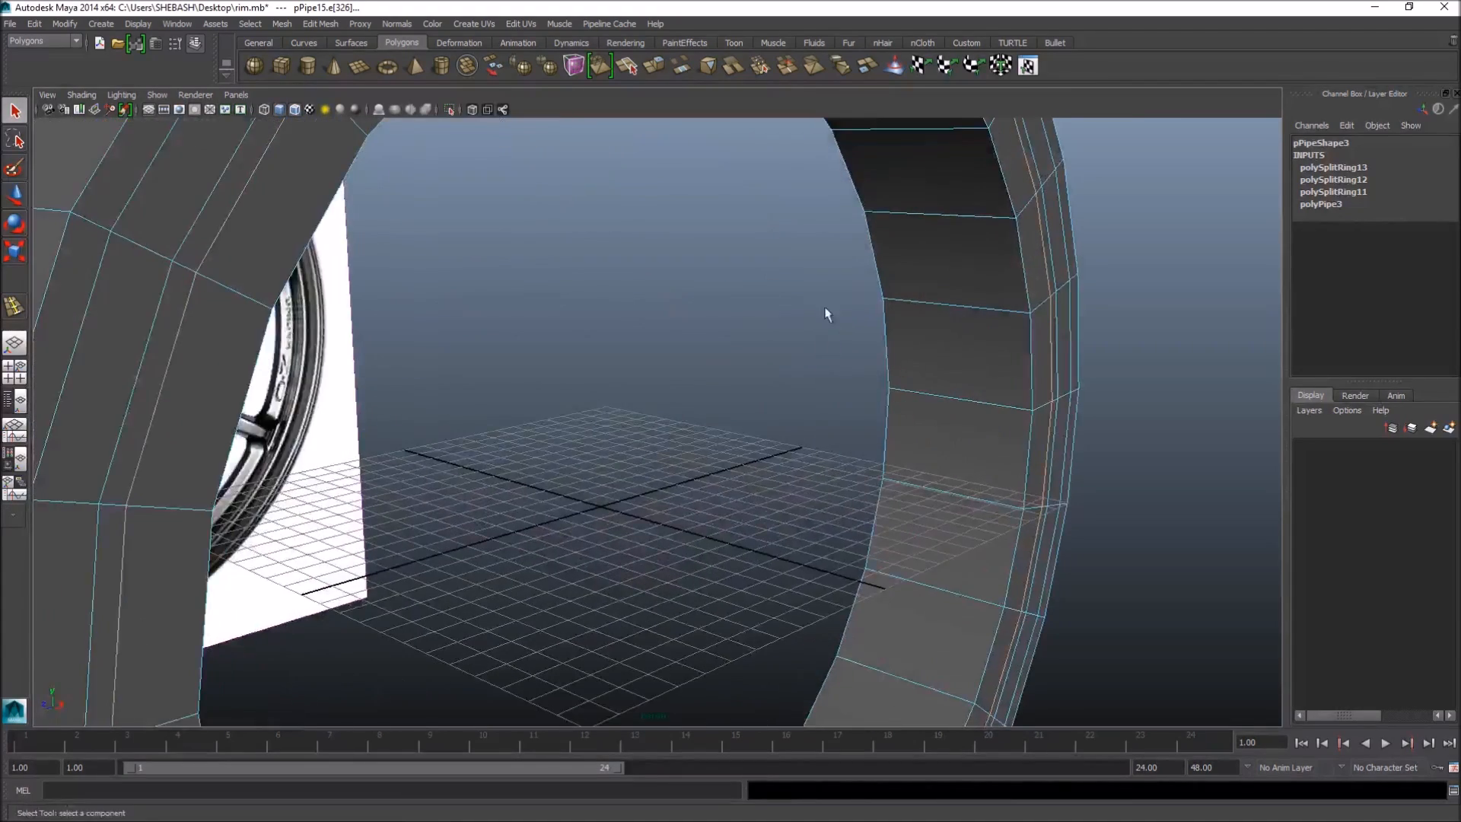
scroll(715, 296, "down", 3)
right_click_drag(587, 179, 584, 222)
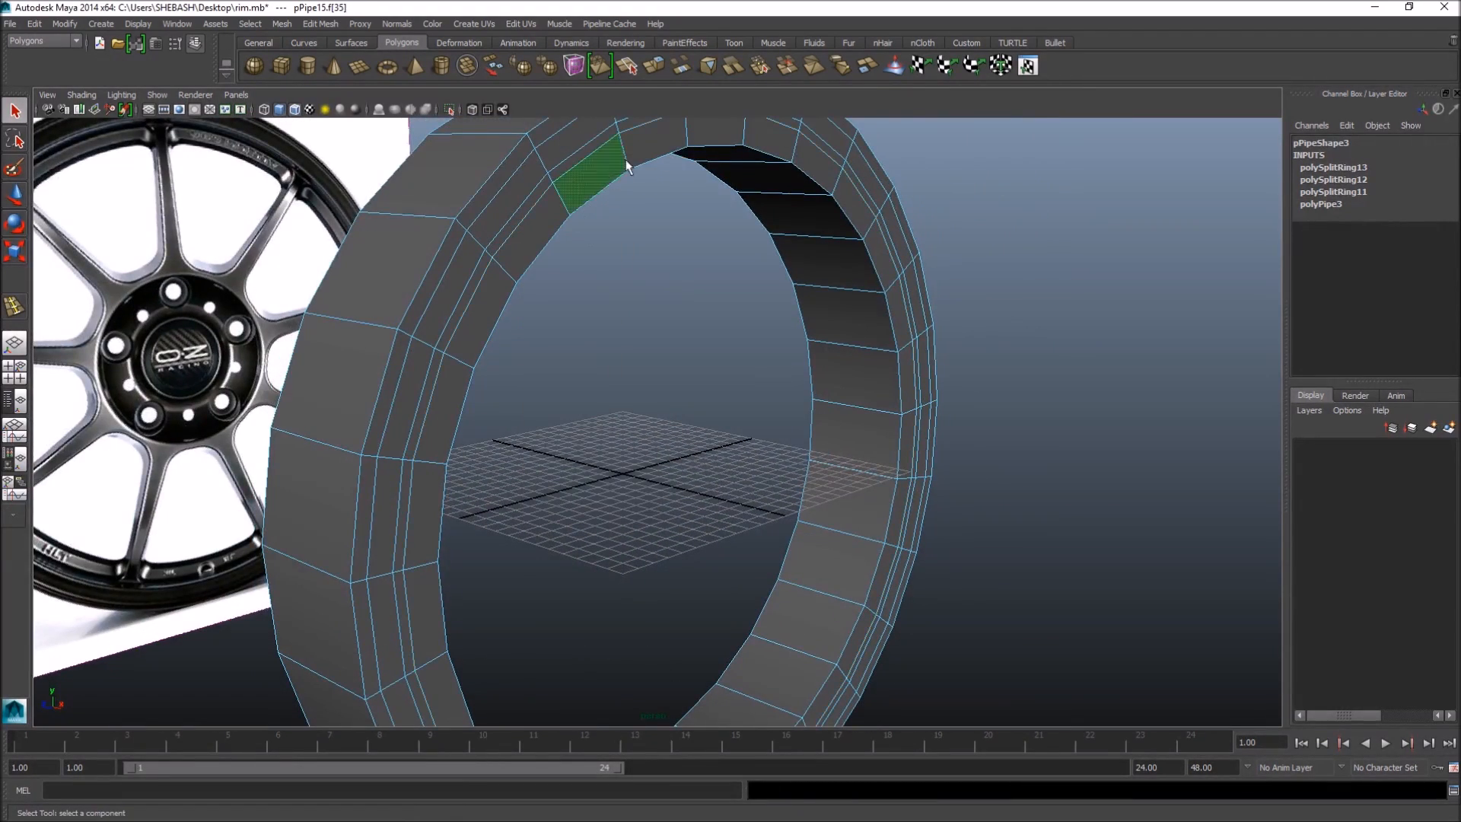
double_click(648, 151)
middle_click_drag(647, 181, 634, 221, "alt")
key("w")
left_click_drag(685, 483, 715, 527, "alt")
- Select the inner edge loop of the recessed band and offset it slightly along the pipe's axis to slope the band
key("q")
right_click_drag(813, 242, 812, 204)
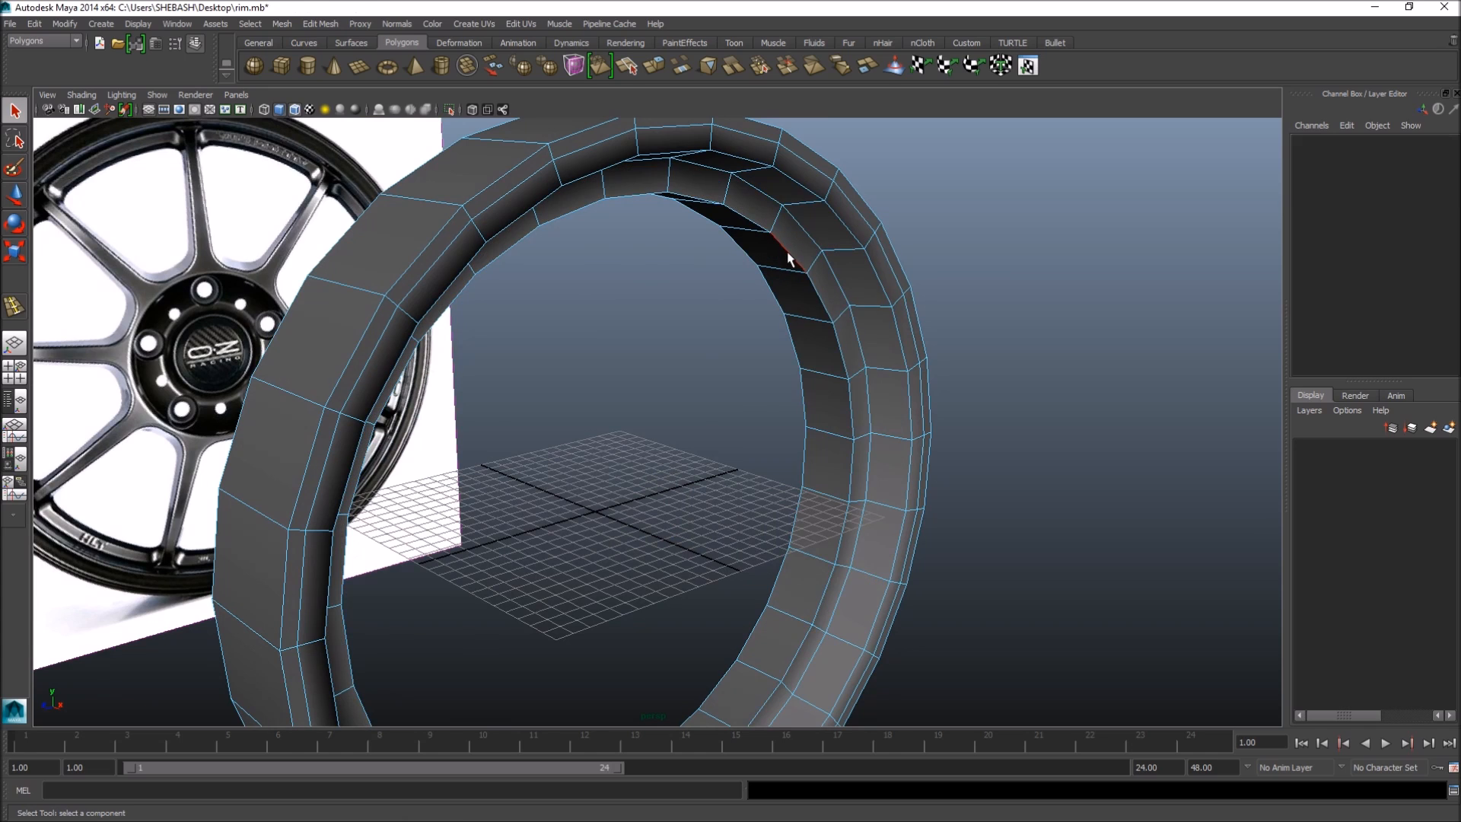
double_click(789, 259)
left_click_drag(789, 258, 711, 414, "alt")
key("w")
left_click_drag(754, 537, 766, 512)
- Extrude the outermost ring of front faces and move it along the X axis to form the rim's raised lip
middle_click_drag(660, 164, 683, 201, "alt")
key("q")
right_click_drag(662, 208, 652, 257)
double_click(684, 201)
left_click_drag(684, 200, 738, 349, "alt")
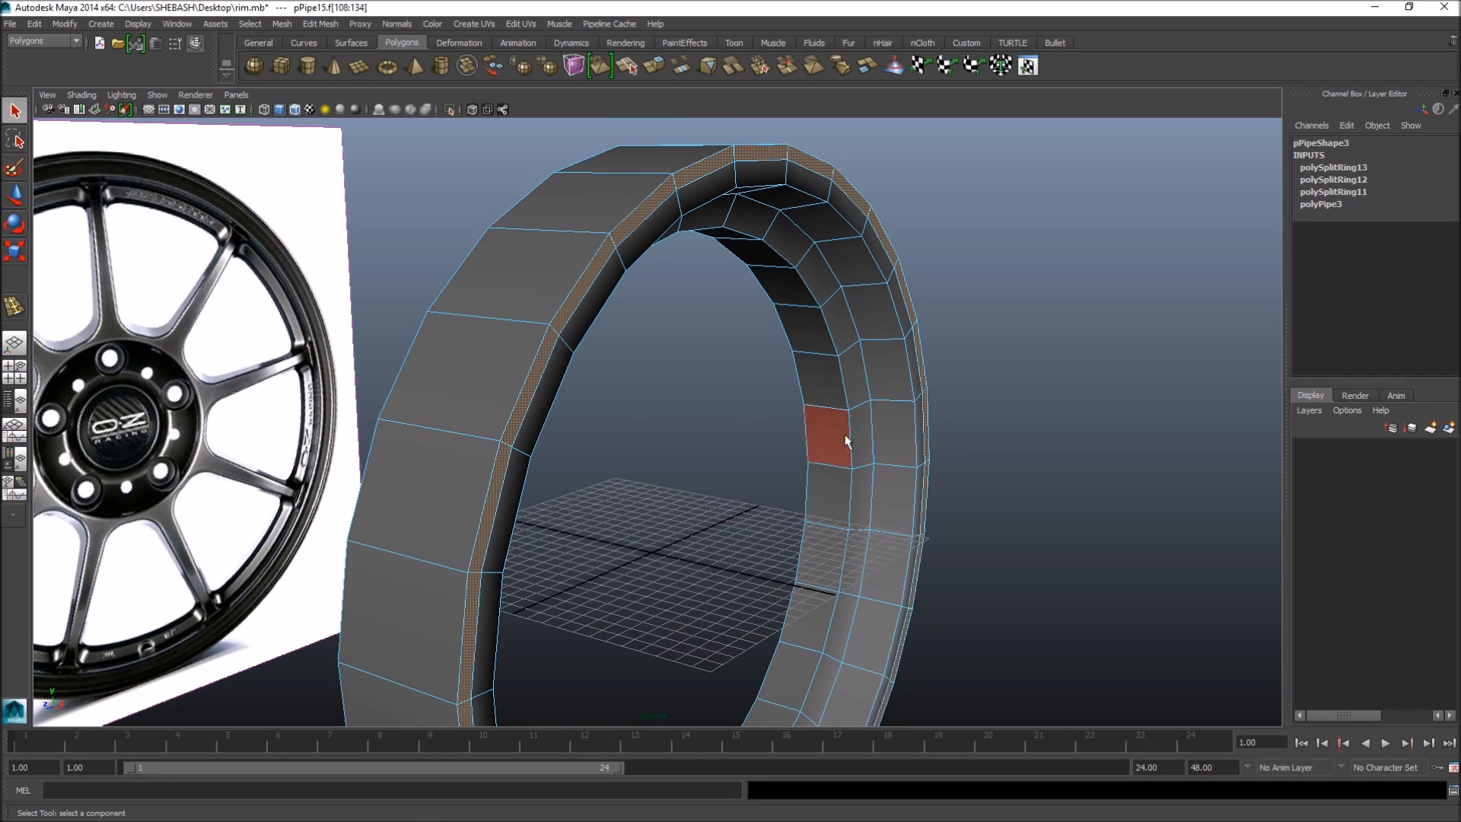
left_click_drag(1460, 153, 670, 4)
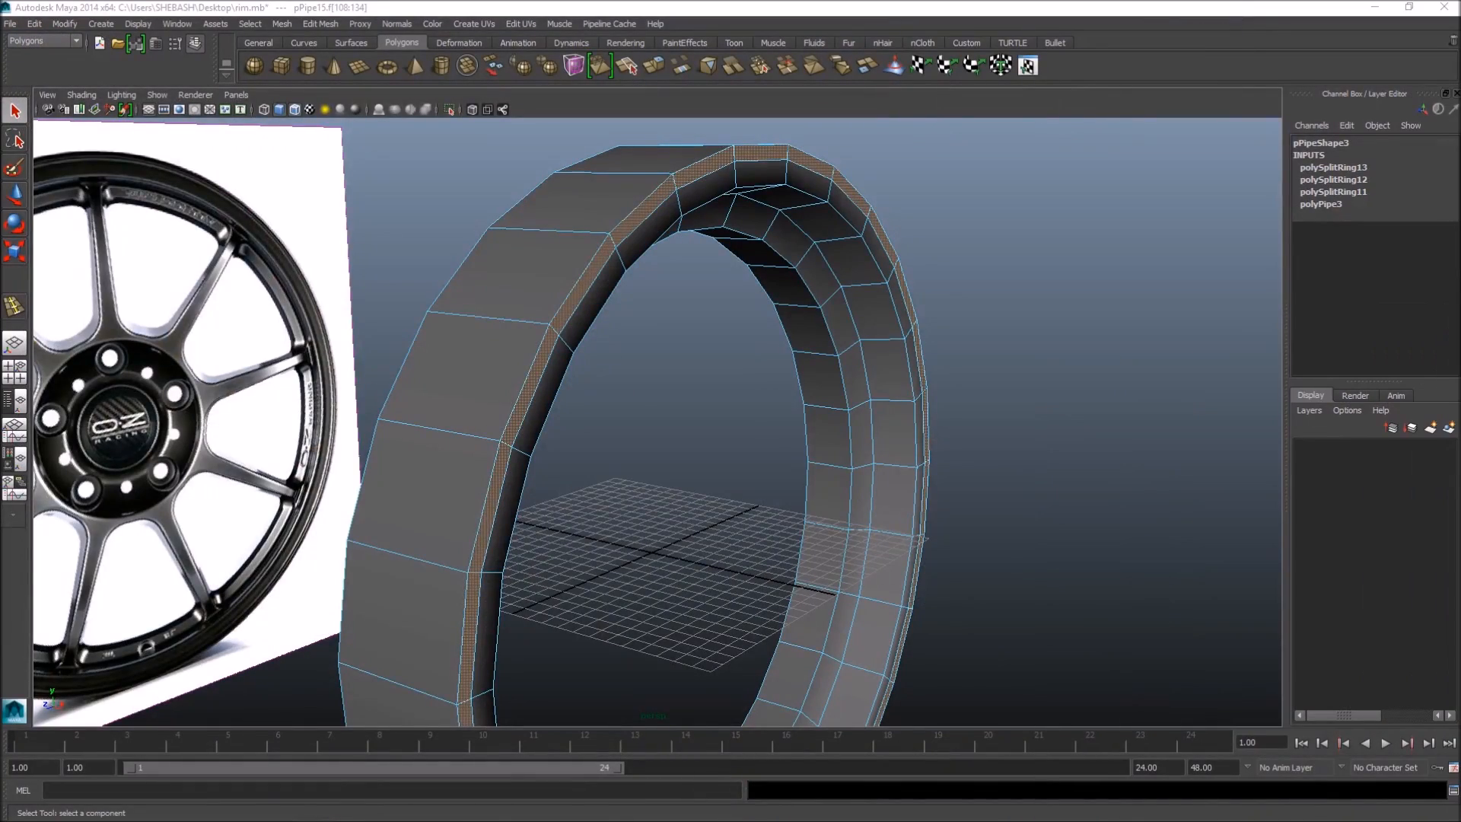
left_click_drag(732, 264, 764, 283, "alt")
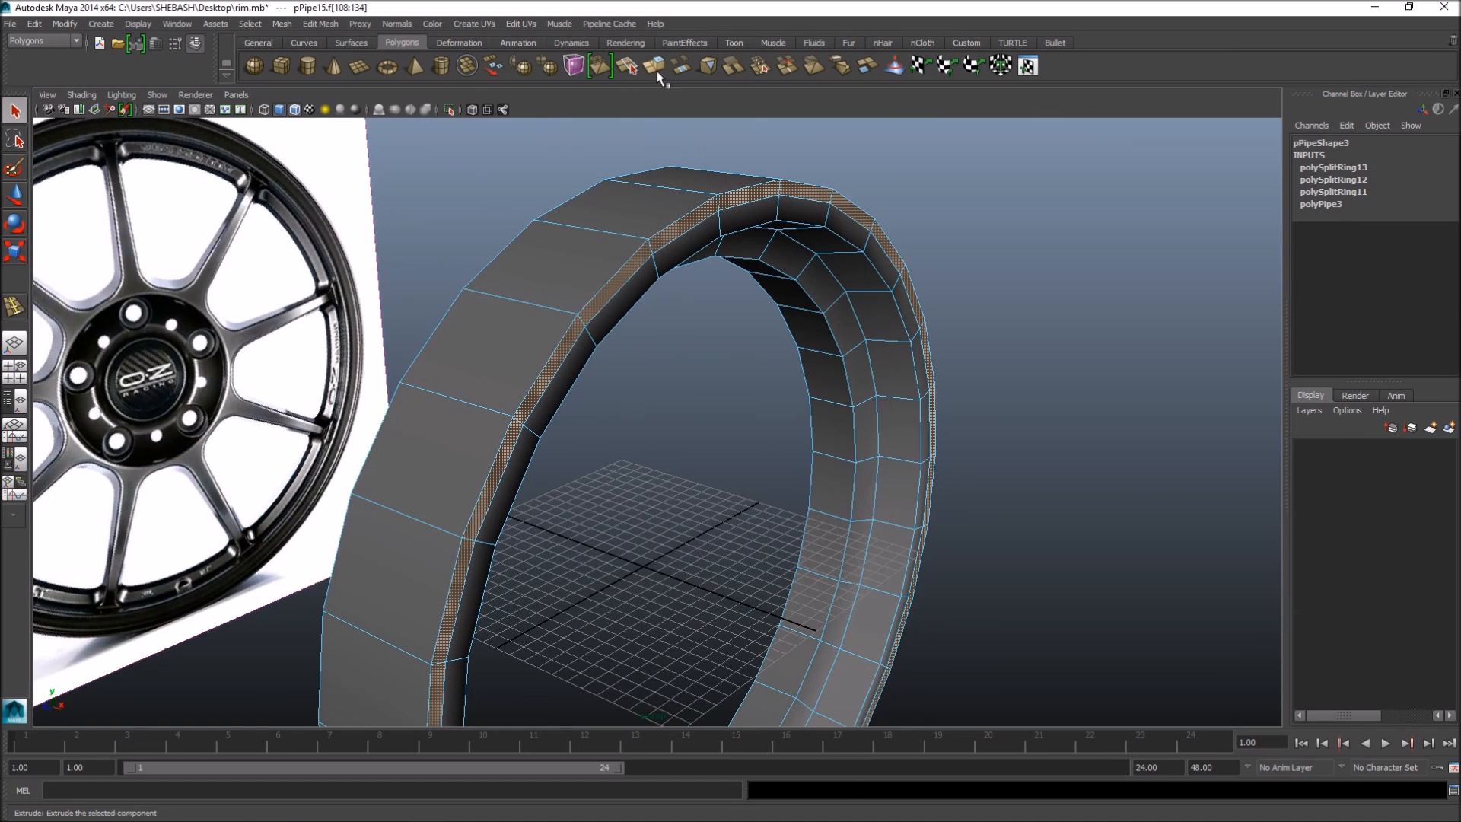
left_click(745, 247)
key("ctrl+e")
key("w")
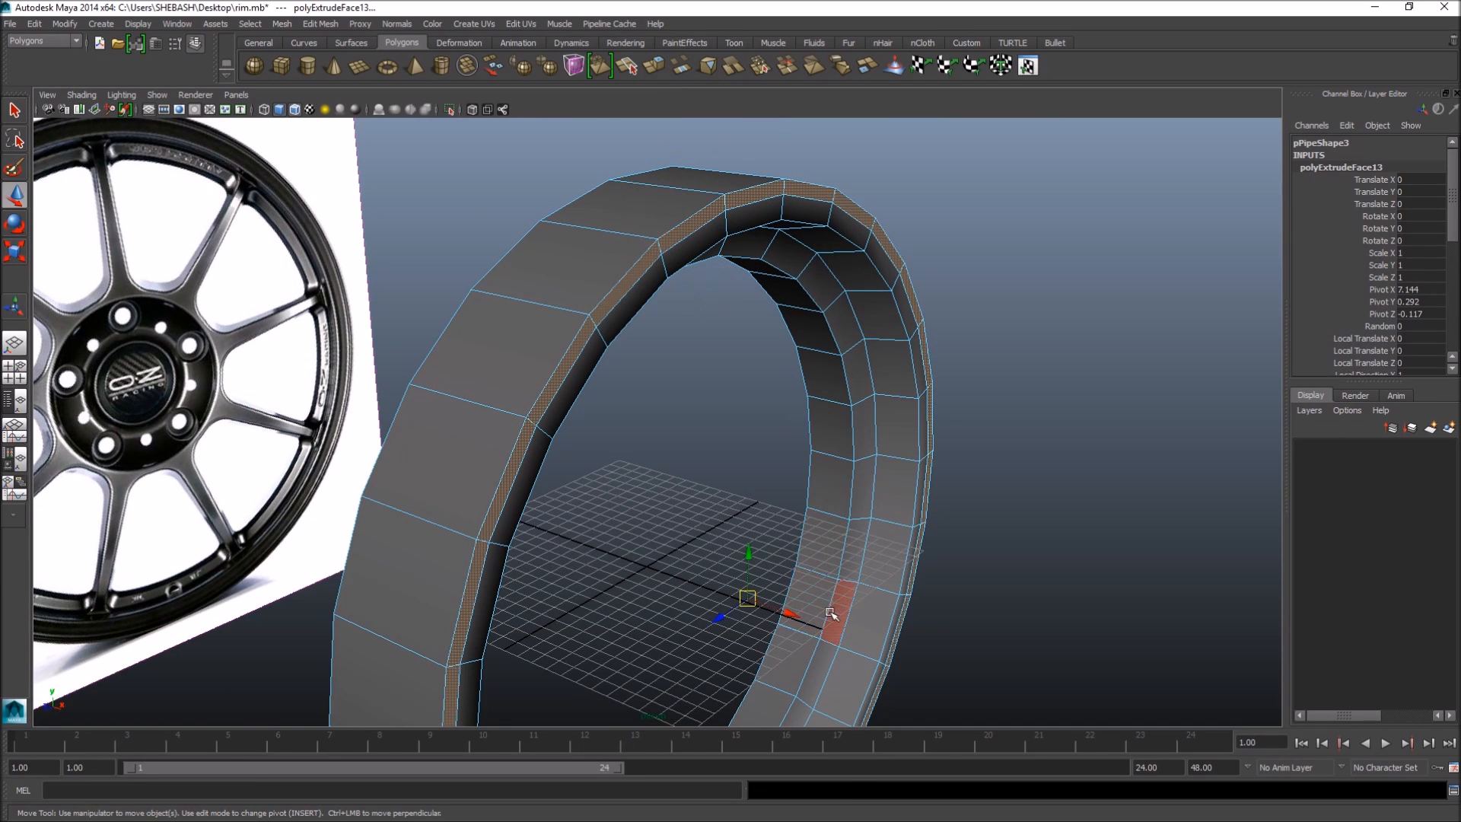
left_click_drag(794, 613, 731, 449)
key("q")
right_click(520, 204)
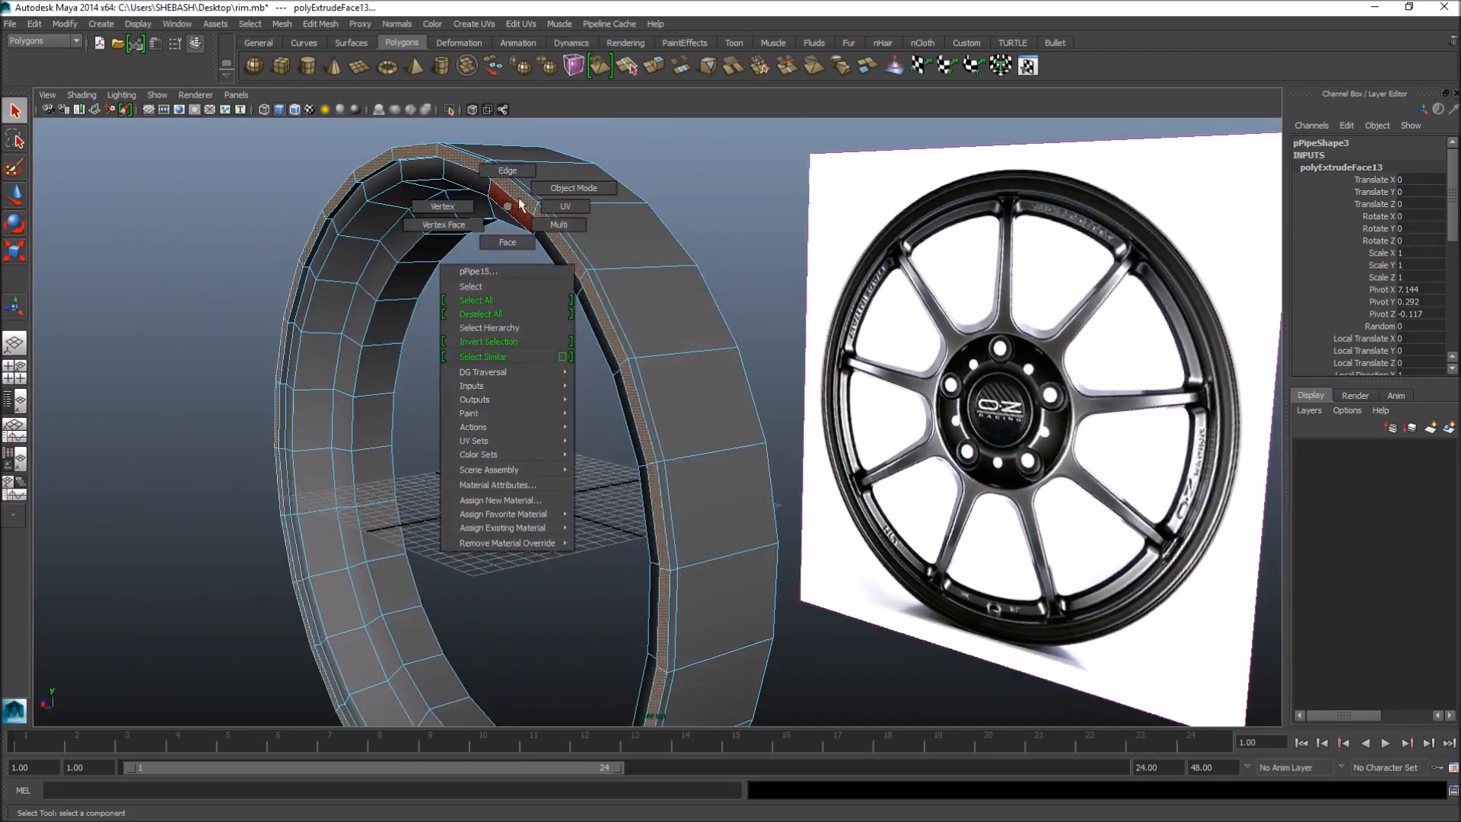
left_click(567, 182)
- Extrude the recessed face above the reference's top spoke and pull it down to the edge of the hub
left_click_drag(567, 183, 650, 205, "alt")
right_click_drag(650, 205, 656, 228)
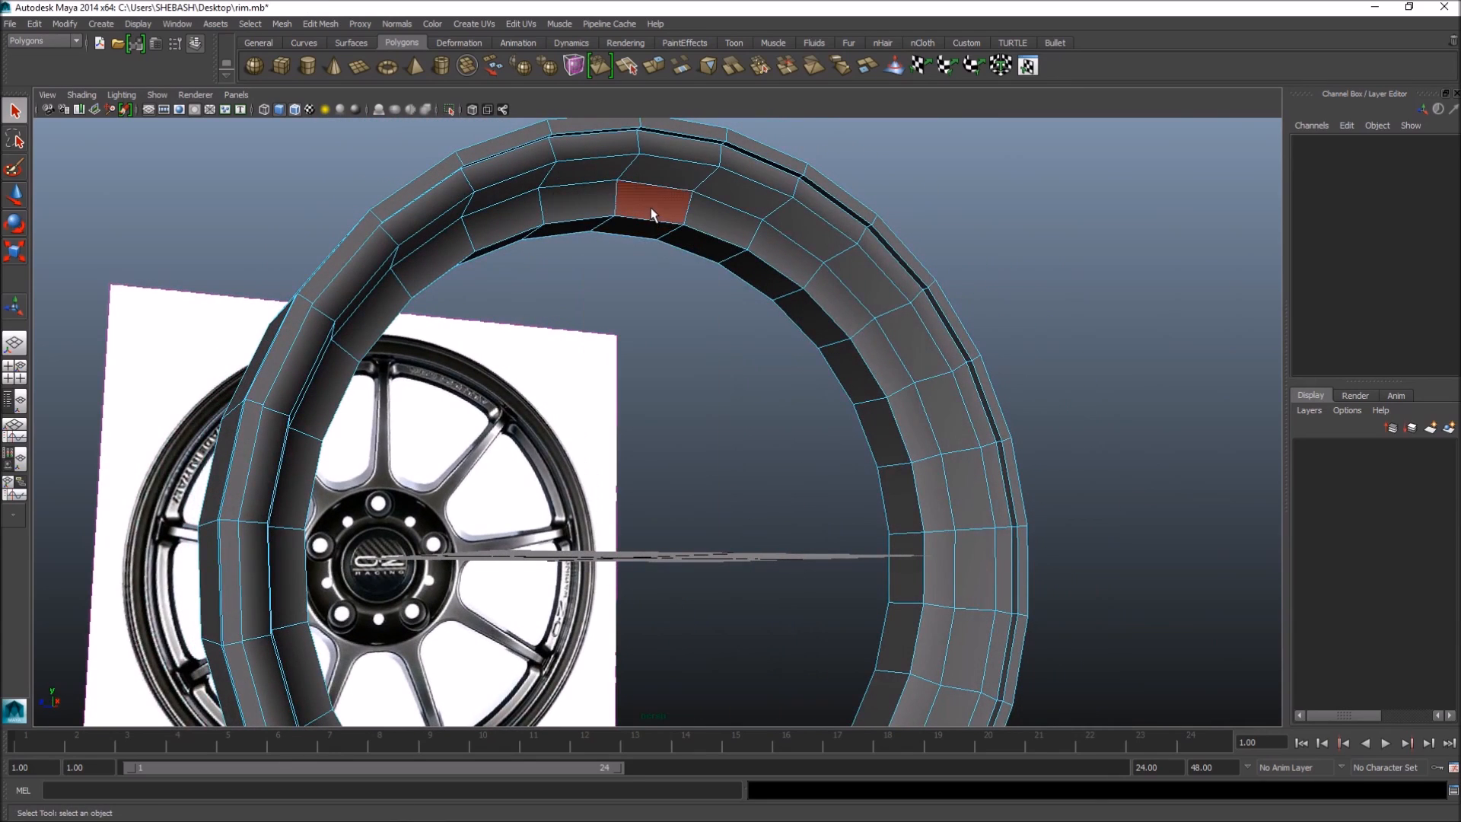
left_click(652, 204)
key("space")
key("space")
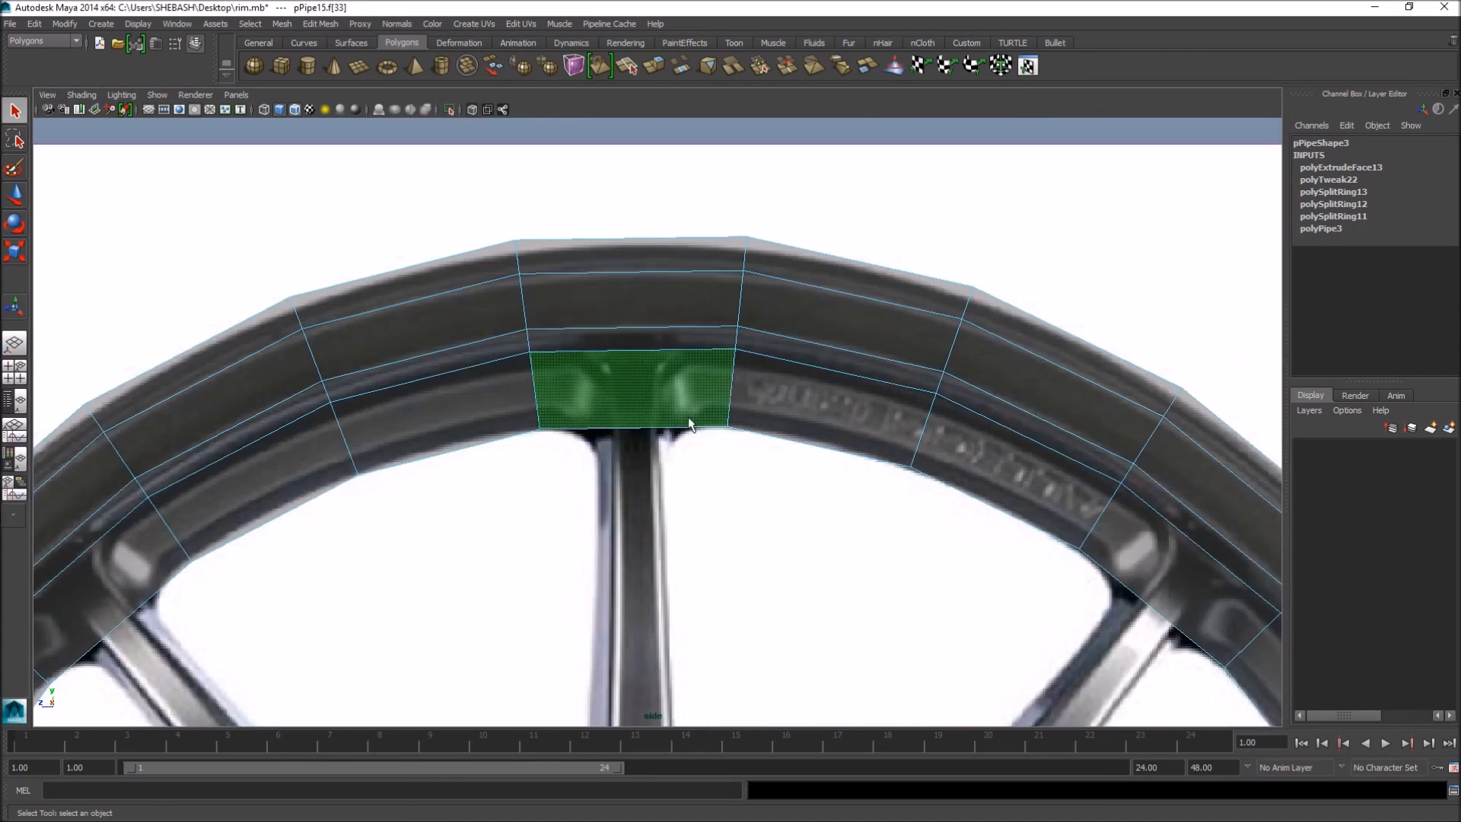
middle_click_drag(749, 431, 760, 330, "alt")
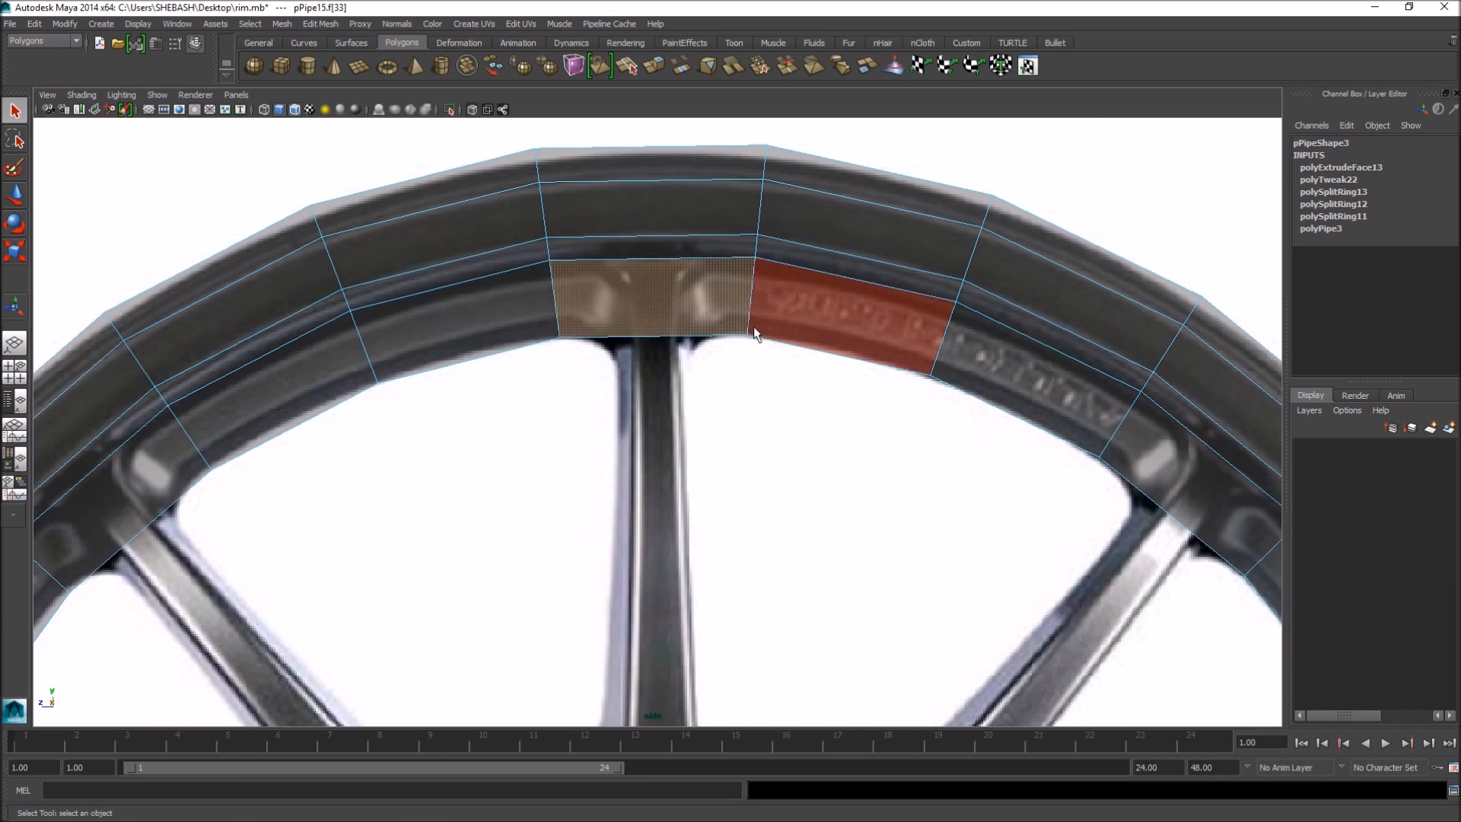
left_click(664, 67)
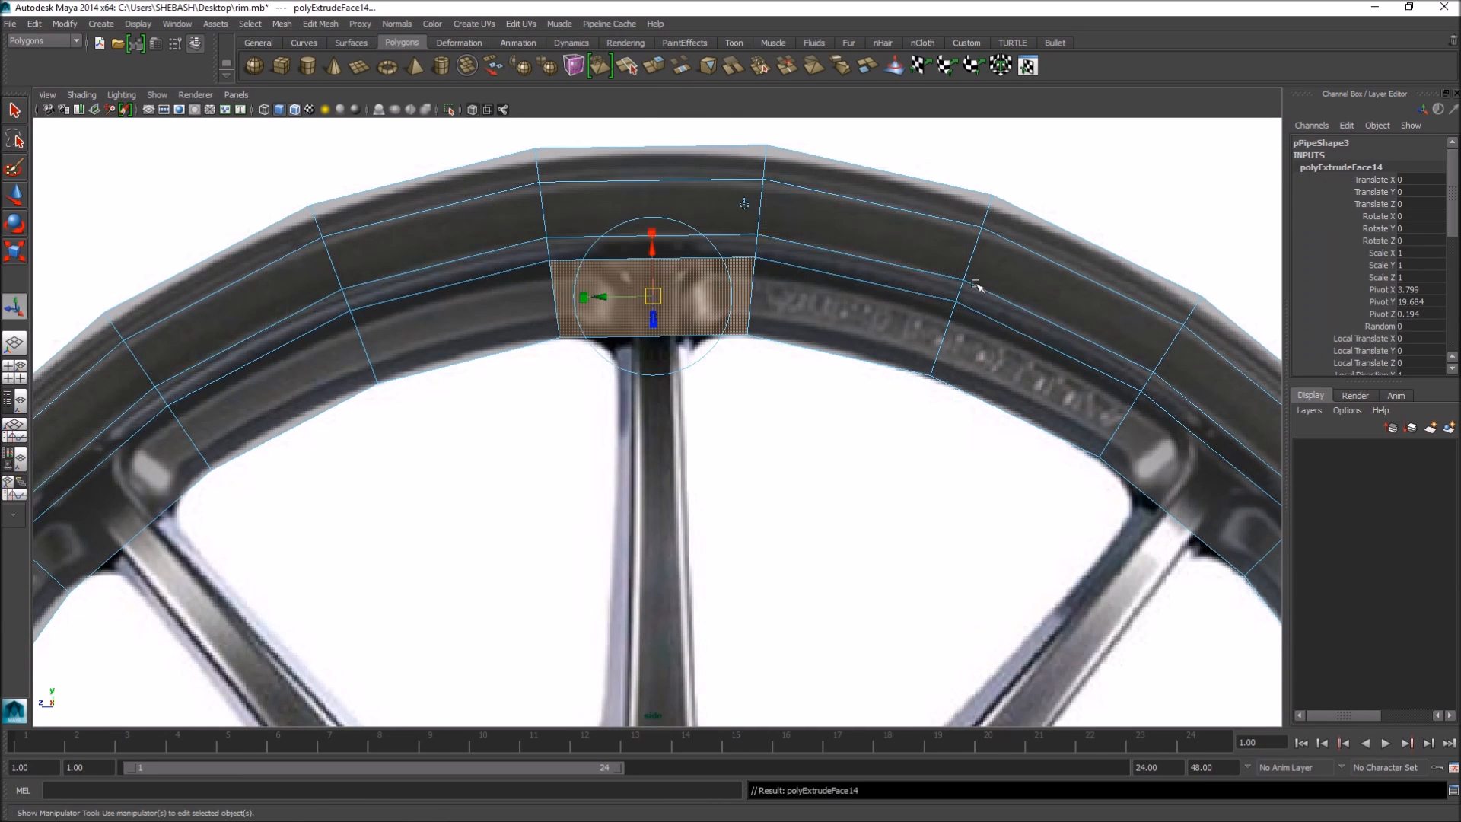
scroll(655, 304, "down", 2)
key("w")
left_click_drag(653, 263, 653, 503)
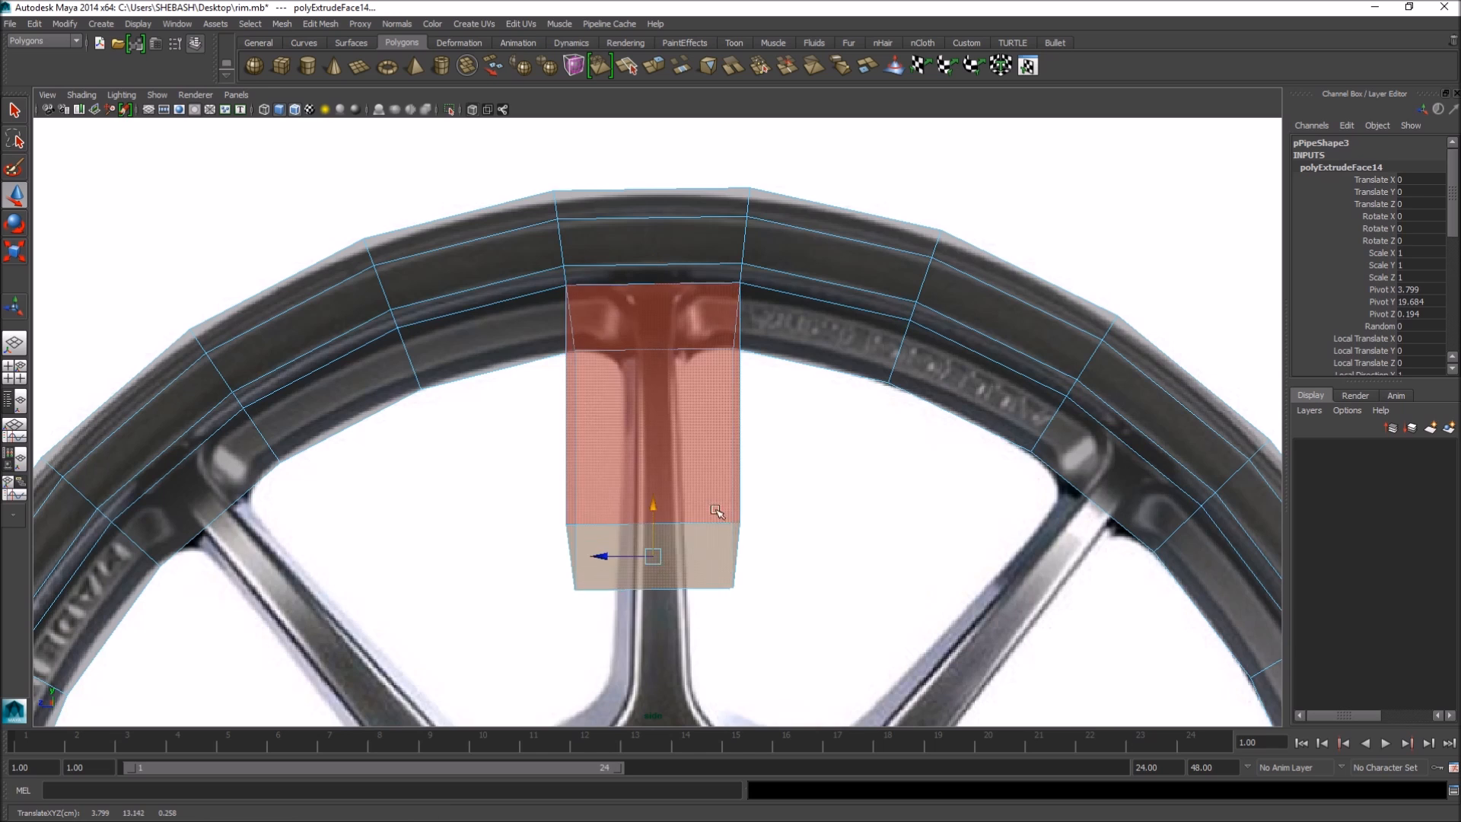
middle_click_drag(799, 502, 810, 175, "alt")
left_click_drag(666, 181, 663, 316)
mouse_move(765, 251)
middle_mouse_down("alt")
mouse_move(777, 242)
mouse_move(740, 465)
mouse_move(749, 248)
middle_mouse_up("alt")
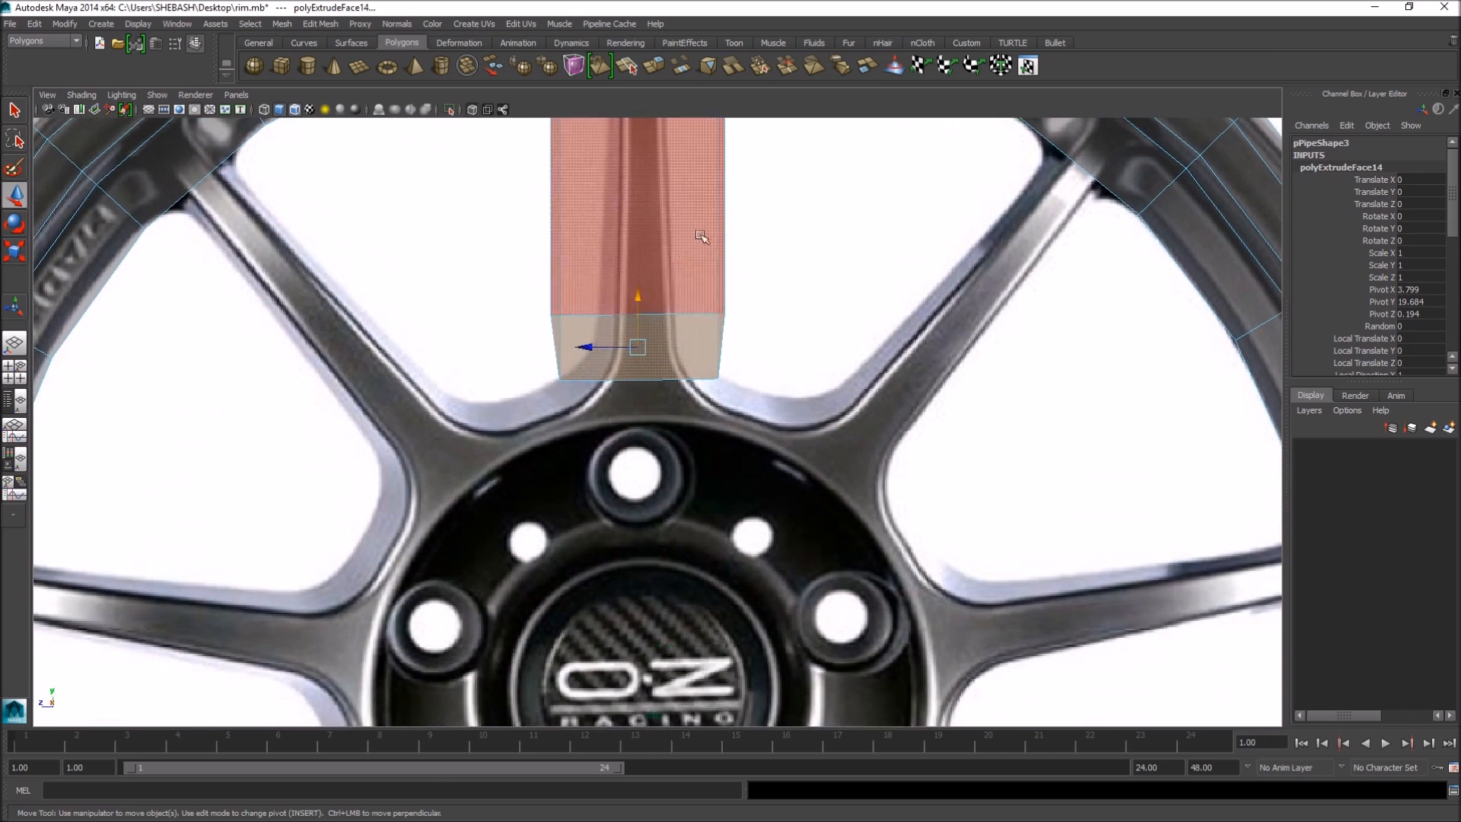
mouse_move(643, 324)
left_mouse_down()
mouse_move(643, 308)
mouse_move(645, 336)
left_mouse_up()
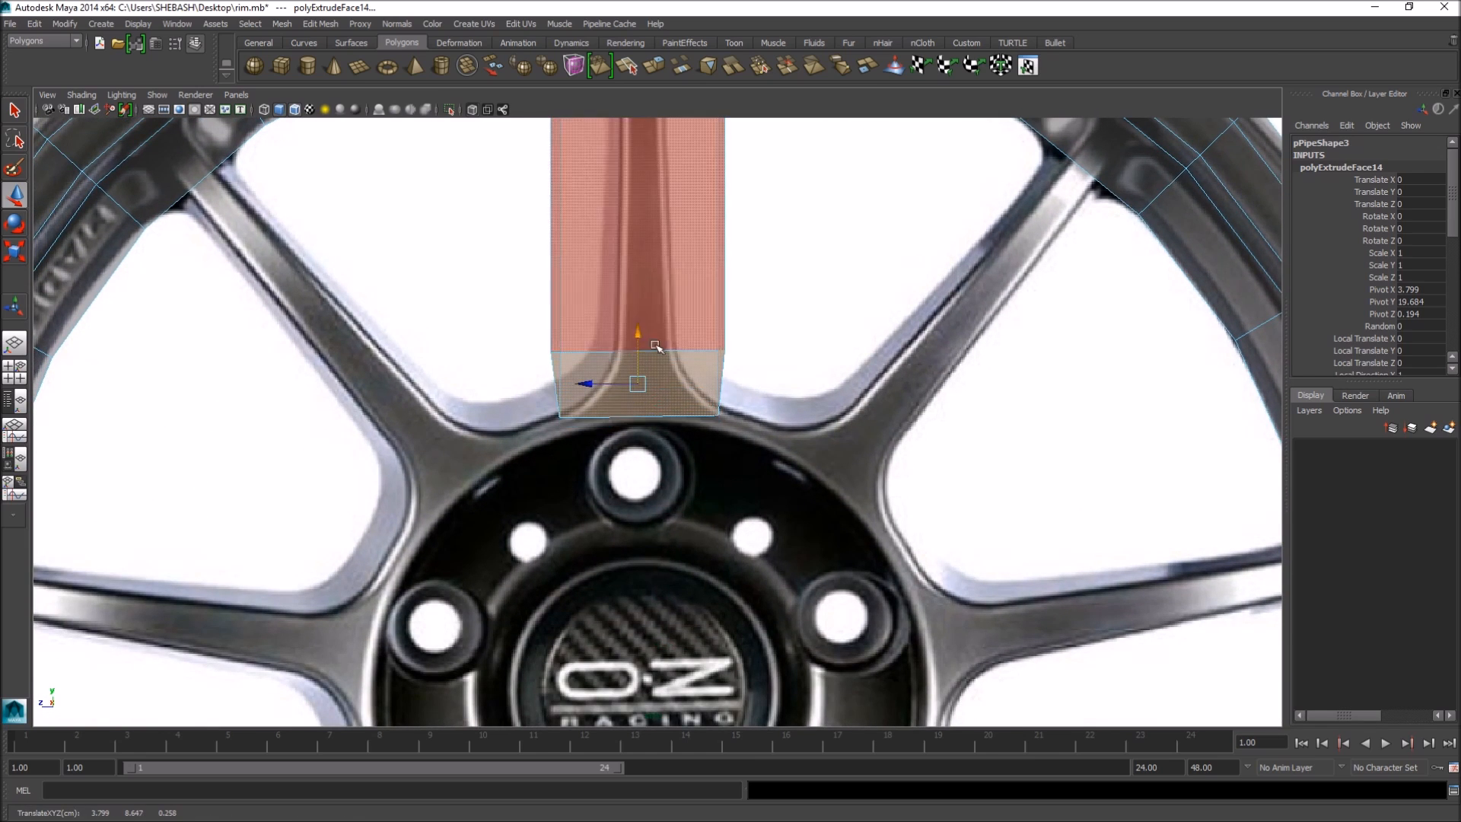
- Raise the lower edge of the spoke's end face until it is level with the opposite edge, flattening the spoke's tip
key("space")
key("space")
scroll(799, 408, "up", 10)
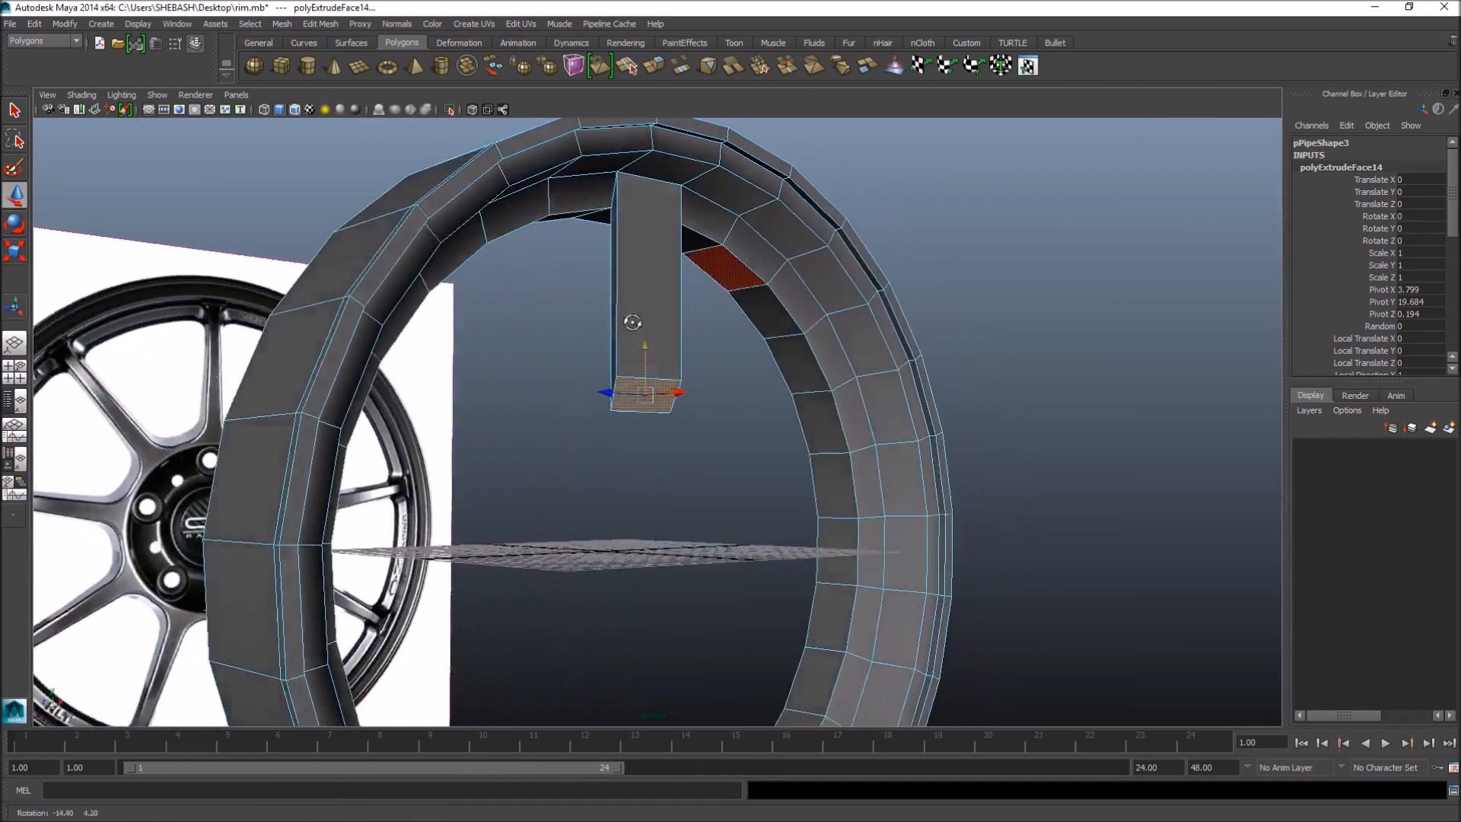
right_click_drag(633, 398, 626, 378)
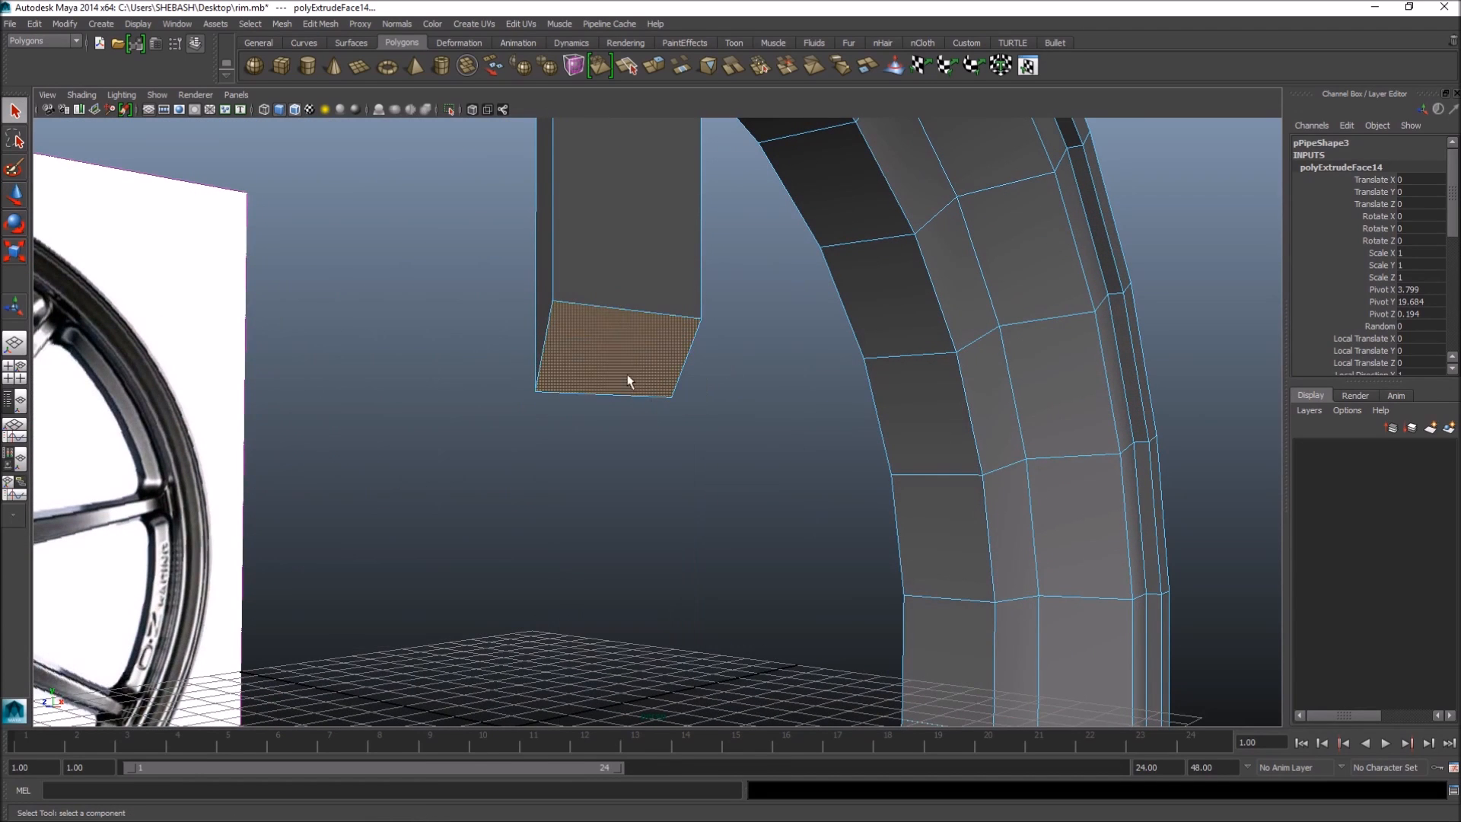
left_click(609, 394)
left_click_drag(609, 348, 613, 271)
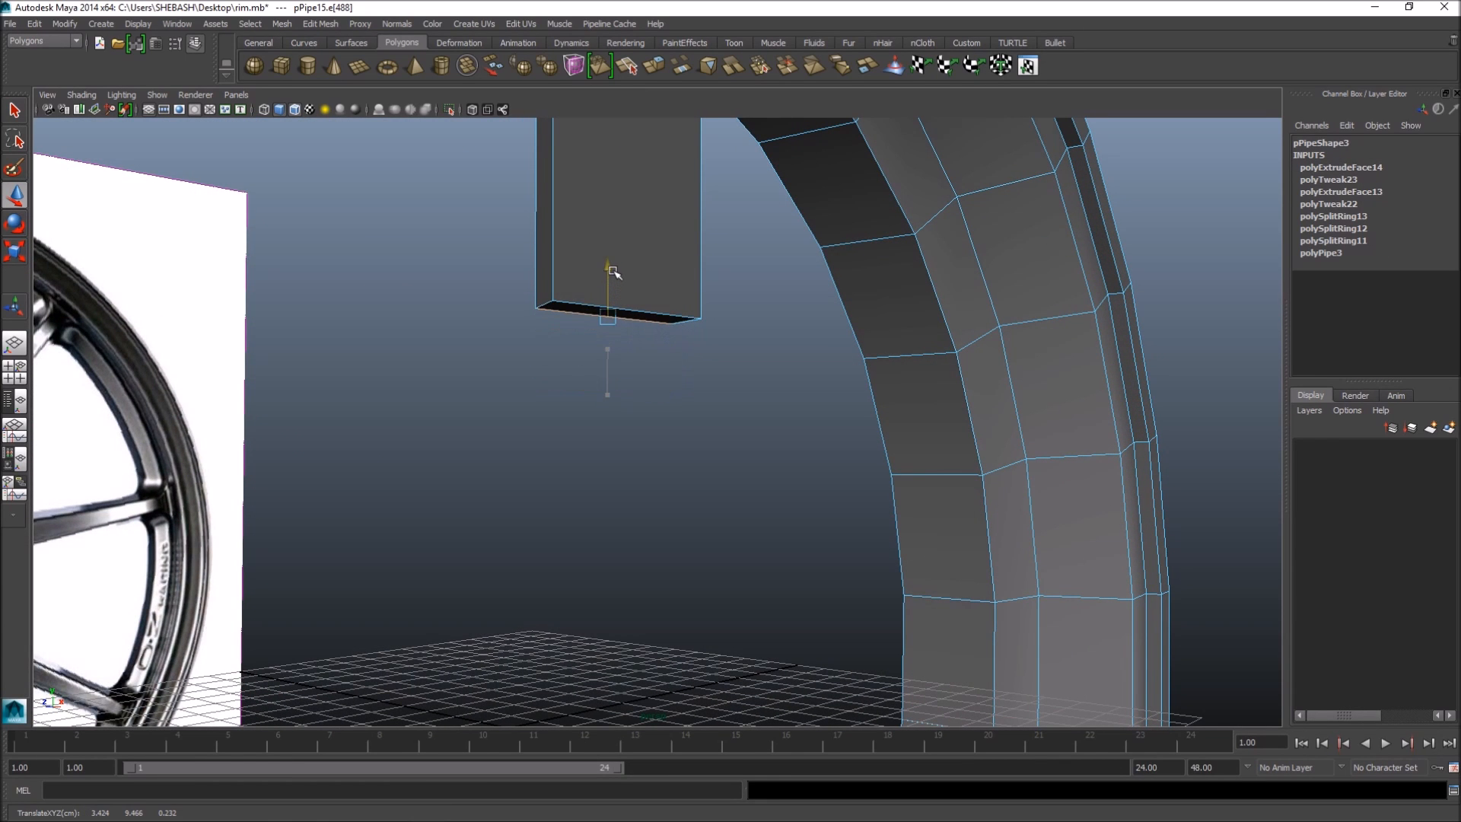
key("space")
key("space")
scroll(783, 332, "up", 6)
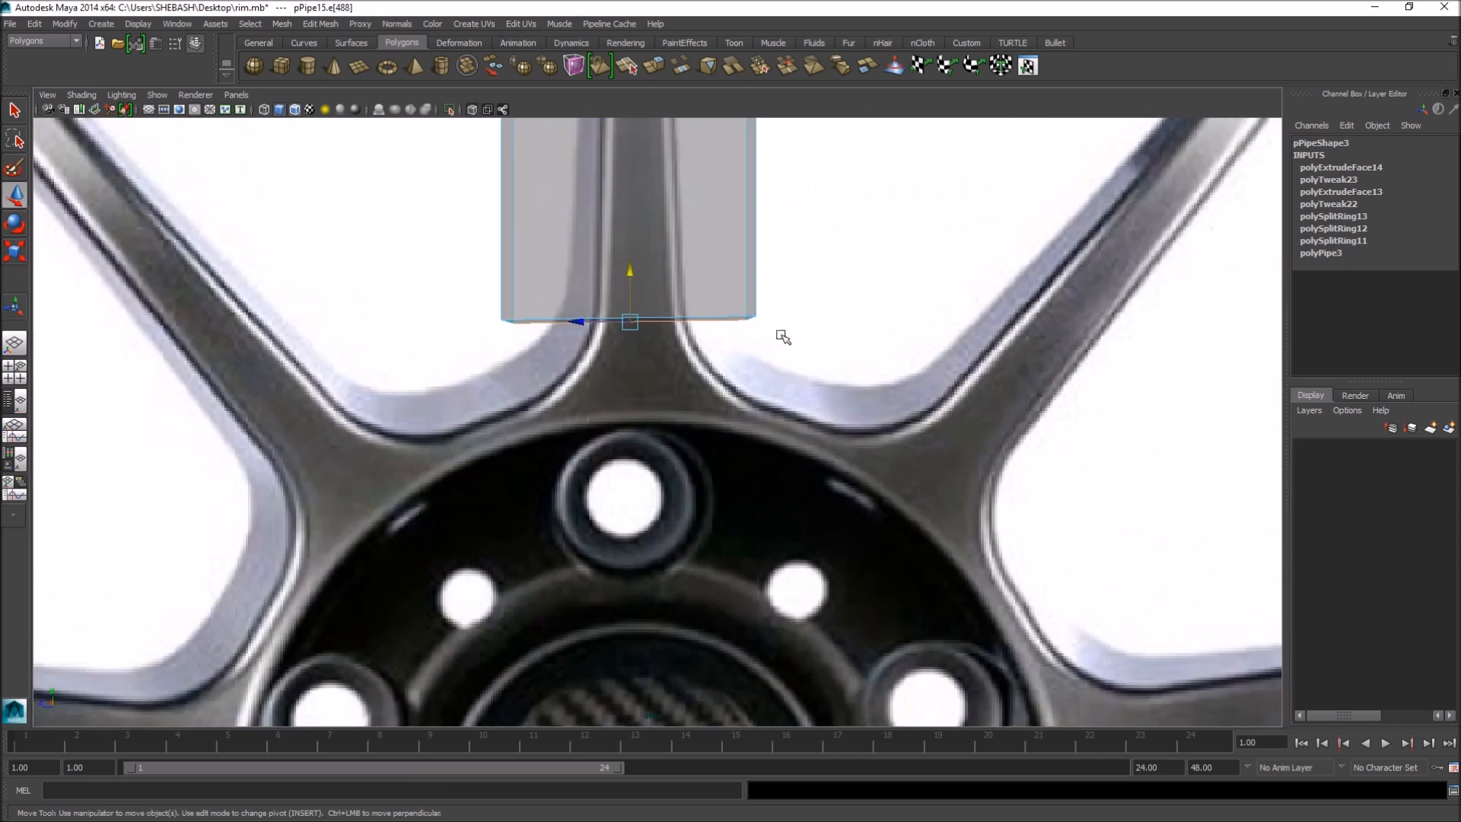
left_click_drag(611, 209, 622, 202)
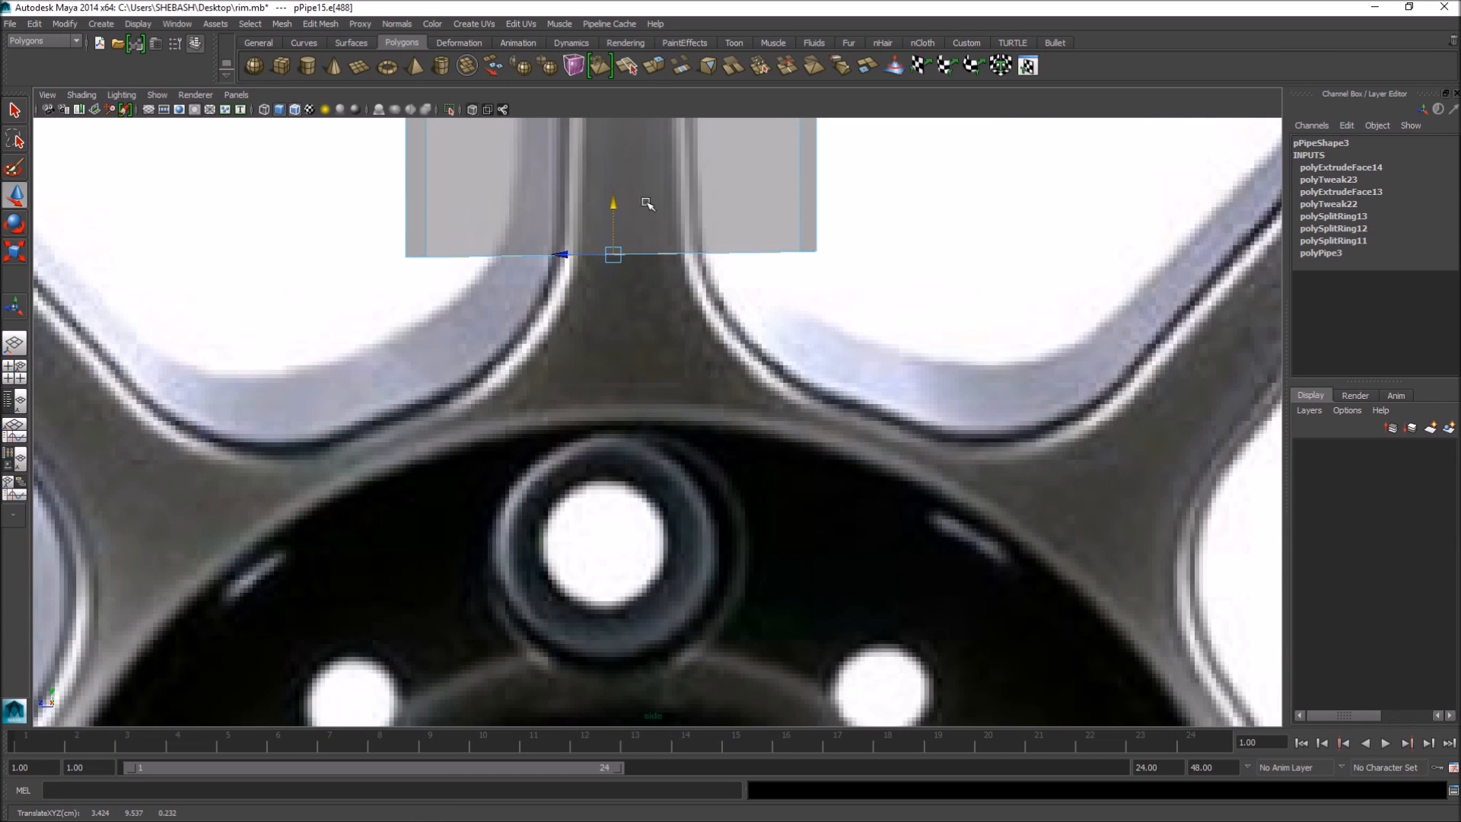
- Scale both vertex pairs at the spoke's tip narrower, matching the narrower pair to the reference spoke's width
scroll(786, 248, "down", 2)
middle_click_drag(786, 248, 769, 317, "alt")
key("q")
right_click_drag(638, 283, 599, 282)
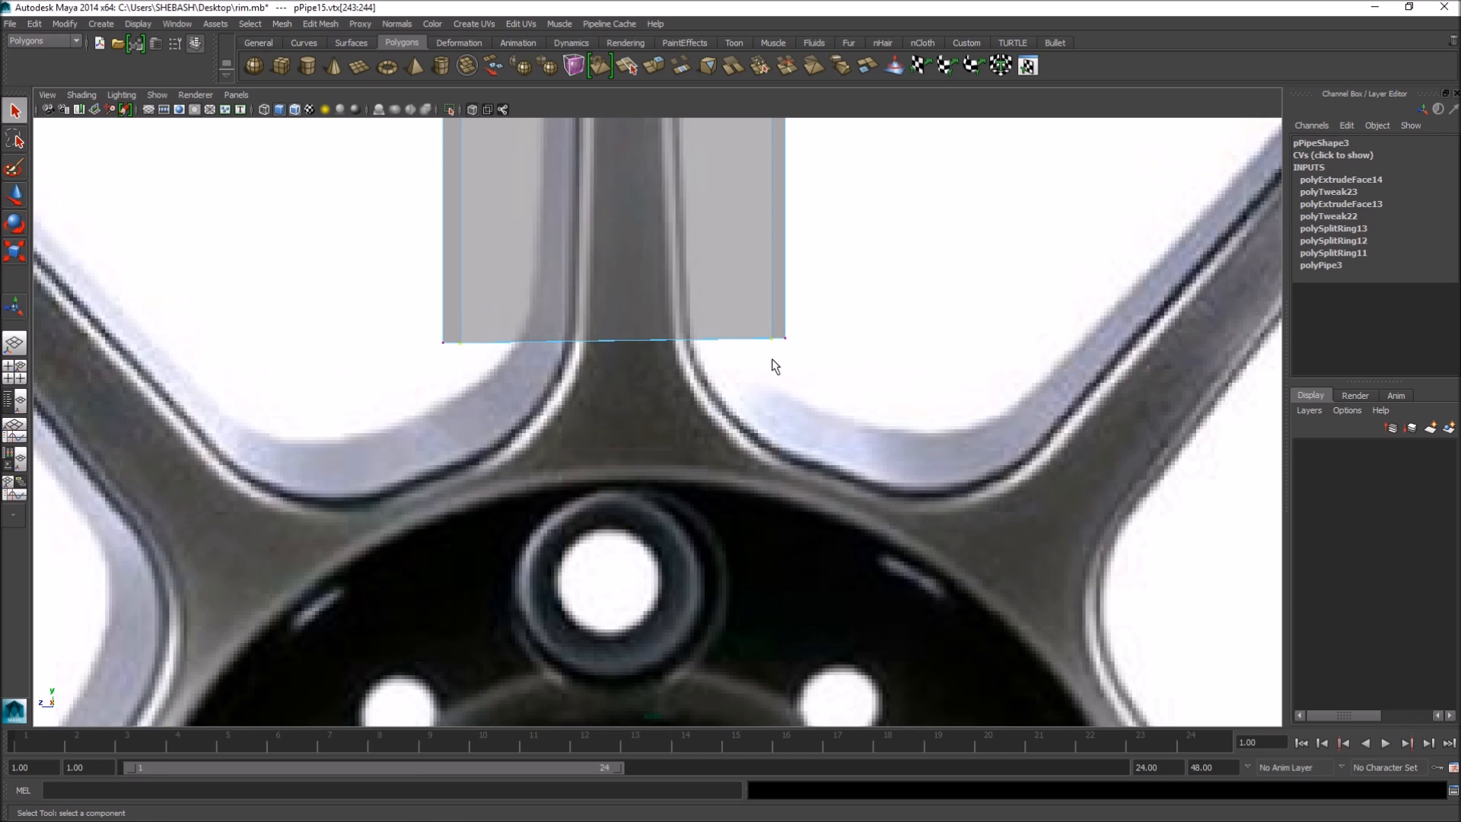
key("r")
left_click_drag(608, 330, 554, 343)
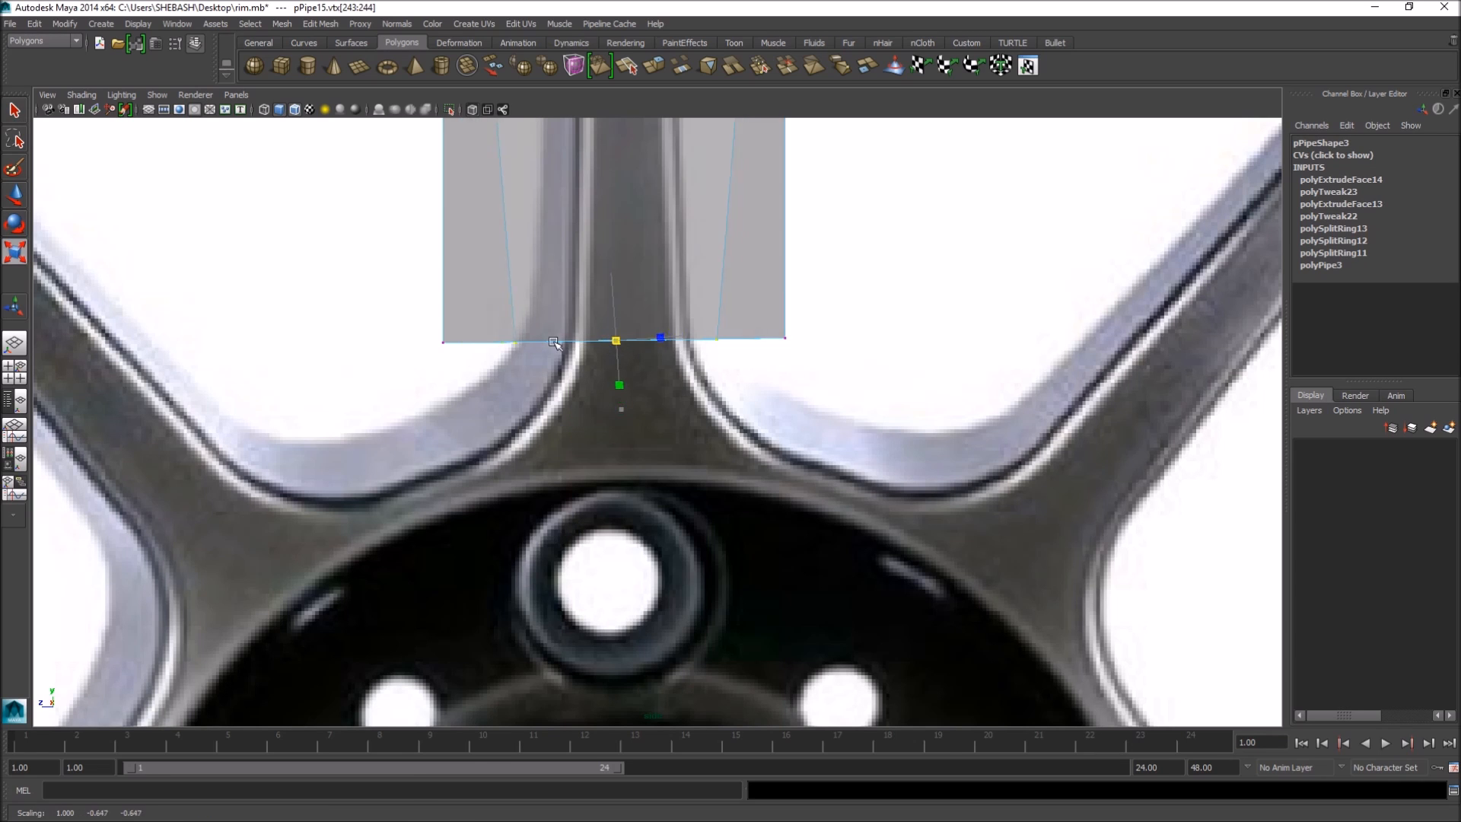
left_click_drag(382, 287, 455, 352)
left_click_drag(611, 342, 498, 339)
key("w")
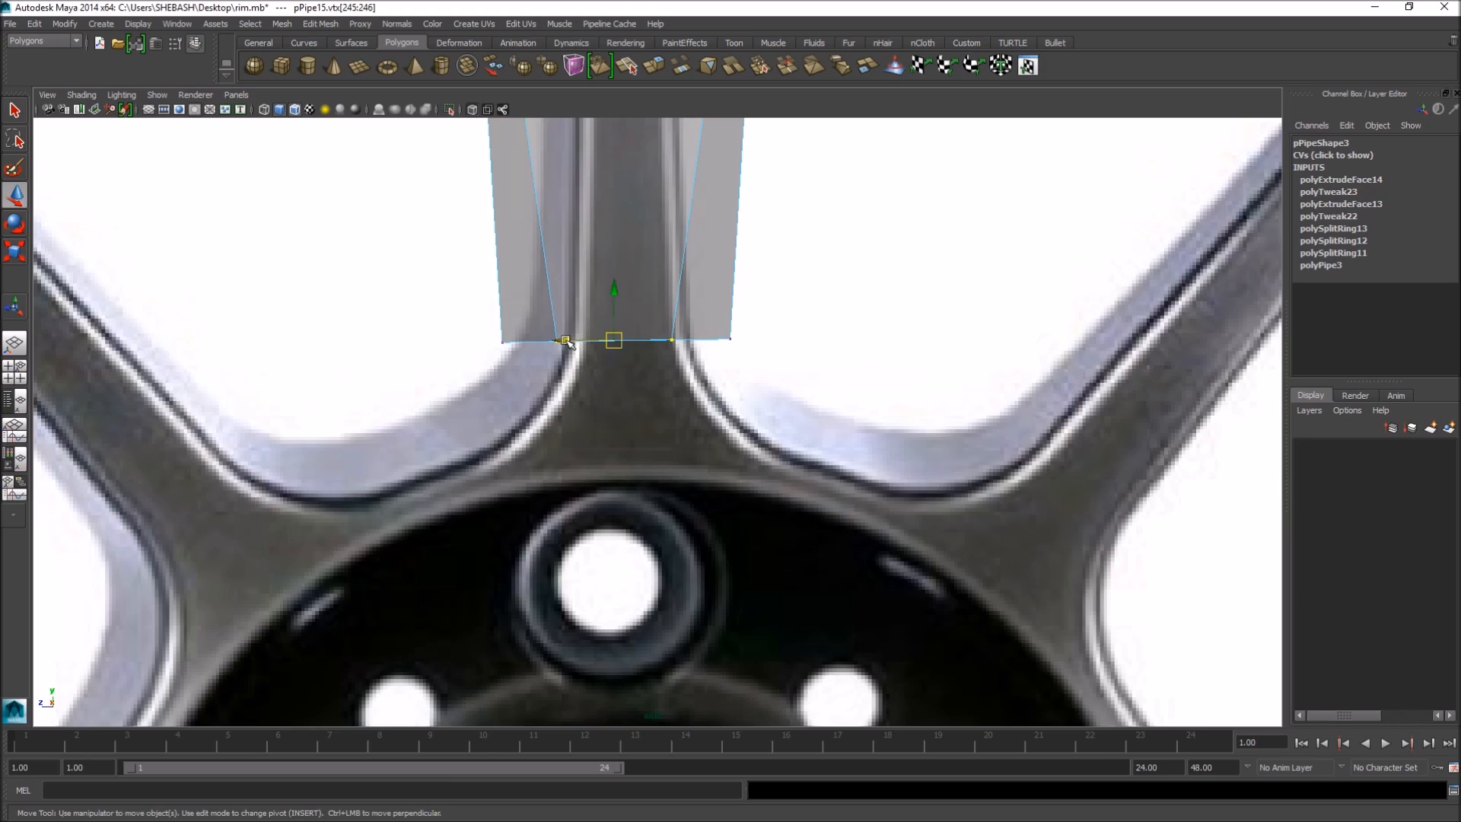
- Insert an edge loop across the spoke near its junction with the rim
key("space")
key("space")
left_click_drag(910, 281, 743, 235, "alt")
middle_click_drag(743, 235, 685, 402, "alt")
mouse_move(685, 402)
left_mouse_down("alt")
mouse_move(620, 353)
mouse_move(675, 424)
left_mouse_up("alt")
right_click_drag(614, 455, 528, 427)
left_click(628, 428)
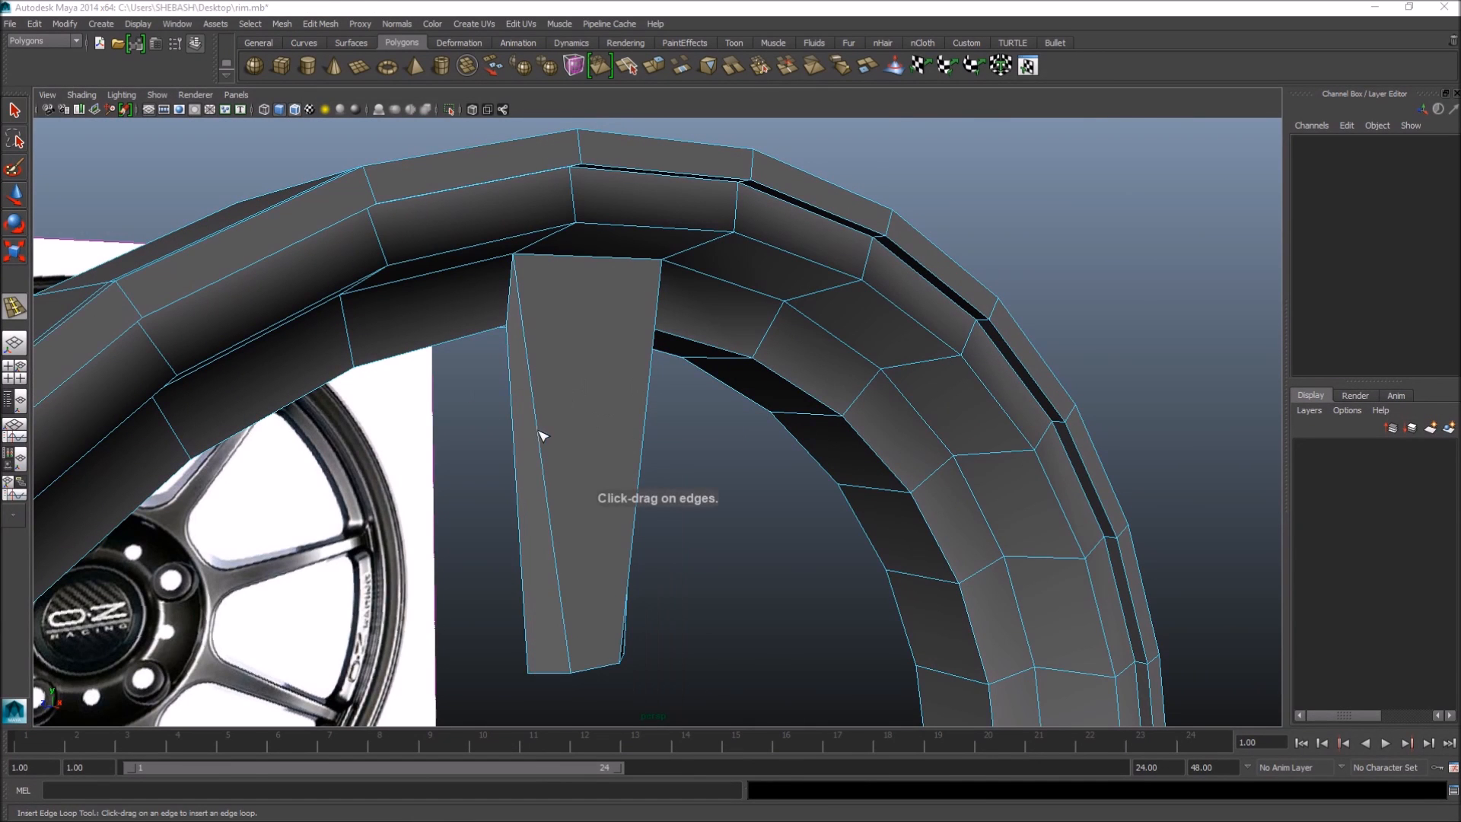
key("space")
key("space")
scroll(687, 226, "up", 3)
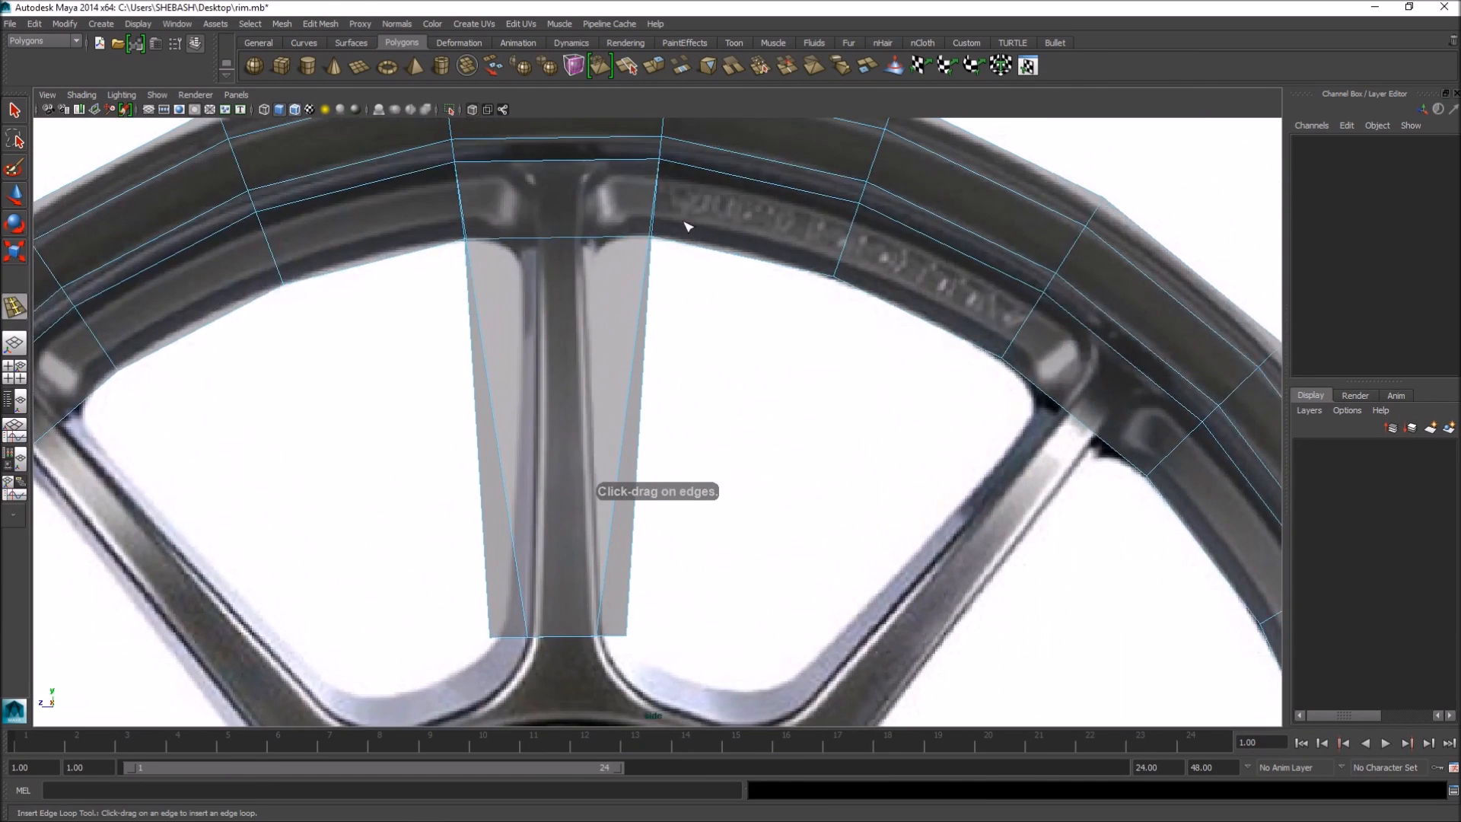
middle_click_drag(684, 222, 716, 343, "alt")
scroll(505, 383, "up", 2)
left_click_drag(691, 434, 700, 371)
- Scale the new loop's front edge to the reference spoke's width and move it up towards the rim
key("r")
left_click_drag(575, 323, 485, 330)
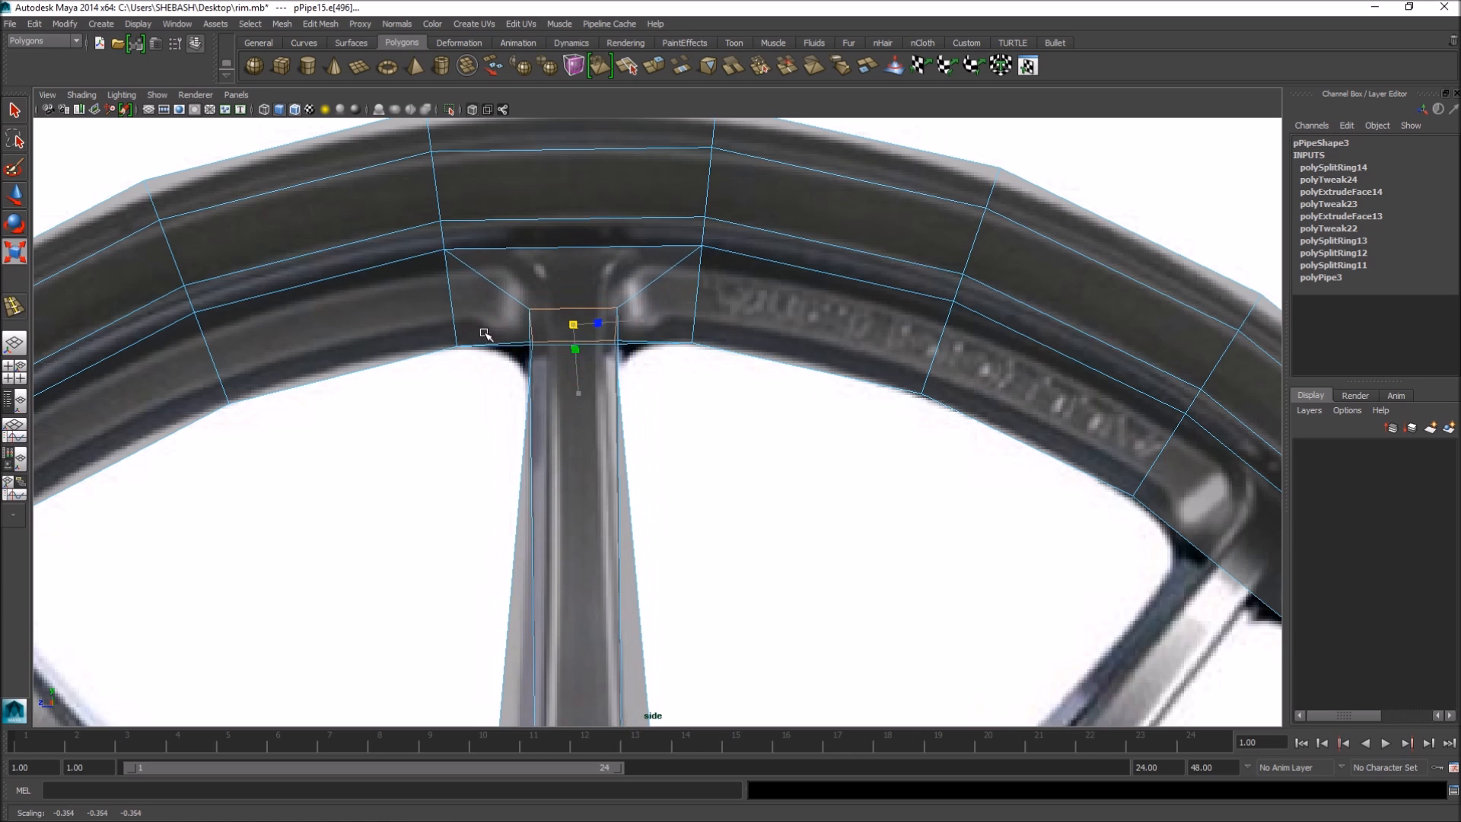
key("w")
left_click_drag(573, 327, 563, 299)
key("r")
- Move the new loop's two back vertices down to the rim's inner contour at the top of the spoke
key("q")
right_click_drag(569, 366, 582, 312)
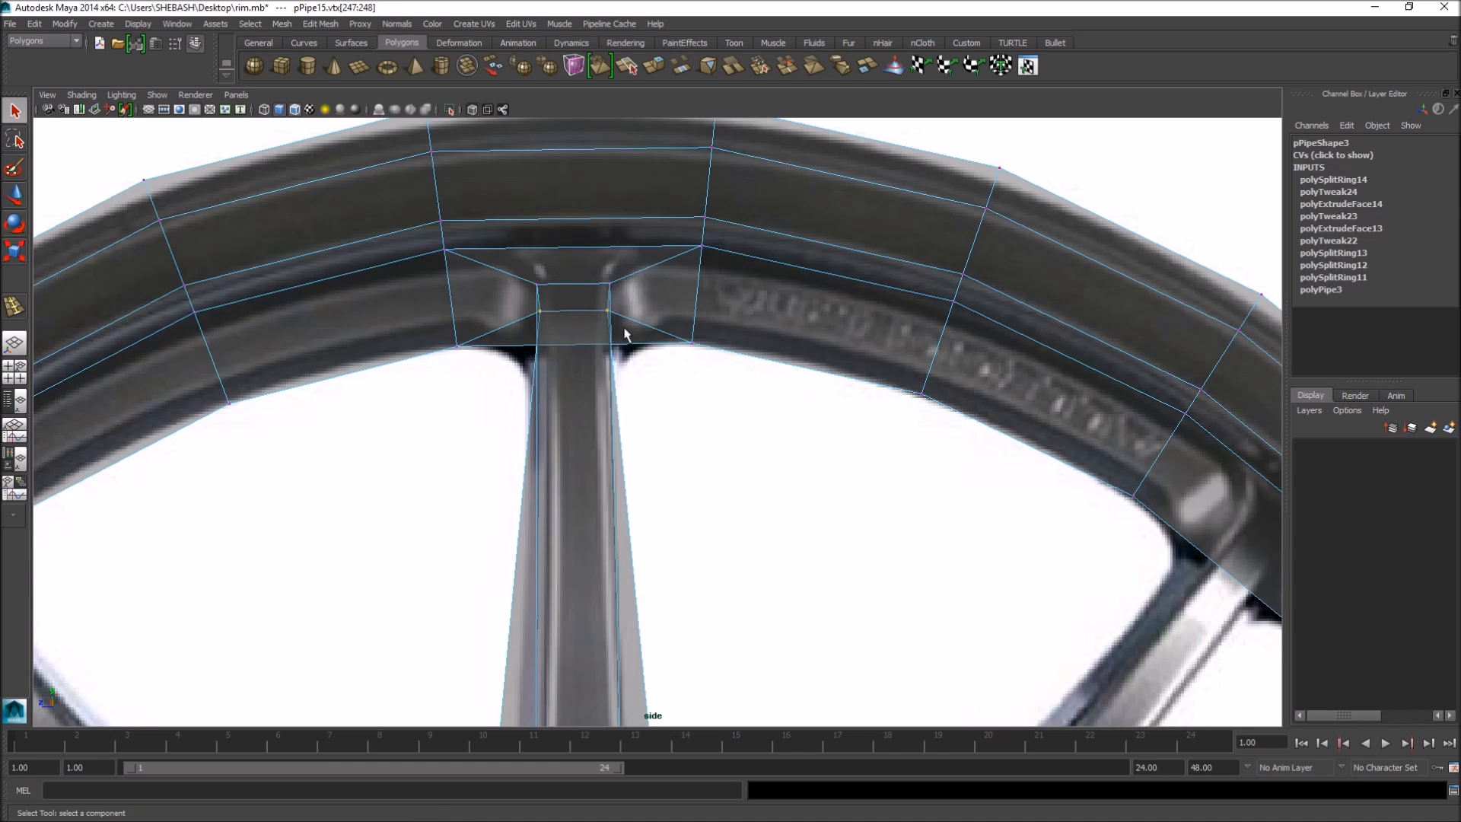
key("w")
left_click_drag(573, 311, 574, 368)
key("r")
key("w")
key("r")
key("w")
- Examine the spoke's shape in perspective and compare it with the browser photo of the OZ Alleggerita HLT wheel
key("space")
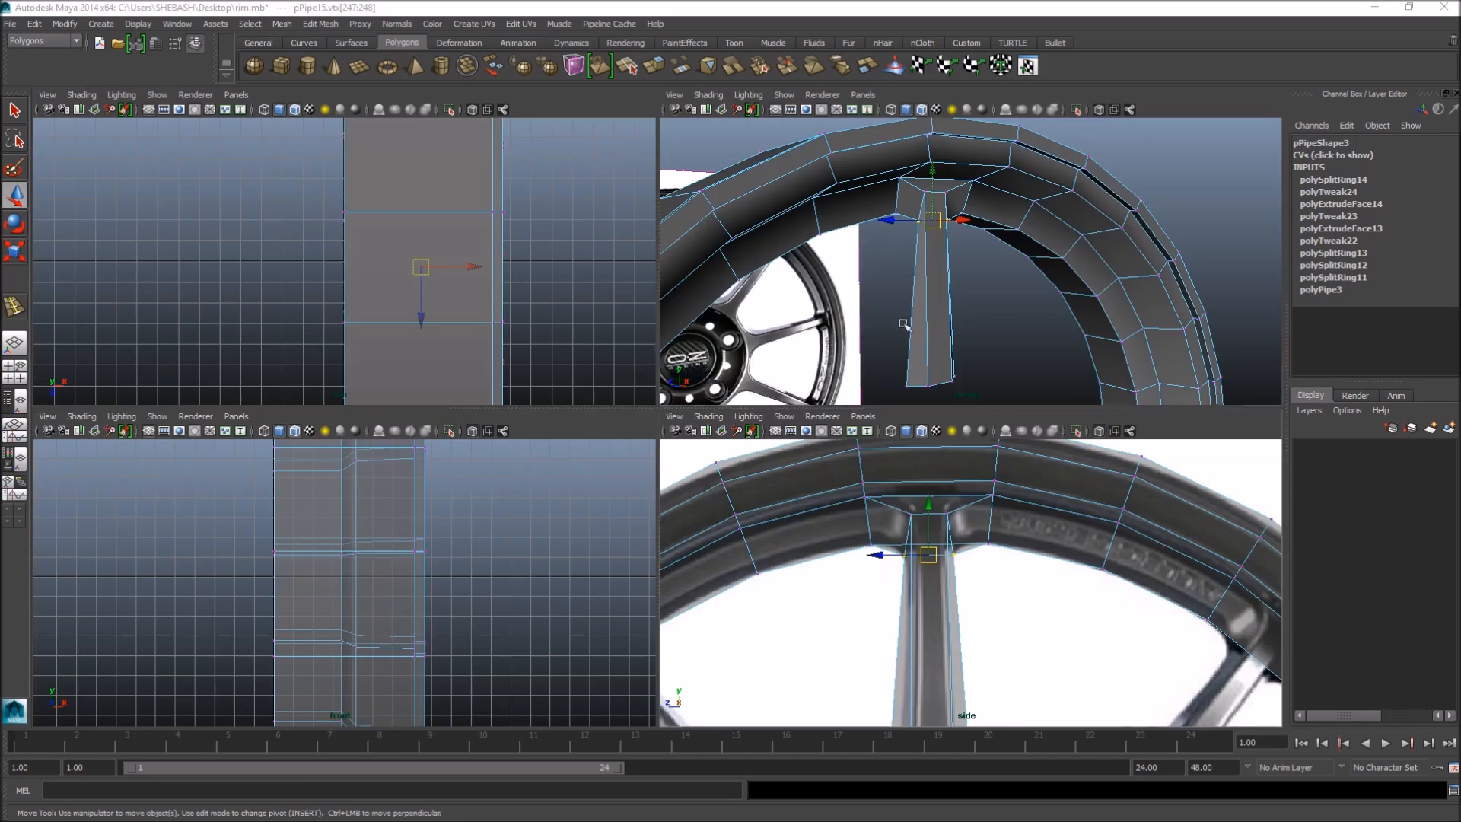
key("space")
left_click_drag(848, 312, 697, 374, "alt")
scroll(696, 375, "down", 3)
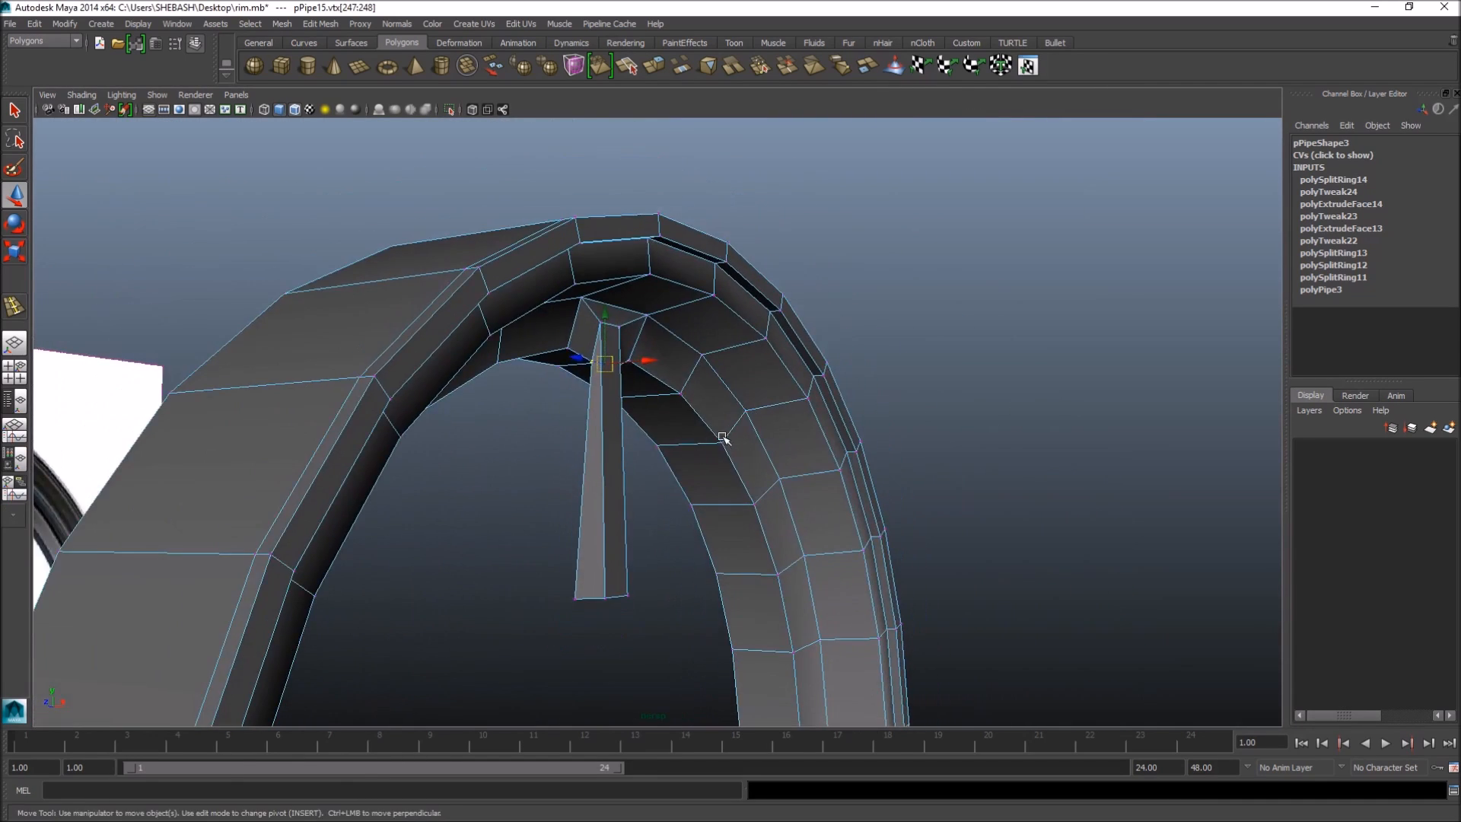
middle_click_drag(724, 434, 728, 382, "alt")
mouse_move(606, 420)
left_mouse_down("alt")
mouse_move(639, 421)
mouse_move(625, 419)
left_mouse_up("alt")
key("q")
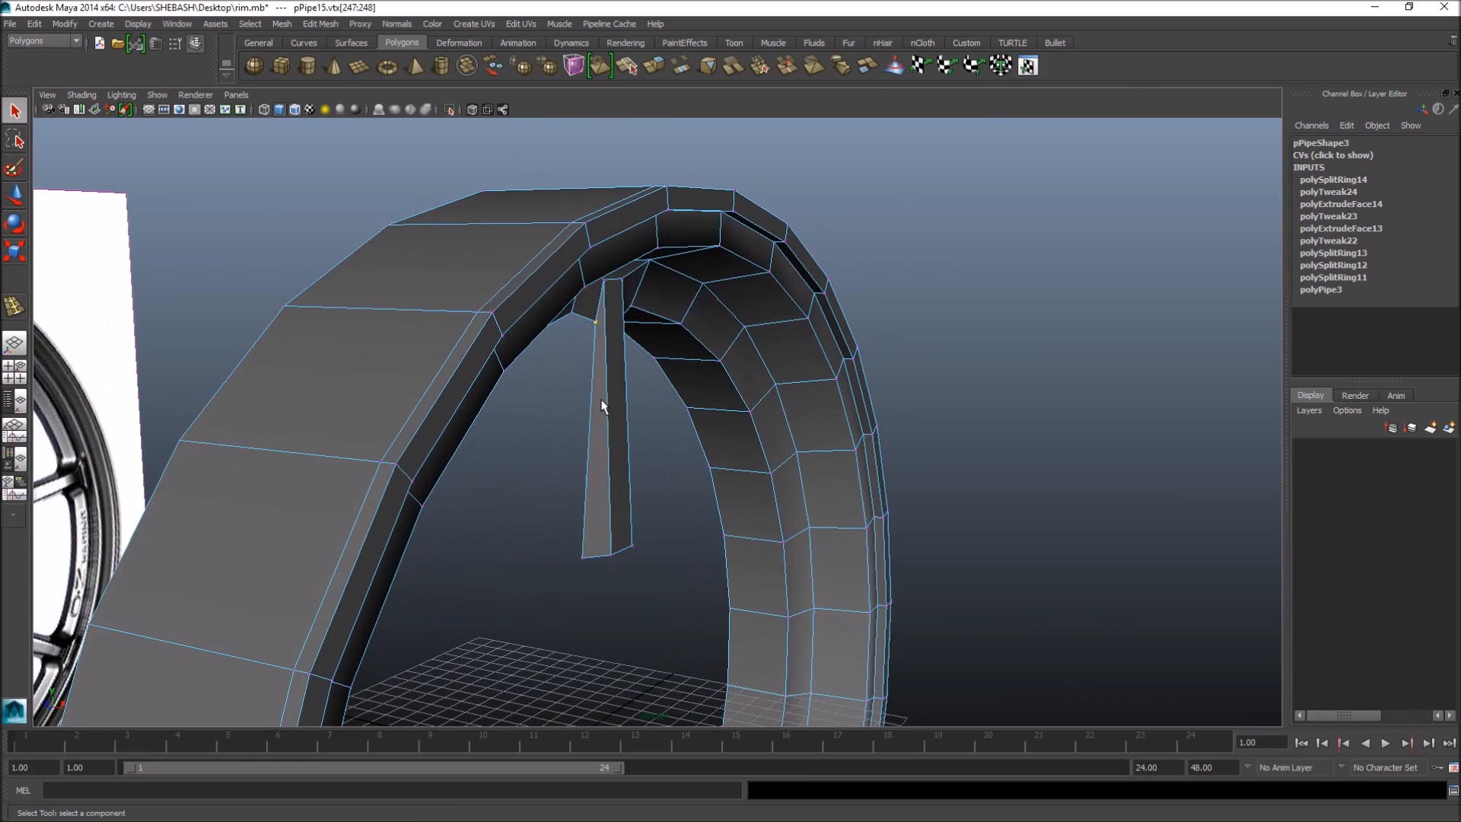
right_click_drag(601, 401, 696, 360)
left_click(611, 397)
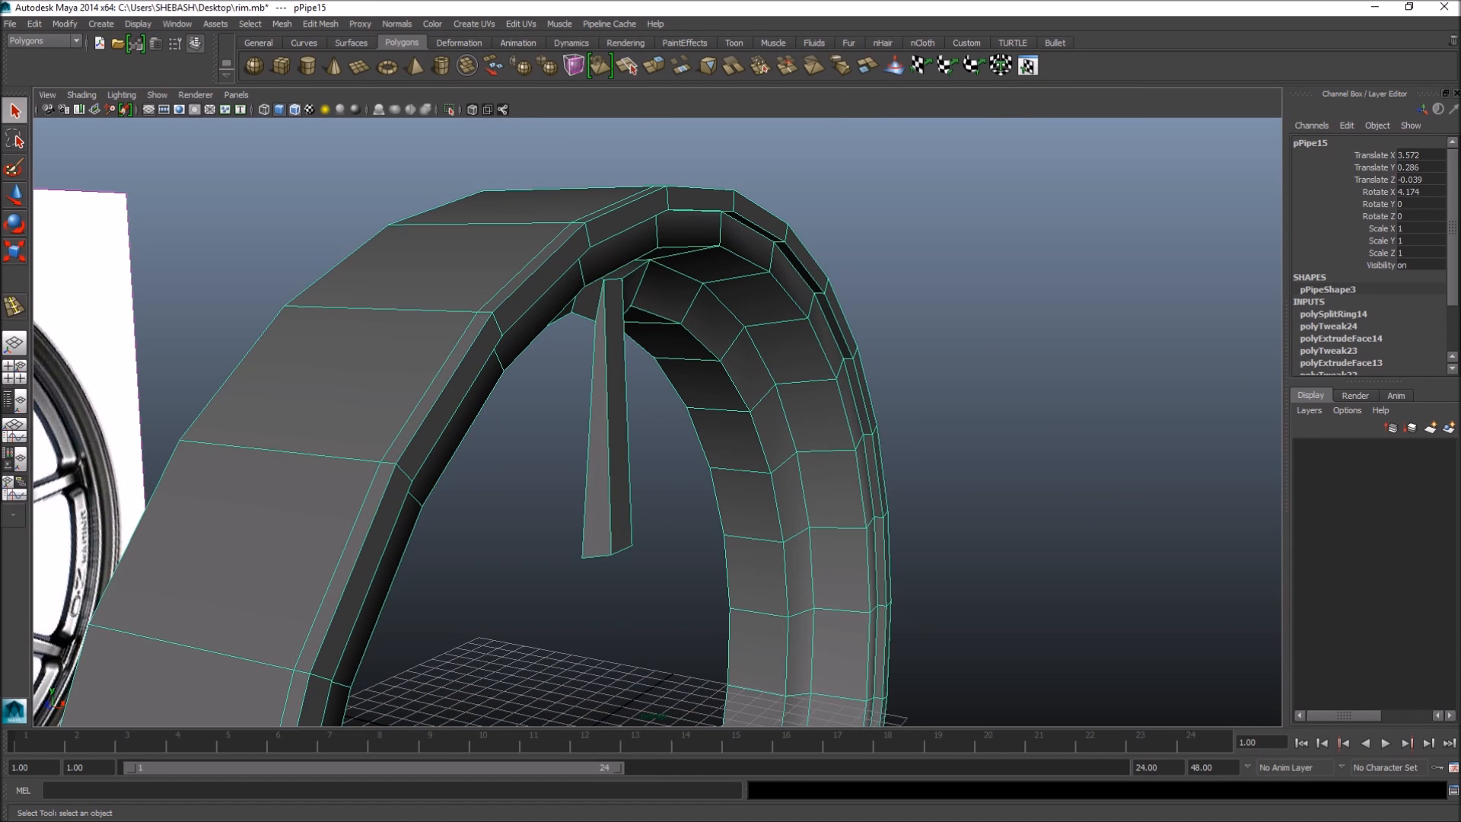
left_click_drag(1460, 232, 786, 170)
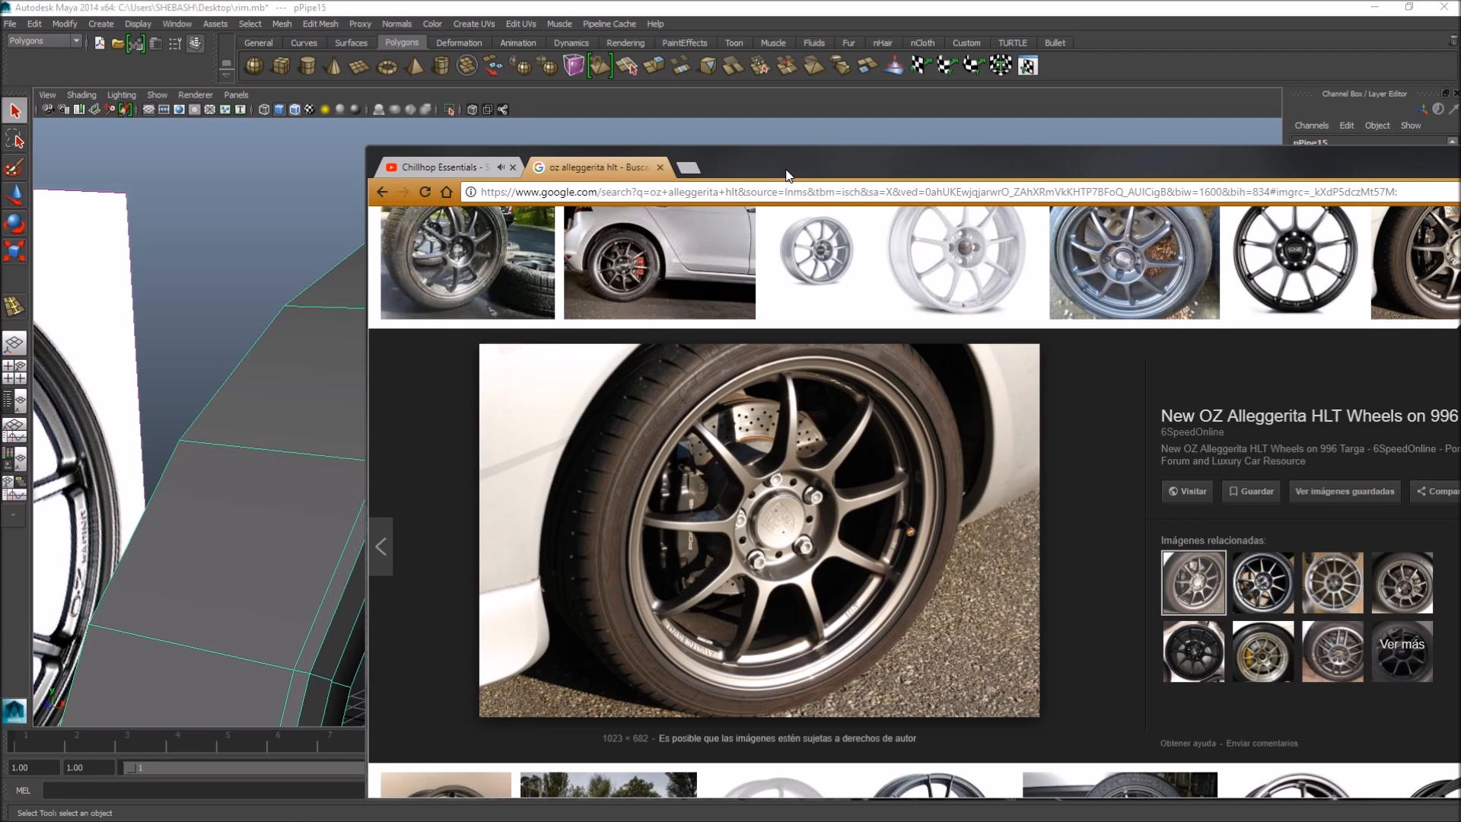
left_click_drag(786, 175, 1460, 183)
- Insert two edge loops across the middle of the spoke, one in its upper part and one lower down
left_click(599, 379)
right_click_drag(607, 391, 547, 399, "shift")
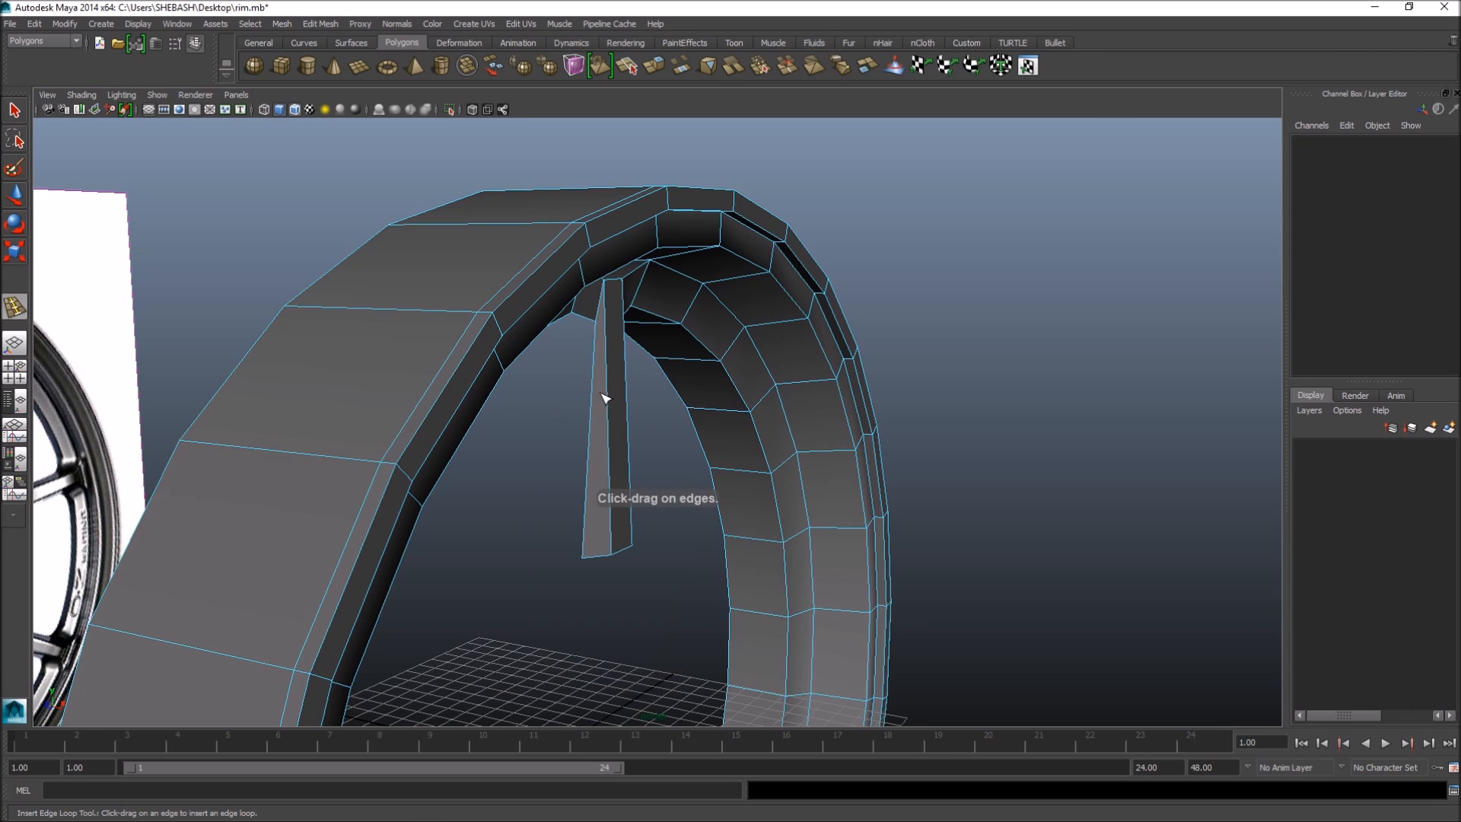
left_click_drag(608, 392, 617, 367)
left_click_drag(612, 455, 614, 455)
- Move all spoke vertices from the upper new loop downward along X towards the rim's front face
key("q")
right_click_drag(616, 459, 545, 455)
left_click_drag(616, 399, 591, 434, "alt")
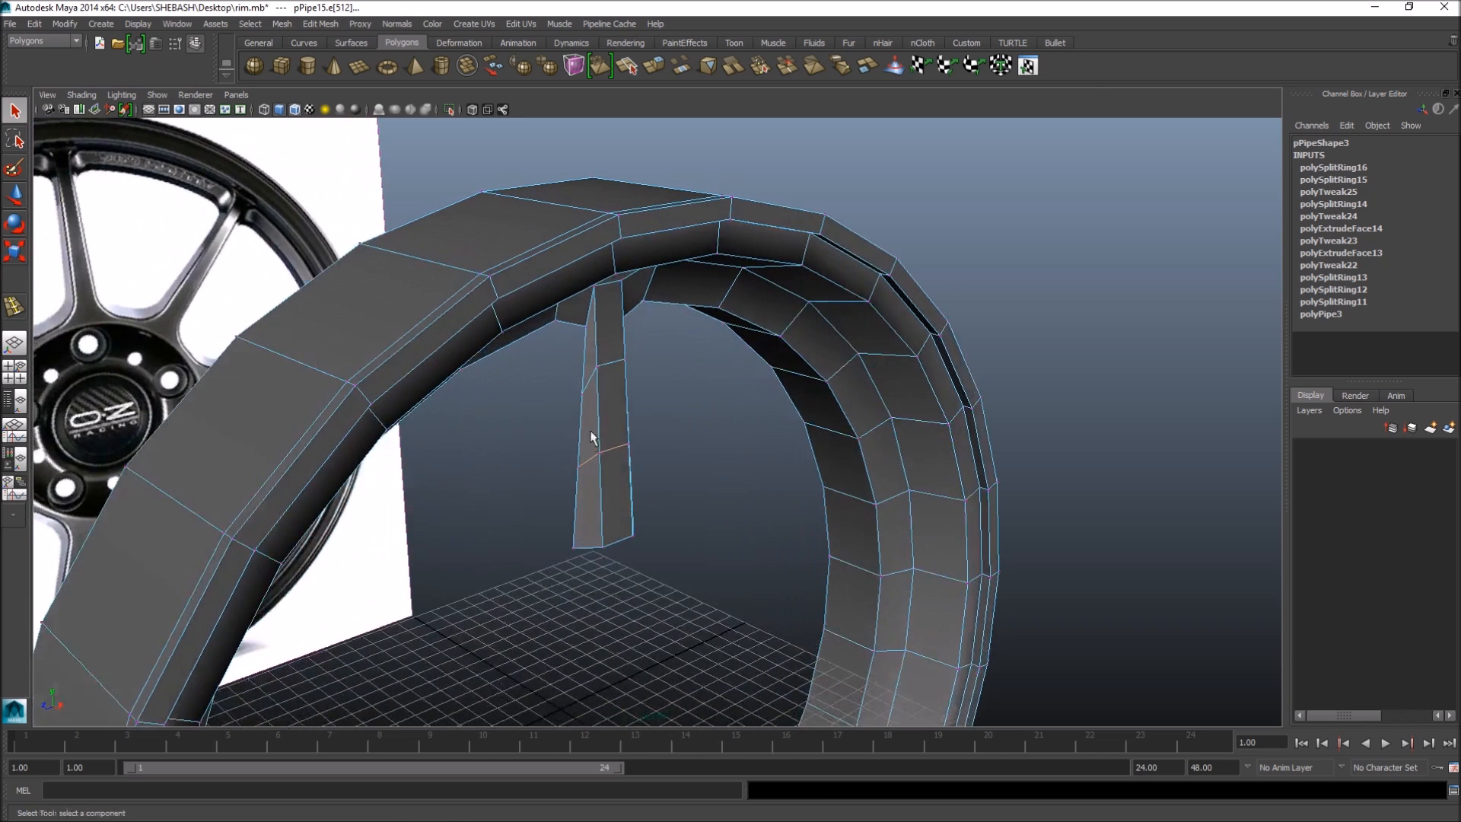
key("ctrl+F9")
left_click_drag(639, 603, 665, 587, "alt")
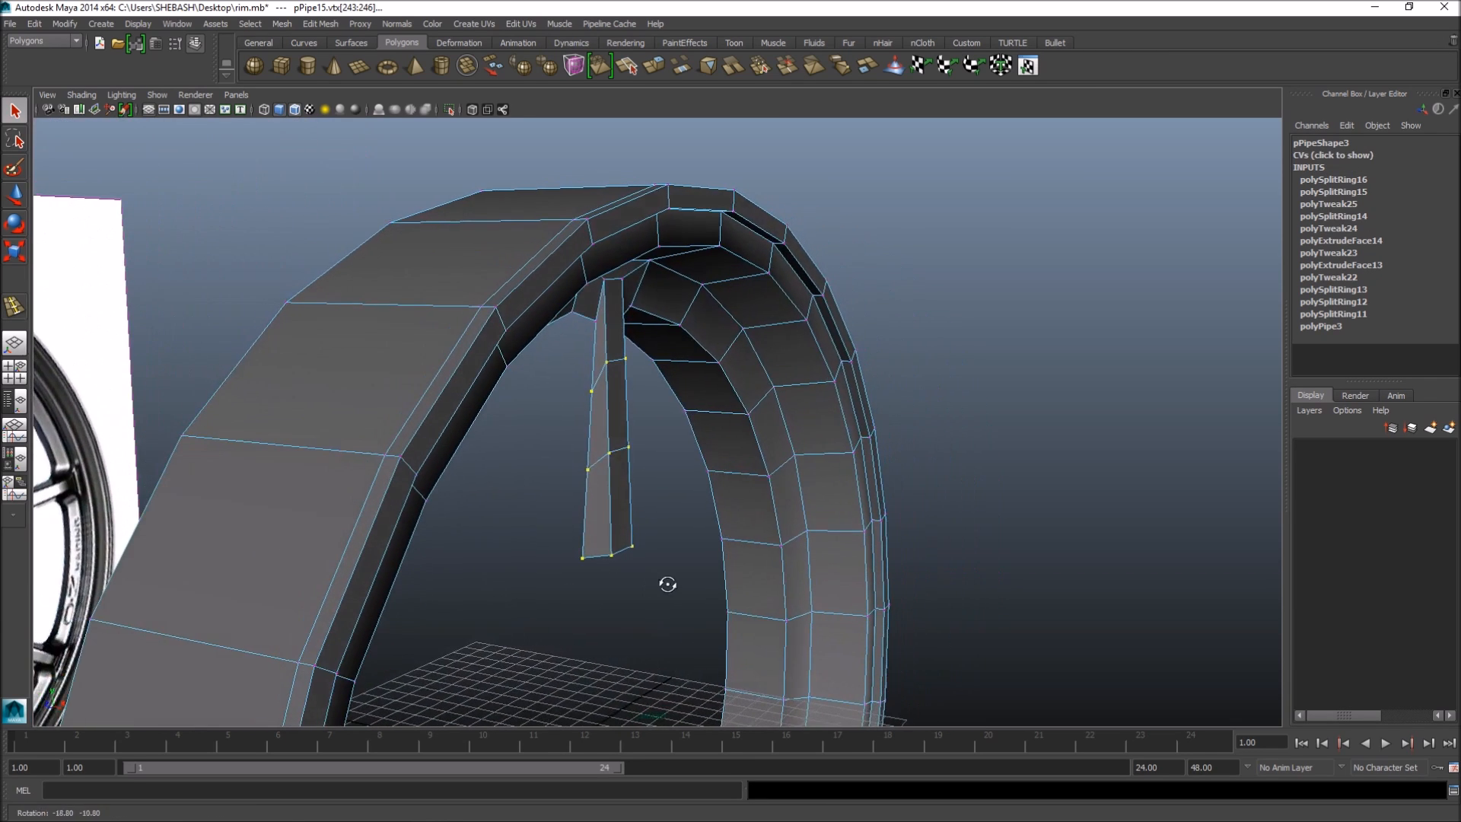
key("w")
left_click_drag(656, 460, 687, 474)
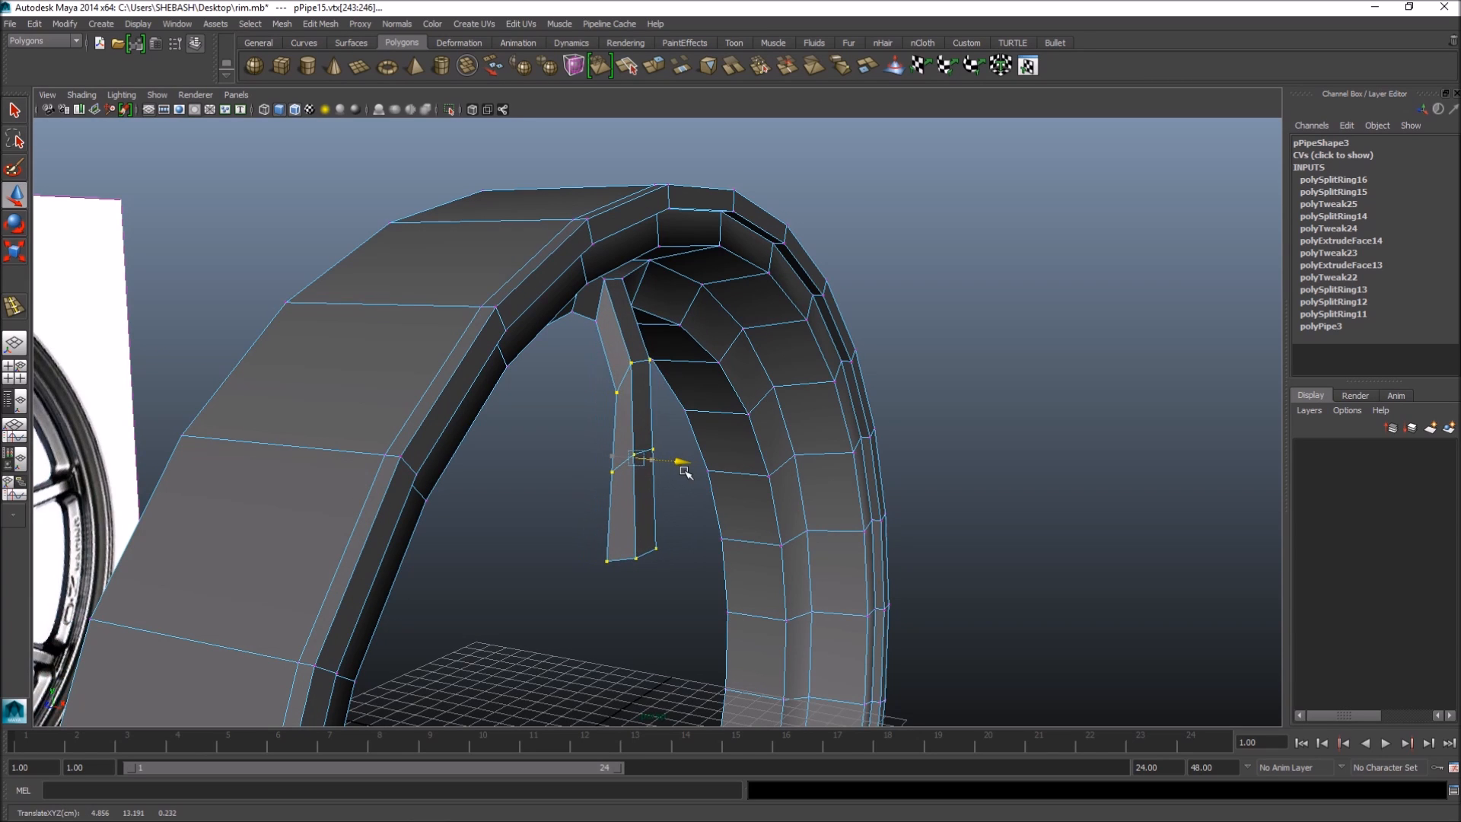
- Move the vertices of the lower loop and the spoke's free end farther forward along X to curve the spoke
key("q")
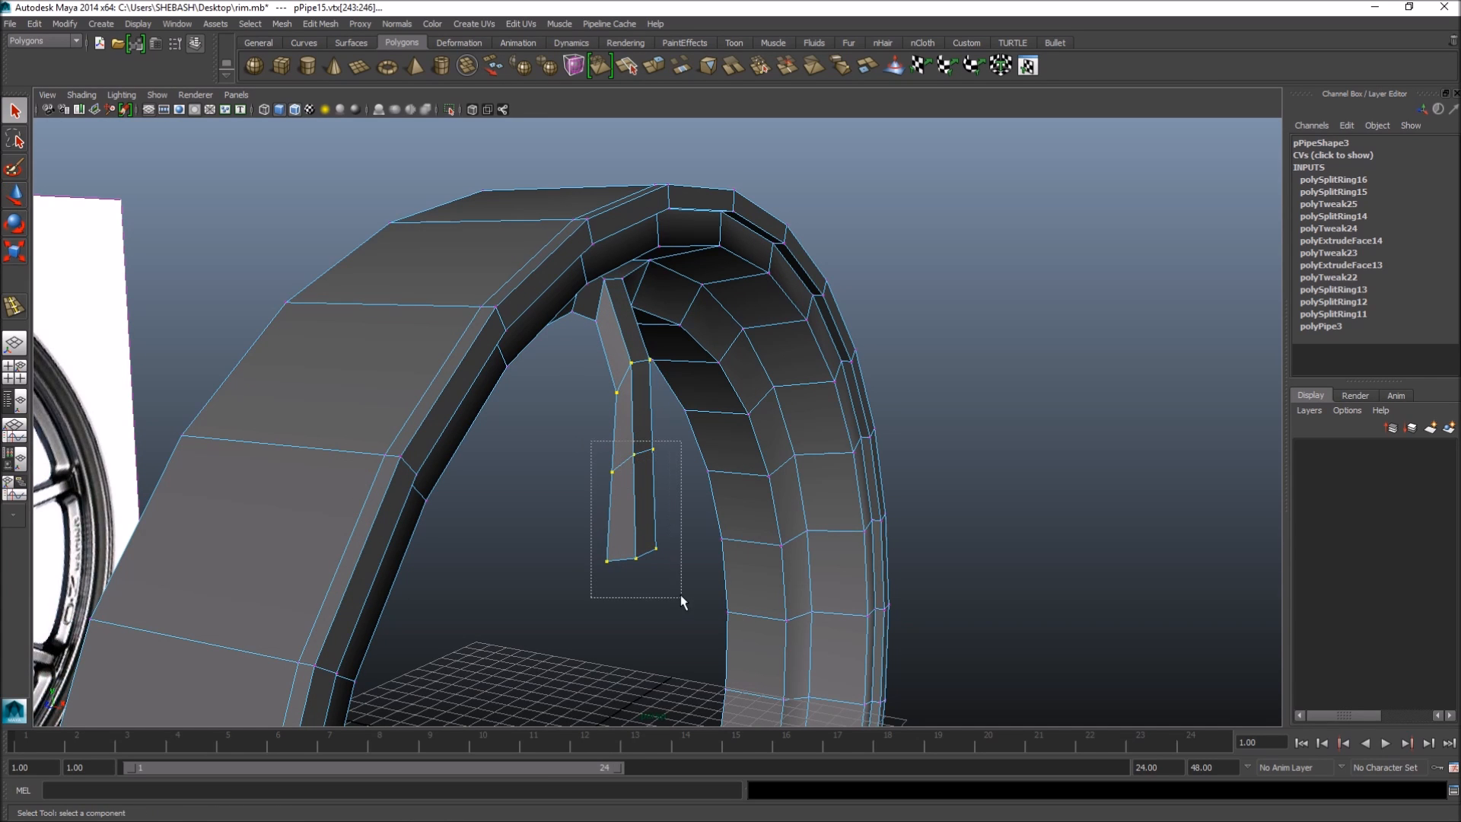
left_click_drag(680, 595, 681, 596)
key("w")
left_click_drag(697, 507, 695, 519)
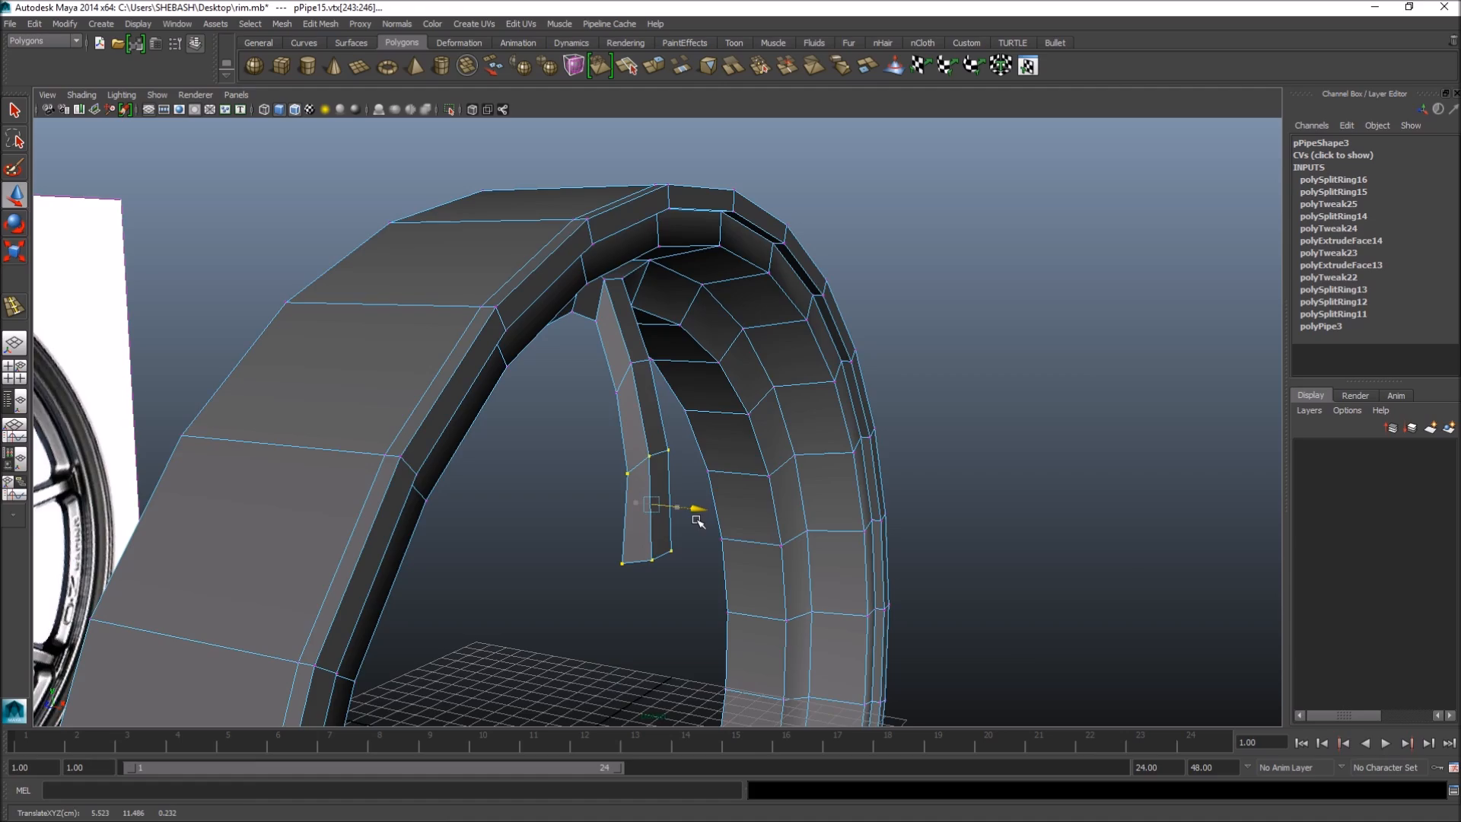
- Adjust the depth of the spoke's two lower back faces along the X axis
left_click_drag(779, 563, 606, 487, "alt")
key("q")
right_click_drag(694, 385, 694, 409)
left_click(698, 349)
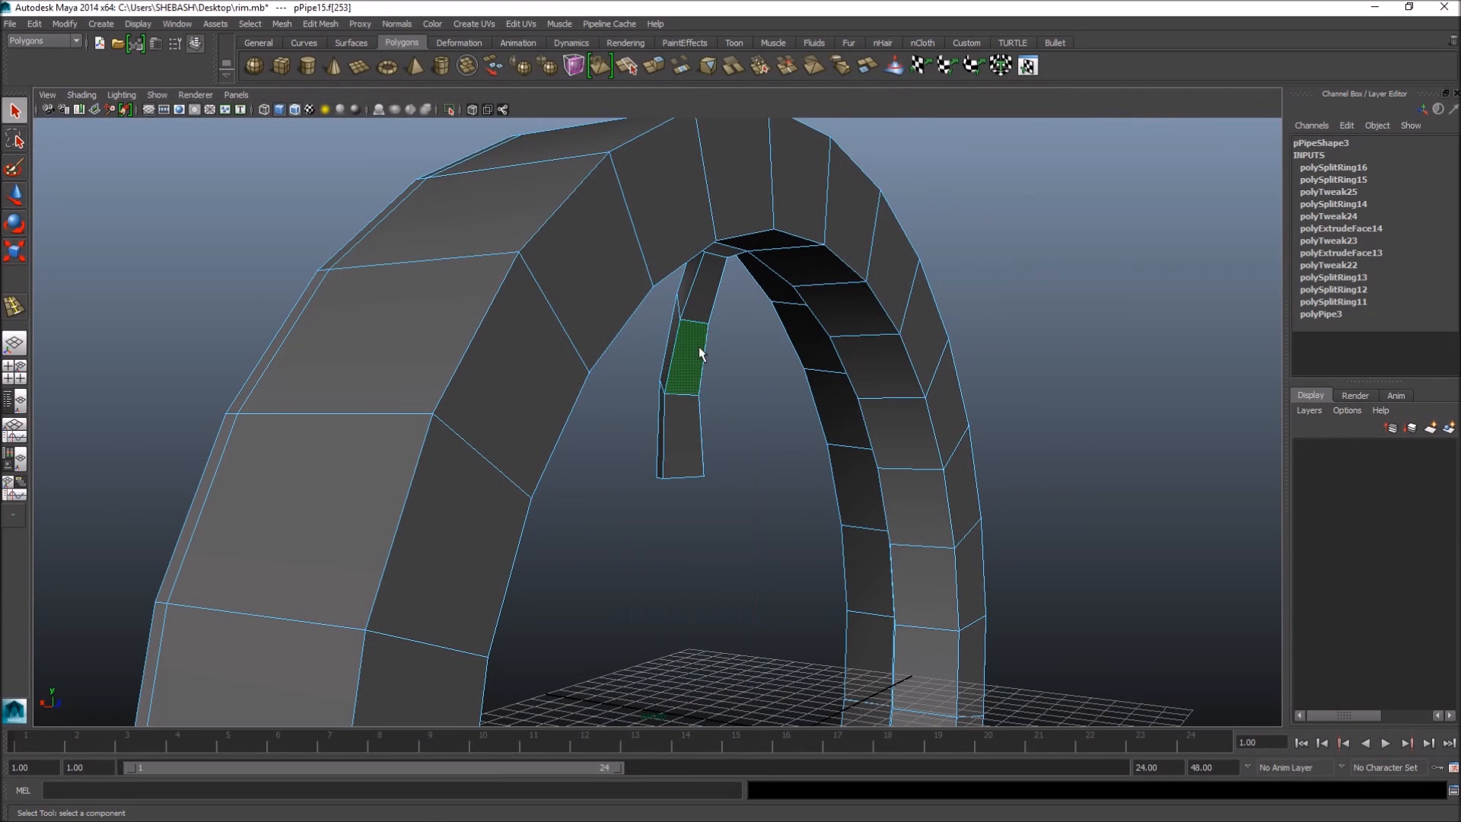
left_click_drag(691, 431, 665, 401, "alt")
left_click(680, 451, "shift")
key("w")
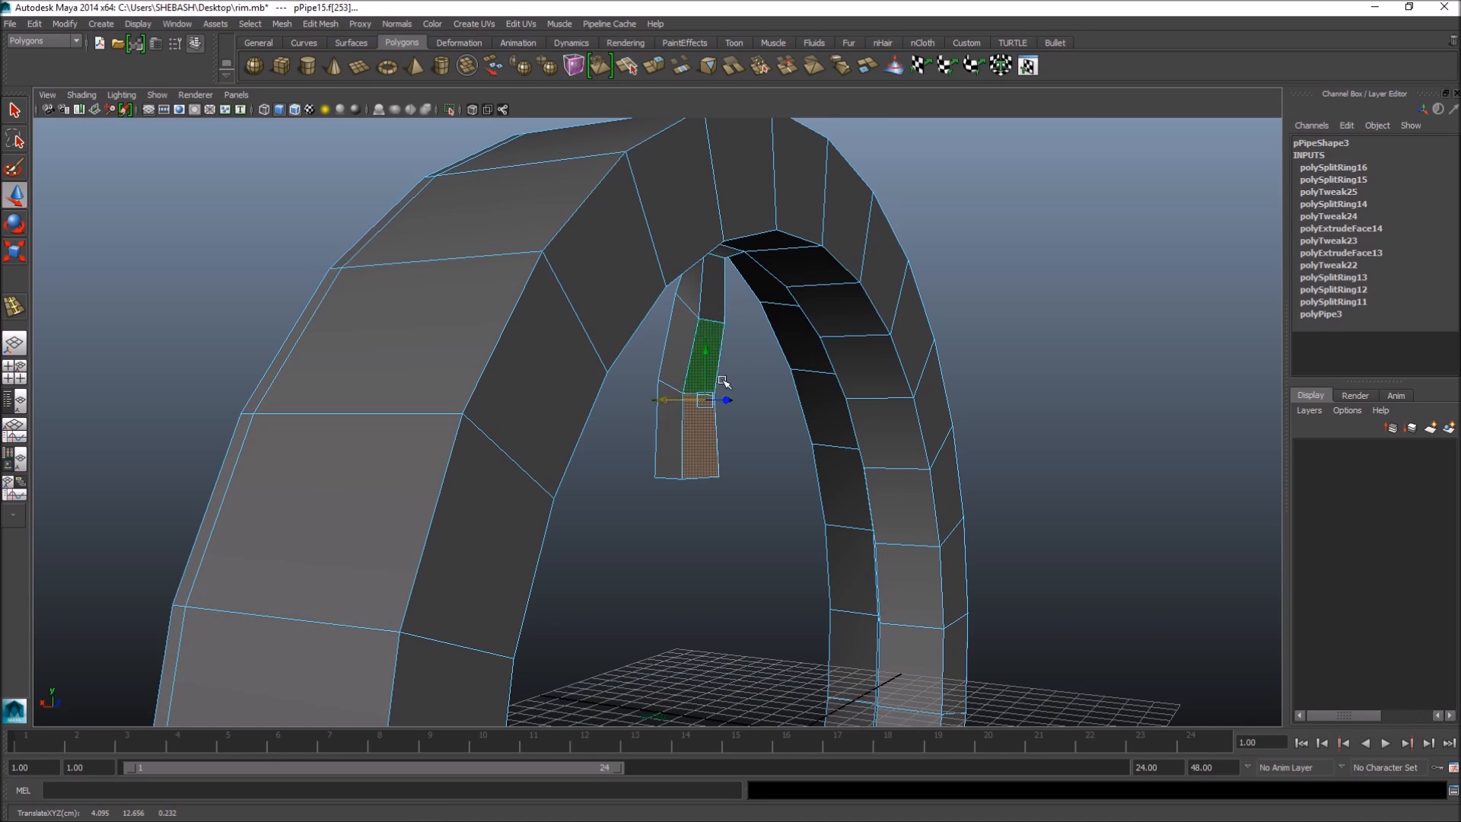
key("q")
- Shift the back edge at the spoke's upper loop slightly forward along X and return to object selection
right_click_drag(718, 347, 711, 314)
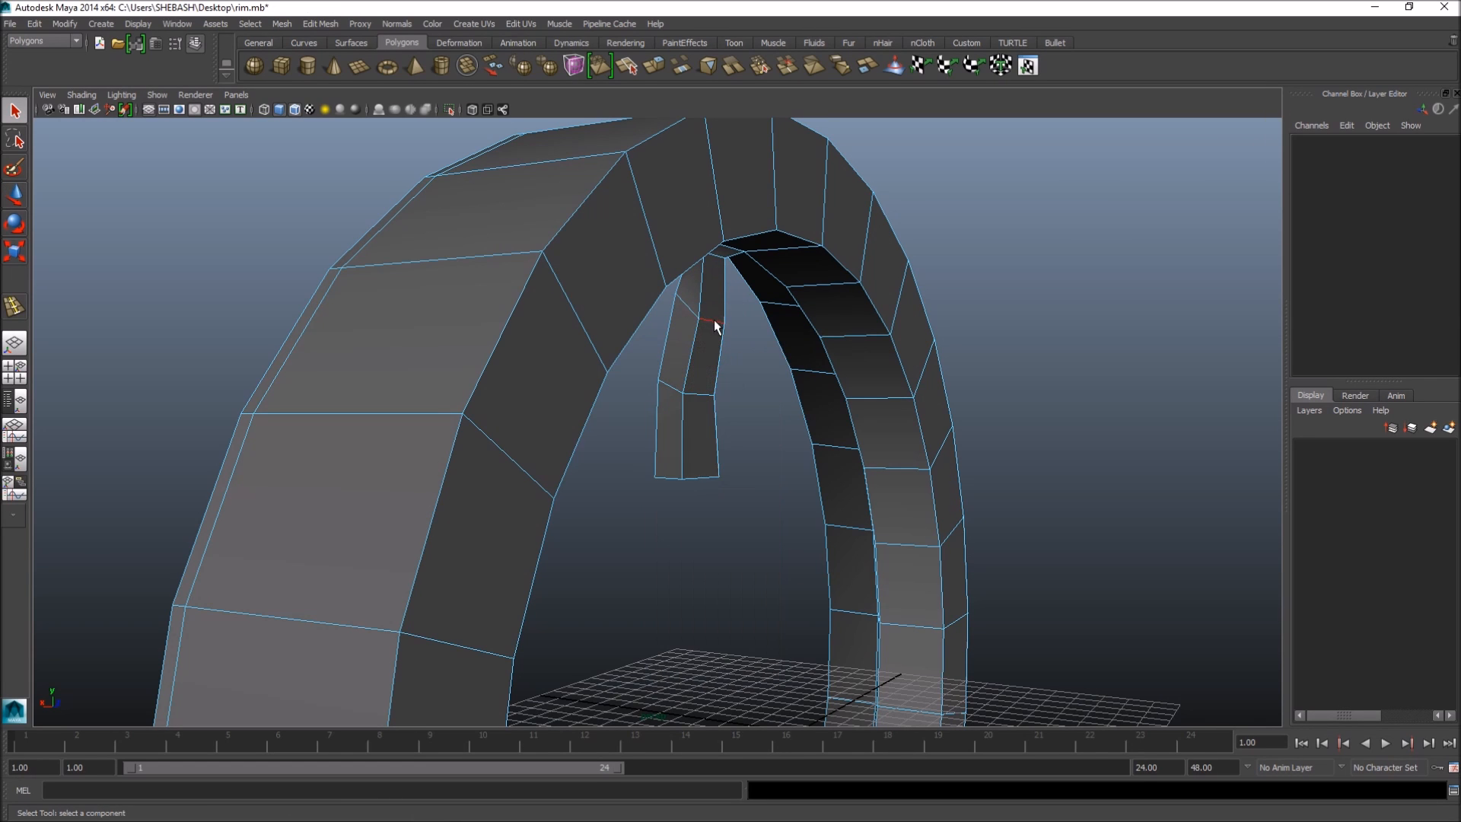
left_click(713, 320)
key("w")
left_click_drag(674, 320, 659, 323)
left_click_drag(659, 322, 598, 403, "alt")
right_click_drag(597, 403, 655, 377)
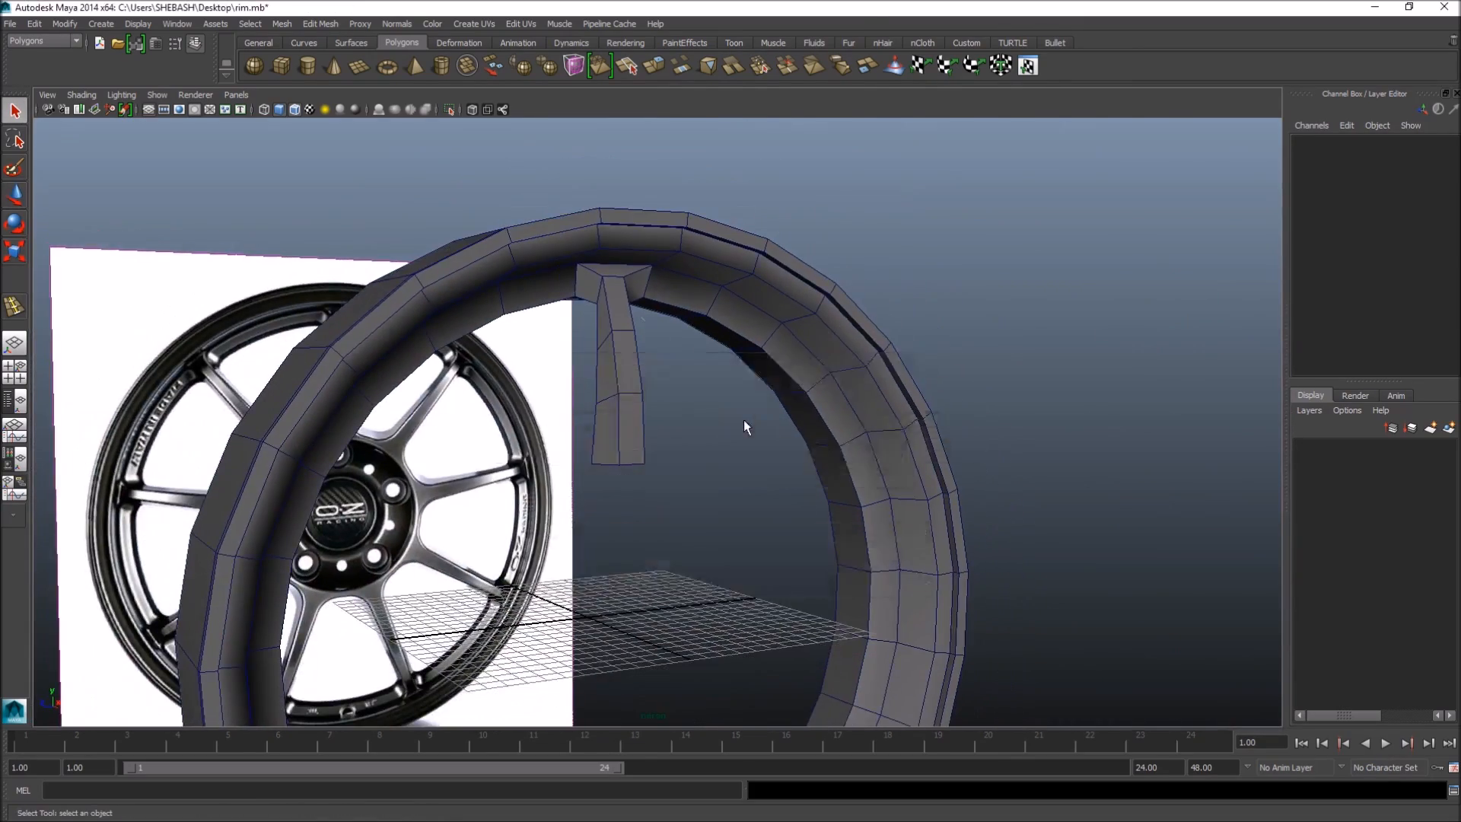
- In the side view, scale the two outer vertices at the spoke's free end closer together to fit the reference
key("space")
key("space")
scroll(920, 539, "up", 5)
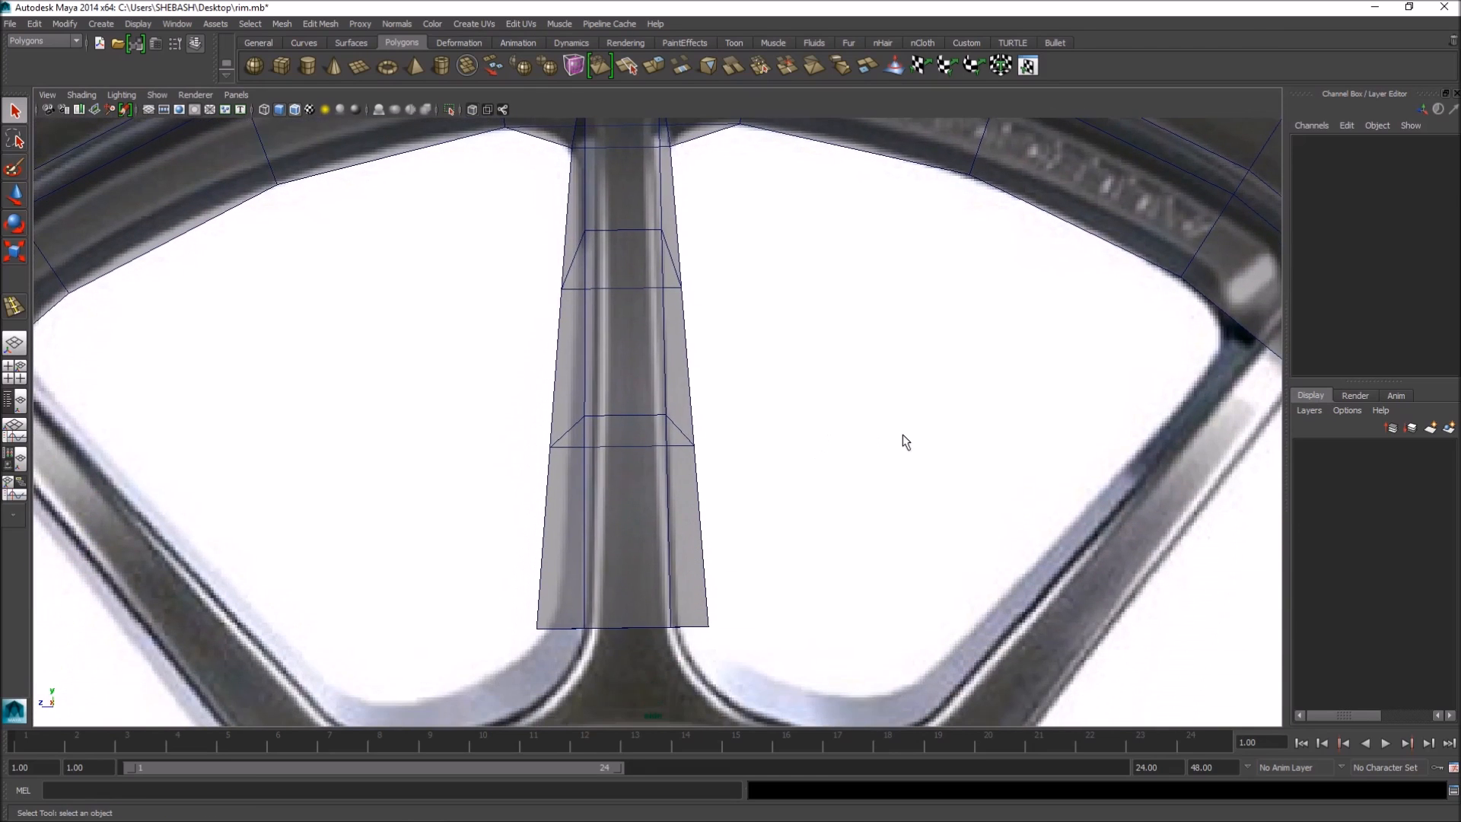
scroll(905, 441, "down", 3)
left_click(639, 522)
right_click_drag(639, 522, 645, 519)
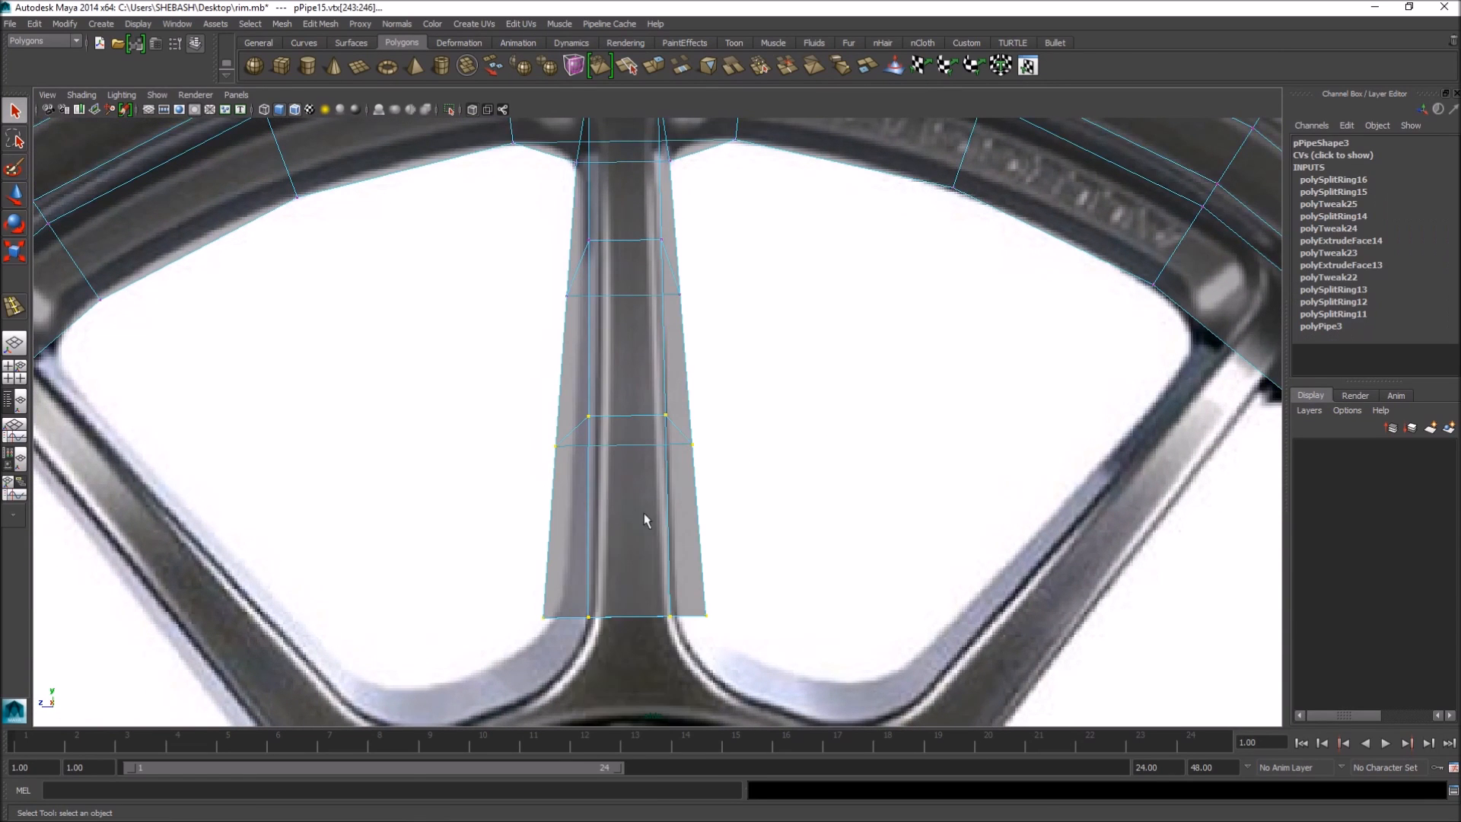
middle_click_drag(645, 520, 596, 450, "alt")
scroll(566, 539, "up", 3)
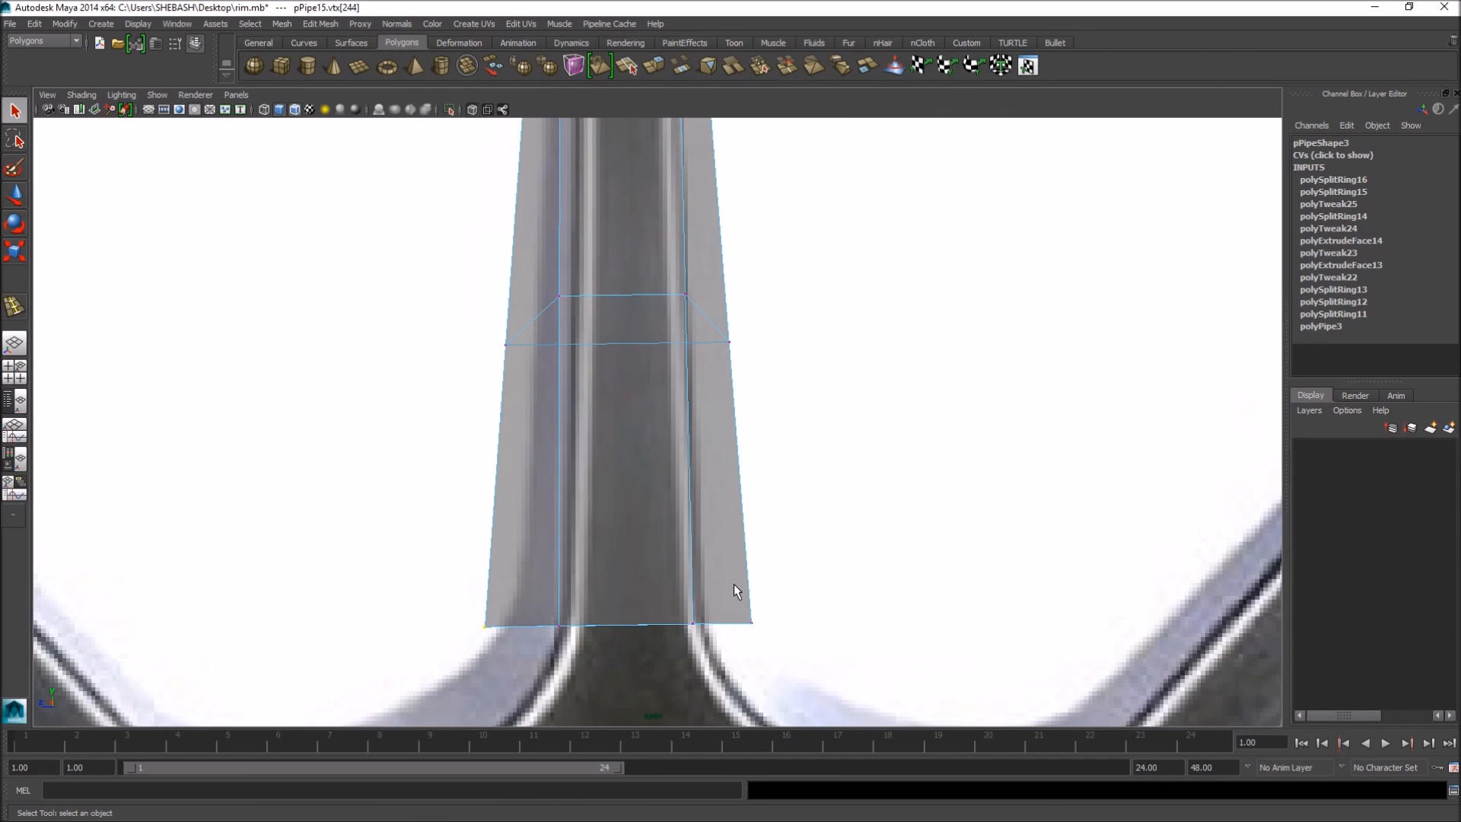
left_click(752, 622, "shift")
key("r")
left_click_drag(617, 628, 606, 634)
- Narrow the outer vertex pair of the spoke's lower loop and shift it sideways to centre it on the reference spoke
middle_click_drag(663, 366, 653, 465, "alt")
left_click_drag(427, 414, 525, 487)
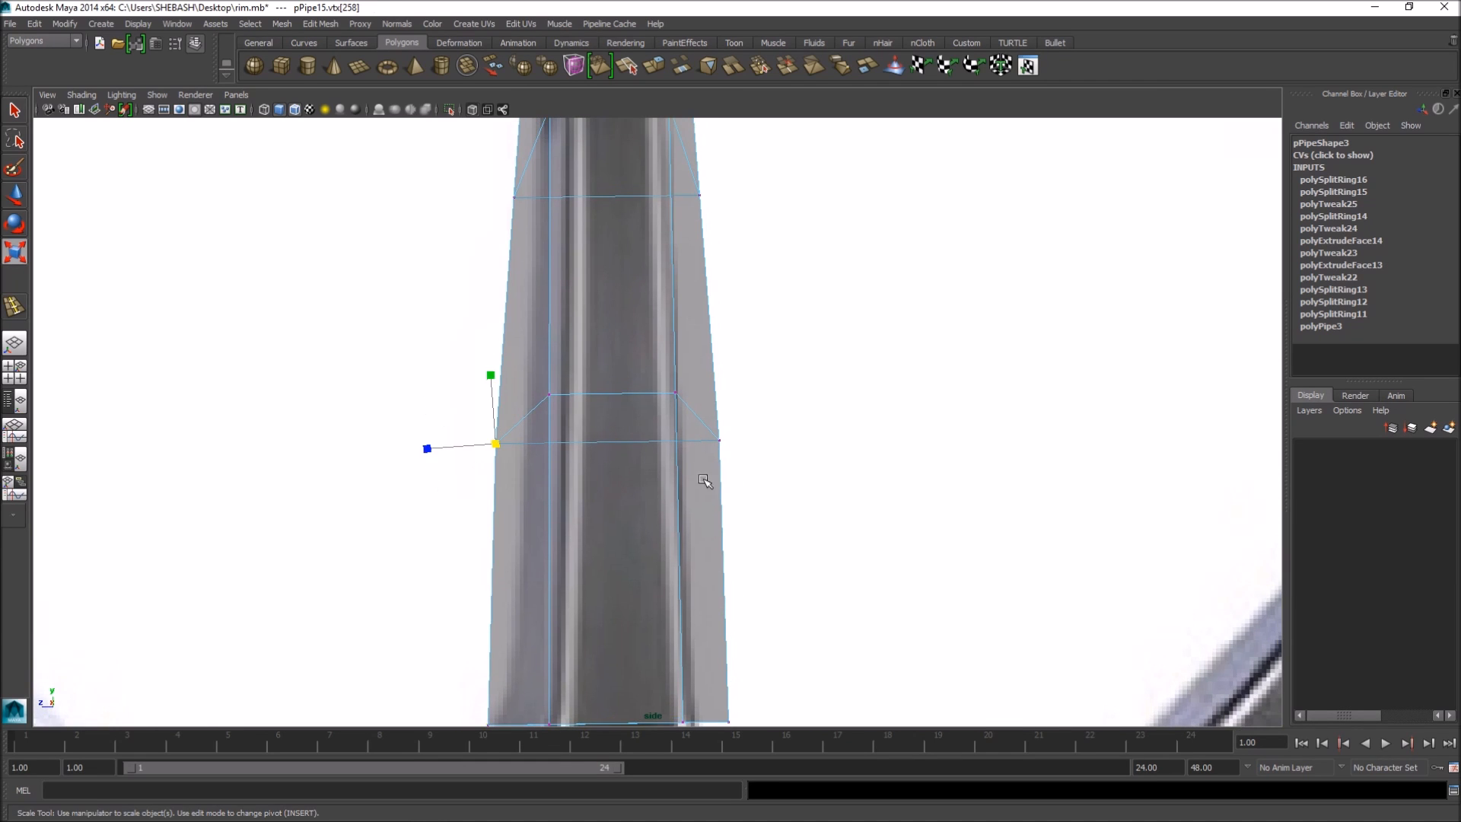
middle_click_drag(567, 443, 592, 448)
key("w")
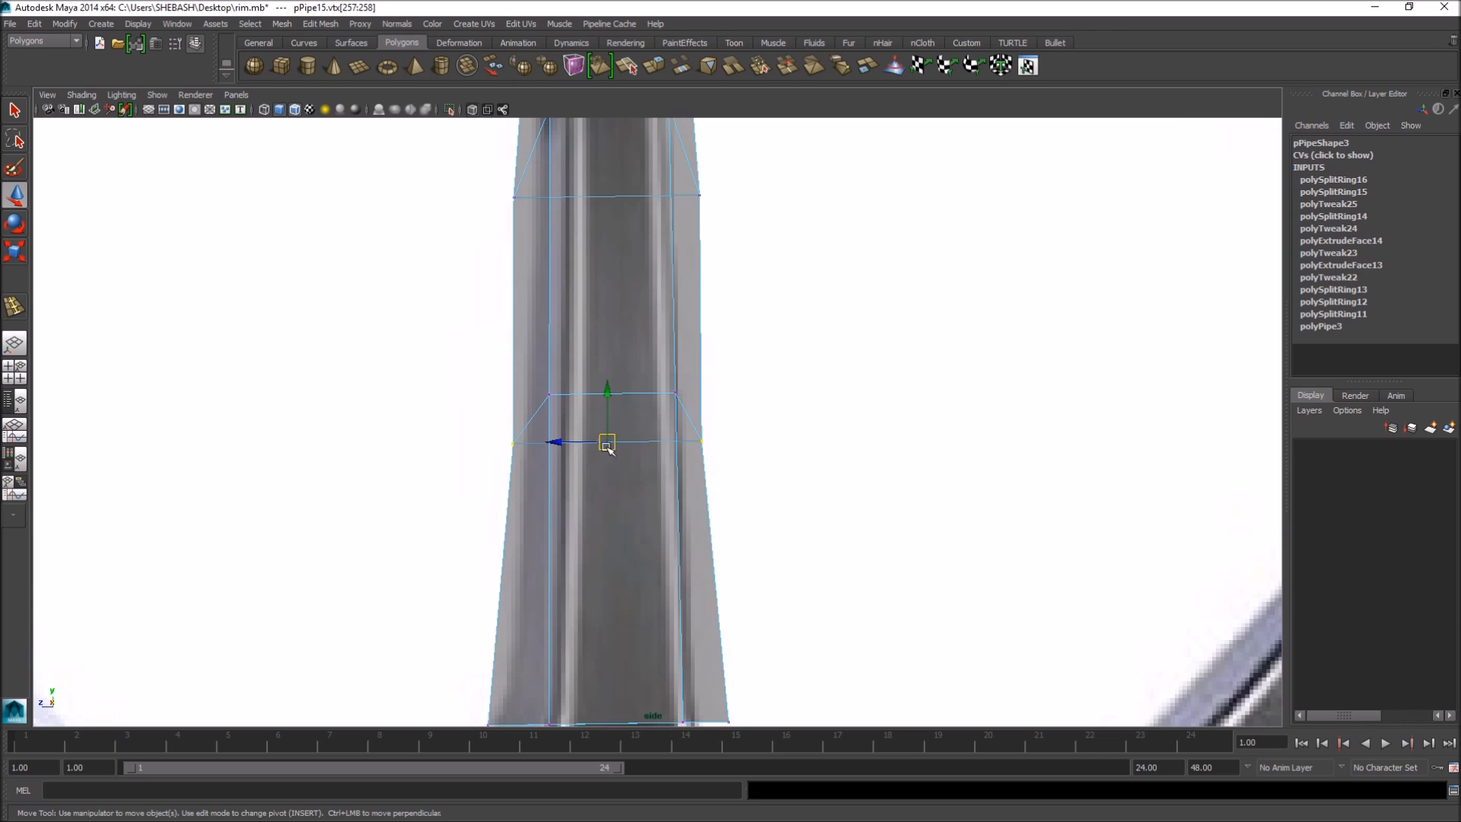
left_click_drag(547, 441, 556, 447)
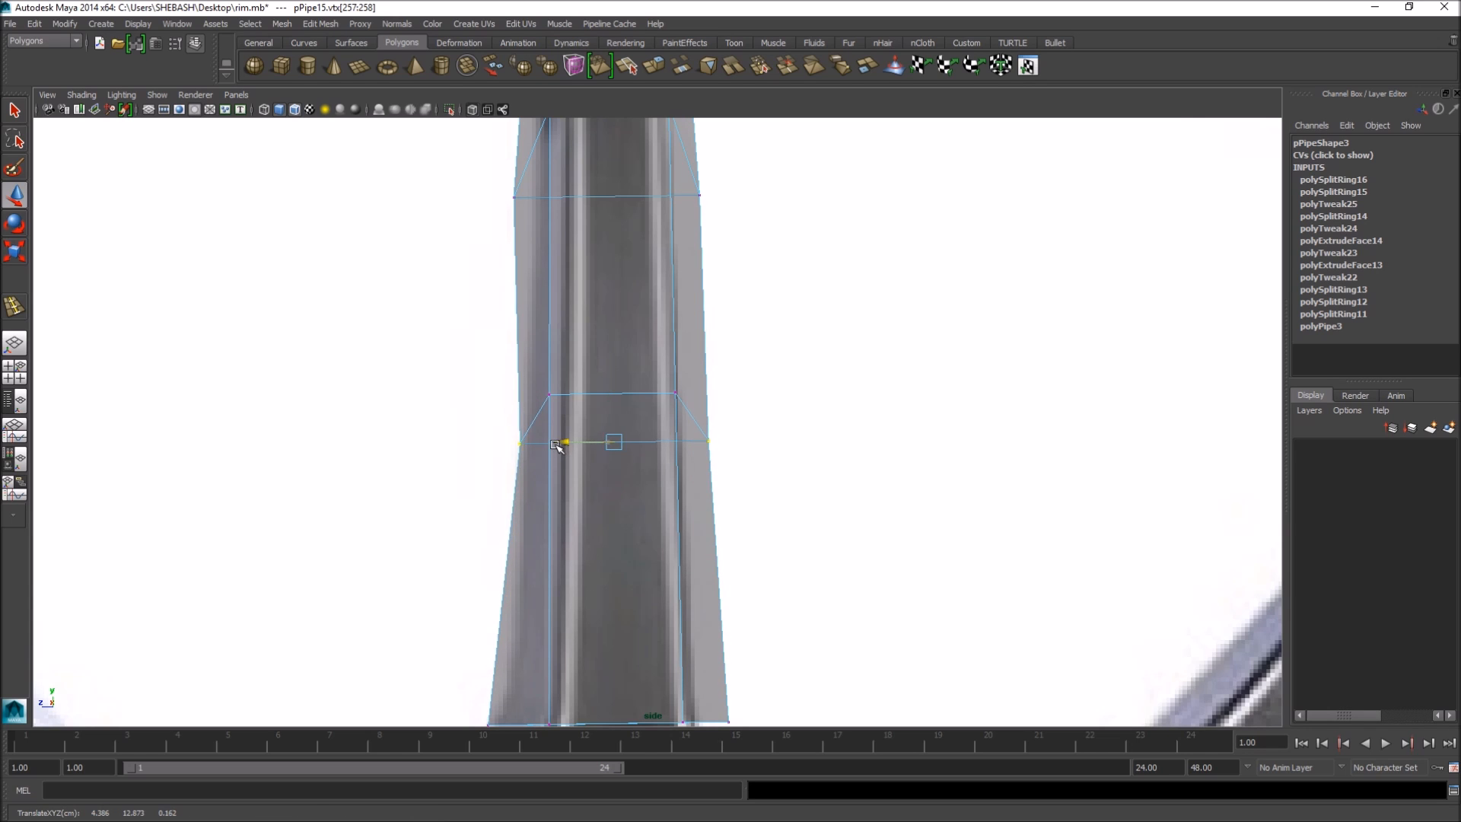
- Scale the outer vertex pair of the spoke's upper loop to the reference spoke's width and return to object selection
middle_click_drag(533, 177, 500, 356, "alt")
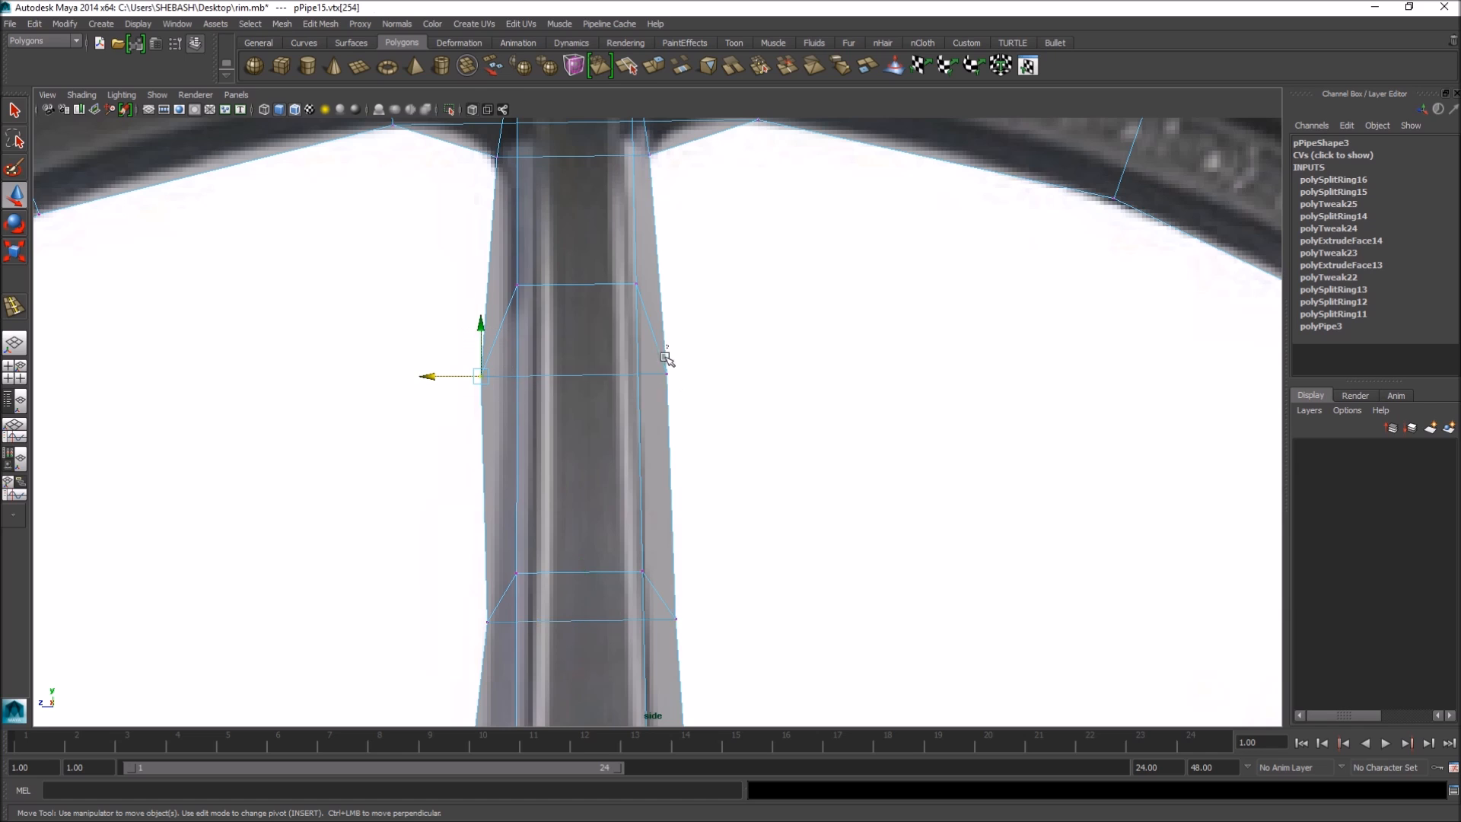
key("r")
left_click_drag(576, 374, 526, 374)
key("w")
right_click_drag(818, 400, 584, 418, "alt")
middle_click_drag(648, 492, 648, 393, "alt")
left_click_drag(662, 375, 621, 417, "alt")
right_click_drag(620, 417, 670, 395)
- Extrude the spoke's bottom face down to the edge of the reference hub
left_click_drag(639, 499, 715, 445, "alt")
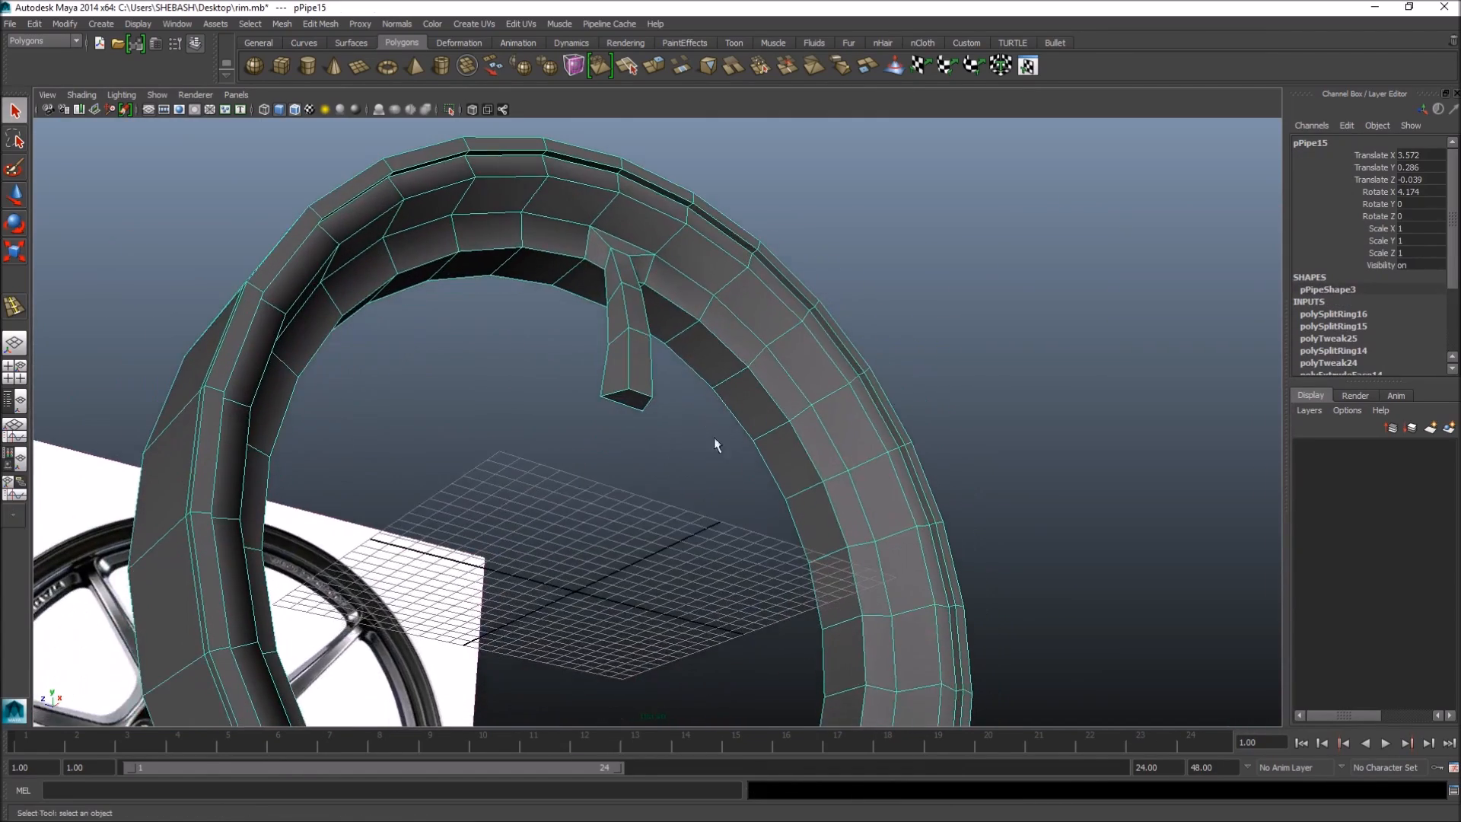
right_click_drag(638, 397, 641, 434)
left_click(625, 400)
key("space")
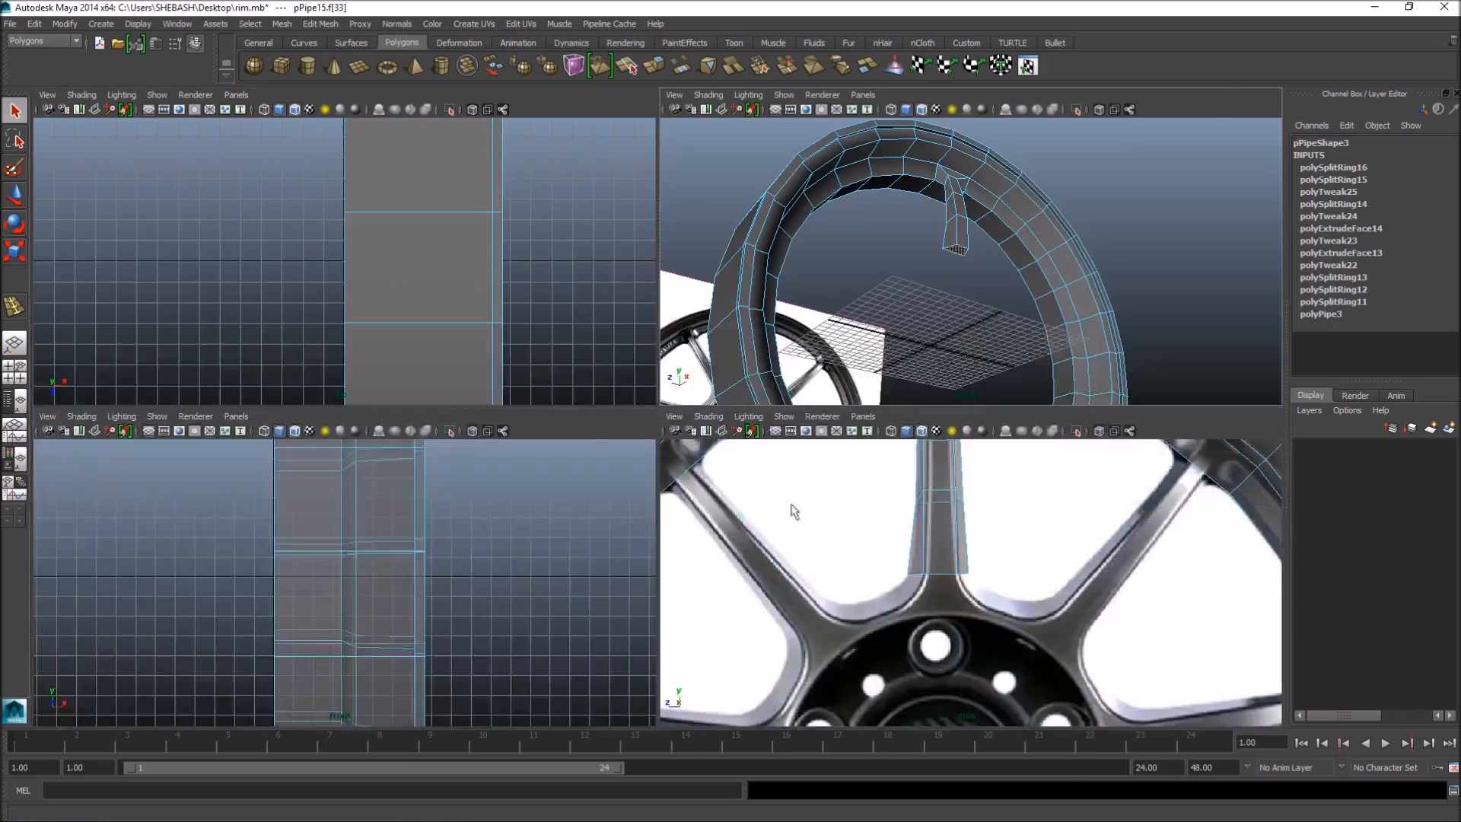
key("space")
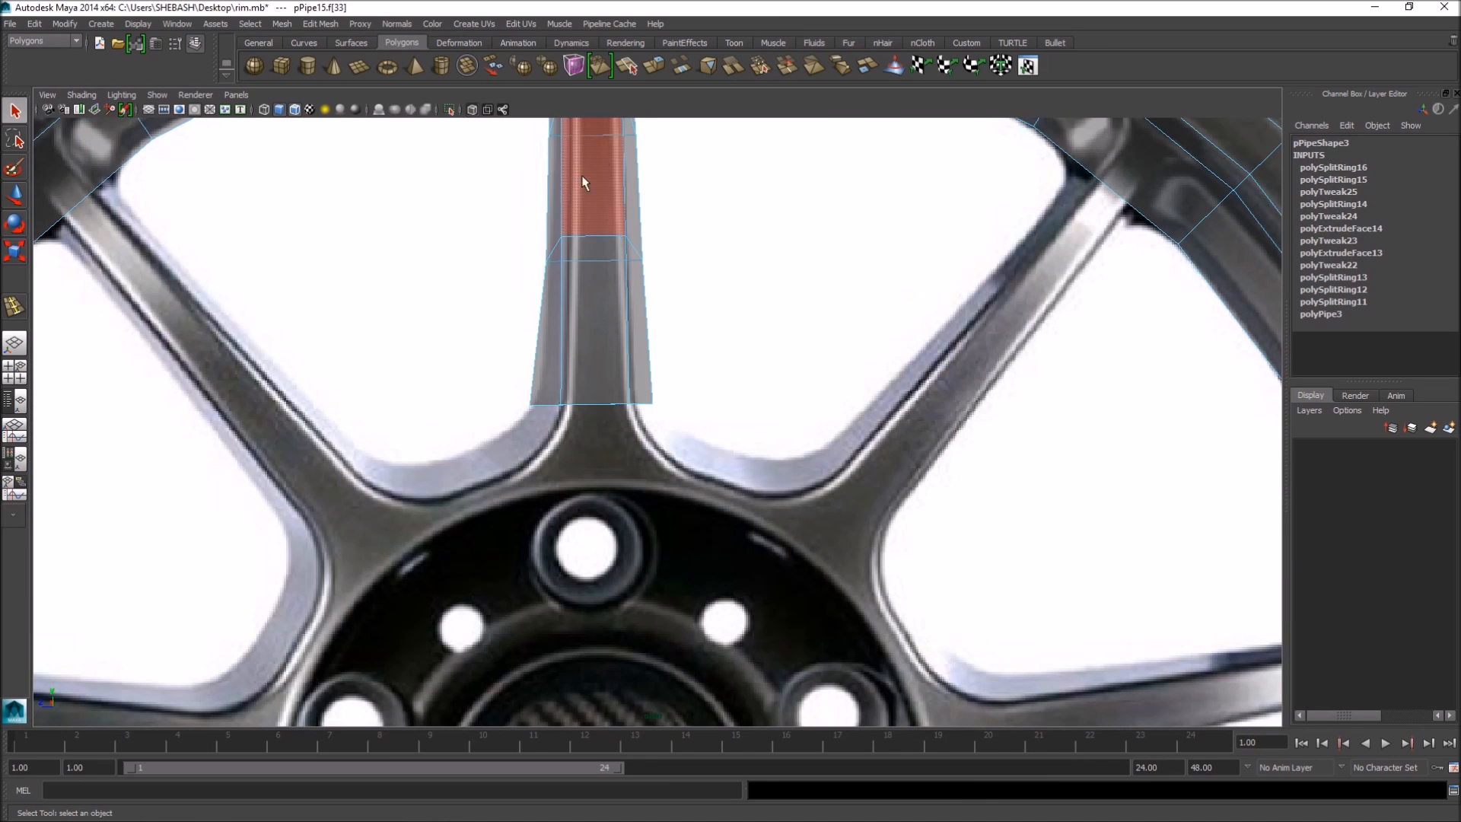
key("ctrl+e")
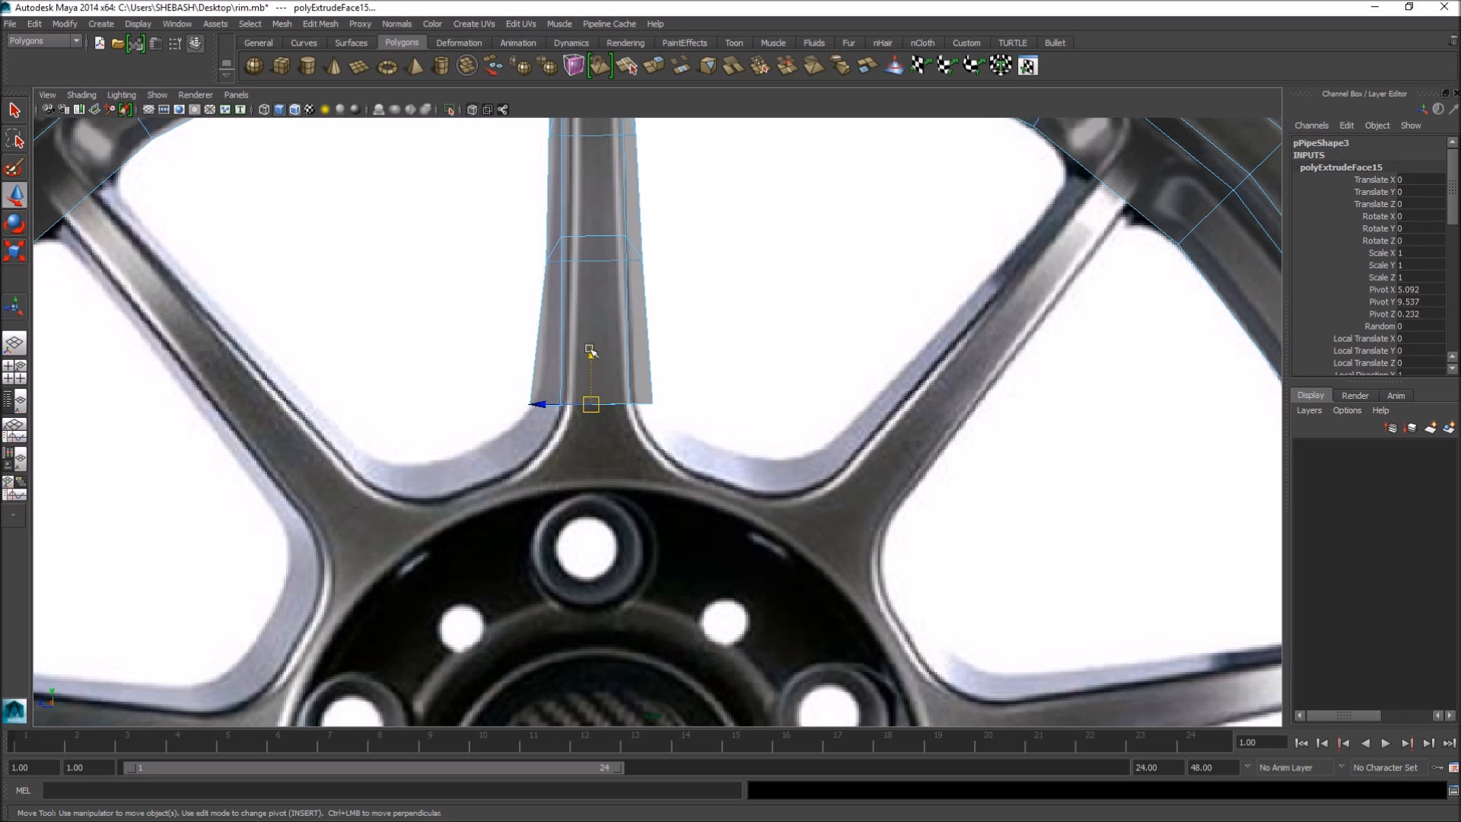
left_click_drag(589, 350, 588, 394)
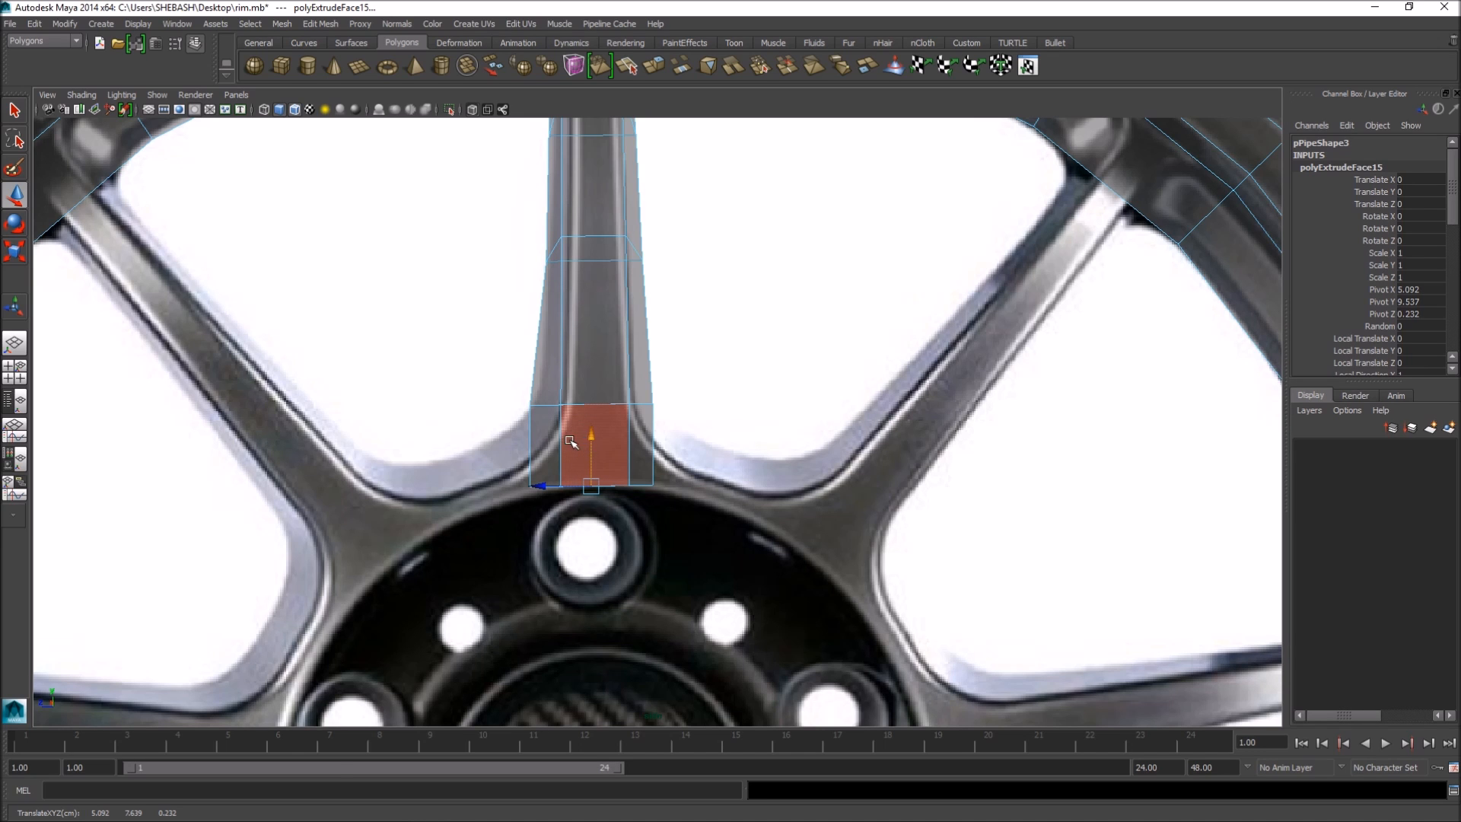
- Reposition and narrow the two outer vertices where the new extruded section meets the spoke
key("q")
right_click_drag(555, 419, 490, 414)
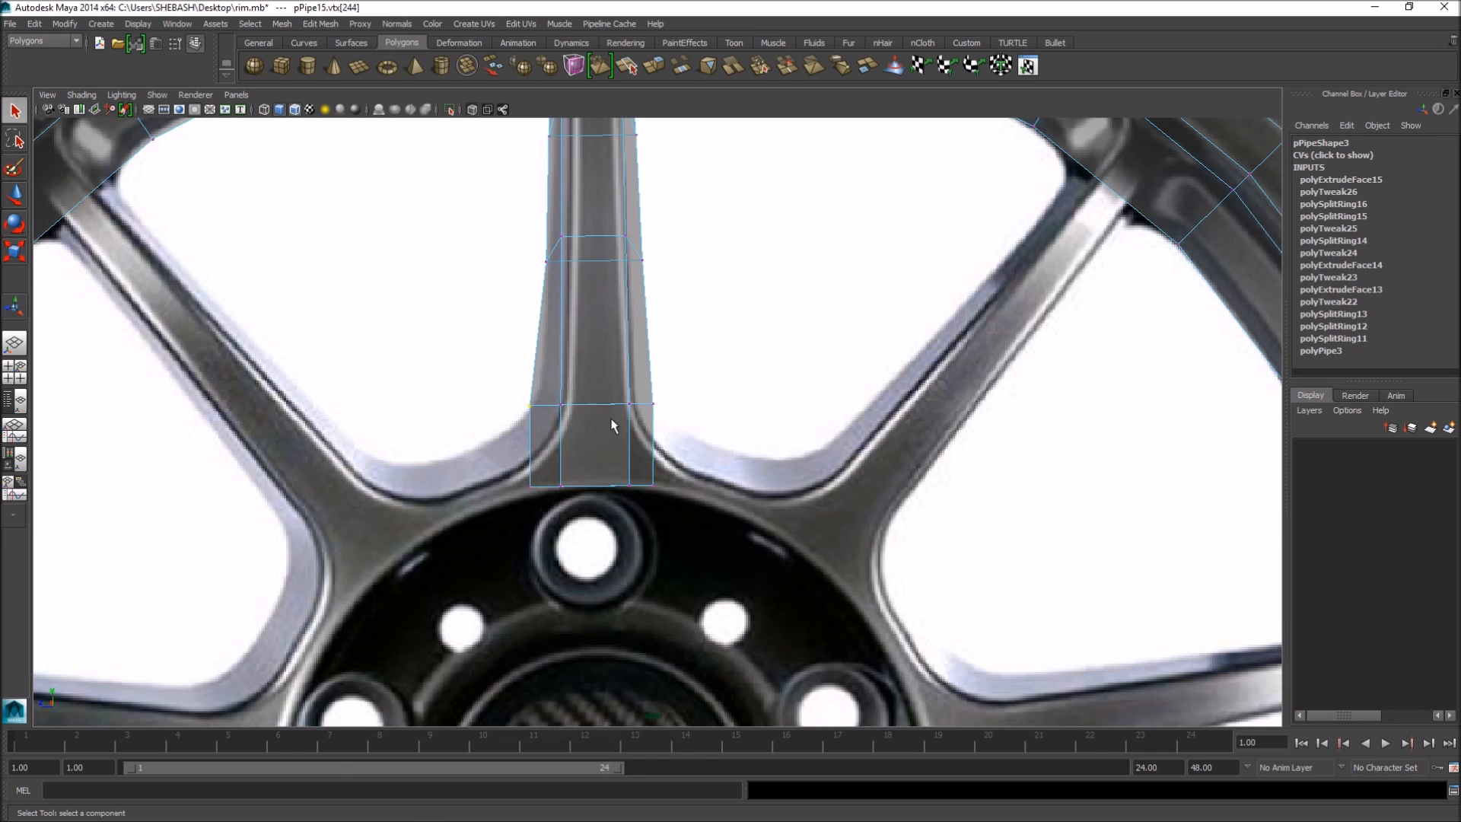
left_click(653, 403, "shift")
scroll(815, 424, "up", 3)
key("w")
left_click_drag(553, 349, 537, 380)
key("r")
key("q")
- Extrude both side faces of the spoke's lowest section outward to form wings at the hub
right_click(549, 424)
left_click(550, 462)
left_click(468, 438)
left_click(633, 449, "shift")
key("space")
key("space")
left_click_drag(913, 328, 675, 439, "alt")
key("space")
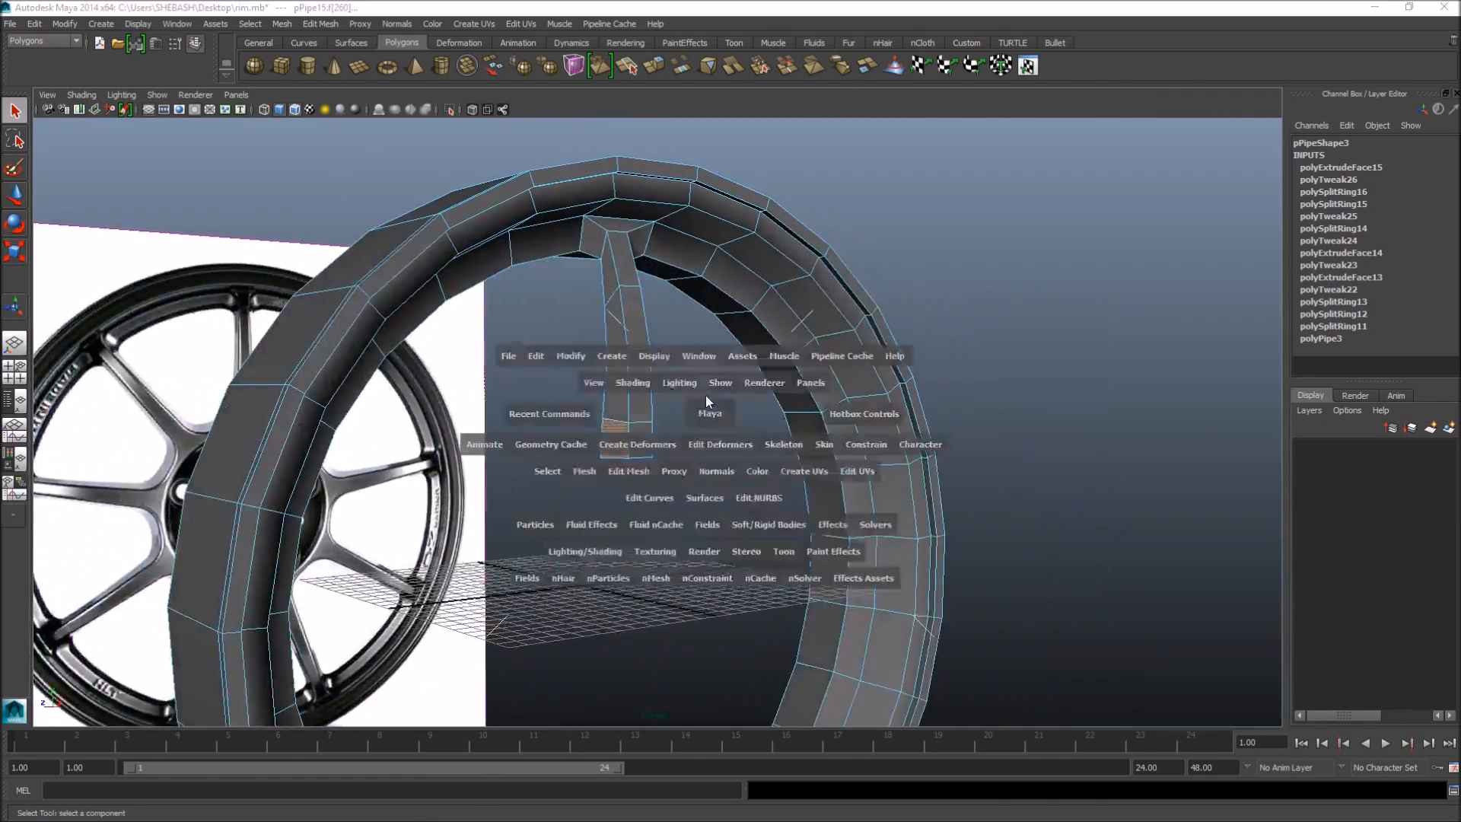
key("space")
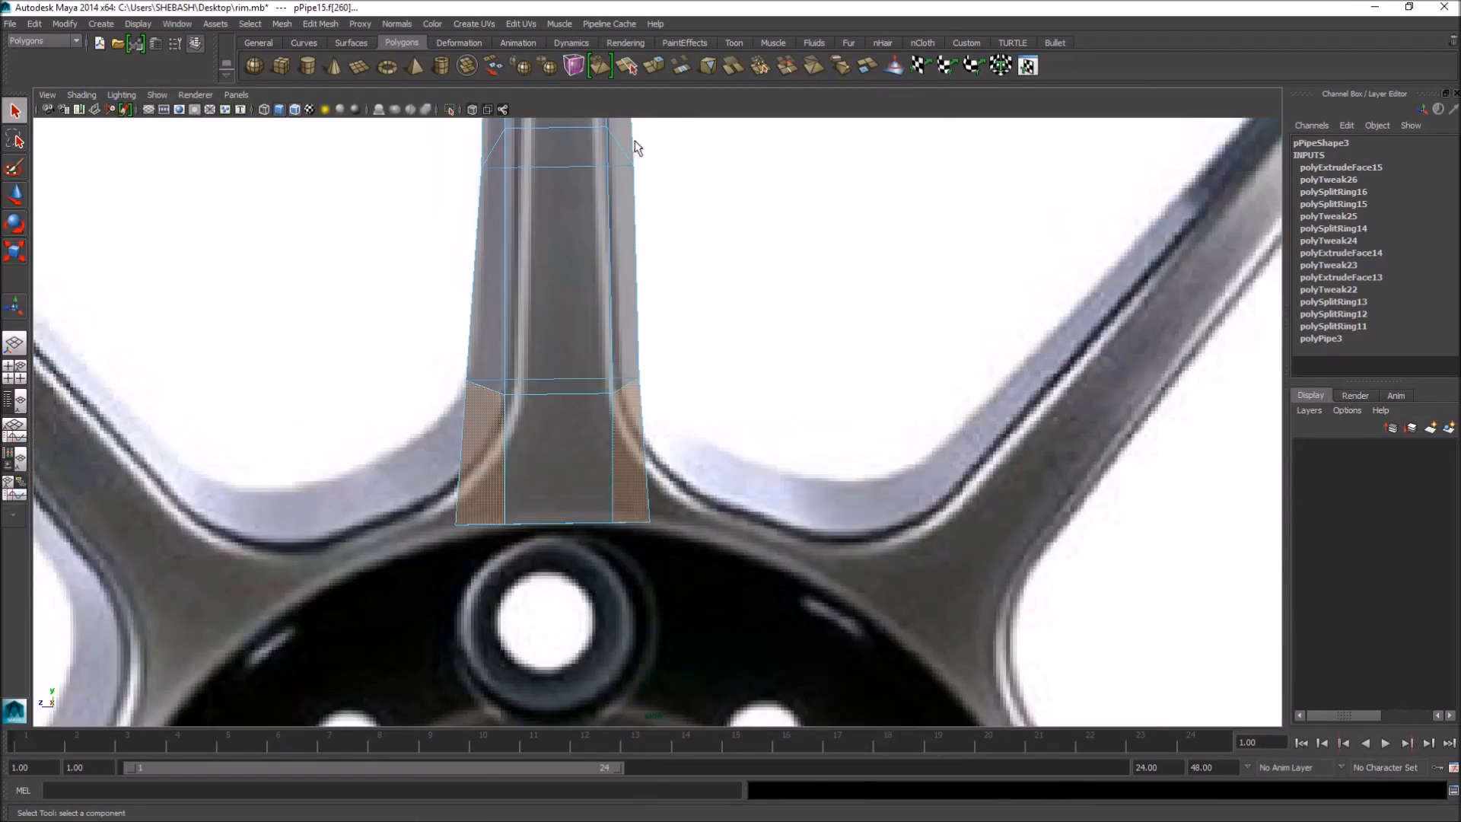
left_click(654, 66)
left_click_drag(682, 452, 811, 461)
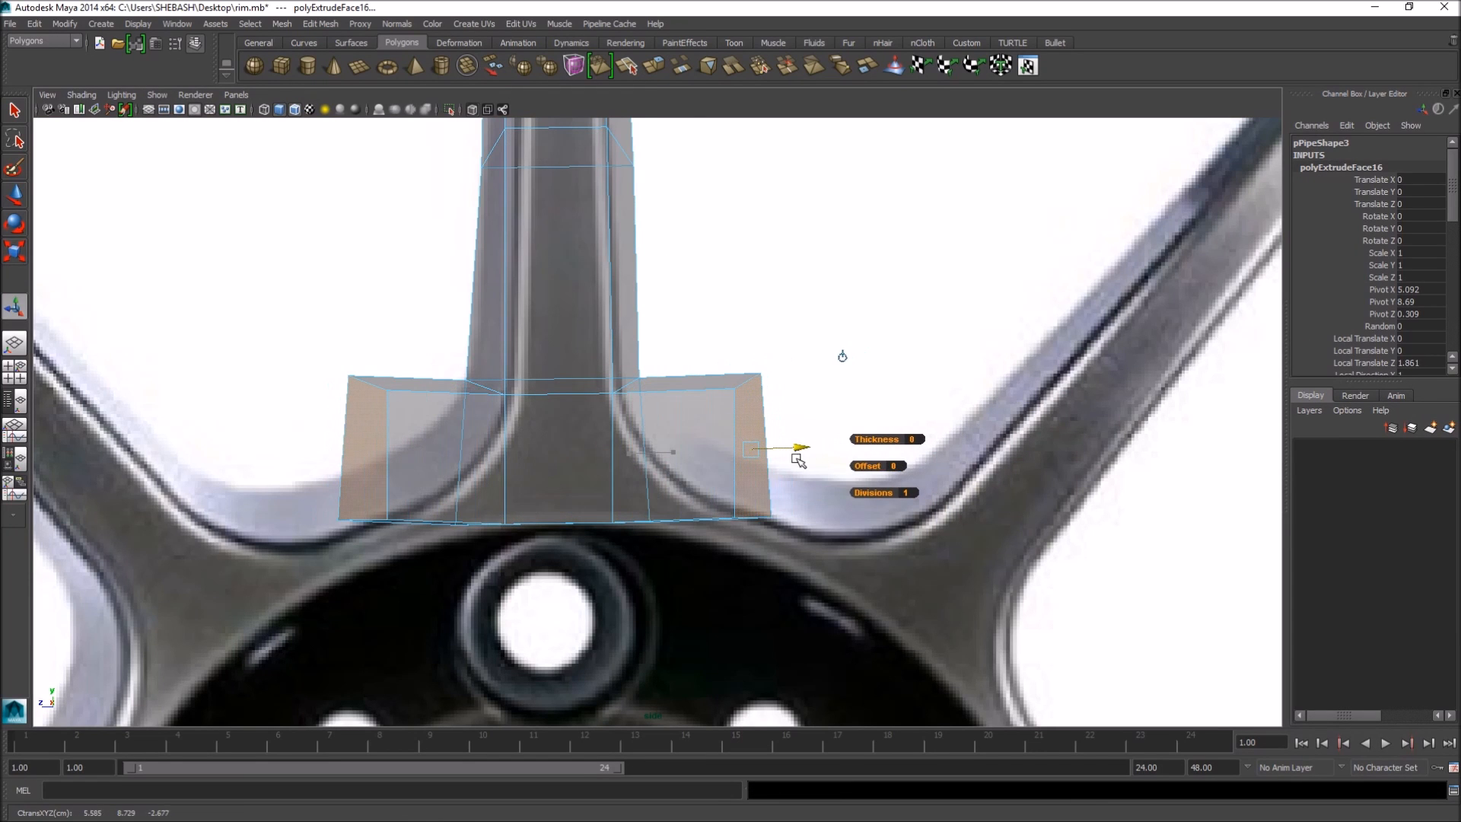
key("q")
- Move the left wing's end vertices down and inward towards the reference hub's edge
left_click(515, 458)
middle_click_drag(514, 458, 566, 329, "alt")
key("F9")
left_click_drag(424, 245, 528, 444)
key("w")
left_click_drag(472, 364, 484, 398)
- Place the left wing's individual corner vertices along the reference's curved spoke base
key("q")
key("w")
left_click_drag(434, 457, 518, 484)
left_click(516, 348)
left_click_drag(516, 349, 502, 445)
left_click_drag(518, 377, 450, 286)
left_click_drag(478, 334, 476, 395)
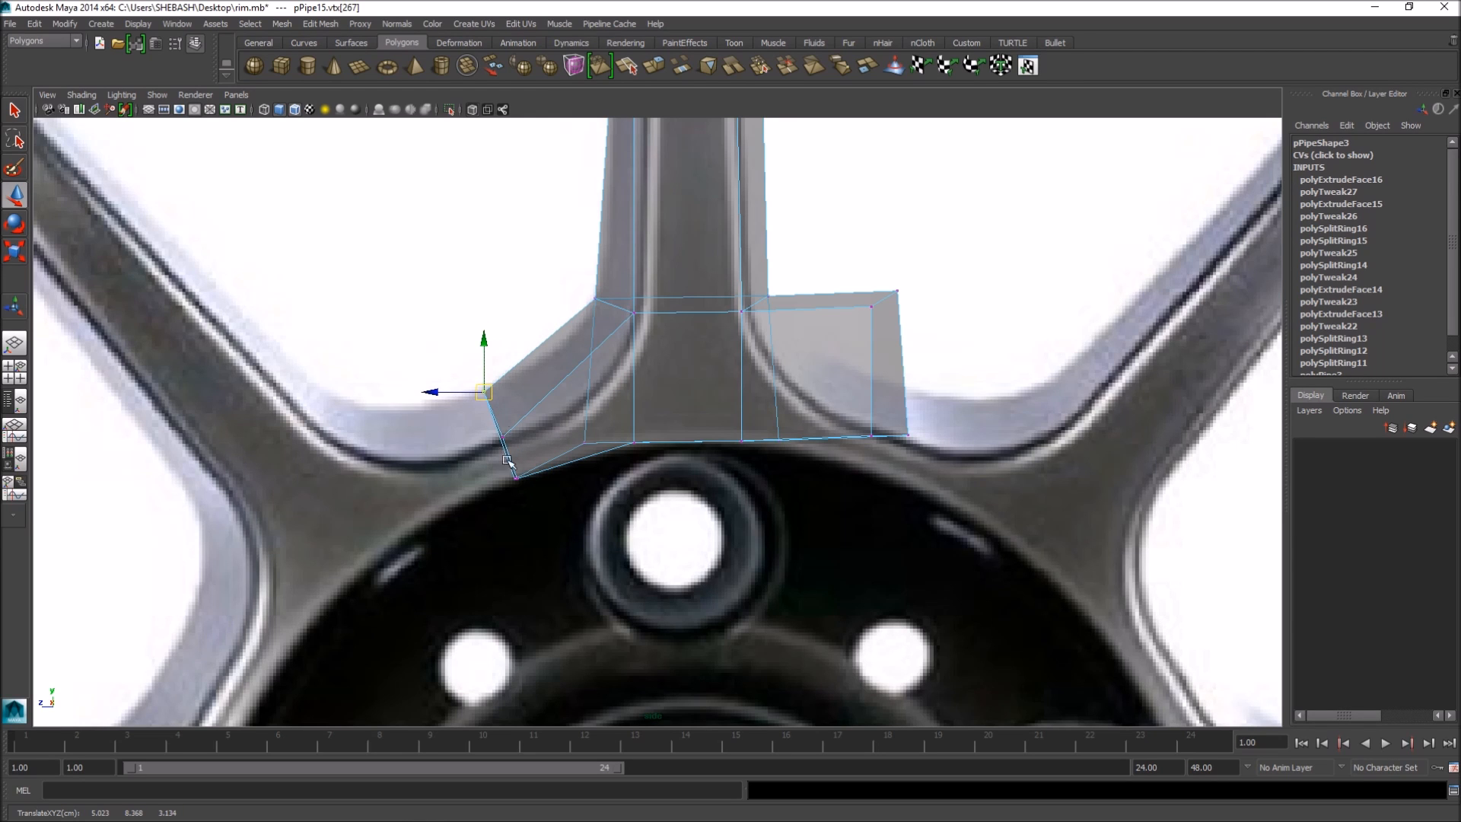
- Place the right wing's lower and upper end vertices along the reference's curved spoke base
middle_click_drag(491, 411, 315, 433, "alt")
left_click_drag(654, 396, 683, 487)
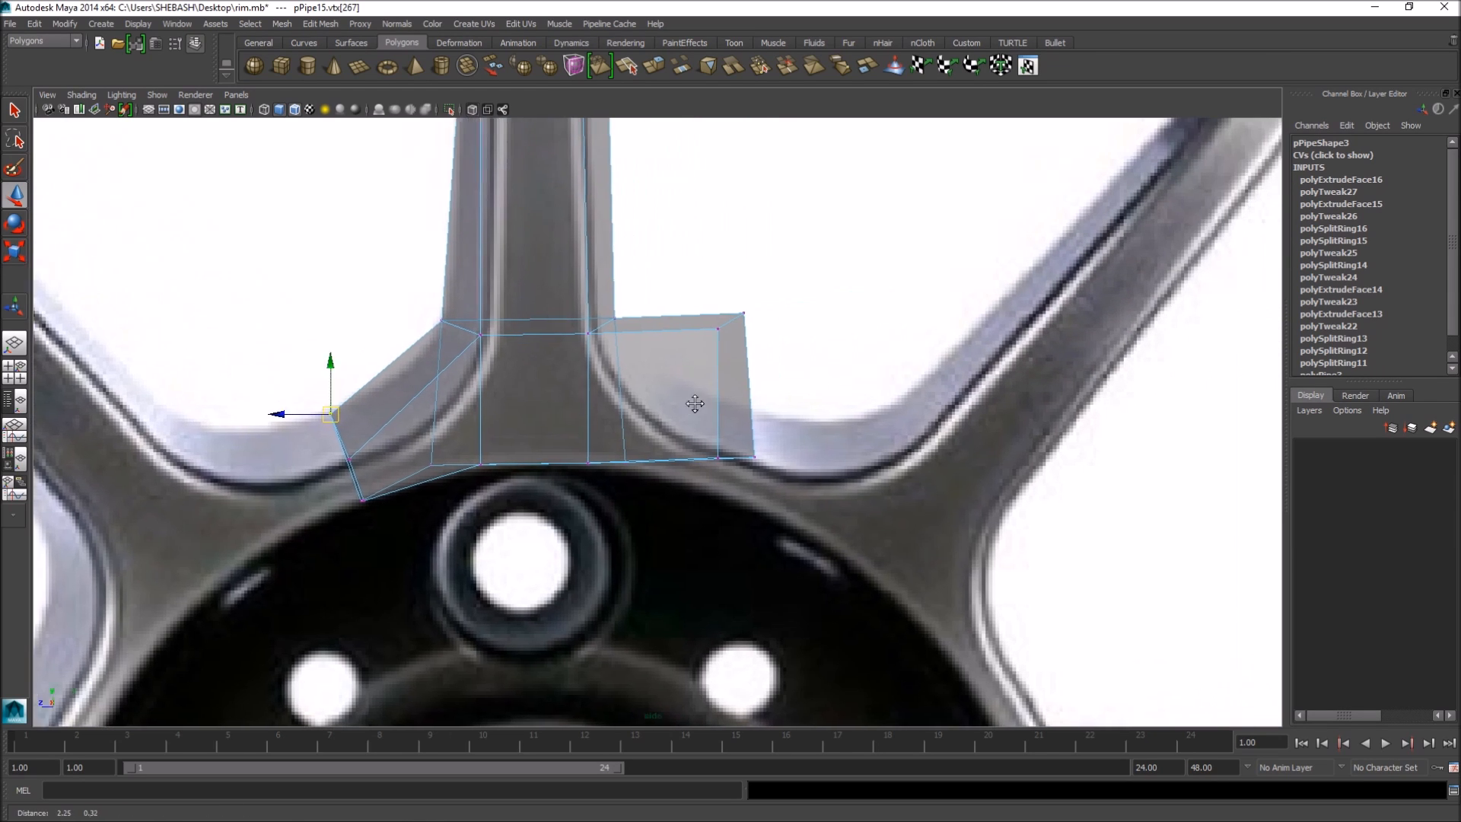
left_click(719, 484)
left_click(696, 329)
left_click_drag(695, 328, 689, 445)
left_click(722, 313)
left_click_drag(722, 315, 709, 405)
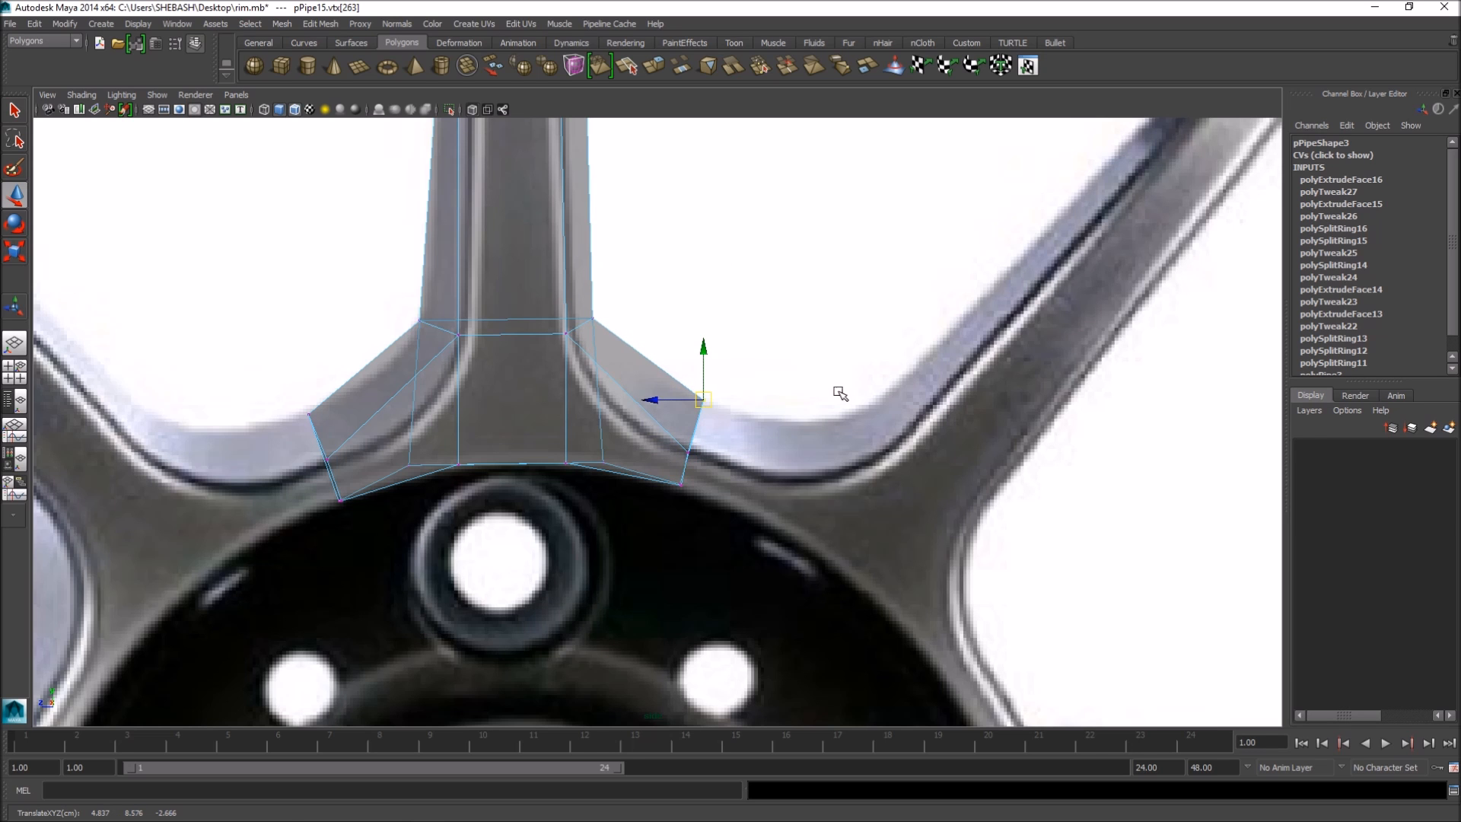
- Select the end vertices of both wings and move them back along X in the front view to line up with the spoke
scroll(704, 404, "down", 1)
key("space")
key("space")
left_click_drag(932, 312, 619, 538, "alt")
scroll(695, 478, "up", 3)
left_click_drag(399, 440, 629, 544)
key("space")
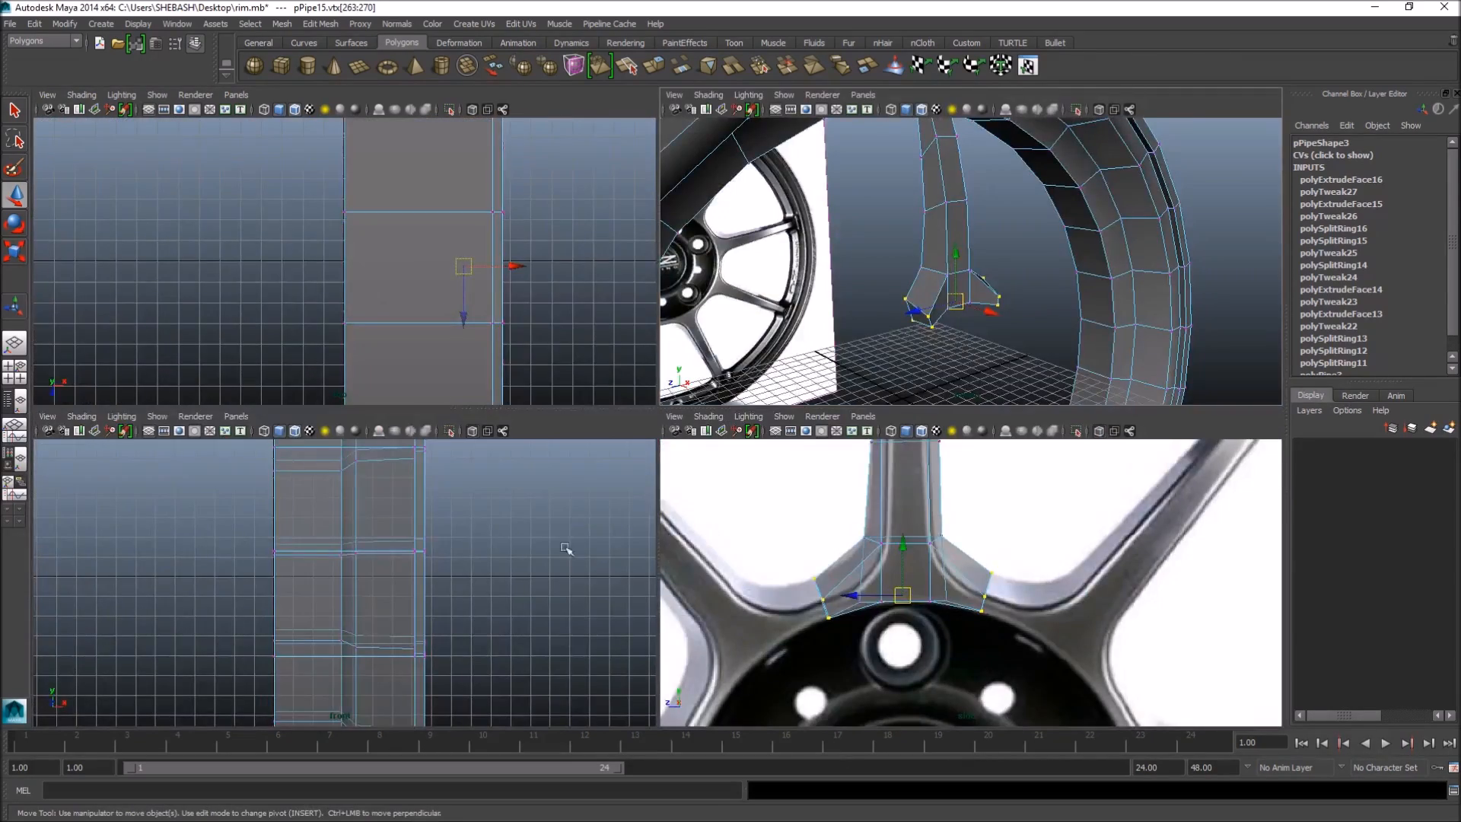
key("space")
scroll(692, 512, "up", 5)
scroll(821, 484, "down", 5)
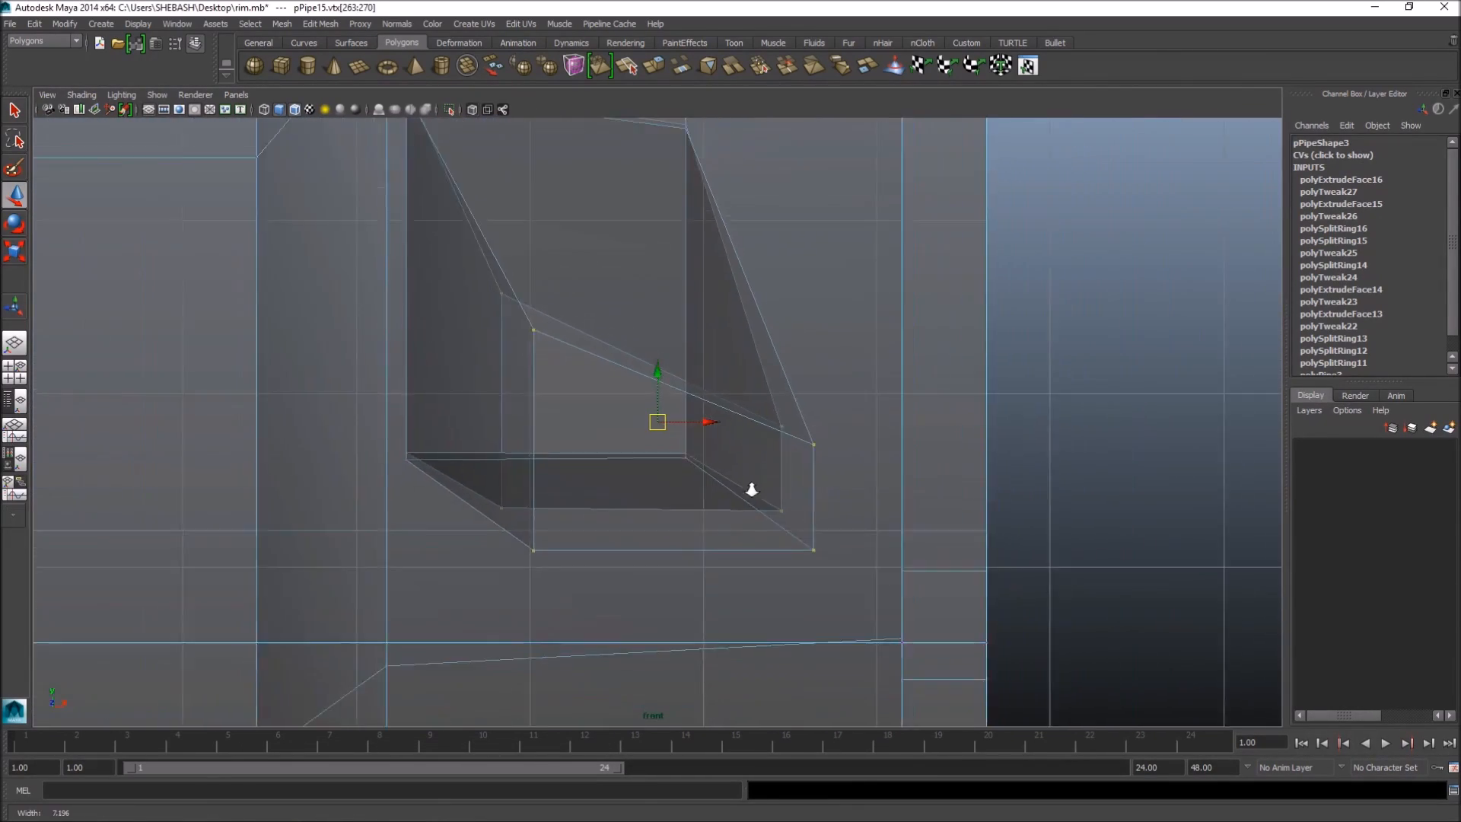
left_click_drag(705, 430, 632, 427)
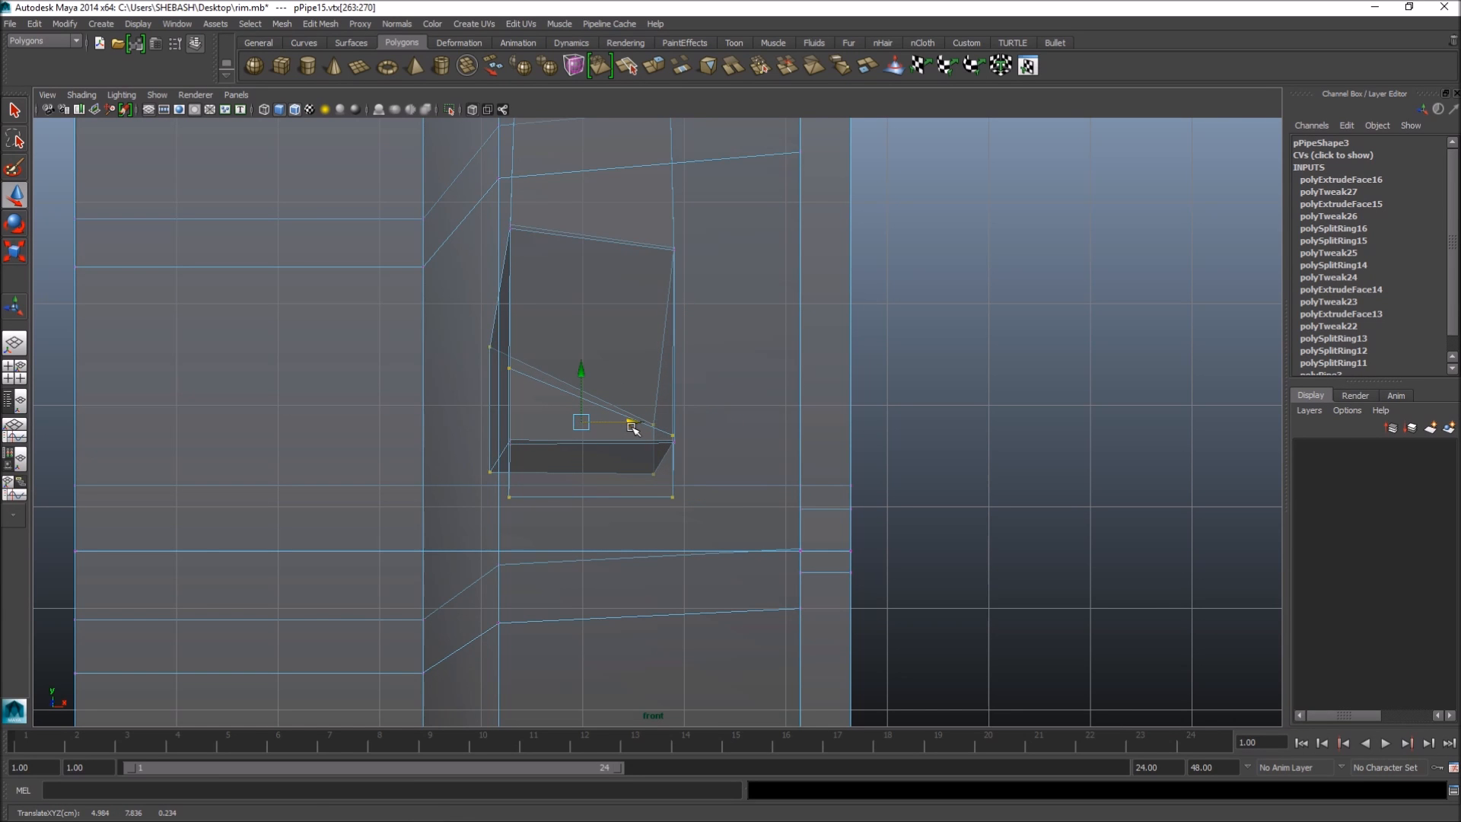
- Move the back vertices of the right wing's end slightly forward along X to line up with the other wing
left_click_drag(464, 300, 488, 464)
left_click_drag(539, 409, 545, 409)
key("space")
key("space")
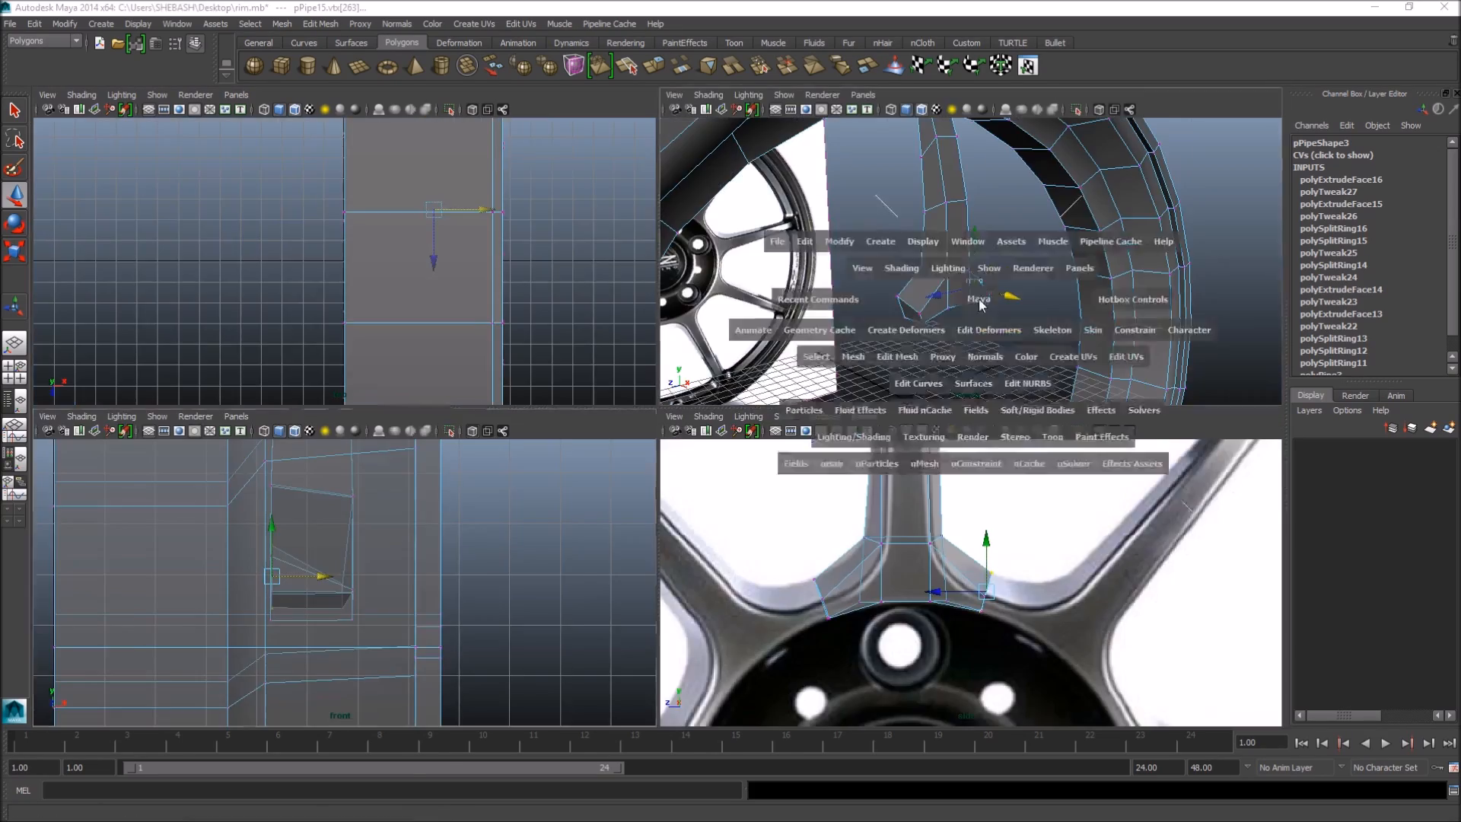
- Delete the unneeded end faces of the spoke's flared base
left_click_drag(979, 324, 723, 418, "alt")
key("q")
right_click_drag(625, 409, 633, 447)
left_click(609, 436)
left_click_drag(673, 454, 630, 490, "alt")
left_click(786, 490)
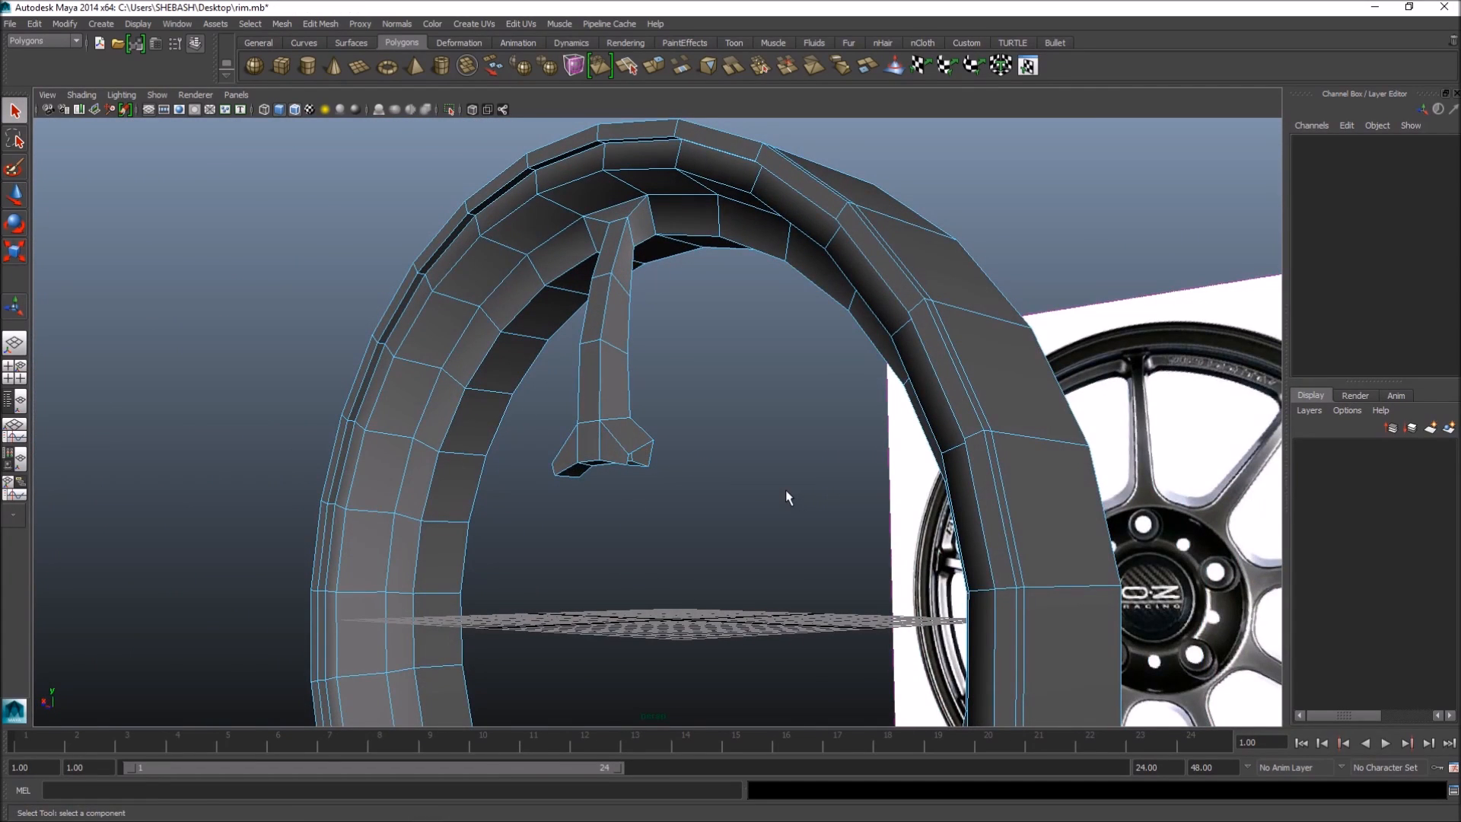
- Return to object selection and select the whole rim with its spoke
left_click_drag(785, 490, 833, 405, "alt")
right_click_drag(606, 252, 668, 230)
scroll(773, 389, "down", 2)
left_click_drag(773, 390, 831, 357, "alt")
left_click(769, 322)
left_click_drag(833, 466, 683, 310, "alt")
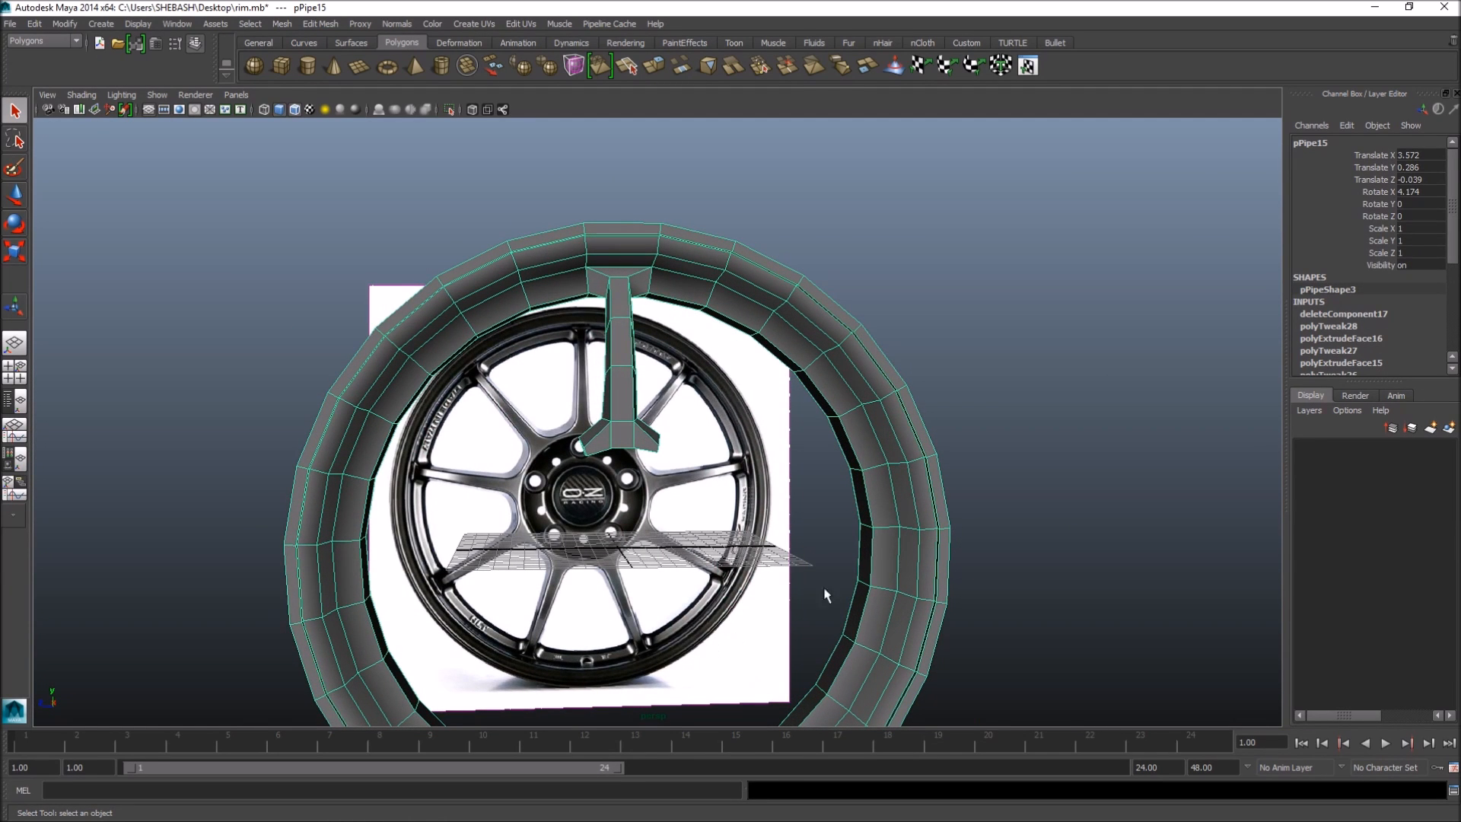
left_click_drag(683, 404, 626, 323, "alt")
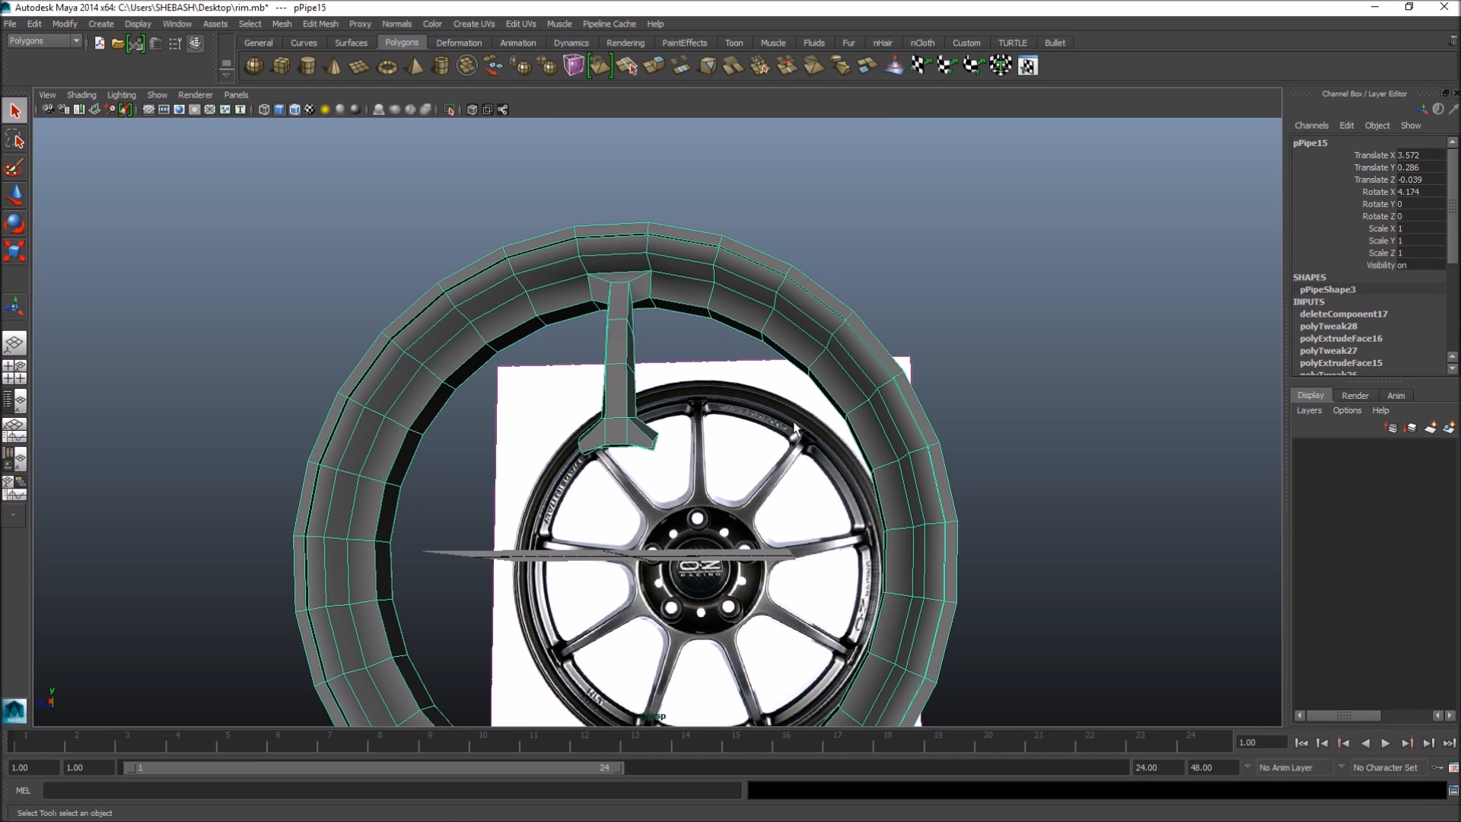
left_click_drag(837, 498, 603, 472, "alt")
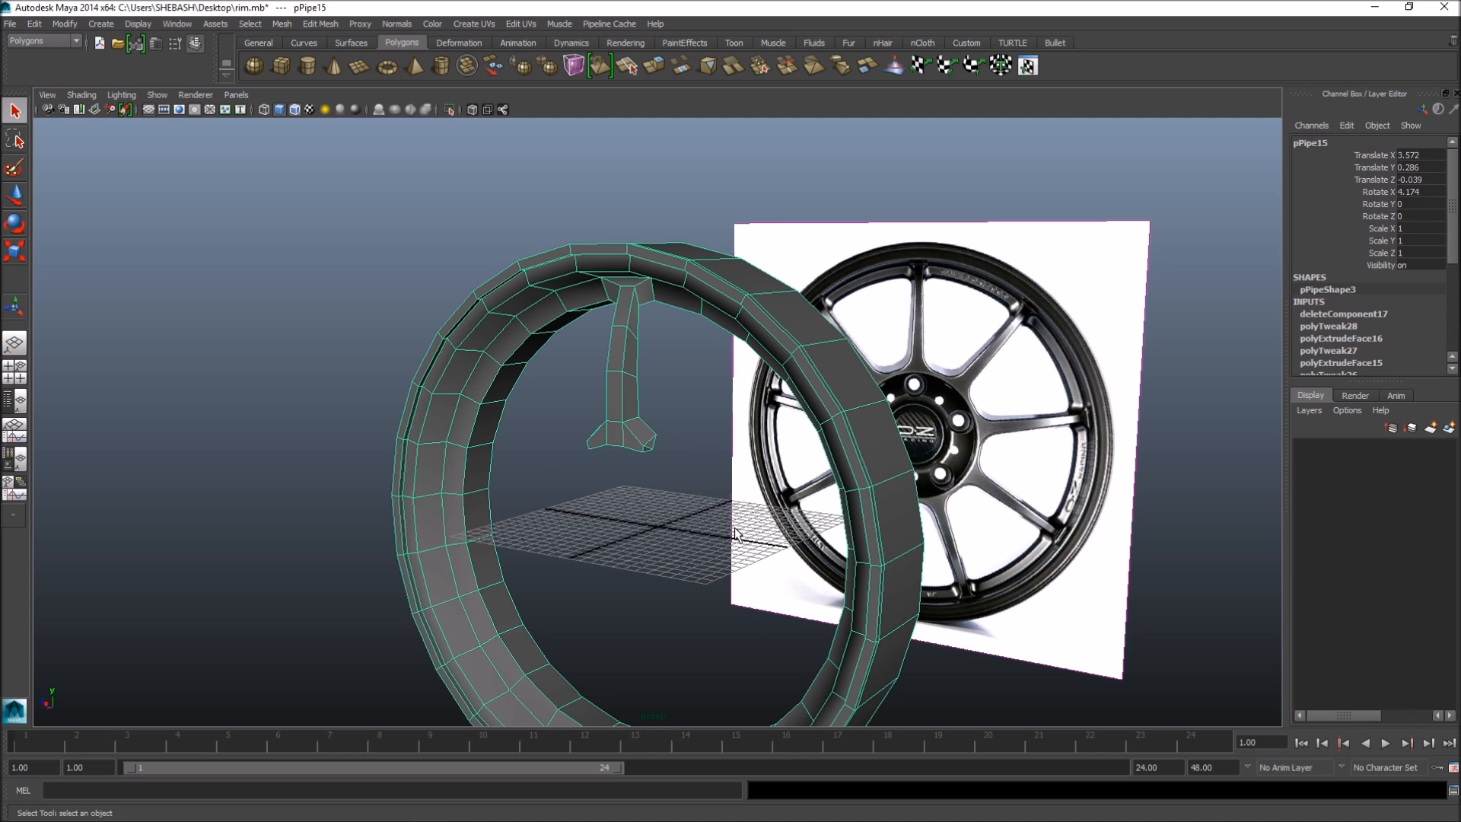
left_click_drag(631, 523, 697, 533, "alt")
key("w")
scroll(580, 533, "up", 4)
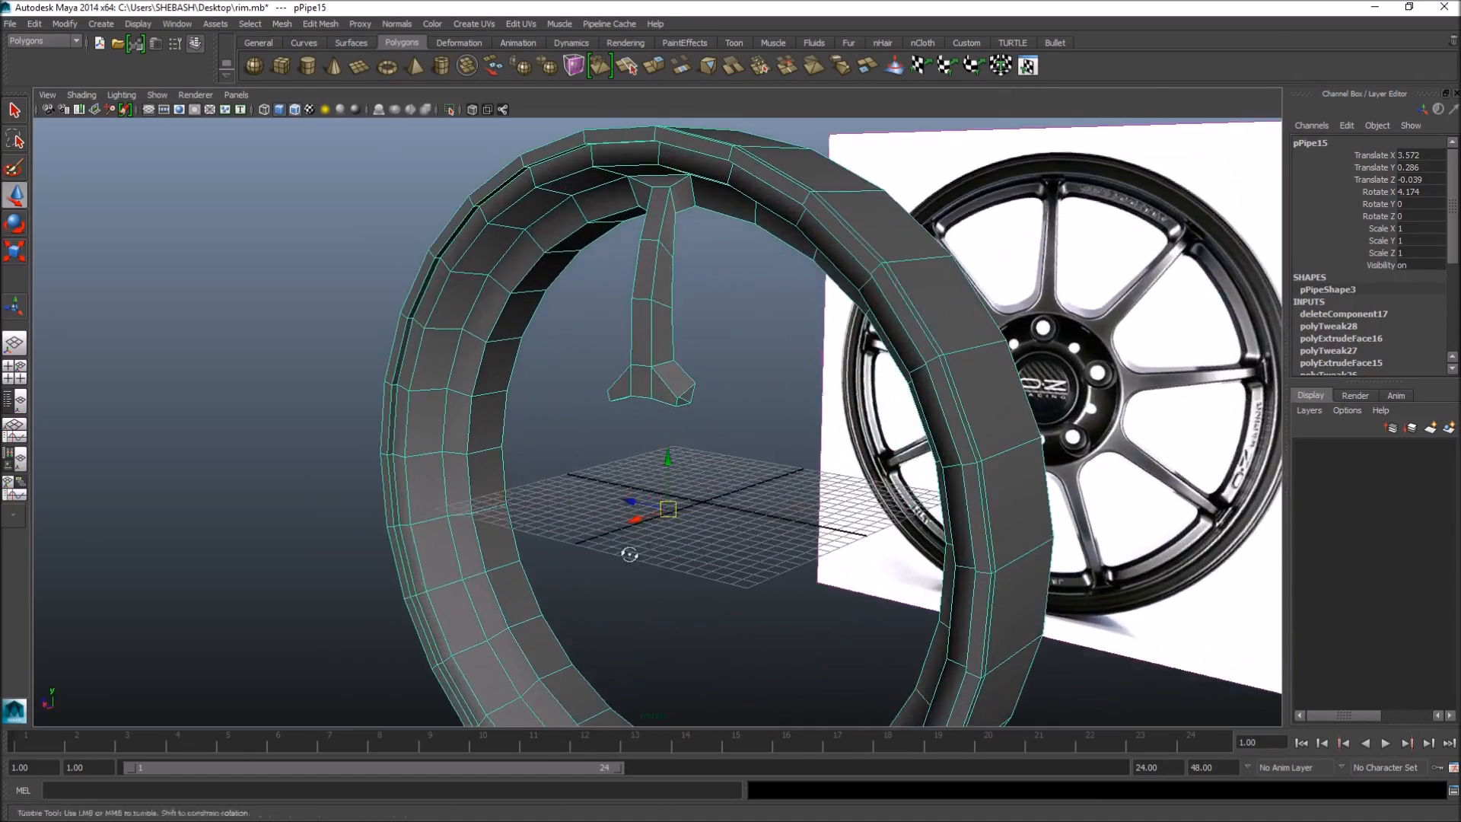
left_click_drag(697, 532, 659, 504, "alt")
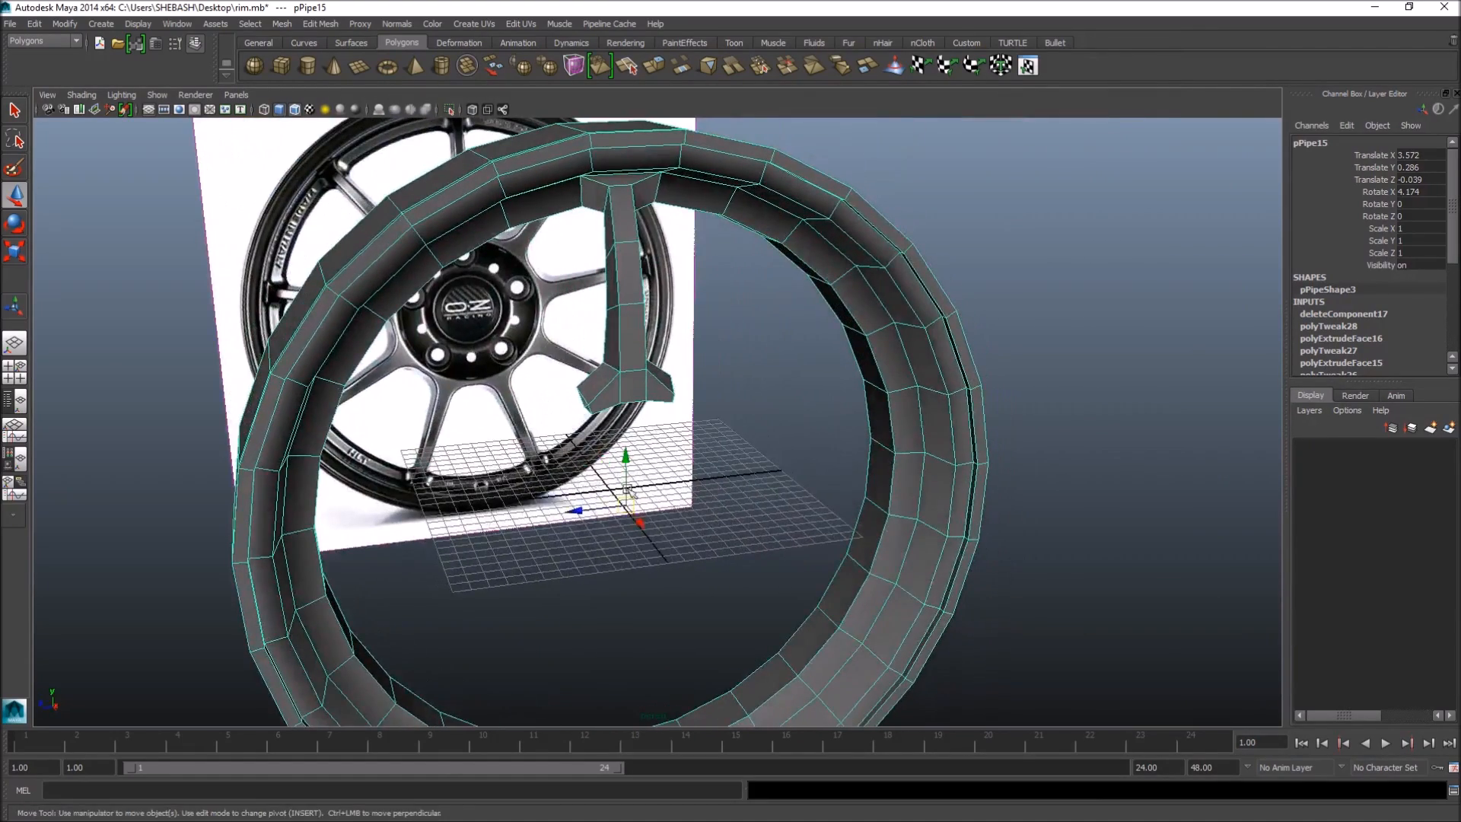
left_click_drag(827, 513, 813, 475, "alt")
- Select the band of rim faces along the side of the ring beyond the spoke's section and delete them
key("q")
right_click_drag(658, 351, 659, 382)
scroll(730, 433, "down", 2)
left_click_drag(735, 433, 1066, 486, "alt")
left_click_drag(643, 320, 681, 342, "alt")
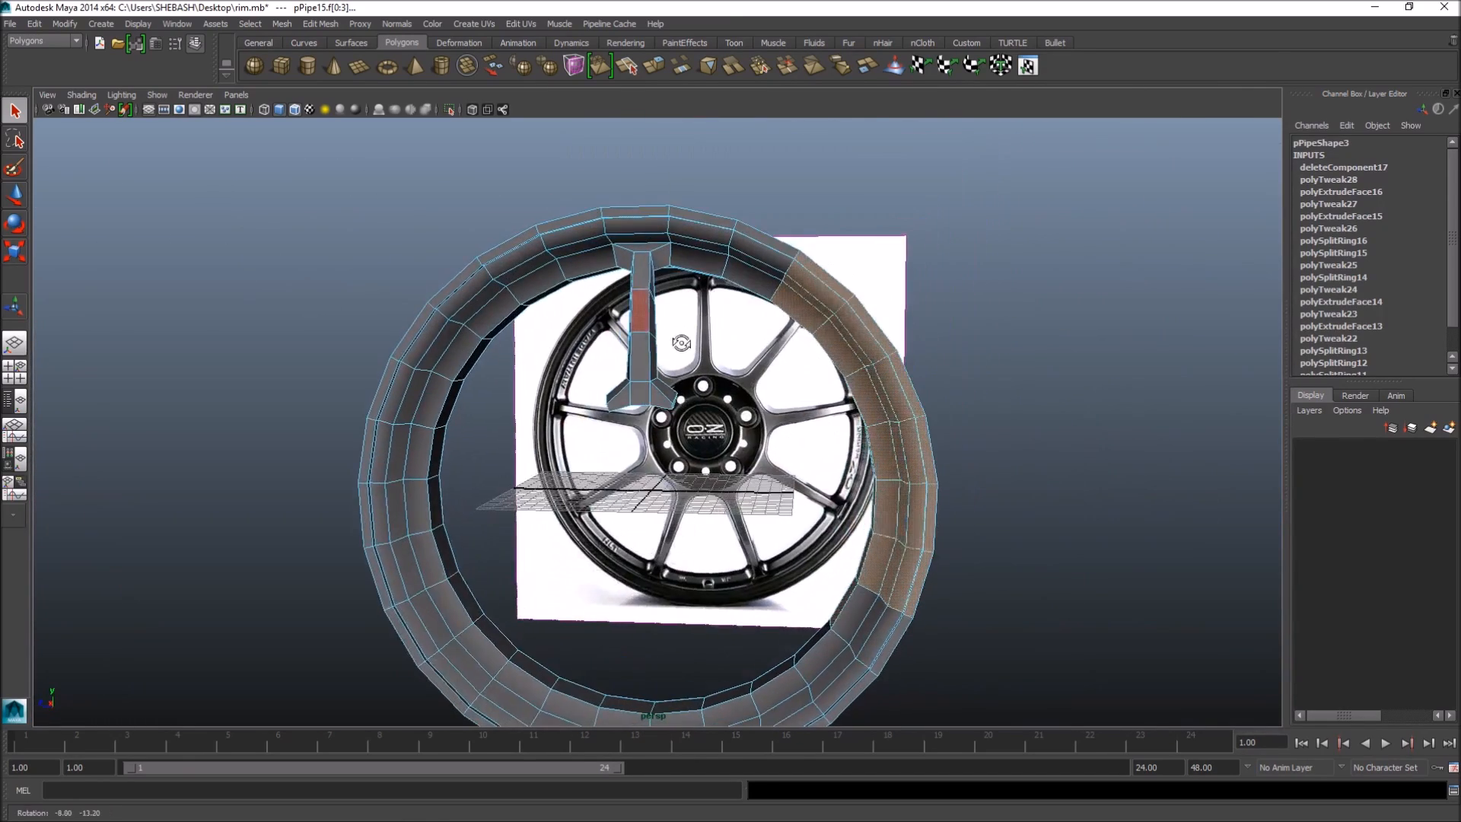
left_click_drag(831, 498, 850, 517, "alt")
key("Delete")
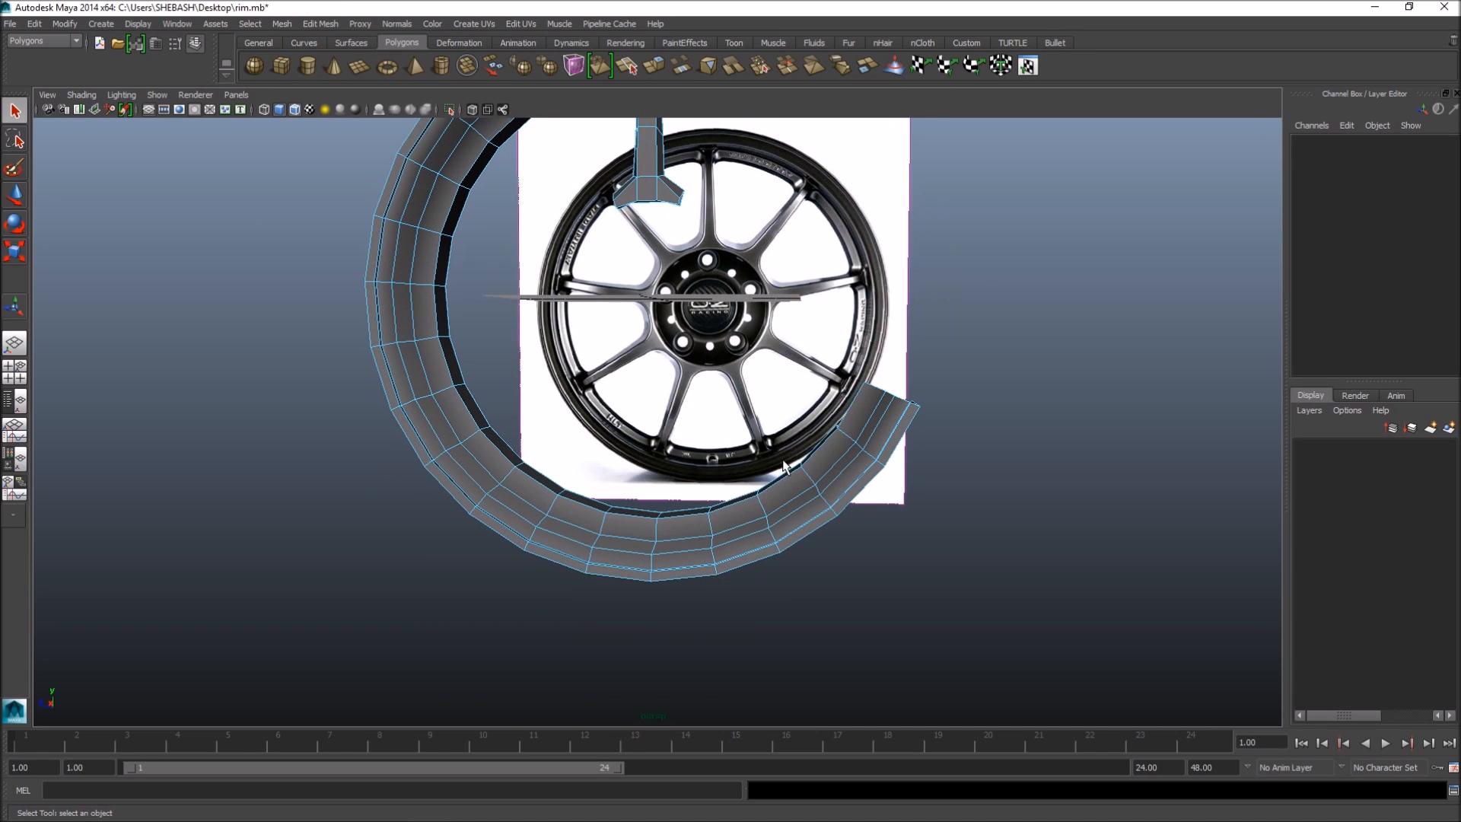
- Delete the face strip beside the spoke and the rest of the ring, leaving only the single-spoke rim segment
left_click_drag(709, 306, 816, 354, "alt")
left_click(790, 260)
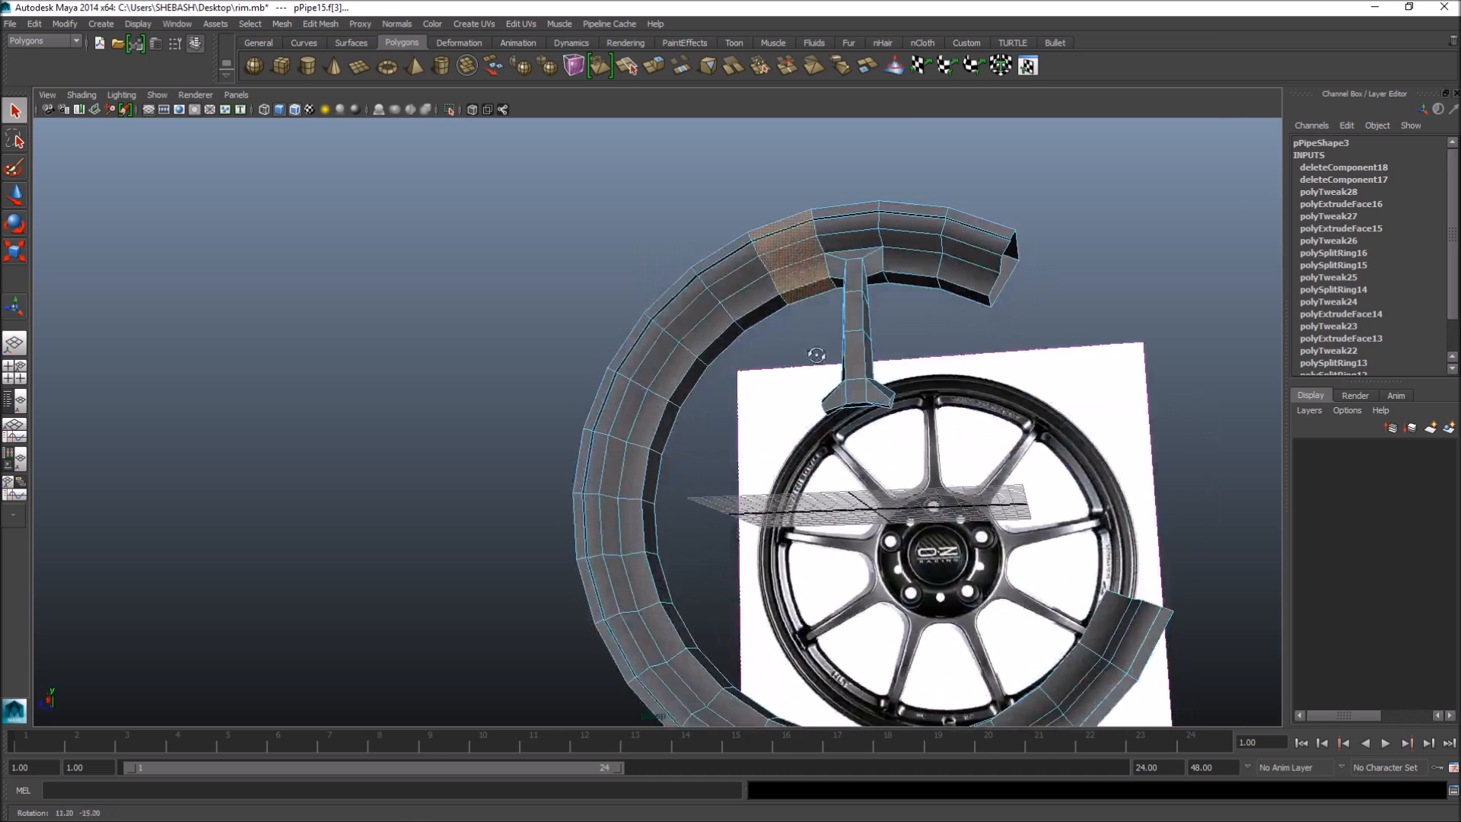
key("Delete")
double_click(679, 290)
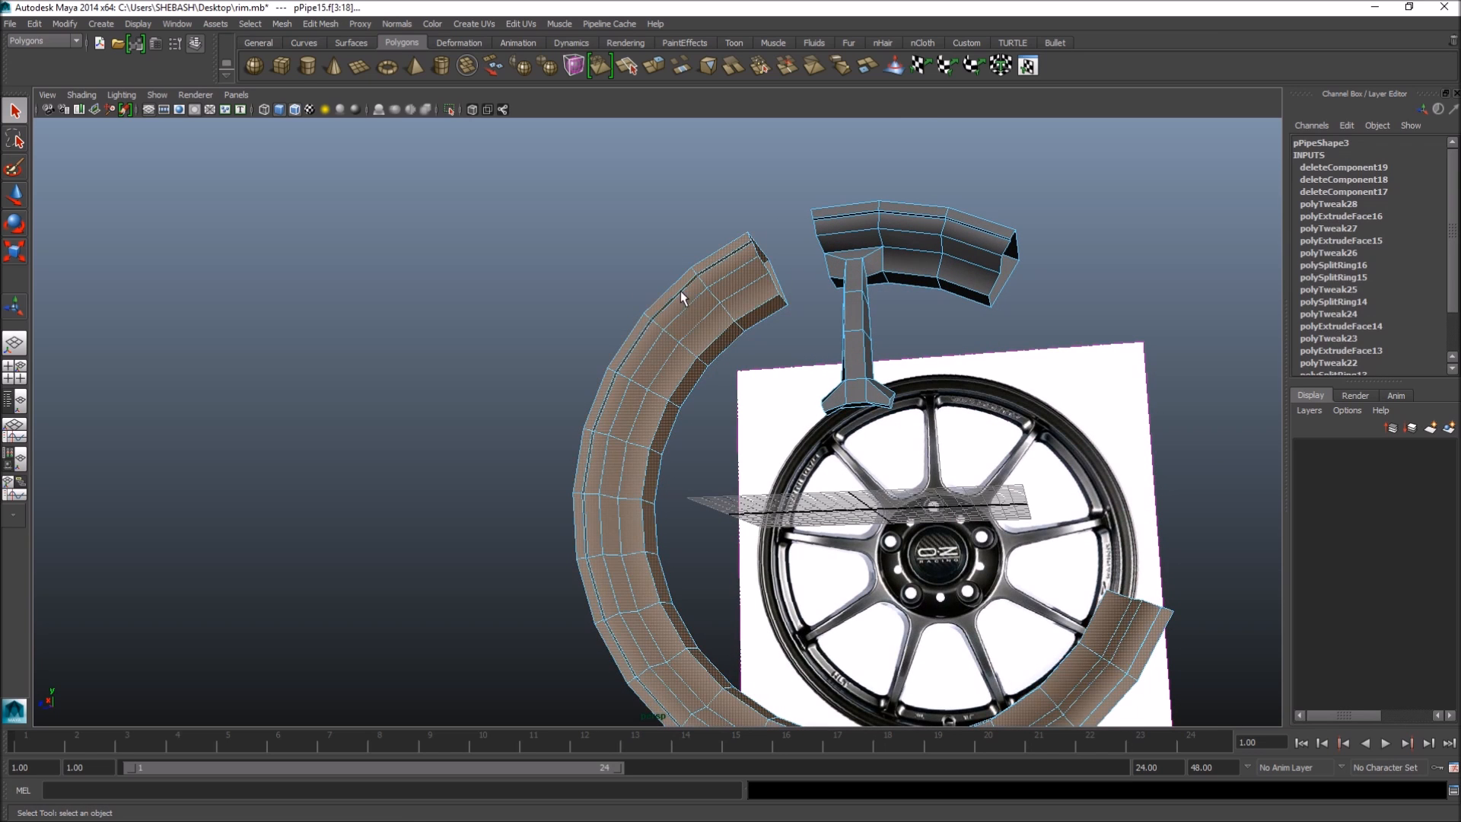
key("Delete")
- Return to object selection and use Duplicate Special to create eight instances of the rim segment, rotated evenly around X into a full wheel
left_click_drag(942, 323, 728, 503, "alt")
right_click(844, 244)
left_click(910, 224)
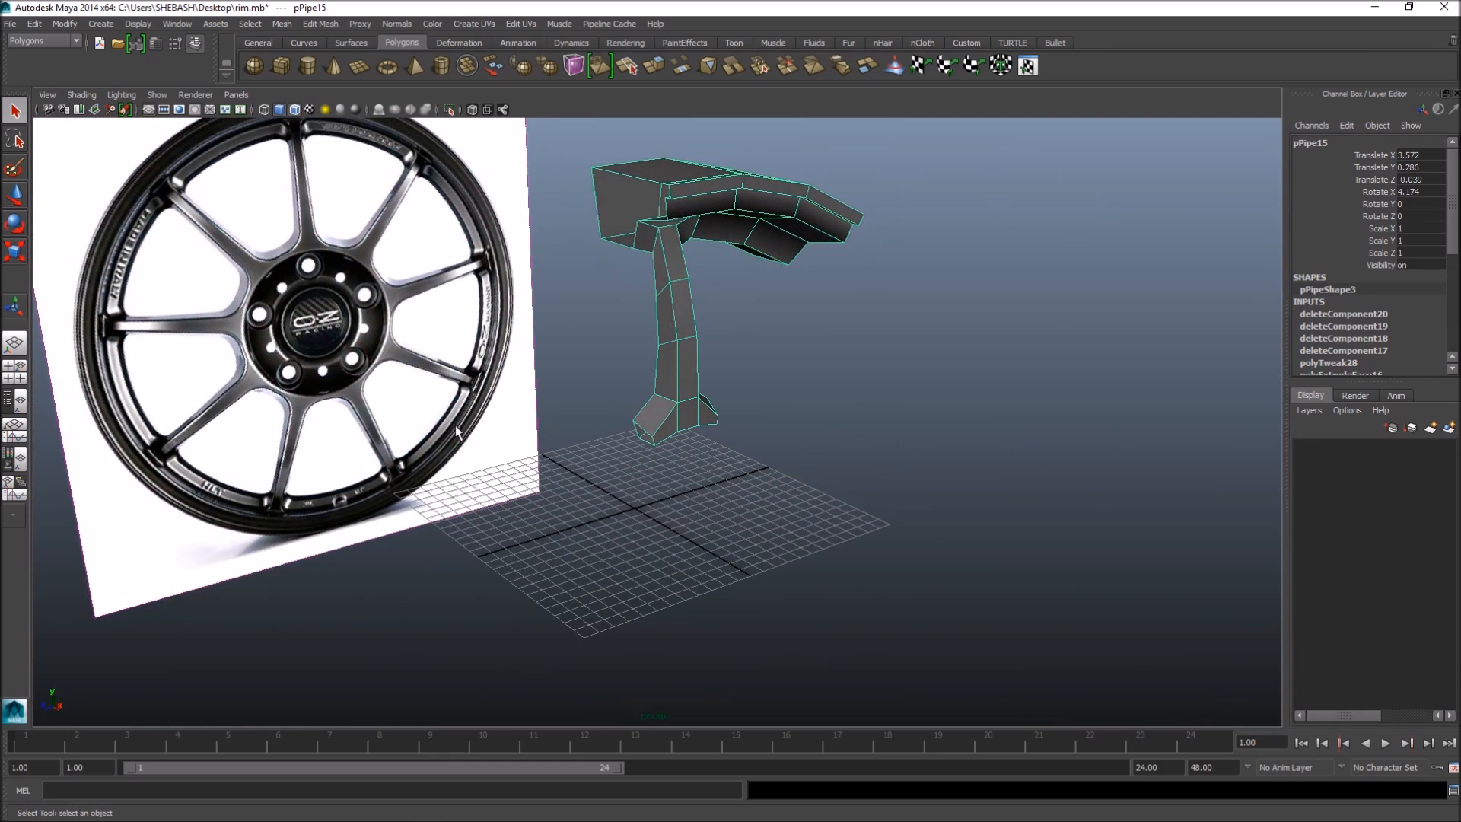
left_click(32, 23)
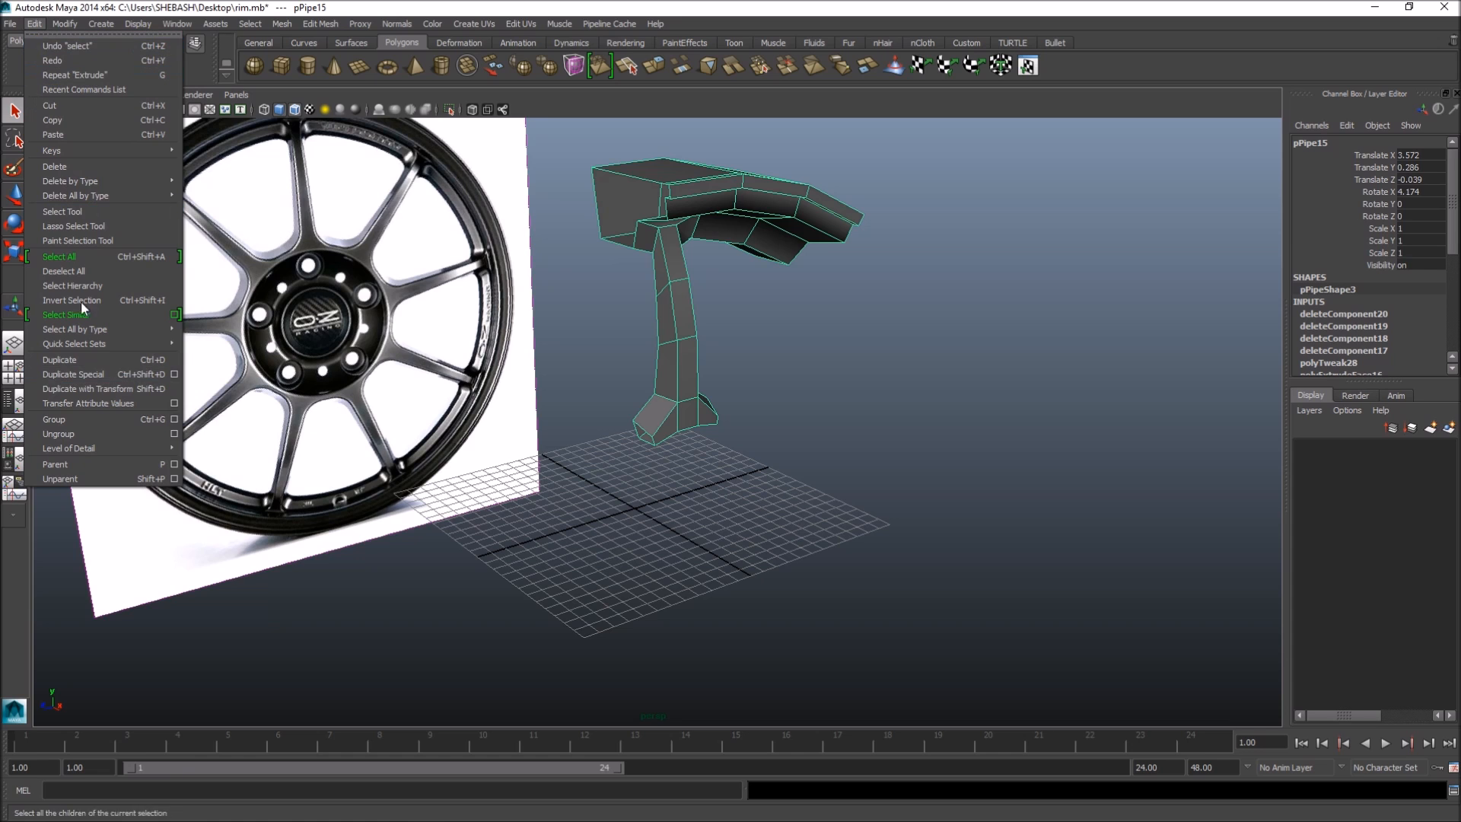
left_click(175, 375)
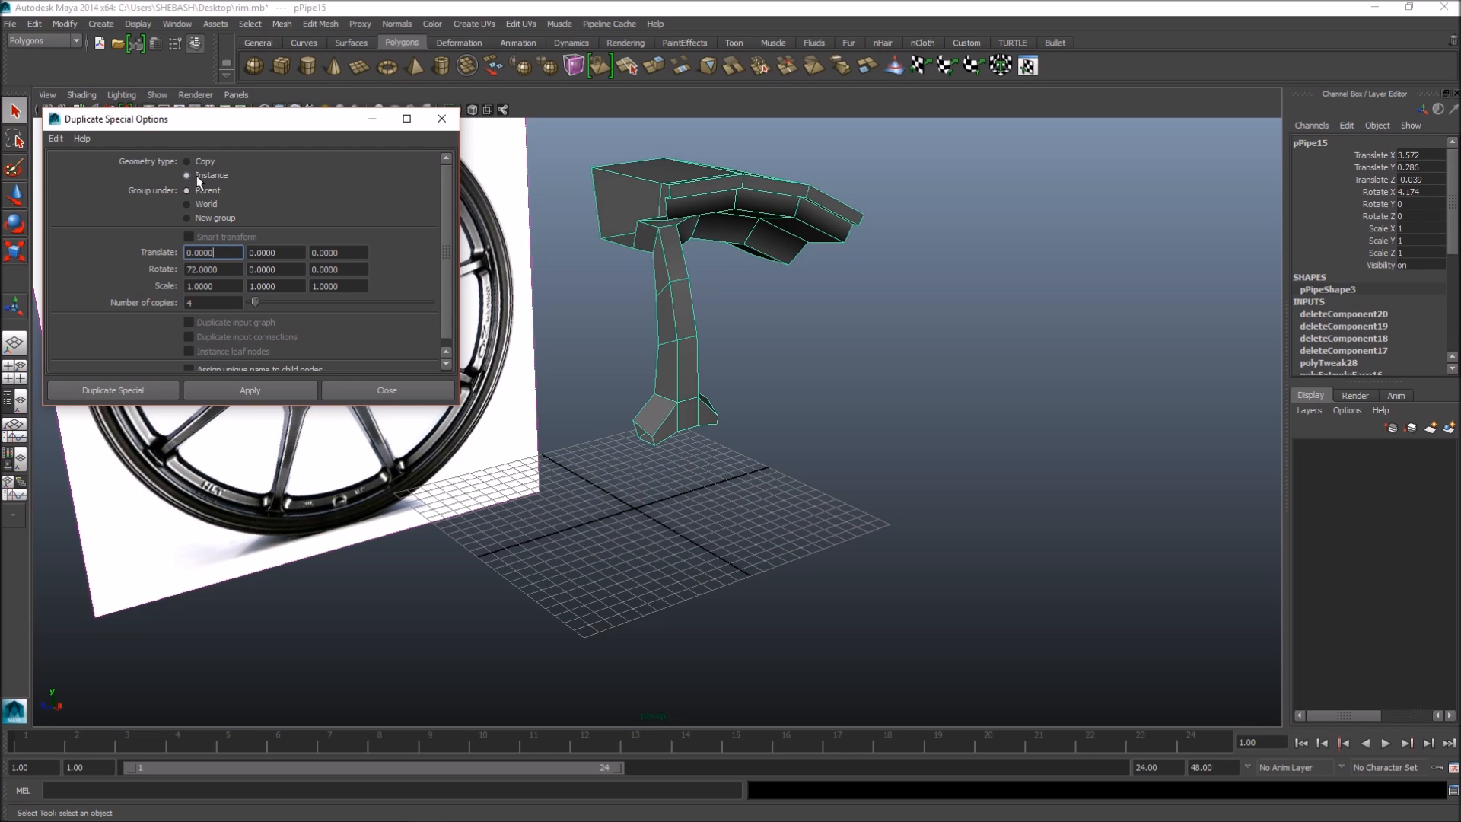
double_click(205, 304)
left_click(190, 269)
left_click(114, 389)
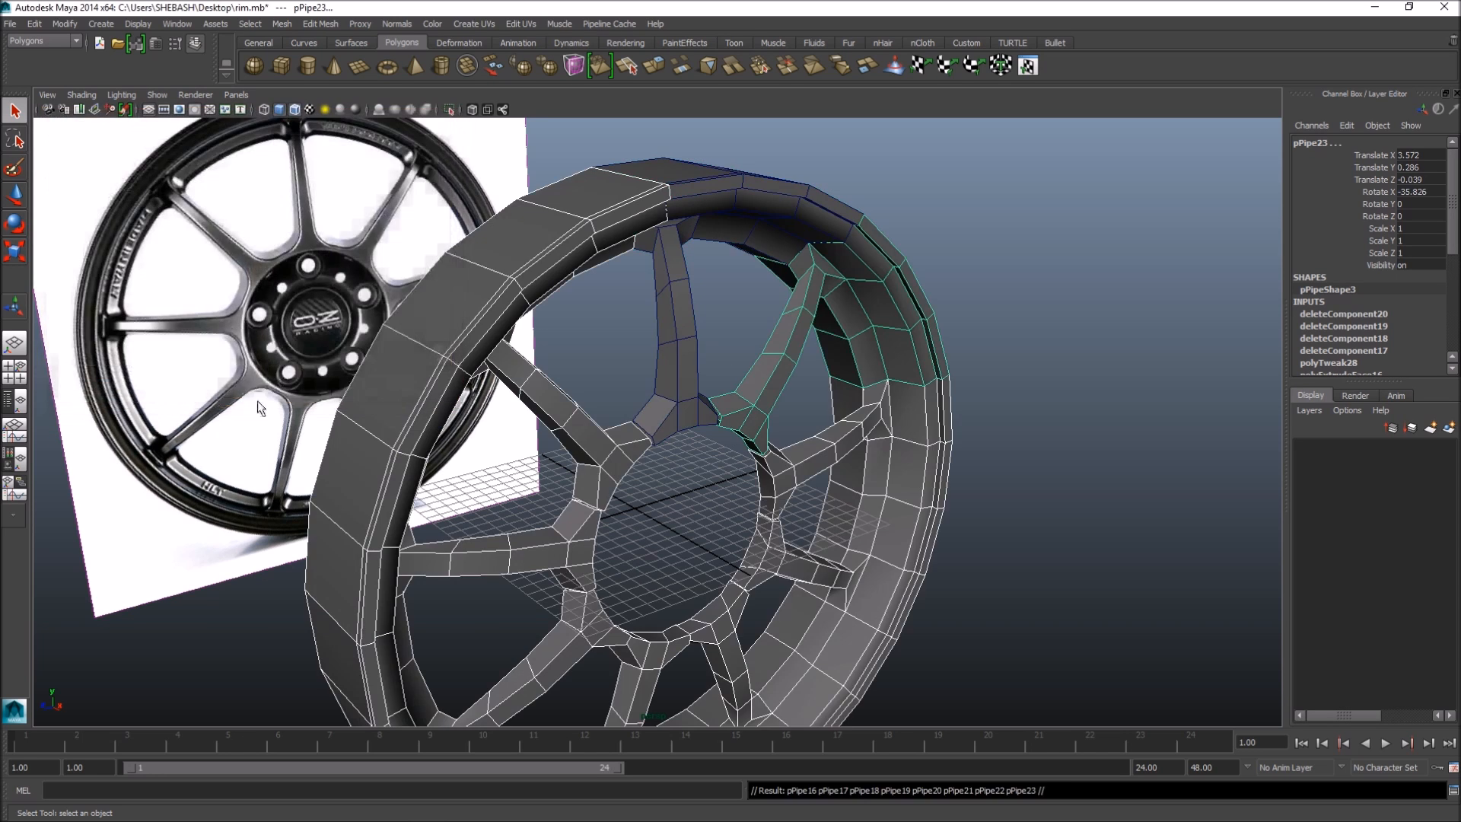
- Examine the assembled wheel and the joints between the original spoke's base and its neighbours from several angles
right_click_drag(532, 419, 652, 419, "alt")
left_click_drag(652, 419, 445, 403, "alt")
left_click(932, 417)
left_click_drag(702, 467, 538, 193, "alt")
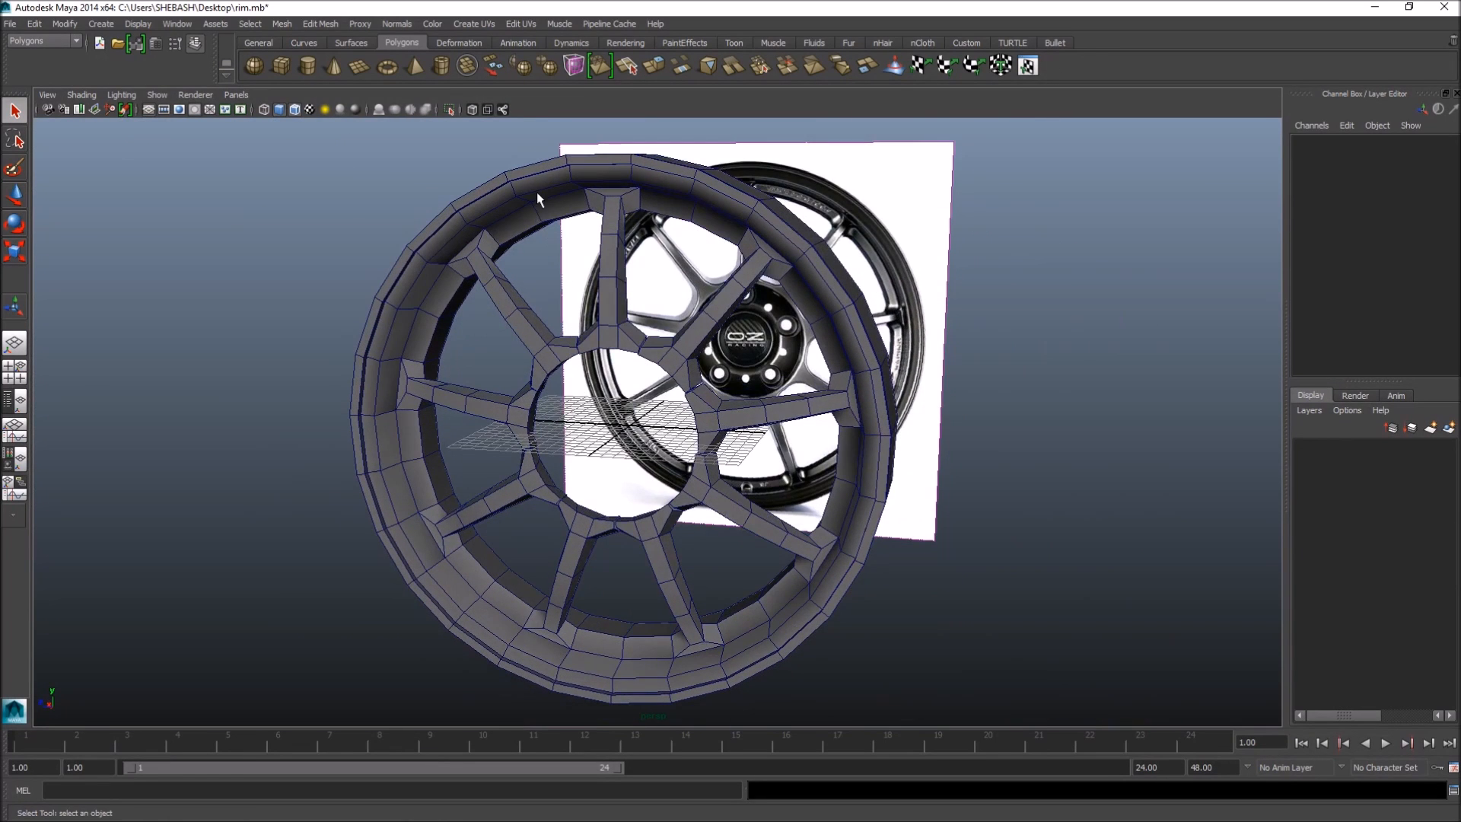
left_click_drag(708, 416, 657, 445, "alt")
left_click(592, 341)
right_click_drag(592, 341, 653, 389, "alt")
left_click_drag(653, 390, 594, 386, "alt")
left_click_drag(517, 352, 635, 384, "alt")
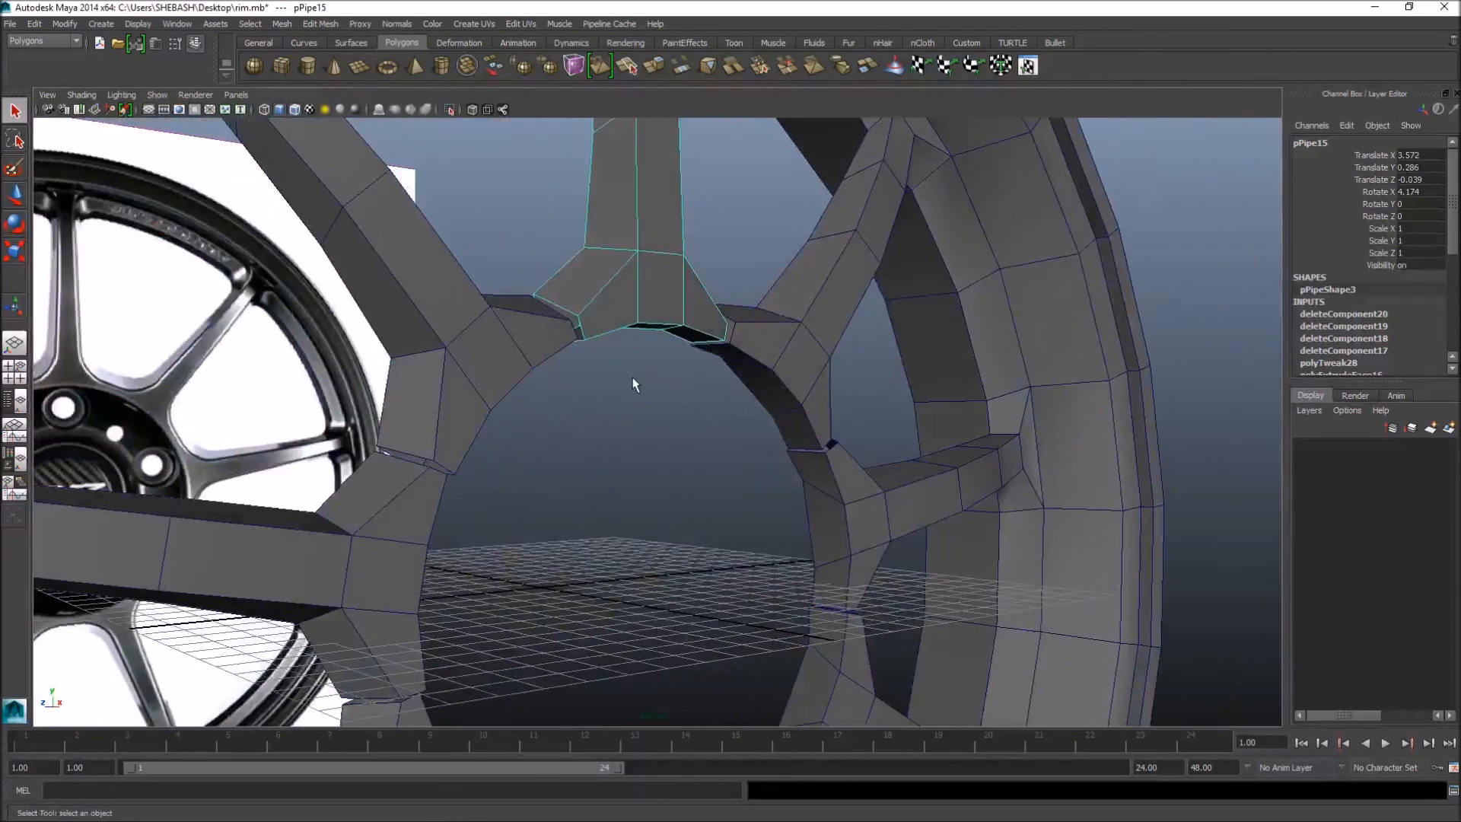
- In the side view, move the end vertices of the top spoke's left wing toward the adjoining spoke base
key("space")
scroll(407, 463, "up", 5)
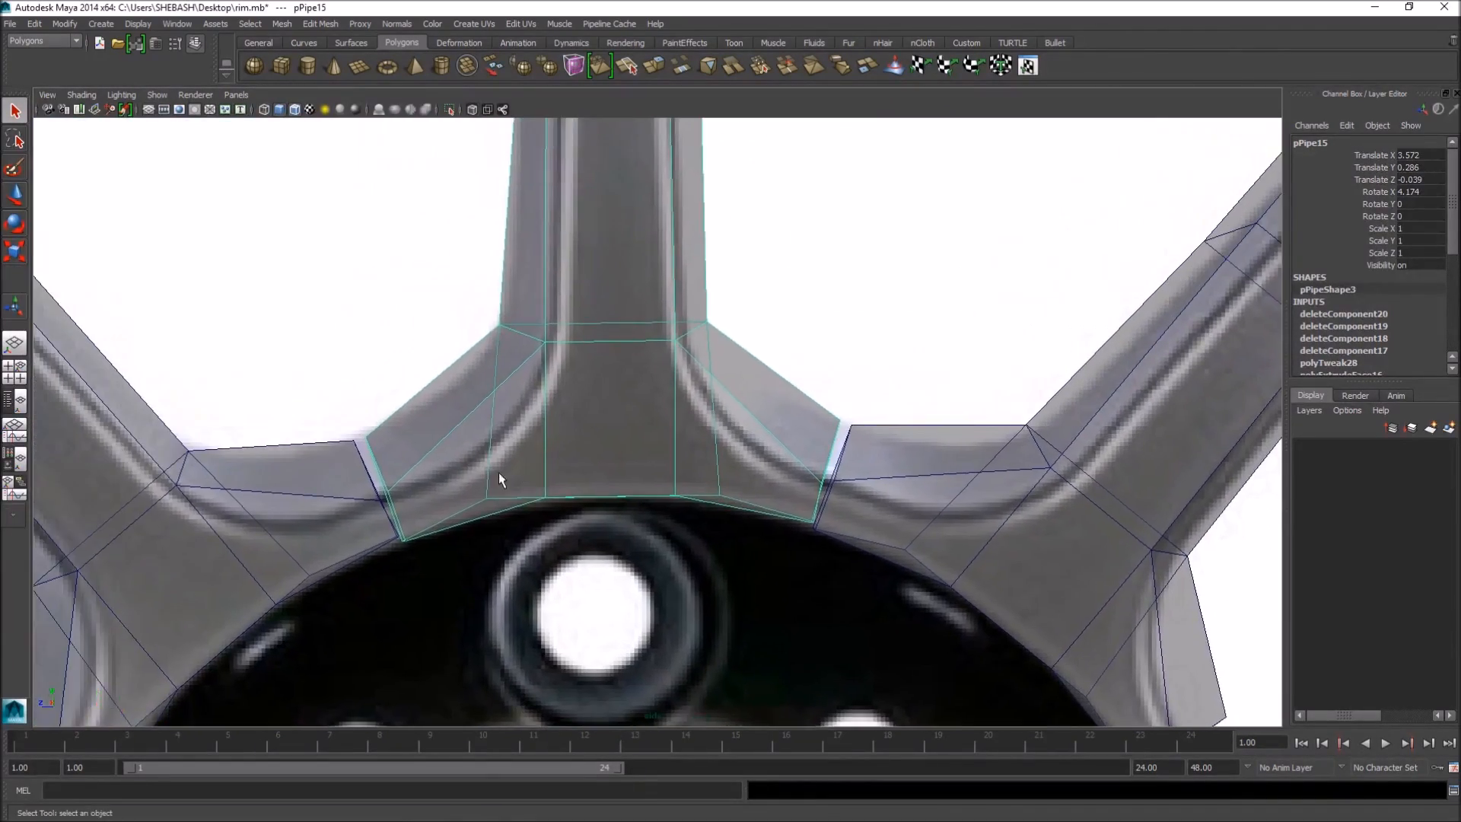
scroll(426, 508, "up", 2)
middle_click_drag(427, 509, 497, 481, "alt")
right_click_drag(411, 477, 352, 483)
left_click(384, 466)
key("w")
left_click_drag(387, 468, 400, 523)
left_click_drag(376, 395, 340, 393)
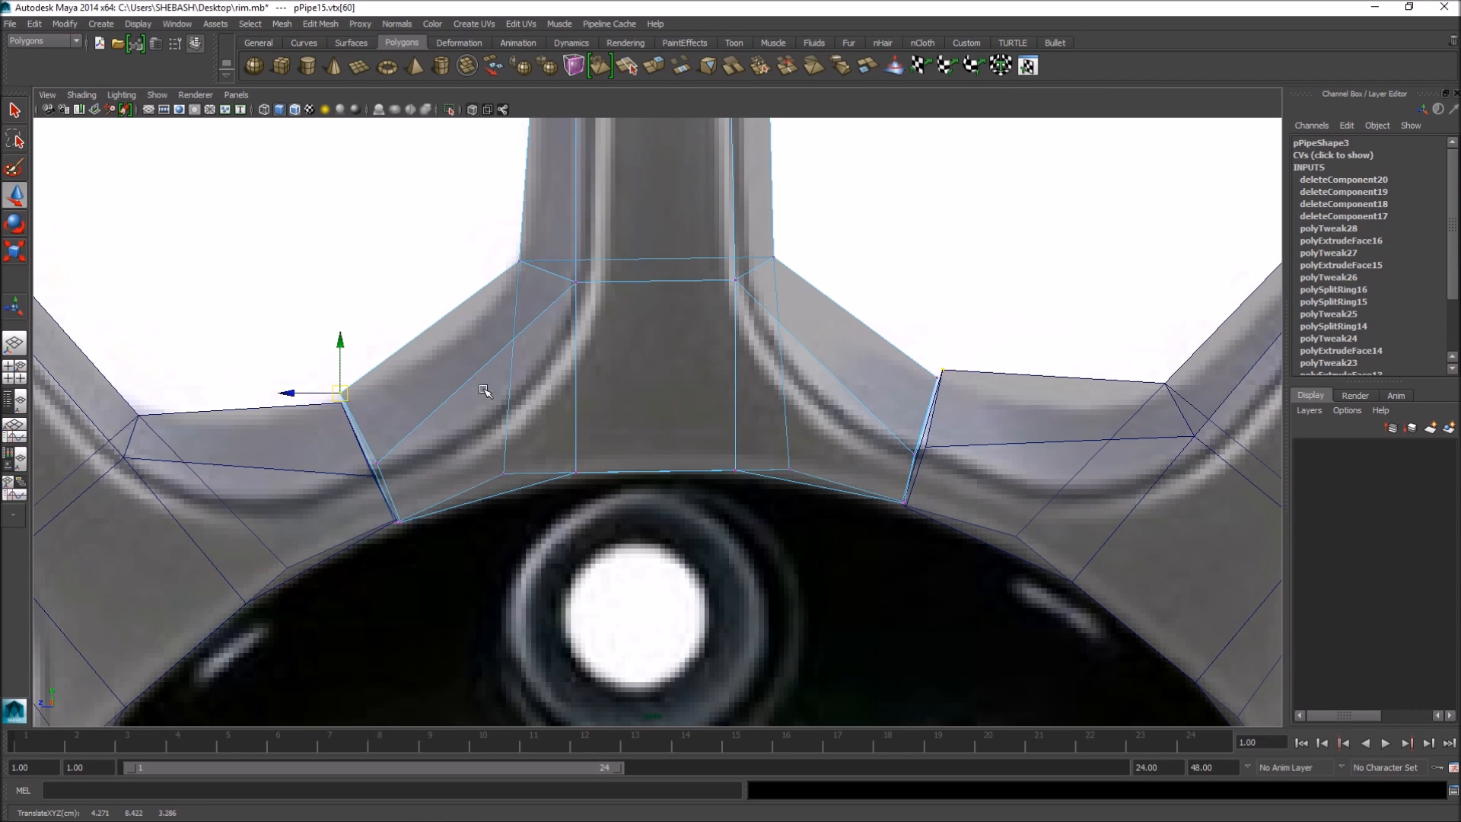
- Reposition the upper end vertex of the left wing onto the matching corner of the neighbouring spoke
scroll(760, 418, "down", 5)
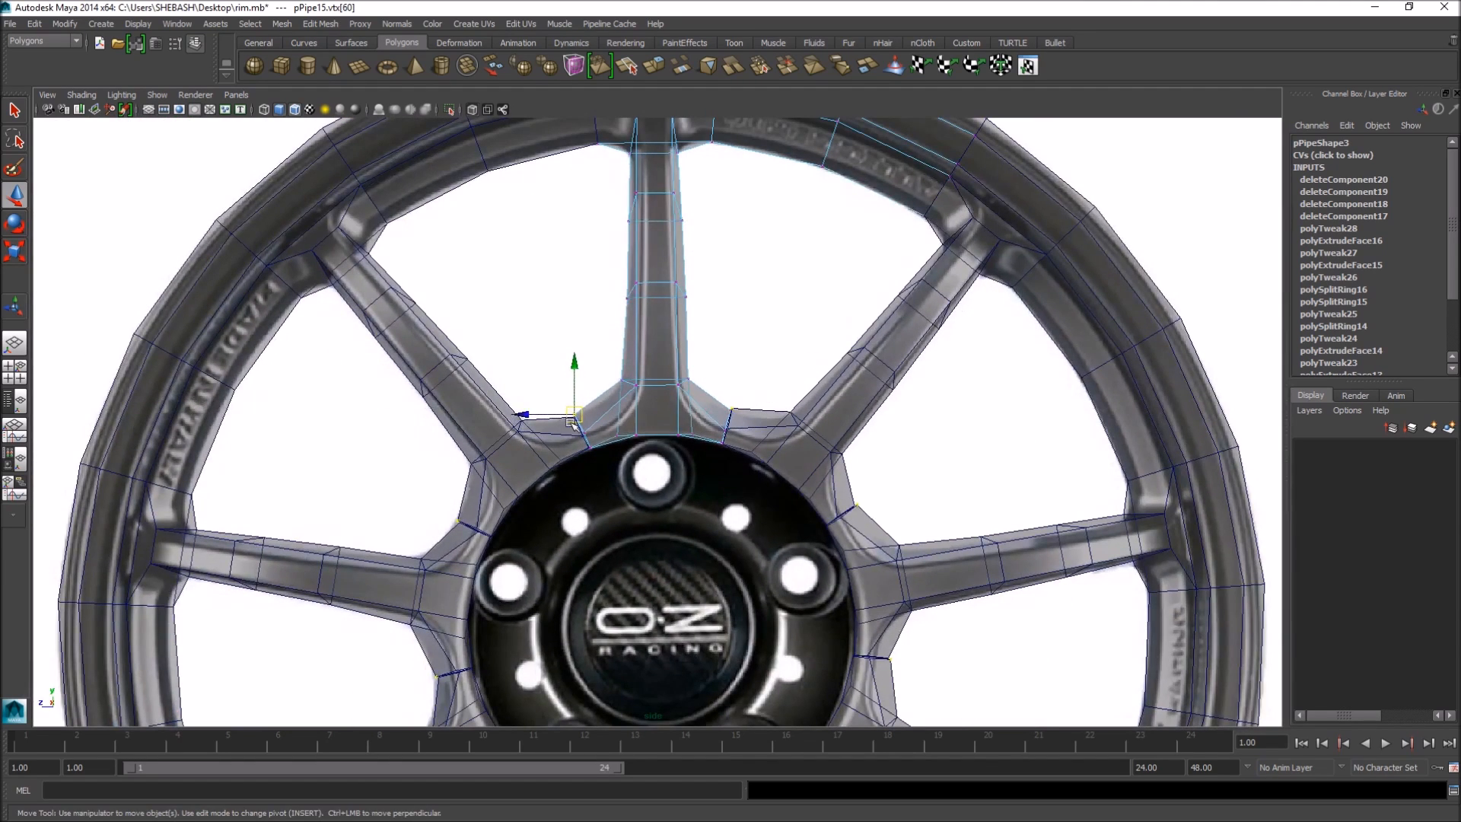
mouse_move(572, 420)
left_mouse_down()
mouse_move(519, 335)
mouse_move(576, 427)
left_mouse_up()
scroll(503, 446, "up", 6)
scroll(483, 453, "up", 5)
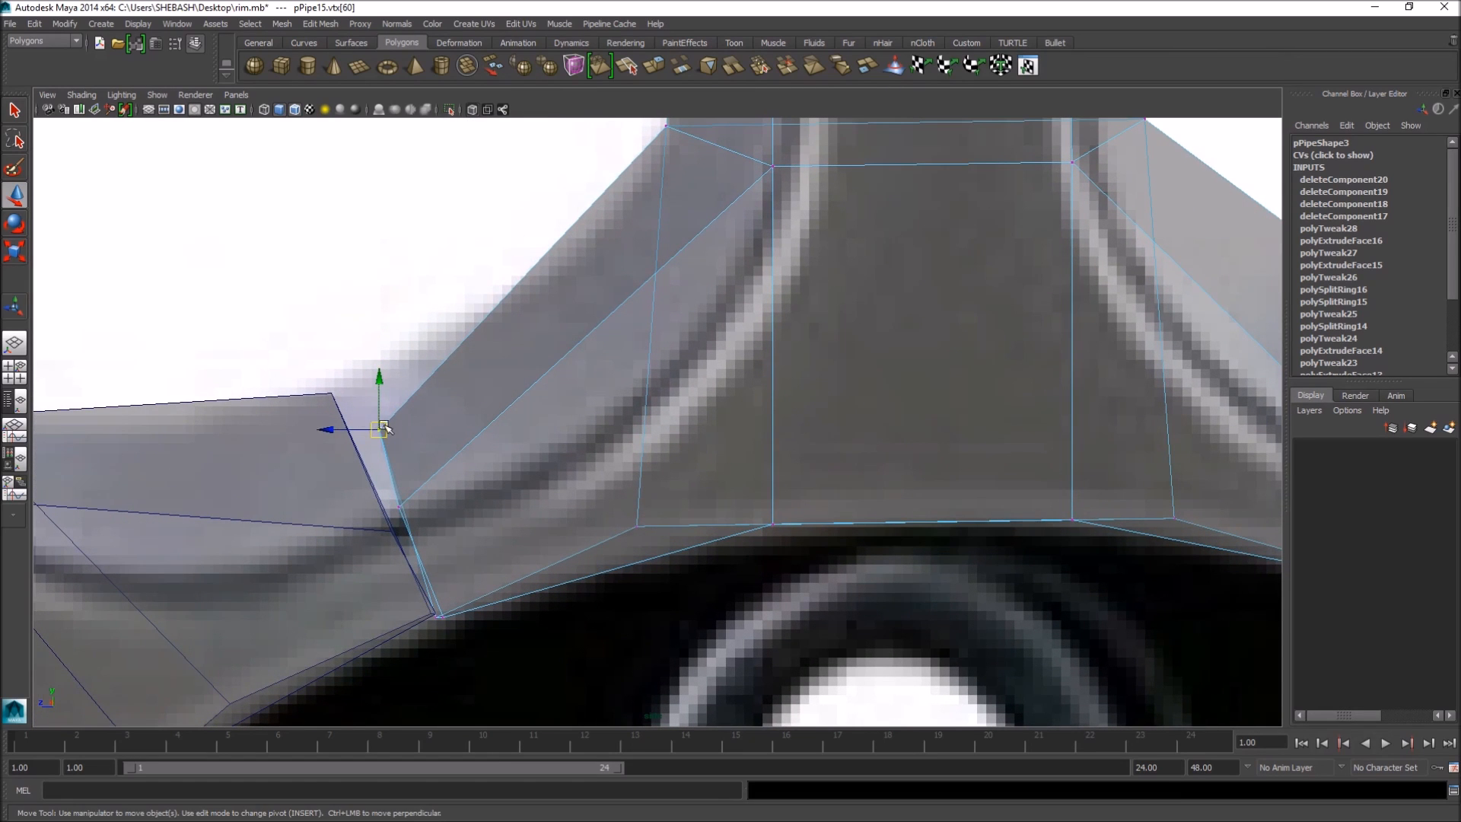
left_click_drag(385, 429, 342, 391)
- Align the middle and lower end vertices of the left wing with the neighbouring spoke's edge to close the gap
left_click(399, 508)
left_click_drag(393, 507, 391, 526)
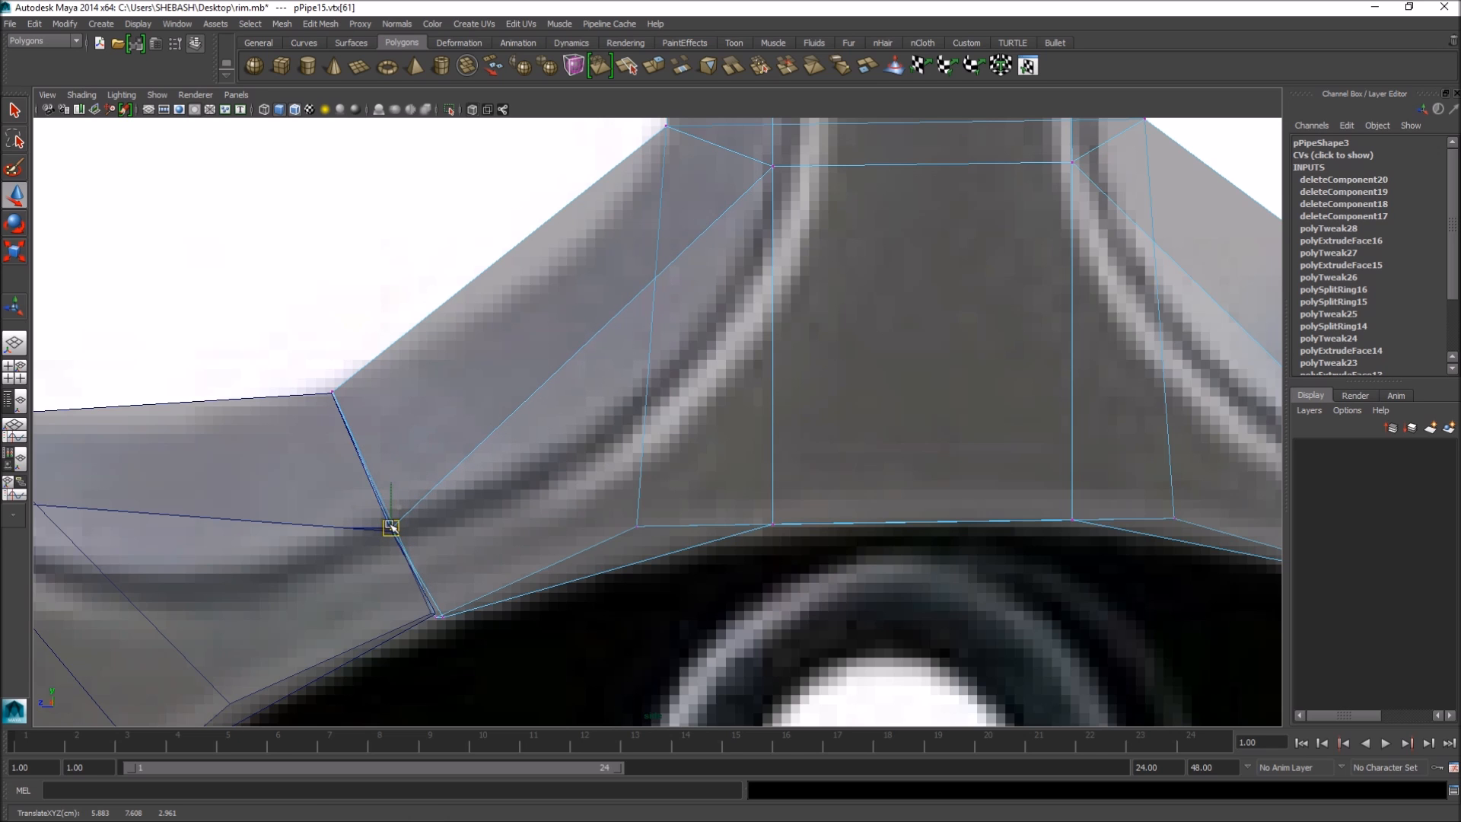
left_click_drag(426, 601, 456, 628)
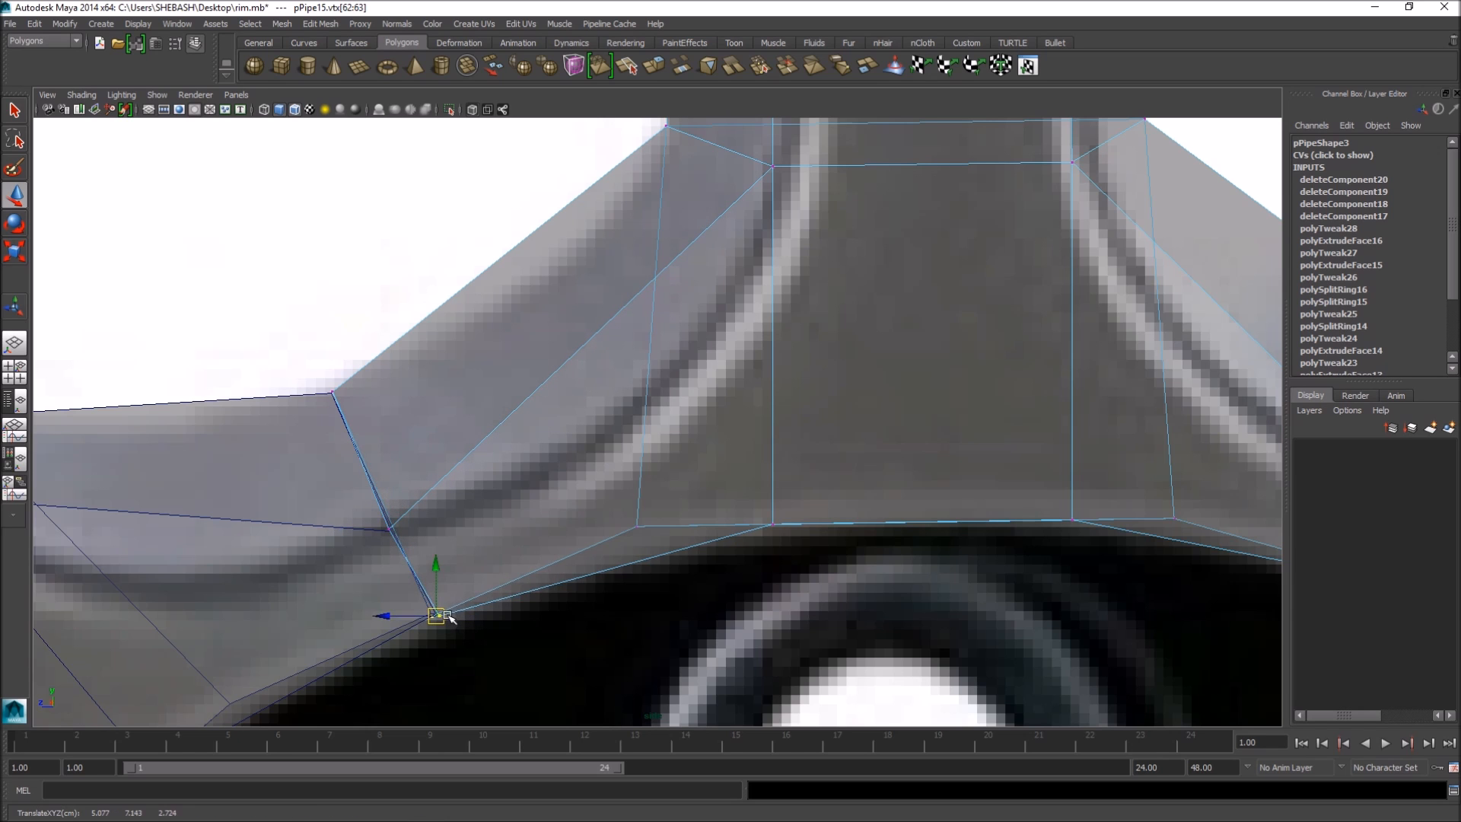
scroll(649, 586, "down", 10)
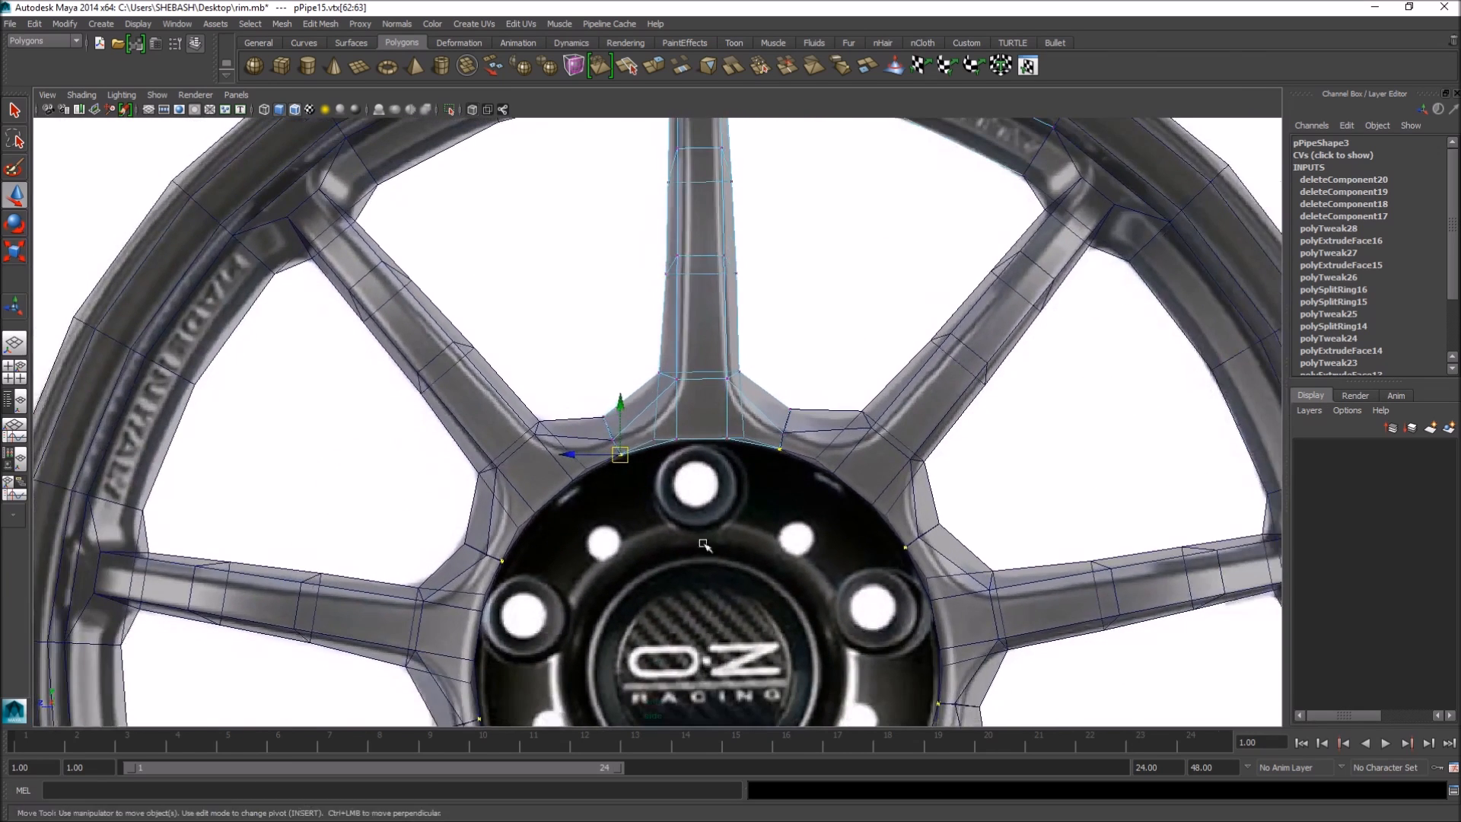
scroll(703, 545, "down", 5)
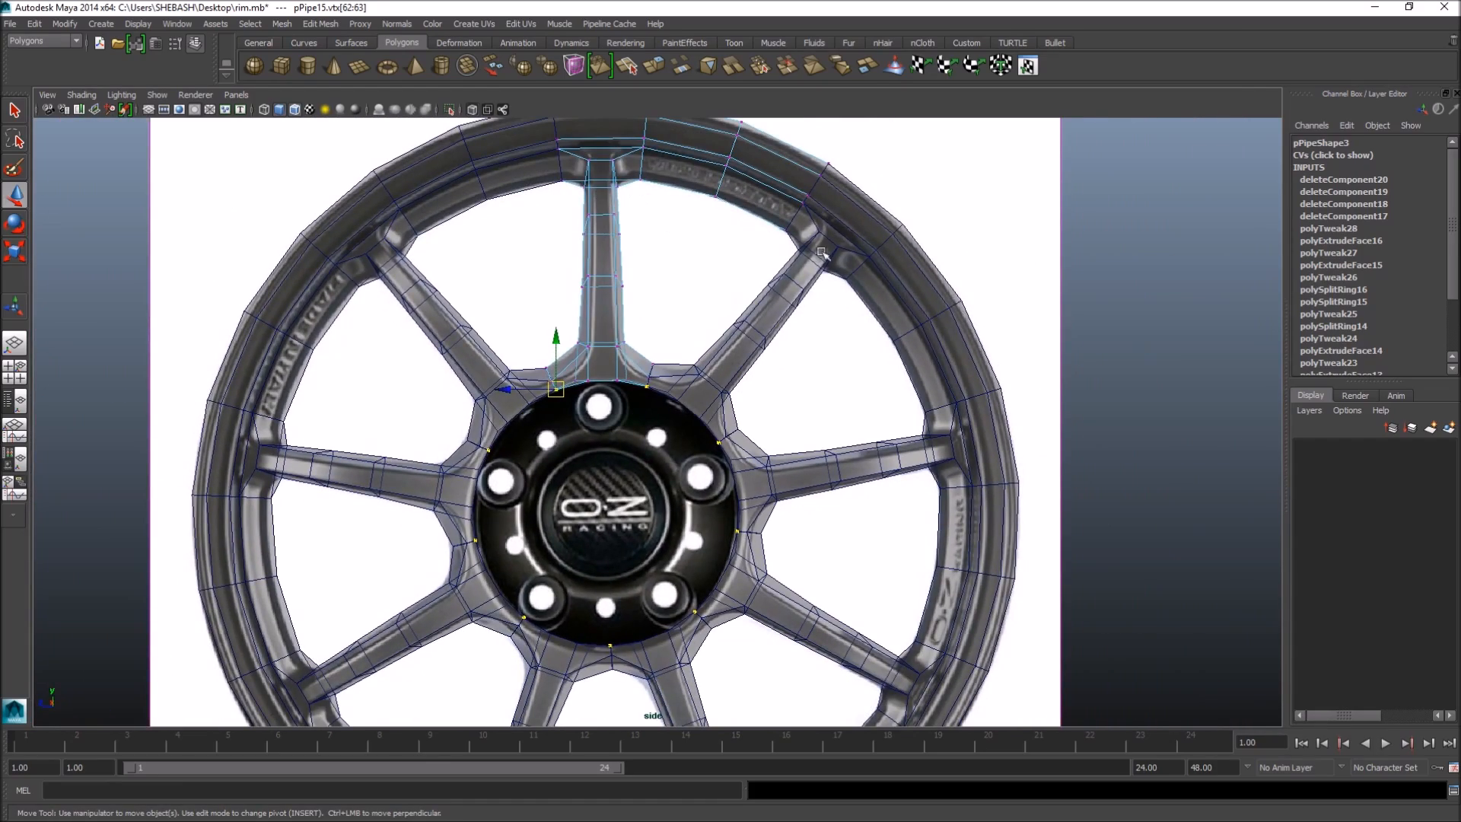
- Check the closed joints around the hub opening in the perspective and side views
key("space")
key("space")
left_click_drag(821, 251, 761, 468, "alt")
scroll(756, 474, "up", 5)
scroll(730, 491, "down", 5)
mouse_move(664, 495)
left_mouse_down("alt")
mouse_move(708, 503)
mouse_move(687, 502)
left_mouse_up("alt")
scroll(712, 441, "up", 3)
left_click_drag(584, 290, 552, 262, "alt")
key("space")
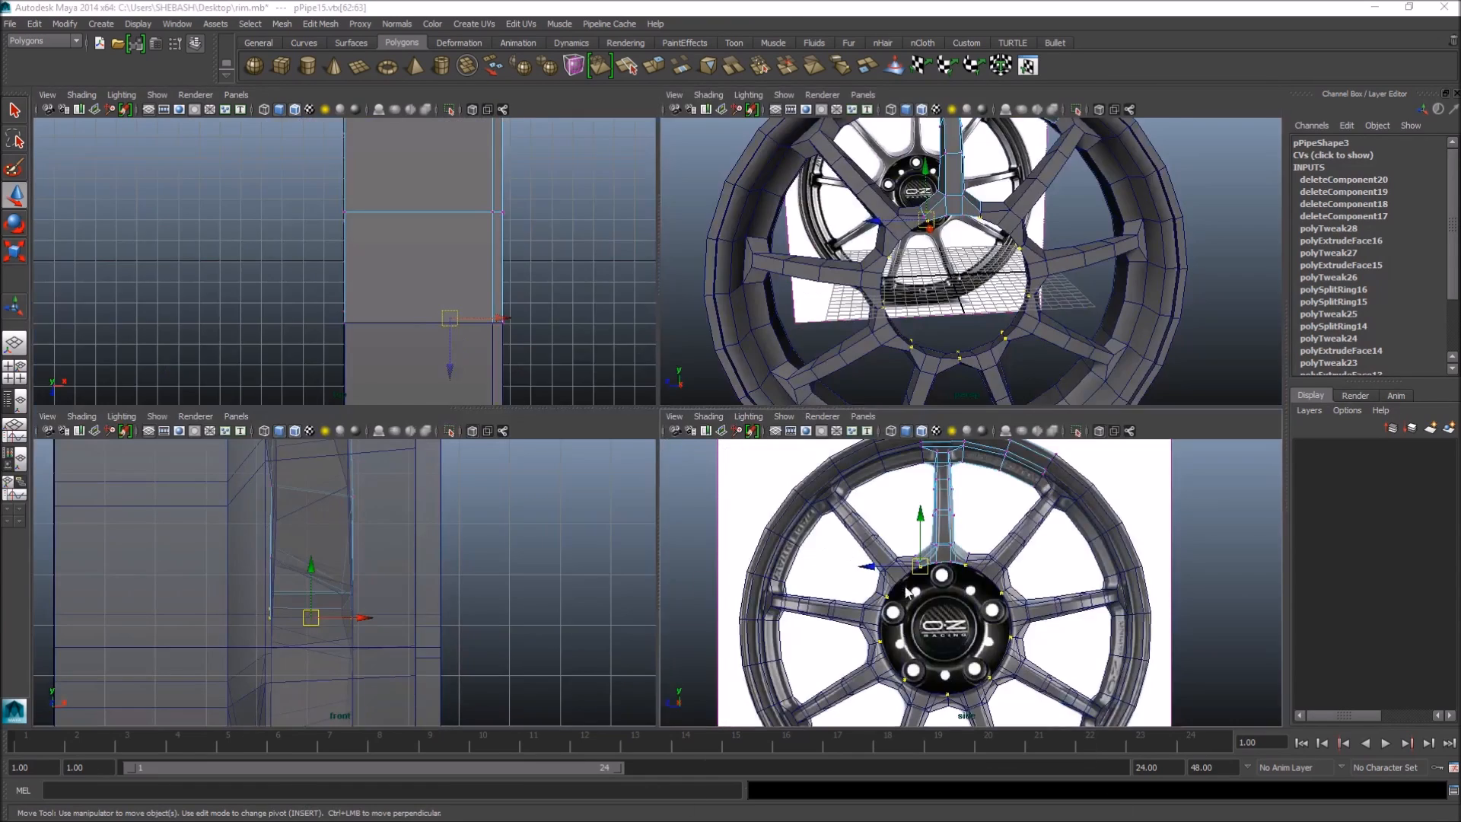
key("space")
scroll(654, 504, "up", 4)
middle_click_drag(655, 504, 626, 402, "alt")
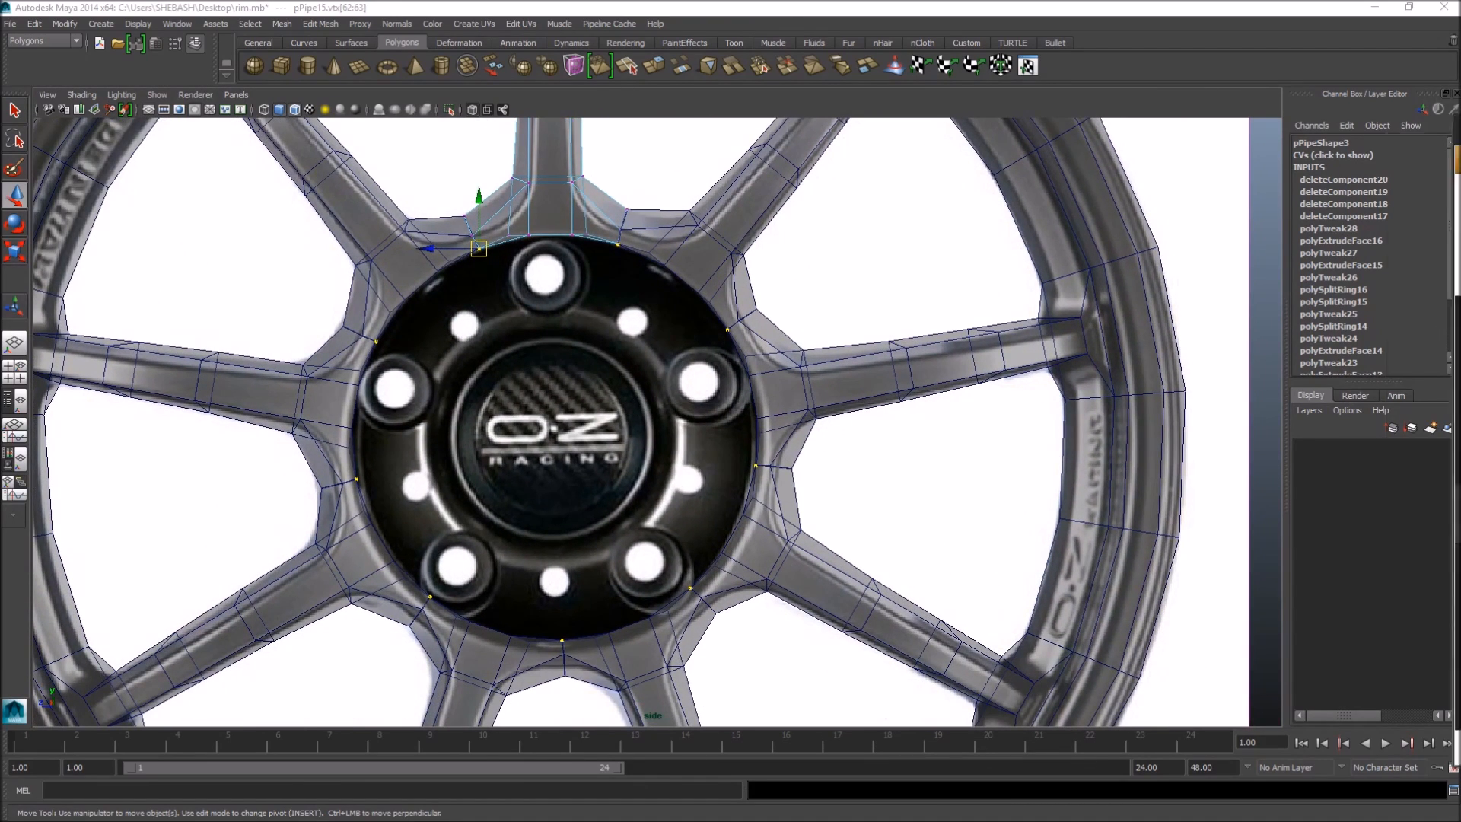
- Switch to the browser to examine the OZ Alleggerita HLT wheel photo, and move its window out of the way
key("alt+Tab")
left_click_drag(681, 143, 697, 149)
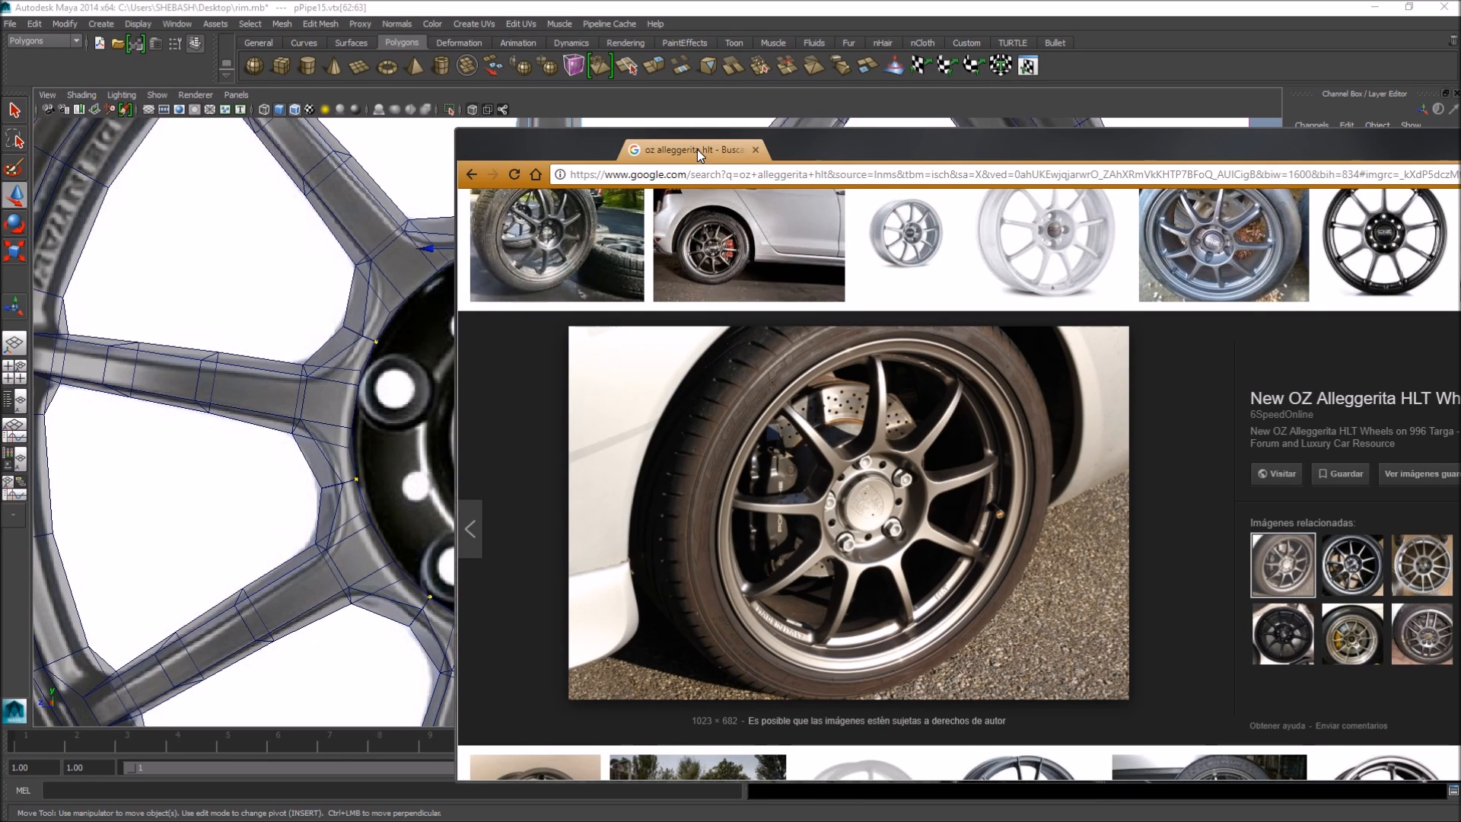
left_click_drag(697, 149, 1460, 232)
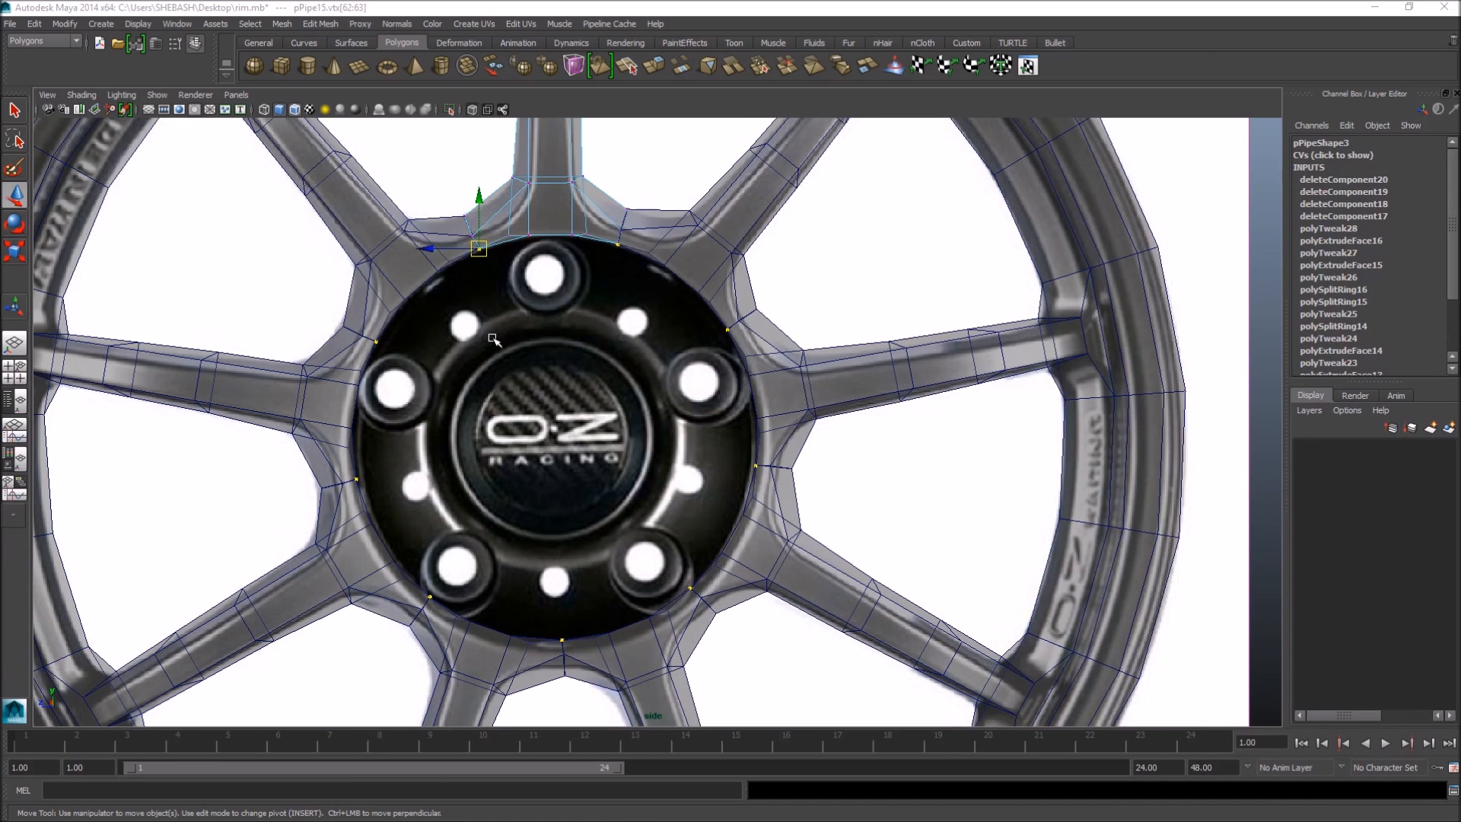
- Return to object selection and compare the spoke bases with the hub in the reference image
right_click_drag(556, 246, 573, 207)
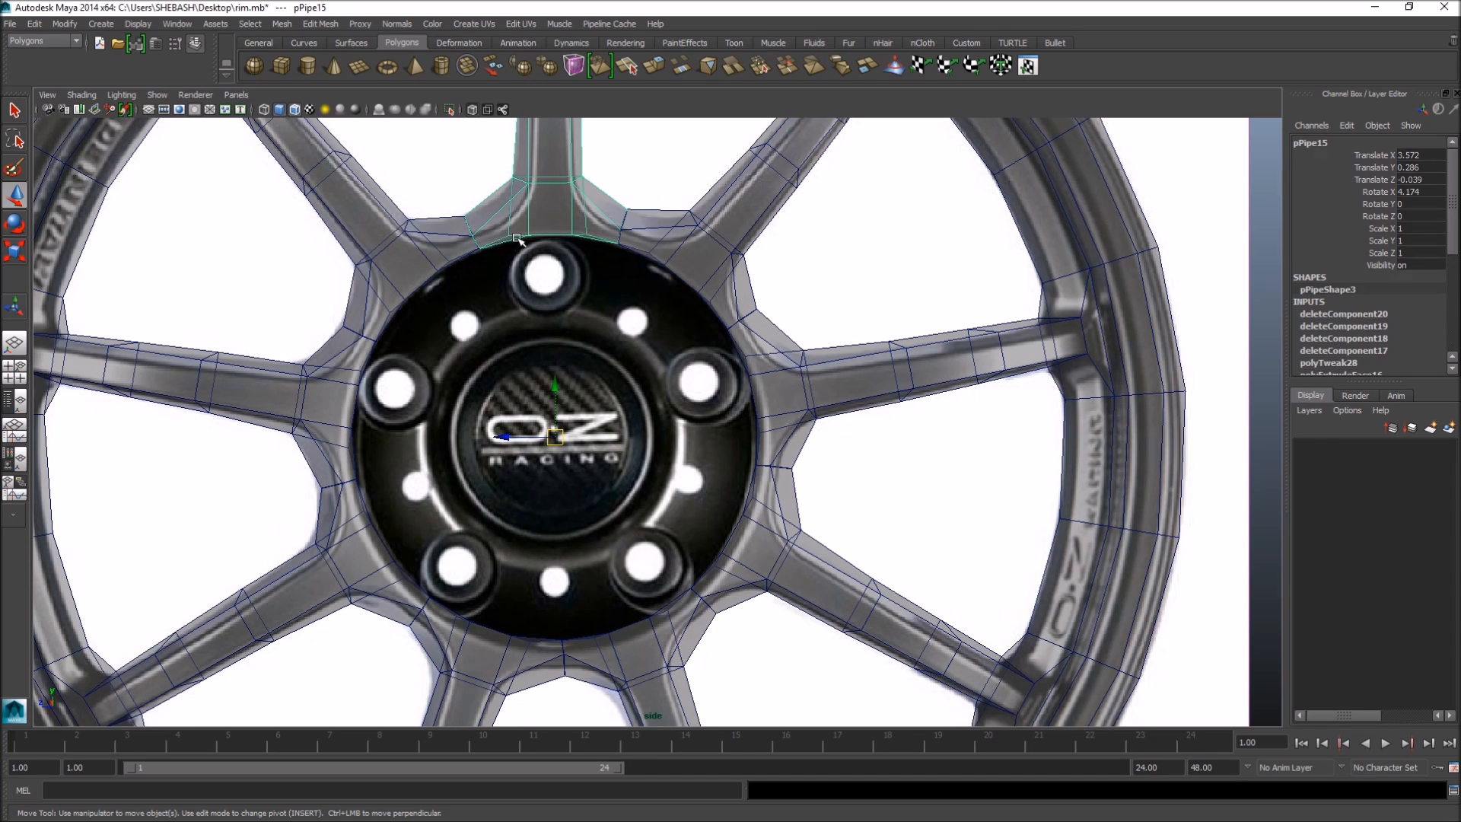
key("space")
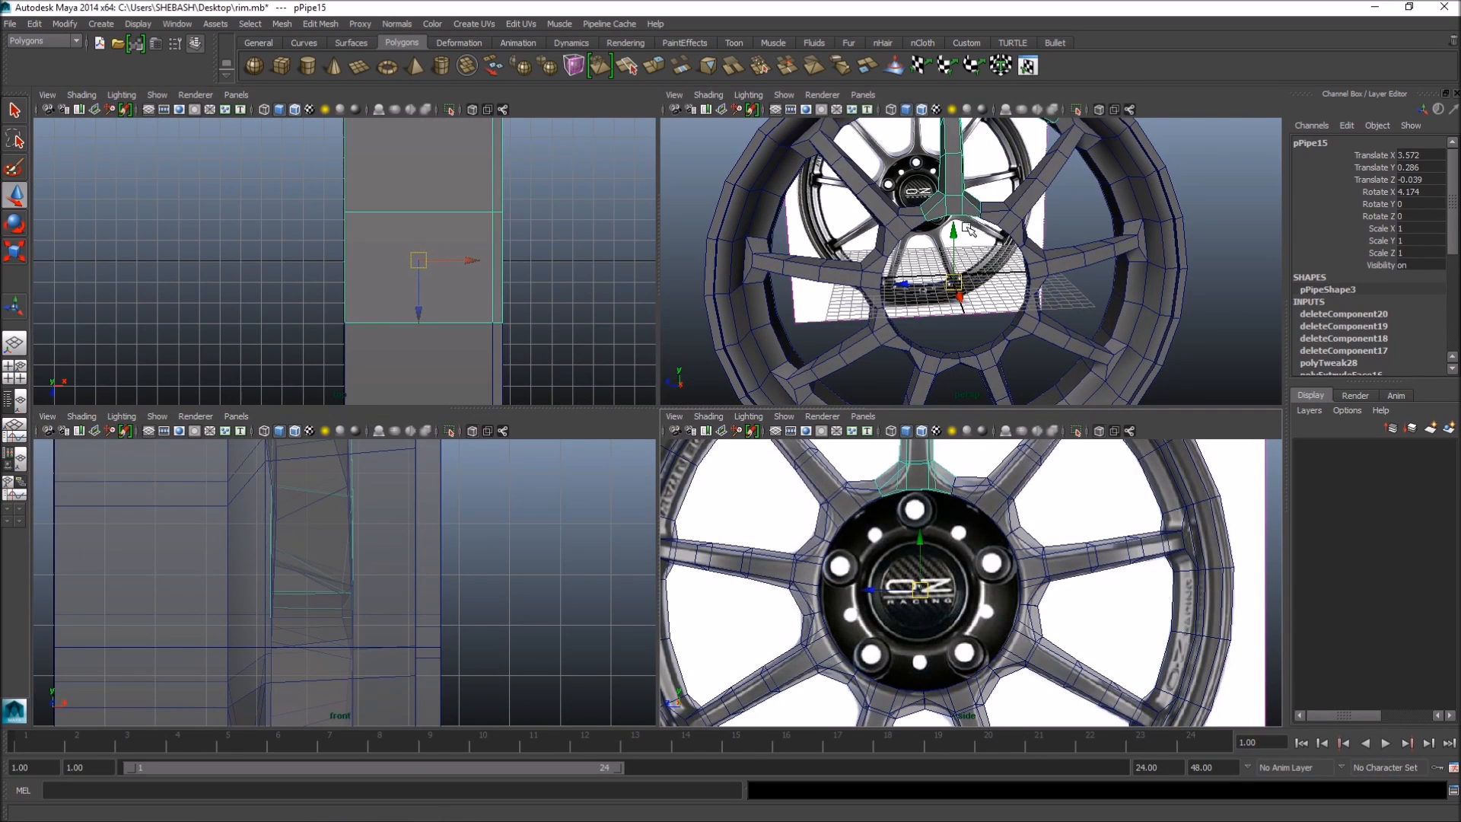
key("space")
left_click_drag(794, 384, 700, 392, "alt")
scroll(666, 350, "up", 2)
key("q")
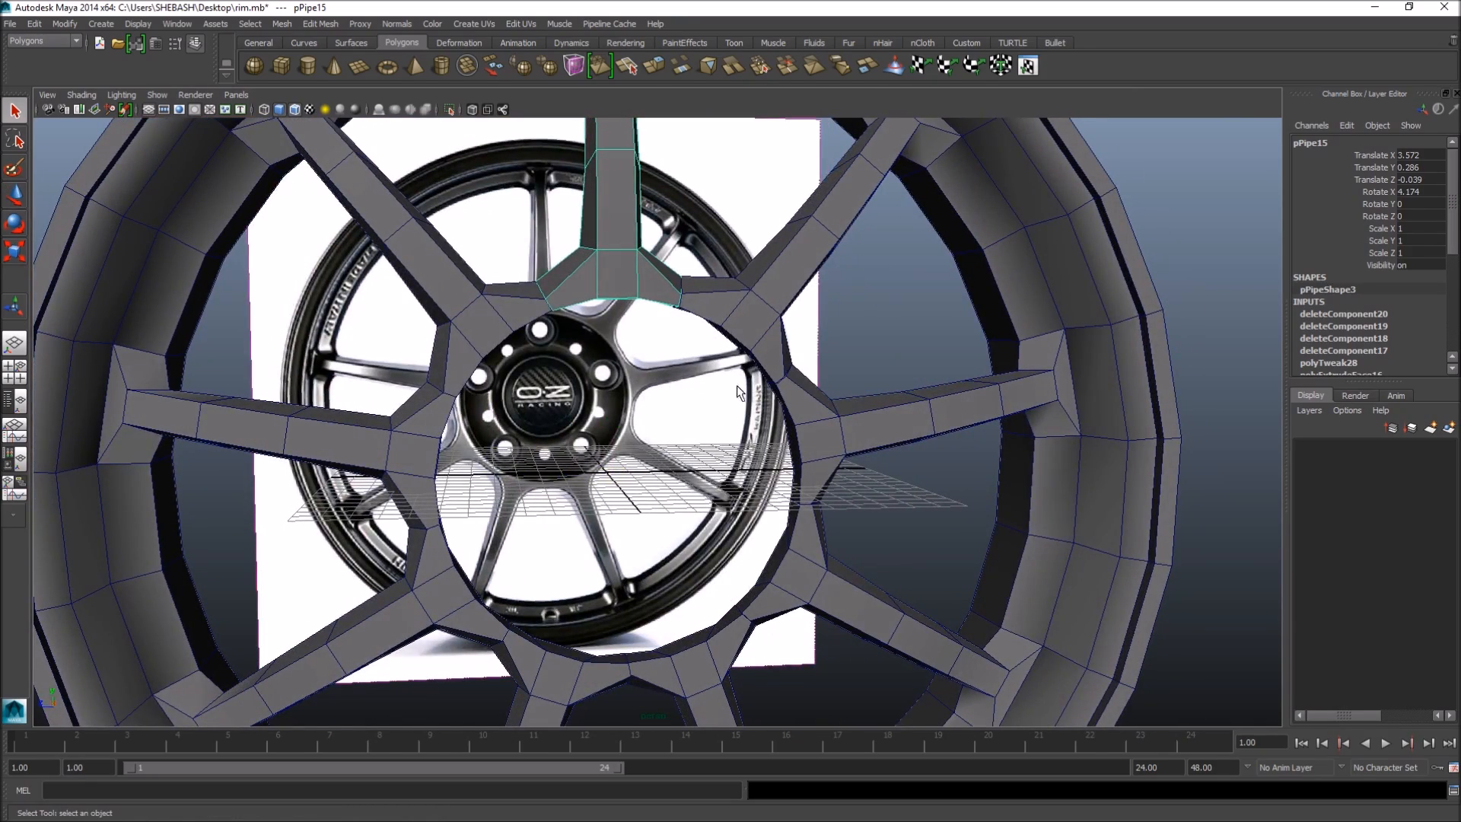
left_click_drag(777, 393, 742, 365, "alt")
key("space")
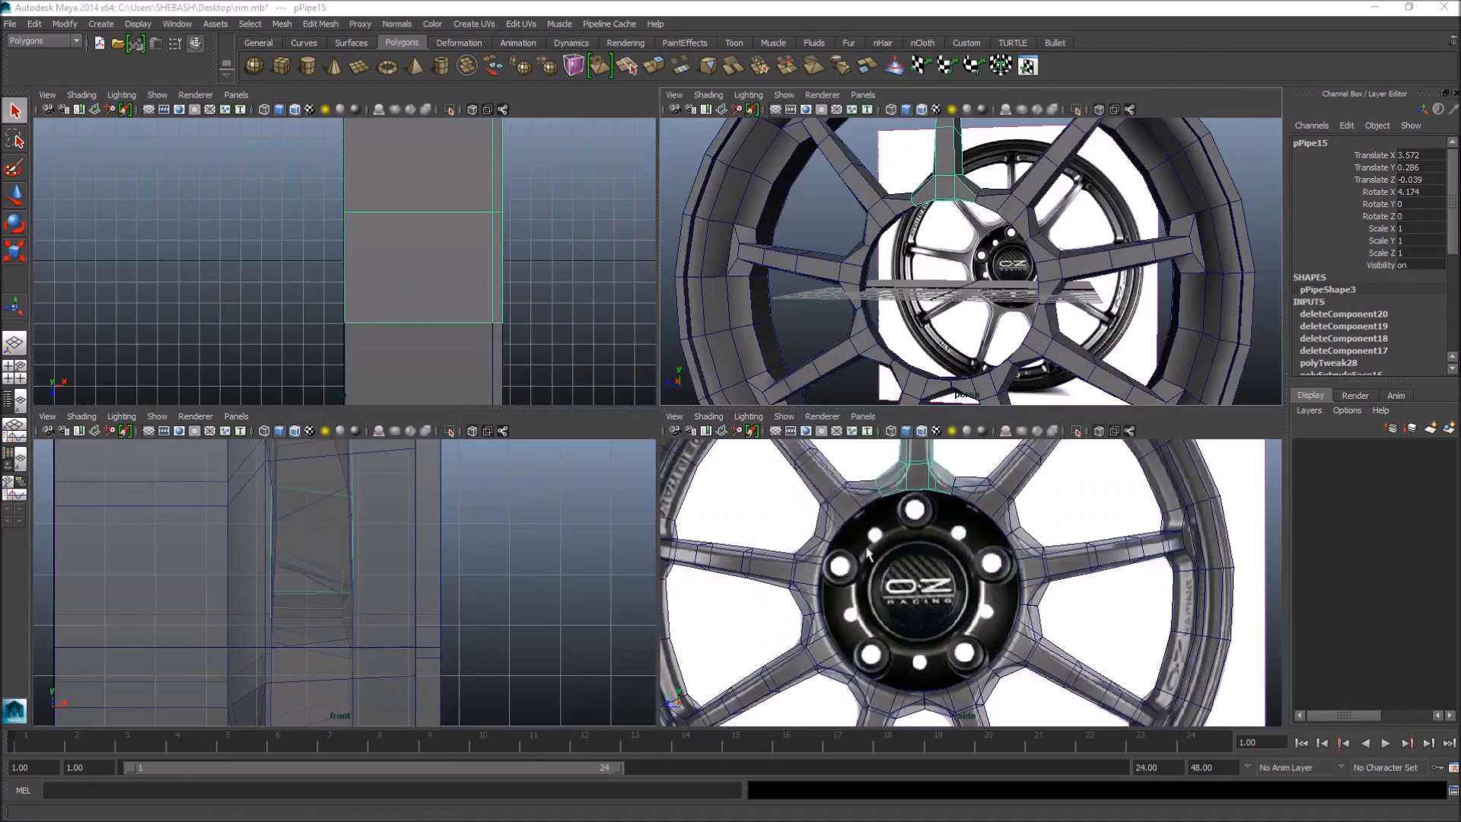
key("space")
right_click_drag(597, 409, 812, 418, "alt")
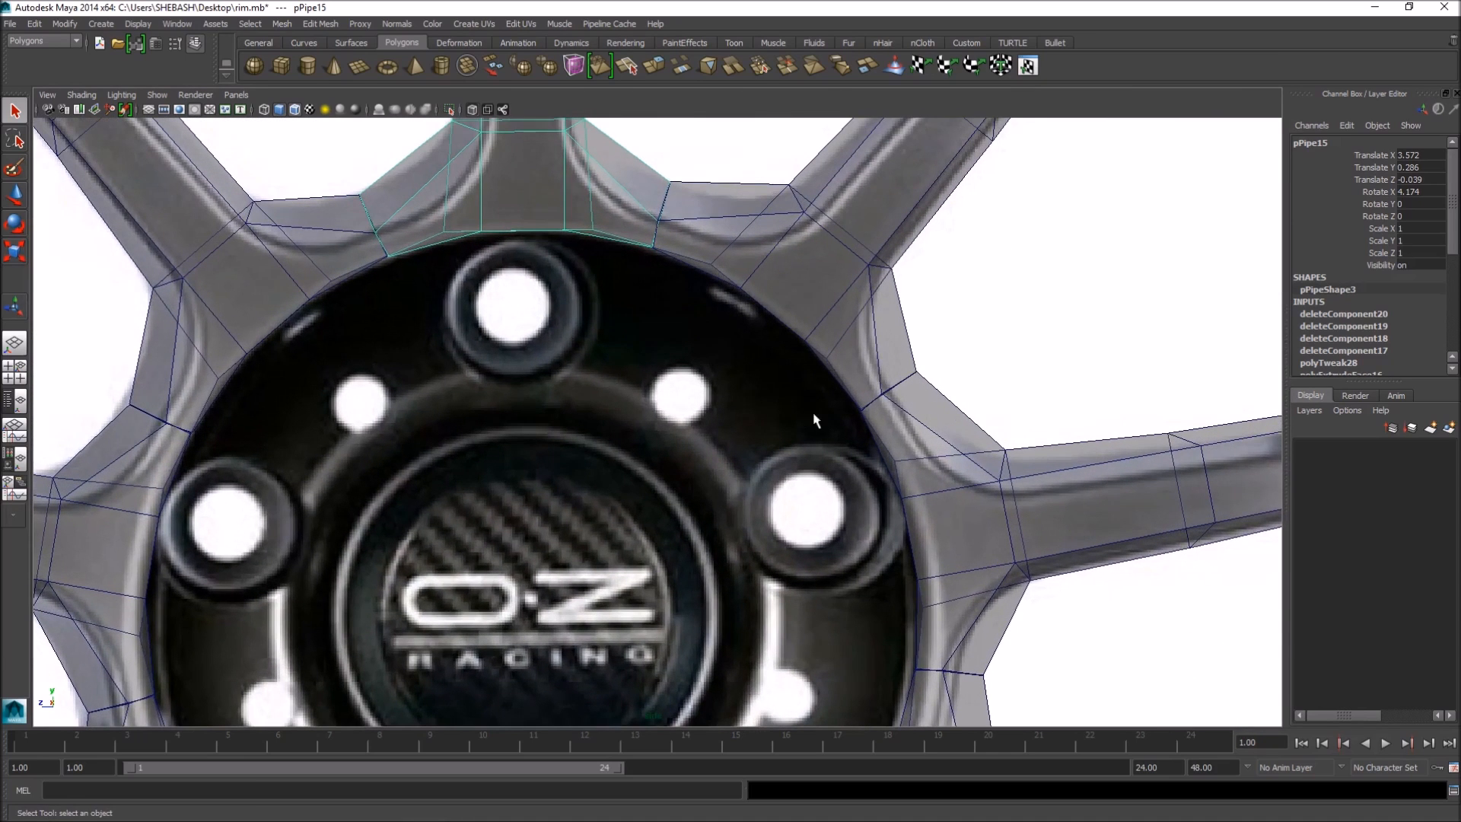
right_click_drag(846, 408, 811, 405, "alt")
scroll(538, 434, "up", 1)
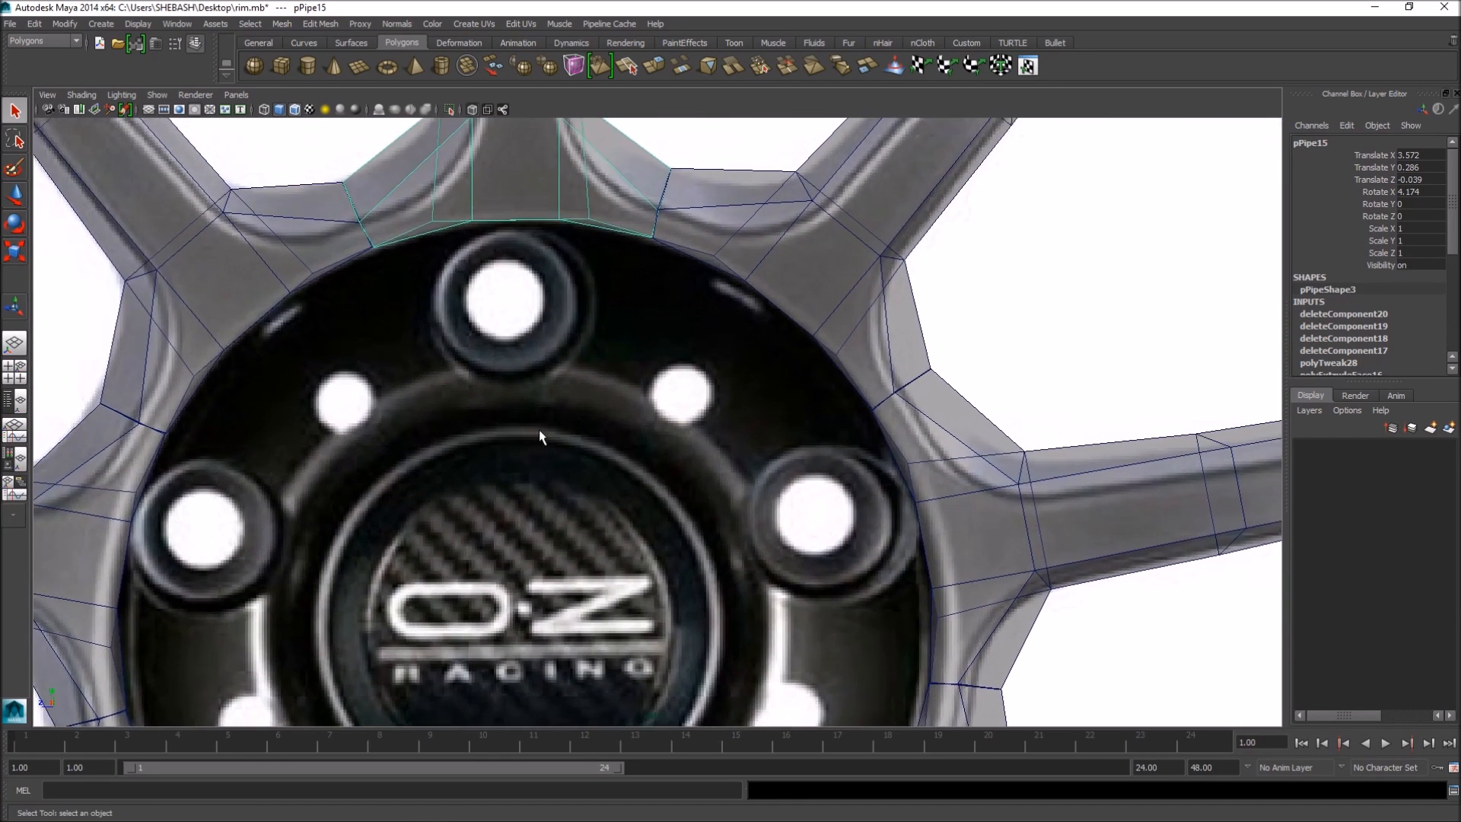
scroll(675, 424, "up", 1)
scroll(696, 415, "up", 1)
scroll(874, 378, "up", 2)
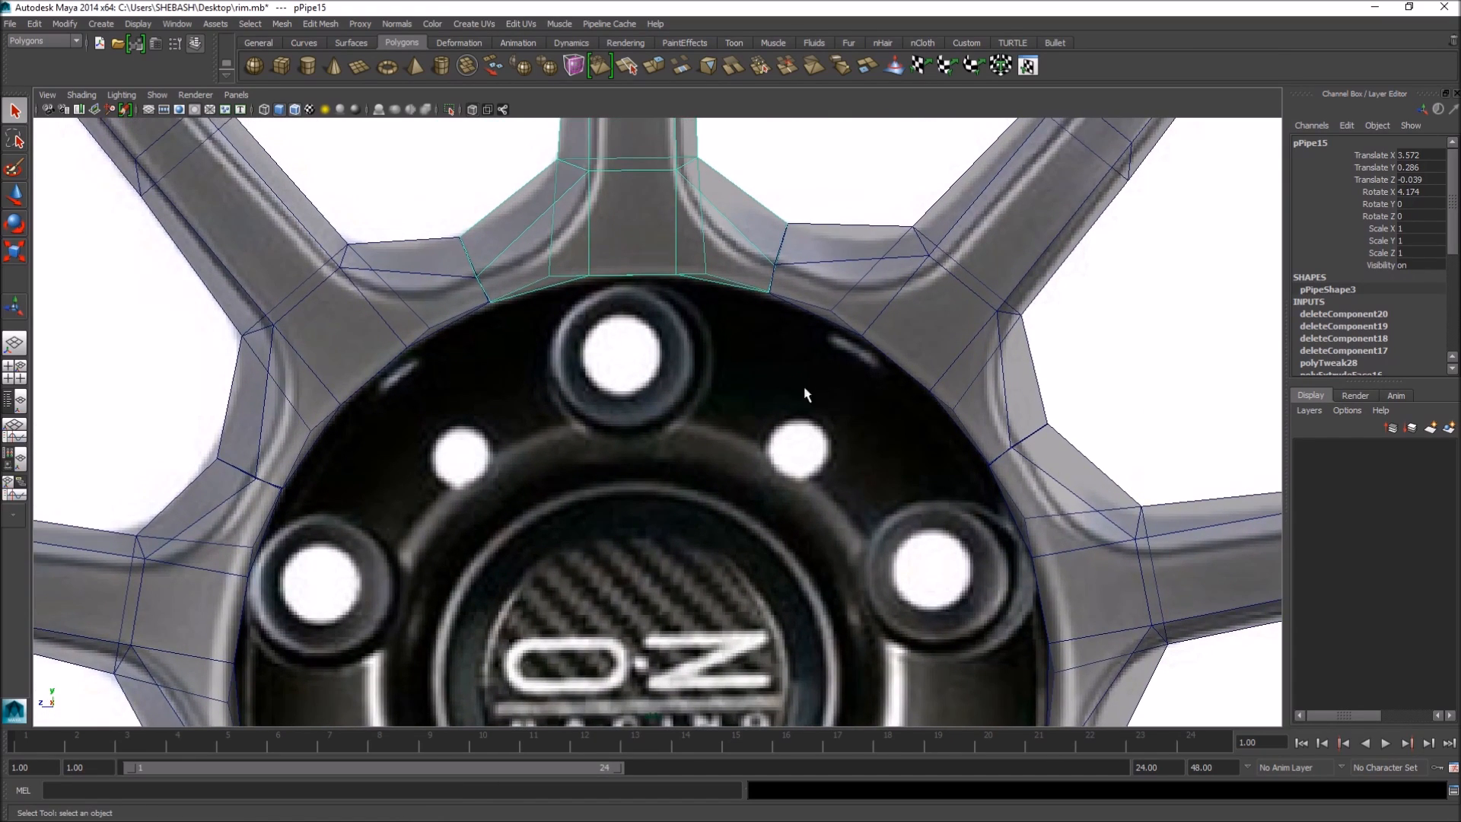
- Extrude the three inner faces at the top spoke's base inward to the rim of the center cap
key("space")
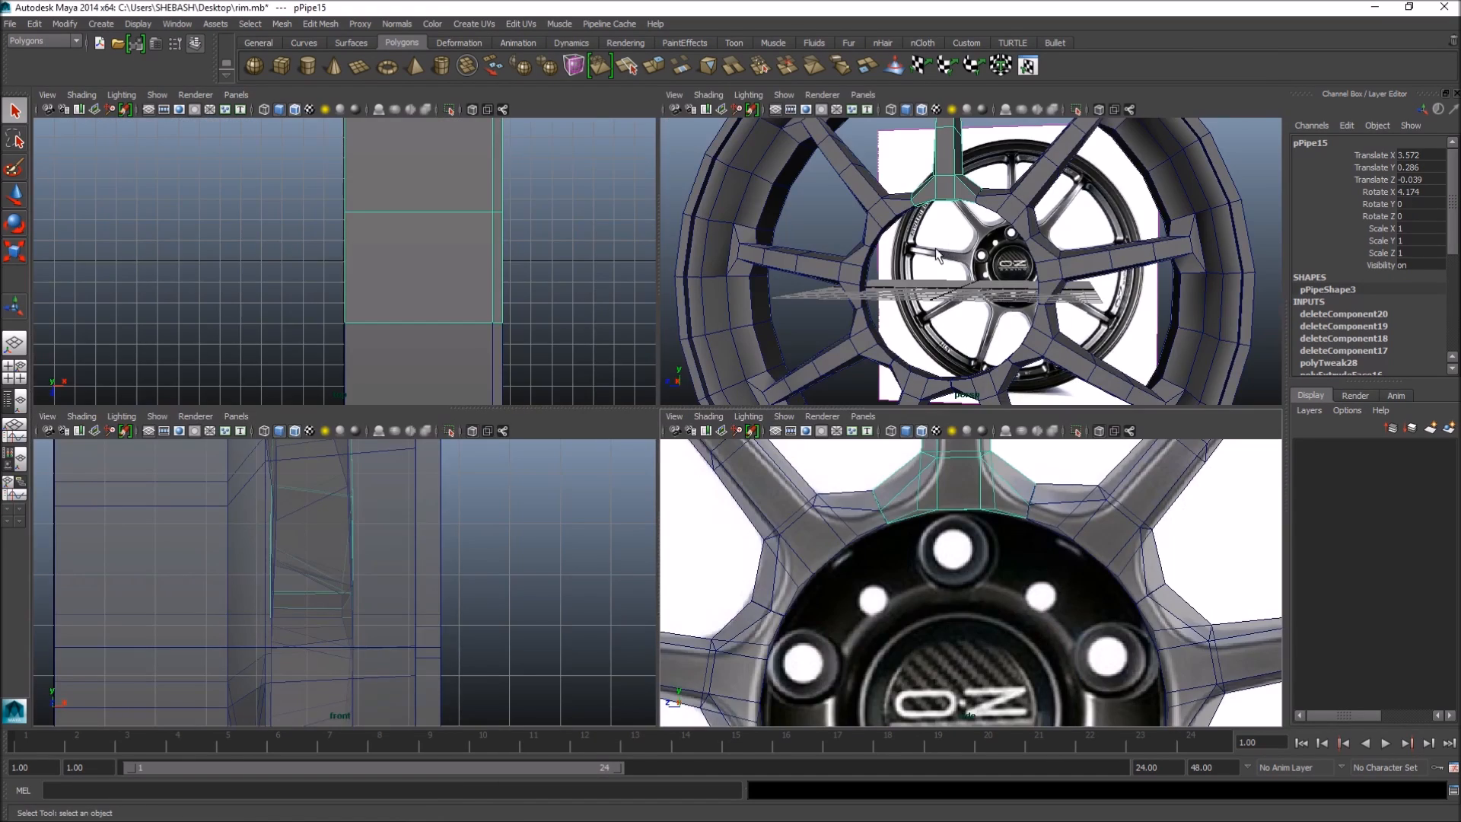
key("space")
left_click_drag(938, 256, 671, 272, "alt")
scroll(672, 272, "up", 3)
right_click_drag(617, 244, 616, 280)
left_click(539, 232)
left_click(600, 240, "shift")
left_click(675, 259, "shift")
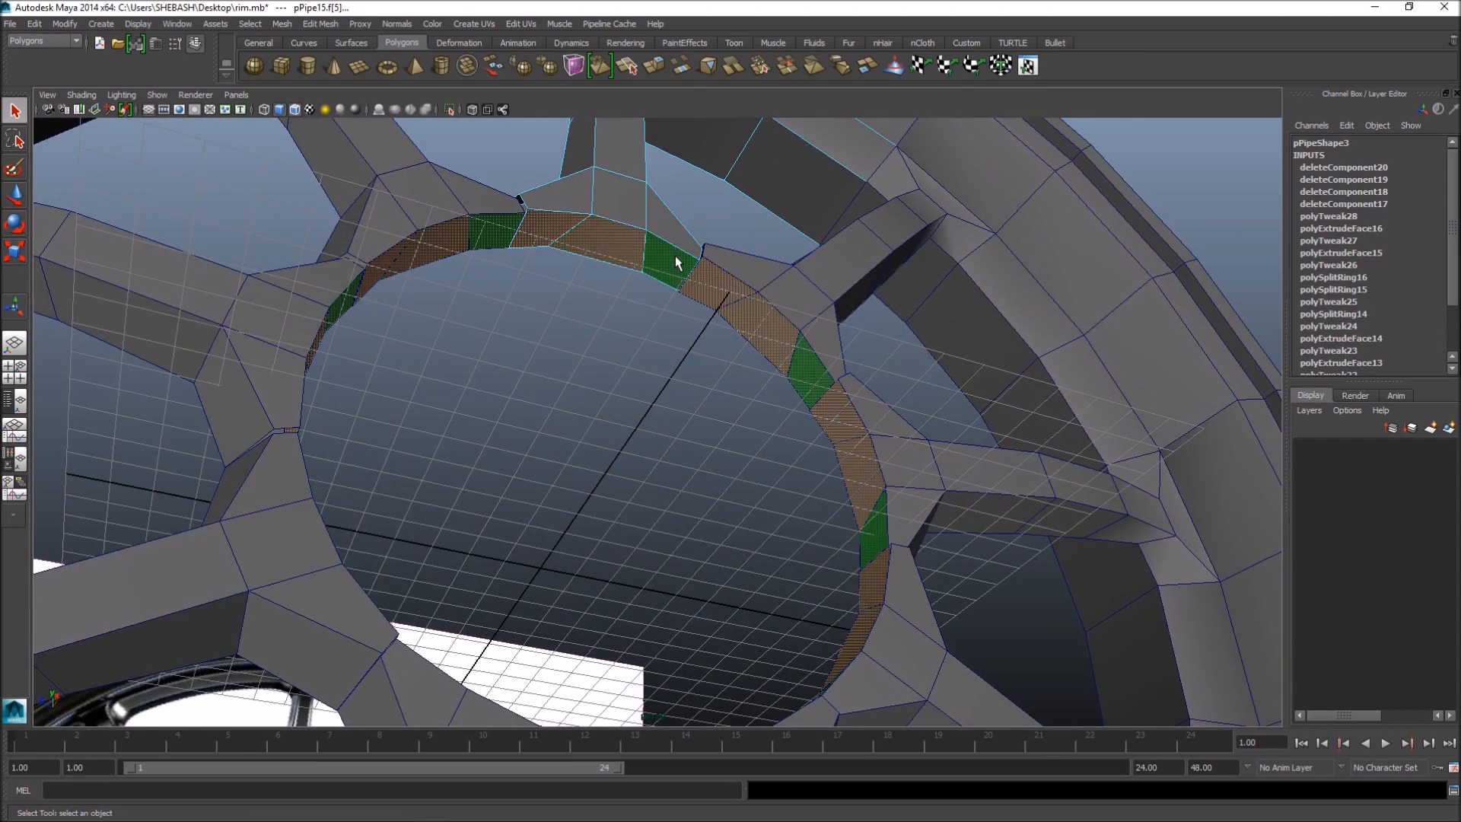
key("space")
key("space")
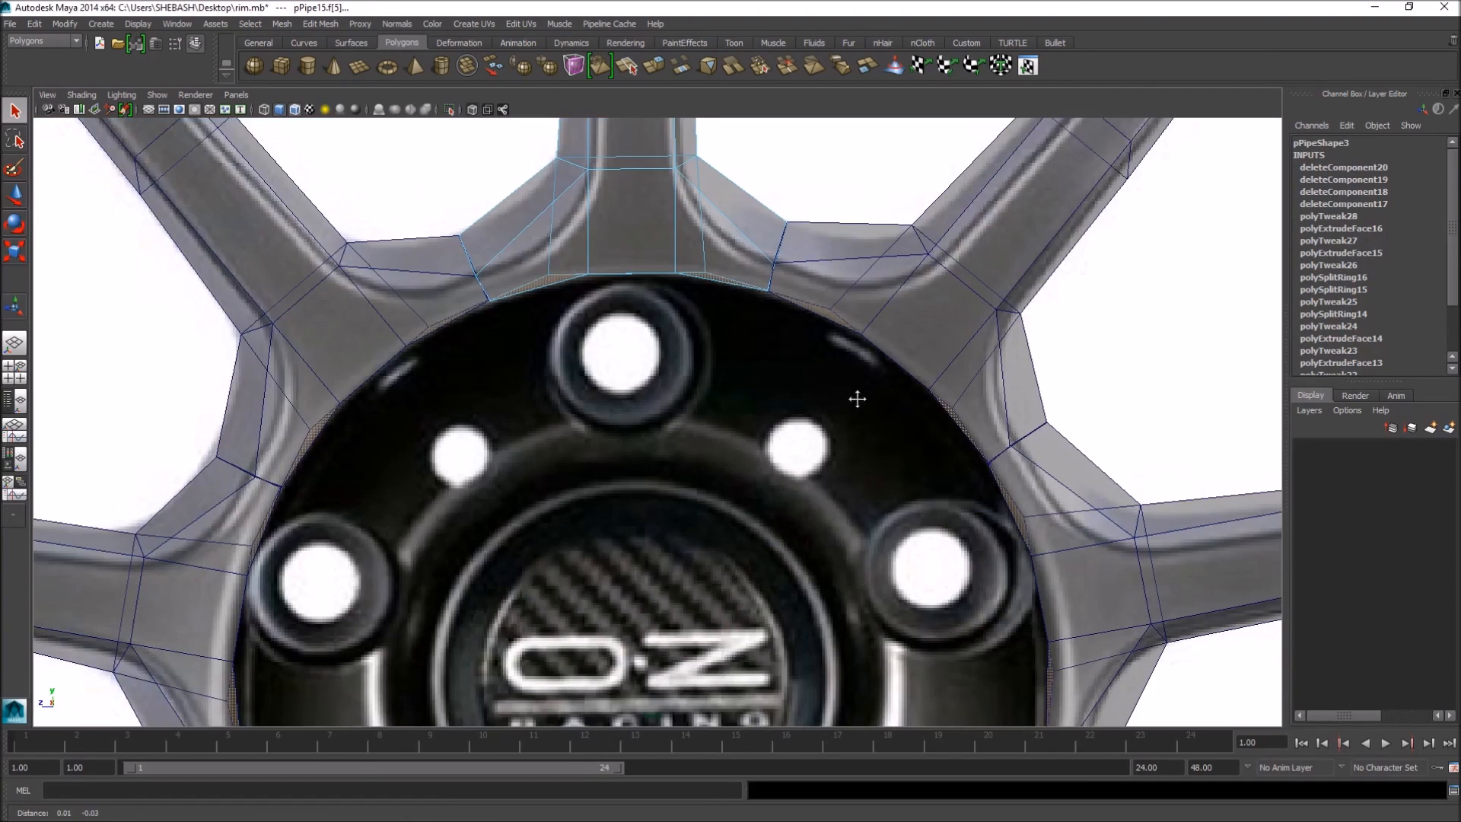
scroll(858, 398, "up", 2)
left_click(660, 67)
left_click_drag(617, 256, 622, 470)
key("q")
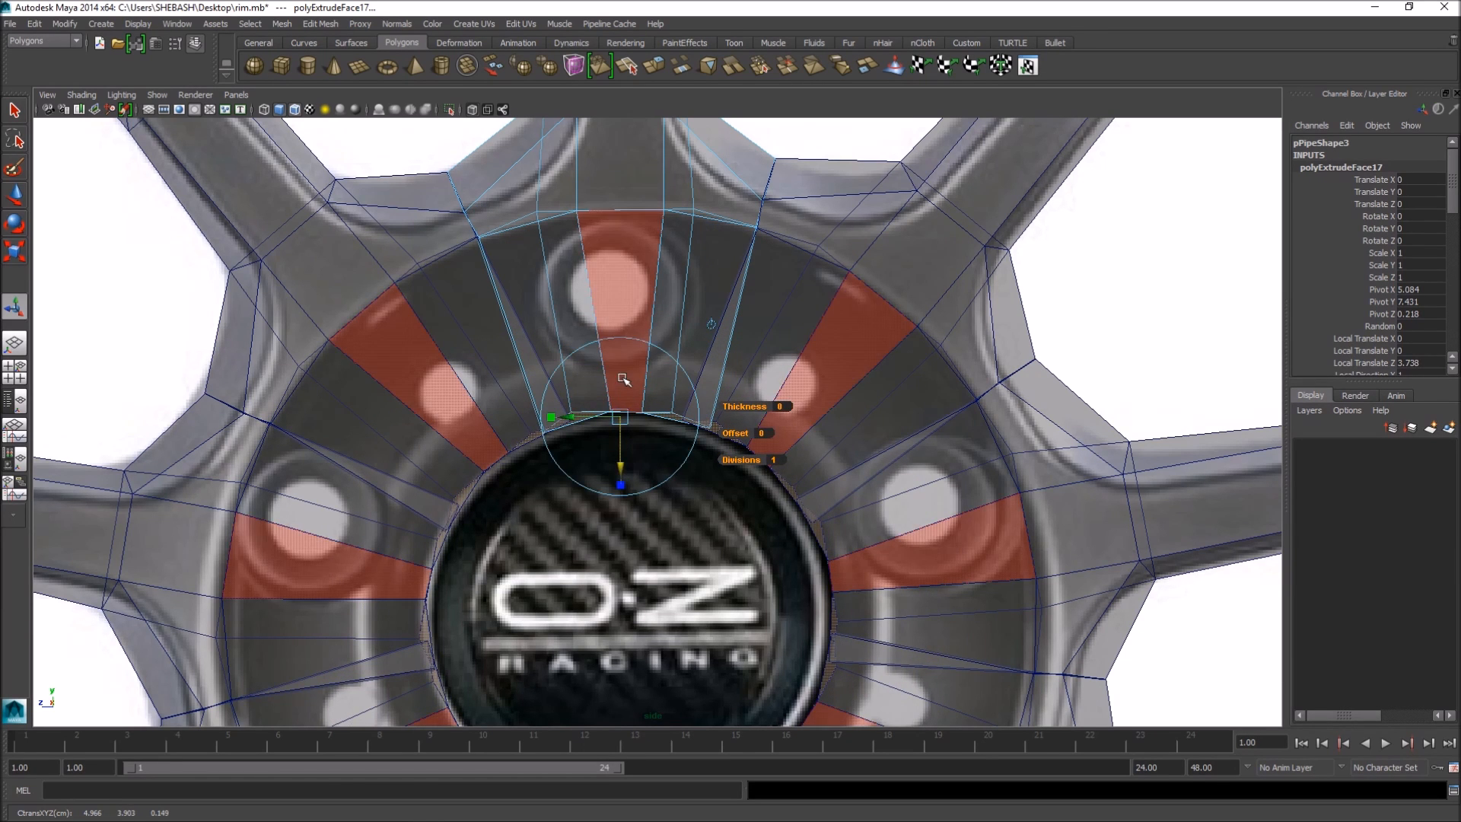
- Move the inner-edge vertices of the extruded hub segment to follow the circular edge of the center cap
right_click_drag(622, 377, 588, 369)
scroll(522, 379, "up", 5)
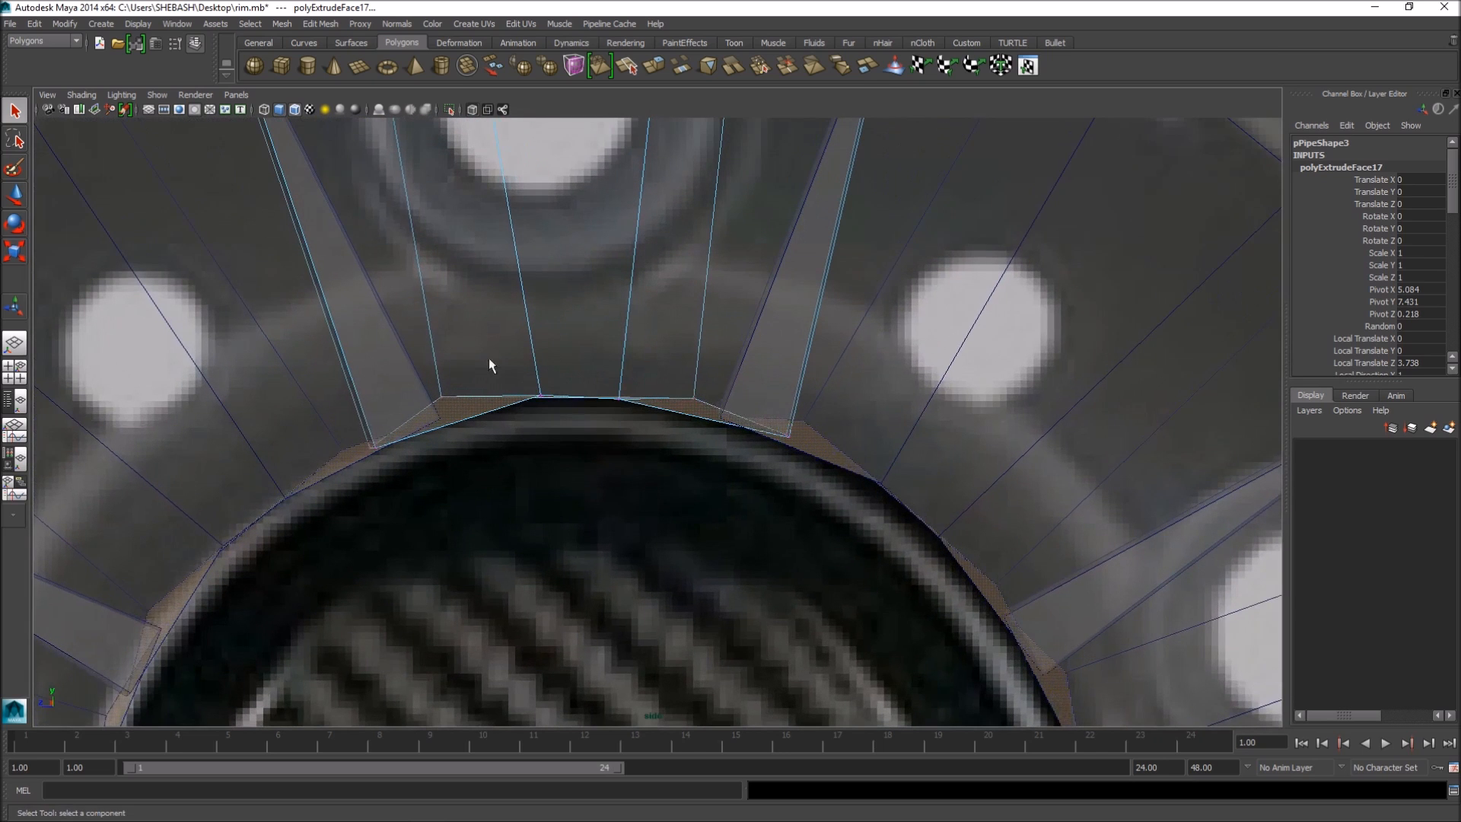
key("w")
left_click_drag(471, 425, 484, 410)
left_click_drag(323, 408, 396, 468)
left_click_drag(373, 448, 405, 442)
left_click_drag(764, 395, 748, 432)
left_click_drag(675, 377, 621, 398)
left_click_drag(478, 372, 512, 403)
scroll(698, 320, "down", 5)
scroll(615, 376, "up", 3)
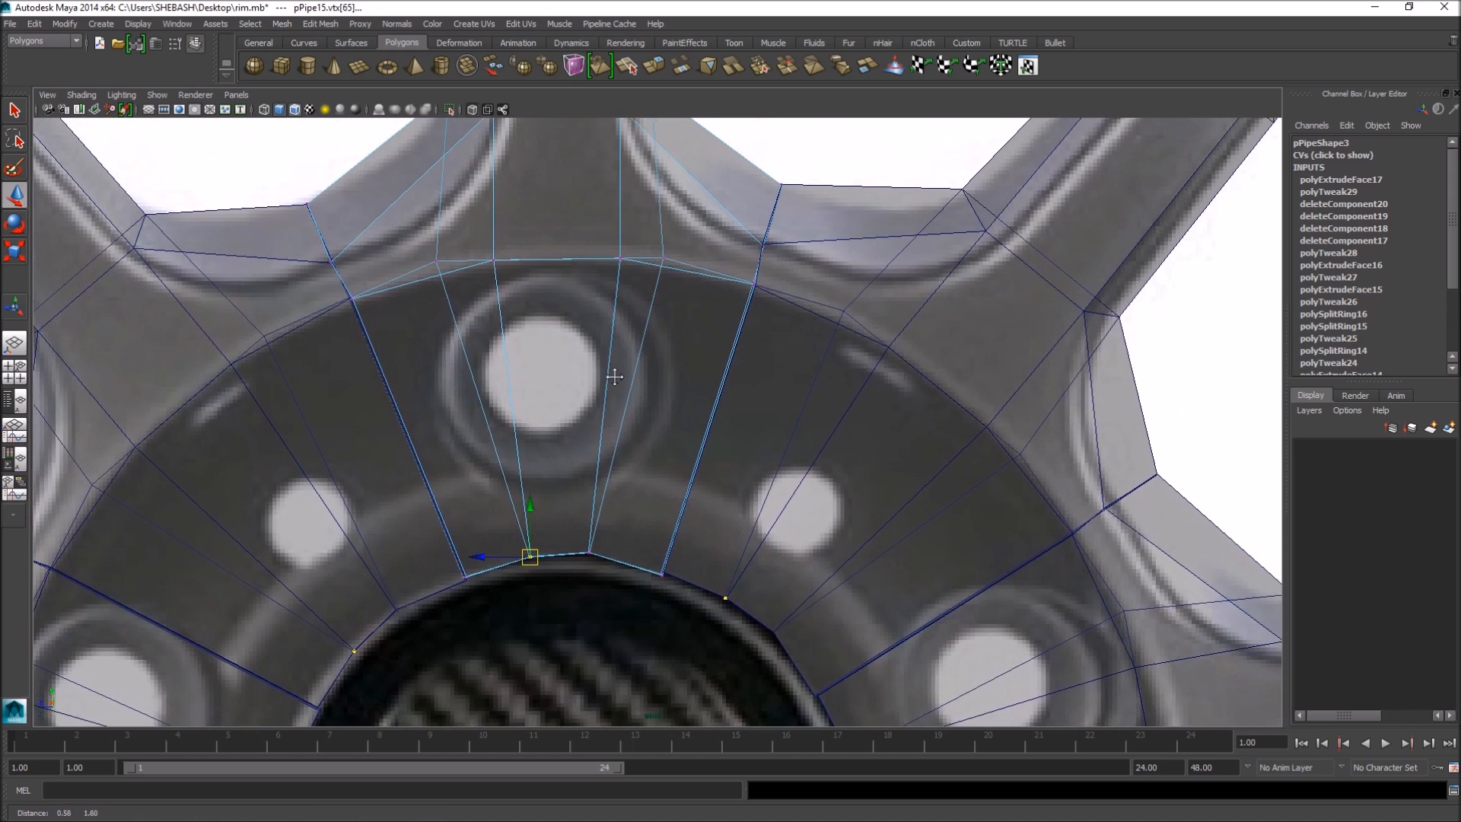
- Align the two offset vertices at the spoke's base with their matching vertices on the outer hub circle
middle_click_drag(645, 375, 643, 489, "alt")
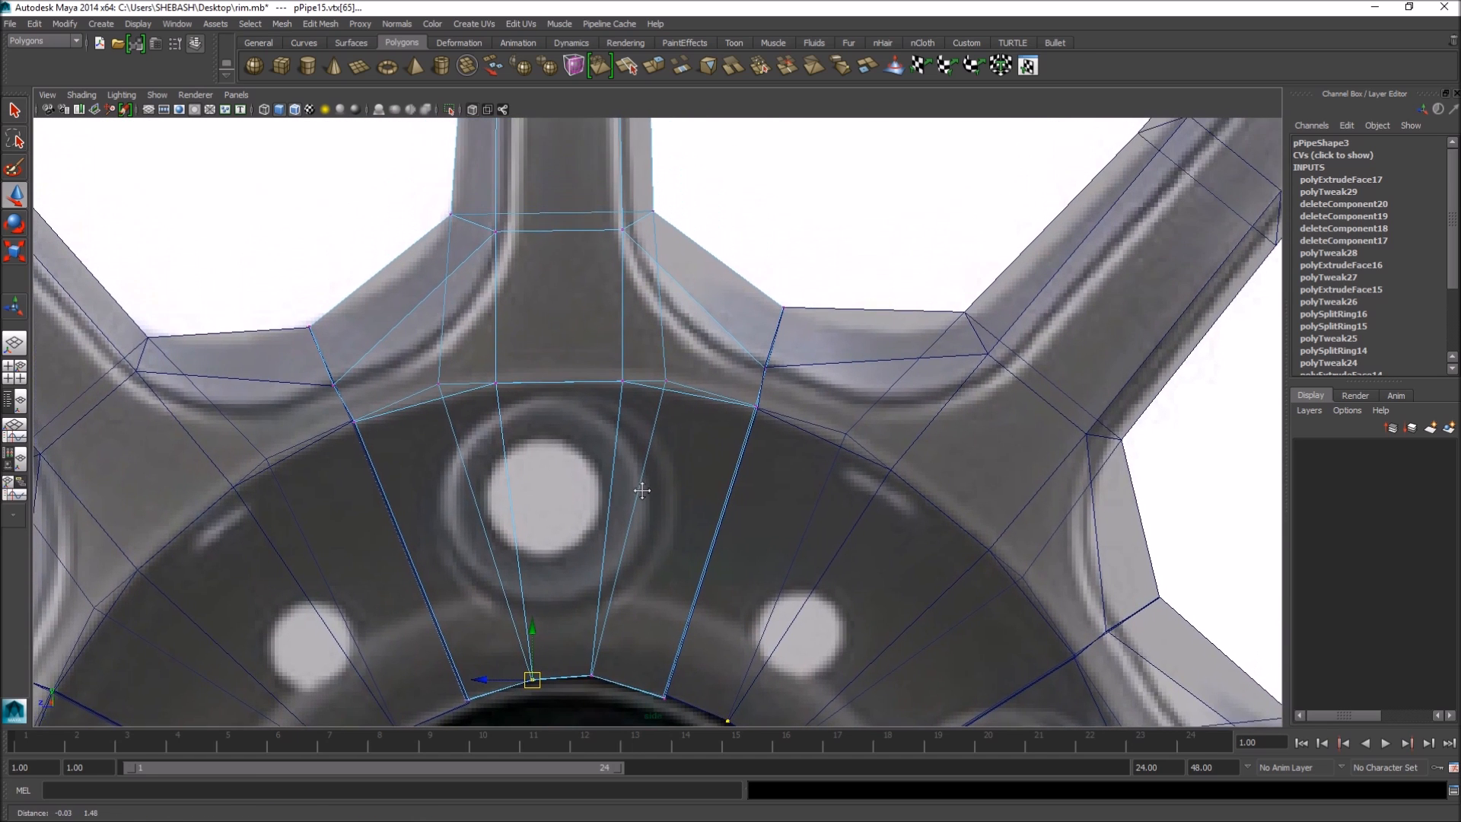
scroll(502, 458, "up", 2)
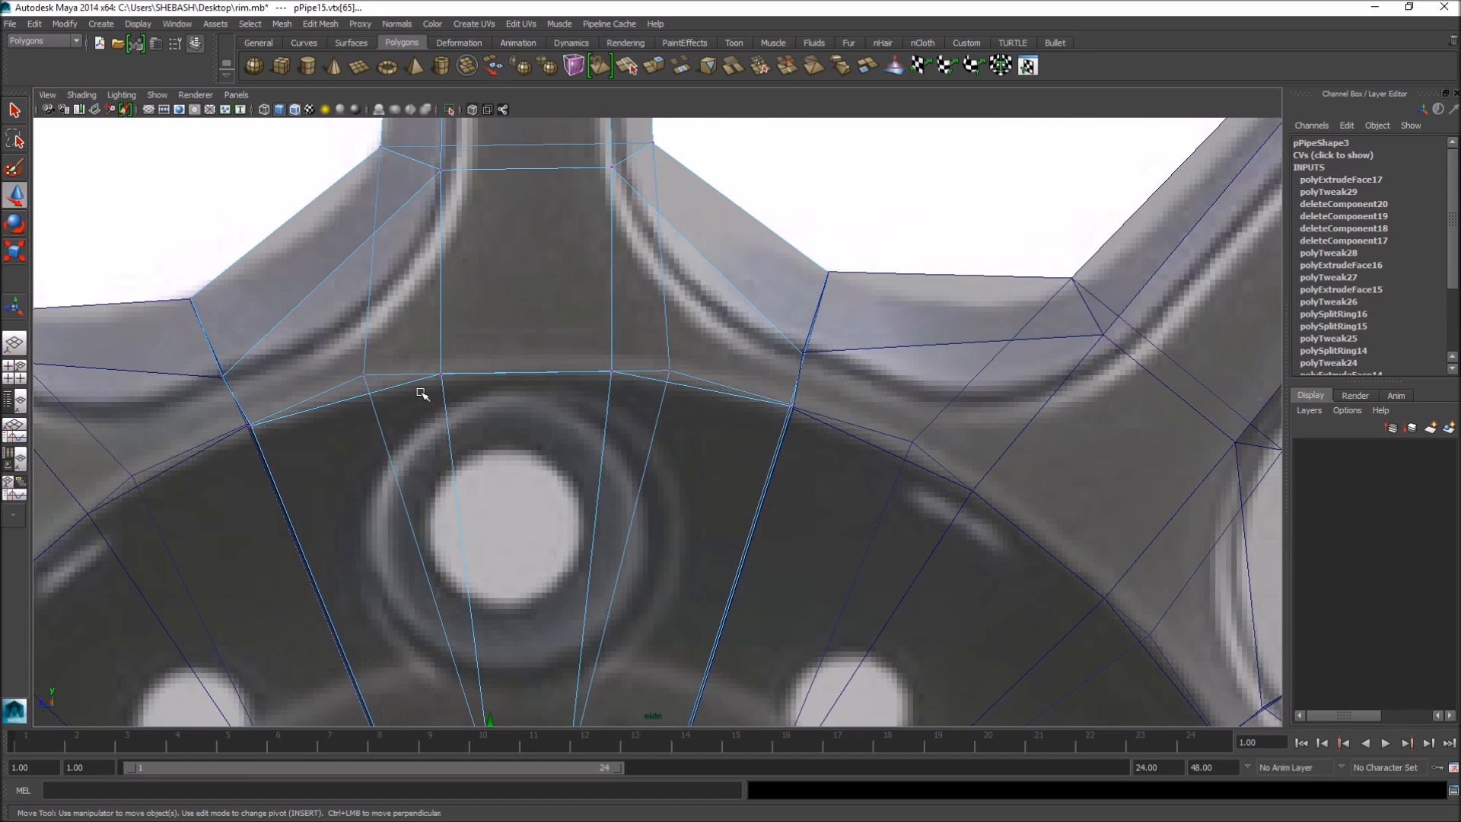
left_click(364, 375)
left_click_drag(358, 377, 433, 375)
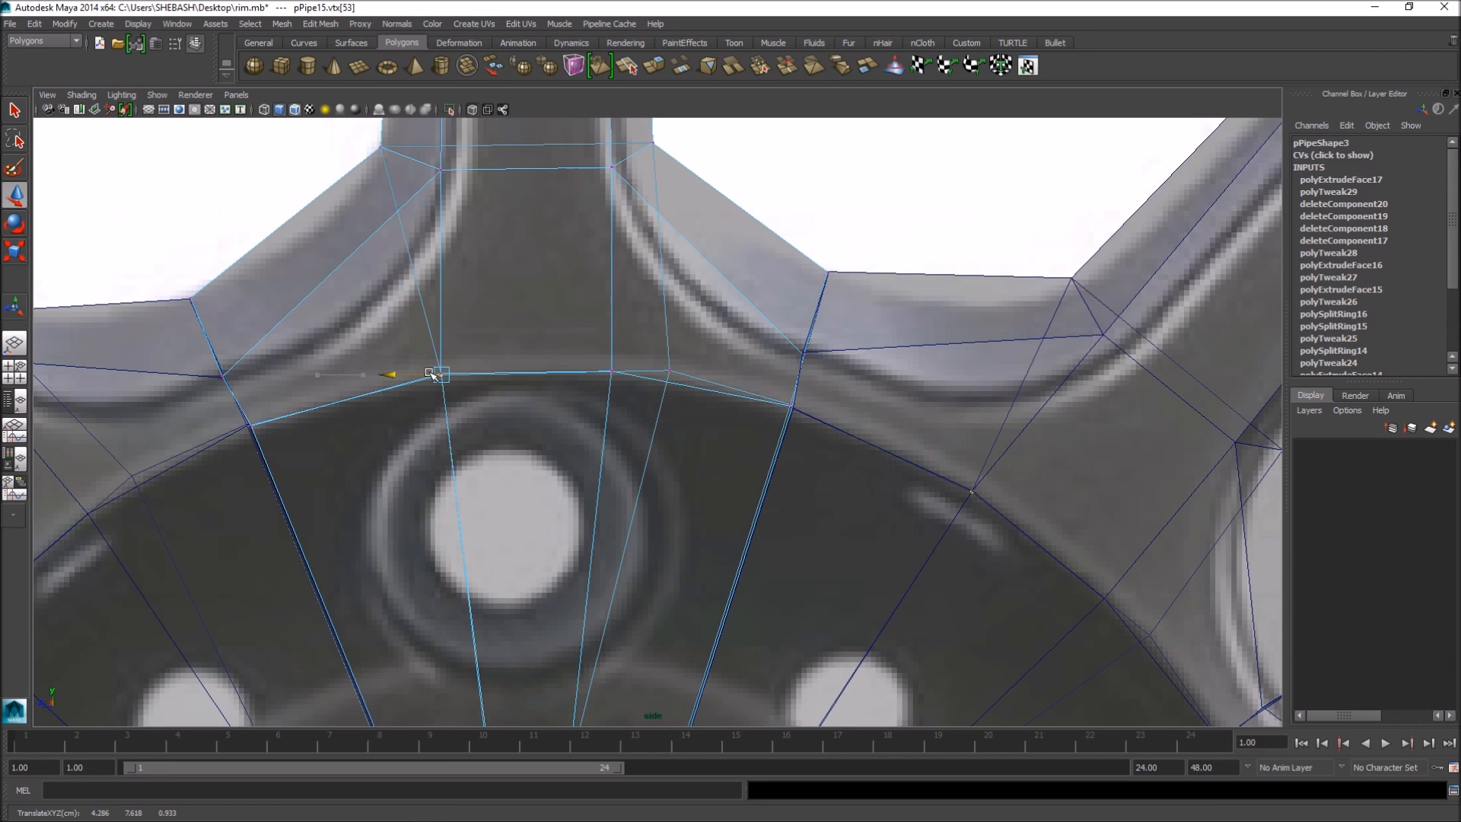
left_click(668, 370)
left_click_drag(668, 370, 611, 373)
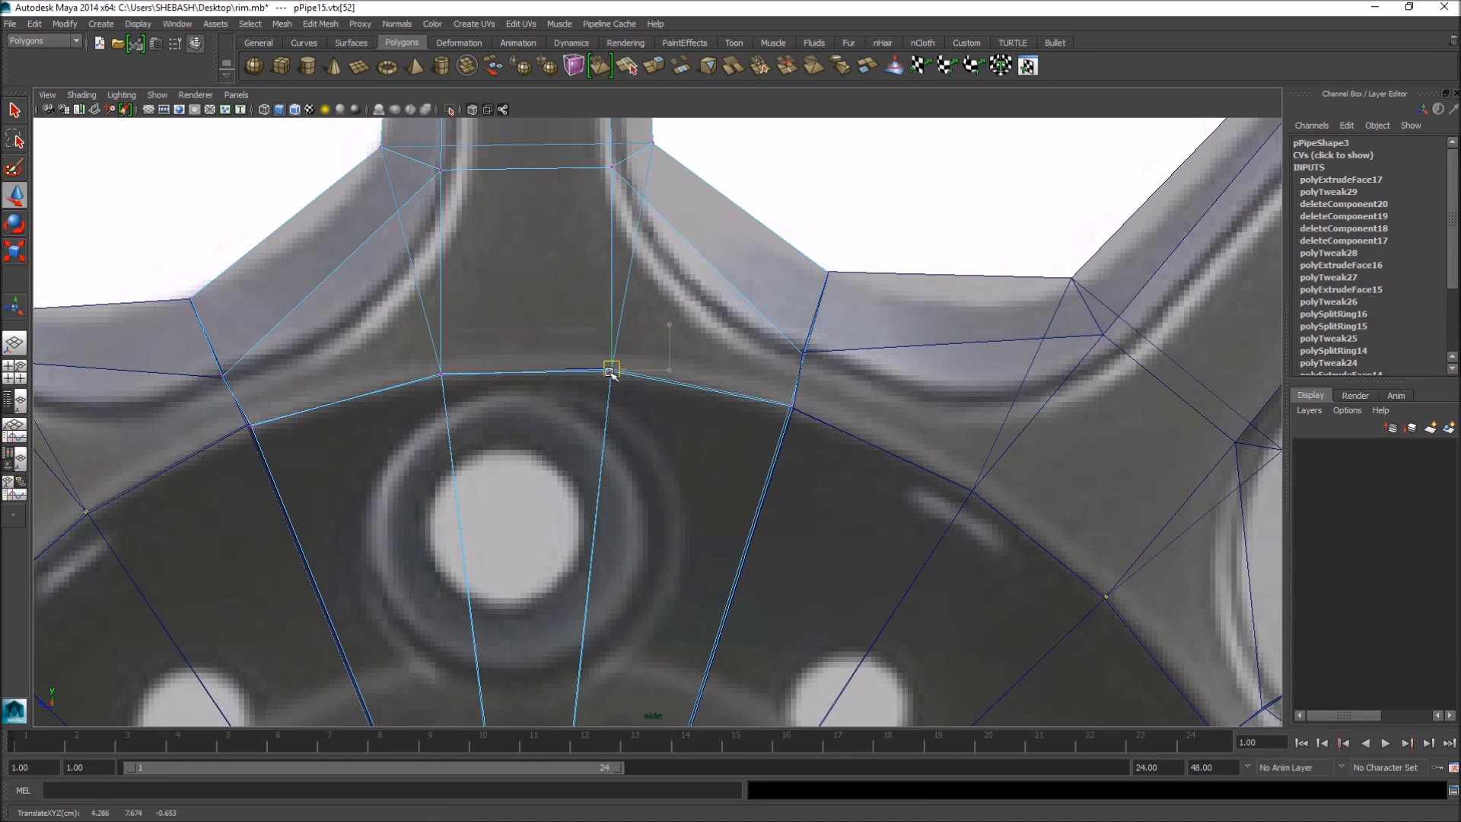
- Examine the hub ring against the reference image and inspect the segment joints in perspective
scroll(697, 376, "down", 5)
scroll(689, 501, "up", 3)
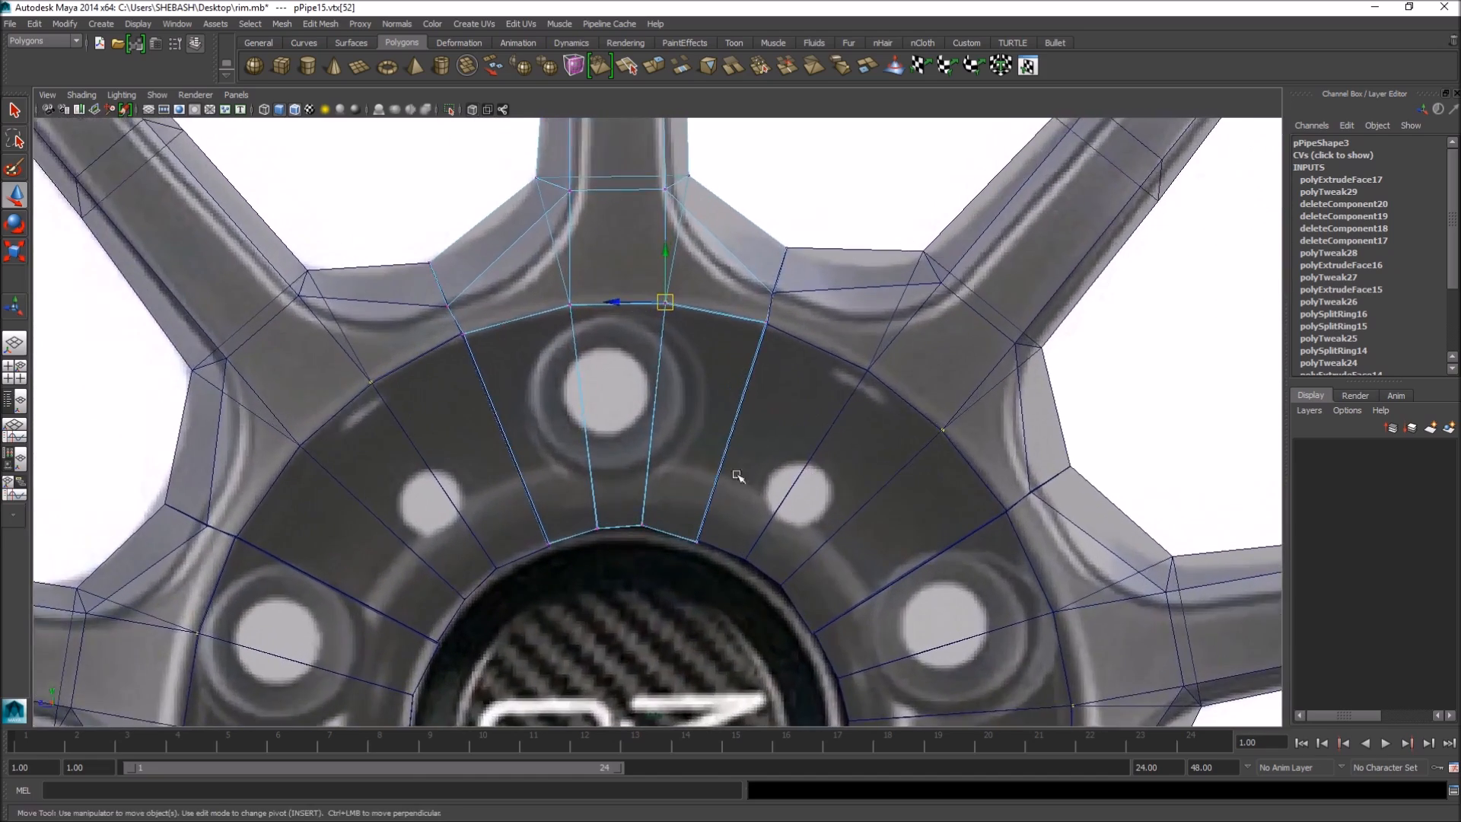
scroll(689, 500, "down", 2)
scroll(770, 404, "down", 2)
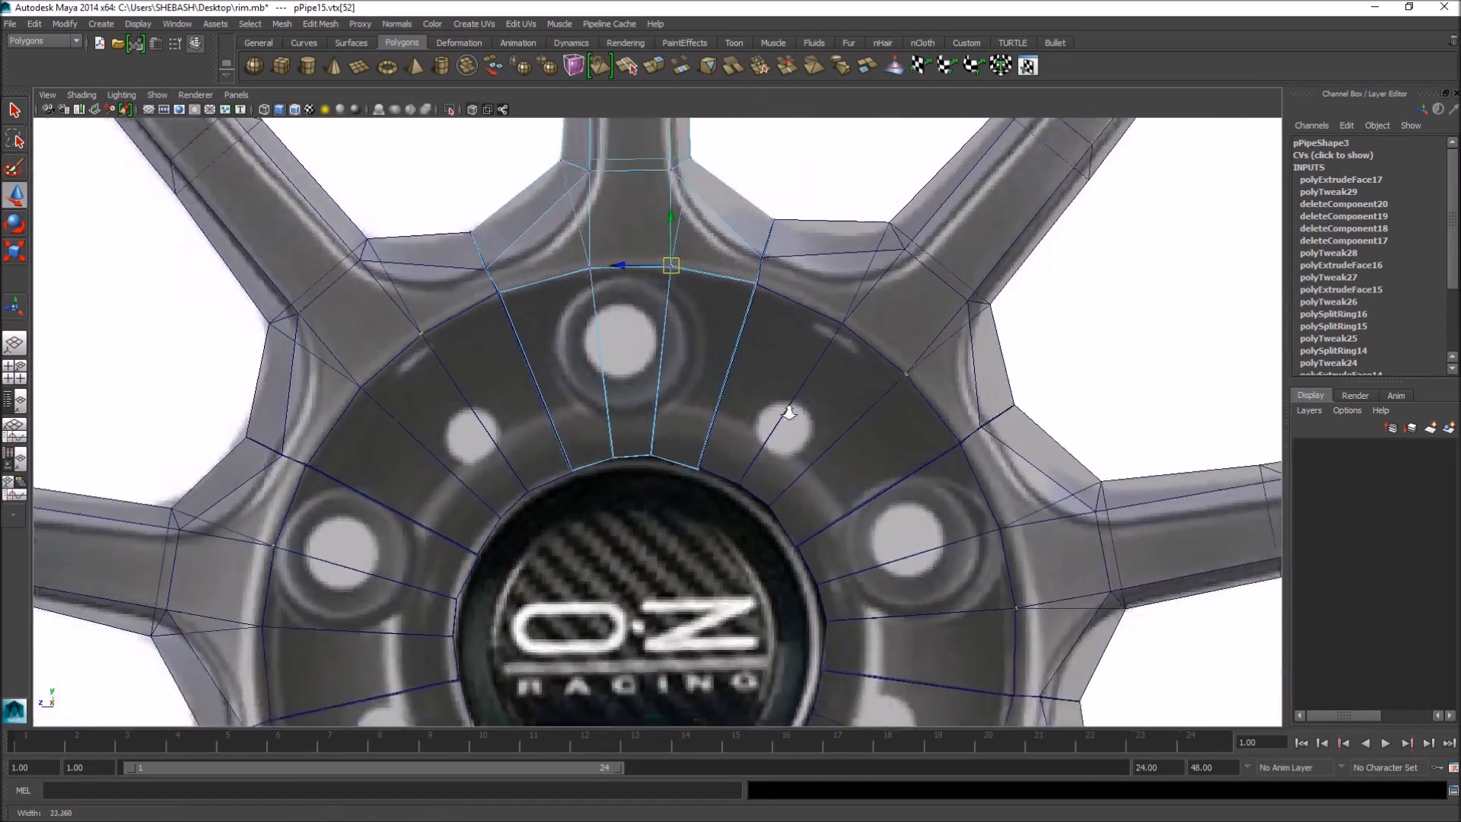
scroll(853, 411, "down", 1)
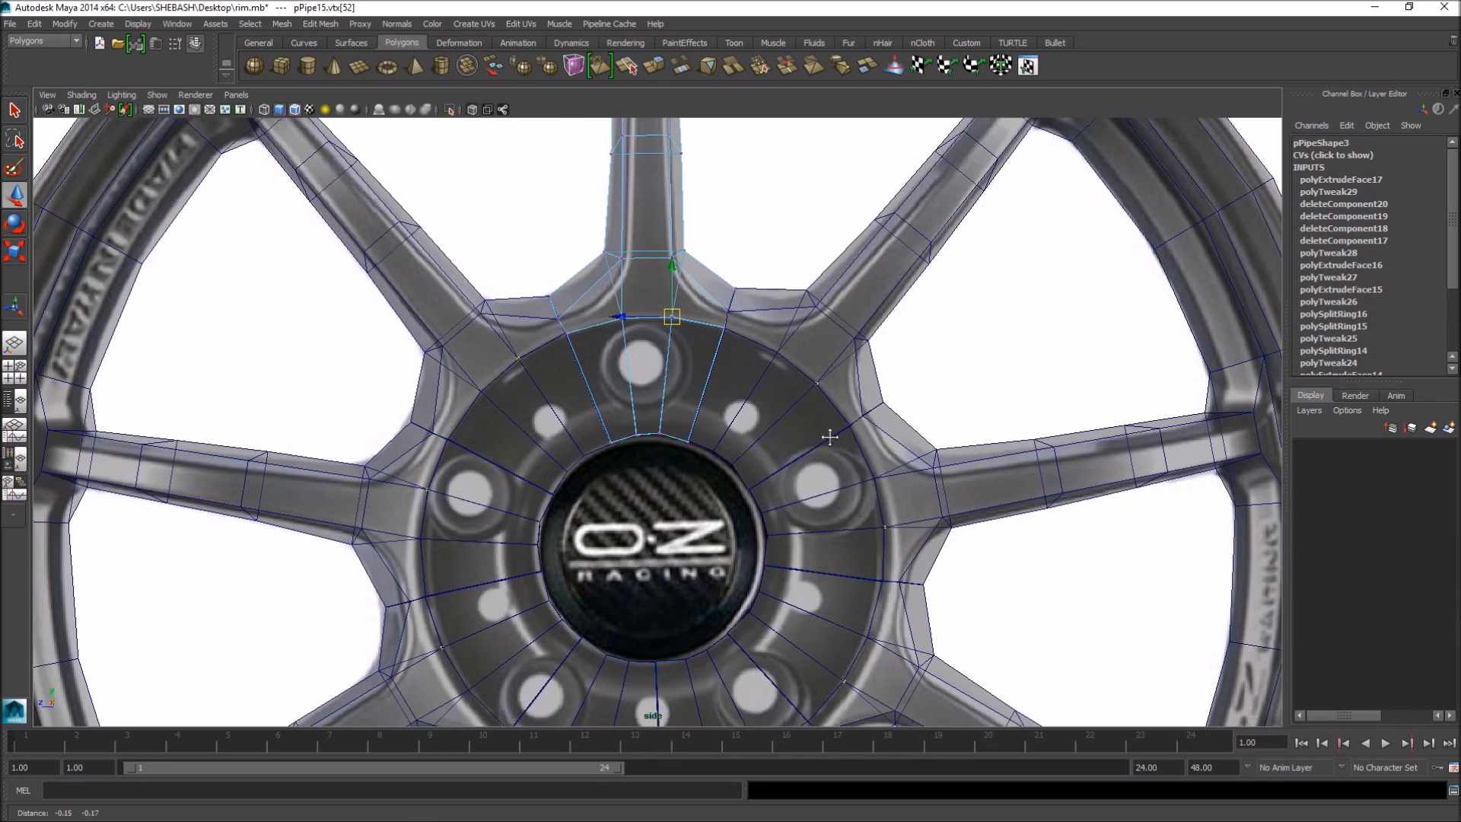
middle_click_drag(853, 411, 815, 310, "alt")
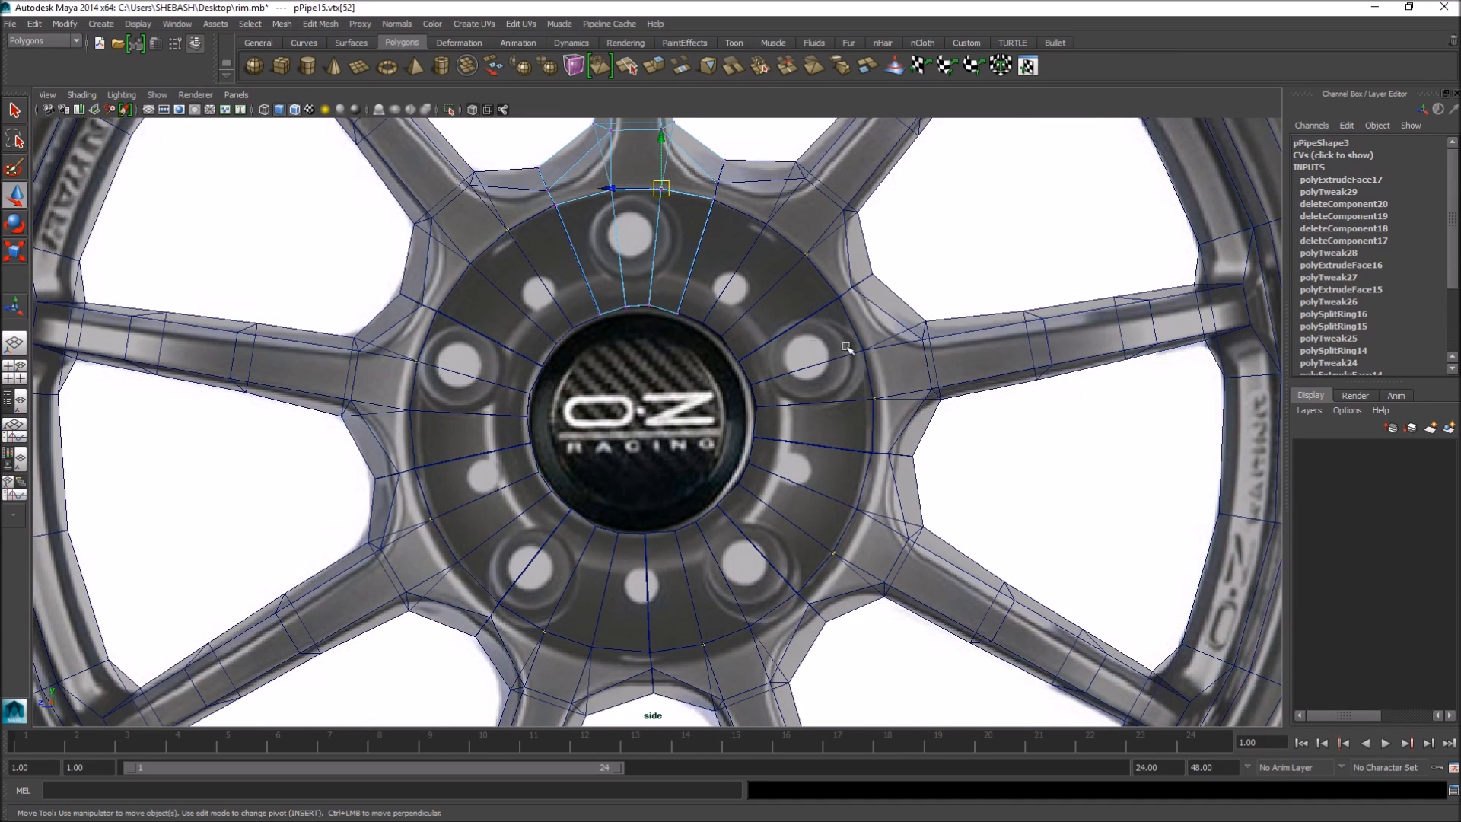
scroll(795, 336, "up", 4)
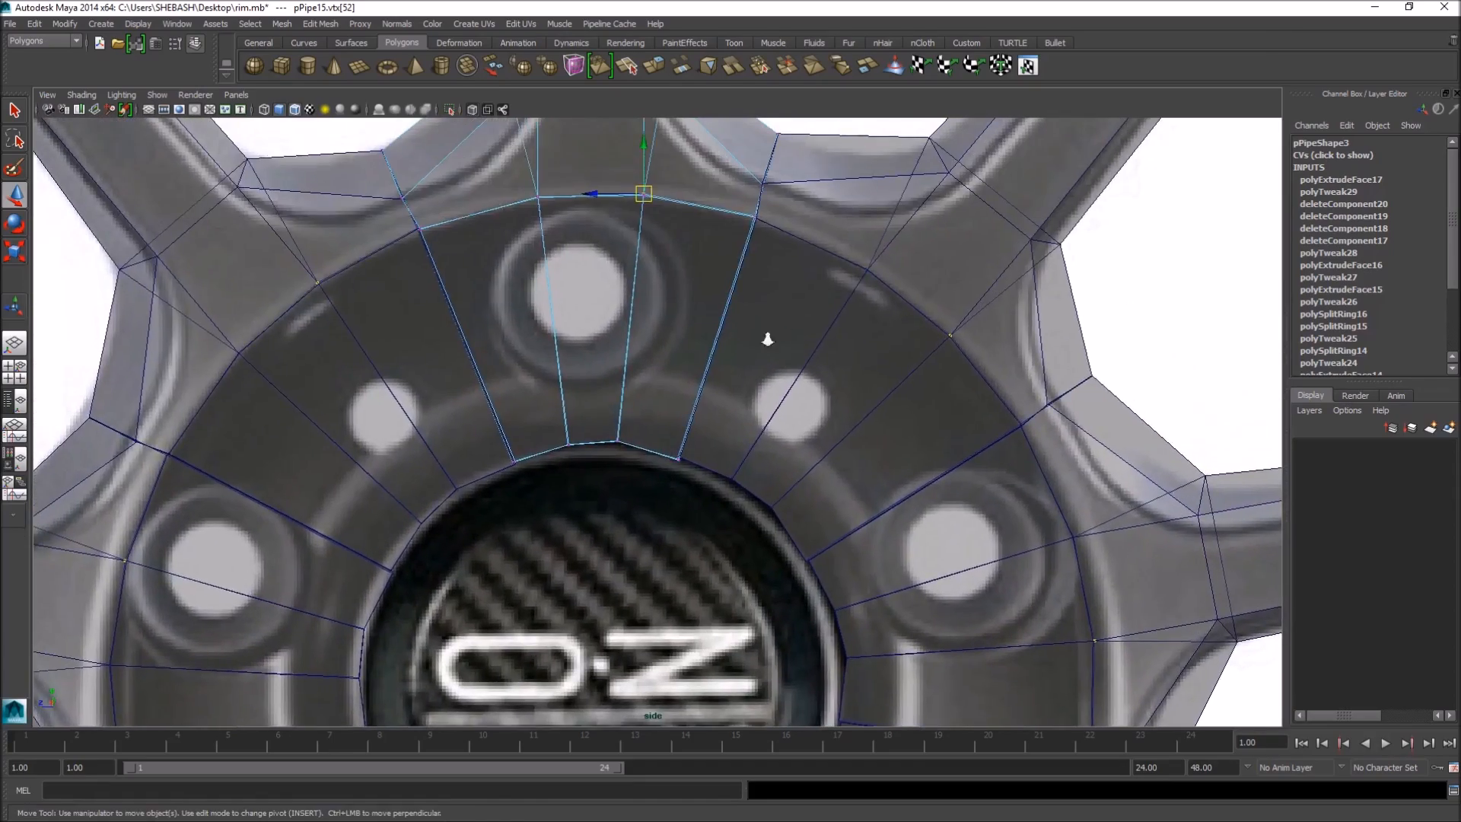
scroll(796, 337, "down", 3)
key("space")
key("space")
left_click_drag(858, 329, 725, 251, "alt")
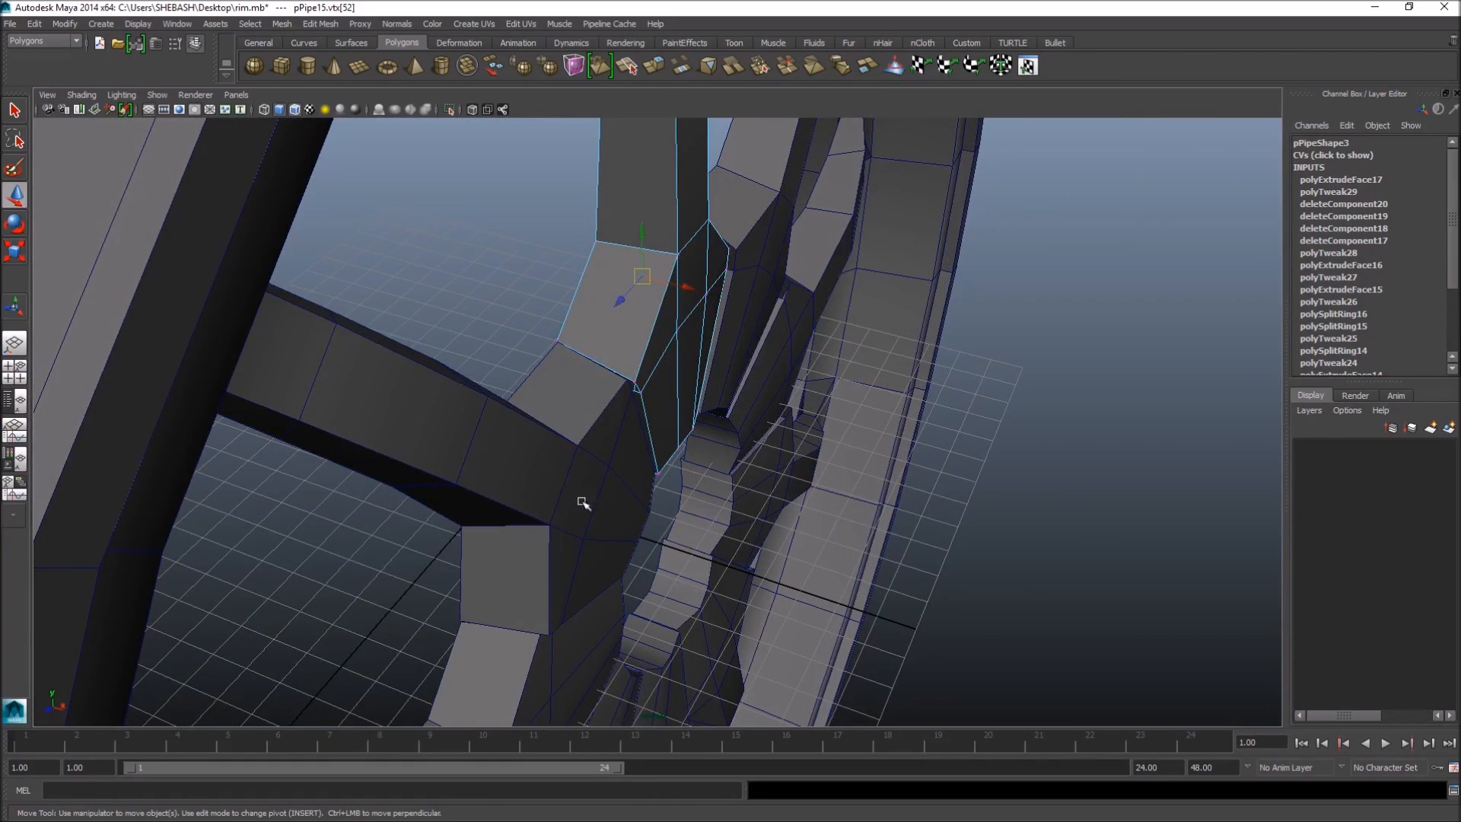
left_click_drag(835, 272, 760, 413, "alt")
key("space")
key("space")
right_click_drag(735, 507, 675, 499, "alt")
middle_click_drag(675, 499, 681, 533, "alt")
middle_click_drag(675, 295, 683, 417, "alt")
- Move the vertices along the hub segment's side edge toward the neighbouring segment to close the gap
key("space")
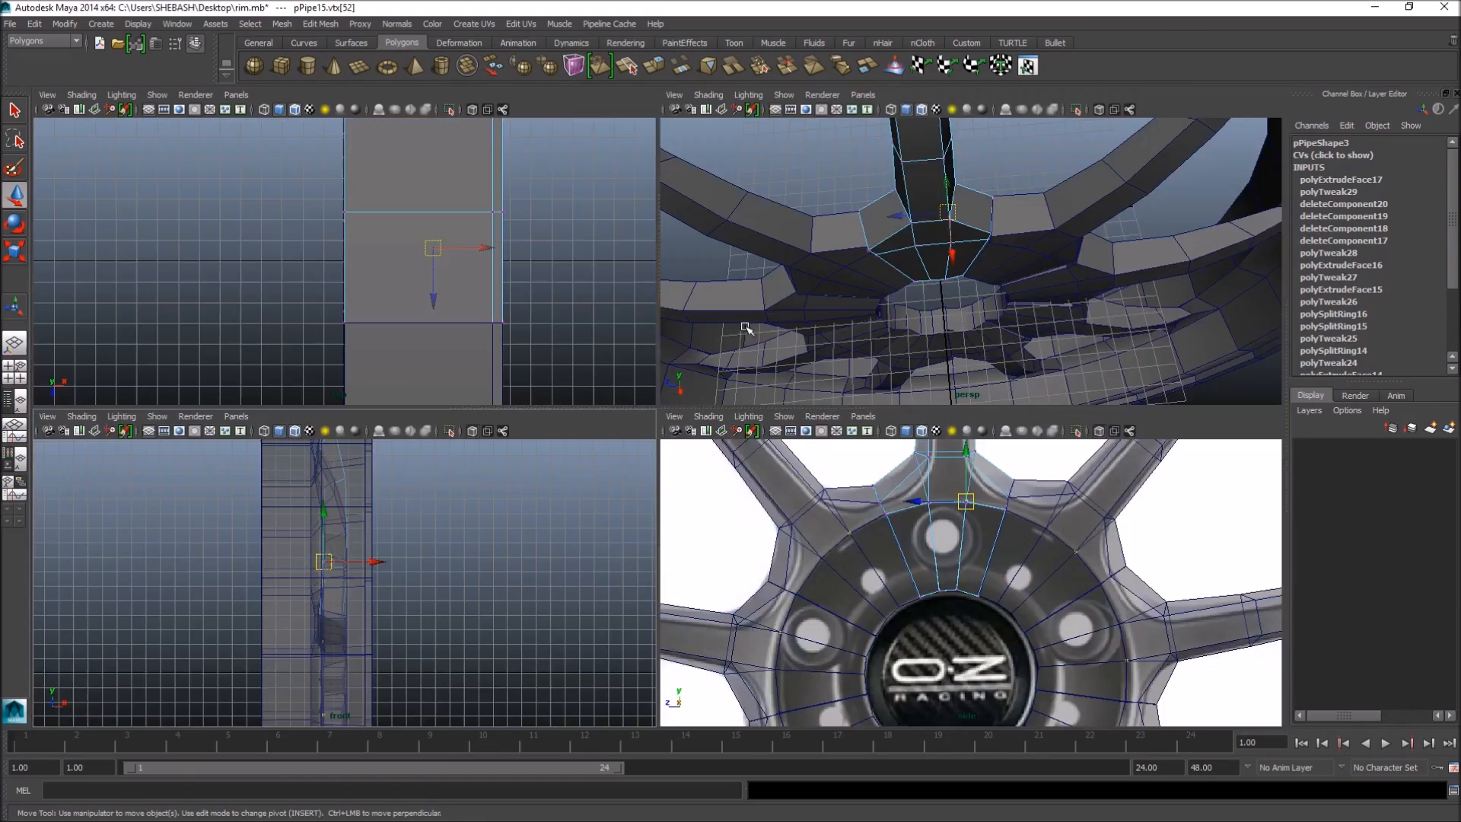
key("space")
left_click_drag(719, 366, 385, 336, "alt")
key("f")
middle_click_drag(535, 254, 567, 213, "alt")
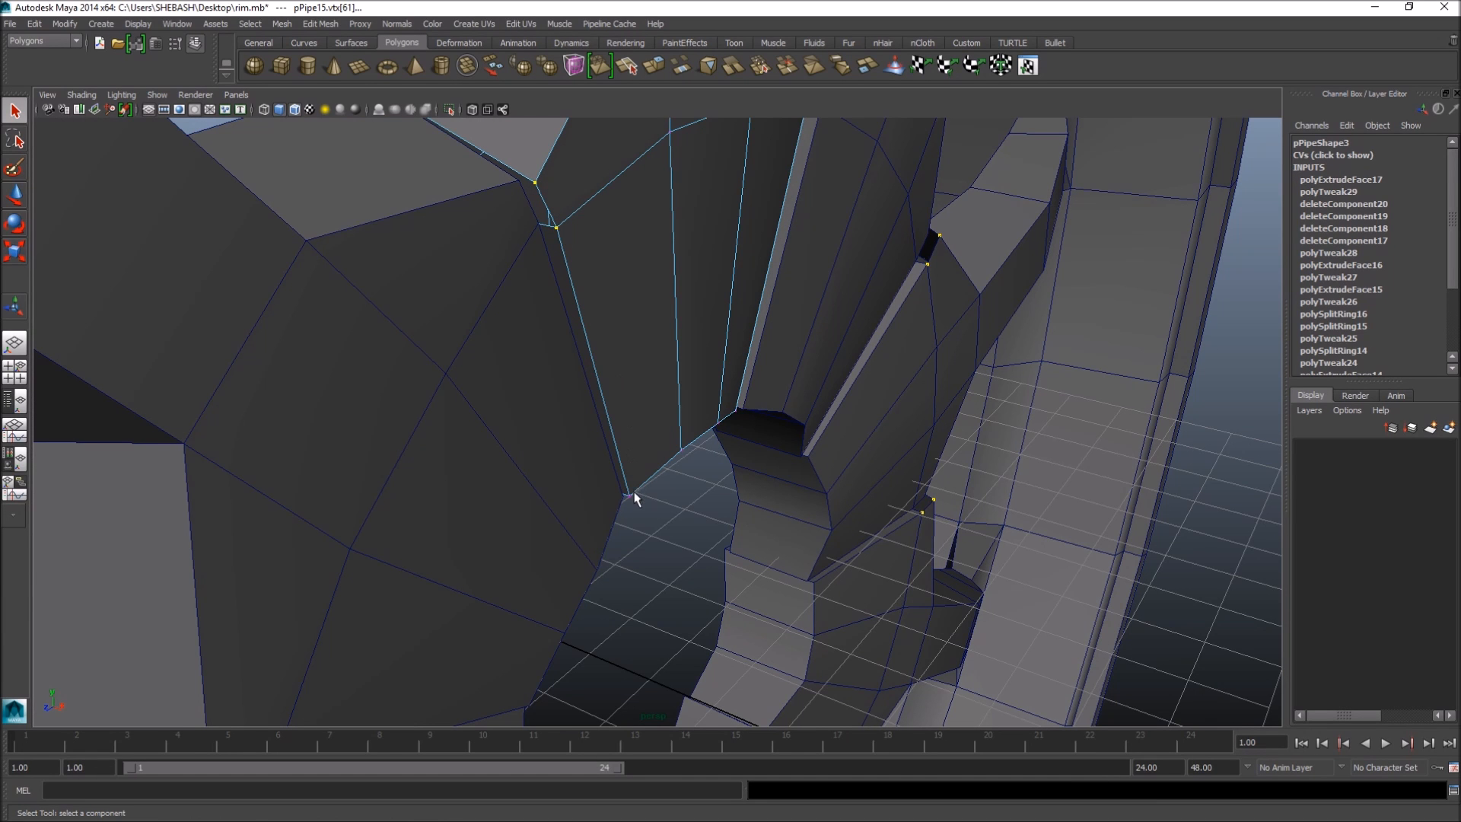
left_click_drag(635, 500, 693, 490, "alt")
left_click_drag(802, 253, 713, 330, "alt")
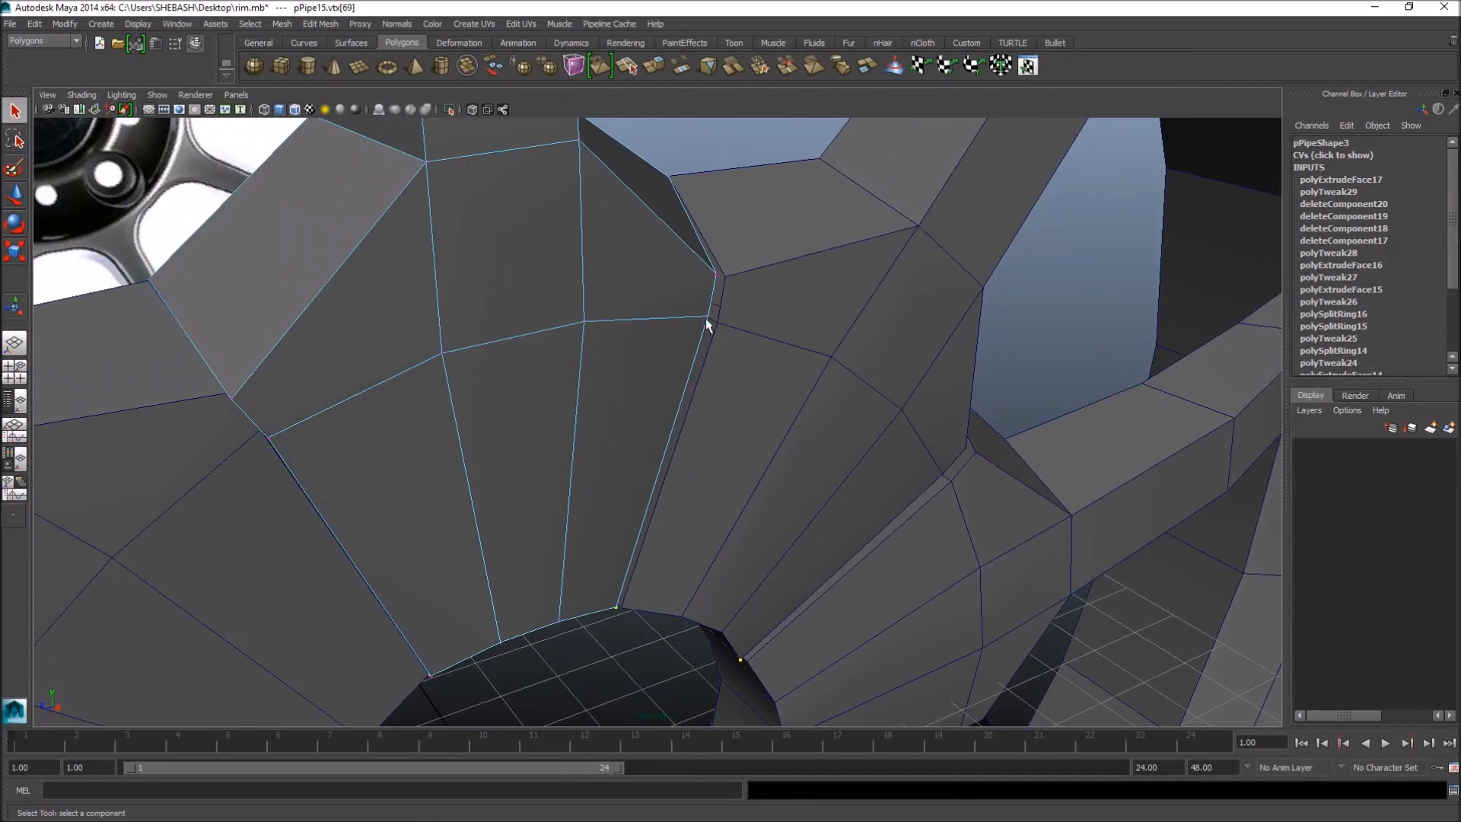
left_click(713, 283, "shift")
left_click_drag(714, 283, 854, 404, "alt")
key("w")
left_click(824, 460)
left_click_drag(823, 459, 794, 365)
- Reposition the segment's corner vertices at the hub opening so the adjoining segments meet
left_click(763, 444)
left_click_drag(764, 447, 850, 482, "alt")
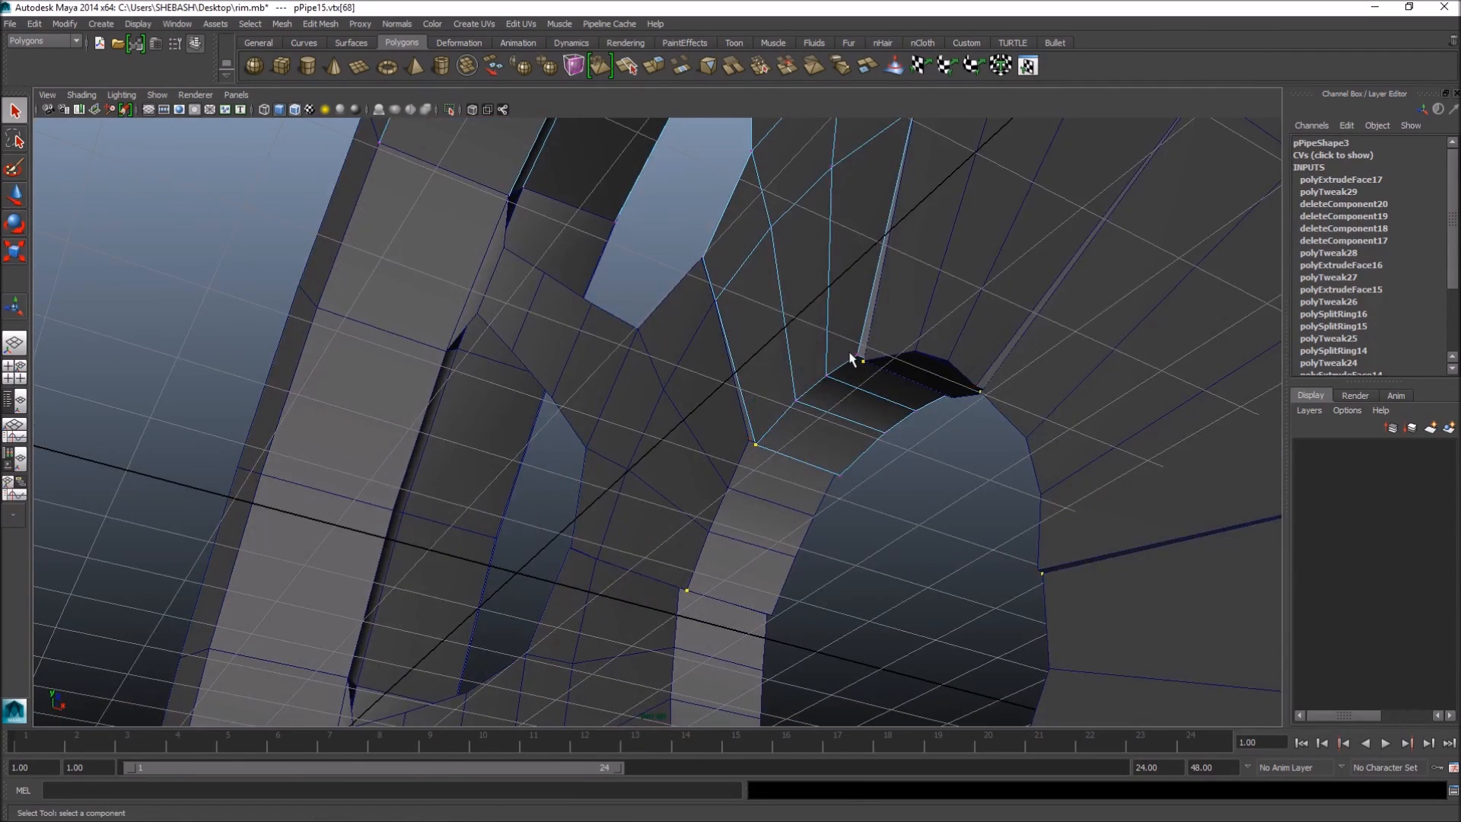
key("w")
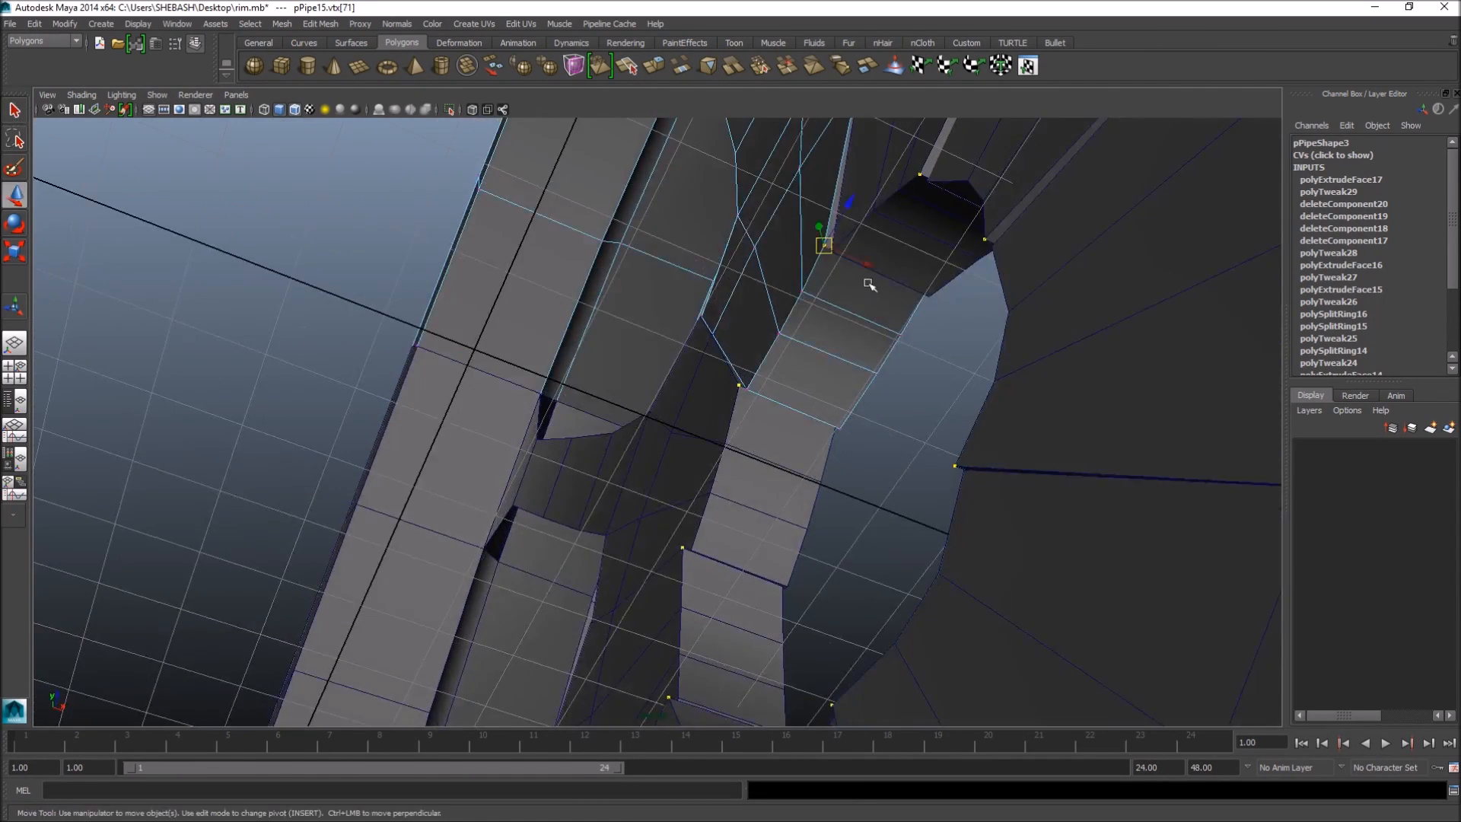
left_click_drag(864, 261, 870, 264)
left_click_drag(977, 310, 662, 440, "alt")
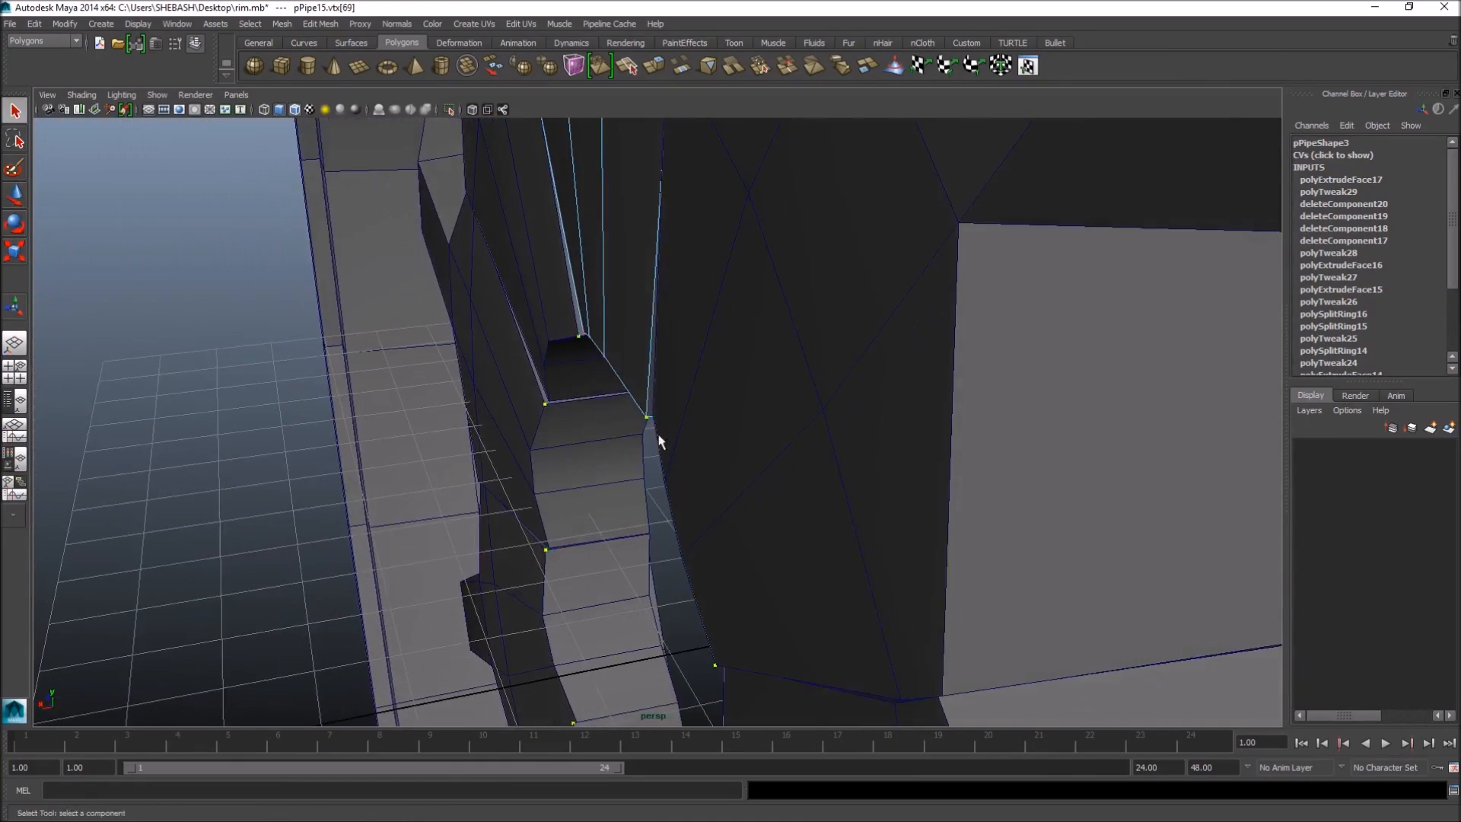
key("w")
left_click_drag(608, 426, 764, 322, "alt")
left_click(559, 380)
left_click_drag(567, 332, 566, 337)
left_click_drag(484, 368, 664, 362, "alt")
- Adjust the height of the four middle vertices on the segment's inner hub edge to round the opening, and return to object selection
key("q")
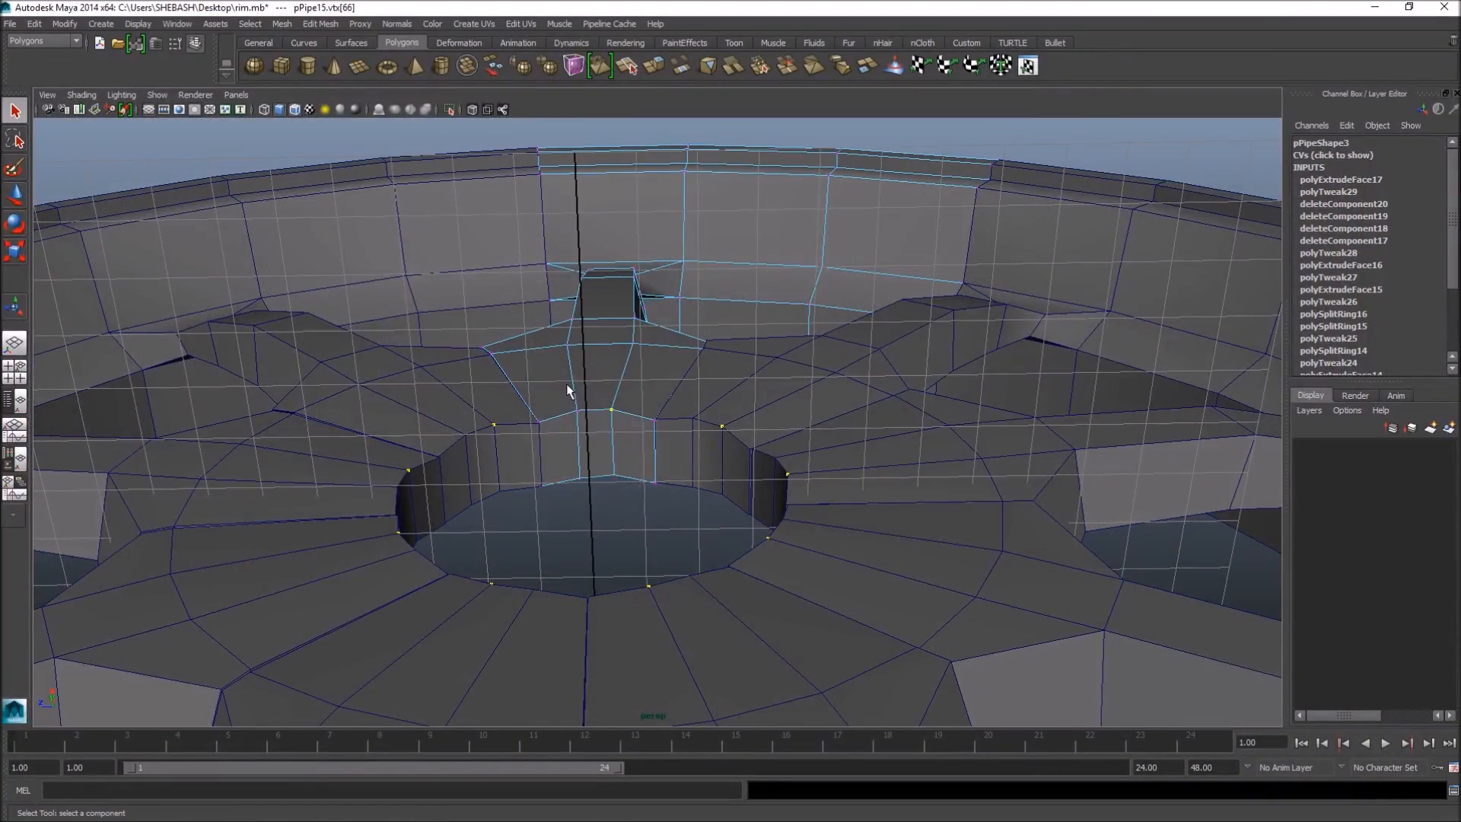
left_click_drag(618, 502, 575, 384, "alt")
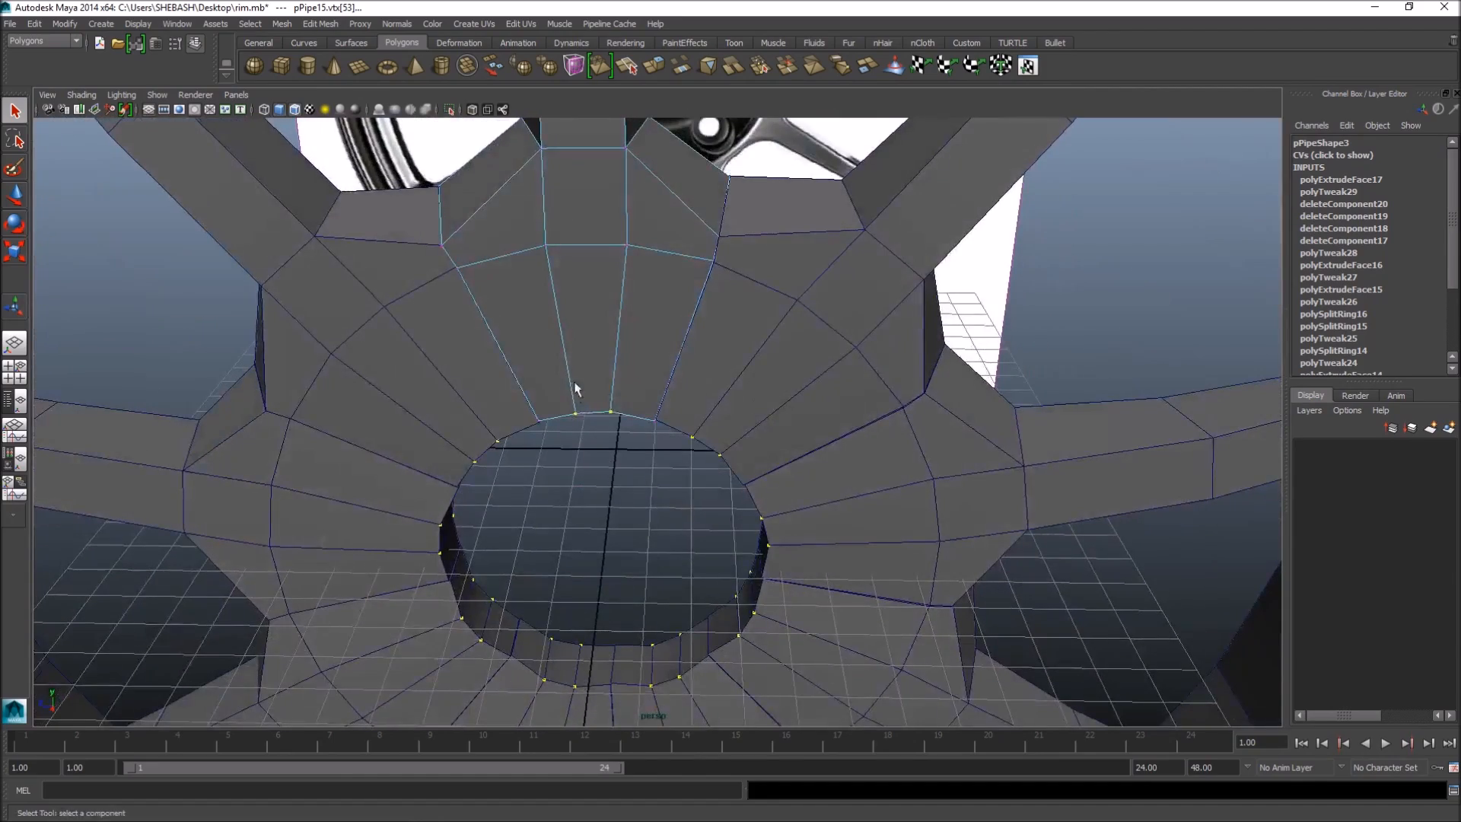
left_click_drag(625, 451, 625, 452)
key("w")
left_click_drag(625, 452, 602, 399, "alt")
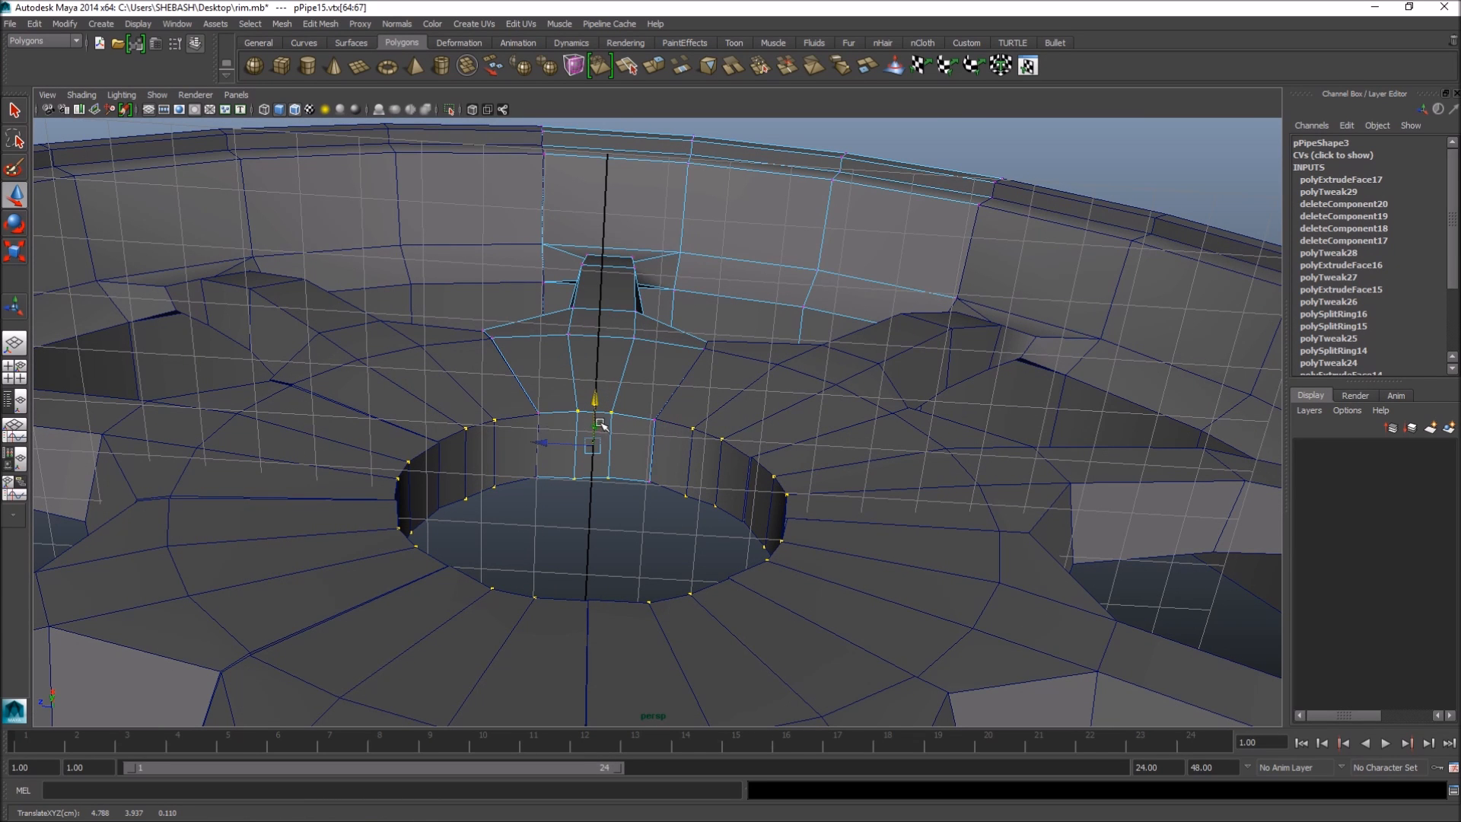
left_click_drag(784, 395, 792, 457, "alt")
key("q")
right_click_drag(616, 300, 660, 283)
left_click(637, 308)
scroll(638, 308, "down", 2)
left_click_drag(637, 308, 628, 370, "alt")
left_click_drag(683, 408, 685, 525, "alt")
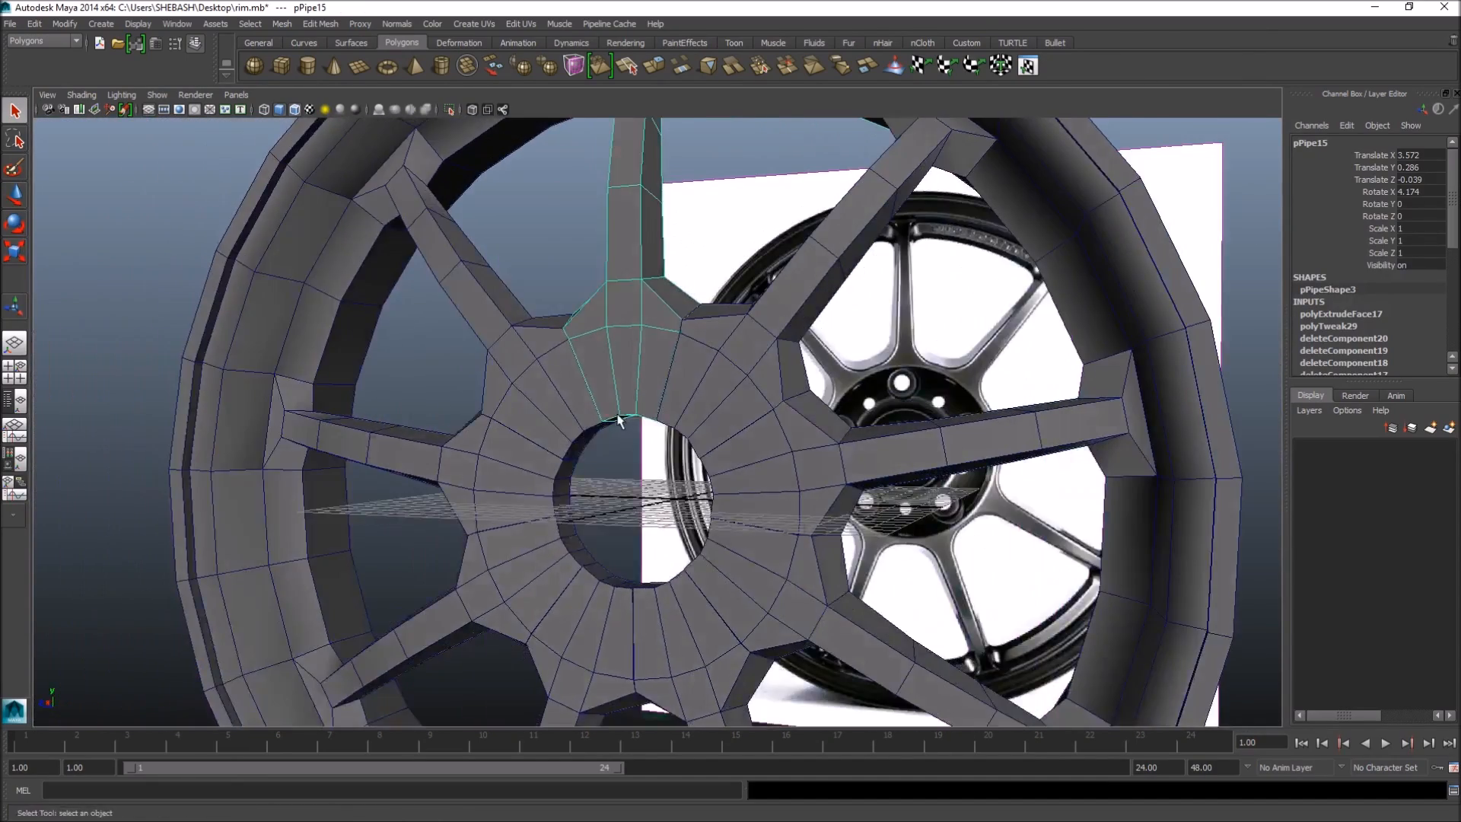
- Insert an edge loop across the hub segment below the bolt hole, along the inner ring in the reference
key("space")
key("space")
scroll(632, 432, "up", 3)
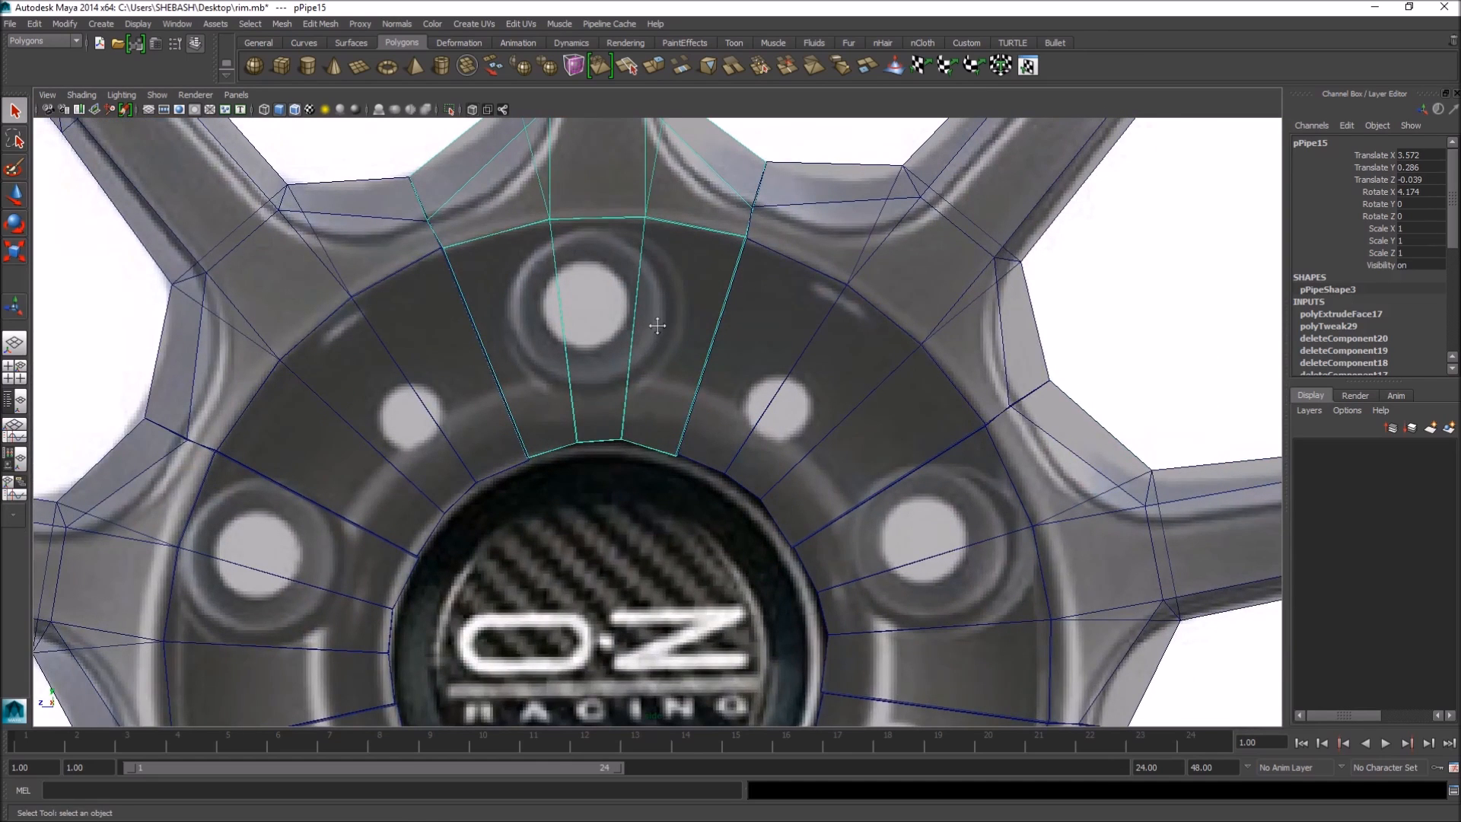
middle_click_drag(655, 321, 669, 390, "alt")
right_click_drag(669, 390, 586, 407, "shift")
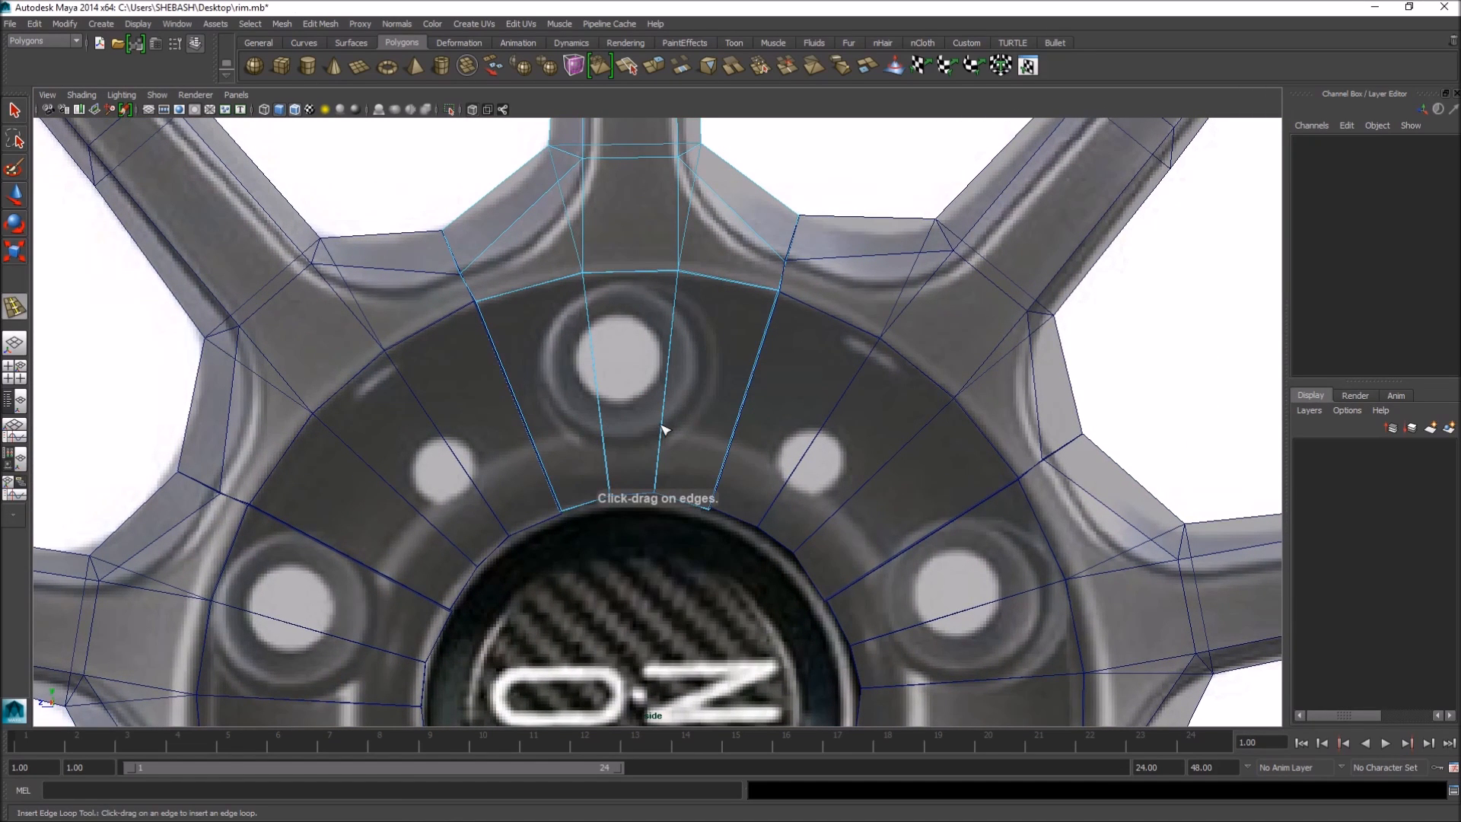
left_click_drag(660, 431, 663, 438)
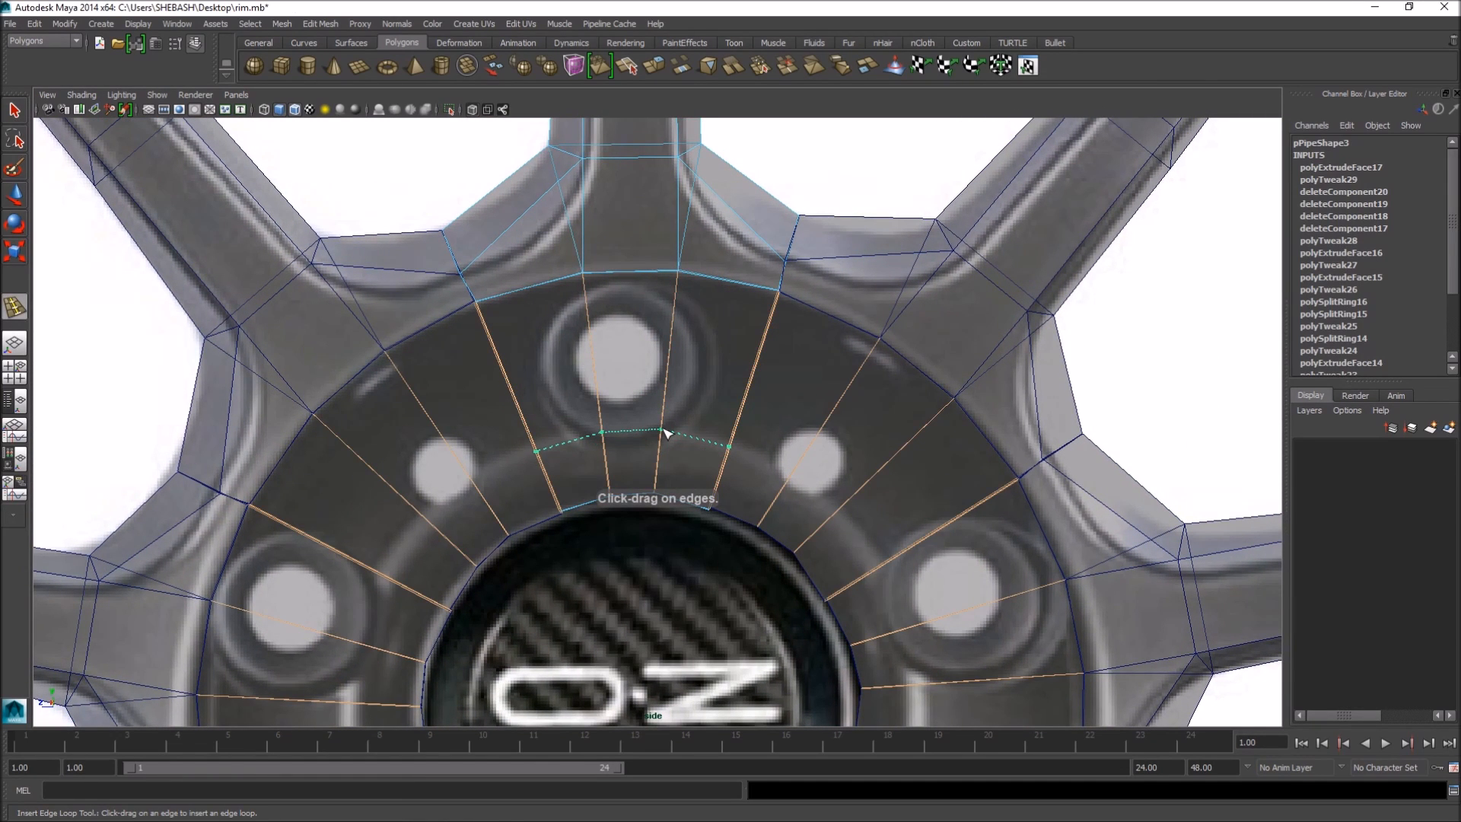
left_click_drag(661, 431, 661, 432)
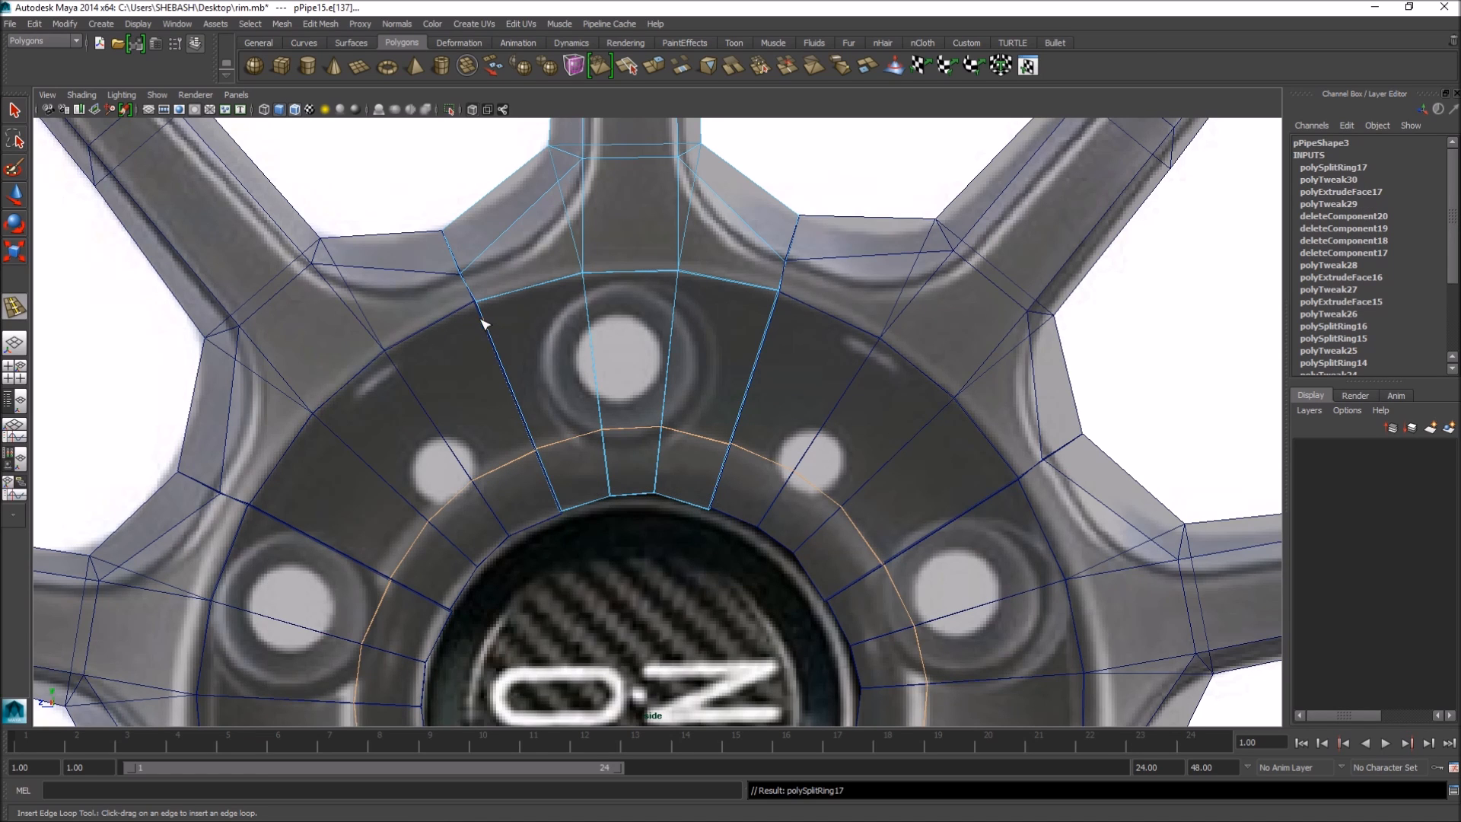
- Insert a second edge loop near the hub's outer edge, at the upper rim of the bolt hole
left_click_drag(588, 305, 586, 299)
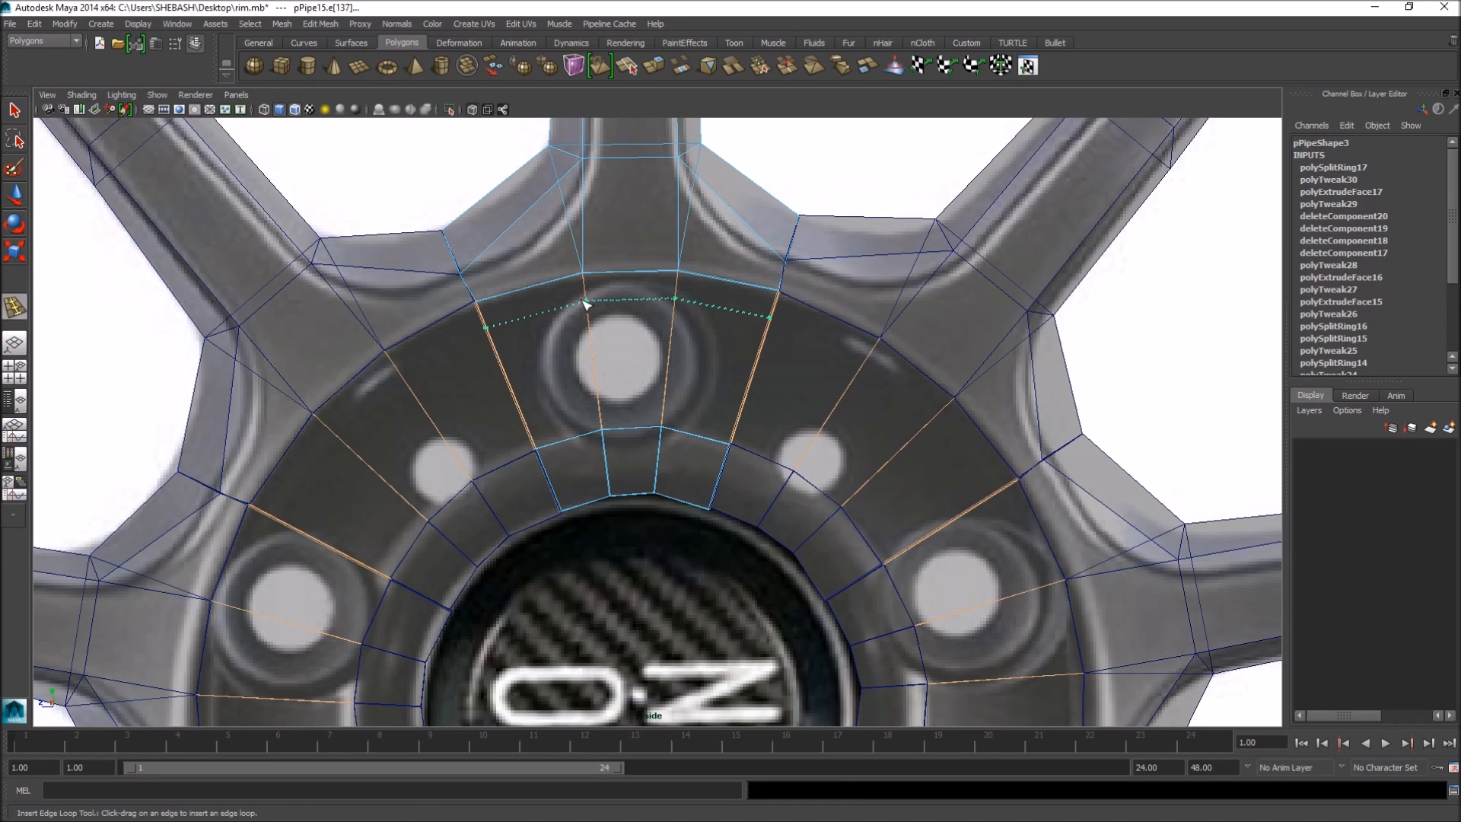
left_click_drag(585, 303, 585, 304)
key("space")
key("space")
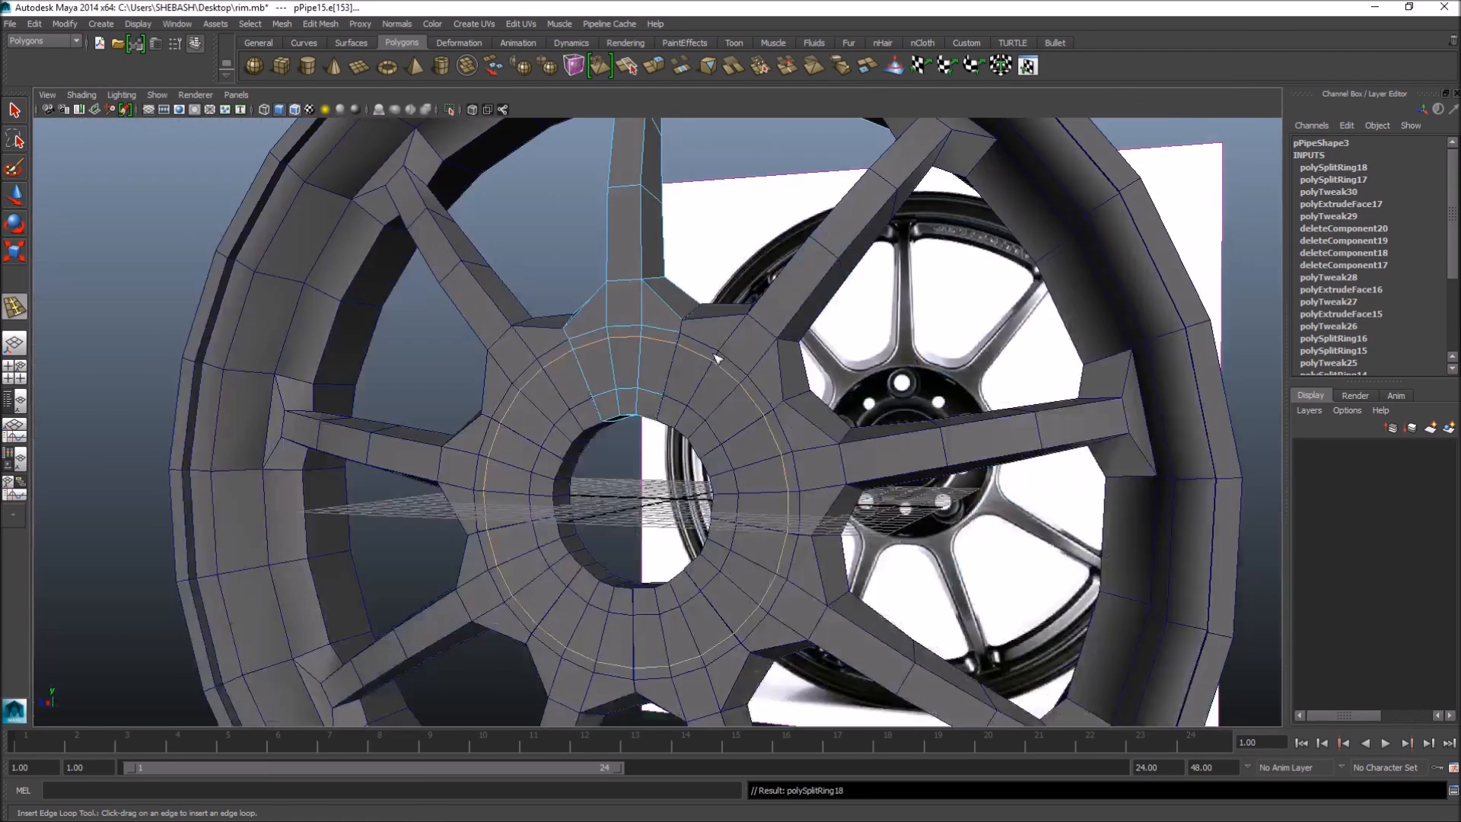
- Leave the edge loop tool and switch the hub segment to face selection
left_click_drag(685, 366, 797, 368, "alt")
right_click_drag(359, 380, 611, 398, "alt")
key("q")
right_click_drag(540, 325, 553, 365)
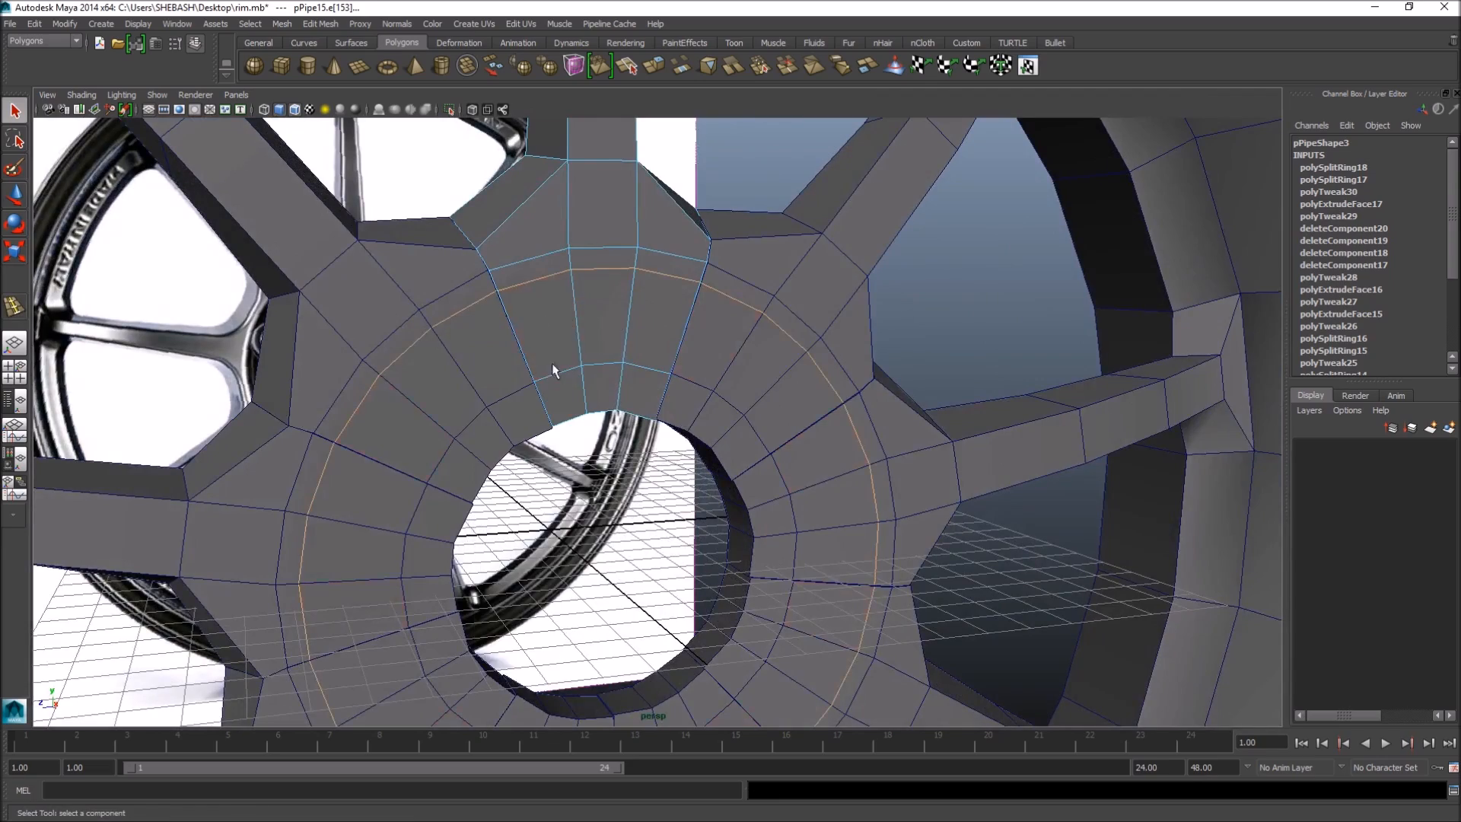
left_click(552, 347)
left_click(614, 318, "shift")
left_click(659, 323, "shift")
left_click_drag(431, 403, 758, 373, "alt")
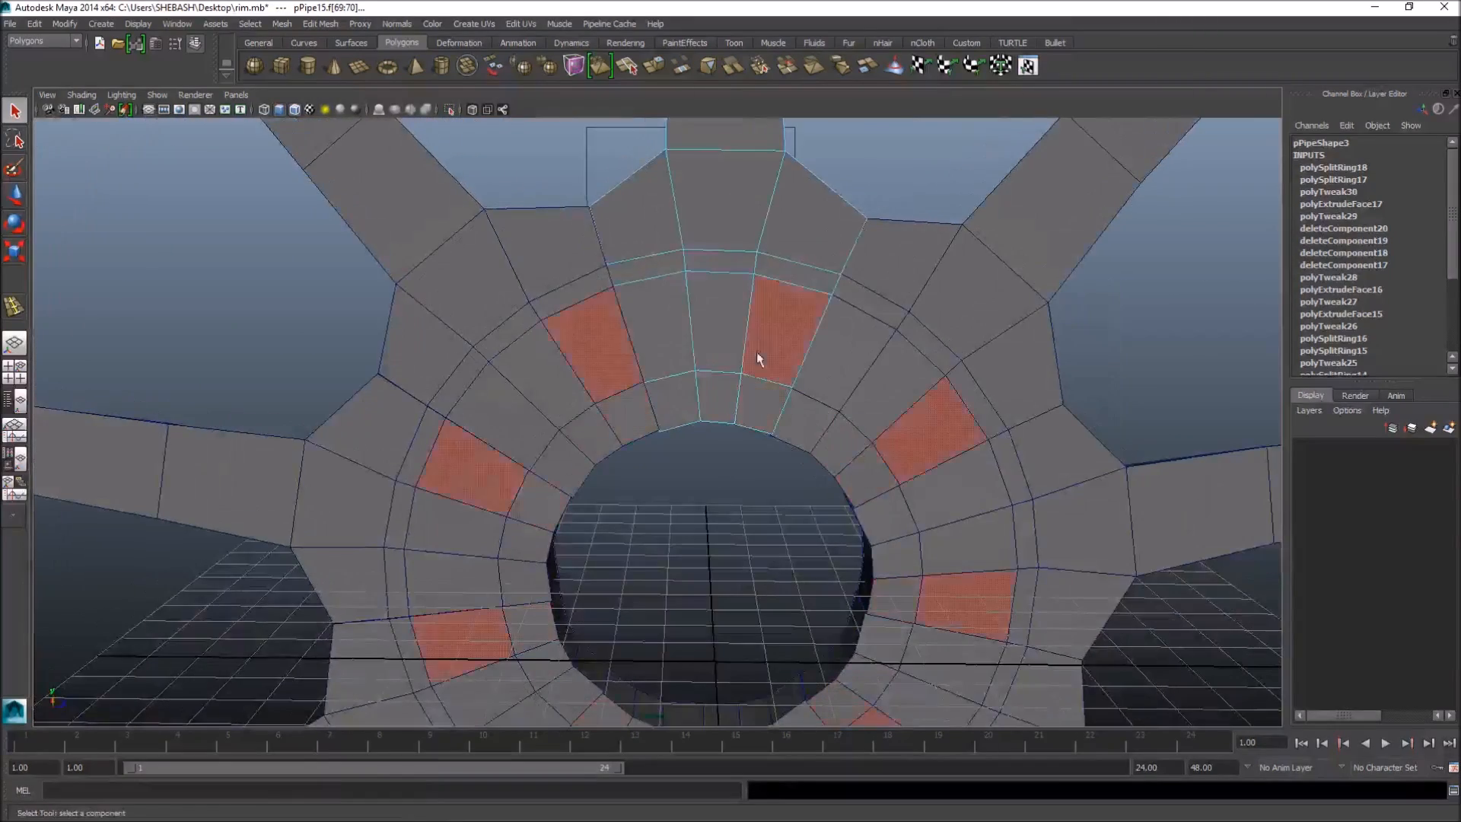
left_click(758, 350, "shift")
left_click(716, 339, "shift")
left_click(674, 331, "shift")
left_click_drag(896, 347, 620, 339, "alt")
left_click(565, 321)
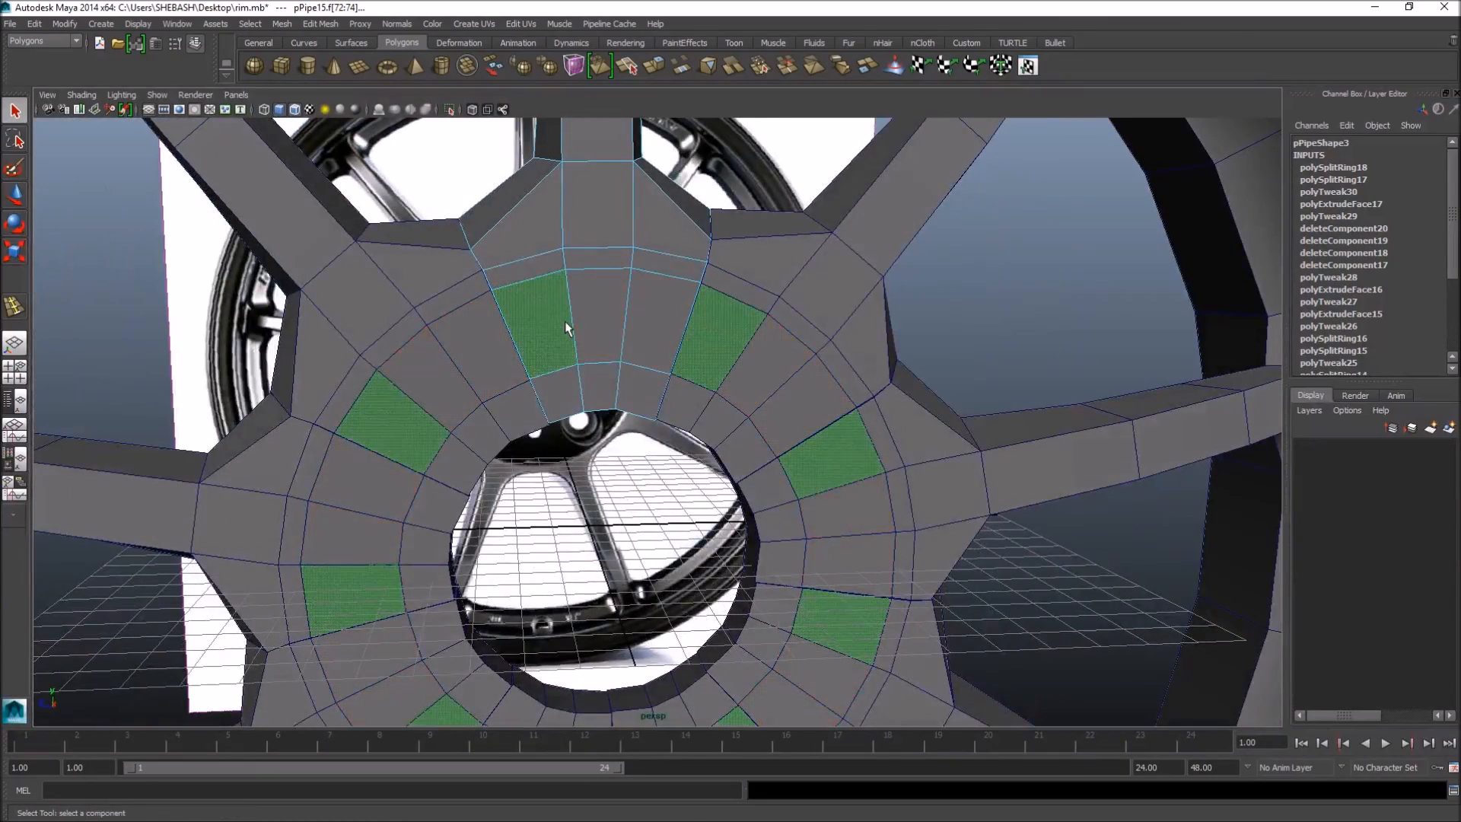
left_click(597, 225)
- Select the hub segment's ring faces between the two edge loops and shift them along the wheel's axis
left_click(555, 318)
left_click(597, 317, "shift")
left_click_drag(630, 320, 675, 386, "alt")
left_click(637, 350, "shift")
left_click(710, 347, "shift")
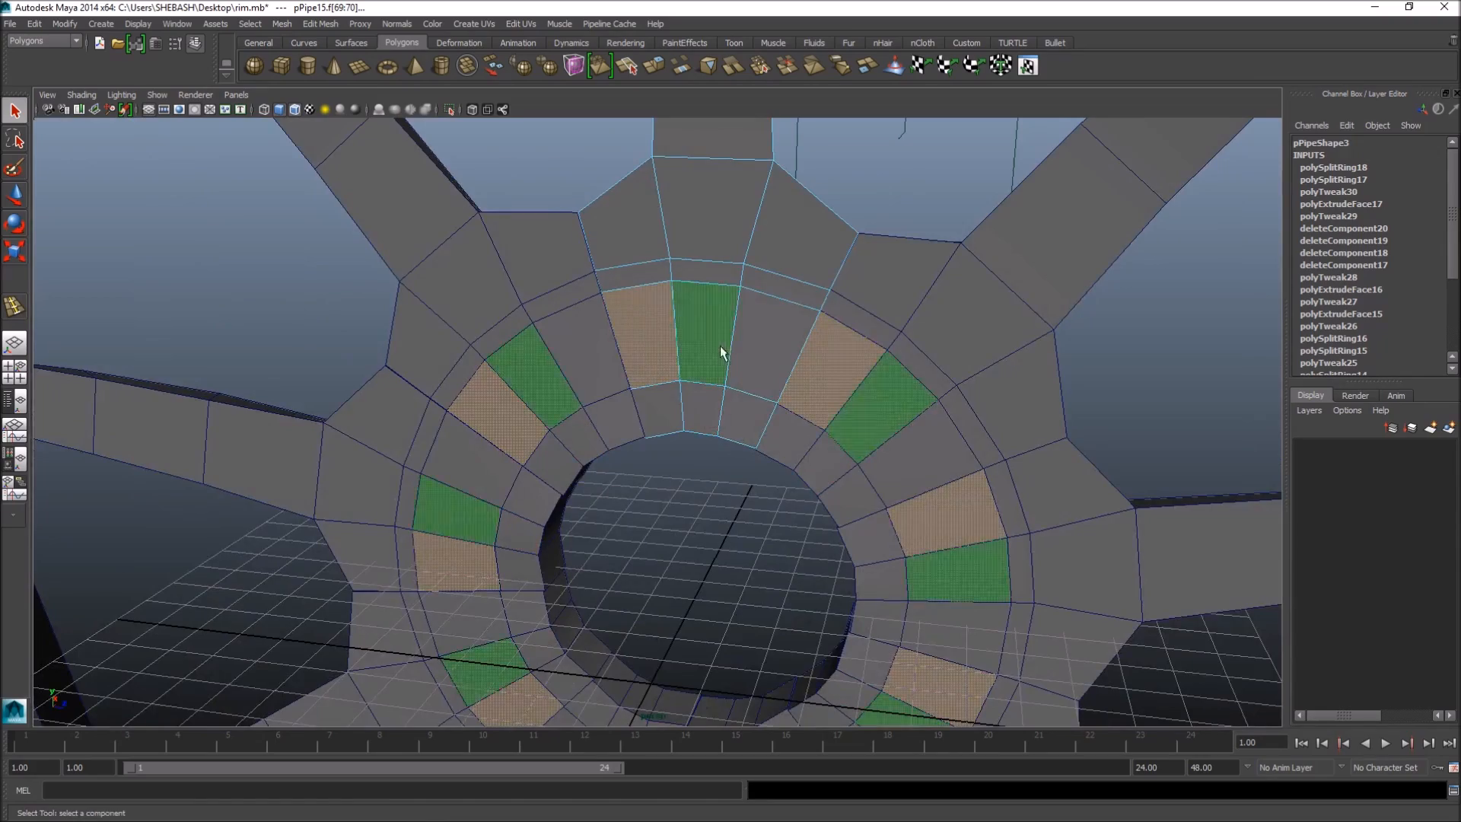
left_click(770, 350, "shift")
left_click_drag(838, 362, 695, 368, "alt")
key("w")
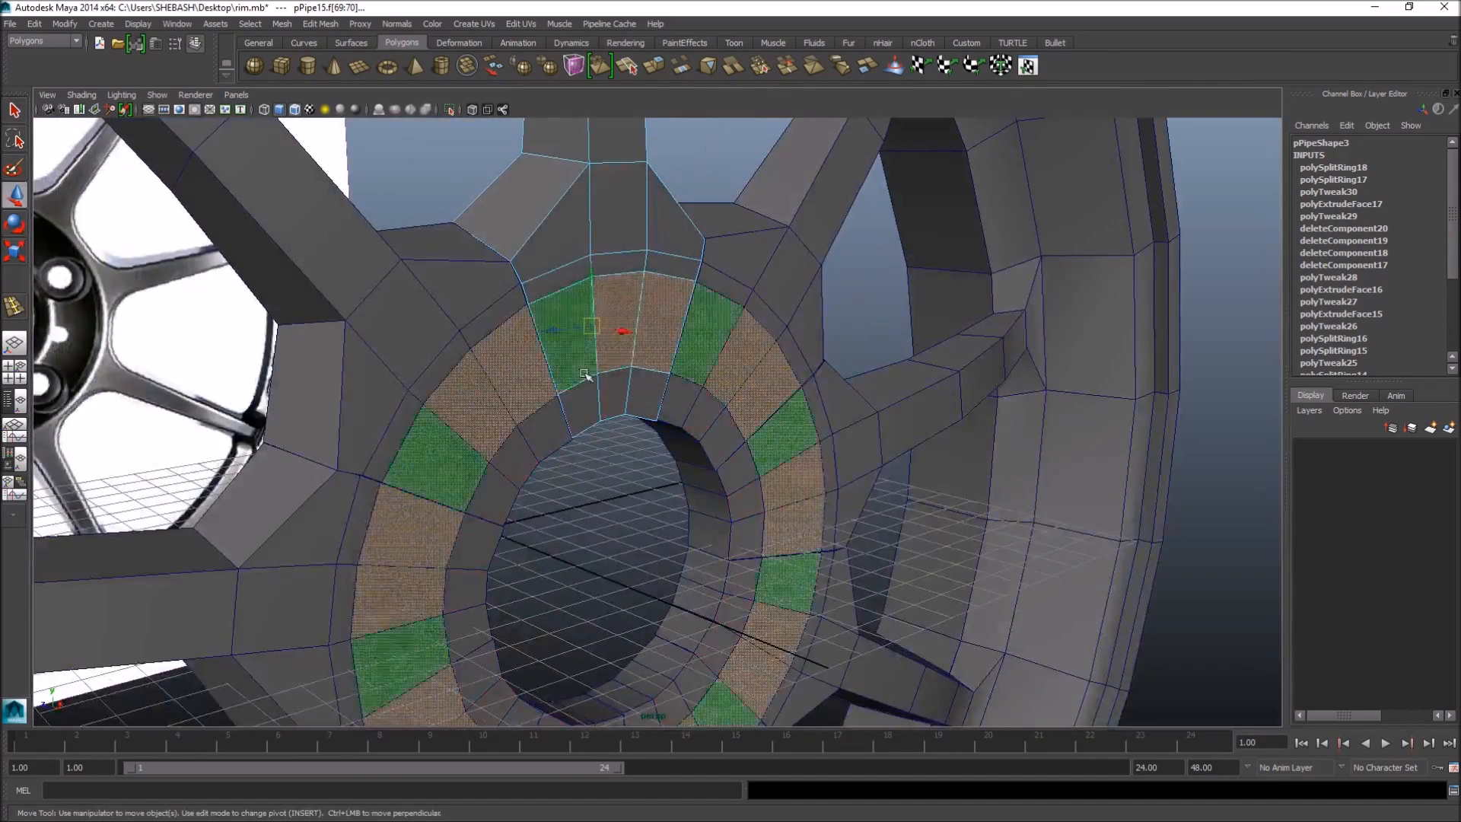
left_click_drag(630, 335, 734, 381)
- Select the inner wall faces of the hub opening and shift them along the wheel's axis
key("q")
left_click(601, 431)
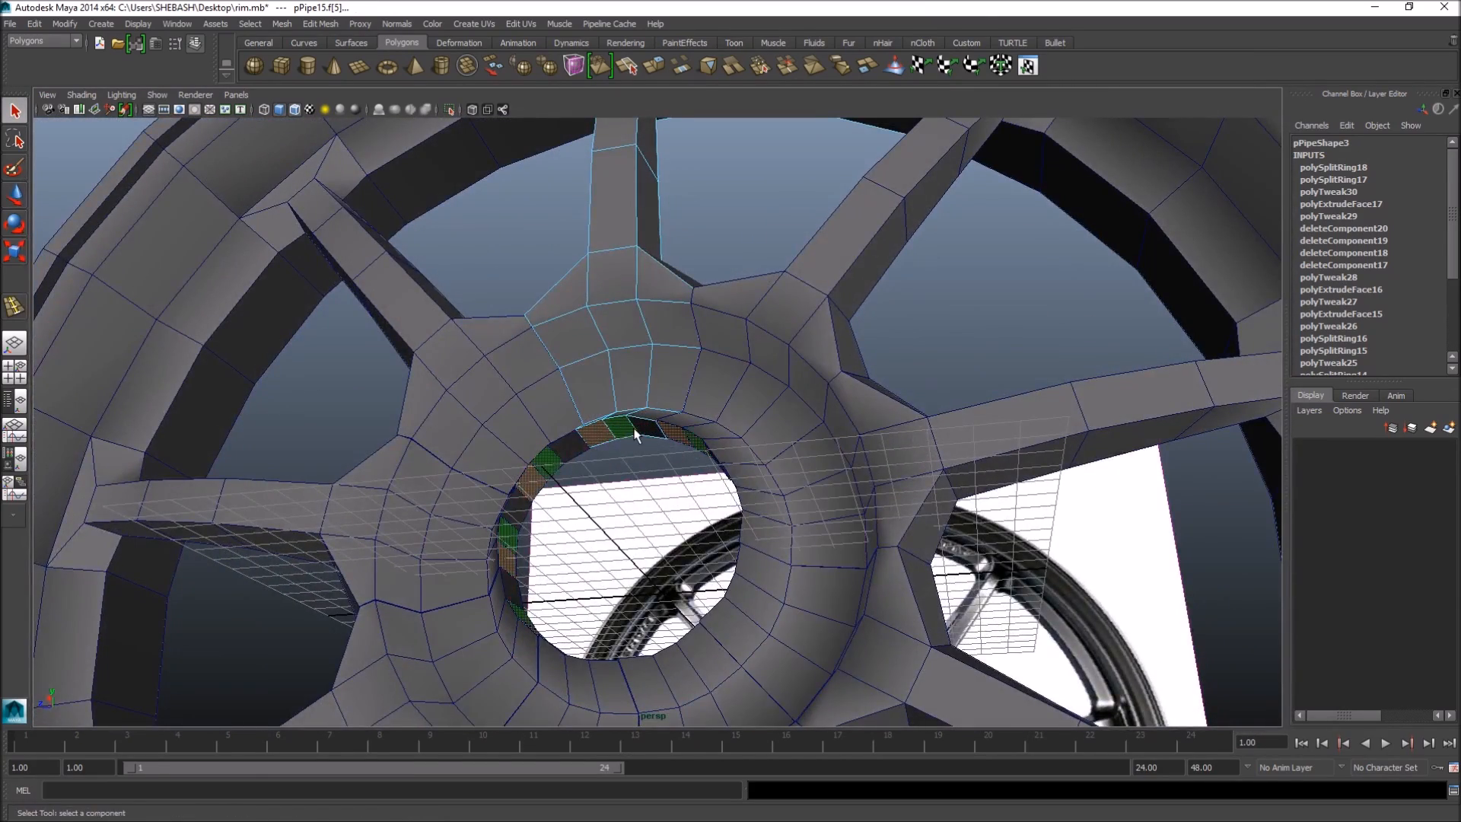
left_click_drag(635, 434, 772, 485, "alt")
key("w")
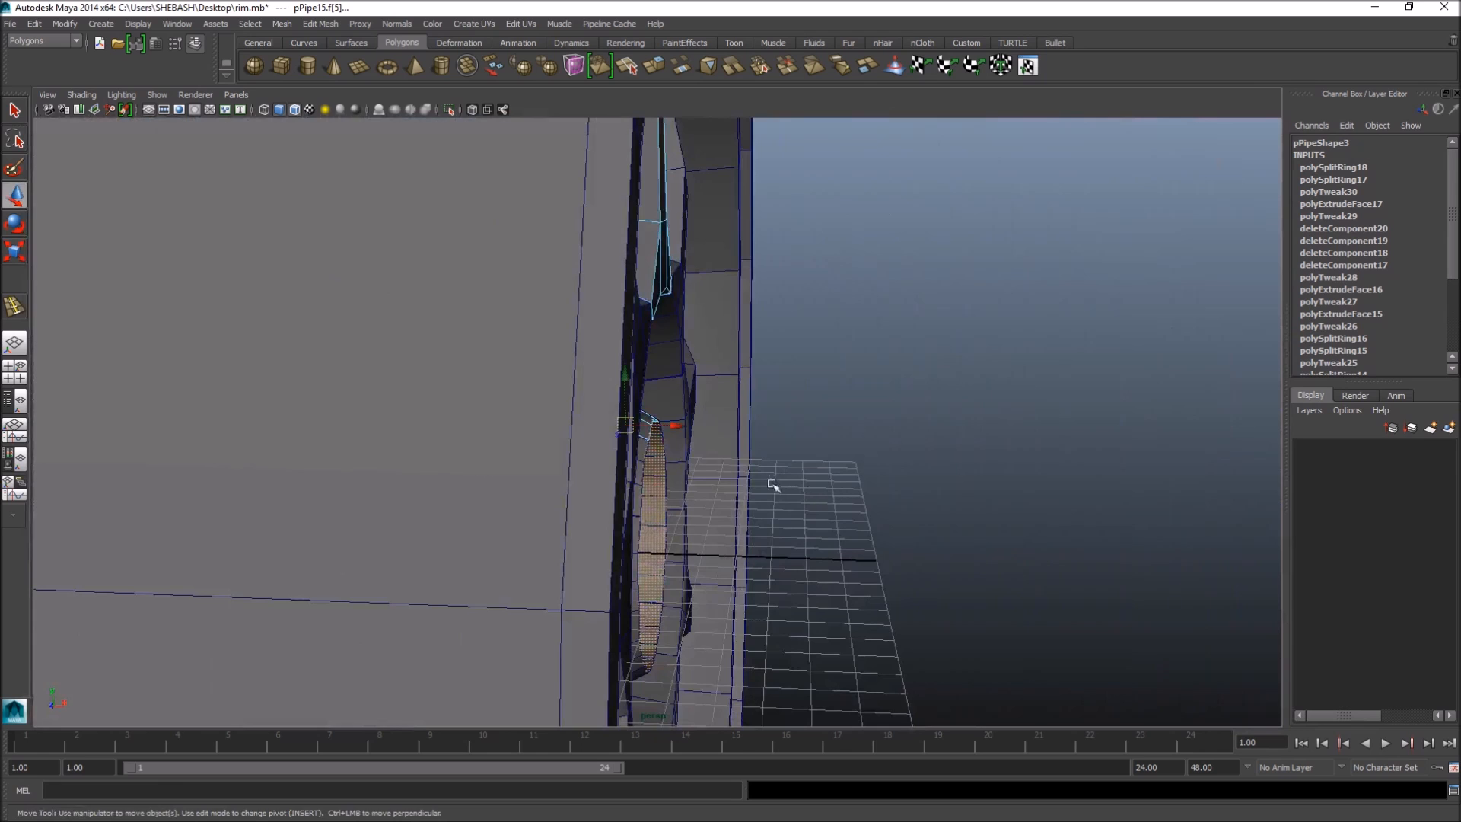
left_click_drag(678, 430, 655, 421)
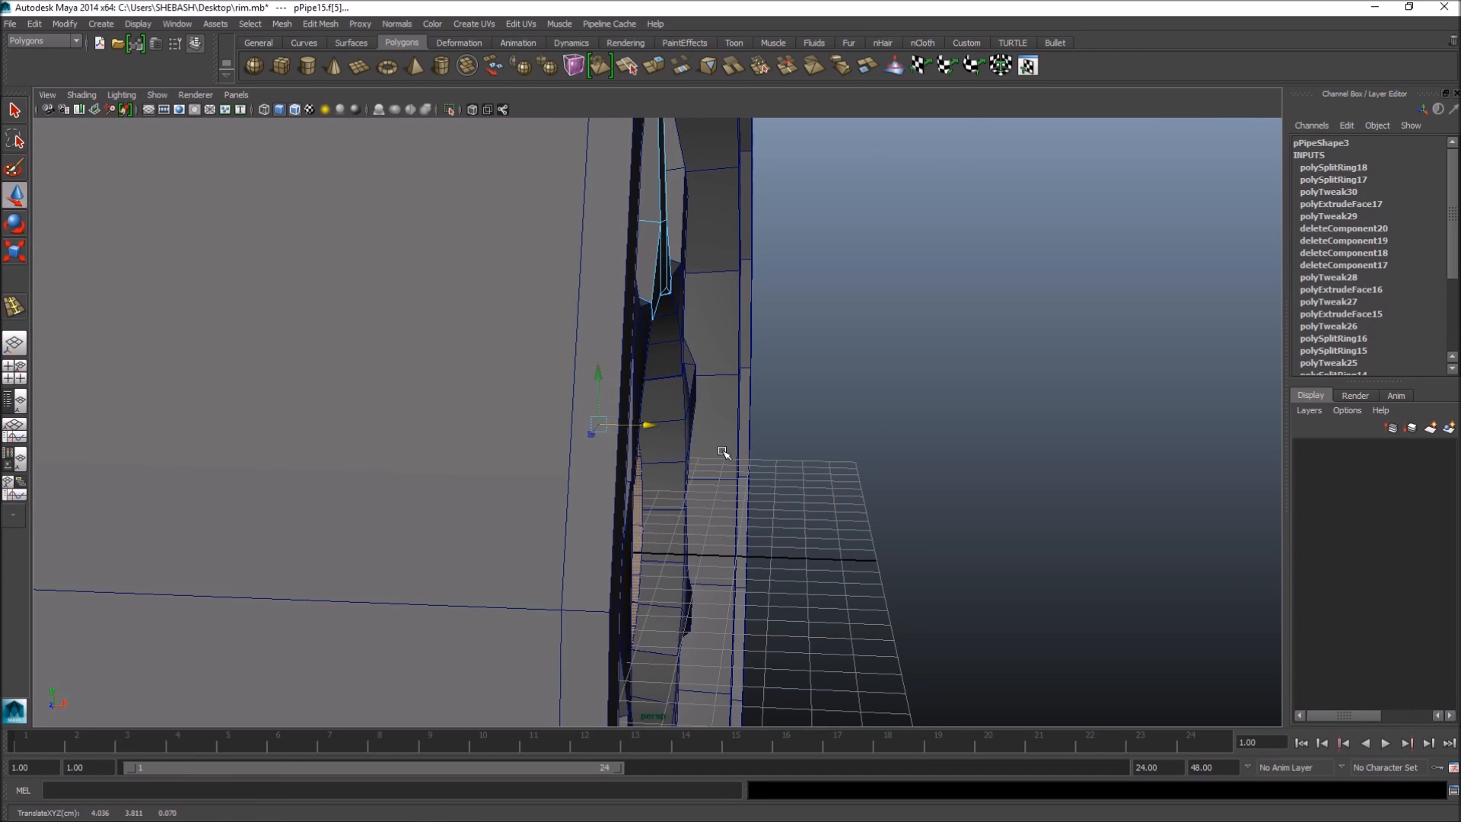
left_click_drag(724, 452, 900, 433, "alt")
- Consult the OZ Alleggerita HLT wheel photo in the browser to examine the hub's shape
left_click_drag(1460, 247, 620, 160)
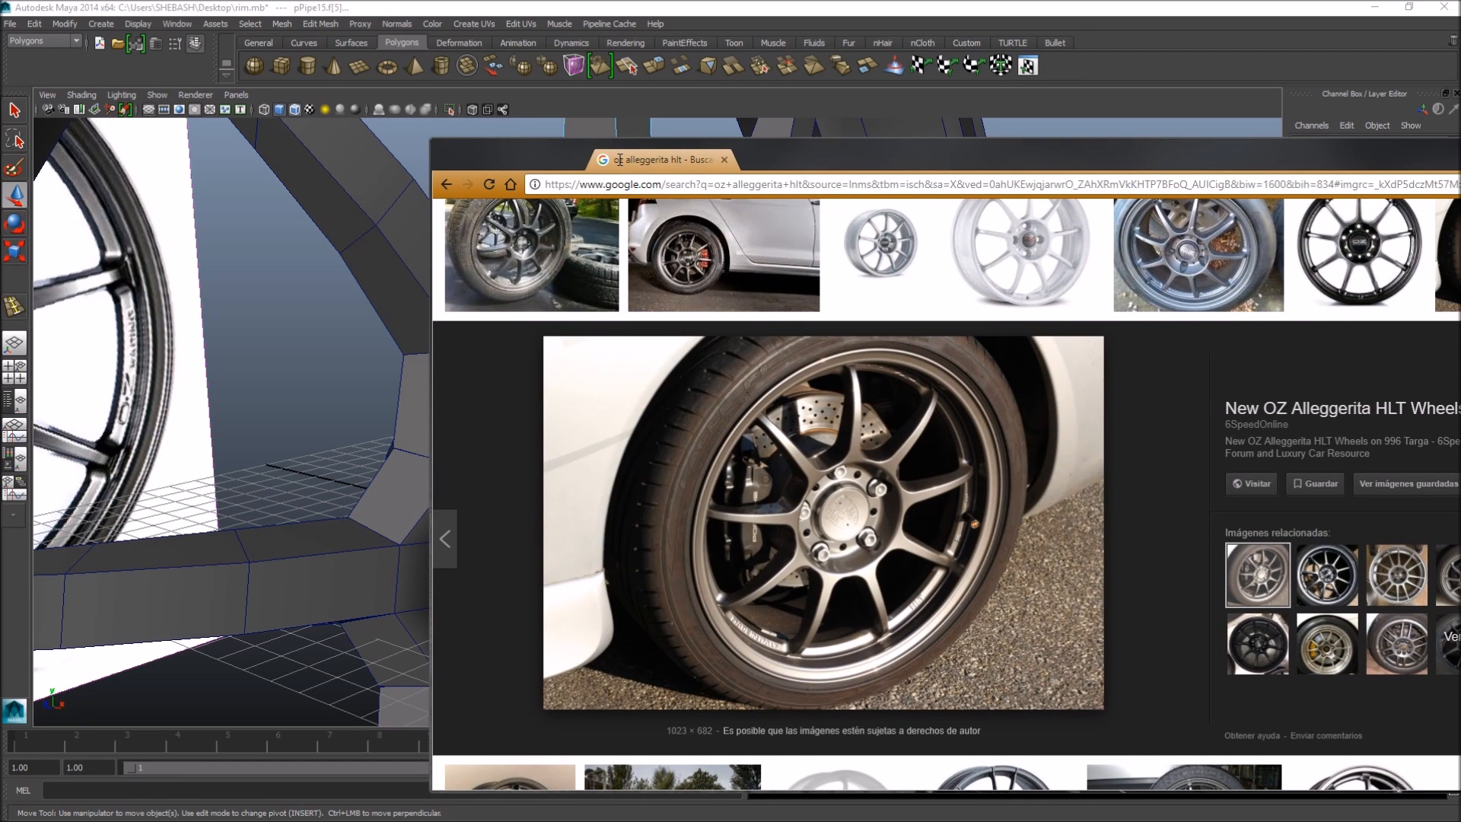
left_click_drag(619, 159, 630, 158)
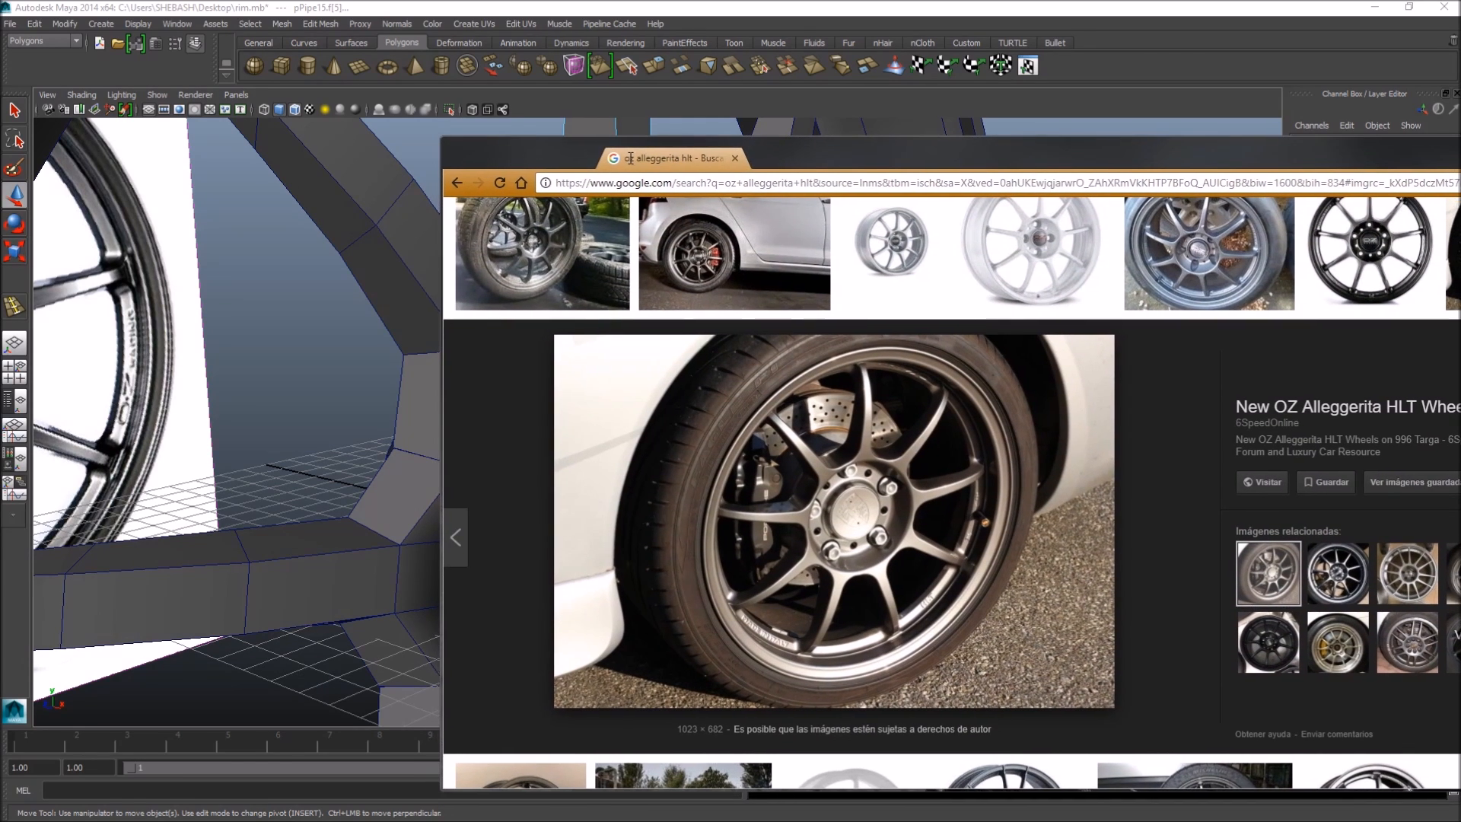
left_click_drag(630, 158, 1460, 184)
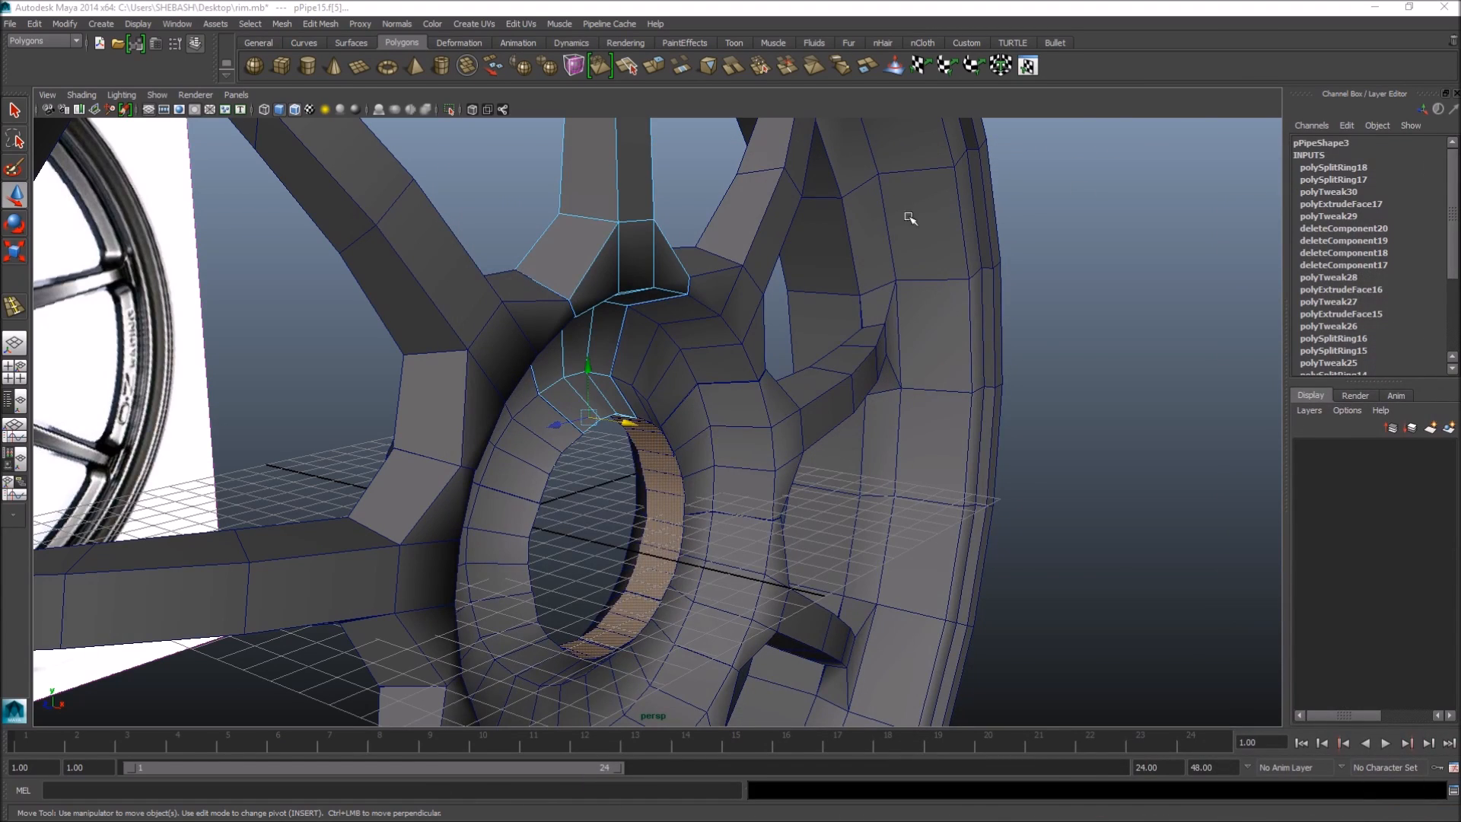
- Insert an edge loop along the inner wall of the hub opening and move it along the wheel's axis
left_click_drag(859, 451, 685, 398, "alt")
right_click_drag(548, 275, 637, 252)
right_click(596, 283, "shift")
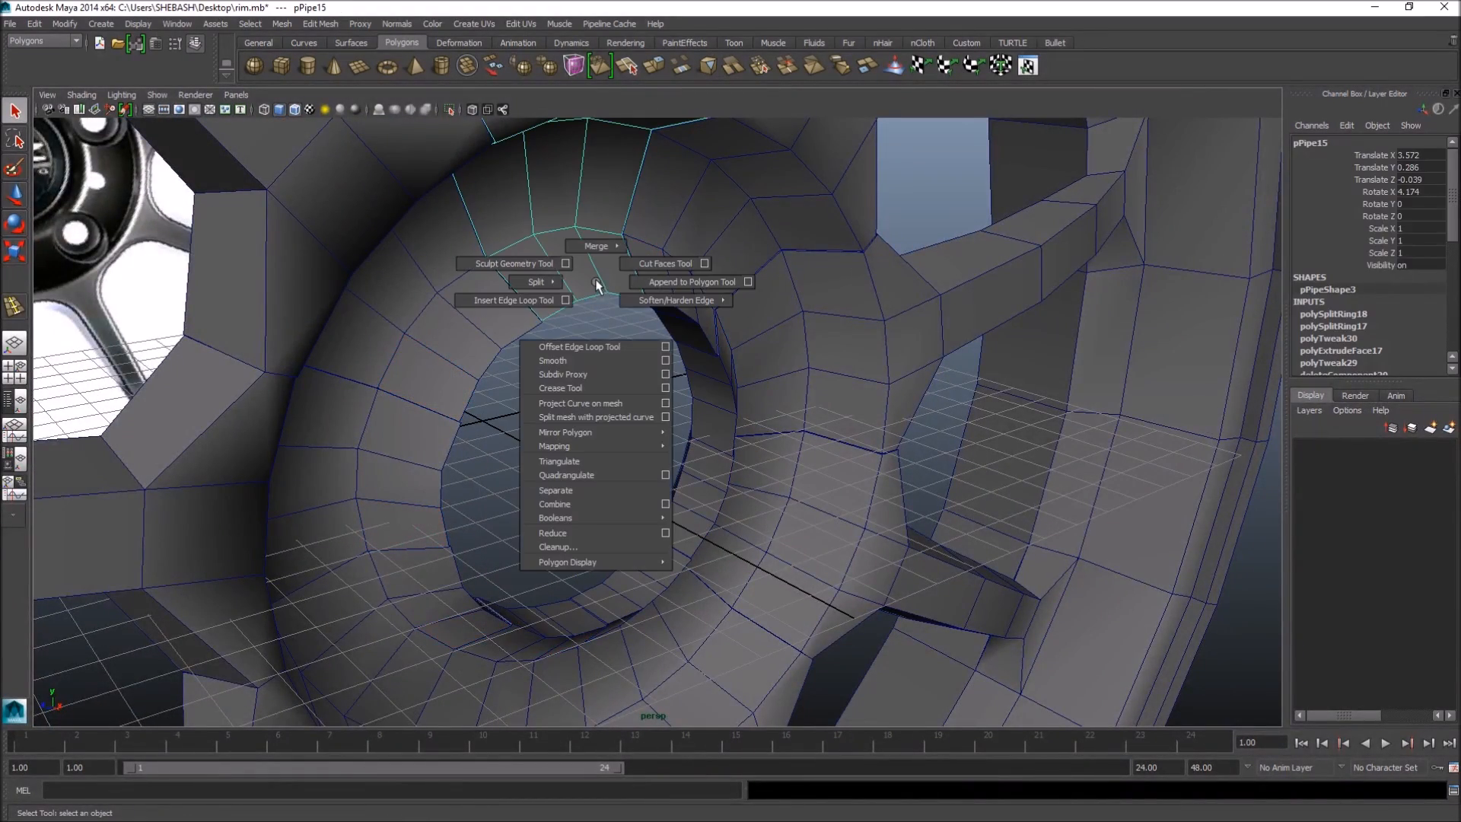
left_click(541, 299)
left_click_drag(574, 294, 701, 294)
key("w")
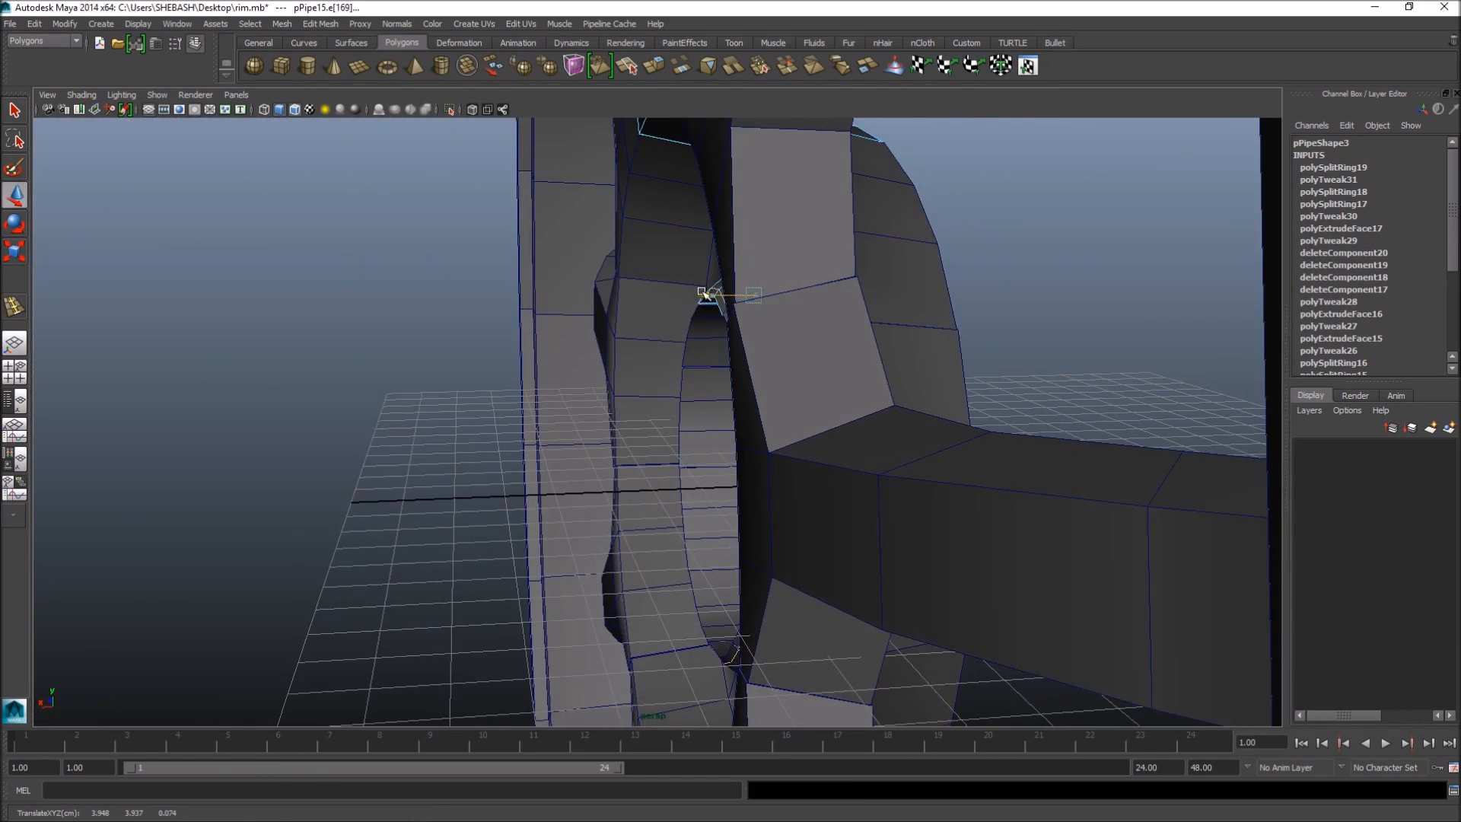
- Examine the rim of the hub opening up close, with and without the smooth preview
left_click_drag(680, 344, 799, 359, "alt")
scroll(586, 331, "up", 6)
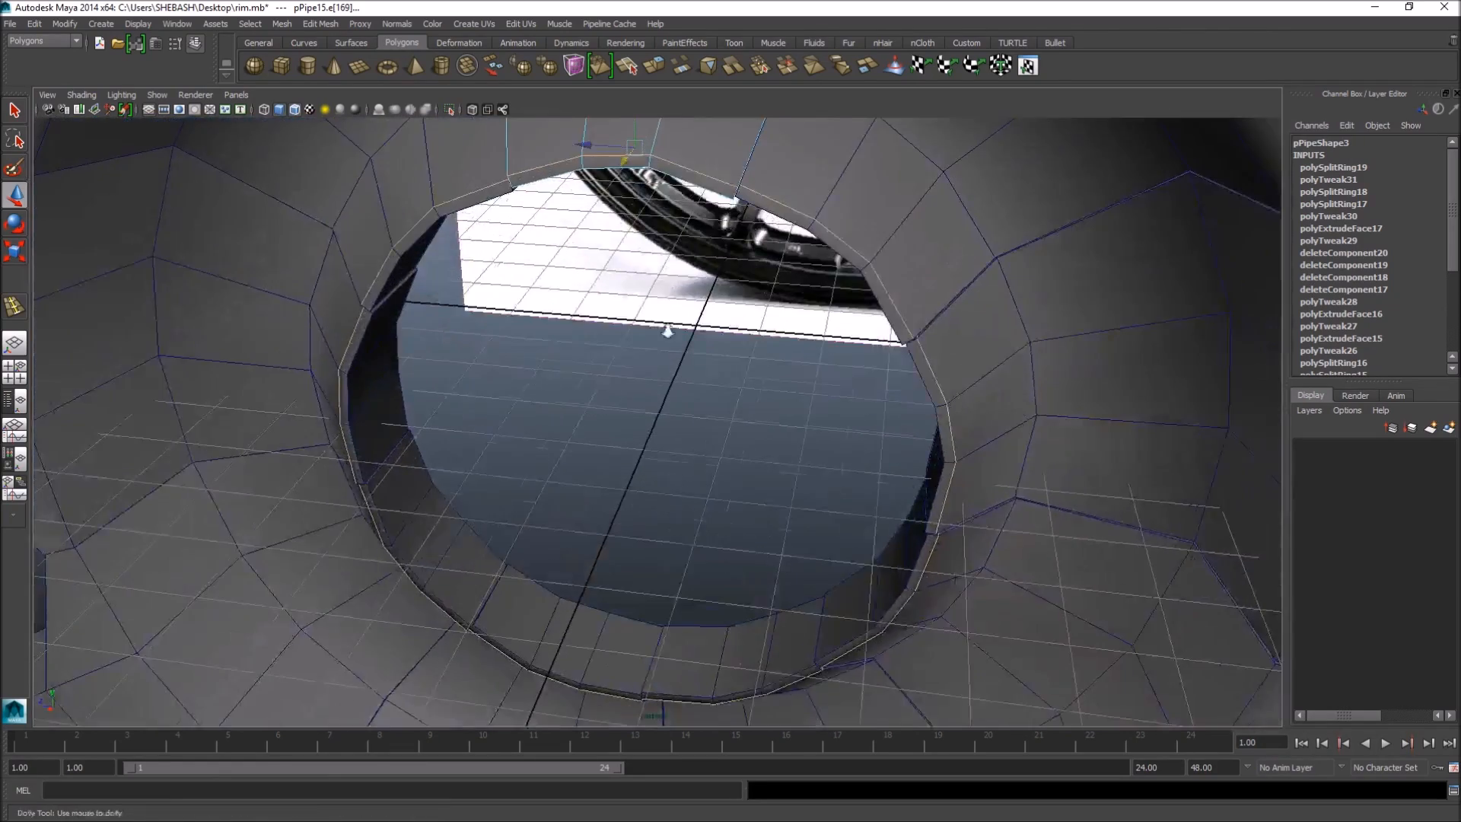
key("f")
right_click_drag(707, 415, 767, 432, "alt")
left_click_drag(767, 432, 694, 459, "alt")
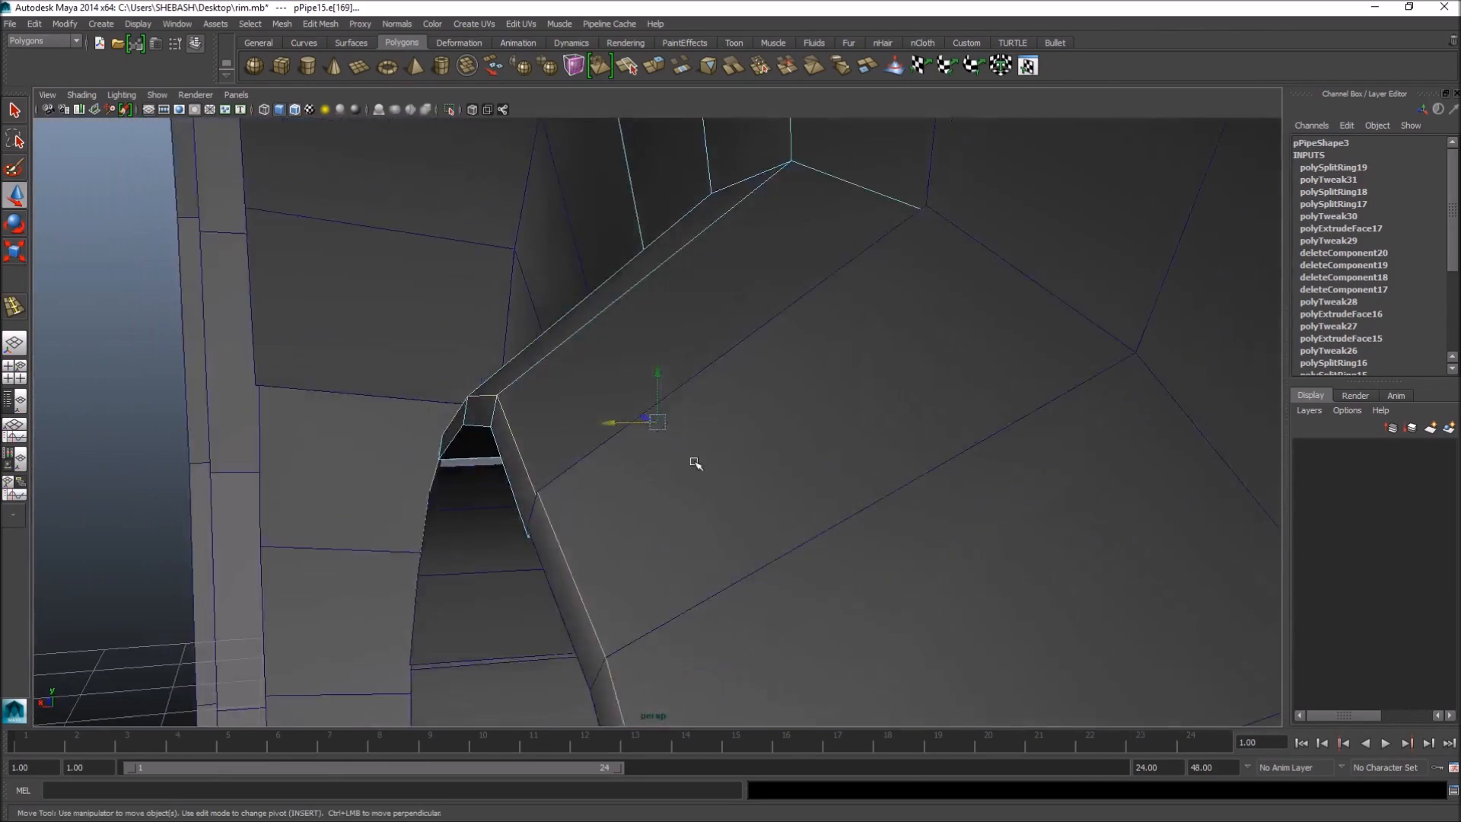
key("3")
key("1")
left_click_drag(507, 496, 598, 411, "alt")
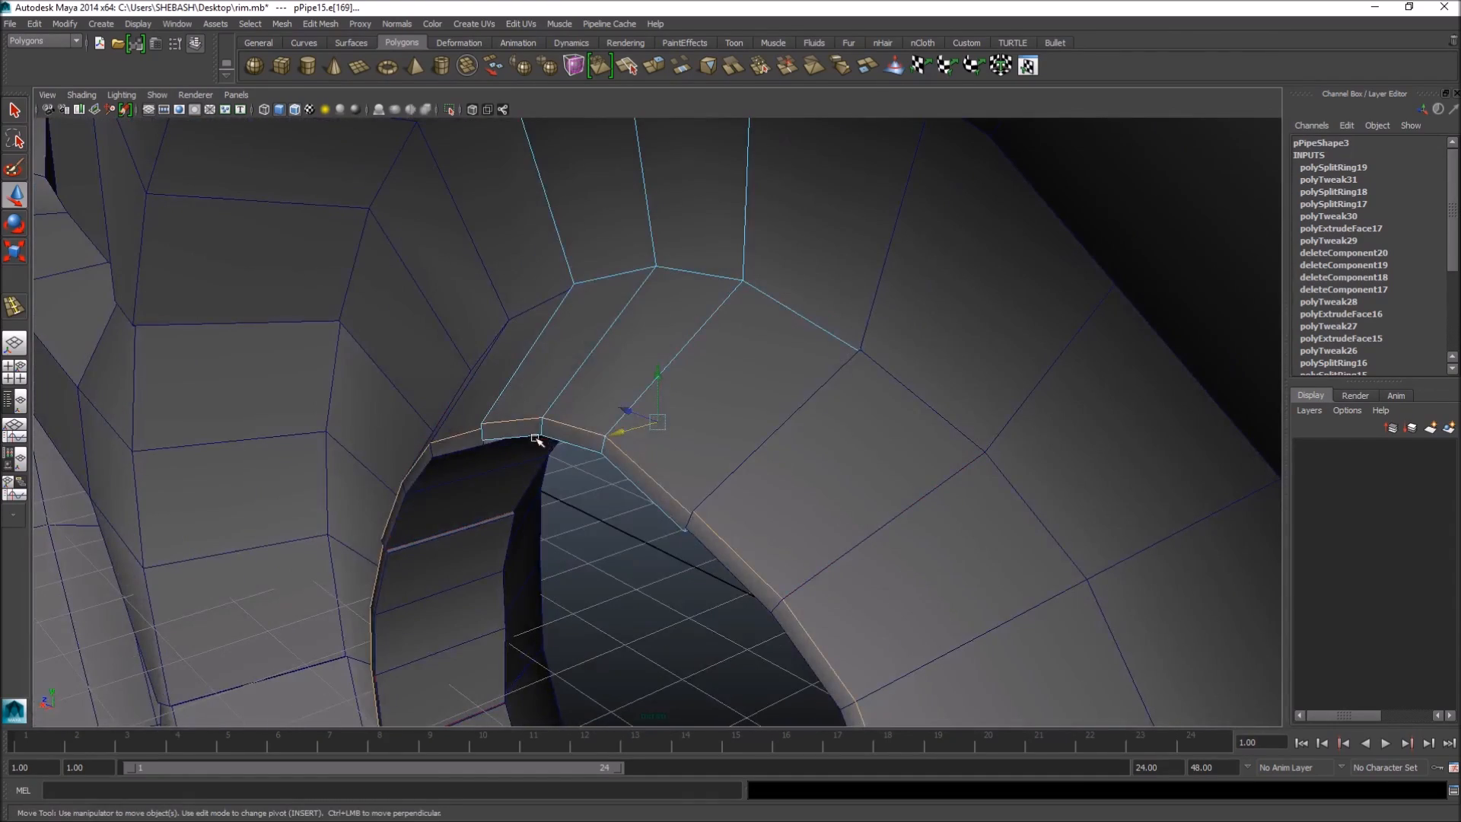
- Return to object selection and isolate the top spoke segment in the view
key("q")
right_click_drag(595, 425, 688, 377)
left_click_drag(707, 369, 764, 373, "alt")
left_click(630, 385)
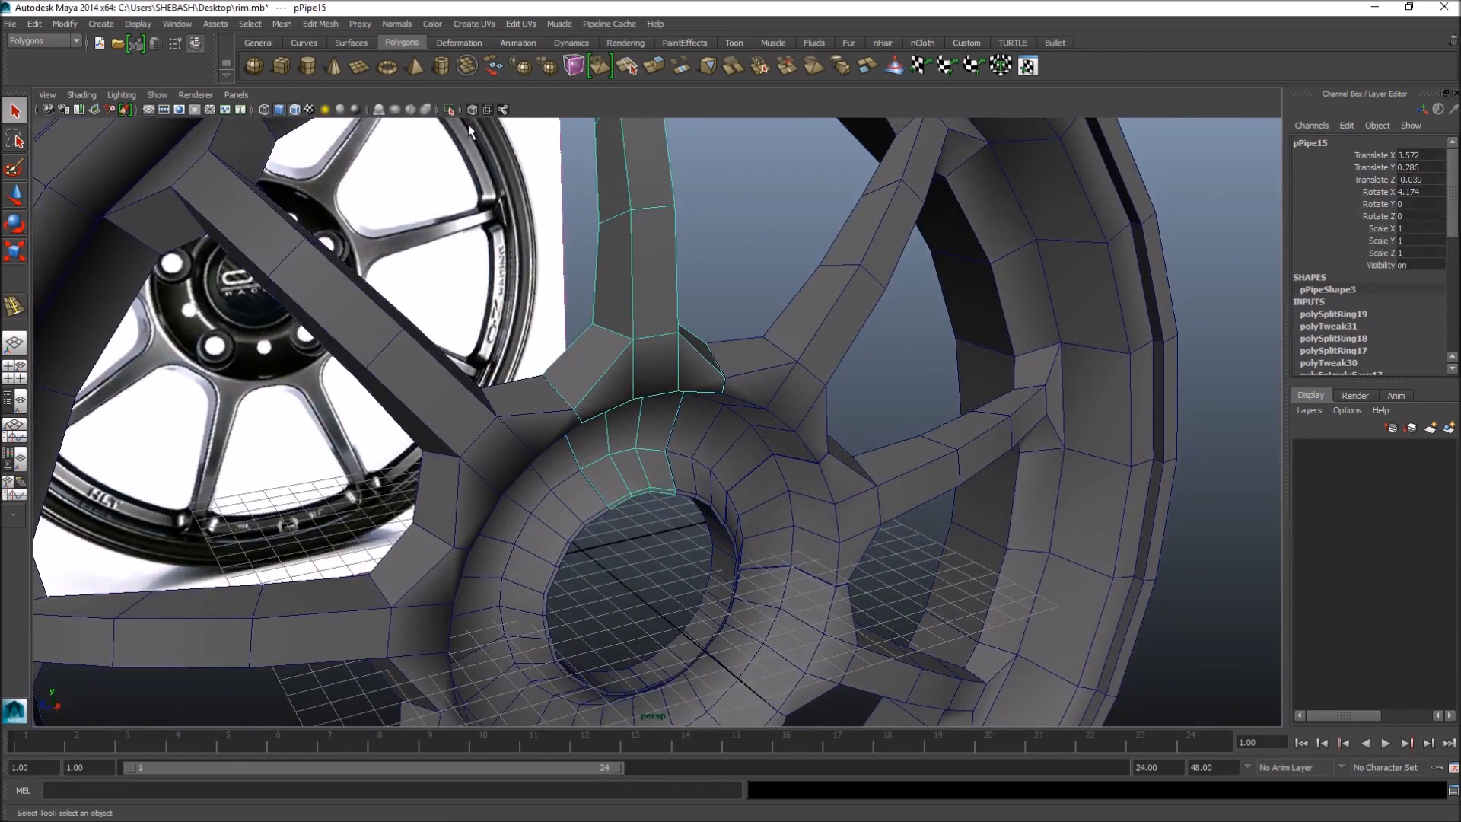
left_click(450, 110)
left_click_drag(581, 363, 685, 401, "alt")
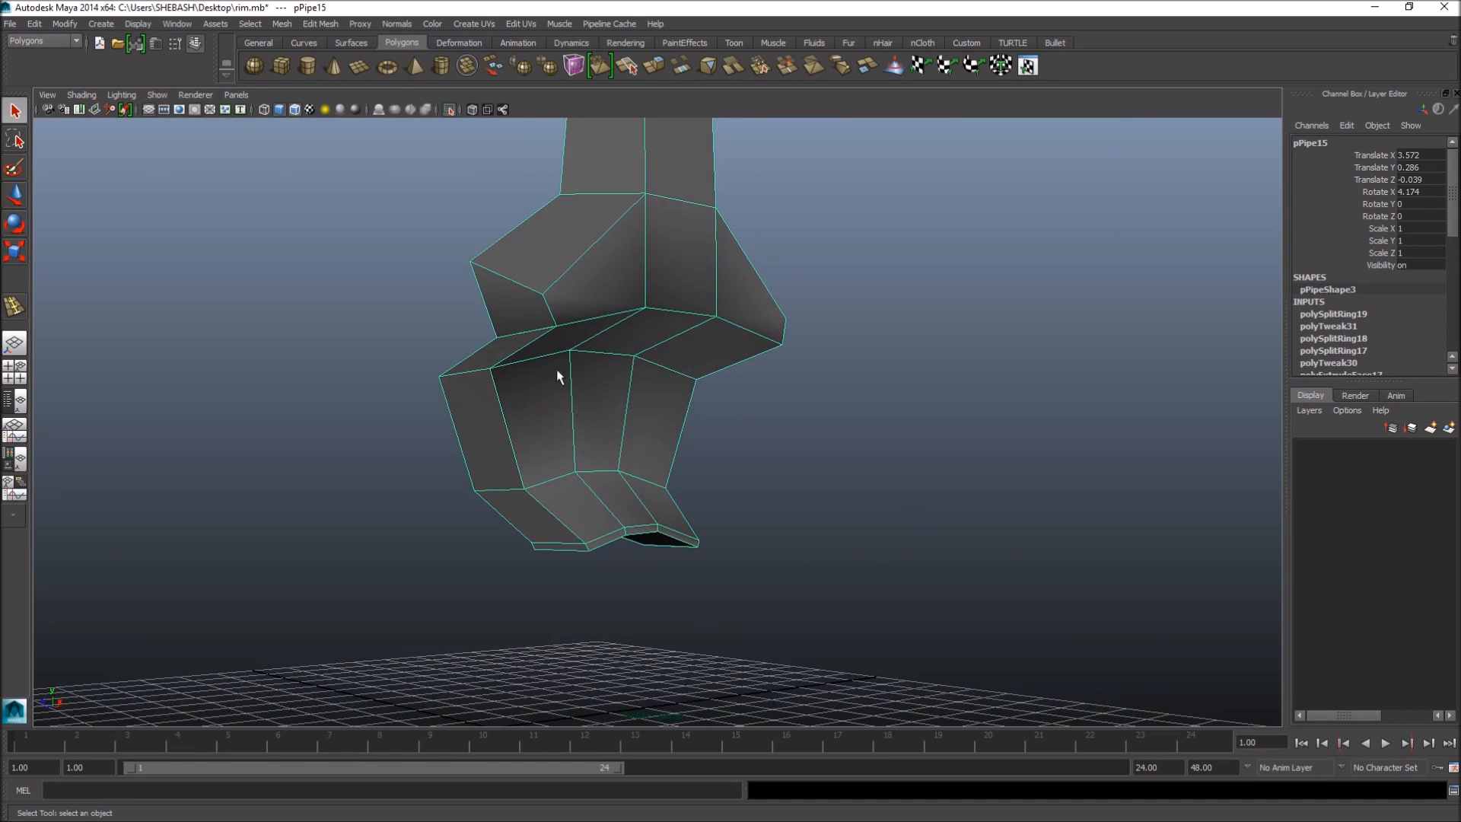
- Delete the side cap faces on the isolated segment's hub section where it meets the neighbouring segments
left_click_drag(586, 407, 567, 373, "alt")
right_click_drag(567, 373, 577, 325)
left_click(570, 333)
left_click(533, 419, "shift")
left_click(608, 522, "shift")
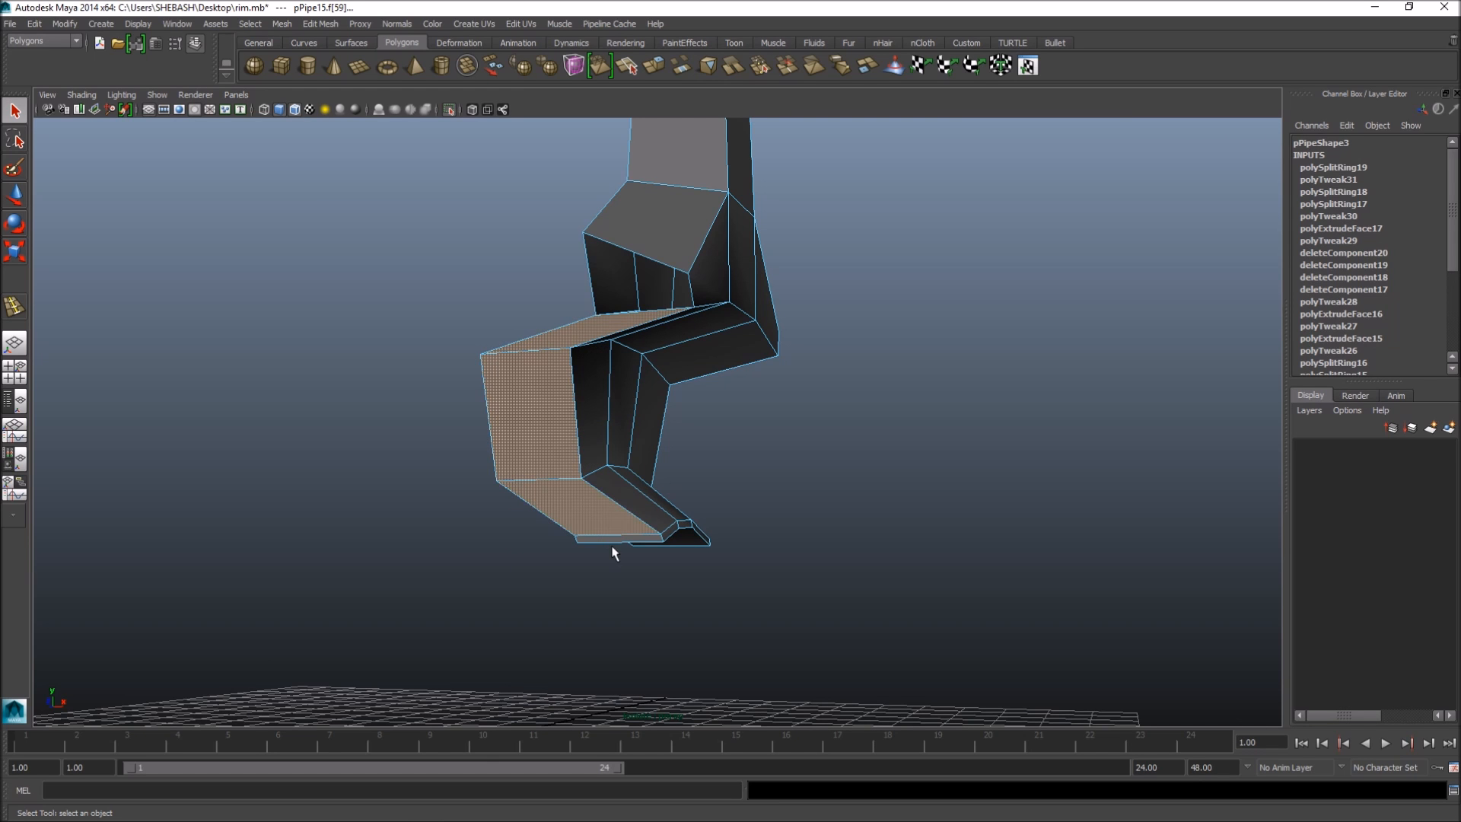
left_click_drag(613, 545, 553, 523, "alt")
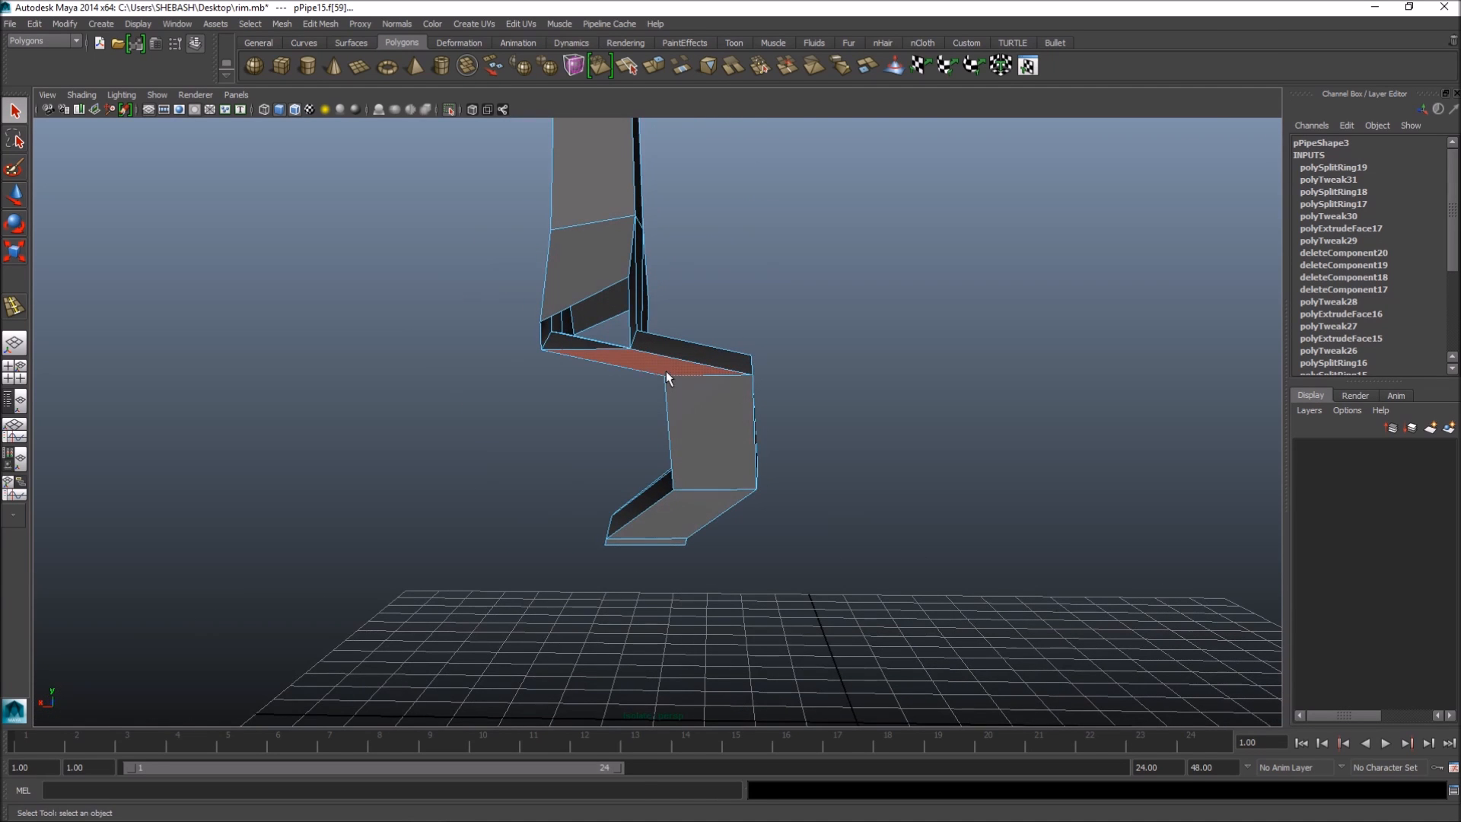
left_click_drag(753, 473, 727, 489, "alt")
left_click_drag(887, 472, 765, 430, "alt")
left_click(774, 433)
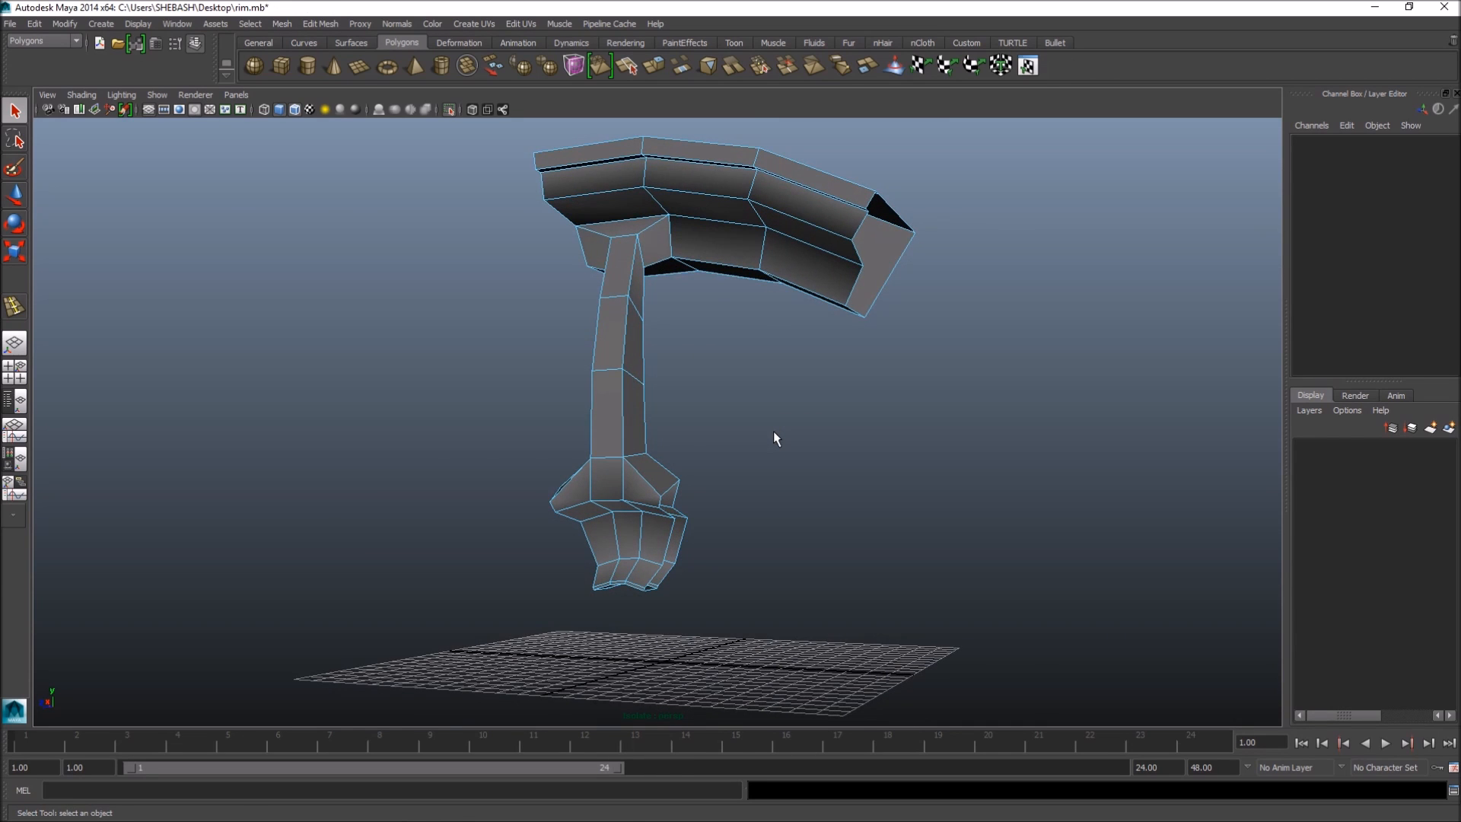
- Preview the isolated segment smoothed and bring the rest of the wheel back into view
scroll(594, 483, "up", 5)
left_click_drag(690, 404, 710, 358, "alt")
key("3")
left_click_drag(889, 412, 546, 172, "alt")
key("1")
left_click(451, 109)
left_click_drag(837, 335, 527, 451, "alt")
scroll(526, 450, "up", 3)
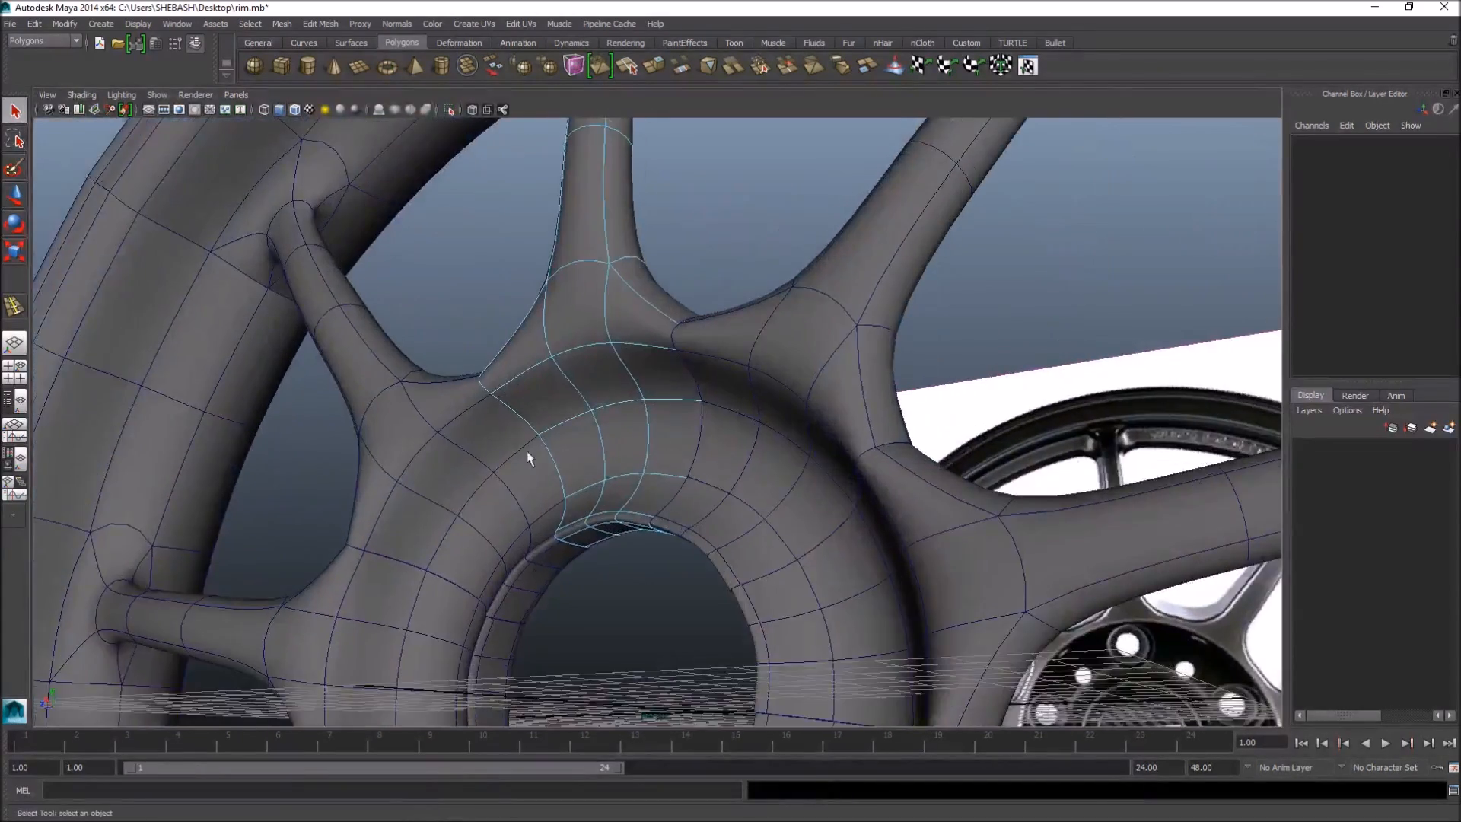
- Inspect the smoothed joints between the hub segments and return the segment to unsmoothed display
right_click_drag(526, 451, 702, 459, "alt")
left_click_drag(629, 471, 599, 399, "alt")
left_click(447, 289)
left_click(594, 356)
key("1")
left_click_drag(812, 359, 687, 356, "alt")
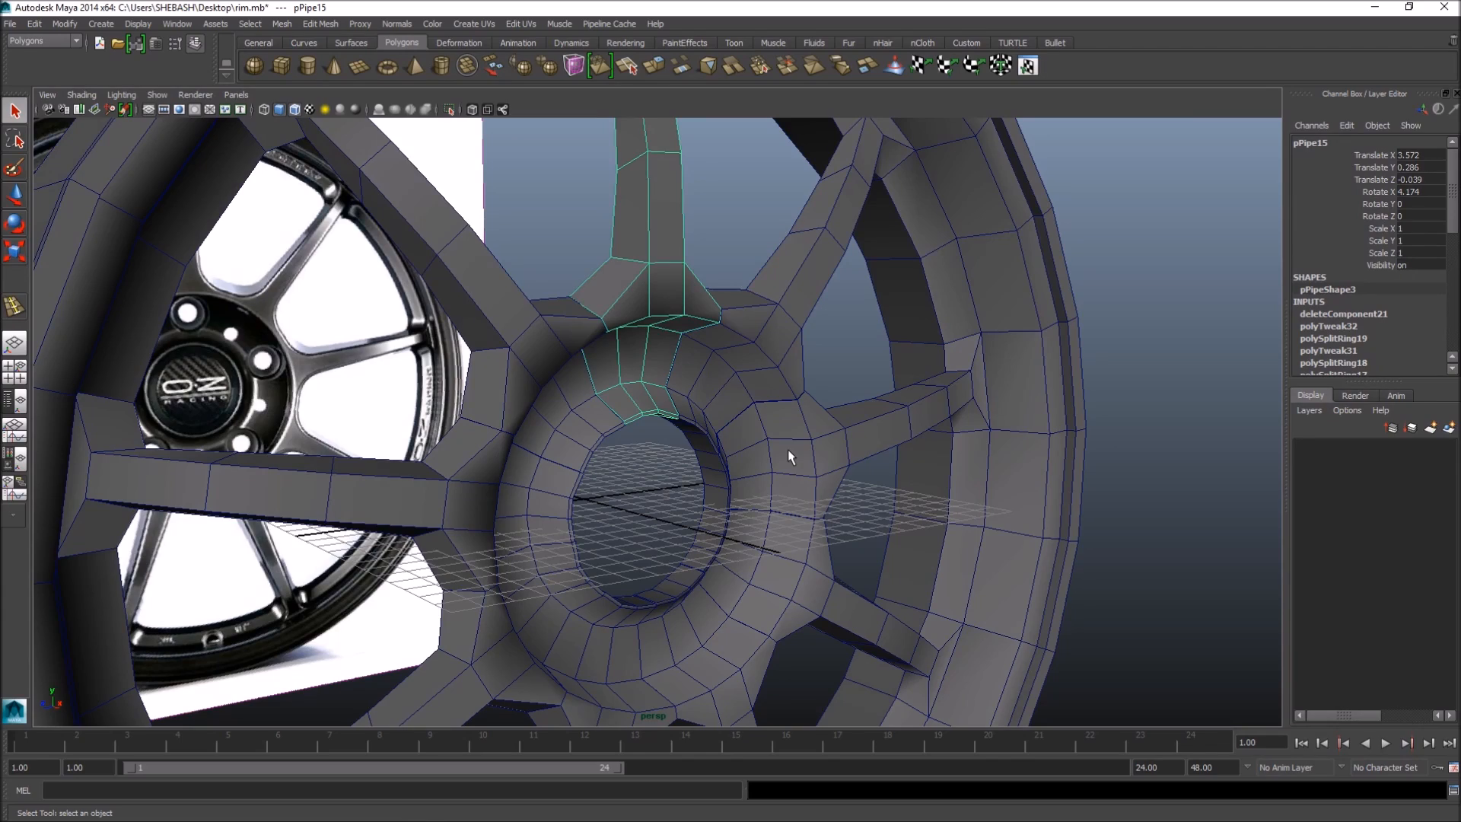
left_click_drag(1010, 375, 783, 368, "alt")
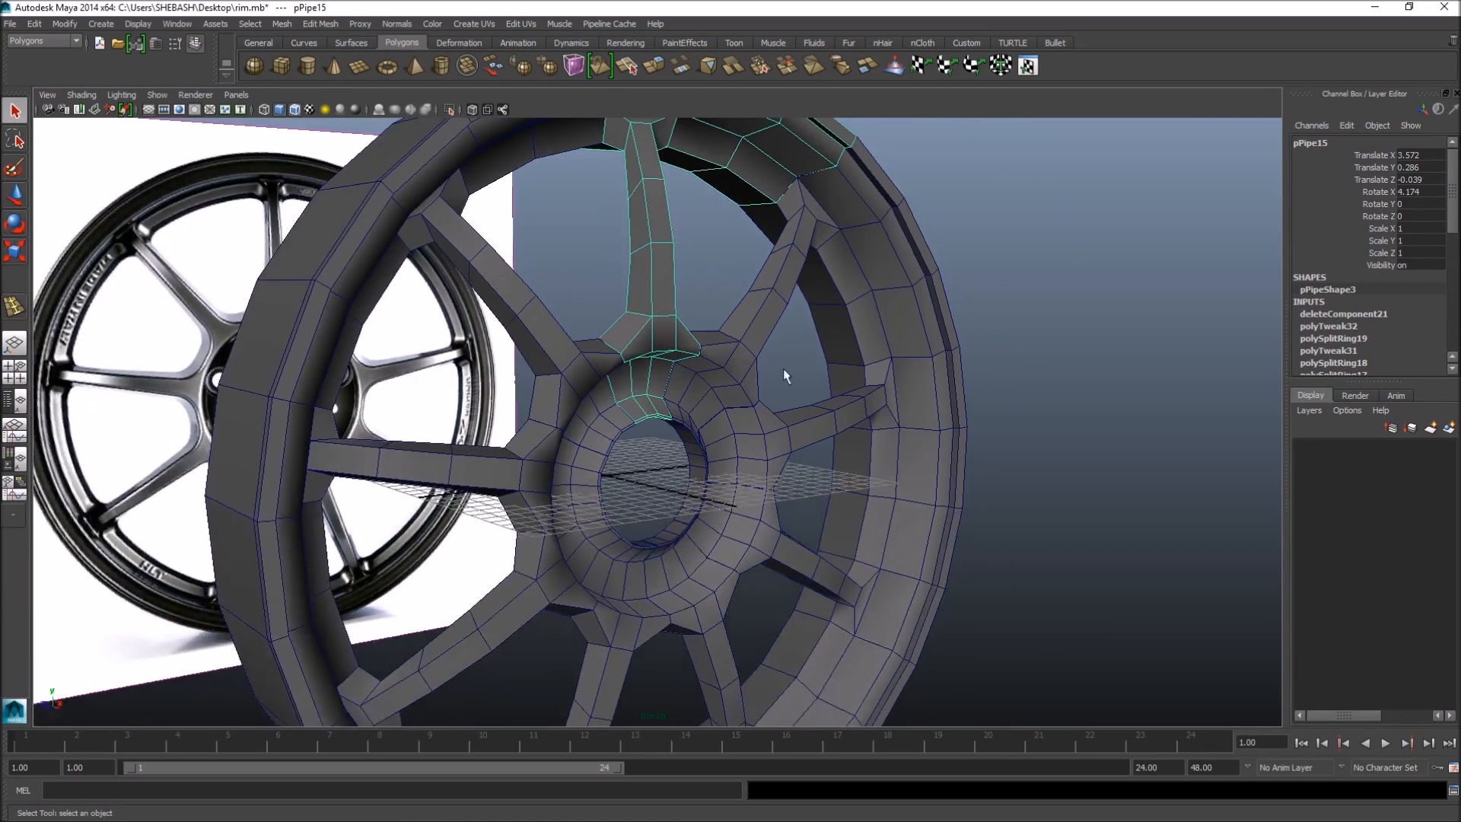
left_click_drag(809, 475, 1007, 377, "alt")
left_click(894, 303)
left_click(920, 514)
left_click(862, 698)
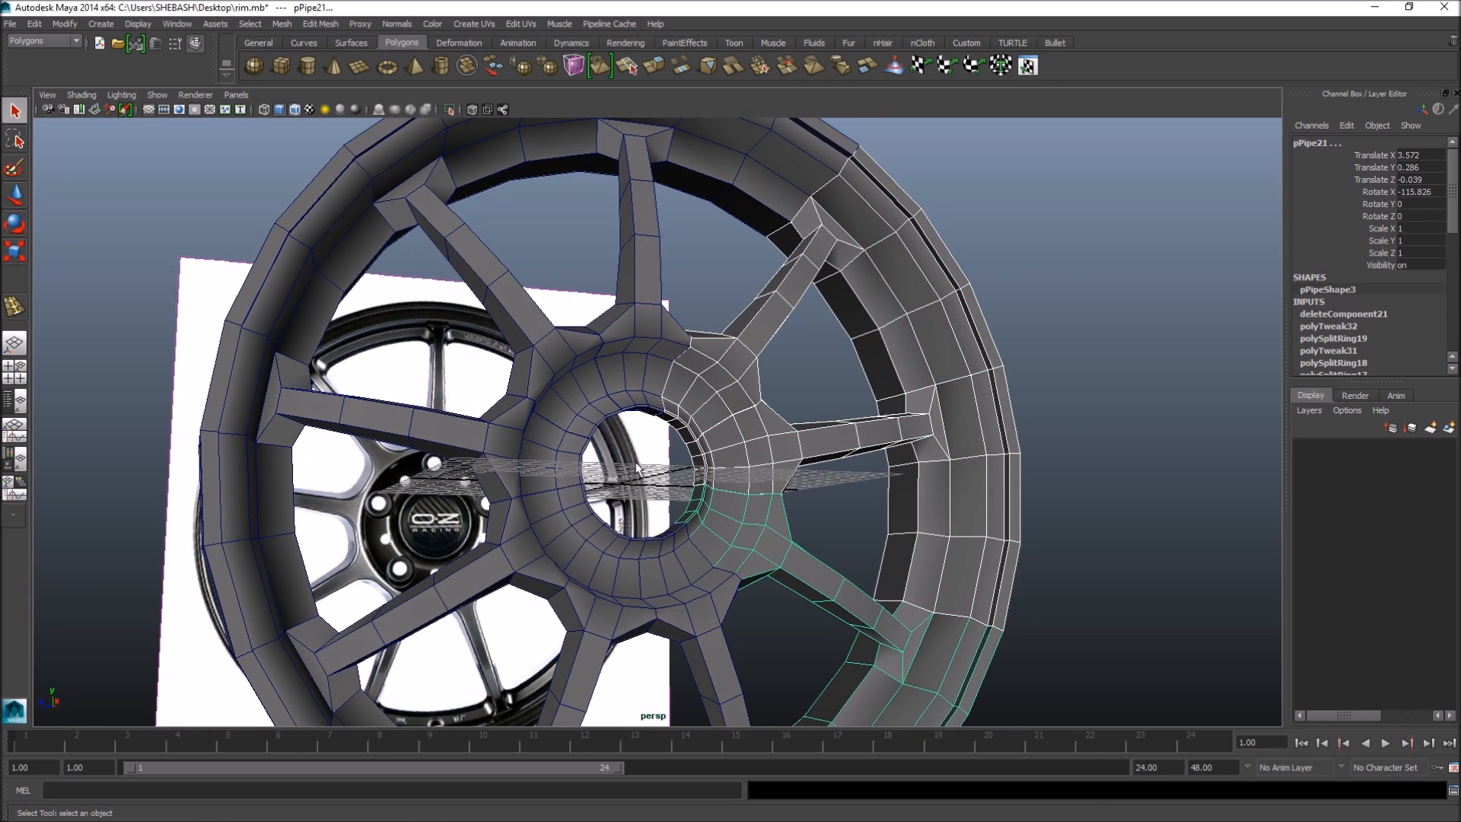
left_click(680, 464)
scroll(680, 465, "up", 5)
left_click(658, 354)
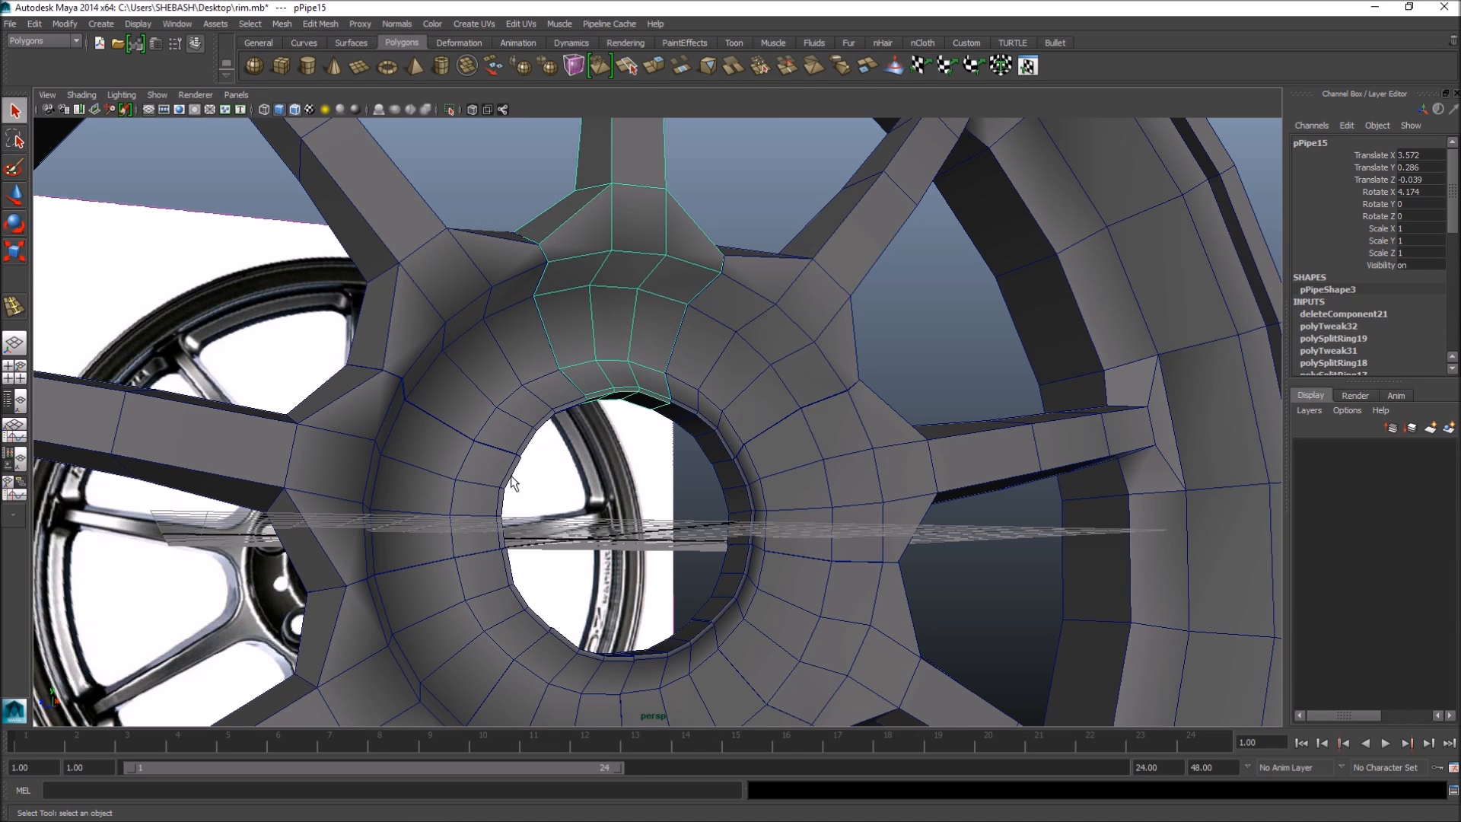
- Compare the hub's edge layout with the bolt holes in the orthographic reference, and return to the perspective view
key("space")
key("space")
scroll(892, 428, "up", 2)
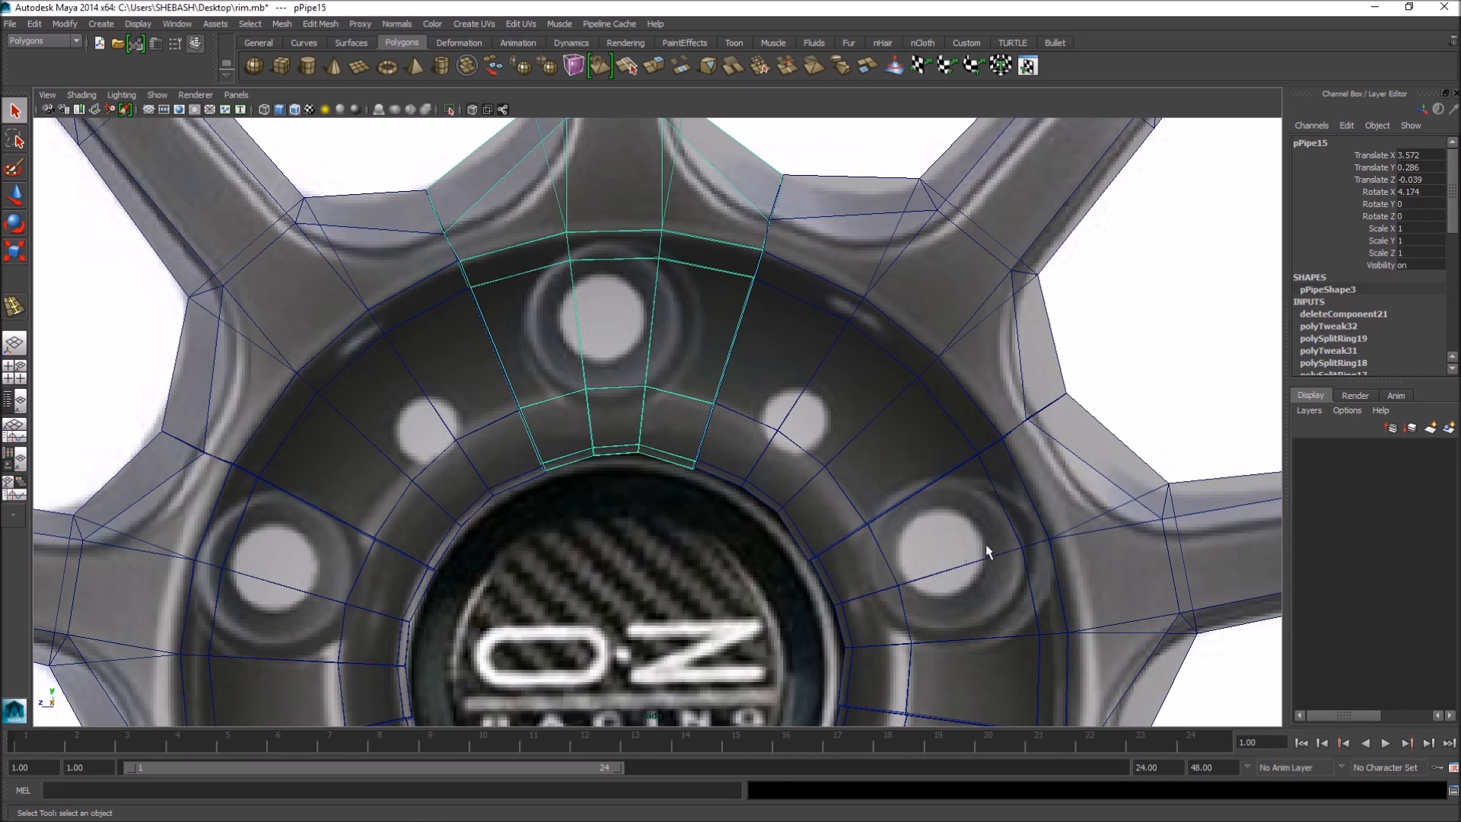
middle_click_drag(984, 545, 1016, 394, "alt")
right_click_drag(830, 457, 894, 363, "alt")
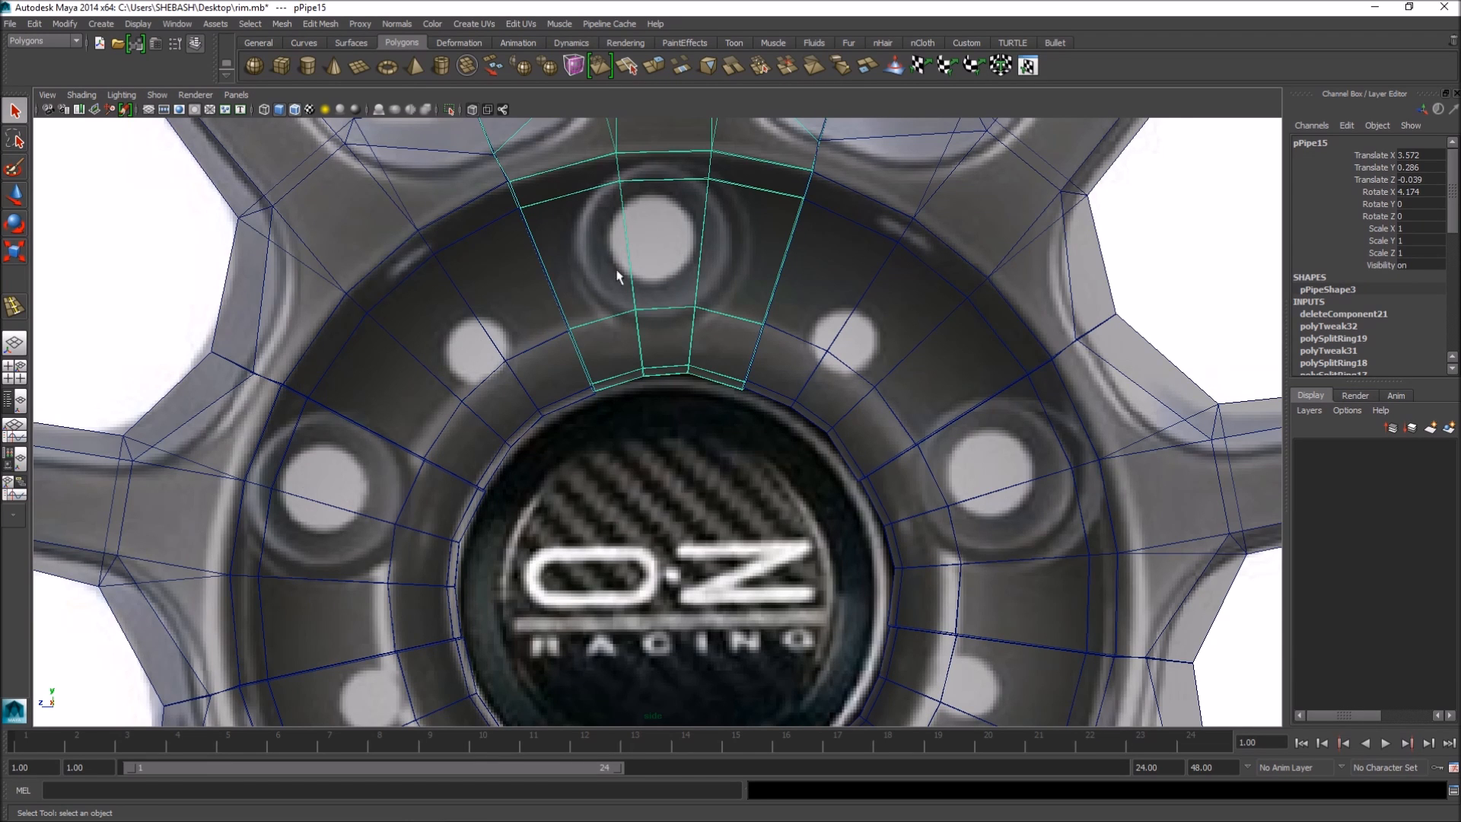
scroll(815, 369, "down", 2)
mouse_move(991, 385)
middle_mouse_down("alt")
mouse_move(847, 434)
mouse_move(989, 362)
middle_mouse_up("alt")
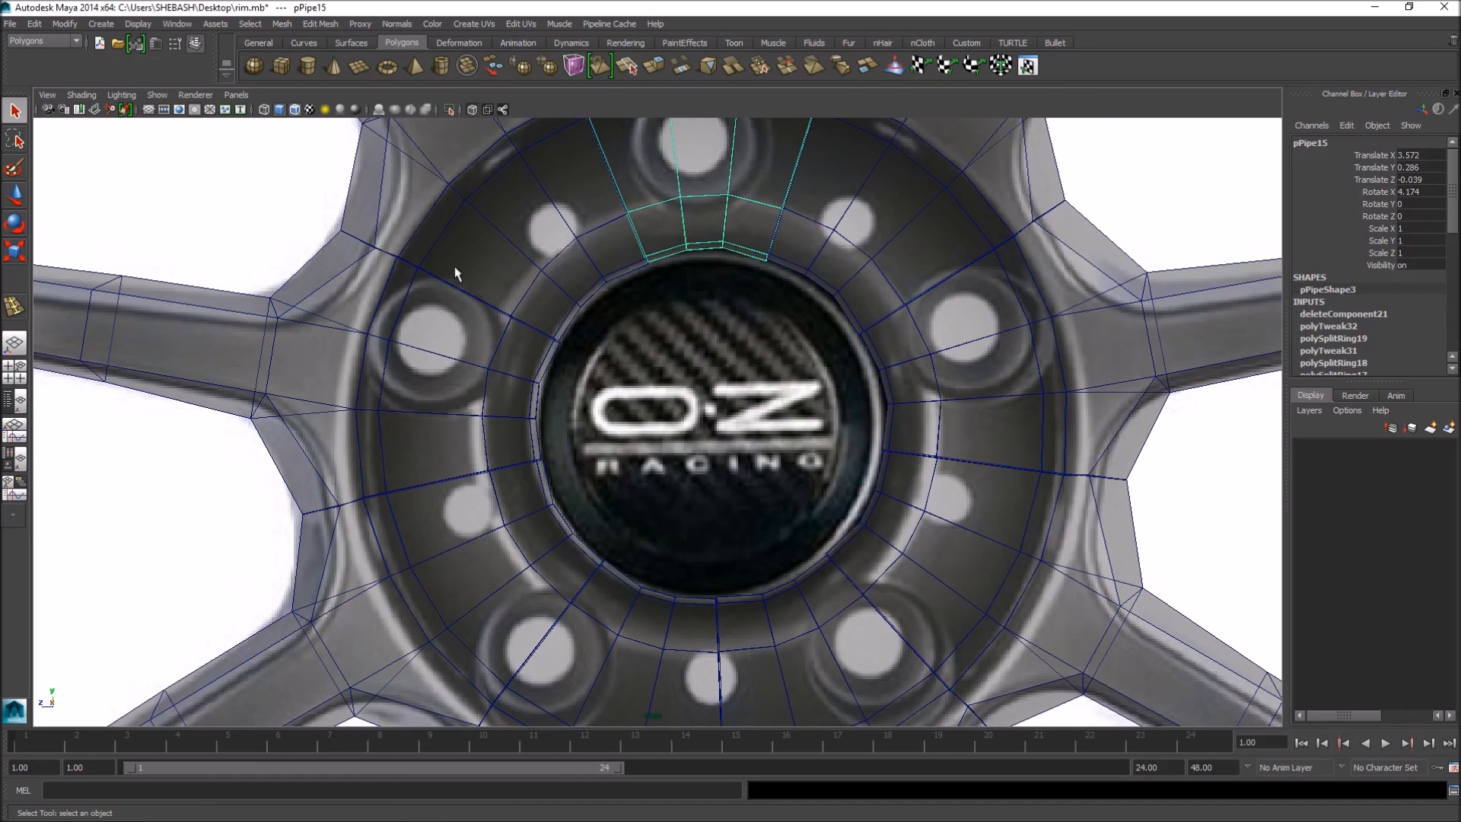
scroll(669, 272, "down", 3)
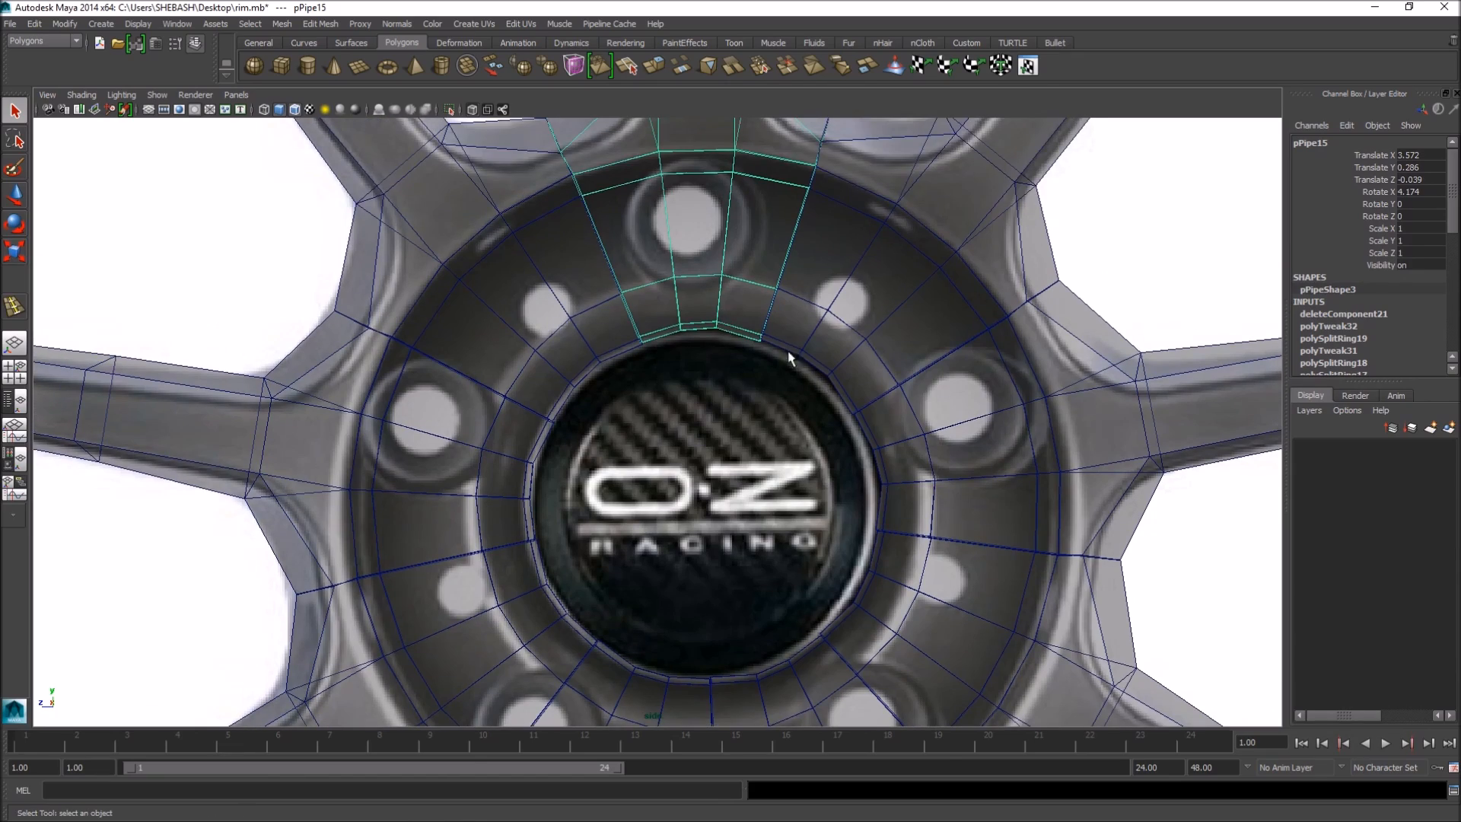
scroll(837, 373, "up", 4)
middle_click_drag(693, 202, 698, 445, "alt")
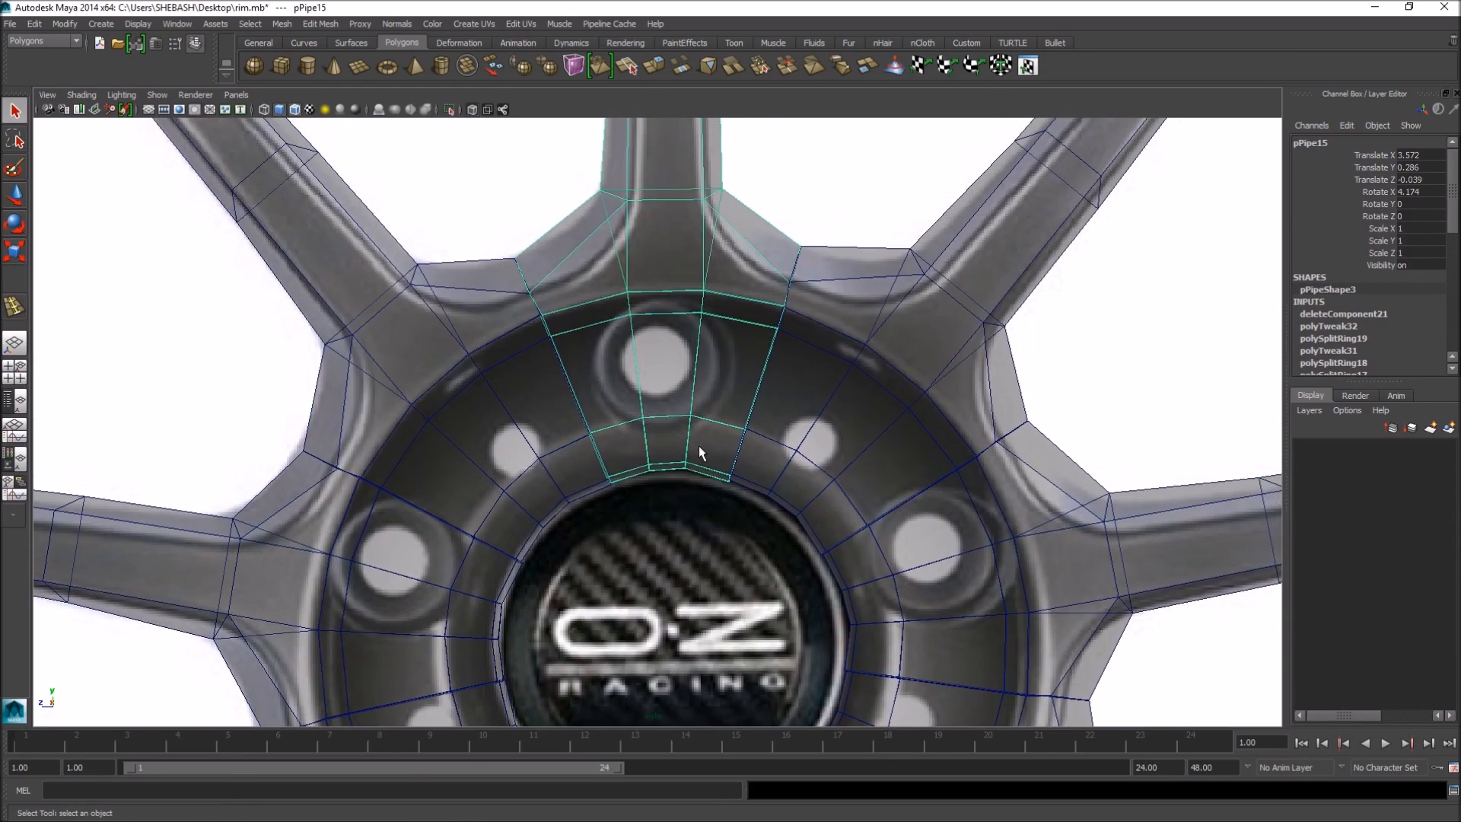
key("space")
key("space")
left_click_drag(921, 373, 753, 372, "alt")
right_click_drag(754, 373, 594, 373, "alt")
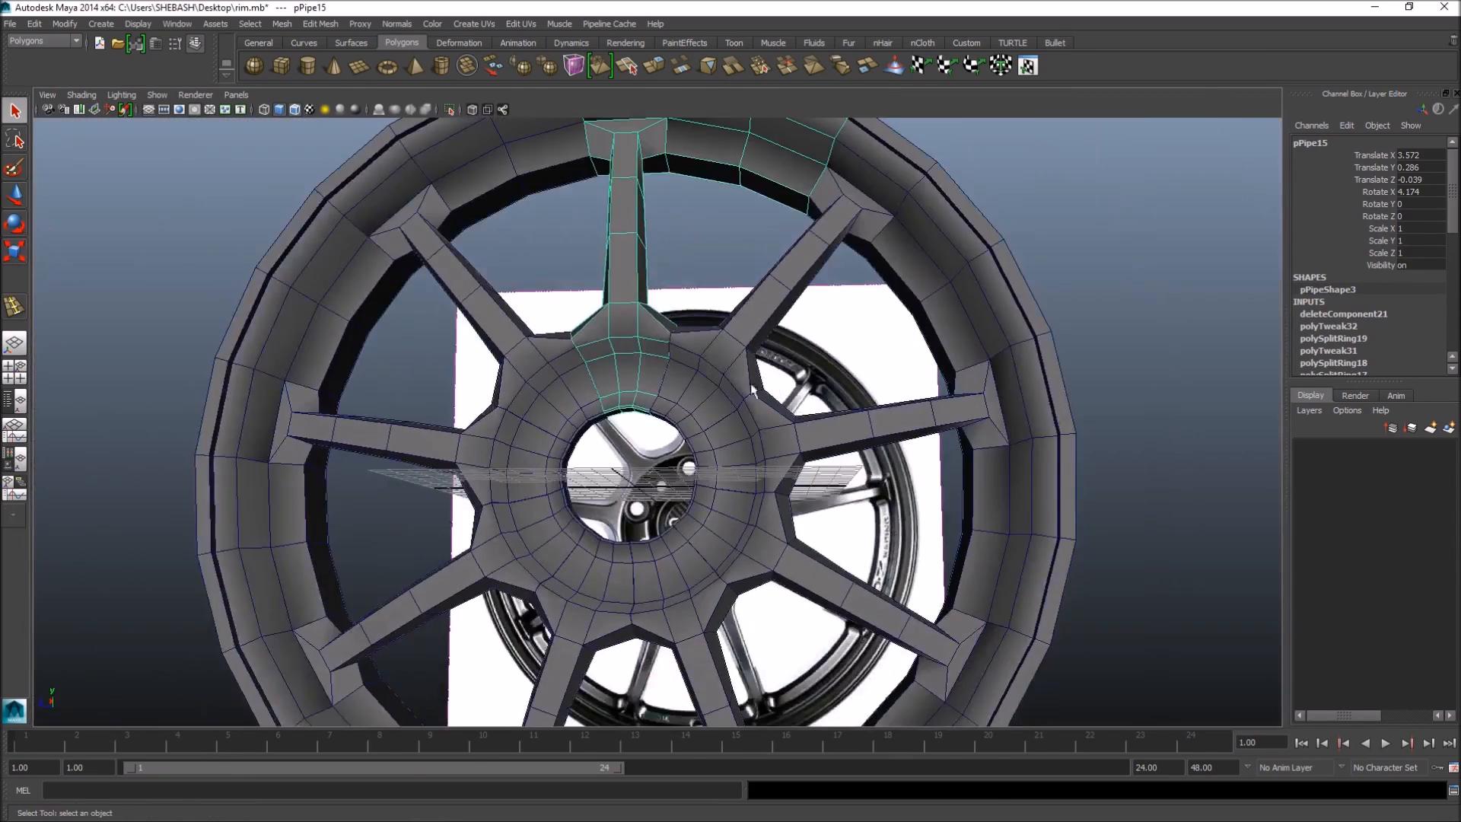
- Select all nine wheel segments, save the scene, and combine them into a single mesh
left_click_drag(593, 373, 732, 381, "alt")
left_click(732, 381, "shift")
left_click(756, 525)
left_click(756, 541)
left_click(684, 620)
left_click(527, 570)
left_click(527, 571)
left_click(478, 461)
left_click(544, 350)
right_click_drag(988, 363, 766, 363, "alt")
left_click_drag(766, 363, 791, 469, "alt")
key("ctrl+s")
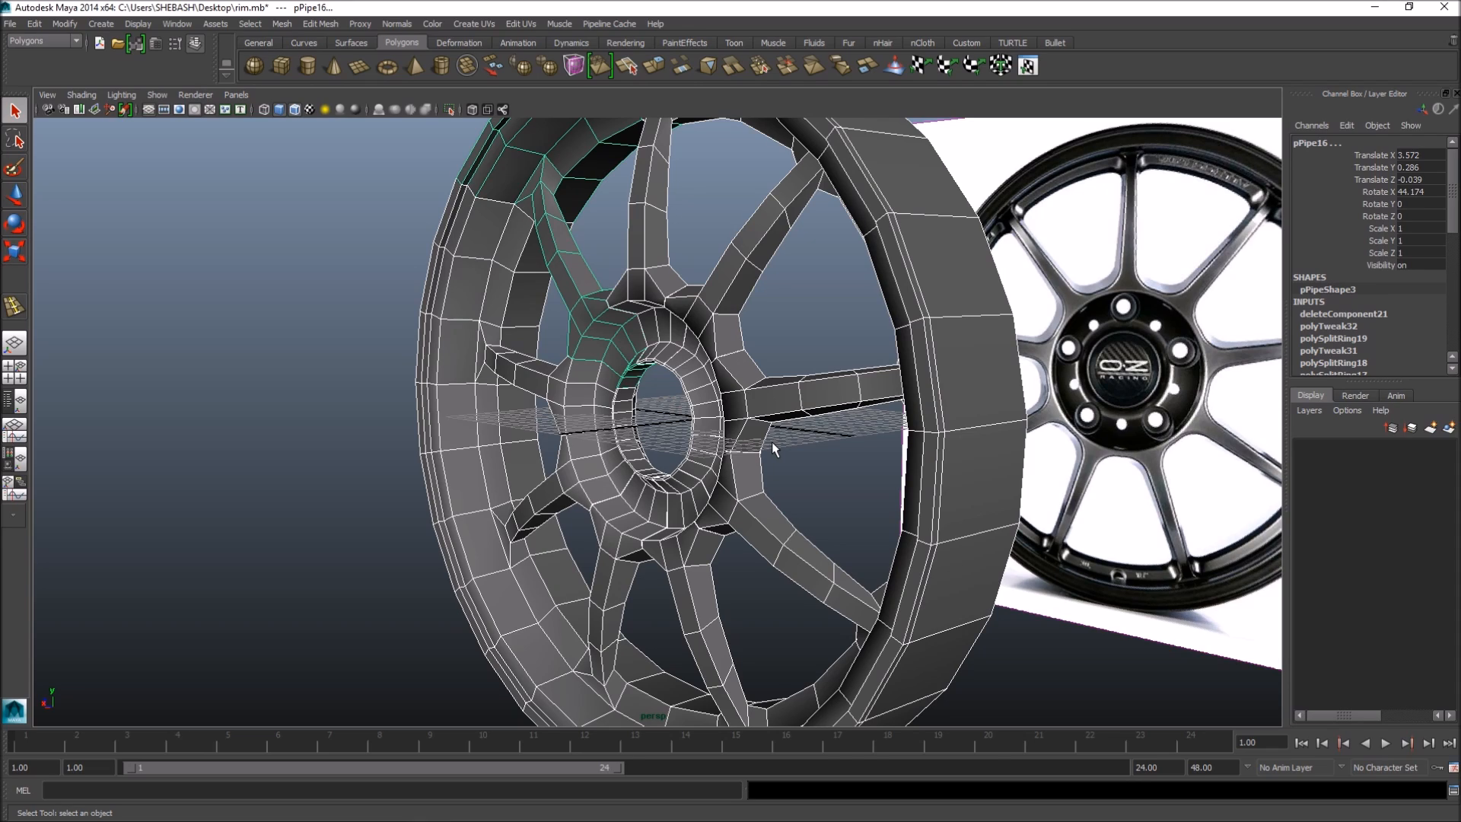
left_click_drag(771, 442, 624, 384, "alt")
left_click(467, 65)
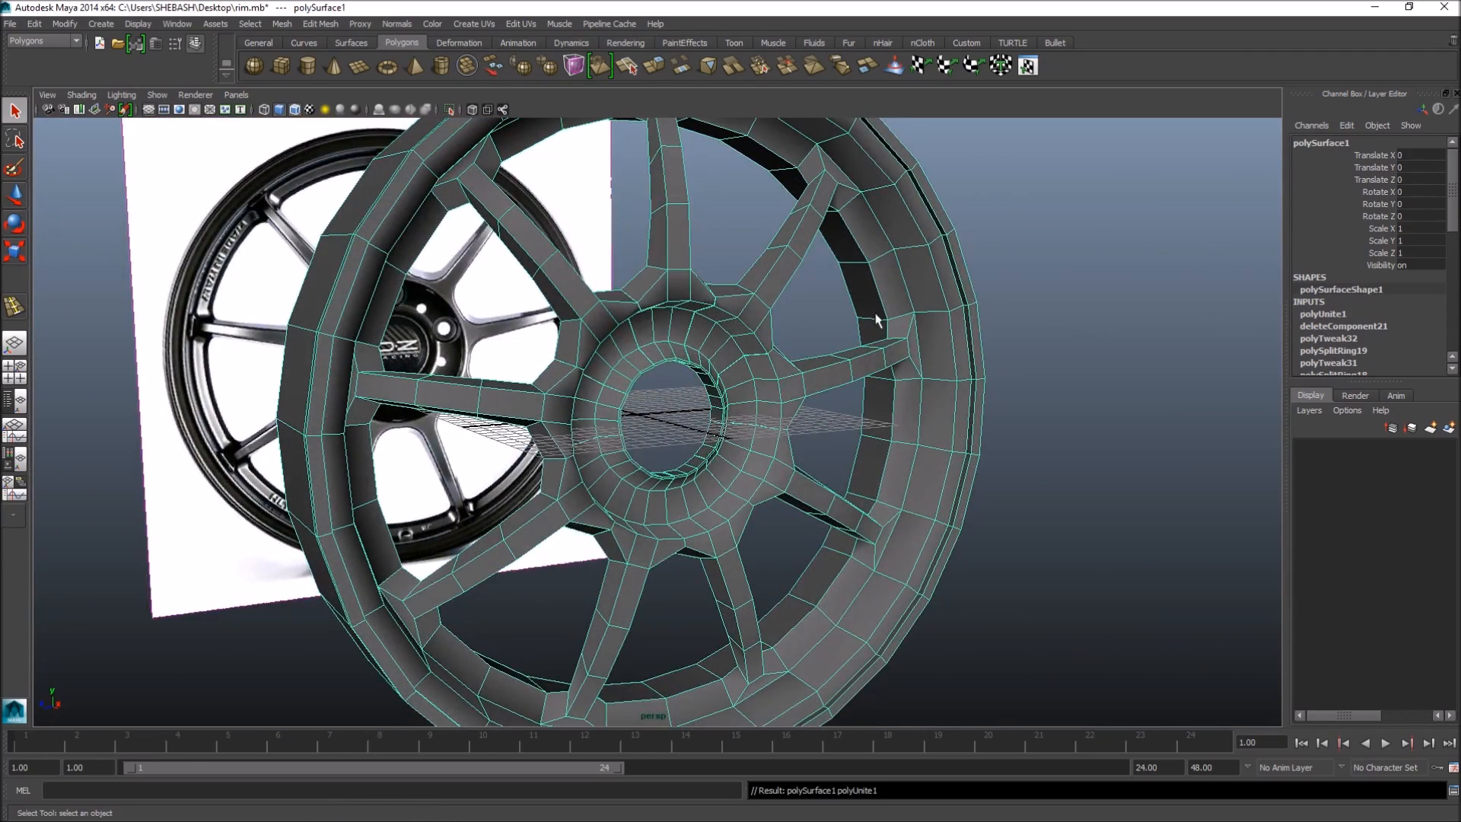
- Switch the combined wheel to vertex selection and check a segment seam on the outer rim with the smooth preview
left_click_drag(875, 268, 666, 287, "alt")
right_click_drag(665, 287, 618, 286)
left_click_drag(618, 286, 640, 244, "alt")
key("3")
right_click_drag(639, 243, 832, 251, "alt")
left_click_drag(832, 251, 776, 335, "alt")
key("1")
key("3")
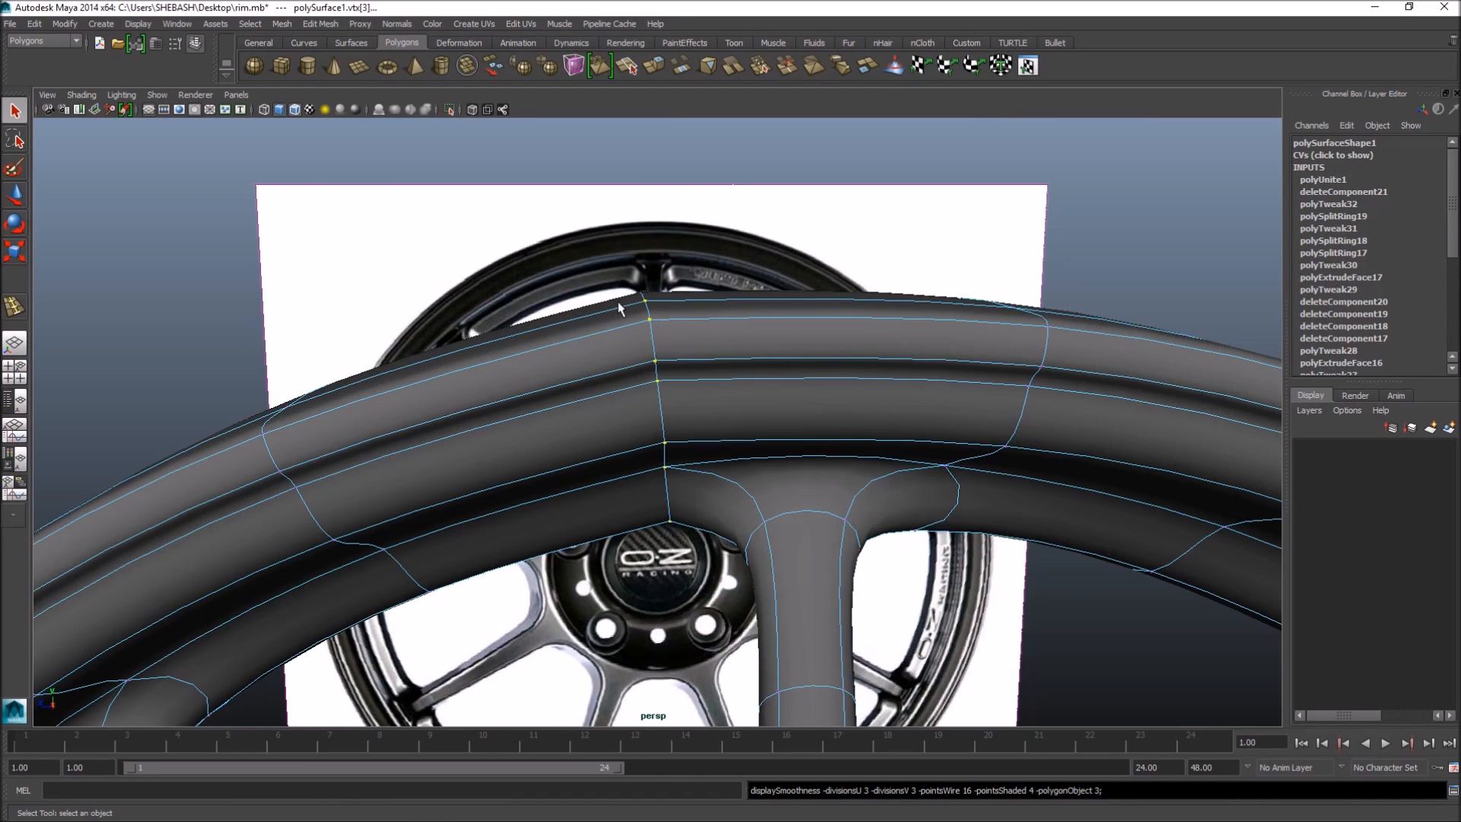
- Turn on X-ray display so the overlapping vertices along the outer rim's segment seam can be seen through the mesh
left_click_drag(681, 299, 675, 330, "alt")
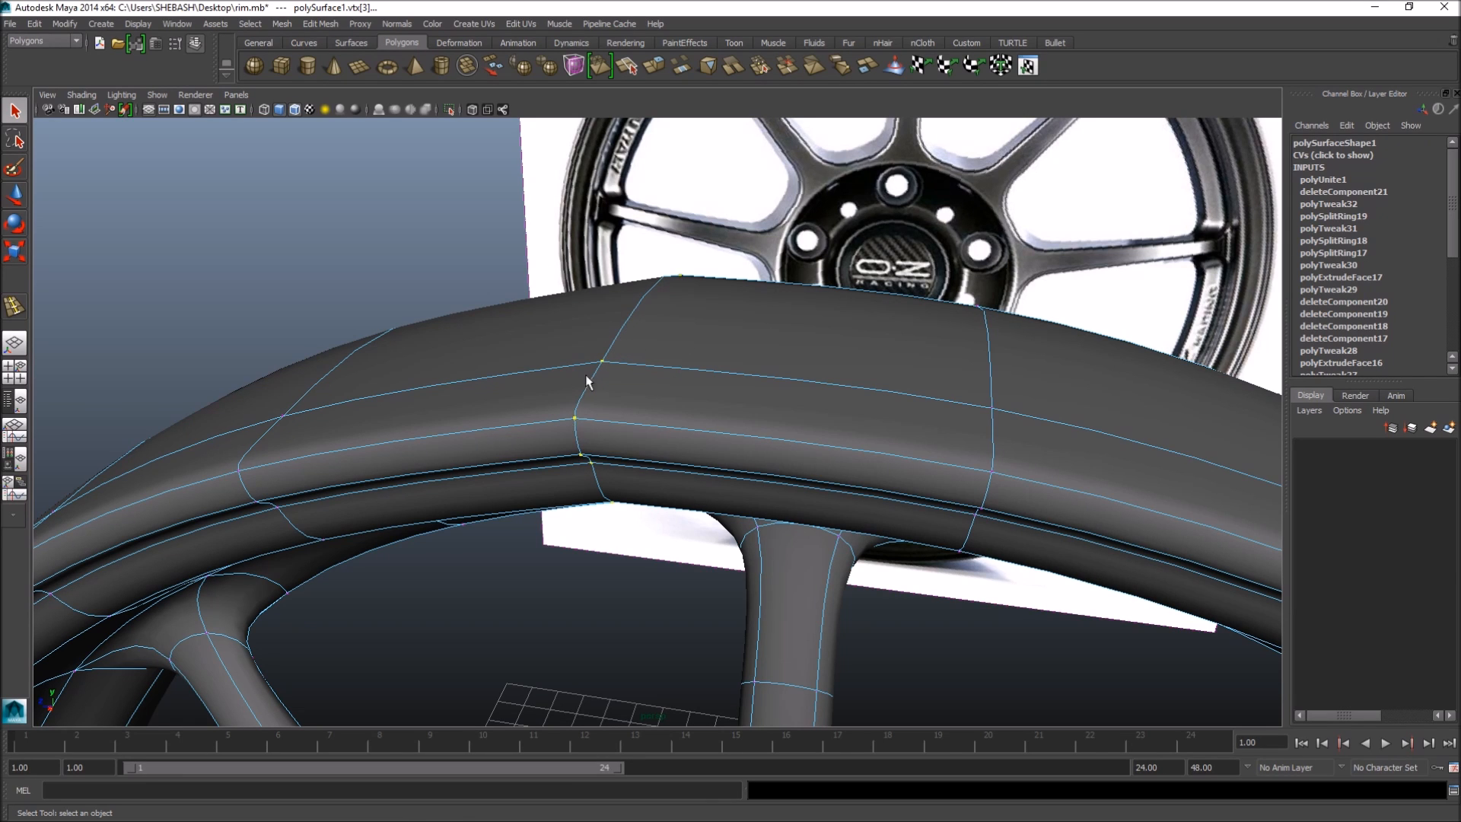
left_click(575, 418)
right_click_drag(441, 433, 567, 466, "alt")
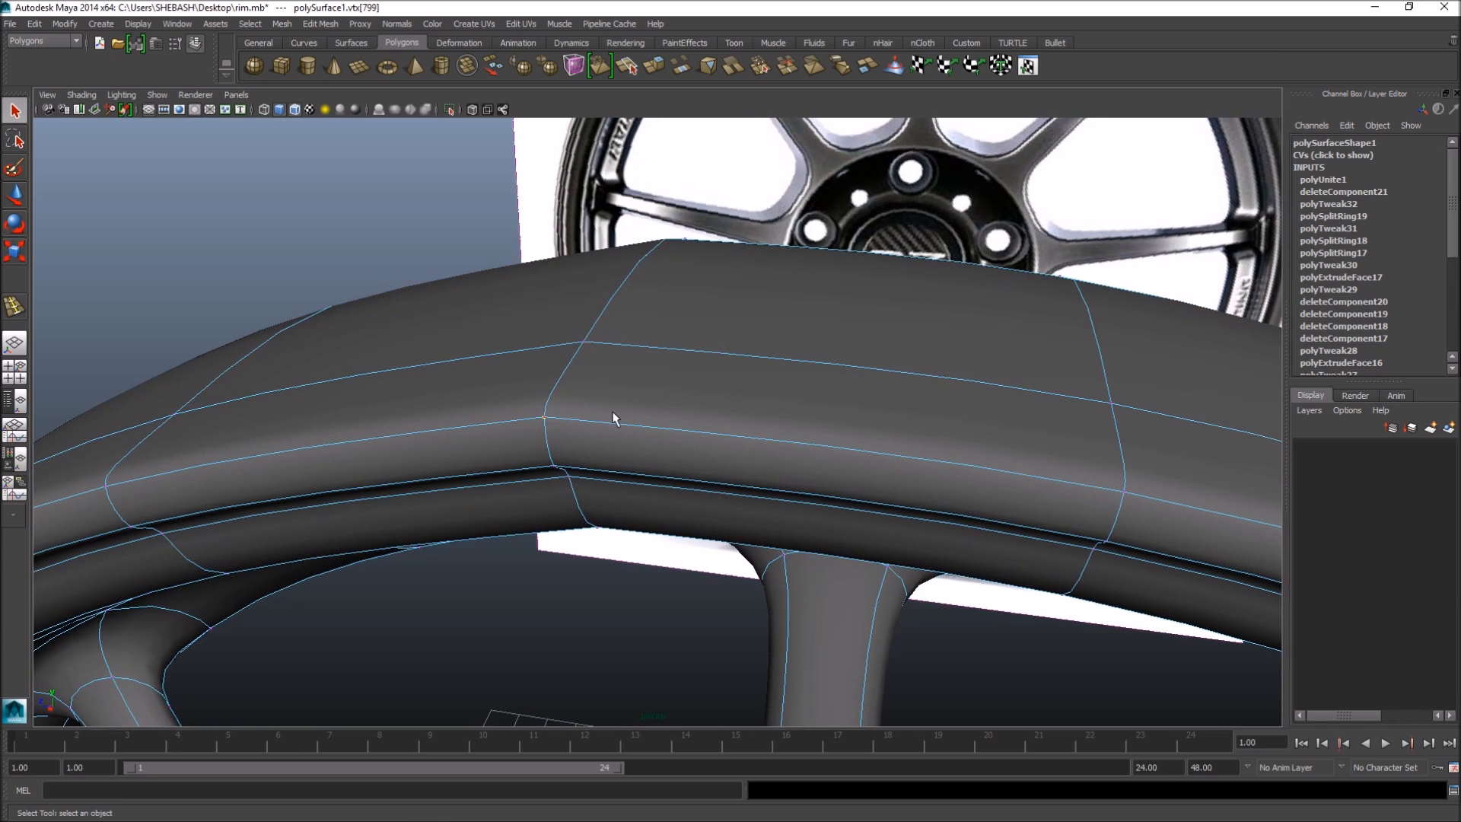
left_click(447, 110)
left_click(446, 109)
left_click(471, 108)
- Merge the first four pairs of overlapping vertices along the segment seam on the outer rim, one pair at a time
left_click_drag(522, 466, 502, 389, "alt")
right_click_drag(415, 429, 488, 439, "alt")
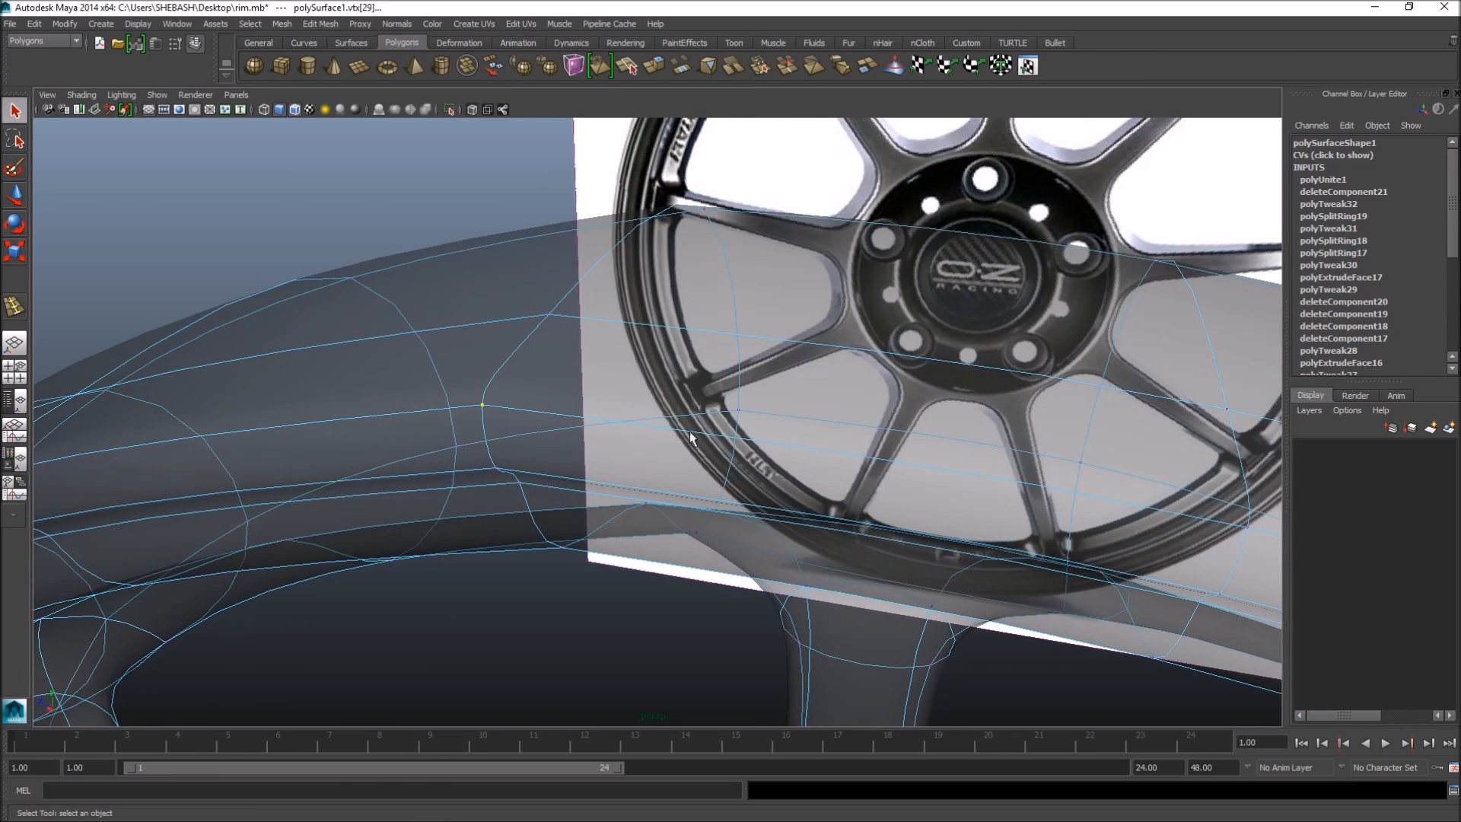
left_click(760, 67)
left_click_drag(938, 356, 929, 369, "alt")
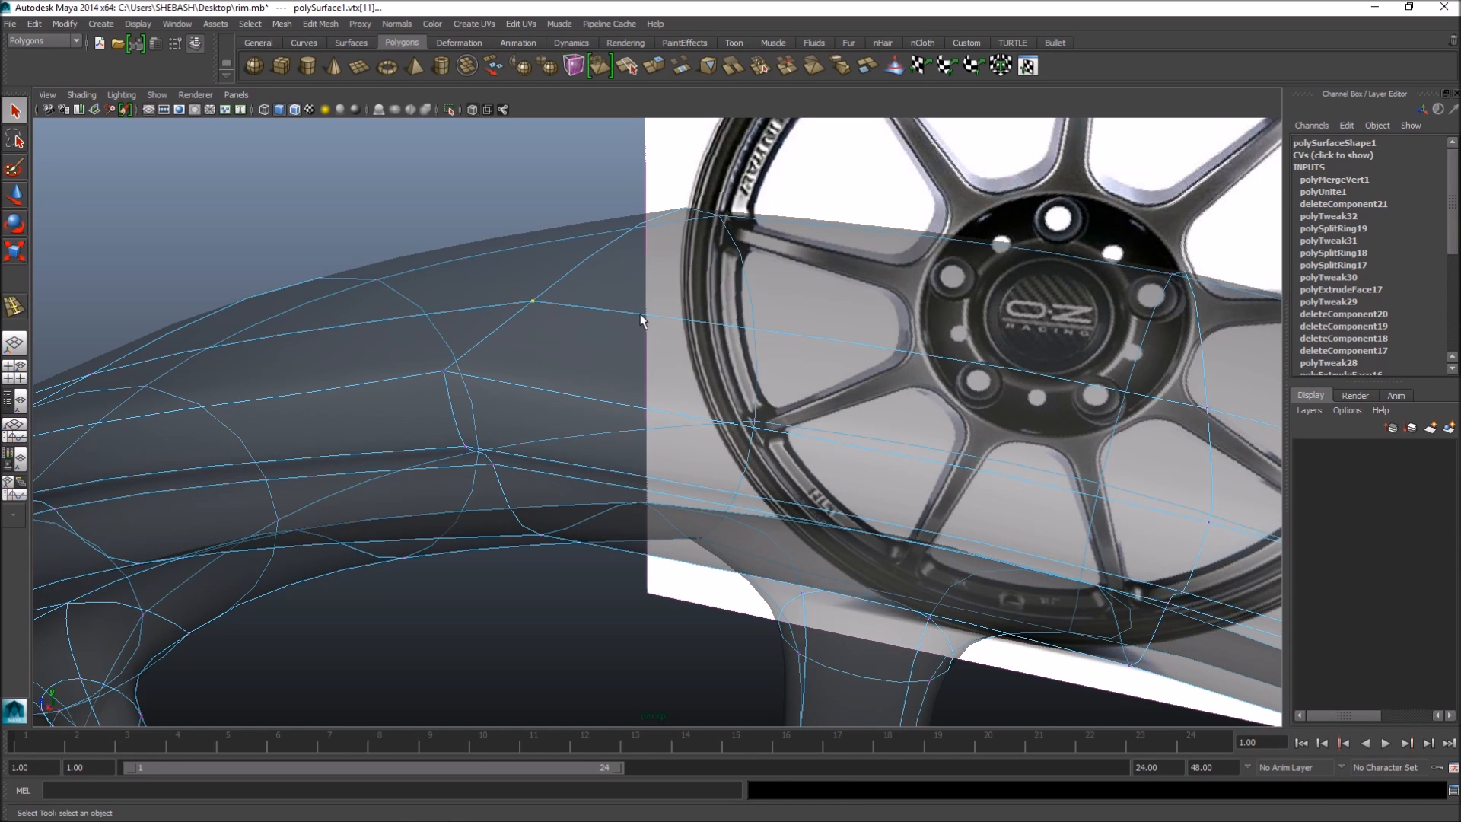
key("g")
left_click_drag(685, 195, 738, 235)
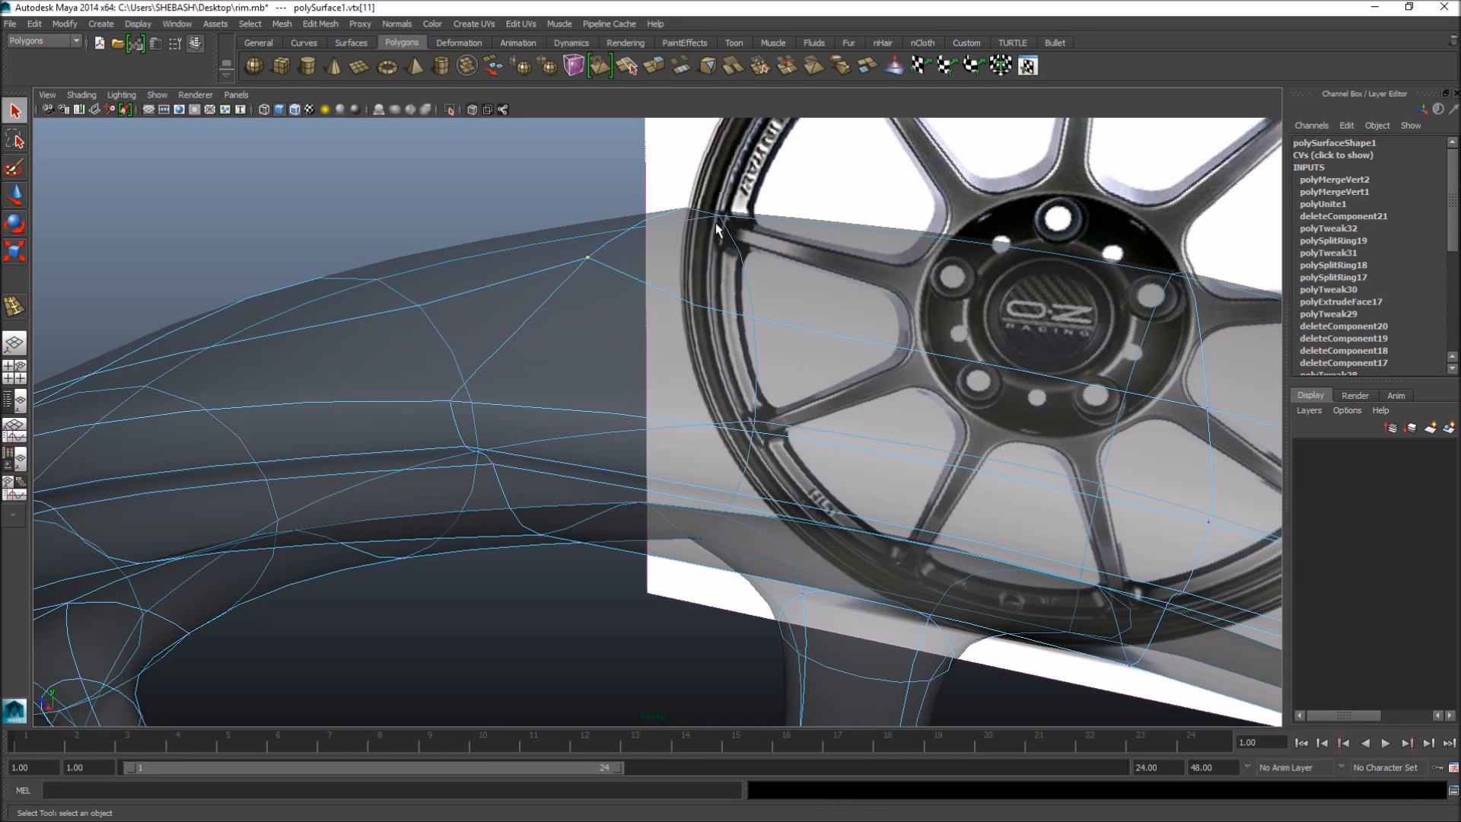
key("g")
left_click_drag(806, 343, 813, 417, "alt")
key("g")
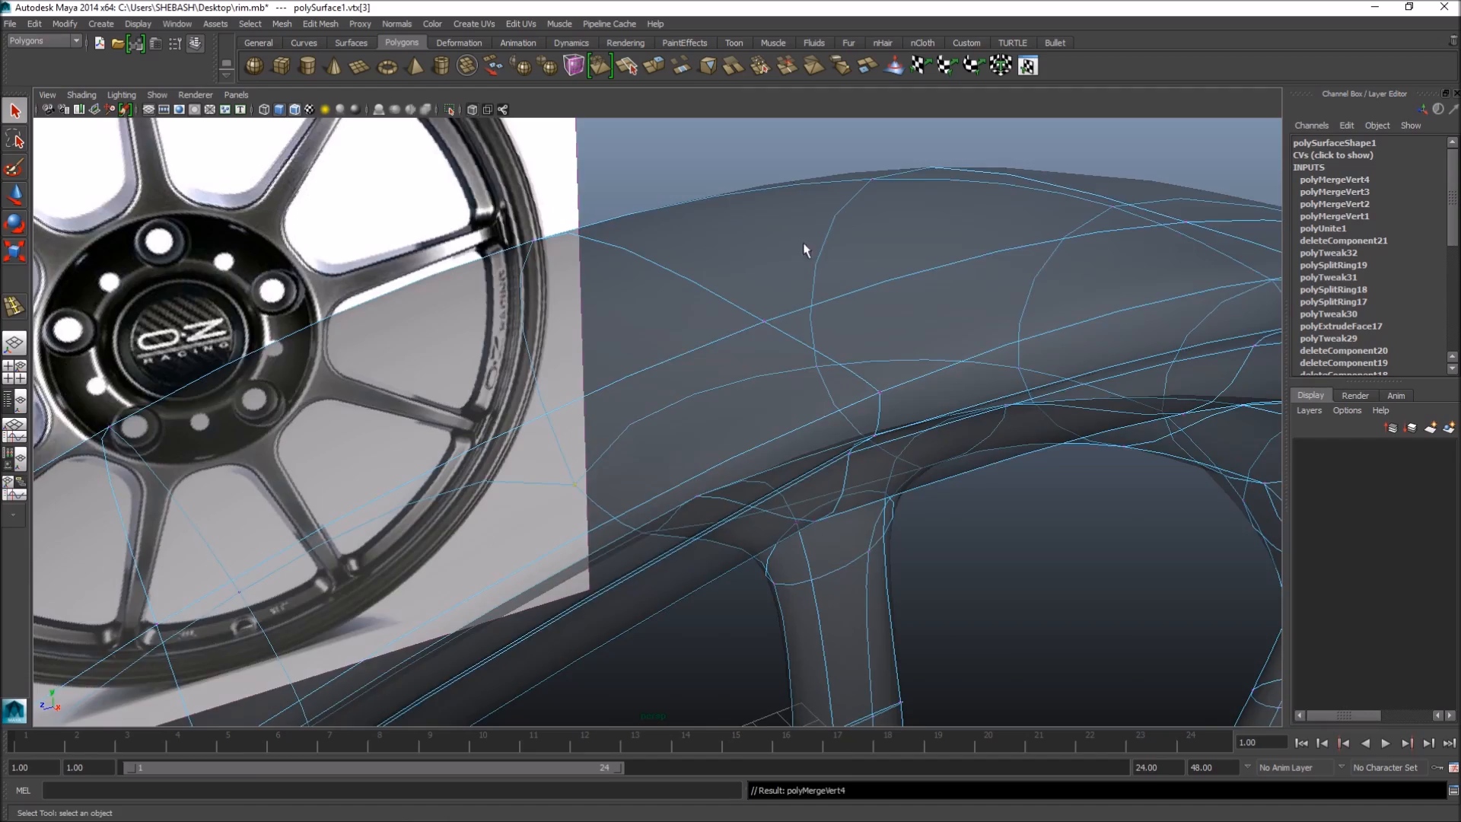
- Continue around the rim along the same segment seam and merge the next two overlapping vertex pairs
middle_click_drag(804, 243, 809, 128, "alt")
left_click_drag(761, 320, 707, 404, "alt")
left_click_drag(615, 348, 660, 409)
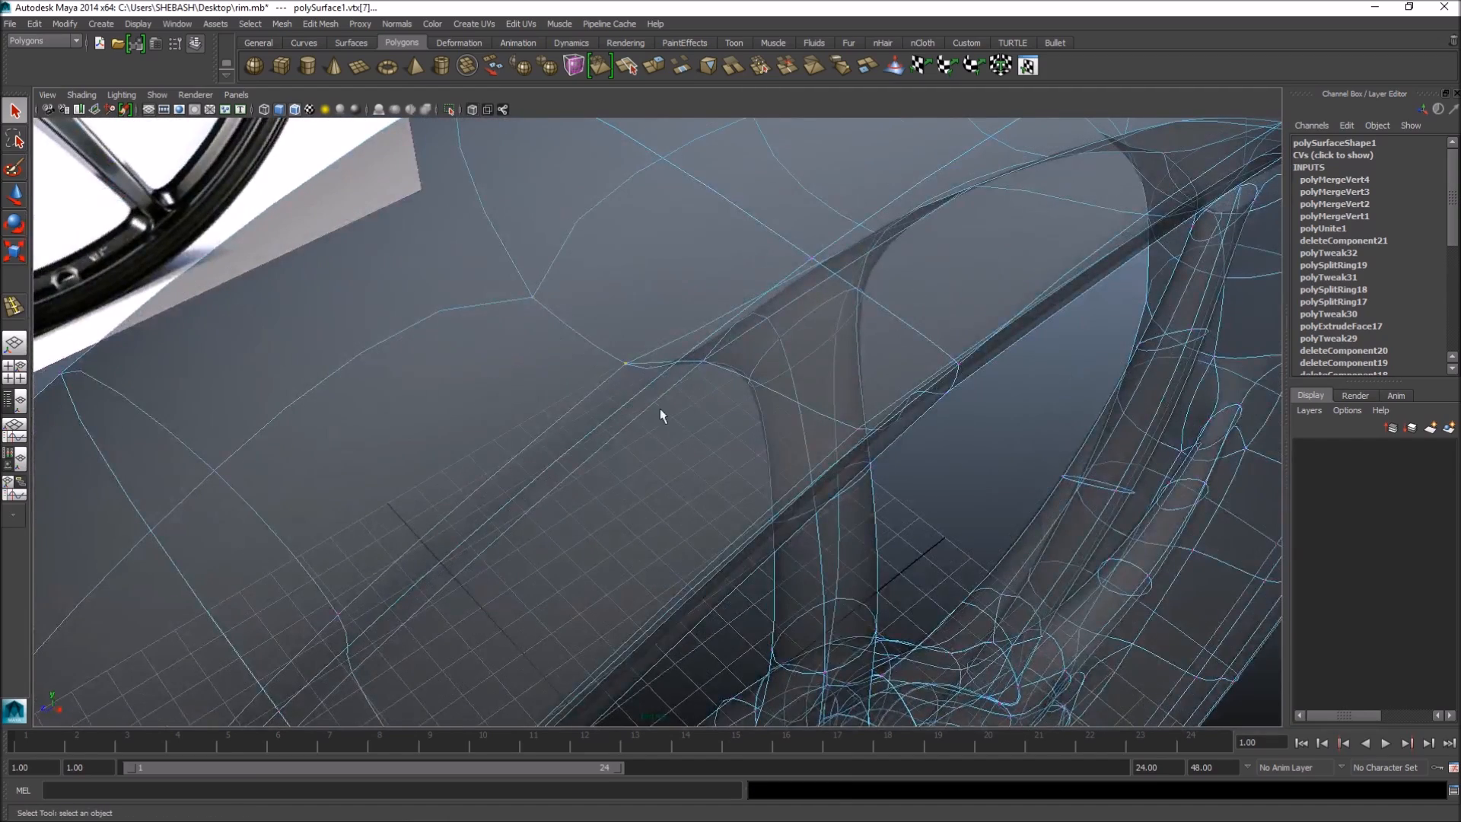
key("g")
left_click_drag(799, 414, 770, 342, "alt")
key("g")
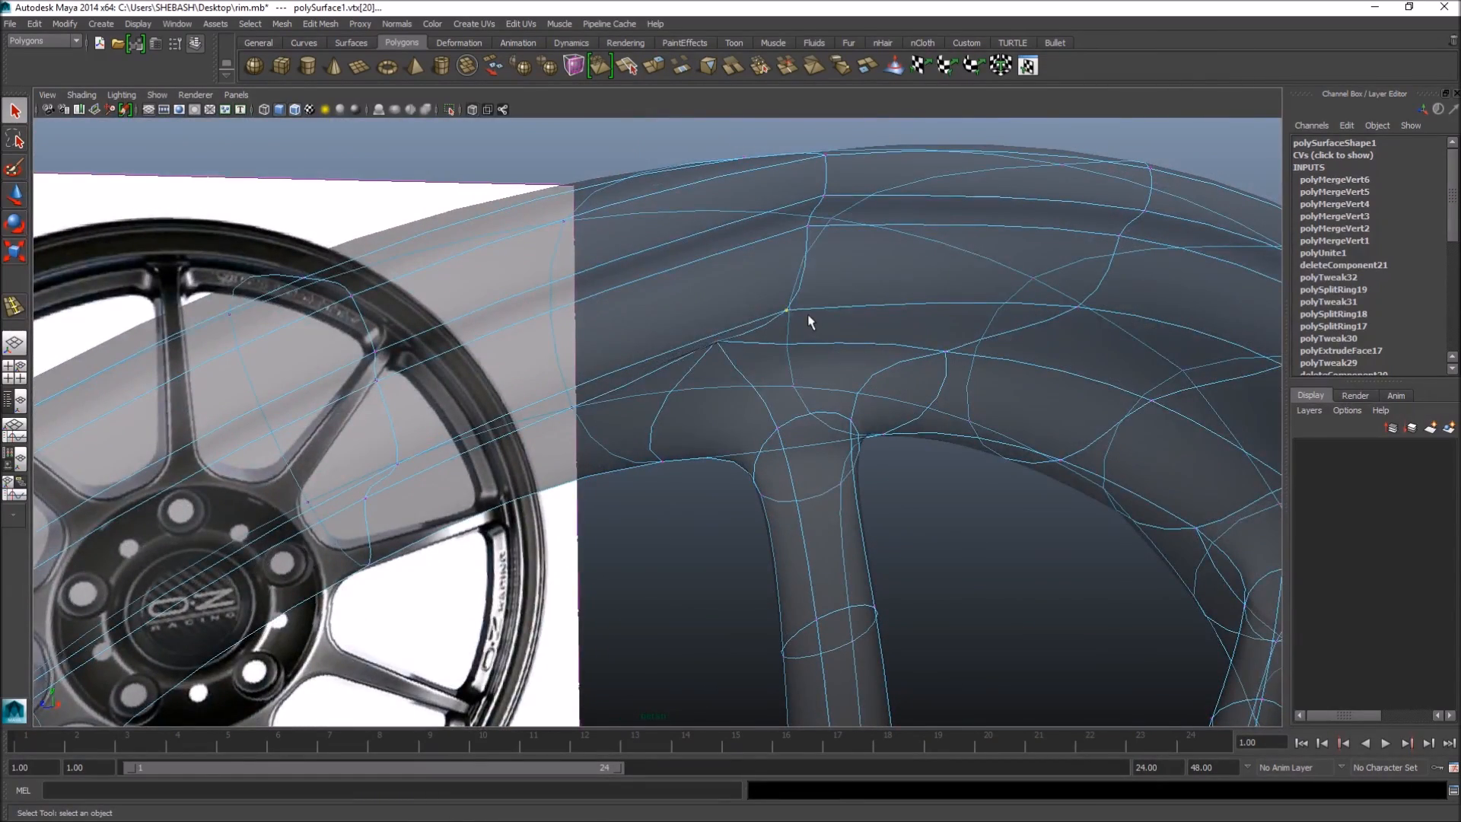
- Merge the remaining duplicate vertices on the rim seam beside the top spoke, working out to the outer edge
key("g")
left_click_drag(900, 319, 897, 309, "alt")
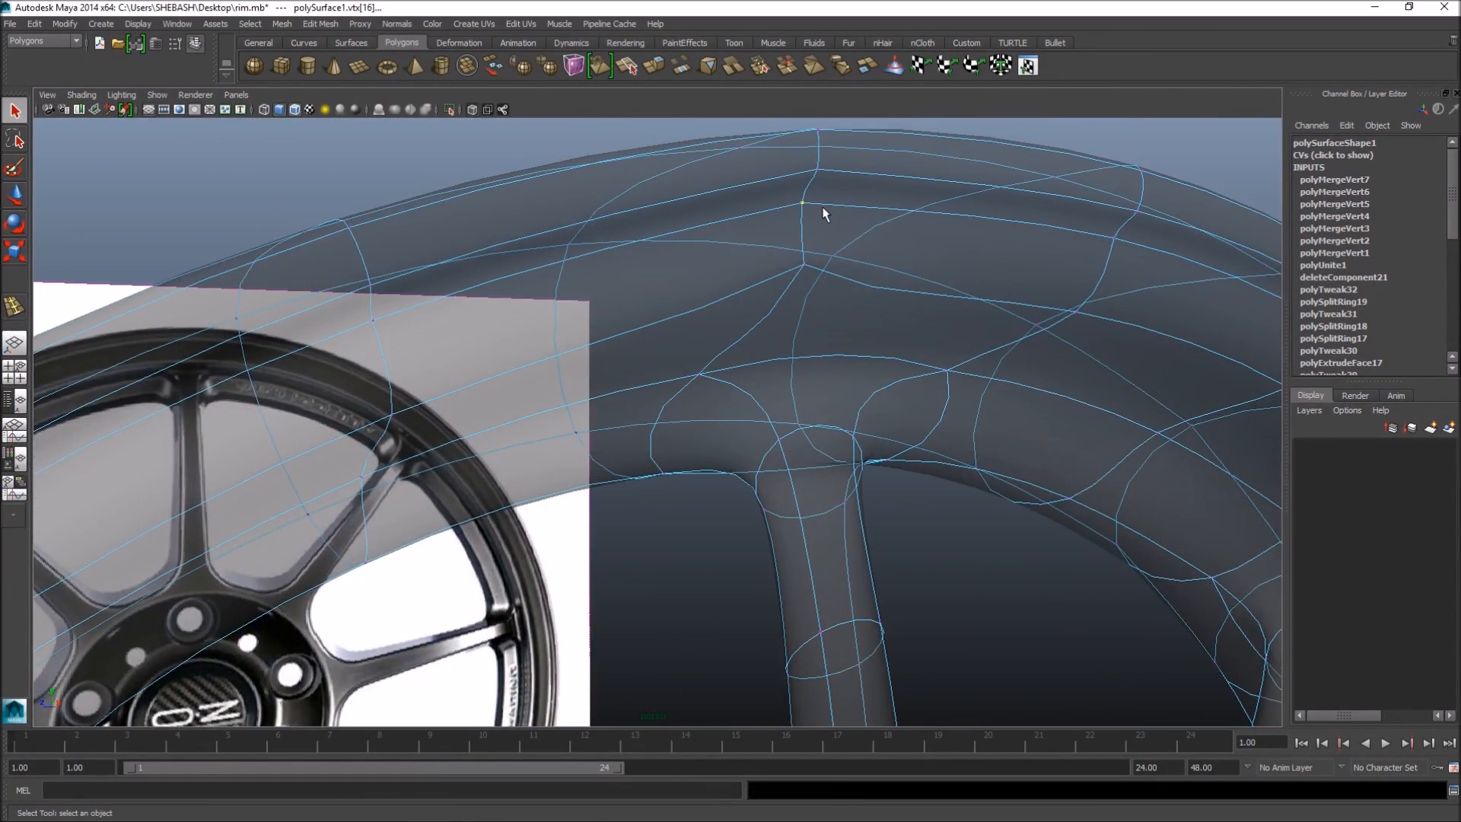
key("g")
left_click_drag(803, 162, 831, 174)
key("g")
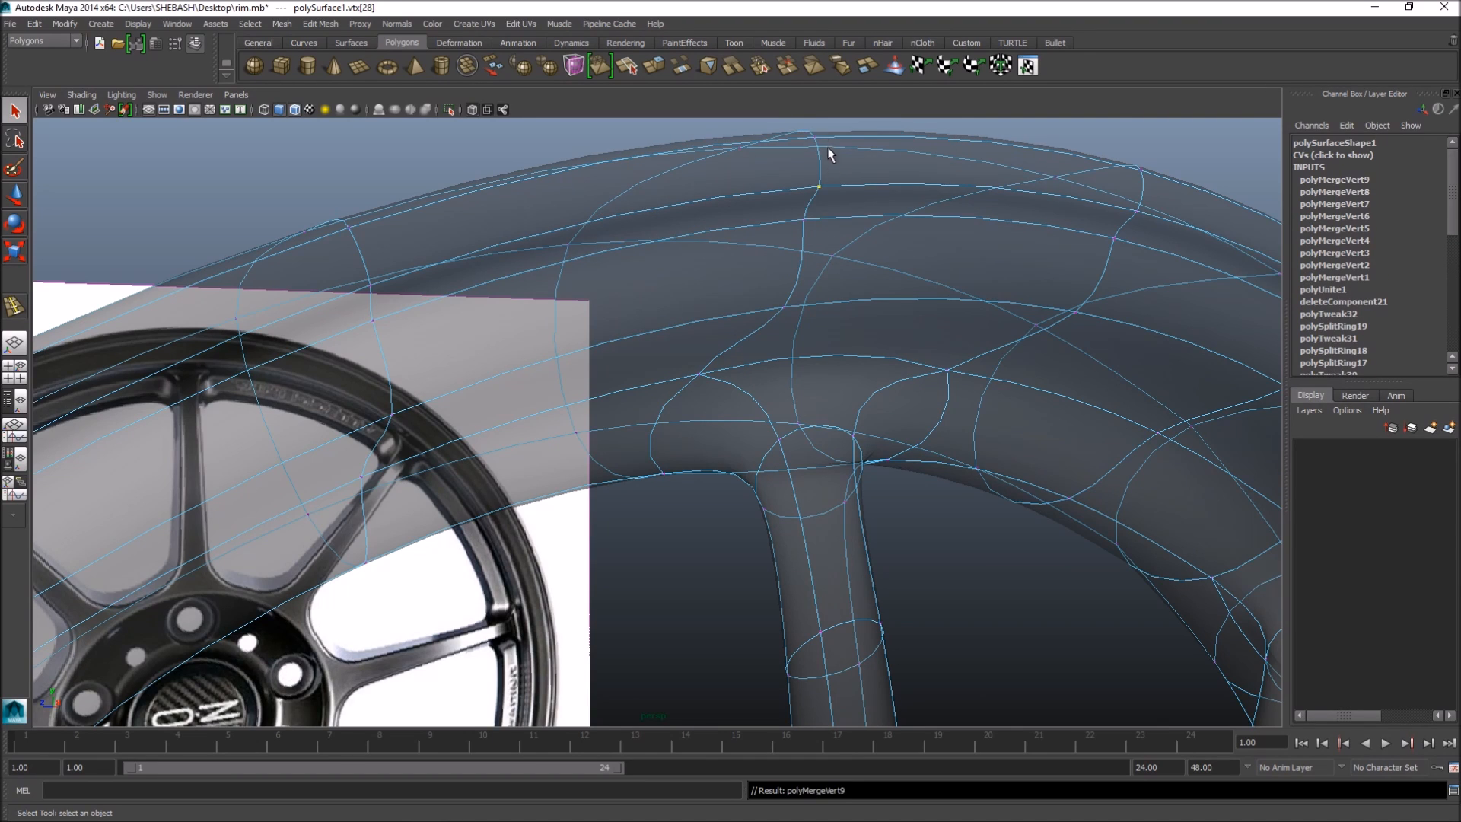
- Merge the duplicate vertices at the inner edge of the rim seam beside the upper-right spoke
scroll(835, 169, "down", 1)
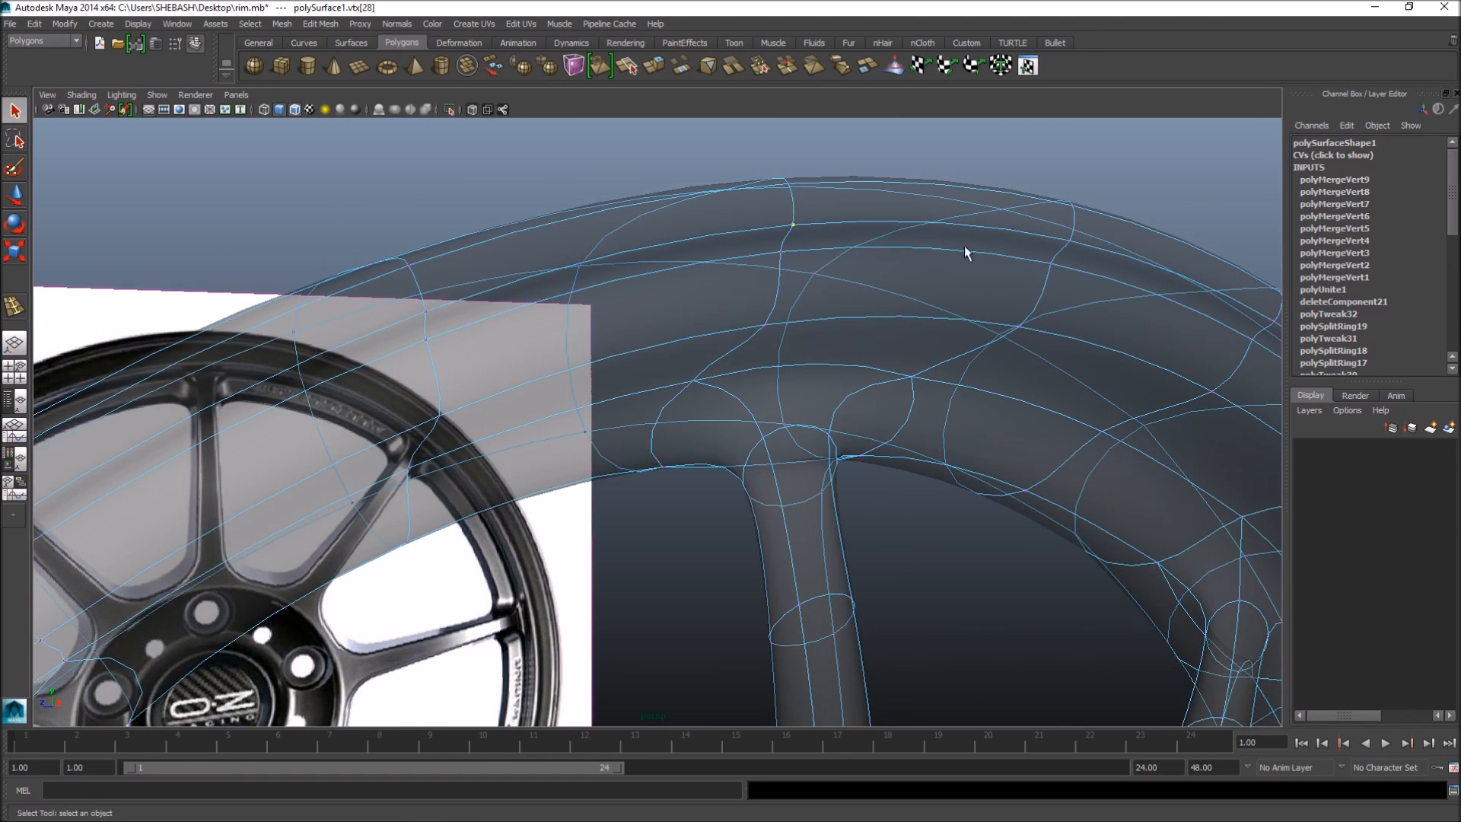
scroll(900, 358, "down", 4)
left_click_drag(1010, 459, 884, 277, "alt")
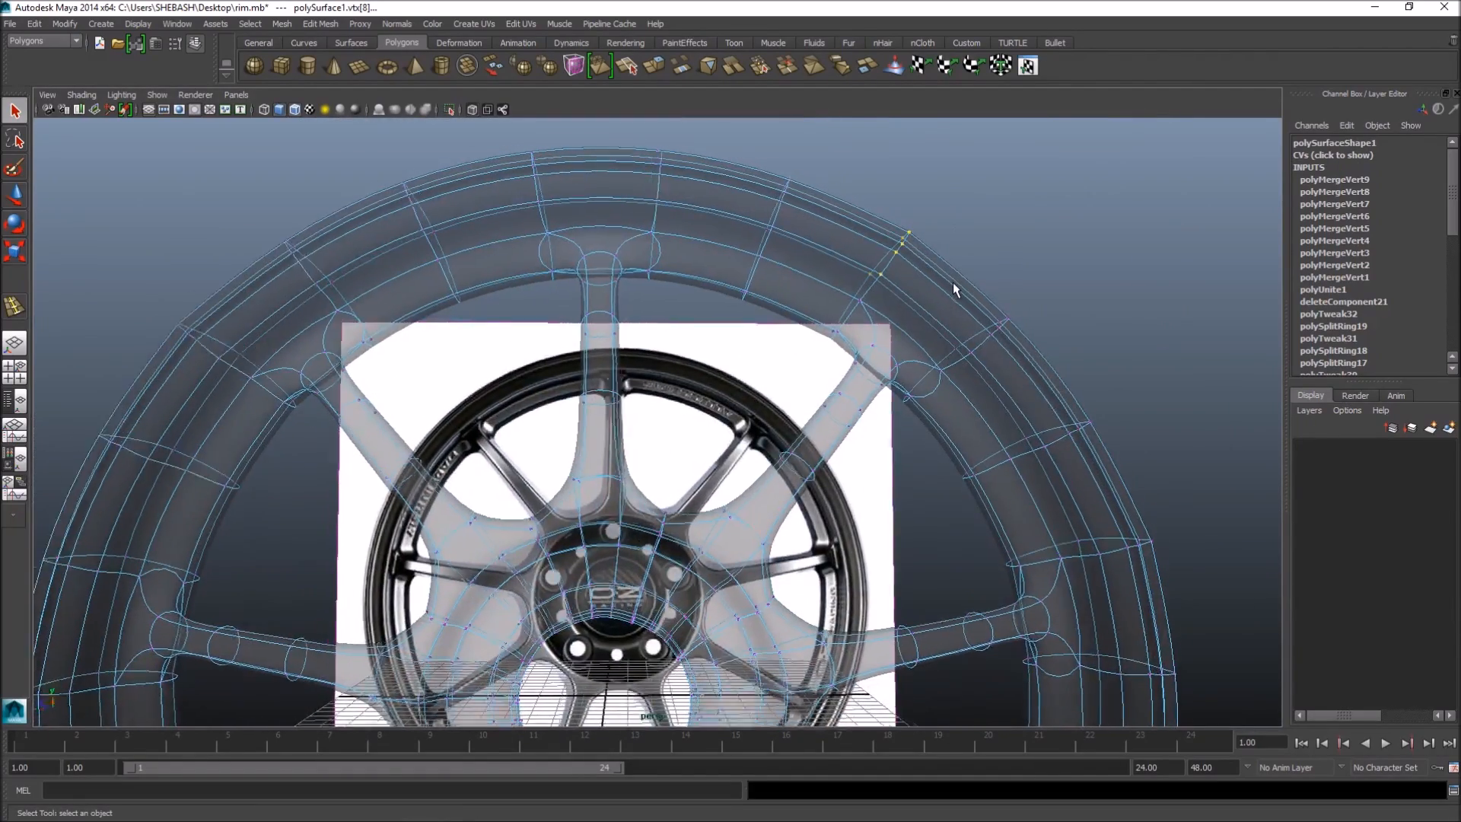
scroll(953, 283, "up", 6)
left_click_drag(673, 428, 786, 408, "alt")
left_click_drag(627, 516, 546, 409, "alt")
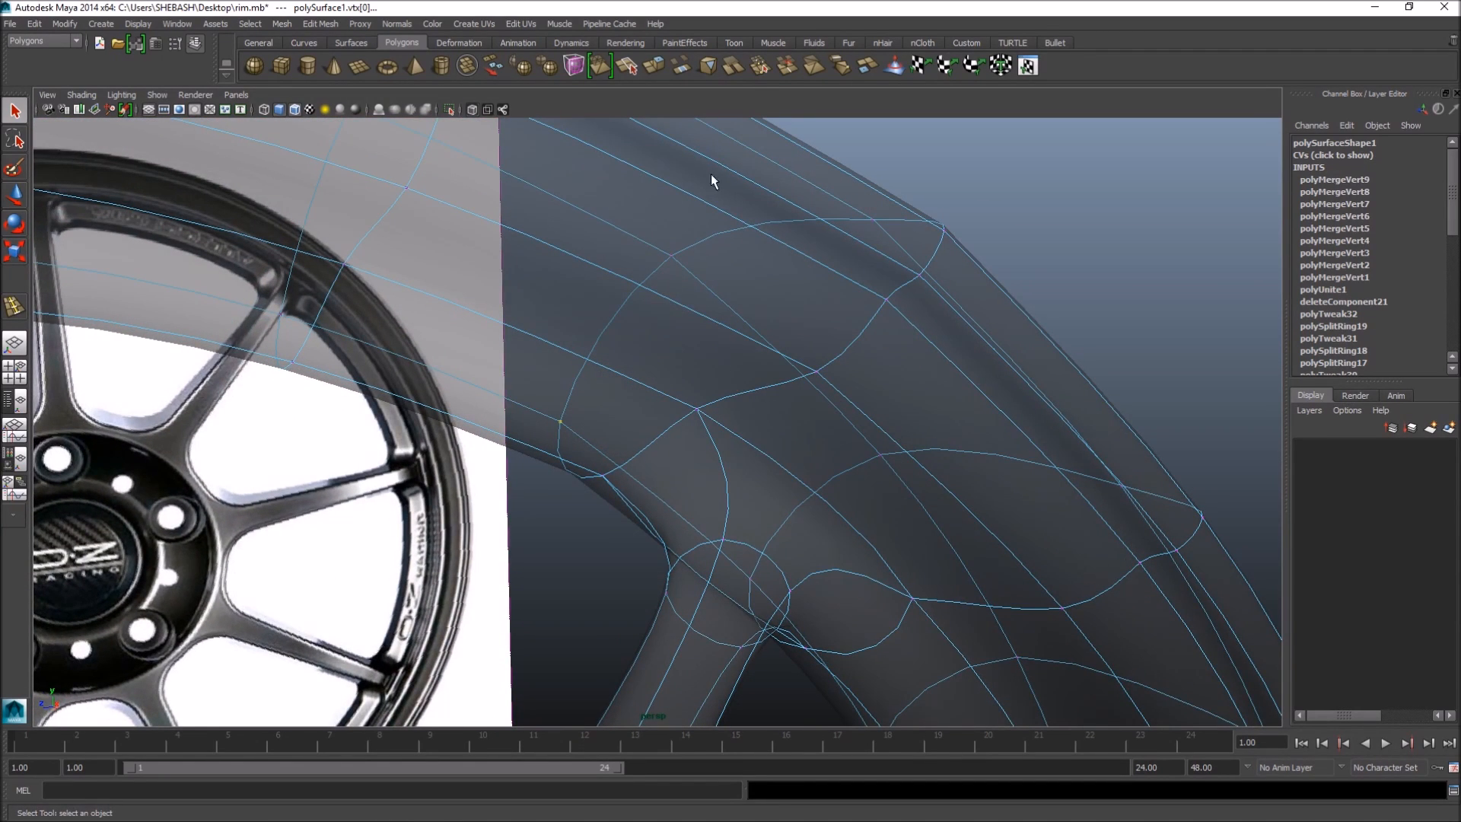
left_click(759, 65)
left_click_drag(590, 466, 572, 468, "alt")
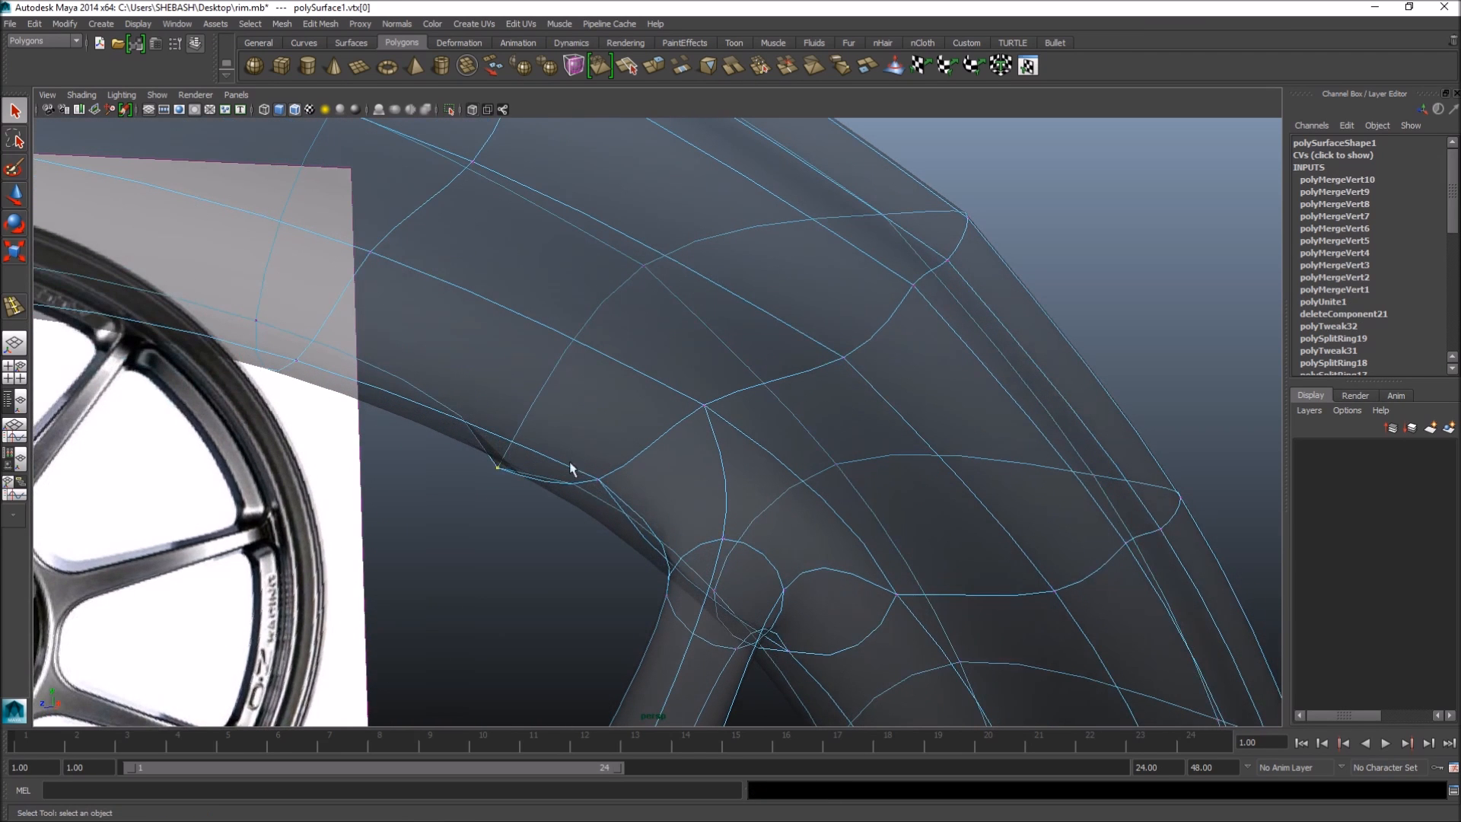
key("g")
left_click_drag(683, 364, 721, 424)
key("g")
- Merge the duplicate vertices across the front face and outer lip of the seam beside the upper-right spoke
left_click_drag(827, 338, 852, 369)
key("g")
left_click_drag(901, 268, 922, 311)
key("g")
left_click_drag(940, 248, 966, 262)
key("g")
left_click_drag(948, 189, 996, 242)
key("g")
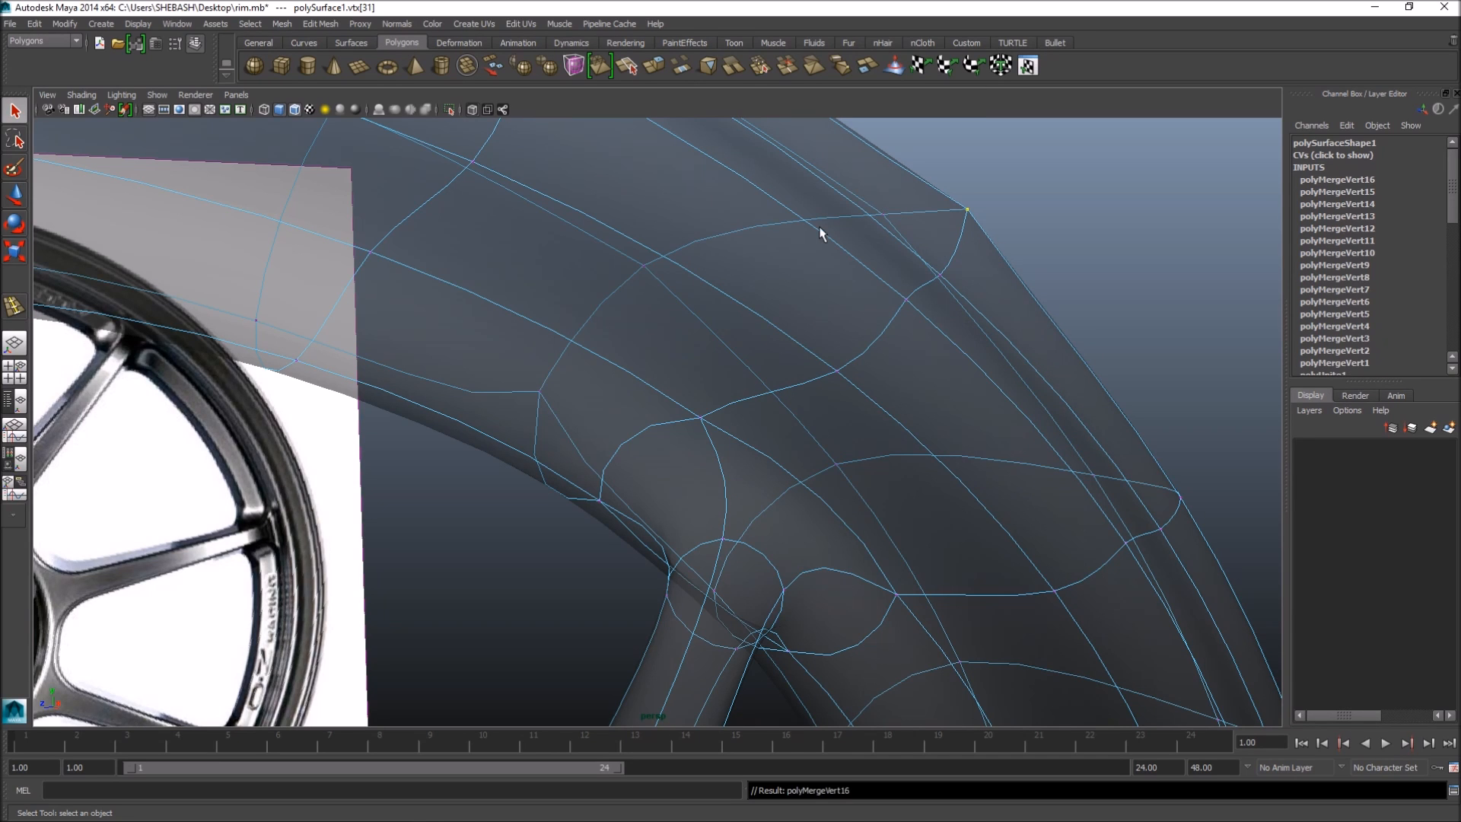
- Merge the leftover duplicate vertices on the back side of the seam beside the upper-right spoke
key("g")
left_click_drag(606, 218, 674, 274)
key("g")
- Merge all duplicate vertex pairs along the rim seam just above the right spoke, front and back
scroll(930, 314, "down", 5)
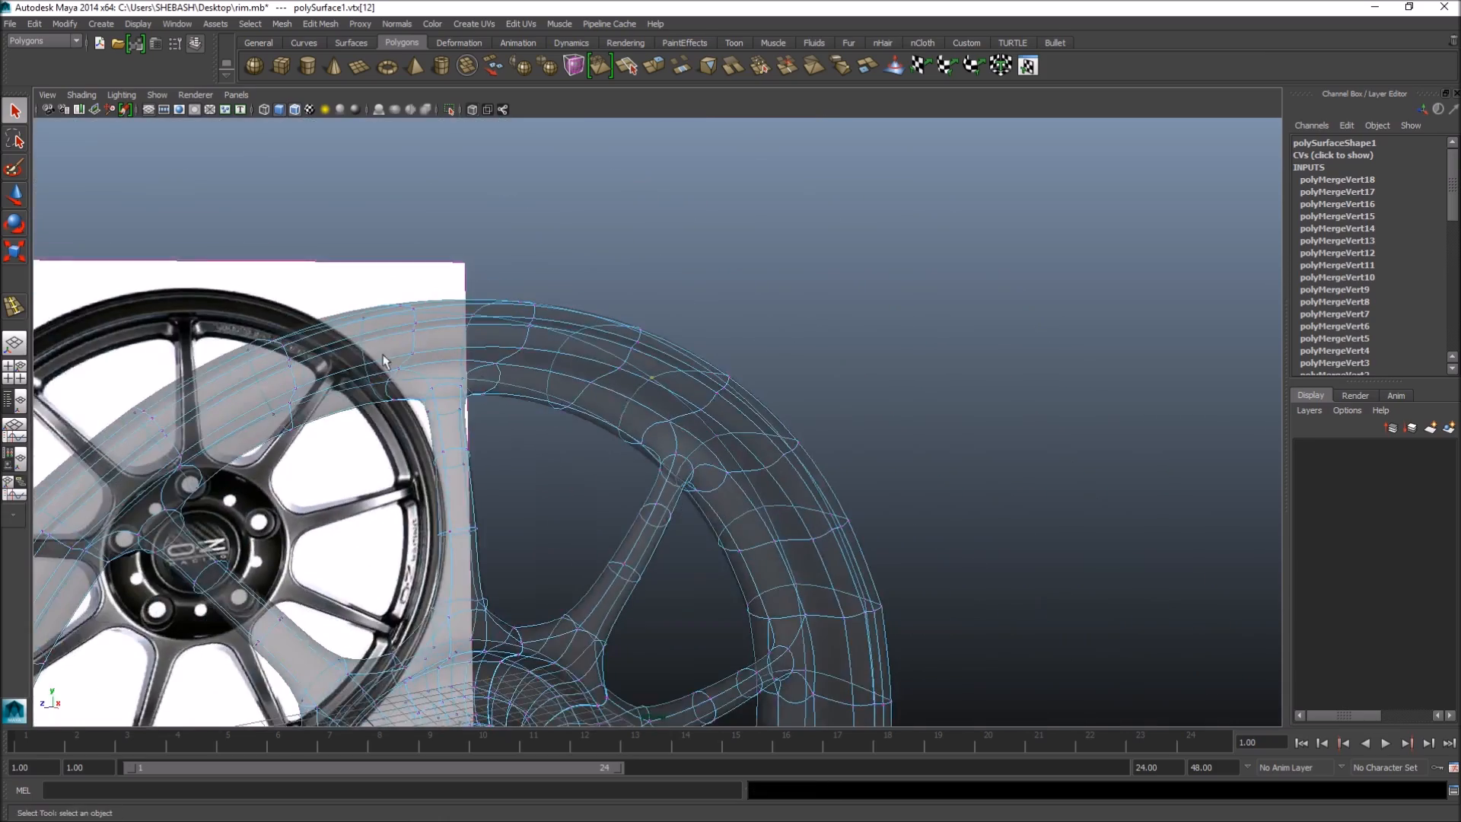
left_click_drag(766, 567, 875, 468, "alt")
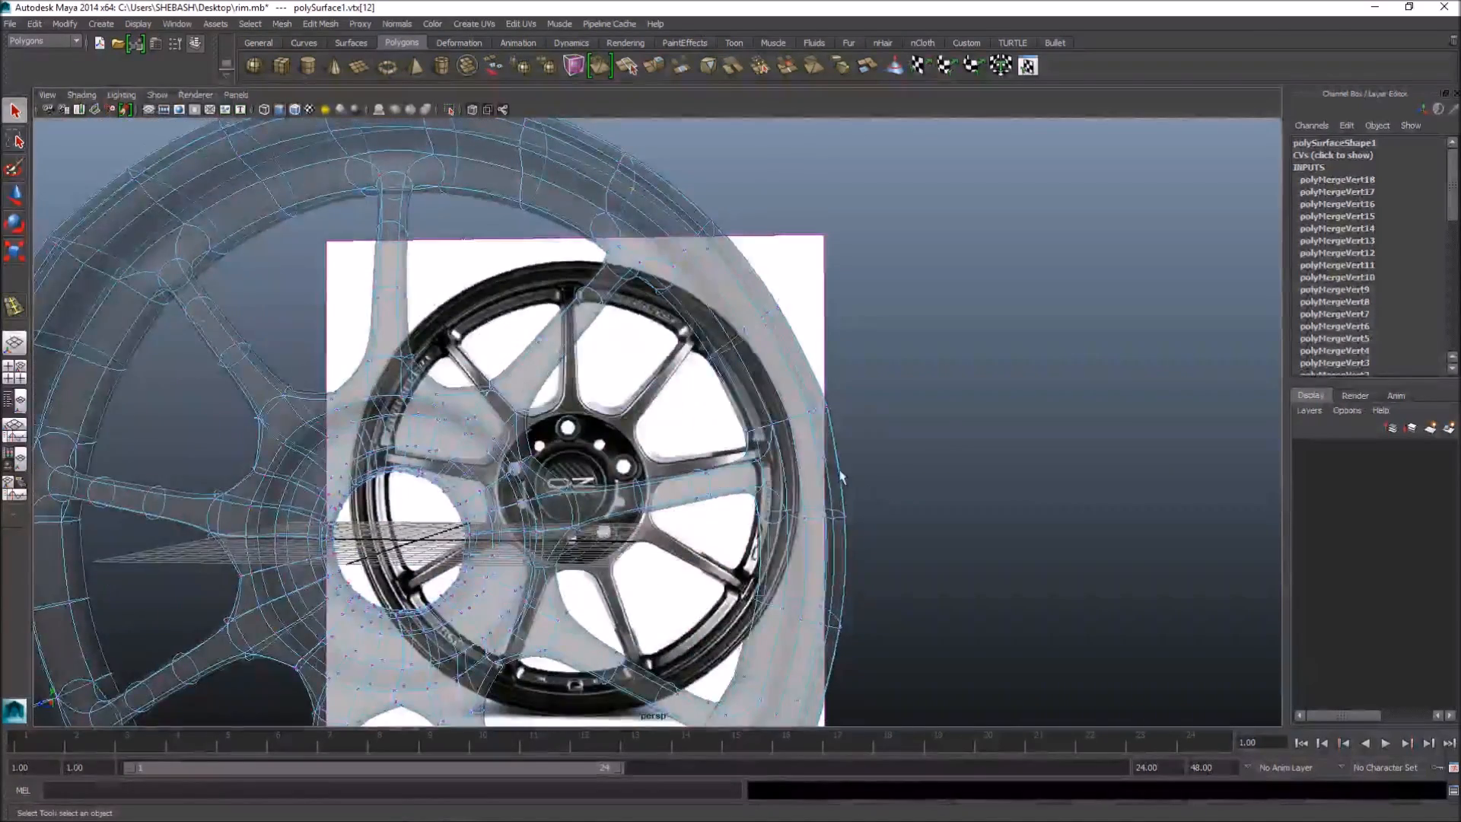
scroll(890, 472, "up", 5)
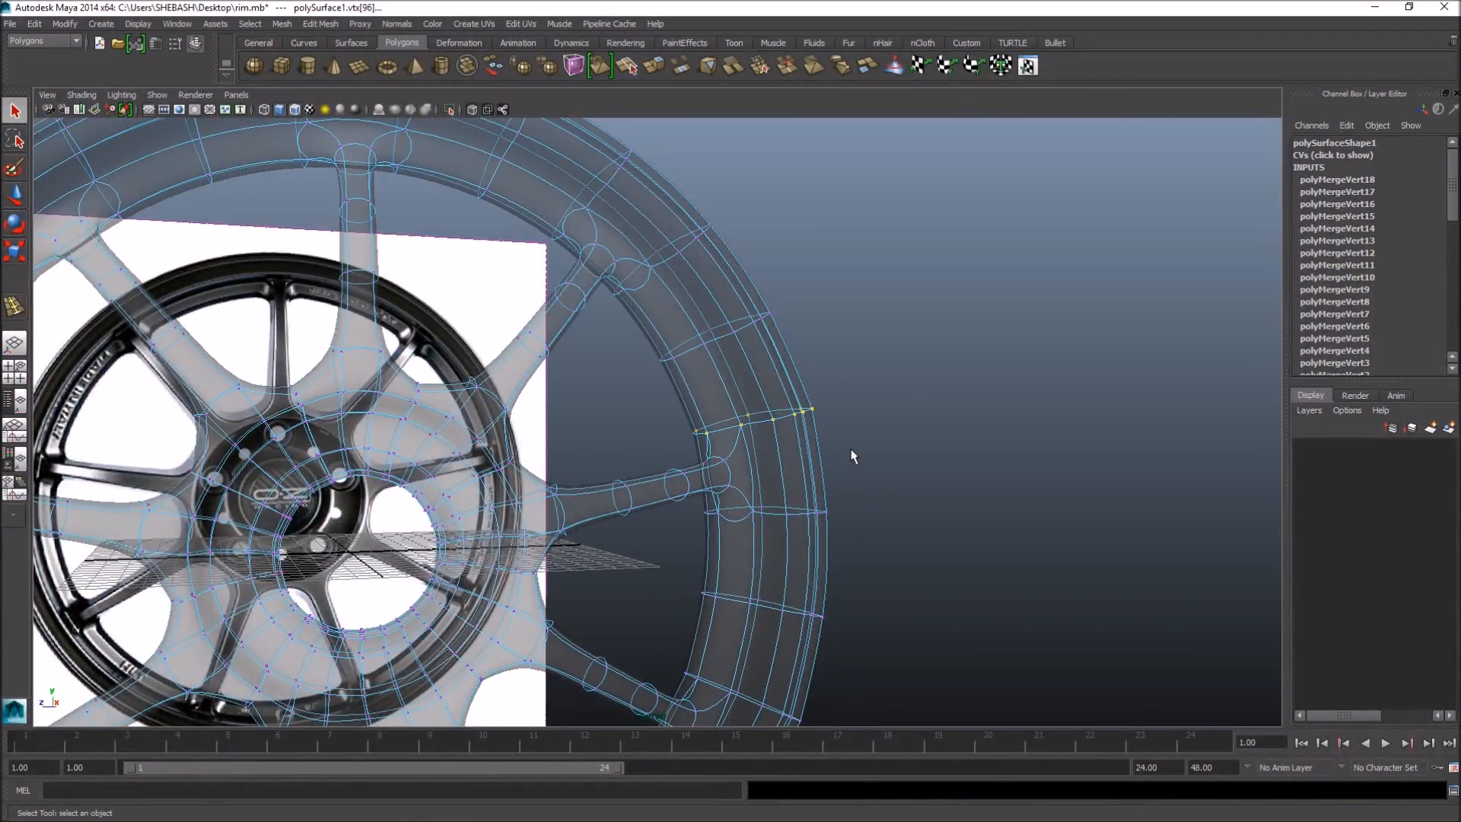
scroll(852, 456, "up", 5)
left_click_drag(874, 401, 870, 439, "alt")
scroll(802, 424, "up", 3)
left_click_drag(643, 450, 619, 457)
mouse_move(517, 462)
left_mouse_down()
mouse_move(484, 461)
mouse_move(506, 477)
left_mouse_up()
left_click_drag(641, 336, 654, 354)
left_click_drag(860, 381, 859, 431)
- Merge the duplicate vertices at the inner edge and back face of the rim seam above the lower-right spoke
left_click_drag(965, 465, 794, 515, "alt")
left_click_drag(650, 396, 792, 532, "alt")
left_click_drag(514, 341, 561, 406, "alt")
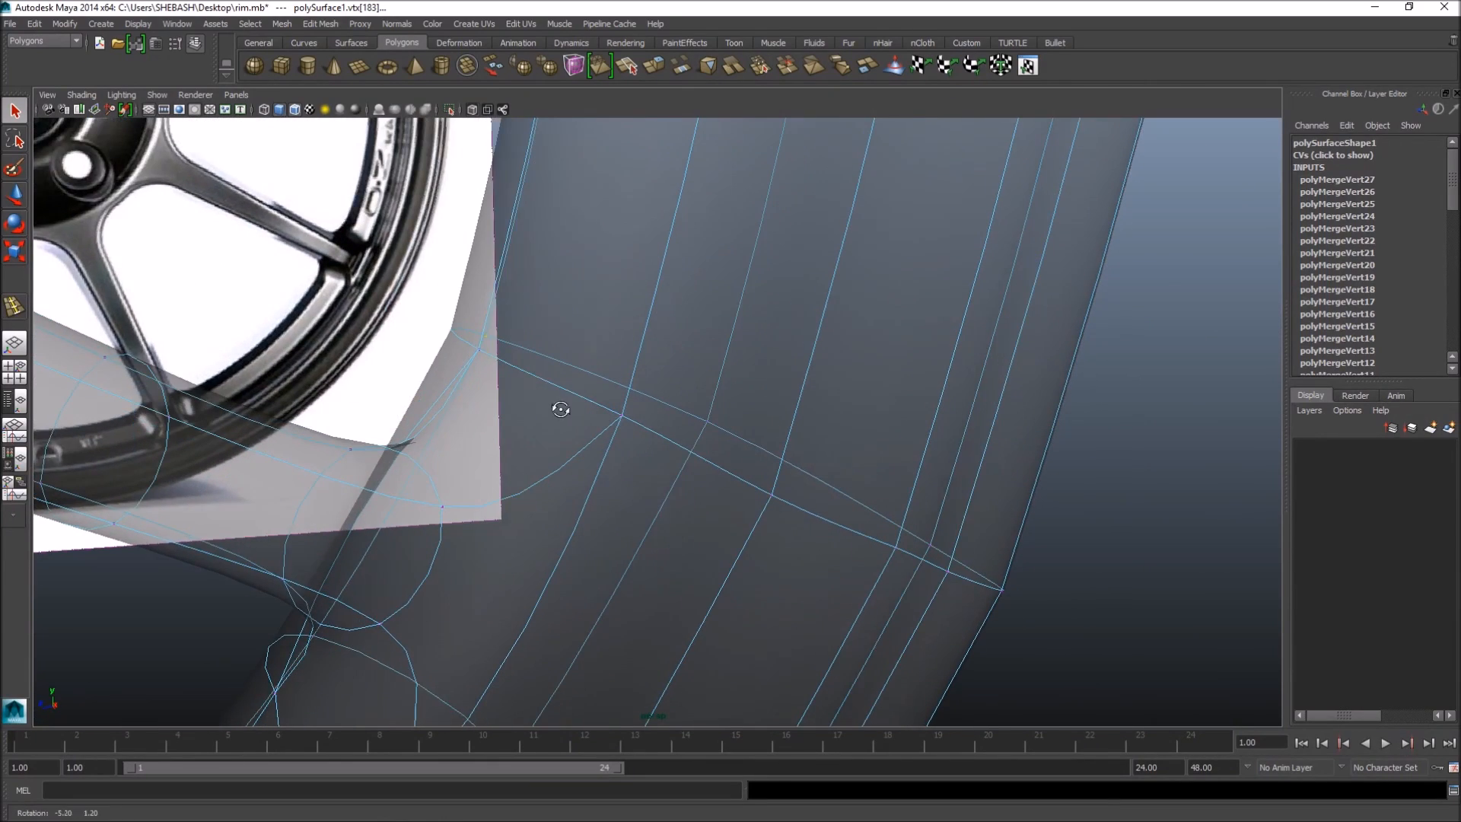
right_click_drag(563, 399, 531, 367, "shift")
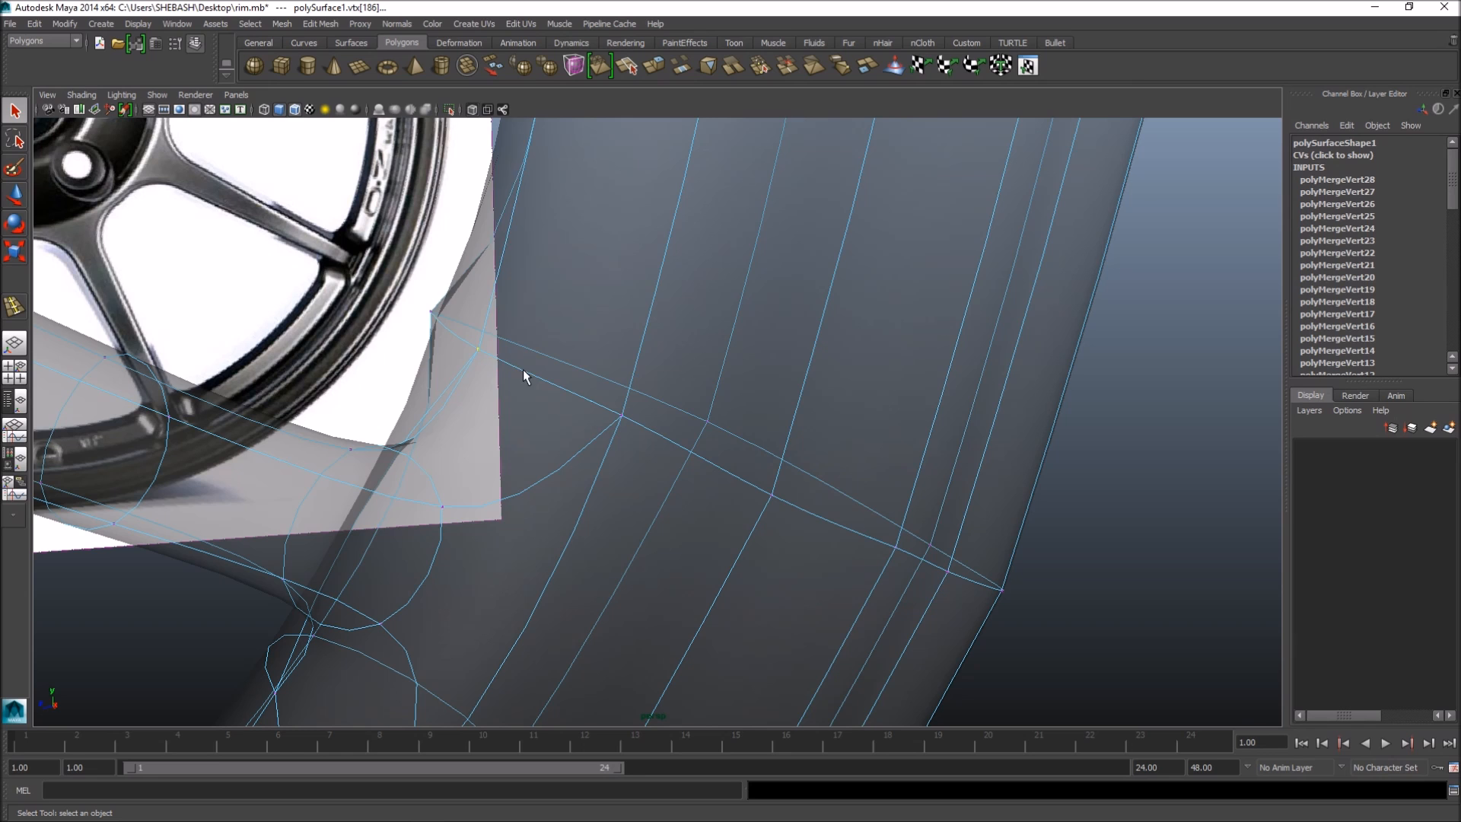
key("g")
key("g")
key("g")
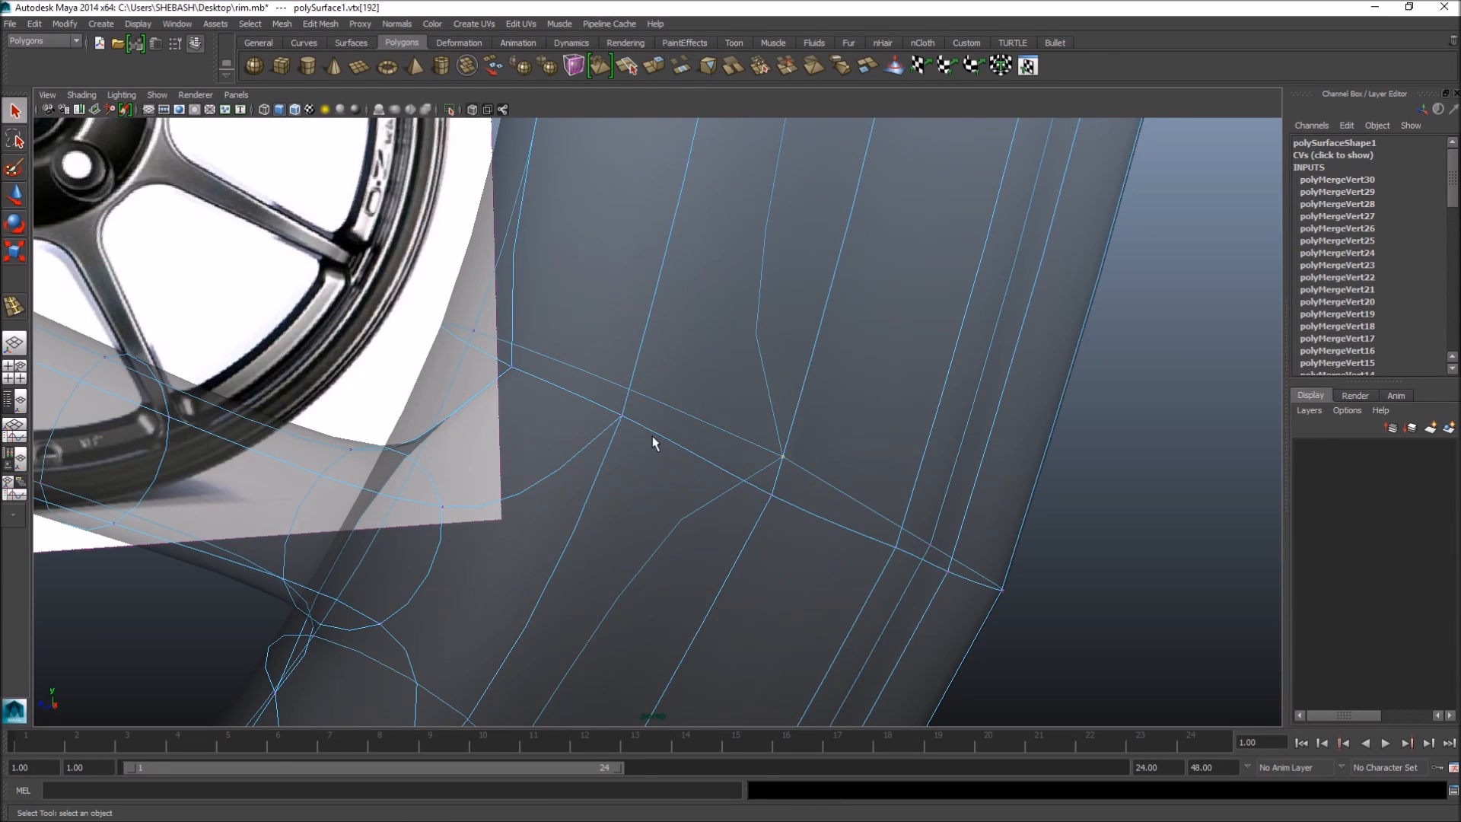
key("g")
- Merge the duplicate vertices across the front face and outer lip of the seam above the lower-right spoke
left_click_drag(1002, 525, 796, 544, "alt")
left_click(818, 553)
key("g")
key("g")
left_click(892, 593)
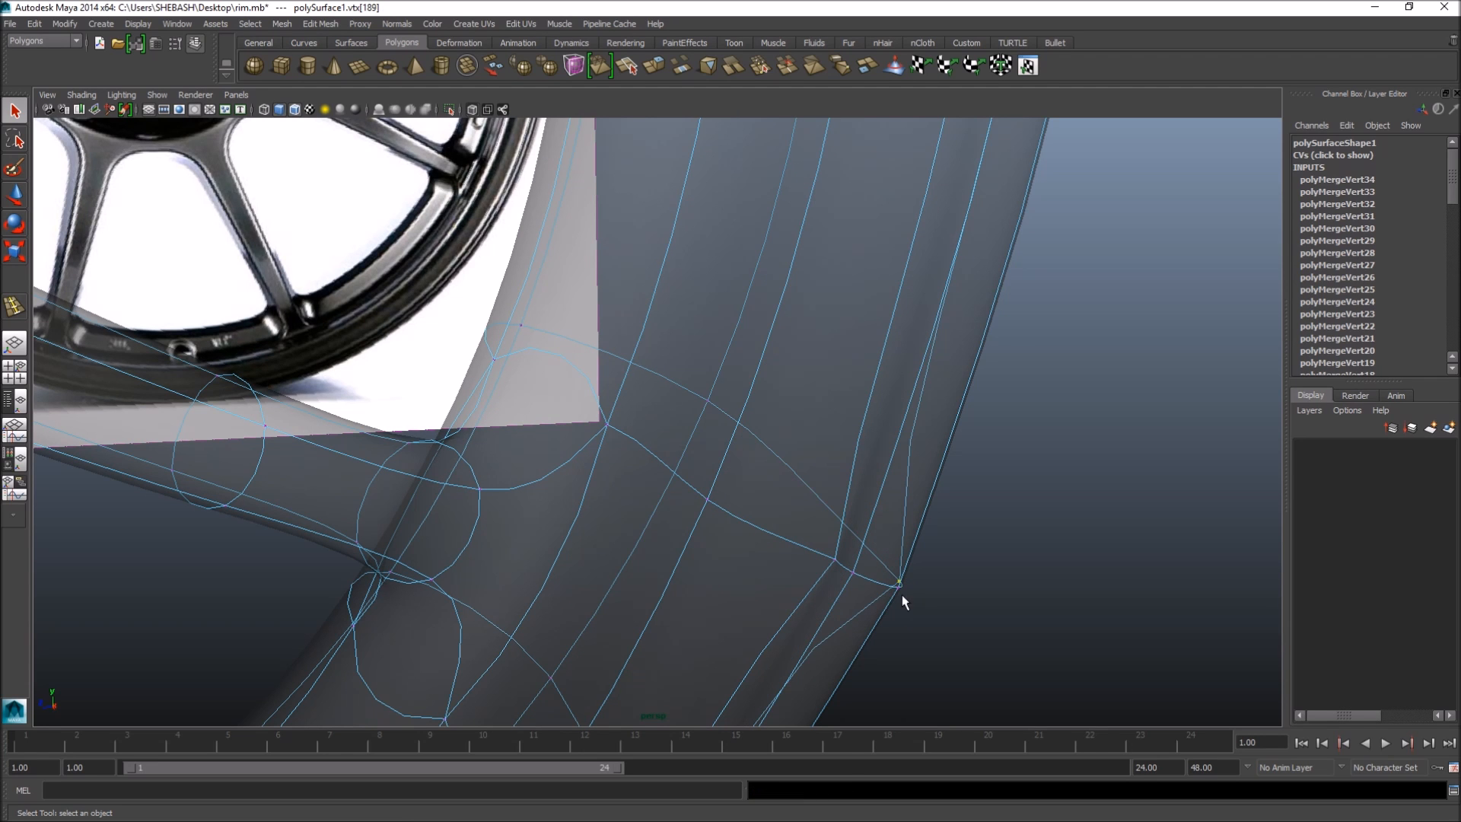
key("g")
left_click_drag(840, 562, 866, 593)
key("g")
right_click_drag(866, 593, 750, 478, "alt")
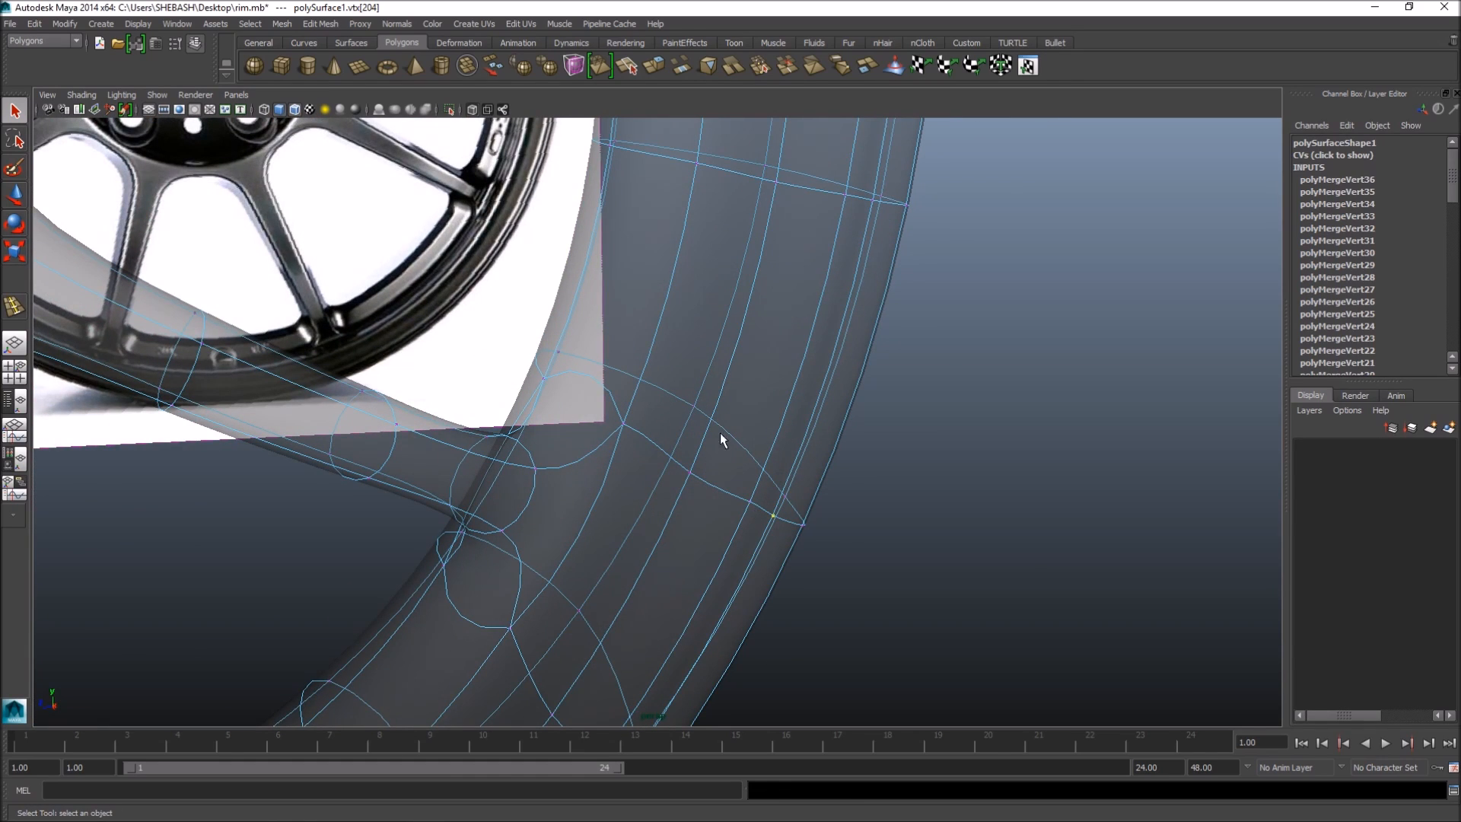
- Merge the duplicate vertices at the outer lip of the rim seam beside the right-hand bottom spoke
left_click_drag(709, 515, 856, 496, "alt")
scroll(764, 536, "up", 2)
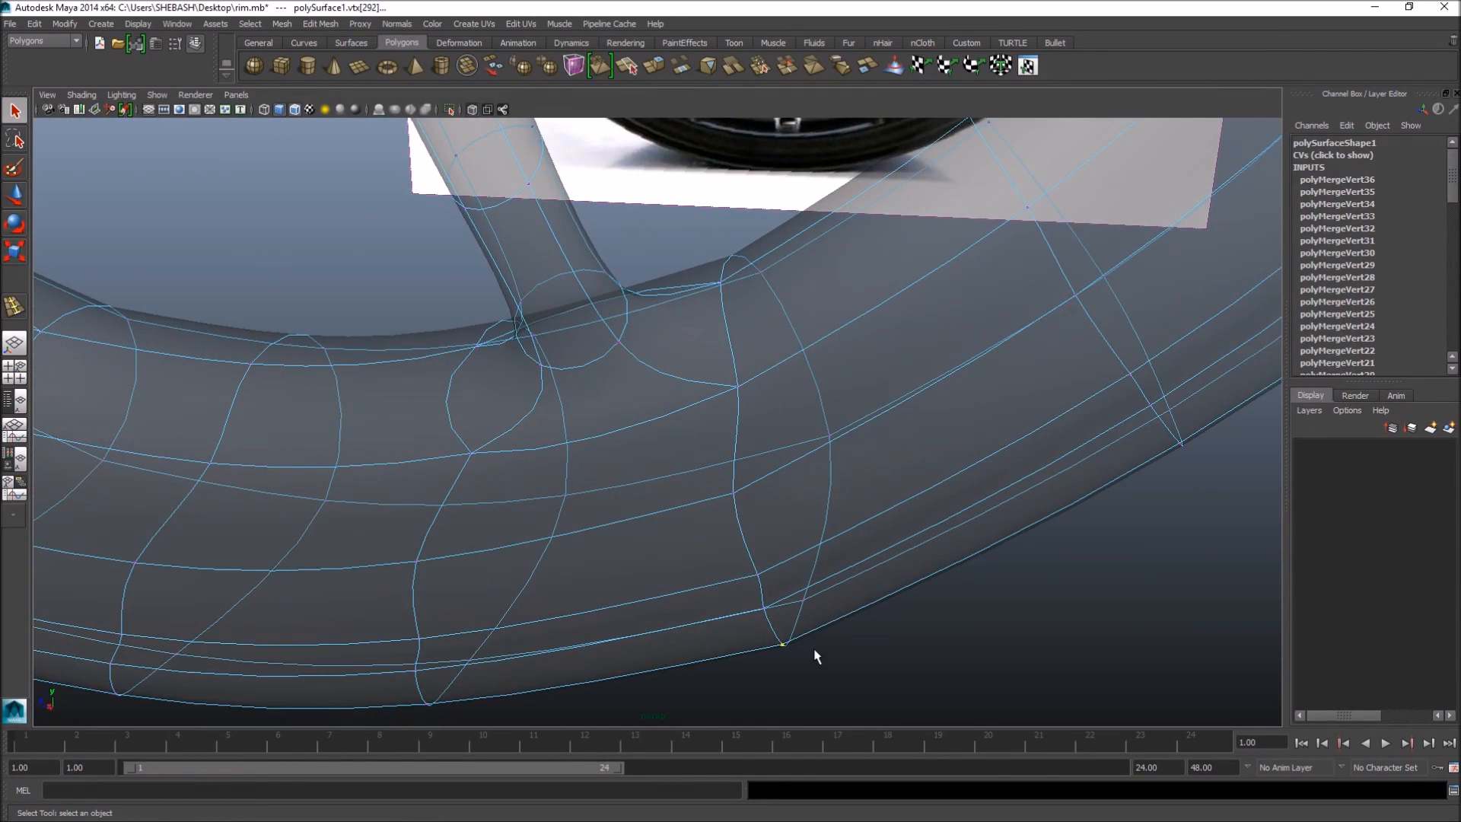
key("g")
left_click_drag(741, 599, 768, 608)
key("g")
left_click_drag(744, 552, 827, 599)
key("g")
key("g")
- Merge the duplicate vertices from the middle of the rim face to the inner edge beside the right-hand bottom spoke
left_click_drag(711, 463, 746, 501)
key("g")
left_click_drag(724, 381, 749, 399)
key("g")
key("g")
left_click_drag(696, 264, 788, 312)
key("g")
left_click_drag(819, 417, 509, 504)
key("g")
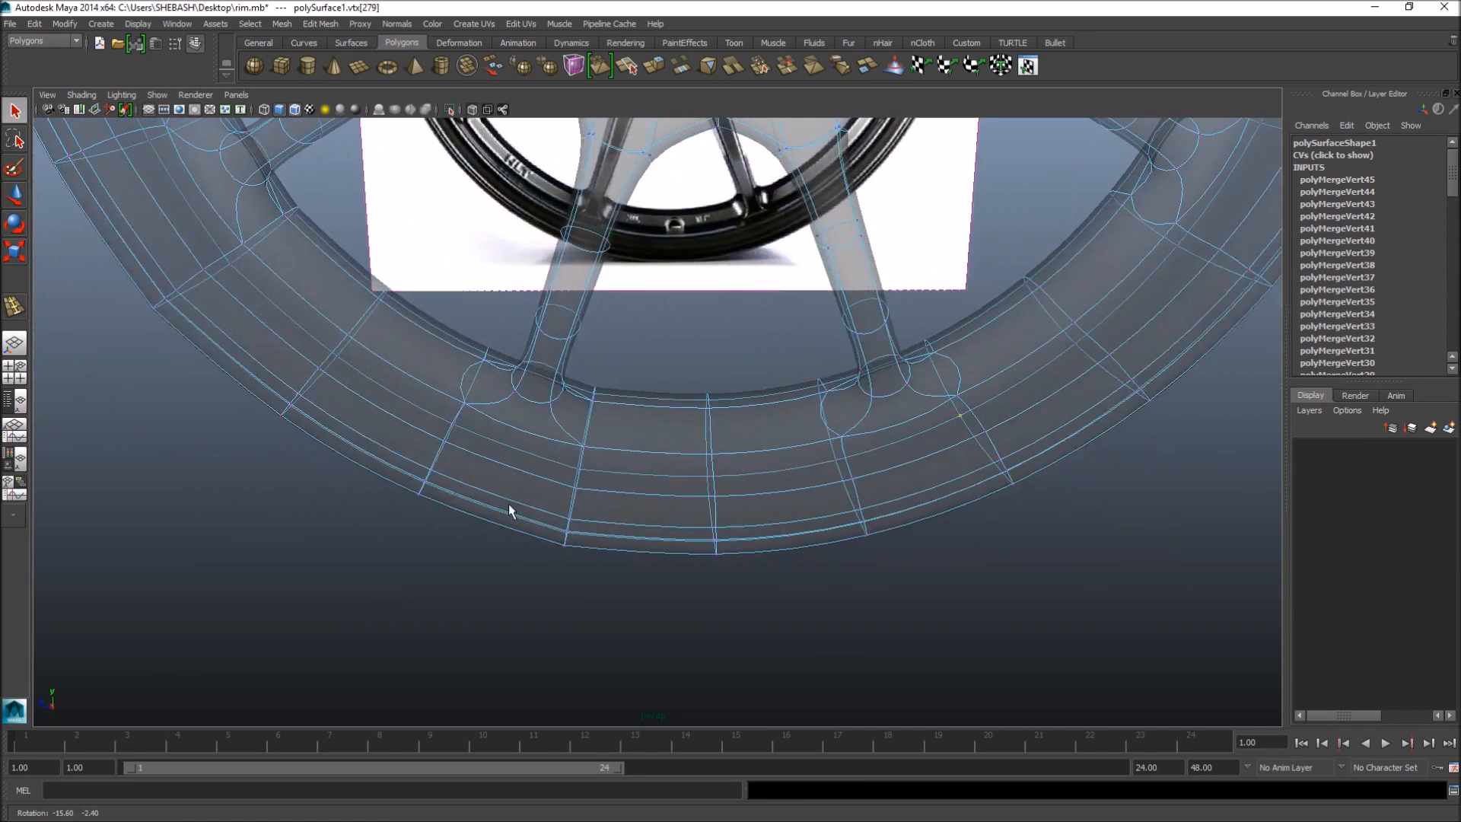
- Merge the duplicate vertices on the outer lip and front face of the rim seam beside the left-hand bottom spoke
left_click_drag(615, 552, 722, 567)
key("f")
key("g")
left_click_drag(439, 592, 482, 621)
key("g")
left_click_drag(468, 565, 505, 587)
key("g")
left_click_drag(512, 479, 544, 510)
key("g")
- Merge the duplicate vertices at the inner edge and back face of the seam beside the left-hand bottom spoke
left_click_drag(606, 375, 682, 402)
key("g")
left_click_drag(681, 264, 791, 313)
key("g")
key("g")
left_click(667, 529)
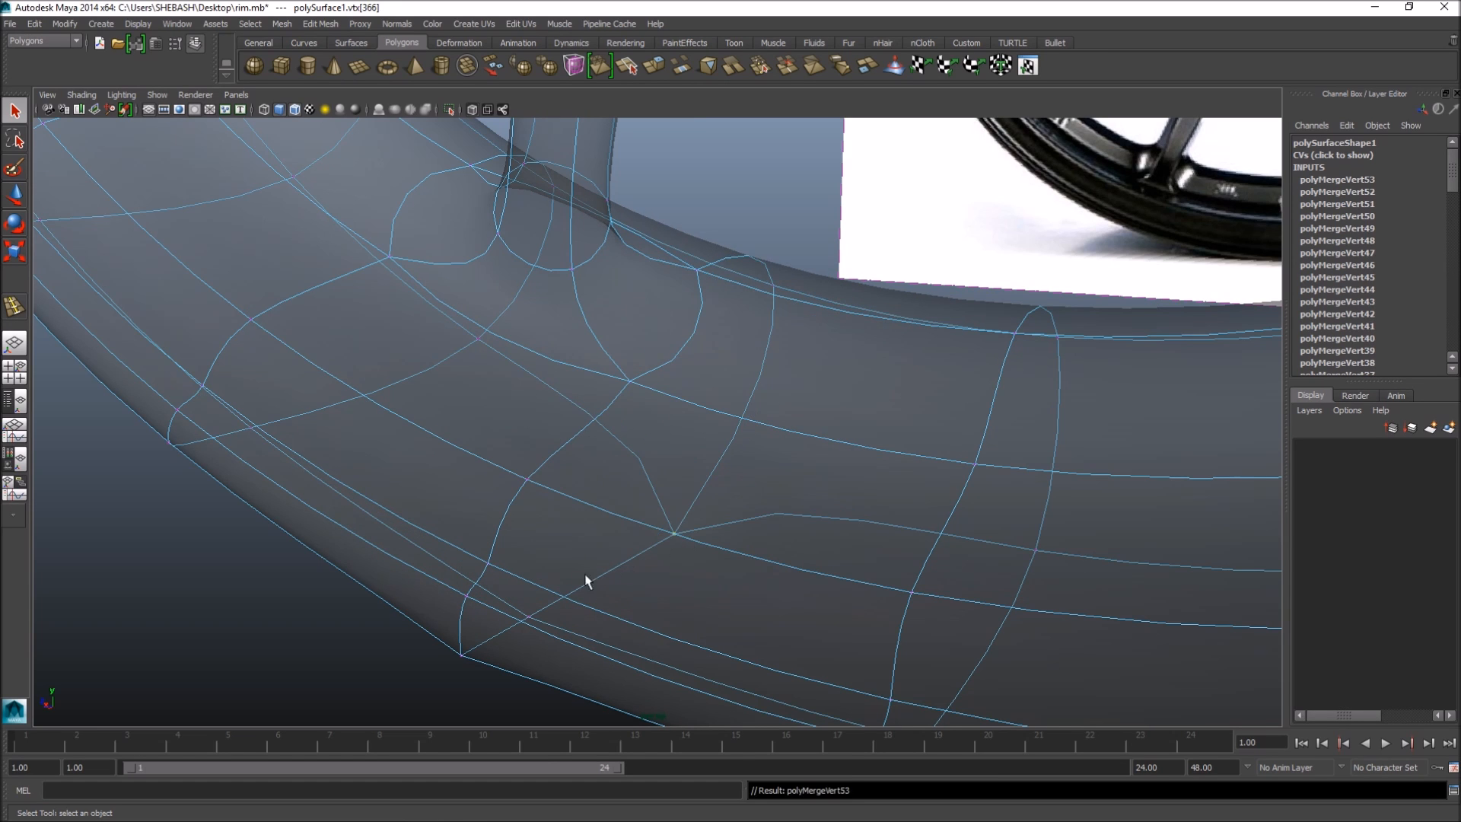
left_click(520, 613)
- Merge the duplicate vertices at the outer lip of the rim seam below the lower-left spoke
right_click_drag(607, 626, 487, 292, "alt")
middle_click_drag(487, 293, 480, 505, "alt")
right_click_drag(479, 506, 514, 498, "alt")
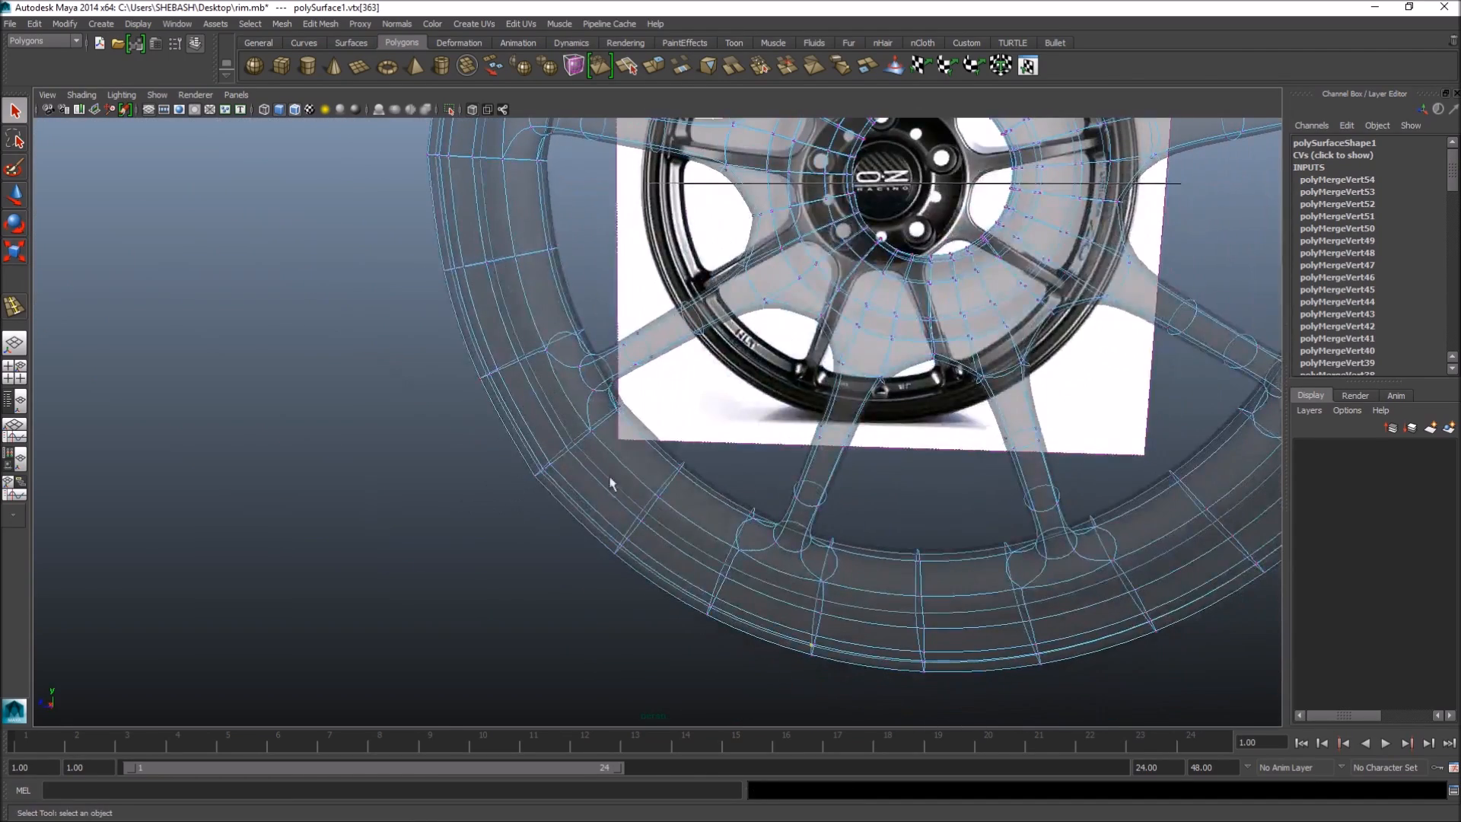
left_click(631, 496)
right_click_drag(631, 497, 760, 473, "alt")
left_click_drag(760, 473, 609, 582, "alt")
left_click(511, 612)
left_click(531, 576)
left_click(531, 560)
left_click(573, 568)
- Merge the duplicate vertices from the middle to the inner edge of the seam below the lower-left spoke
left_click(581, 447)
left_click(648, 373)
left_click(708, 391)
left_click_drag(831, 390, 796, 393, "alt")
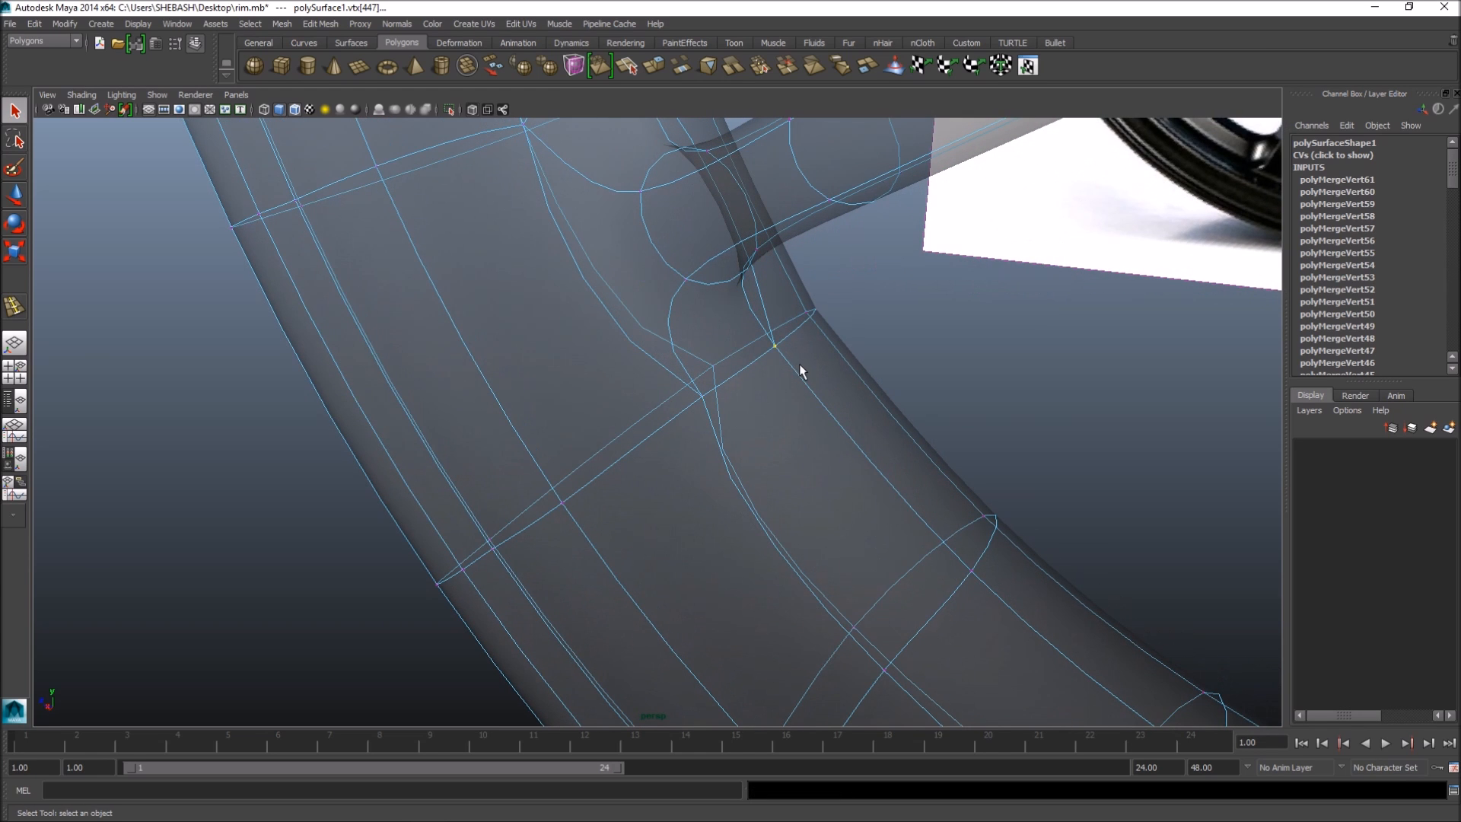
left_click(797, 358)
left_click(817, 311)
- Merge the duplicate vertices at the outer lip of the rim seam just below the left spoke
right_click_drag(873, 328, 603, 261, "alt")
left_click_drag(604, 261, 652, 399, "alt")
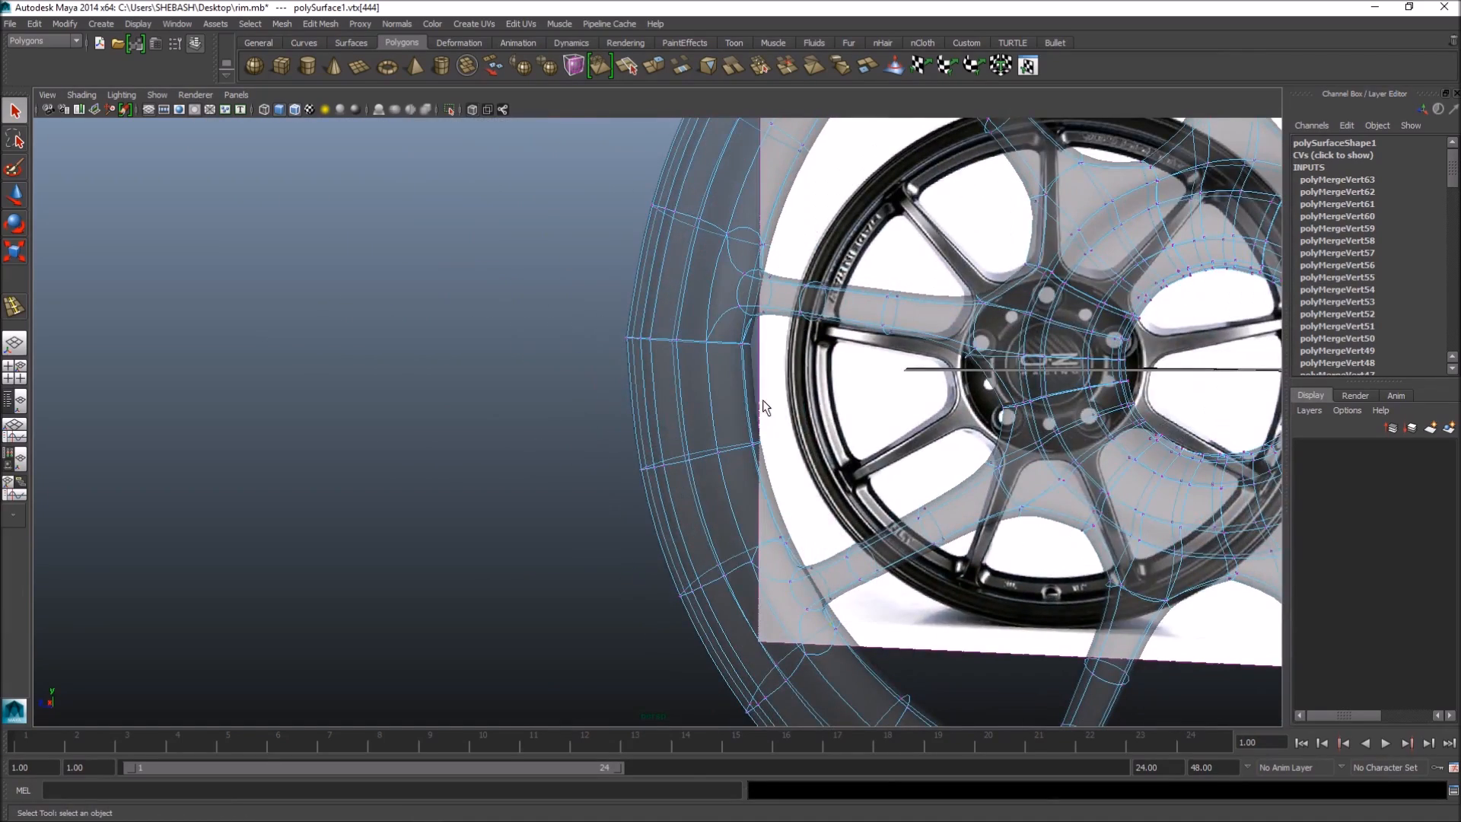
middle_click_drag(685, 339, 647, 403, "alt")
right_click_drag(647, 403, 964, 366, "alt")
left_click_drag(964, 366, 655, 388, "alt")
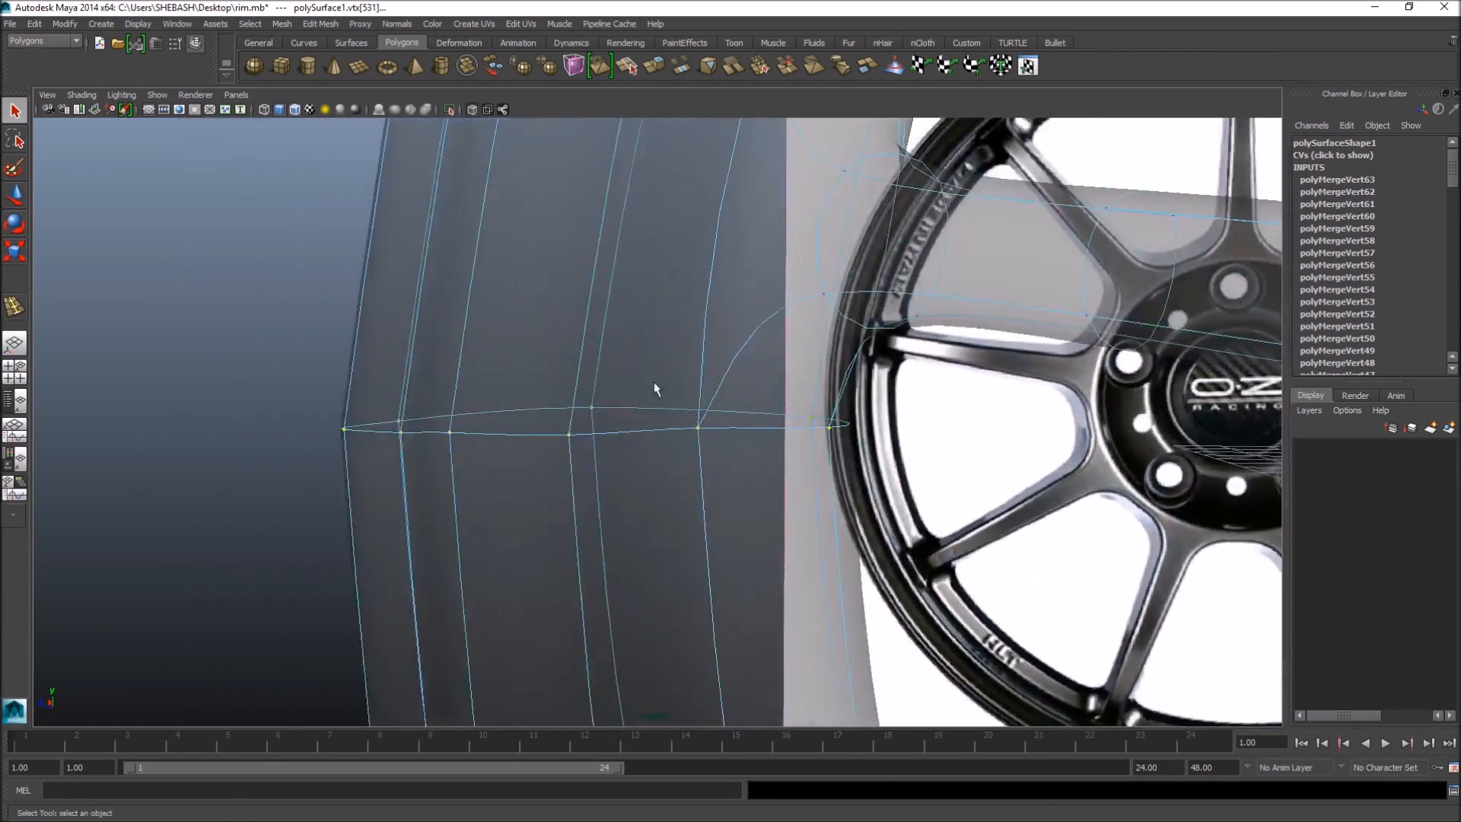
right_click_drag(846, 442, 701, 437, "alt")
left_click_drag(532, 426, 494, 480, "alt")
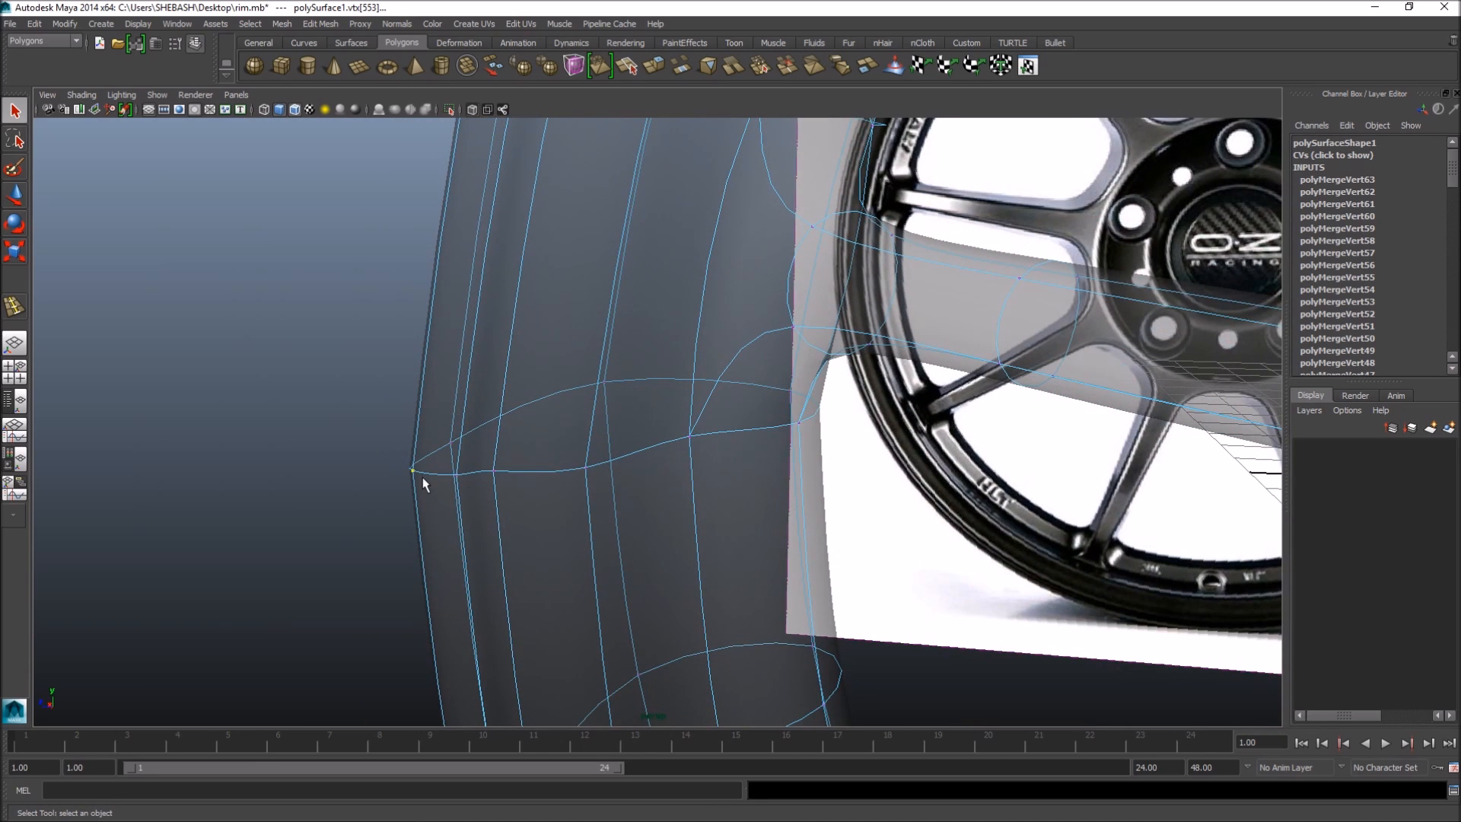
key("g")
left_click_drag(445, 423, 509, 491)
key("g")
- Merge the duplicate vertices in the middle of the seam below the left spoke, on both front and back faces
key("g")
left_click_drag(579, 363, 621, 401)
key("g")
left_click_drag(567, 447, 645, 507)
key("g")
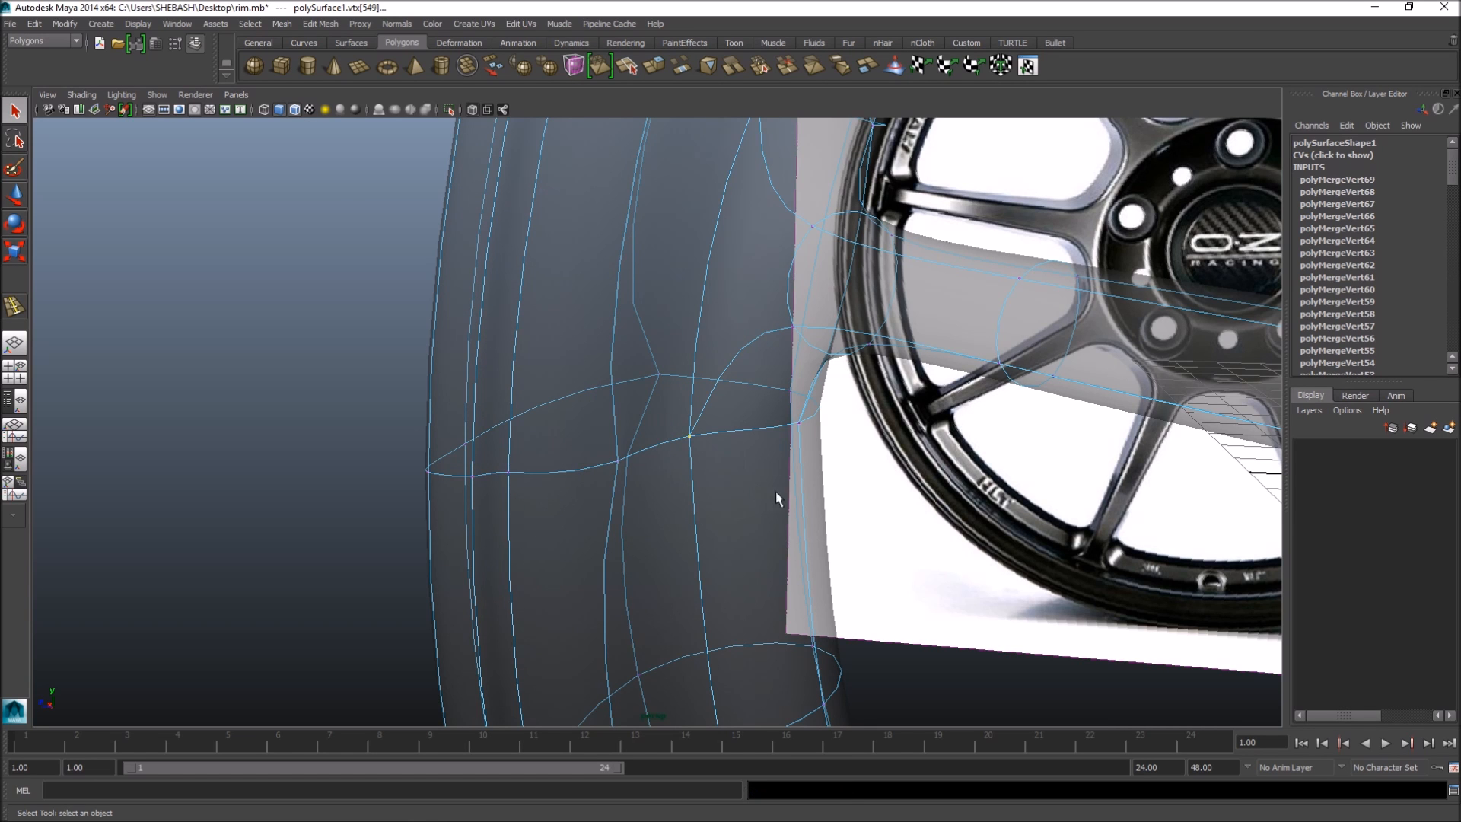
- Merge the duplicate vertices at the inner edge of the seam below the left spoke
left_click_drag(776, 495, 724, 484, "alt")
left_click_drag(703, 411, 758, 452)
left_click_drag(787, 466, 756, 473, "alt")
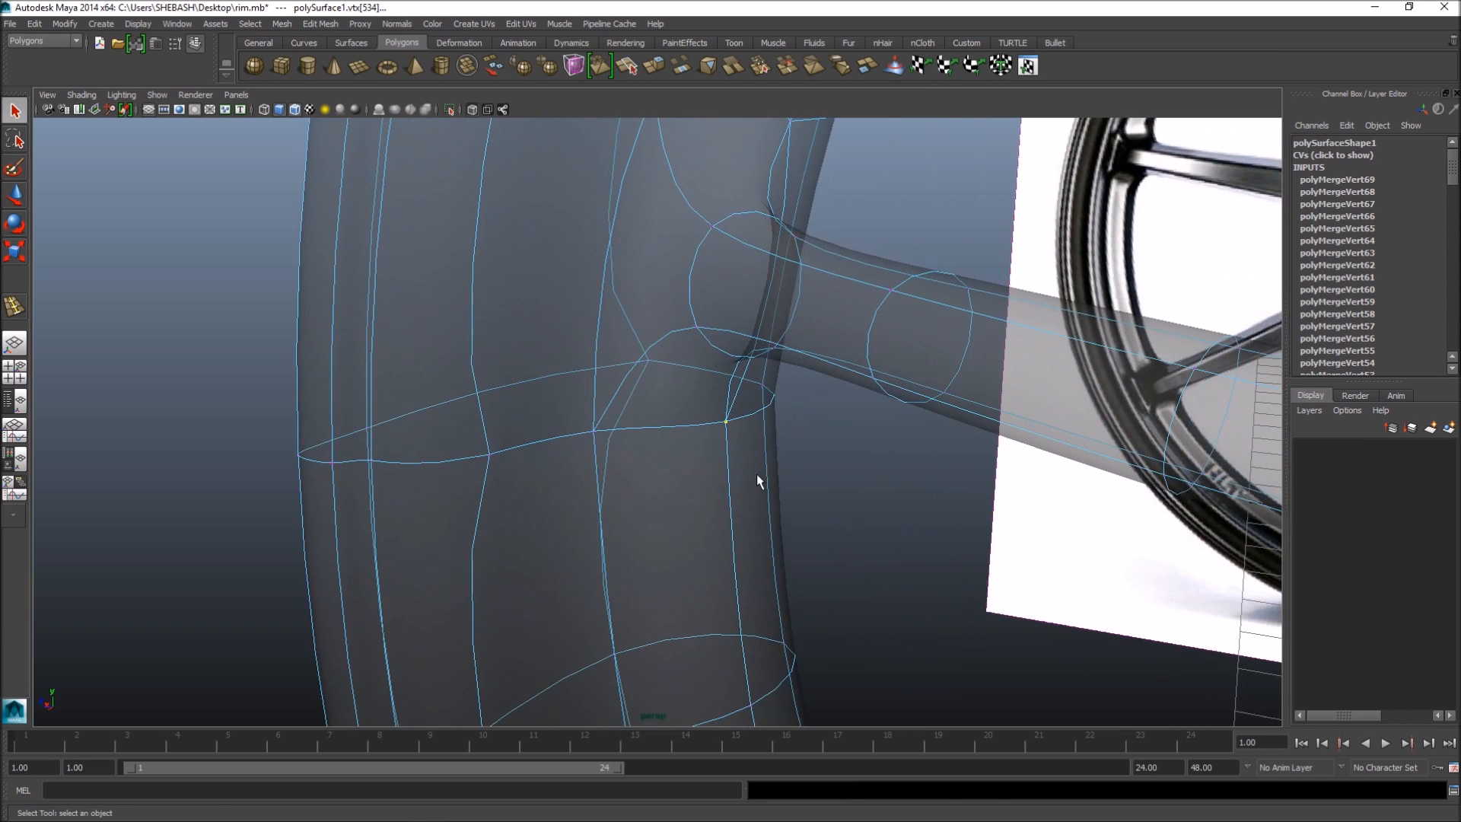
key("g")
left_click_drag(582, 419, 710, 378)
key("g")
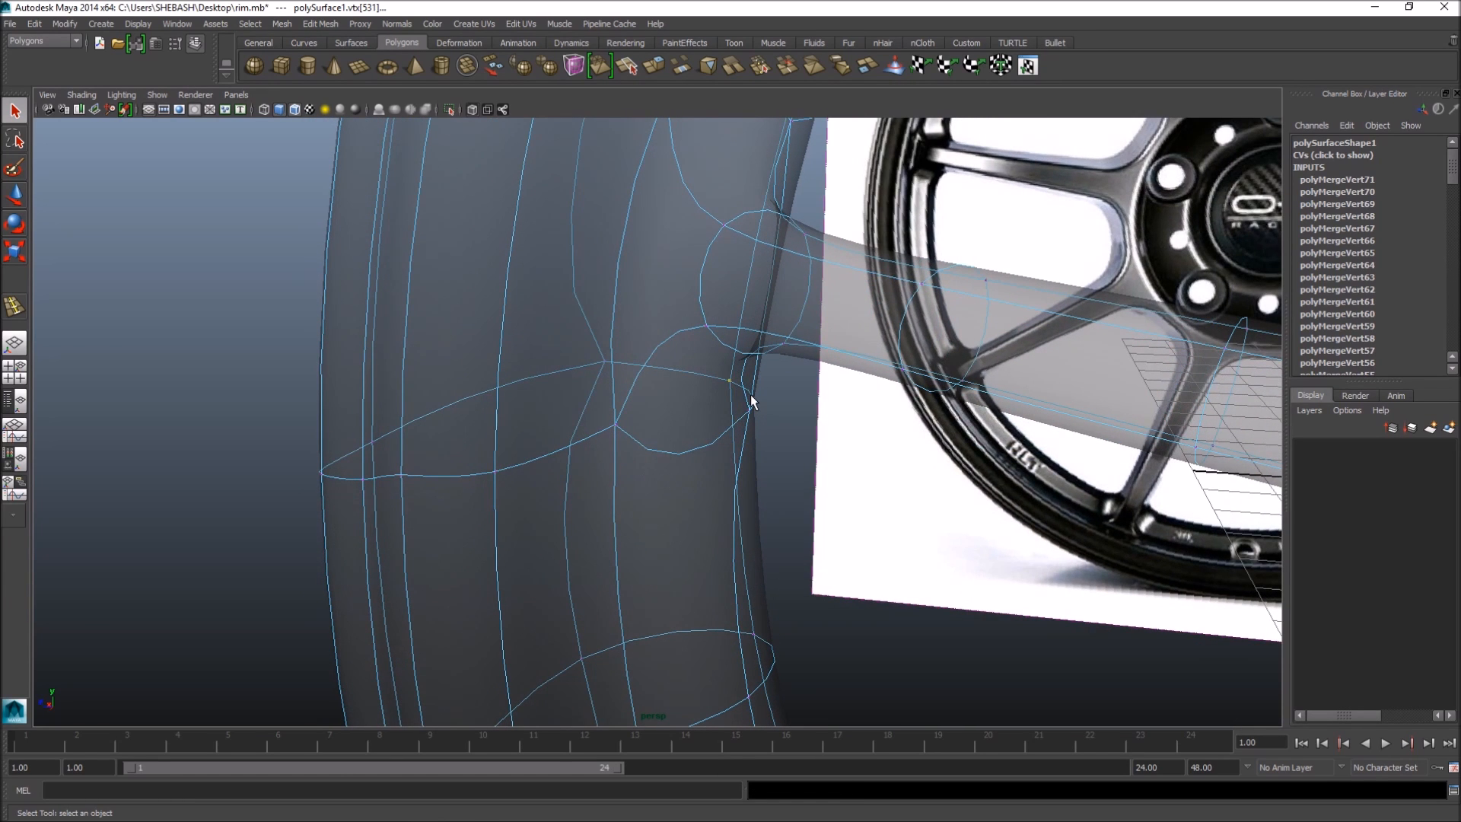
key("g")
- Merge the duplicate vertices on the seam below the upper-left spoke, from the outer lip across the front to the inner edge
scroll(688, 453, "down", 8)
middle_click_drag(764, 328, 642, 532, "alt")
left_click_drag(642, 532, 666, 511, "alt")
scroll(643, 412, "up", 3)
left_click_drag(784, 441, 744, 426, "alt")
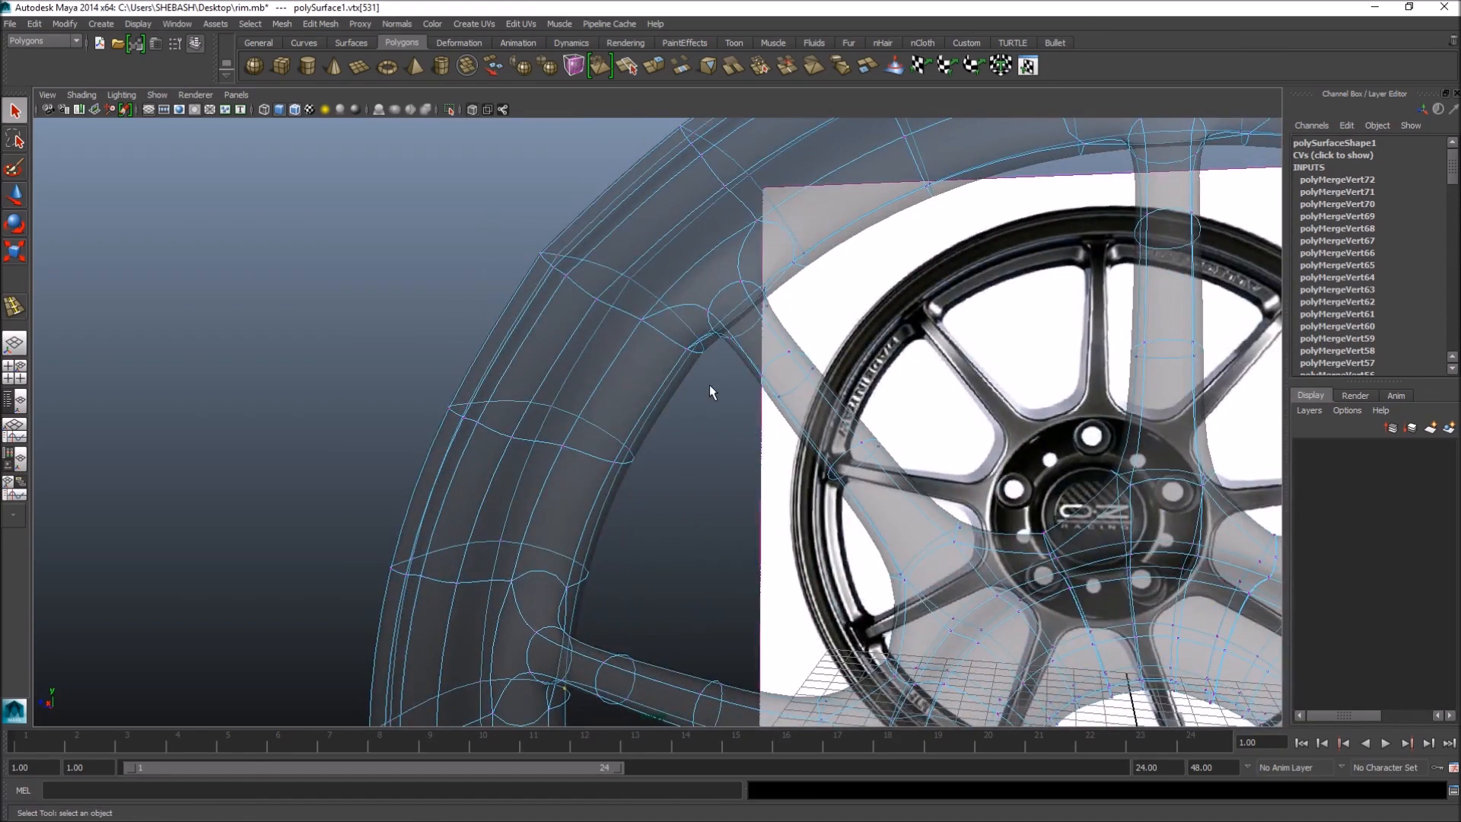
scroll(767, 388, "up", 6)
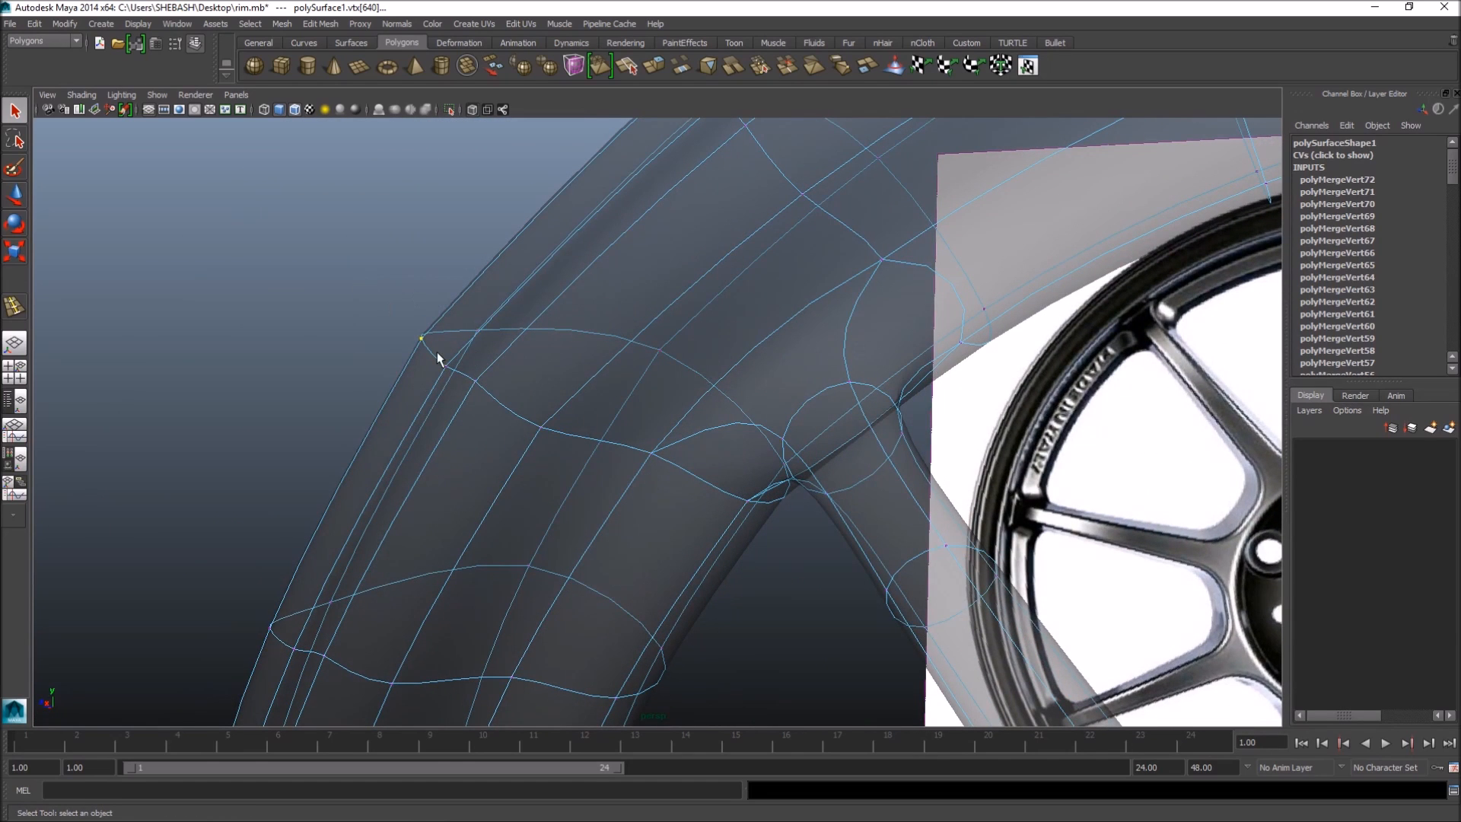
key("g")
left_click_drag(533, 343, 757, 515)
key("g")
key("g")
key("g")
key("g")
key("g")
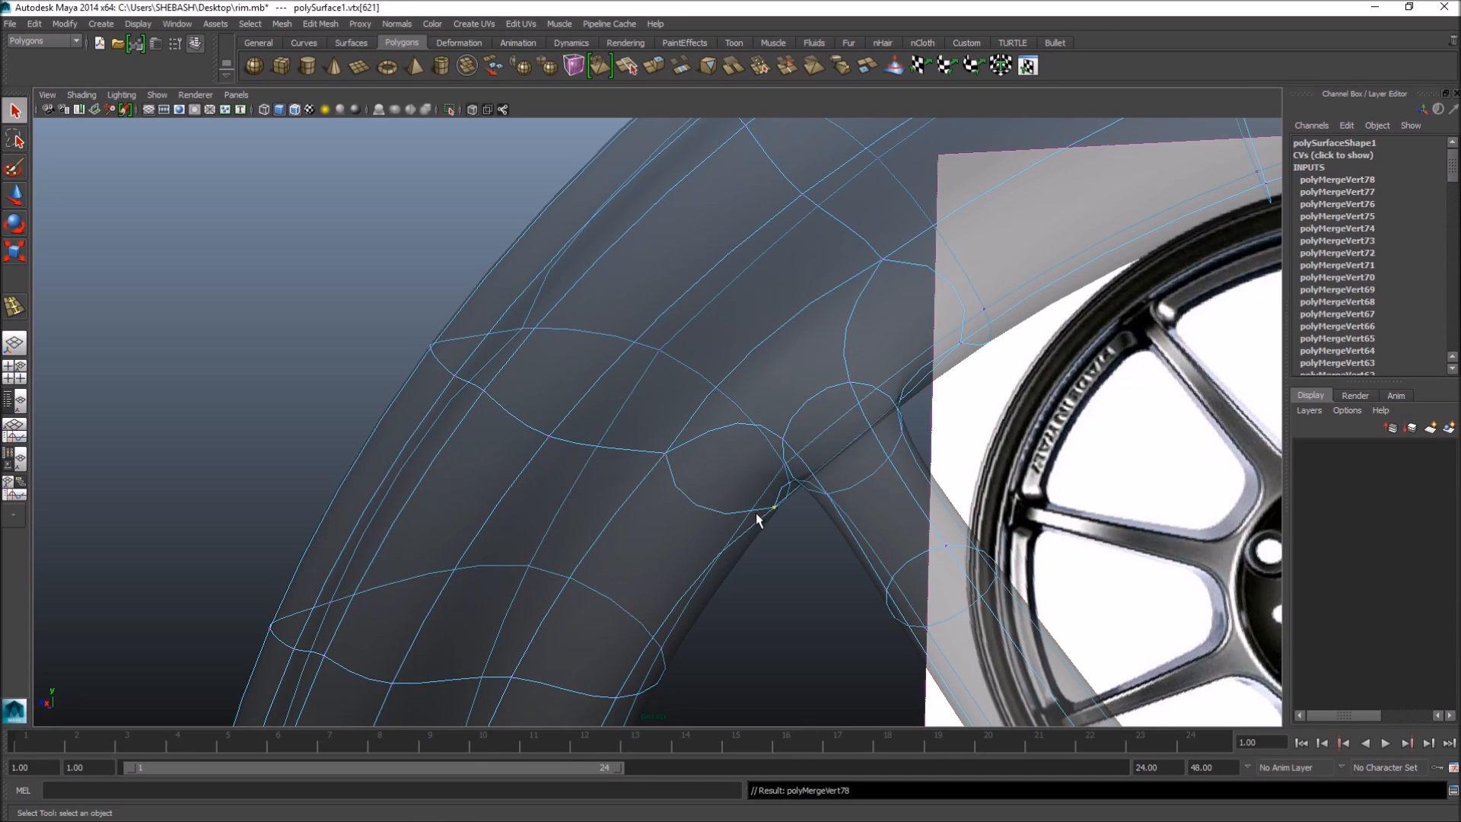
- Merge the remaining duplicate vertices on the back face of the seam below the upper-left spoke
key("g")
left_click_drag(677, 347, 687, 360)
key("g")
- Merge the duplicate vertices at the outer end of the bottom hub seam, where it meets the opening between the two lowest spokes
right_click_drag(928, 360, 564, 364, "alt")
left_click_drag(564, 364, 991, 512, "alt")
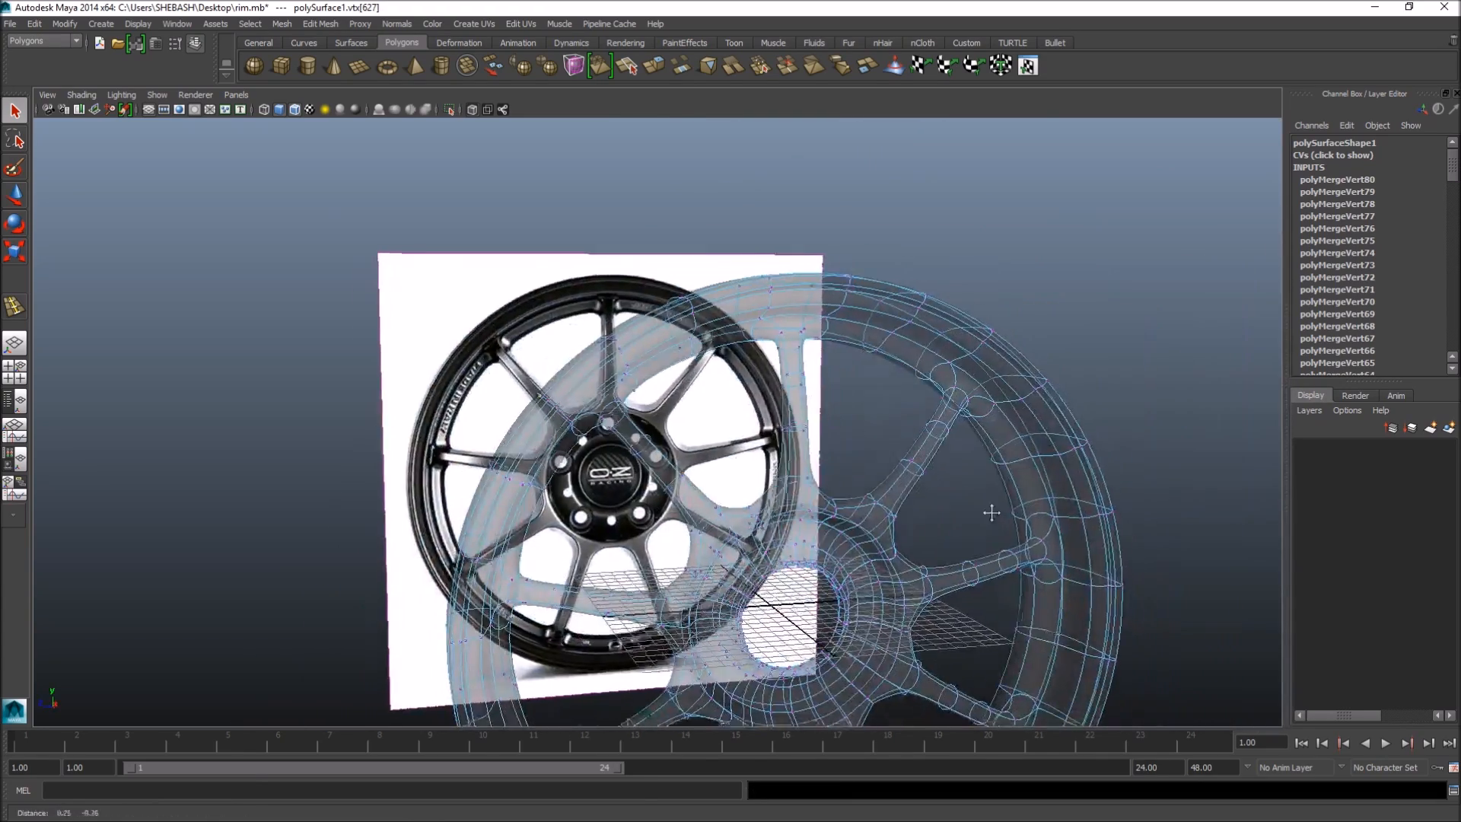
middle_click_drag(992, 512, 864, 391, "alt")
left_click_drag(865, 392, 655, 388, "alt")
right_click_drag(646, 502, 818, 528, "alt")
middle_click_drag(818, 528, 731, 388, "alt")
left_click_drag(730, 388, 707, 445, "alt")
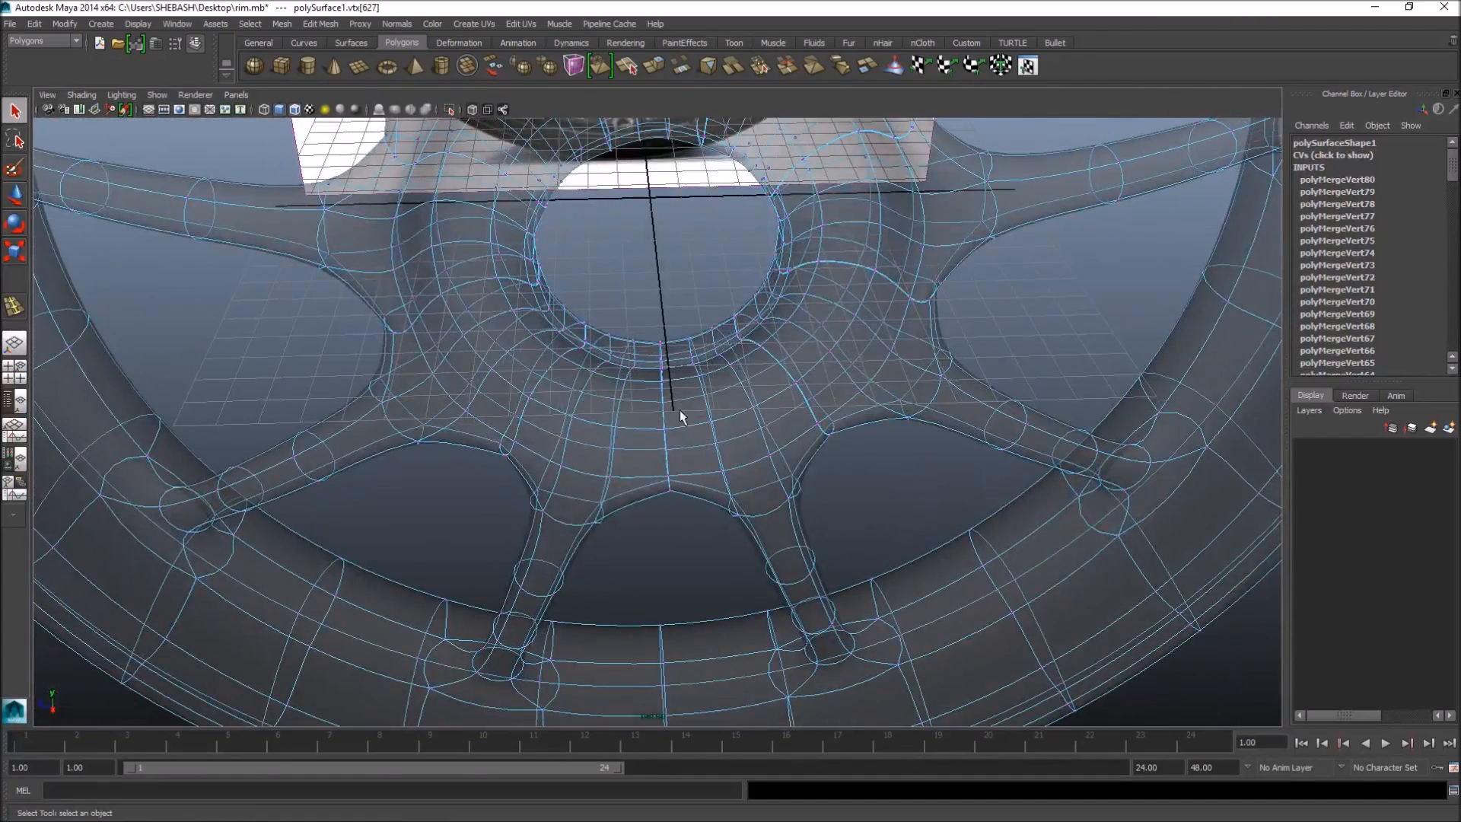
left_click_drag(684, 504, 684, 500)
scroll(683, 501, "up", 6)
left_click_drag(597, 460, 726, 569, "alt")
left_click(748, 578)
left_click(750, 564)
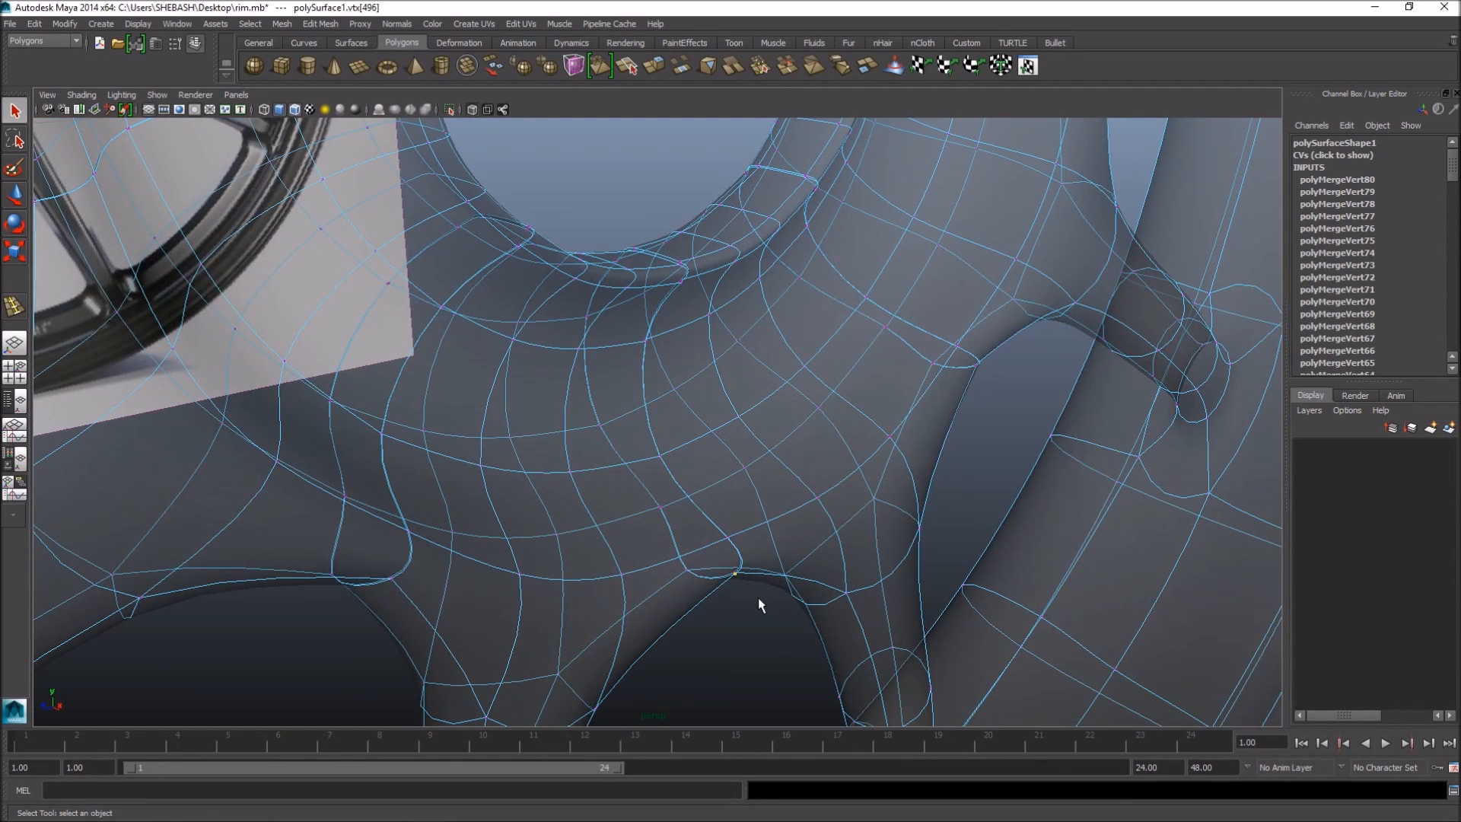
key("g")
left_click_drag(715, 527, 698, 586)
key("g")
- Merge the duplicate vertices along the middle of the bottom hub seam, on both front and back faces
key("g")
left_click_drag(641, 488, 667, 518)
key("g")
left_click_drag(648, 441, 669, 465)
key("g")
mouse_move(590, 418)
left_mouse_down()
mouse_move(604, 441)
mouse_move(583, 443)
left_mouse_up()
key("g")
- Merge the remaining duplicate vertices of the bottom hub seam, up to and around the centre bore's edge
right_click_drag(534, 413, 645, 359, "alt")
key("g")
left_click_drag(685, 440, 637, 401, "alt")
key("g")
middle_click_drag(608, 257, 598, 310, "alt")
right_click_drag(499, 338, 681, 298, "alt")
middle_click_drag(688, 299, 659, 344, "alt")
key("g")
left_click_drag(633, 293, 666, 310)
key("g")
left_click_drag(560, 248, 576, 307)
key("g")
key("g")
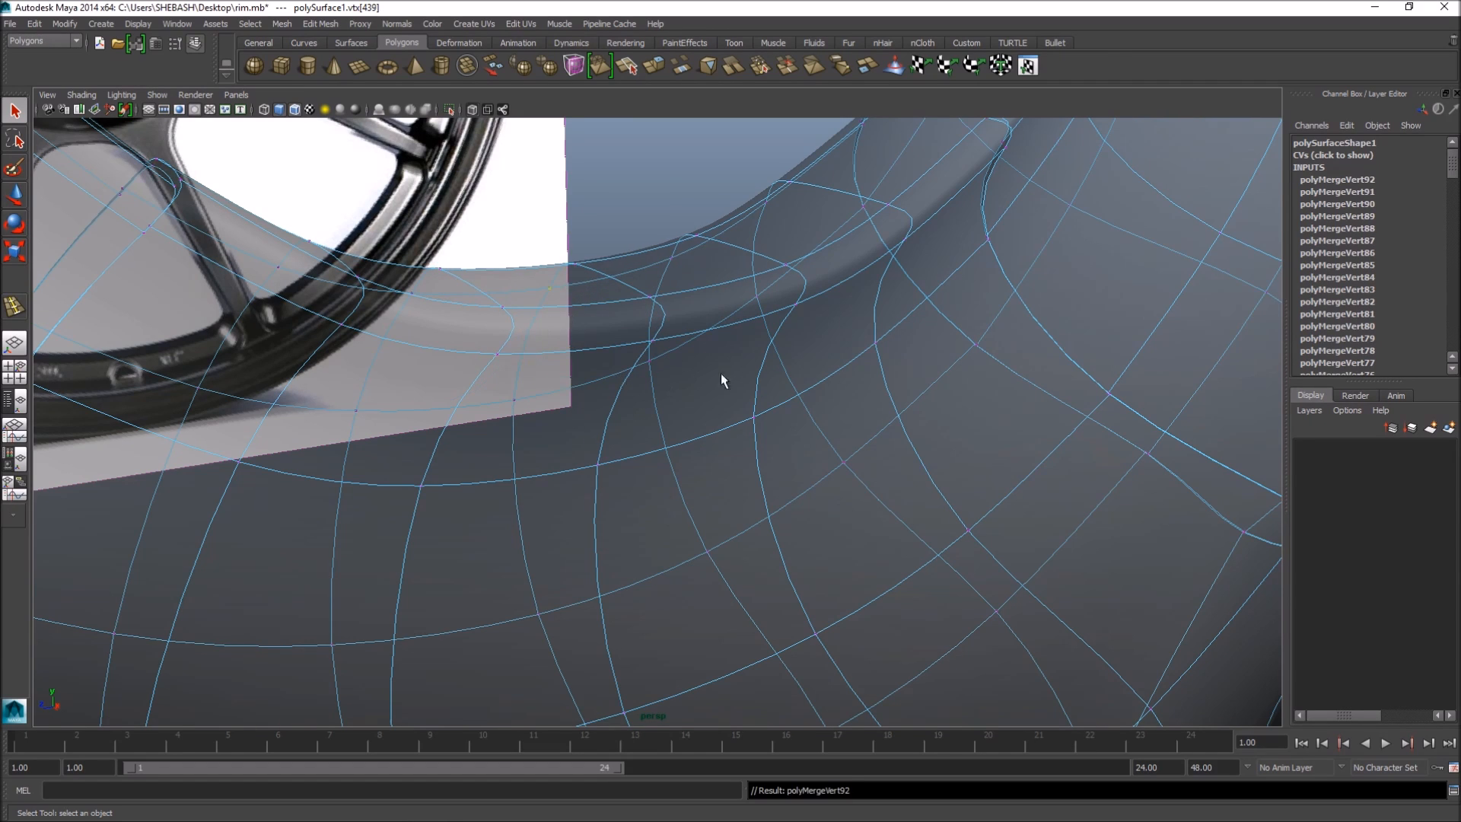
- Merge the duplicate vertices at the spoke-opening end of the lower-left hub seam
scroll(720, 372, "down", 4)
left_click_drag(783, 414, 652, 516, "alt")
left_click_drag(412, 476, 588, 548, "alt")
scroll(649, 480, "up", 2)
key("g")
left_click_drag(472, 540, 530, 576)
key("g")
left_click_drag(503, 415, 567, 465)
key("g")
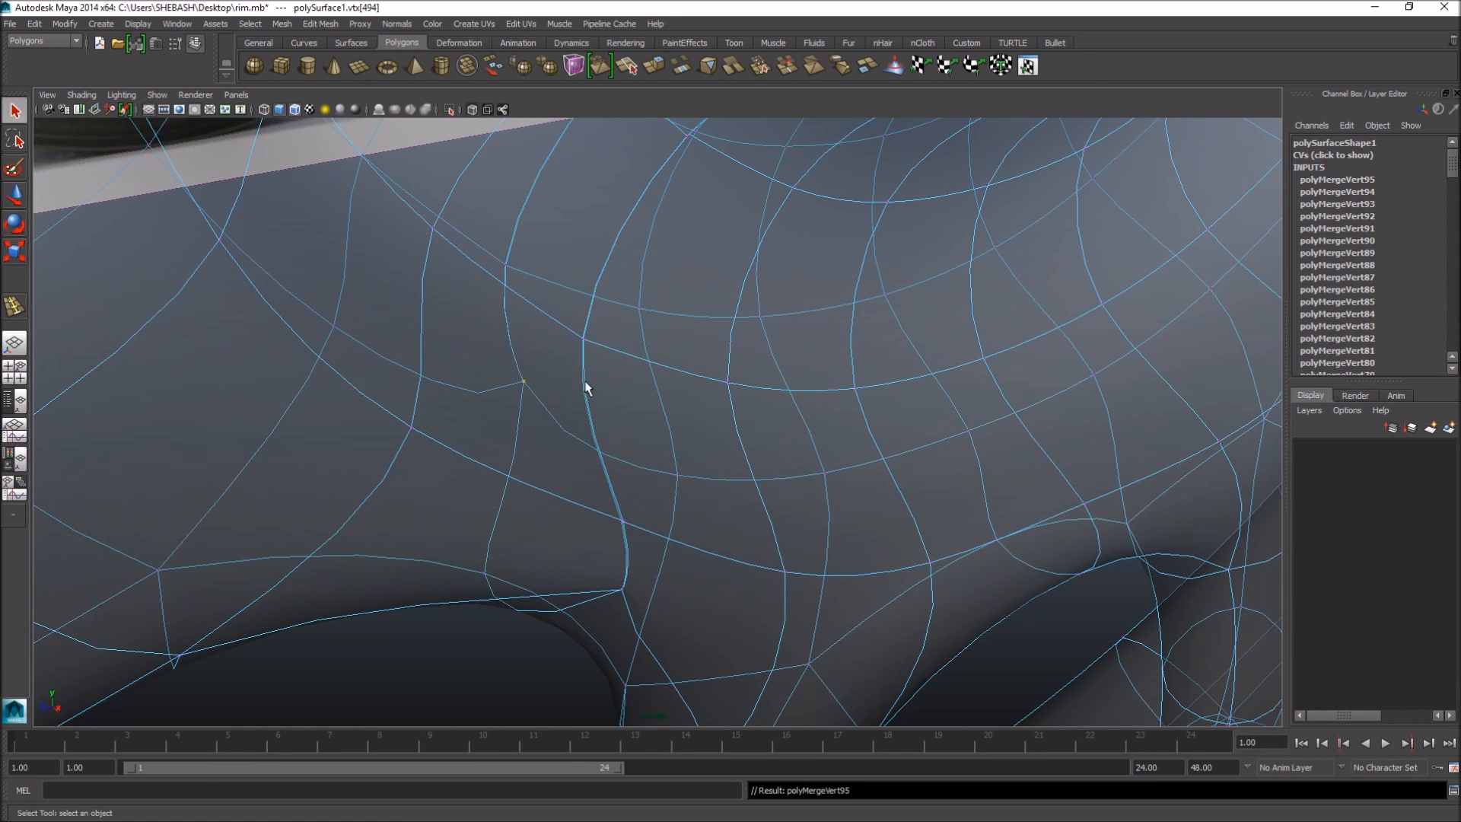
left_click_drag(613, 511, 665, 538)
key("g")
- Merge the duplicate vertices in the middle of the lower-left hub seam
left_click_drag(659, 443, 638, 429, "alt")
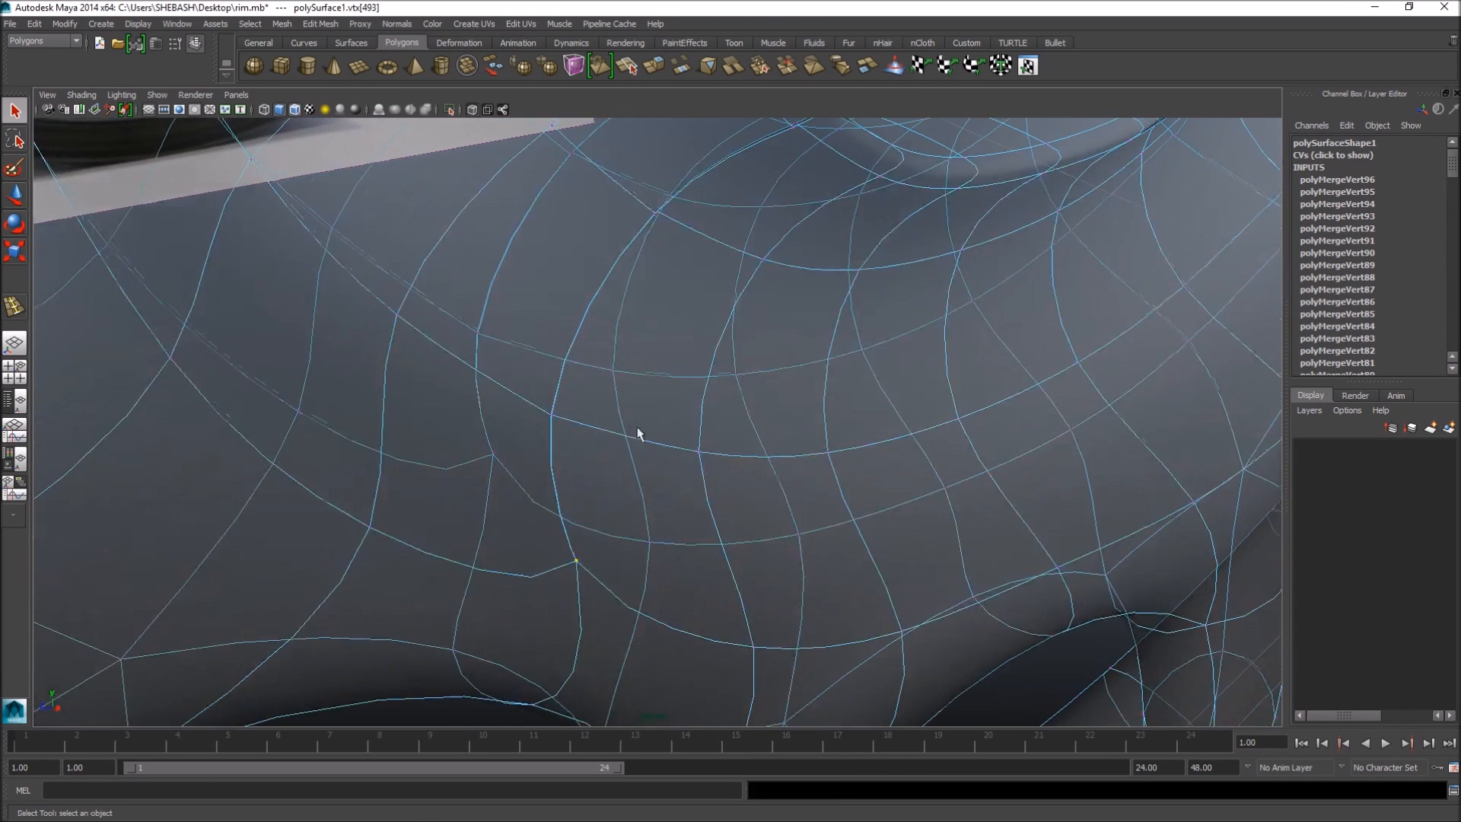
key("g")
left_click_drag(461, 317, 513, 351)
key("g")
- Merge the remaining duplicate vertices of the lower-left hub seam, up to and around the centre bore's edge
middle_click_drag(664, 247, 608, 446, "alt")
left_click_drag(606, 450, 618, 370, "alt")
mouse_move(635, 404)
left_mouse_down("alt")
mouse_move(610, 397)
mouse_move(637, 414)
left_mouse_up("alt")
key("g")
left_click_drag(551, 284, 556, 336, "alt")
key("g")
left_click_drag(710, 291, 668, 340, "alt")
key("g")
key("g")
key("g")
key("g")
- Merge the duplicate vertices at the spoke-opening end of the next hub seam on the wheel's left side
right_click_drag(862, 362, 372, 417, "alt")
left_click_drag(569, 482, 645, 566, "alt")
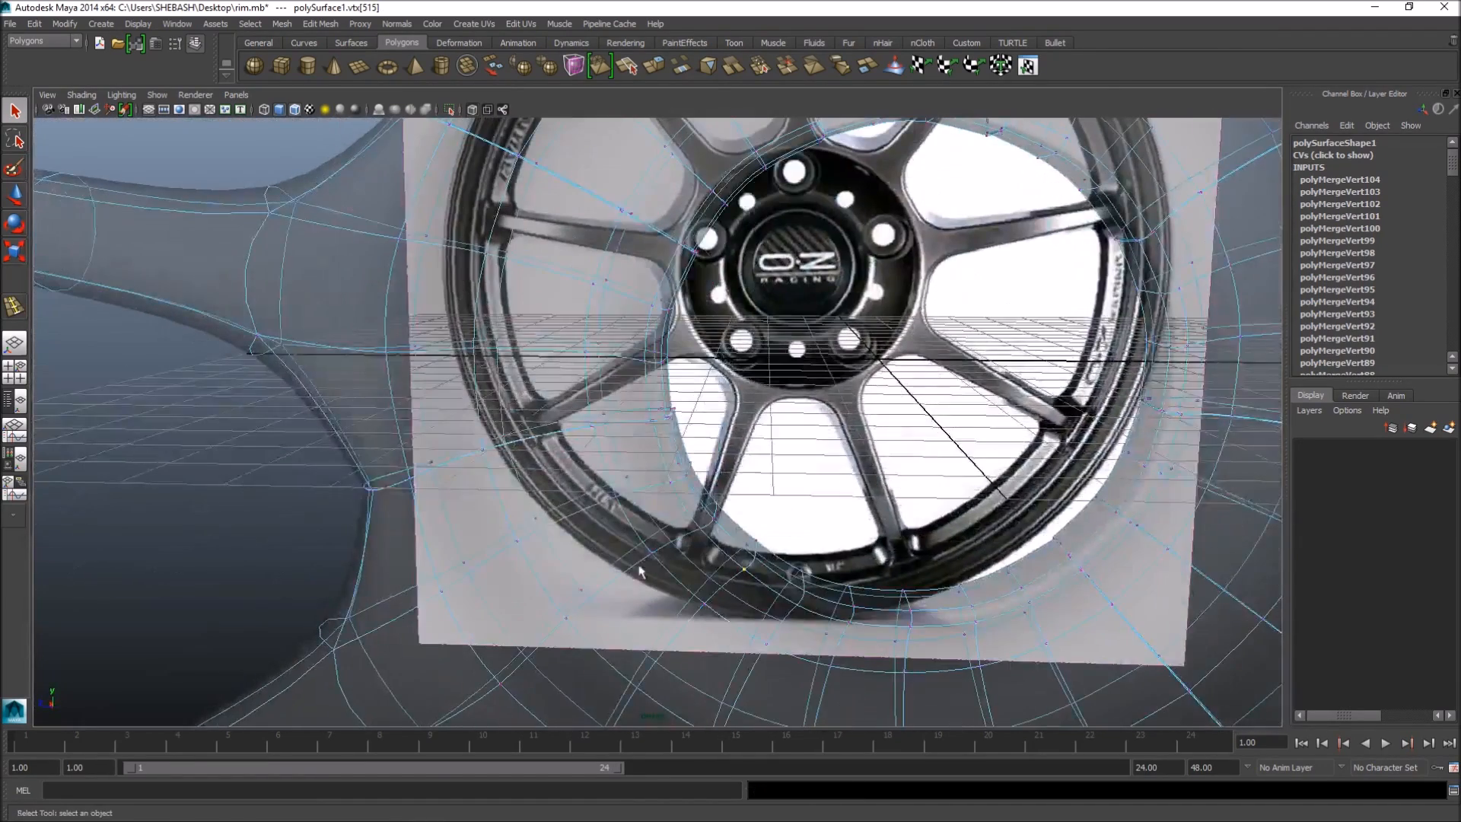
left_click_drag(472, 508, 494, 504, "alt")
right_click_drag(495, 503, 585, 486, "alt")
left_click_drag(585, 486, 714, 525, "alt")
key("ctrl+m")
left_click(632, 411)
key("ctrl+m")
key("ctrl+m")
- Merge the duplicate vertices along the middle of the left hub seam, working towards the centre bore
left_click_drag(986, 454, 673, 431, "alt")
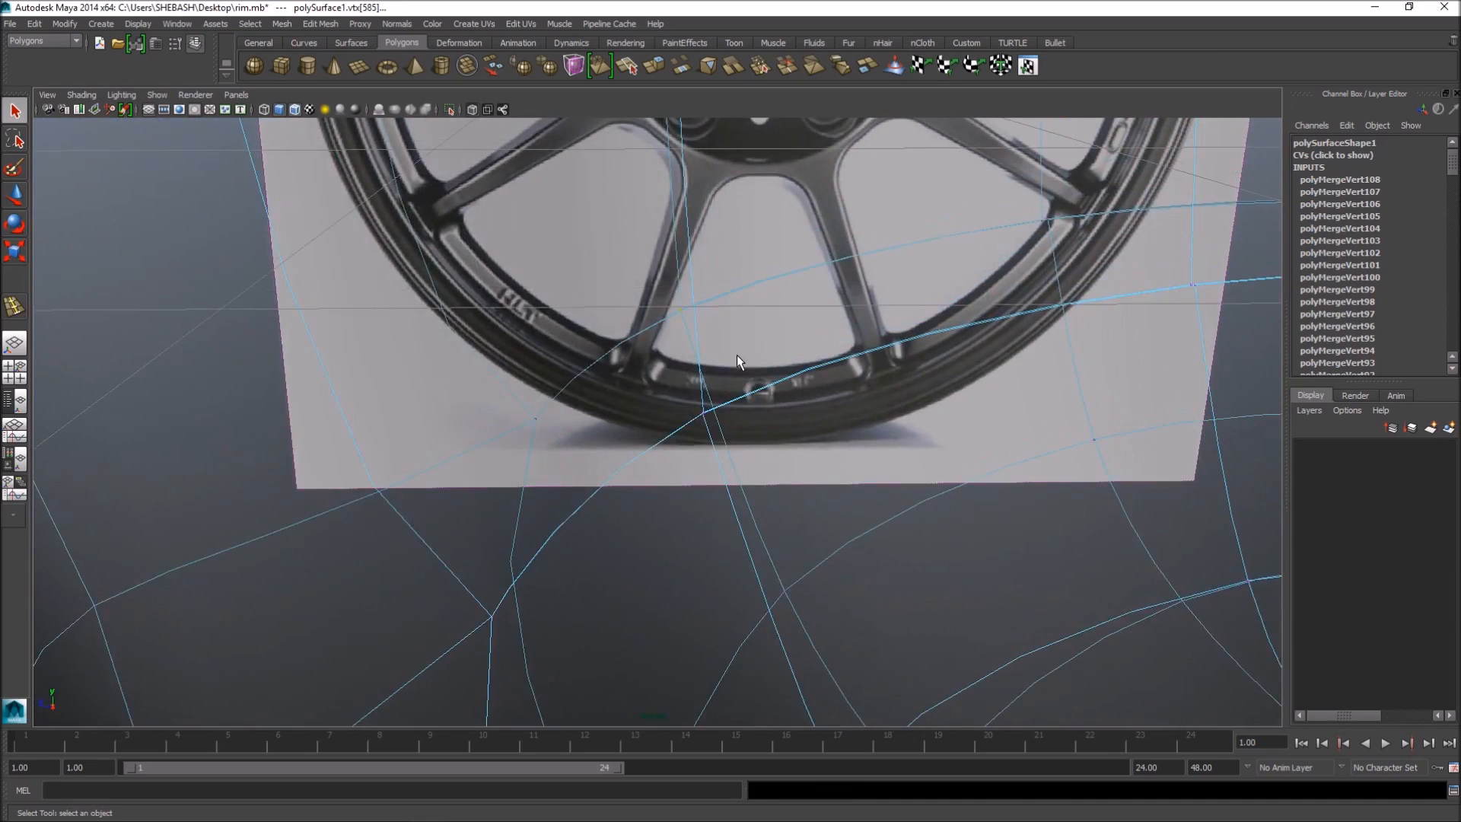
key("ctrl+m")
key("ctrl+m")
left_click_drag(965, 375, 822, 483, "alt")
key("ctrl+m")
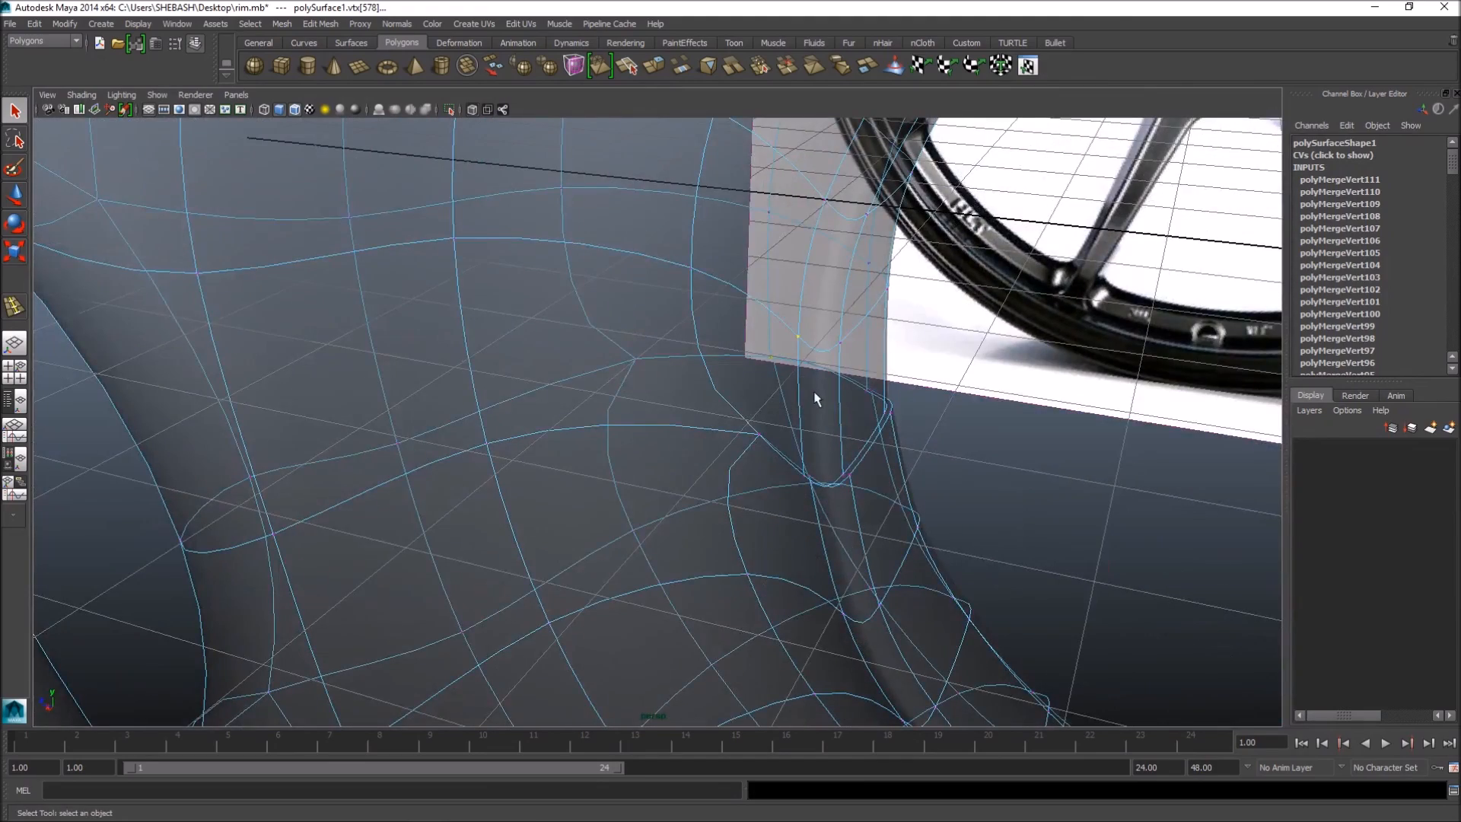
- Merge the remaining duplicate vertices of the left hub seam around the centre bore's edge
left_click_drag(770, 334, 808, 363, "alt")
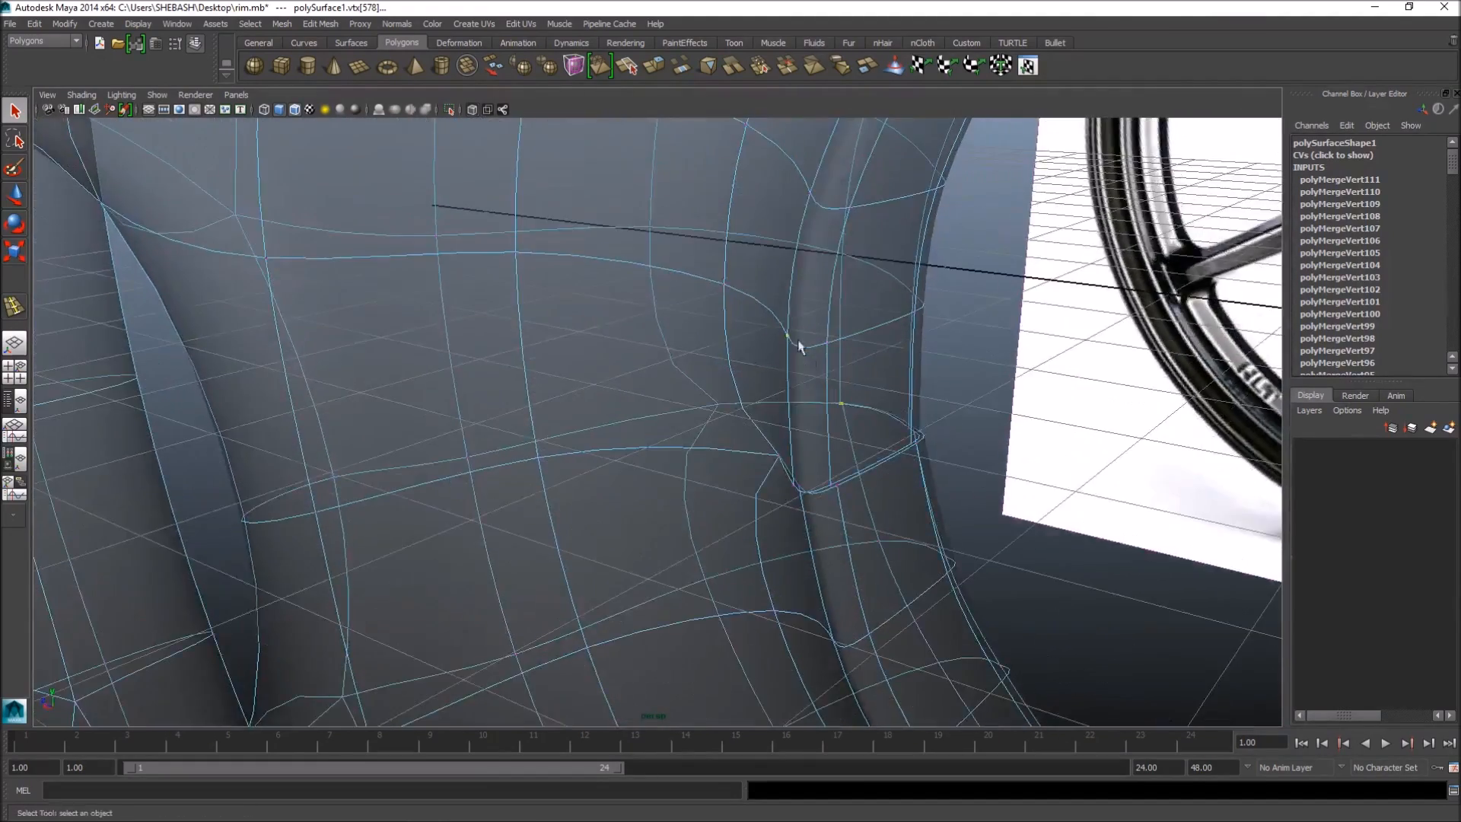
left_click_drag(830, 459, 872, 457, "alt")
key("ctrl+m")
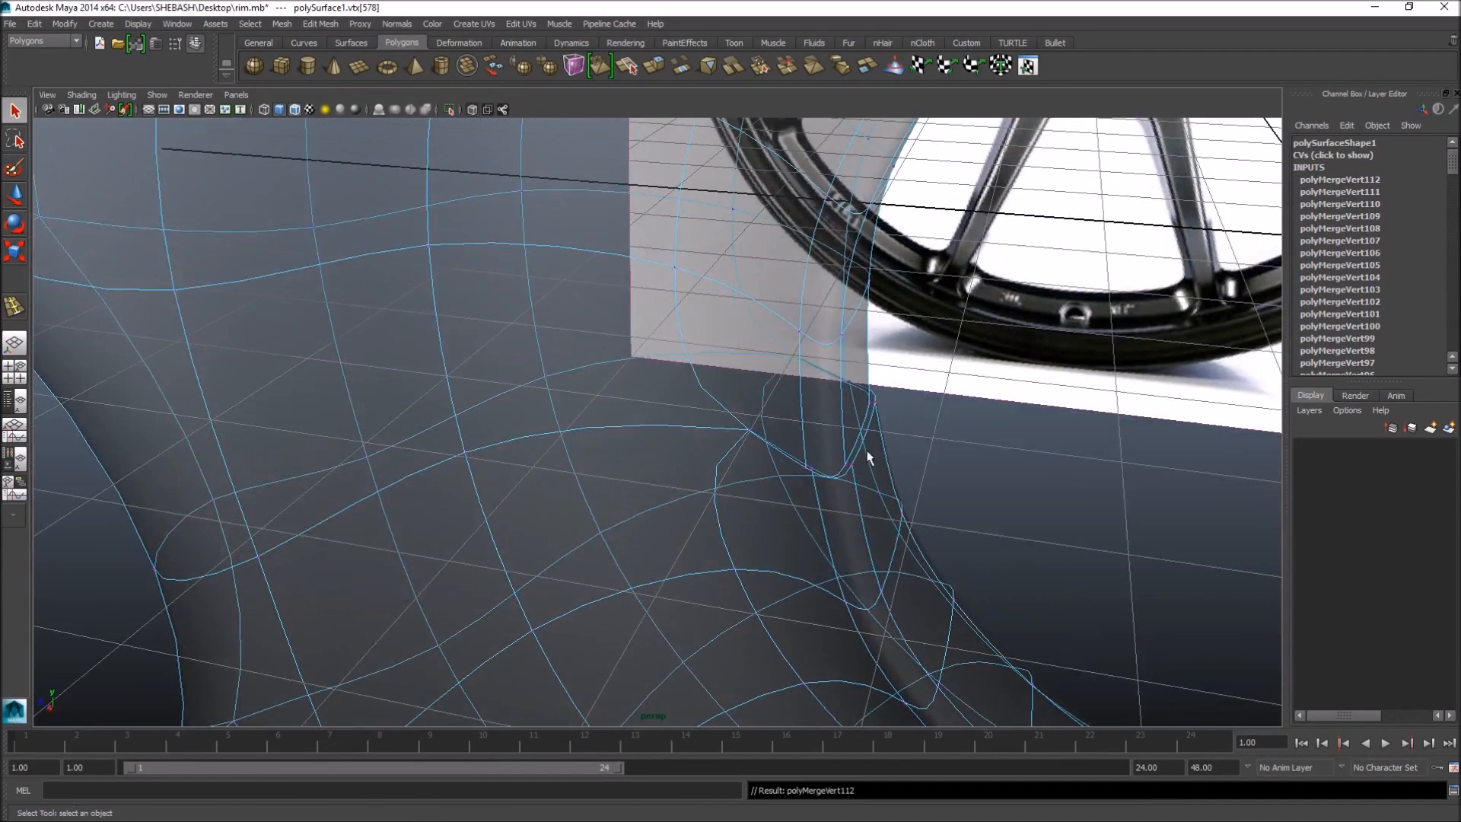
left_click_drag(829, 366, 900, 414)
key("ctrl+m")
key("ctrl+m")
key("ctrl+m")
left_click_drag(870, 477, 672, 464)
key("ctrl+m")
- Merge the duplicate vertices along the next hub seam above the left one, on both front and back faces
left_click_drag(684, 555, 617, 409, "alt")
key("ctrl+m")
key("ctrl+m")
key("ctrl+m")
key("ctrl+m")
key("ctrl+m")
key("ctrl+m")
key("ctrl+m")
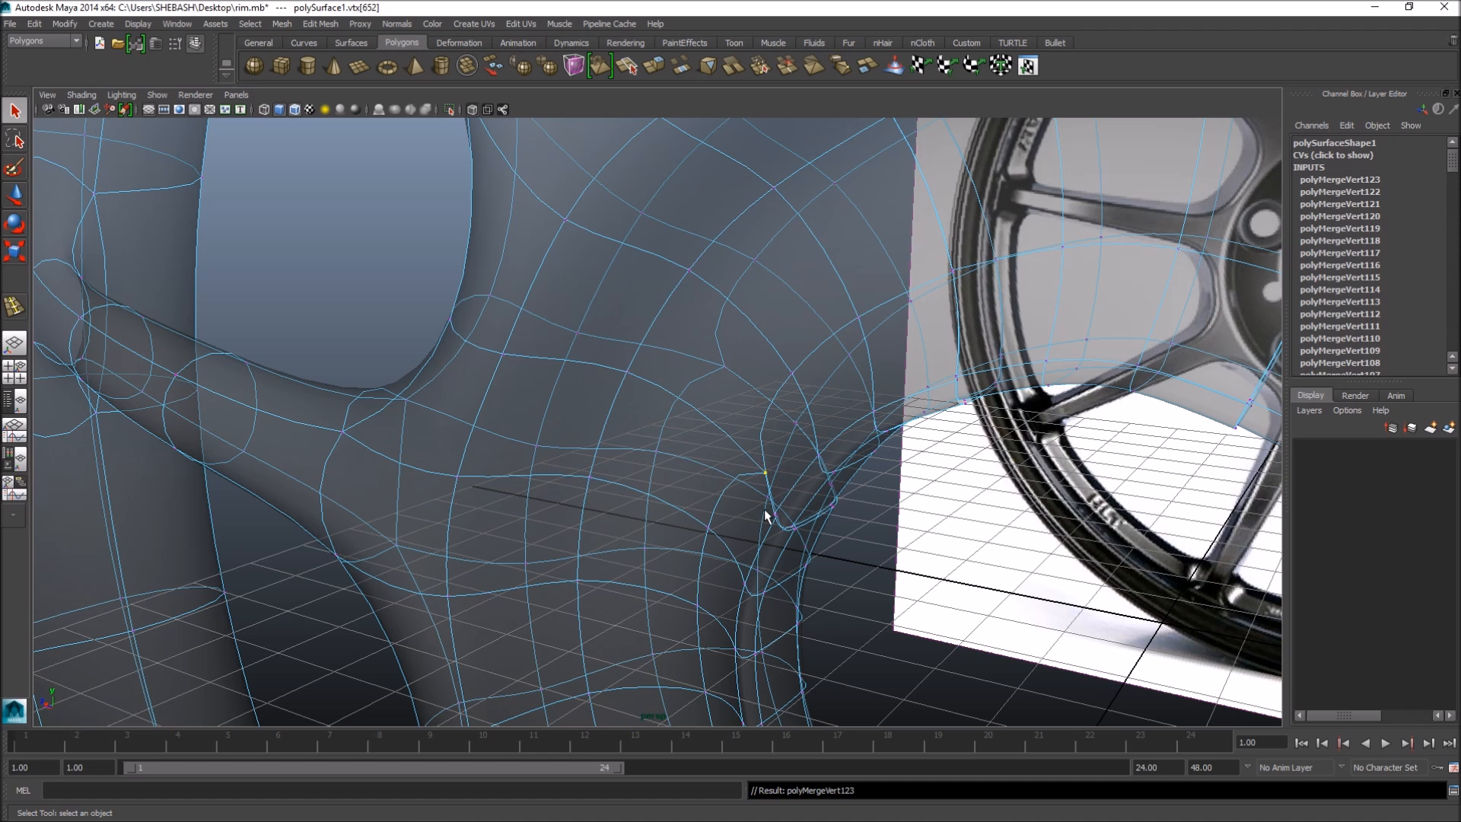
- Merge the remaining duplicate vertices of the hub seam above the left one
key("ctrl+m")
key("ctrl+m")
key("ctrl+m")
key("ctrl+m")
left_click_drag(678, 460, 769, 388, "alt")
key("ctrl+m")
- Merge the duplicate vertices at the spoke-opening end of the next hub seam on the upper-left side
right_click_drag(768, 388, 807, 380, "alt")
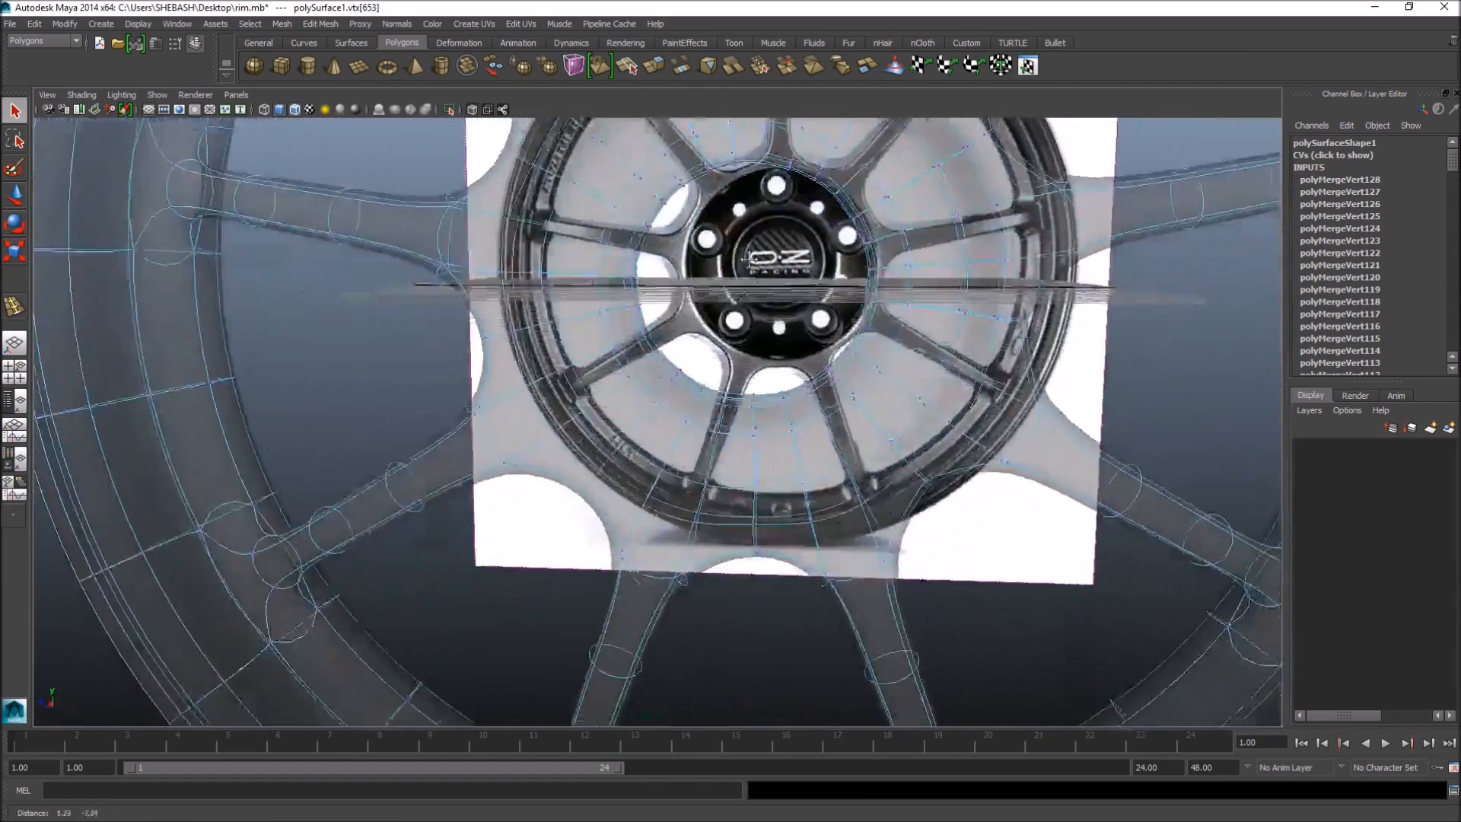
middle_click_drag(807, 381, 760, 385, "alt")
left_click_drag(759, 385, 749, 601, "alt")
middle_click_drag(749, 601, 730, 530, "alt")
left_click_drag(730, 531, 619, 289, "alt")
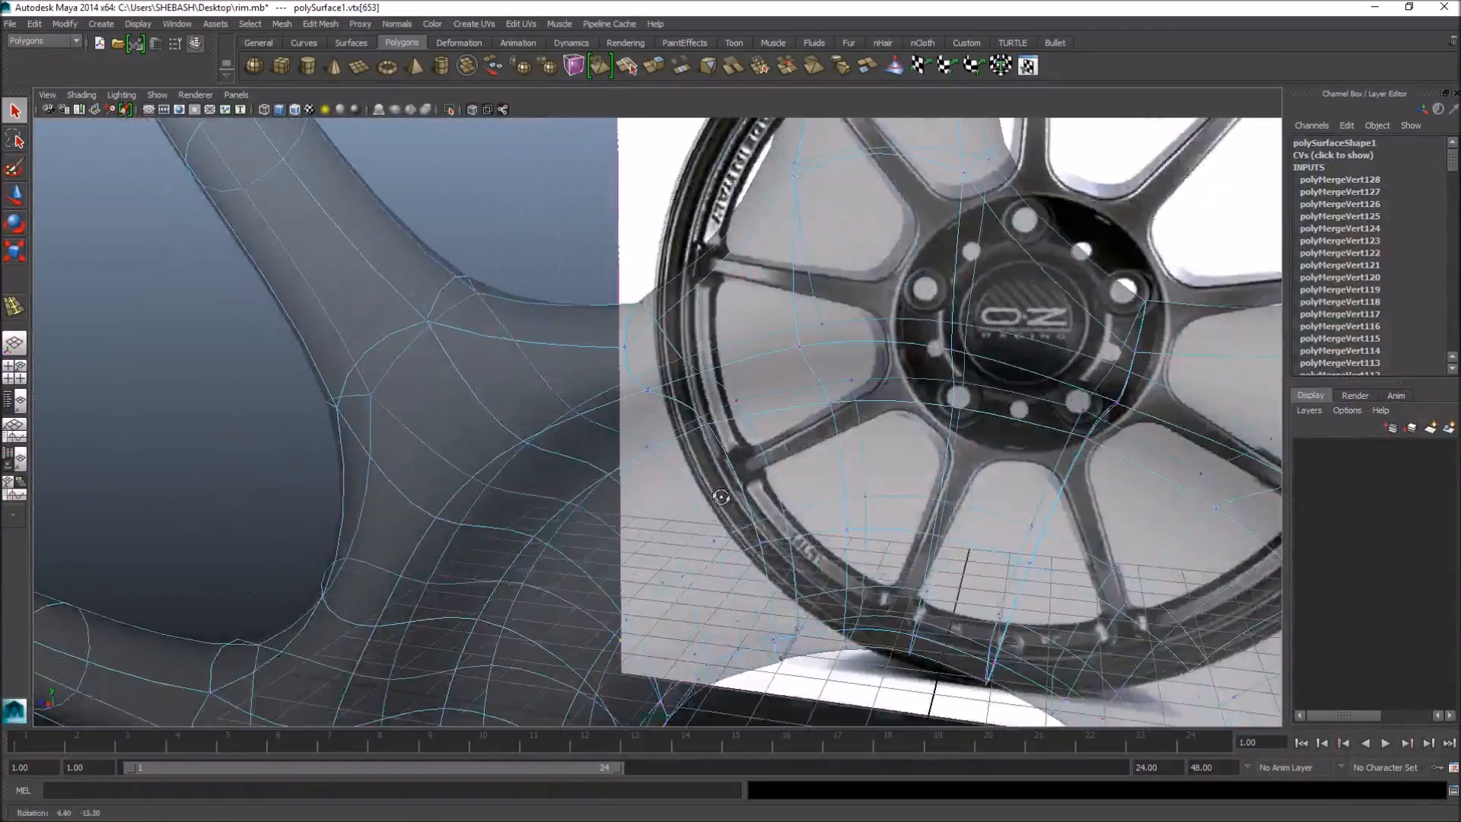
key("g")
left_click_drag(624, 287, 658, 398)
key("g")
key("g")
key("g")
- Merge the duplicate vertices along the middle of the upper-left hub seam, on both front and back faces
left_click_drag(612, 457, 715, 452, "alt")
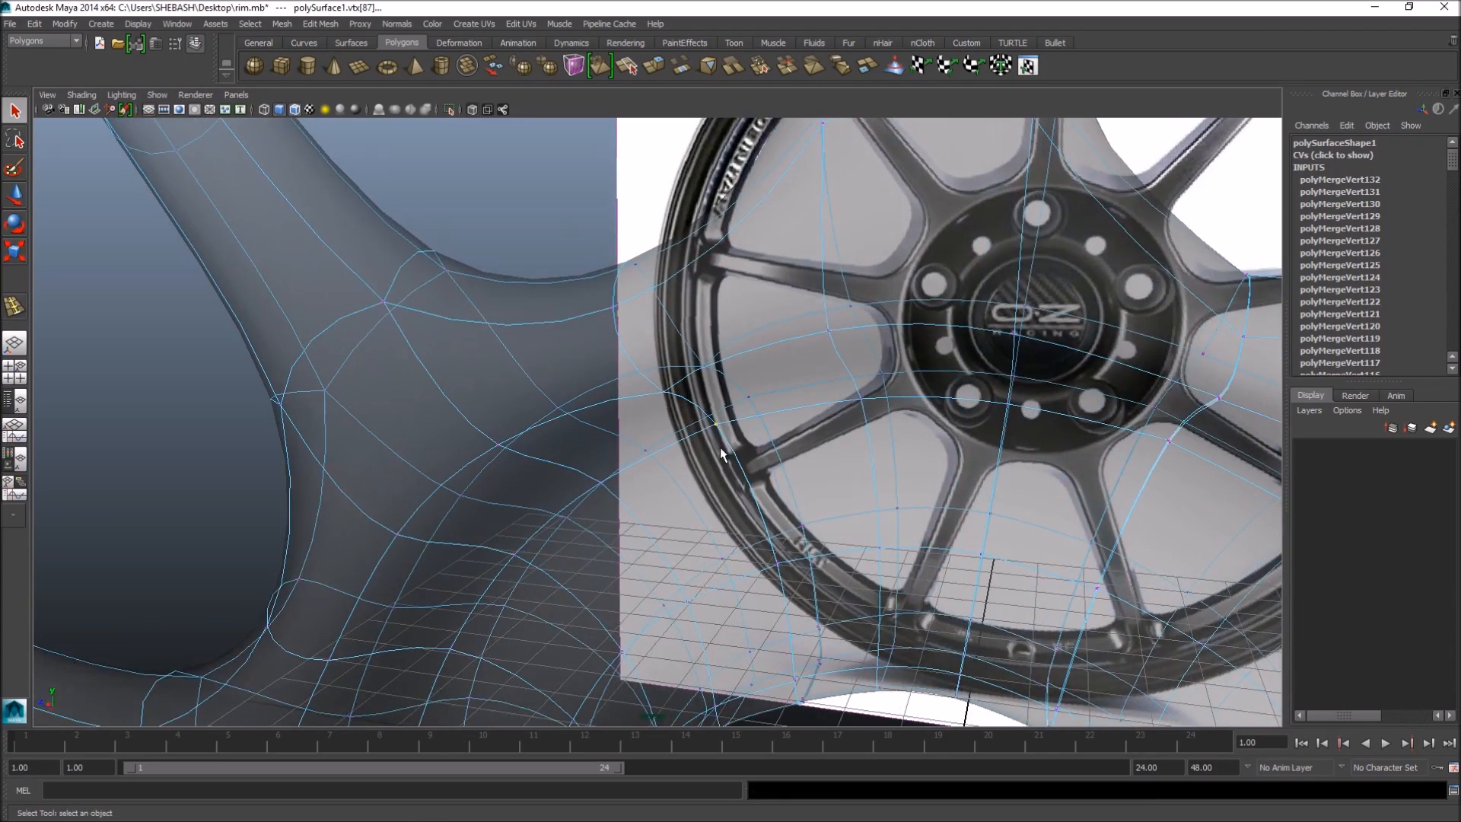
key("g")
left_click_drag(742, 391, 770, 423)
key("g")
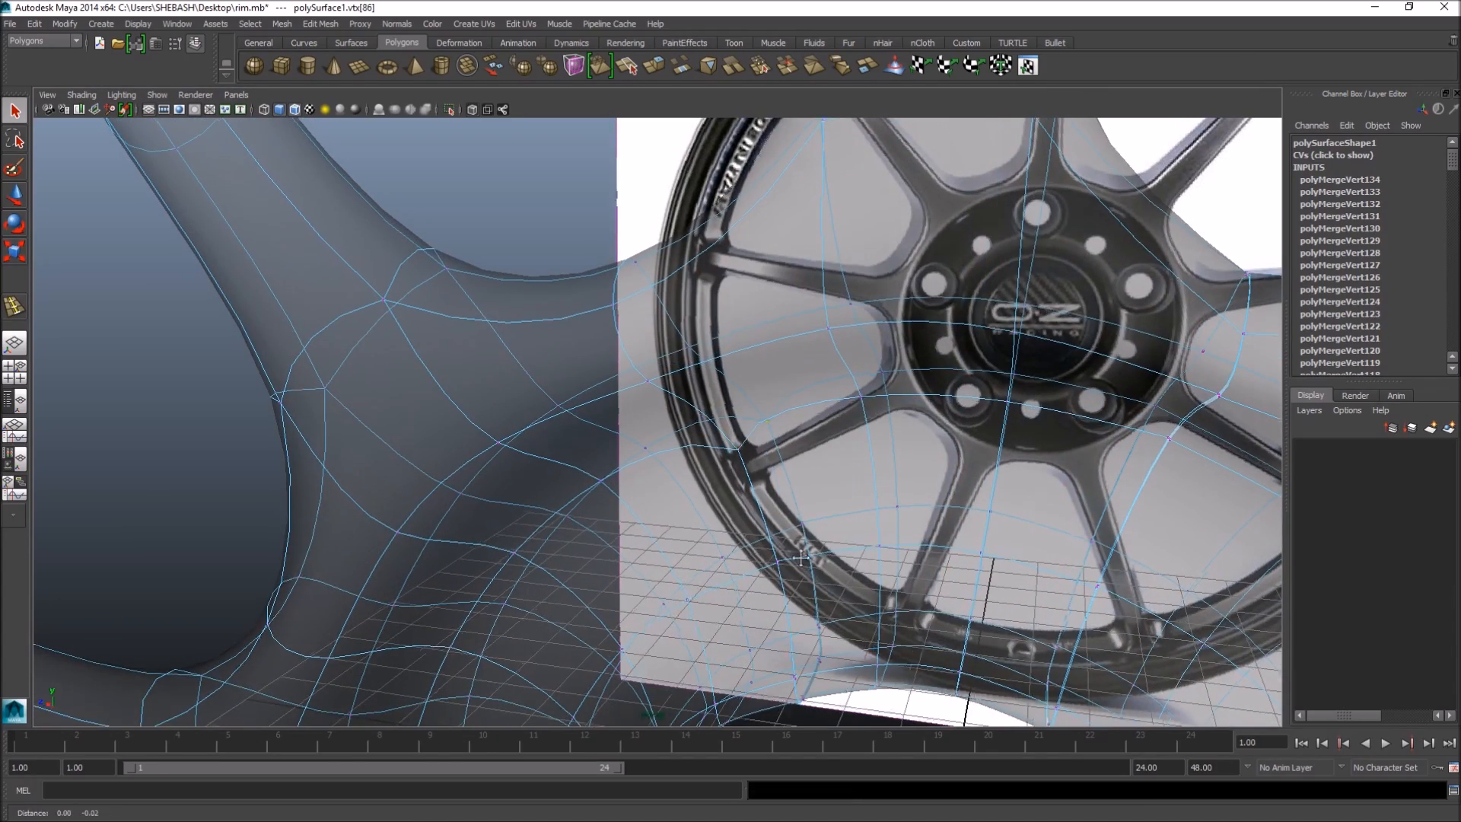
middle_click_drag(799, 549, 691, 420, "alt")
key("g")
key("g")
left_click_drag(701, 388, 728, 540)
key("g")
- Merge the remaining duplicate vertices of the upper-left hub seam near the centre bore's edge
right_click_drag(571, 601, 796, 589, "alt")
middle_click_drag(796, 589, 781, 478, "alt")
left_click_drag(781, 478, 704, 487, "alt")
key("g")
left_click_drag(667, 430, 717, 464)
key("g")
left_click_drag(671, 408, 700, 430)
key("g")
- Merge the duplicate vertices of the next hub seam at the top of the centre bore, working outwards from the bore's edge
right_click_drag(980, 454, 632, 463, "alt")
middle_click_drag(875, 521, 751, 512, "alt")
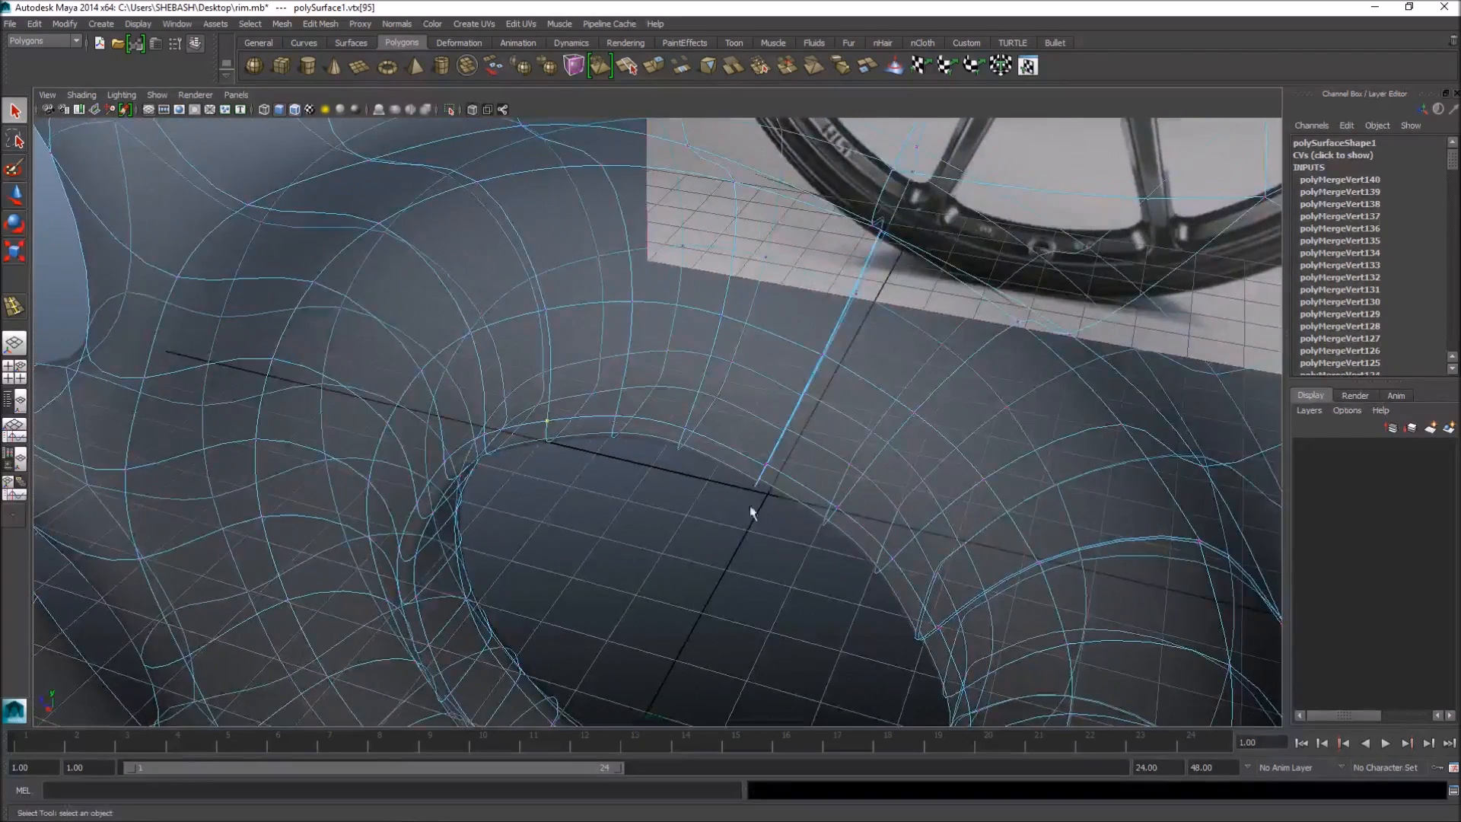
key("g")
left_click_drag(754, 496, 738, 477, "alt")
key("g")
left_click_drag(786, 432, 812, 460)
key("g")
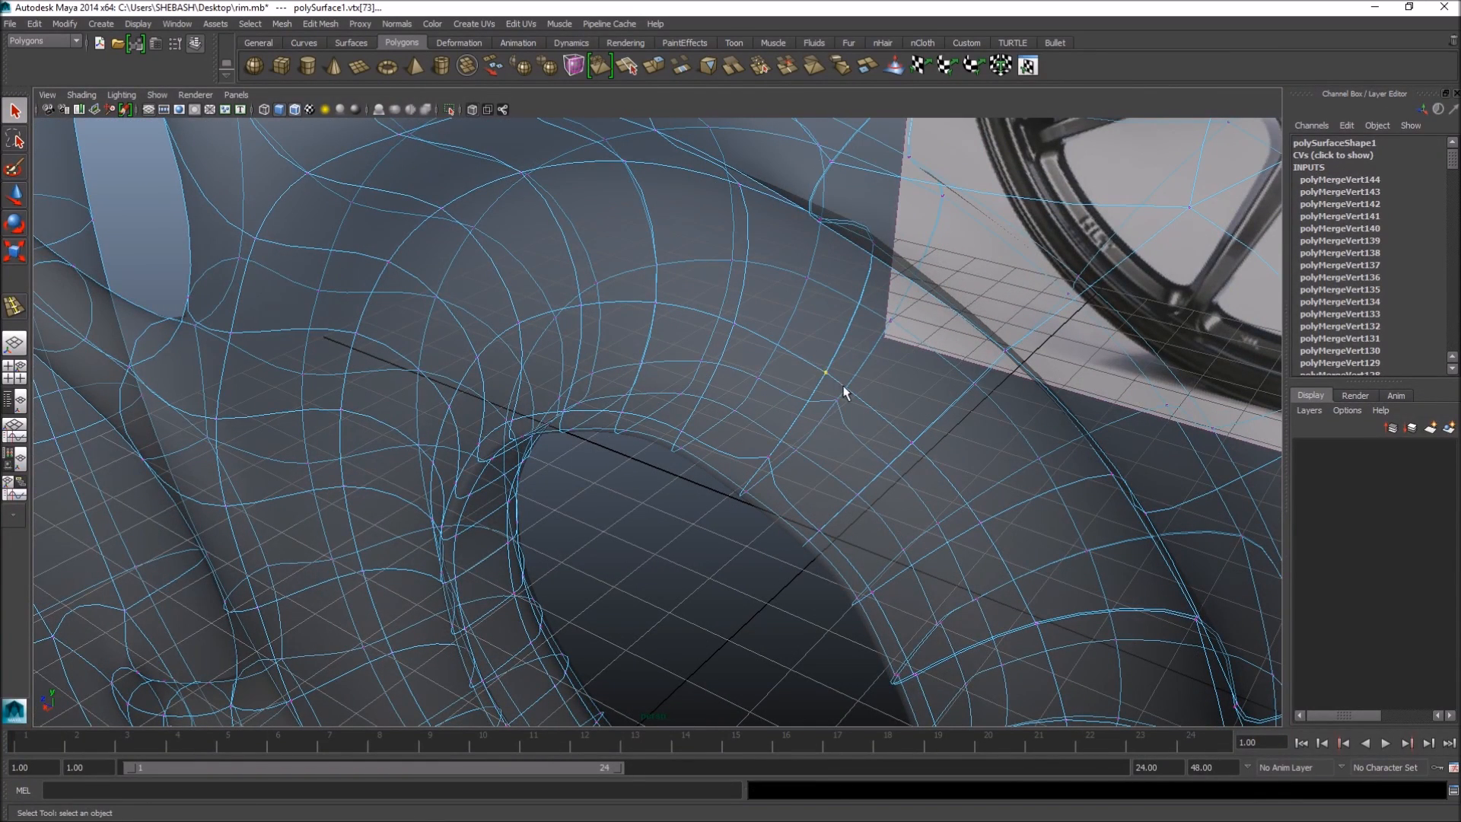
left_click(895, 338)
left_click(889, 356)
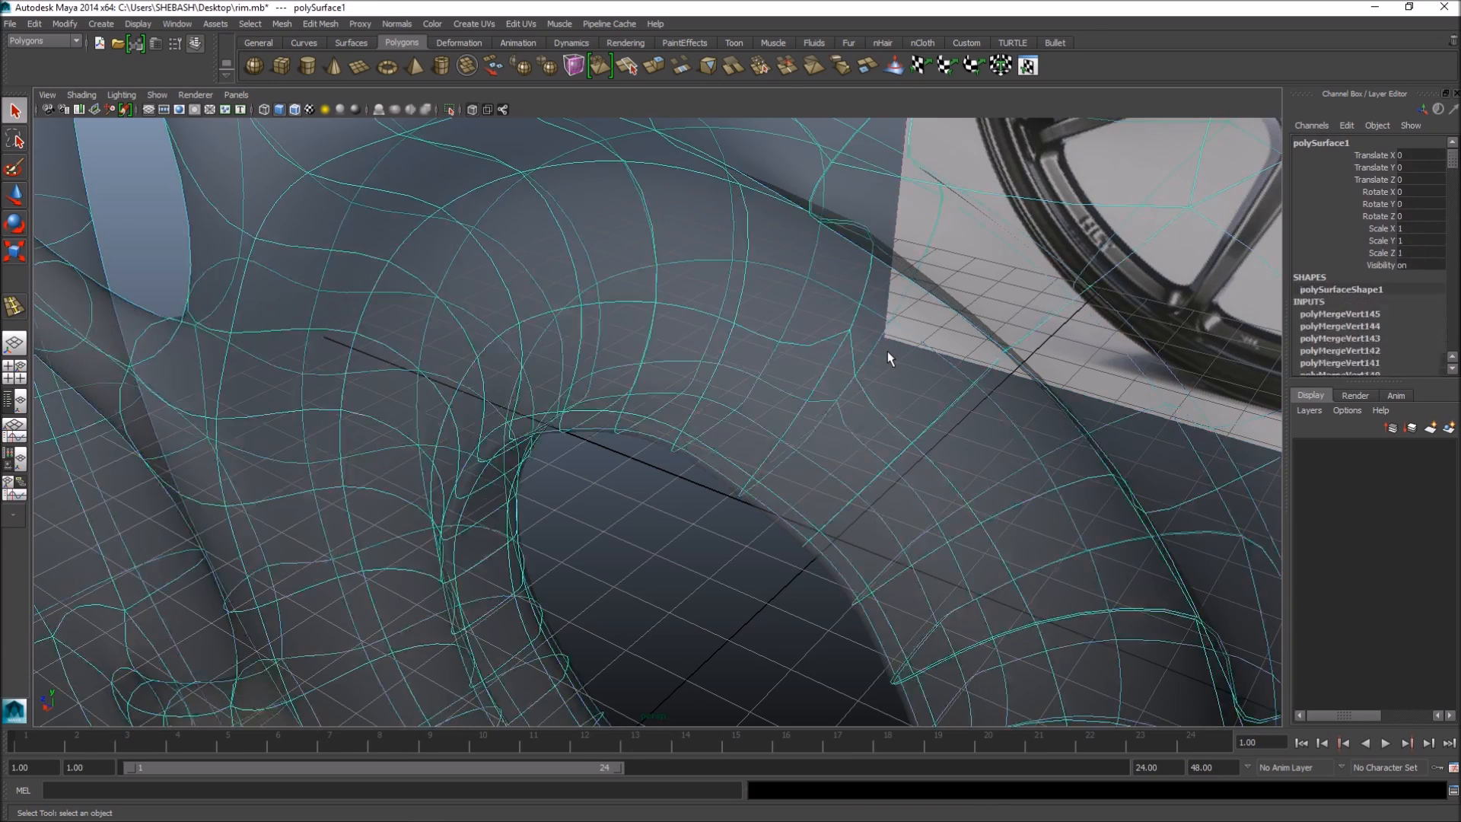
key("ctrl+z")
key("ctrl+z")
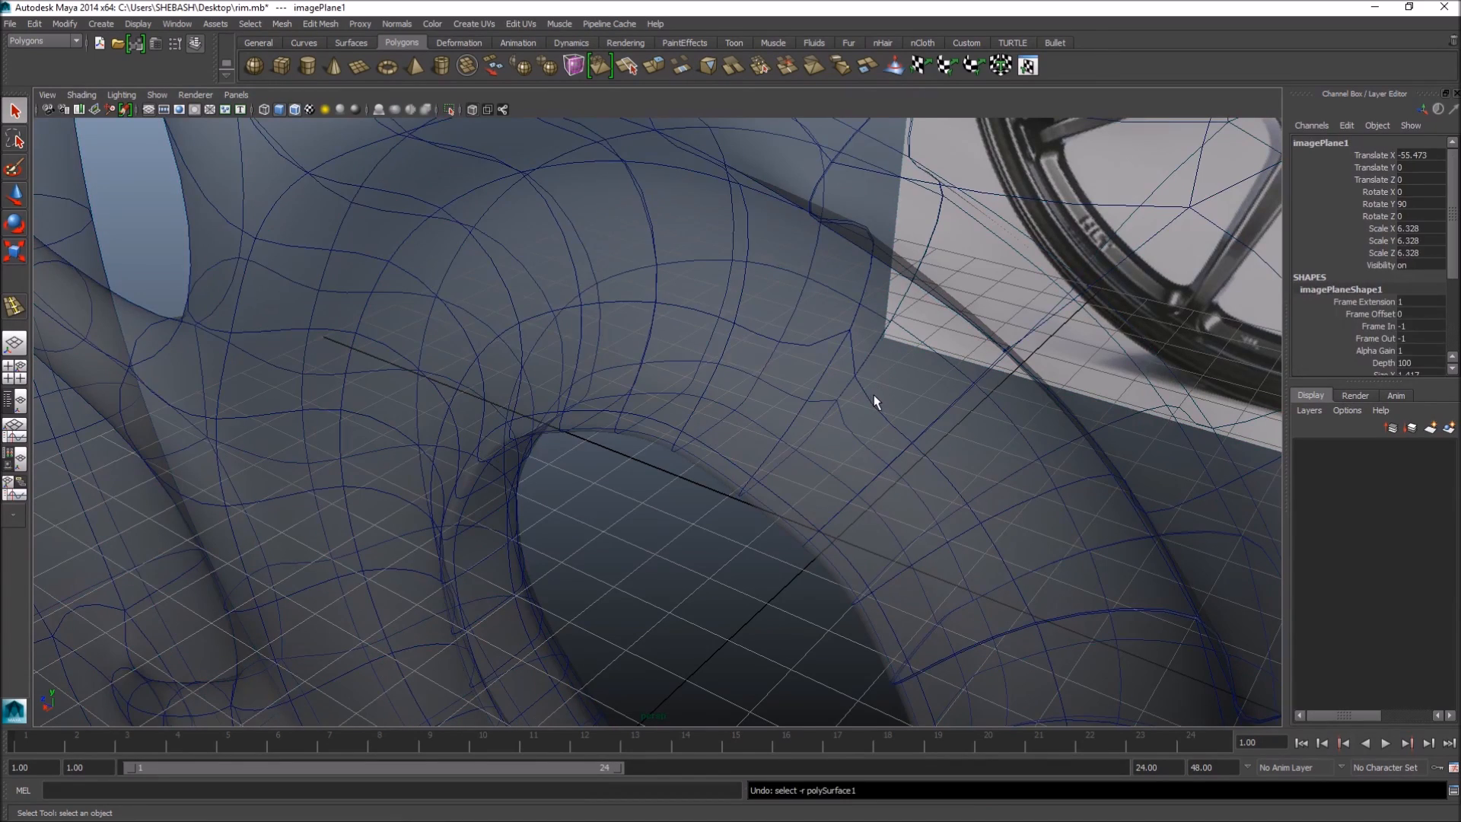
- Merge the remaining duplicate vertices of the top hub seam, out to the opening between the spokes
left_click_drag(897, 362, 727, 415, "alt")
left_click(738, 412)
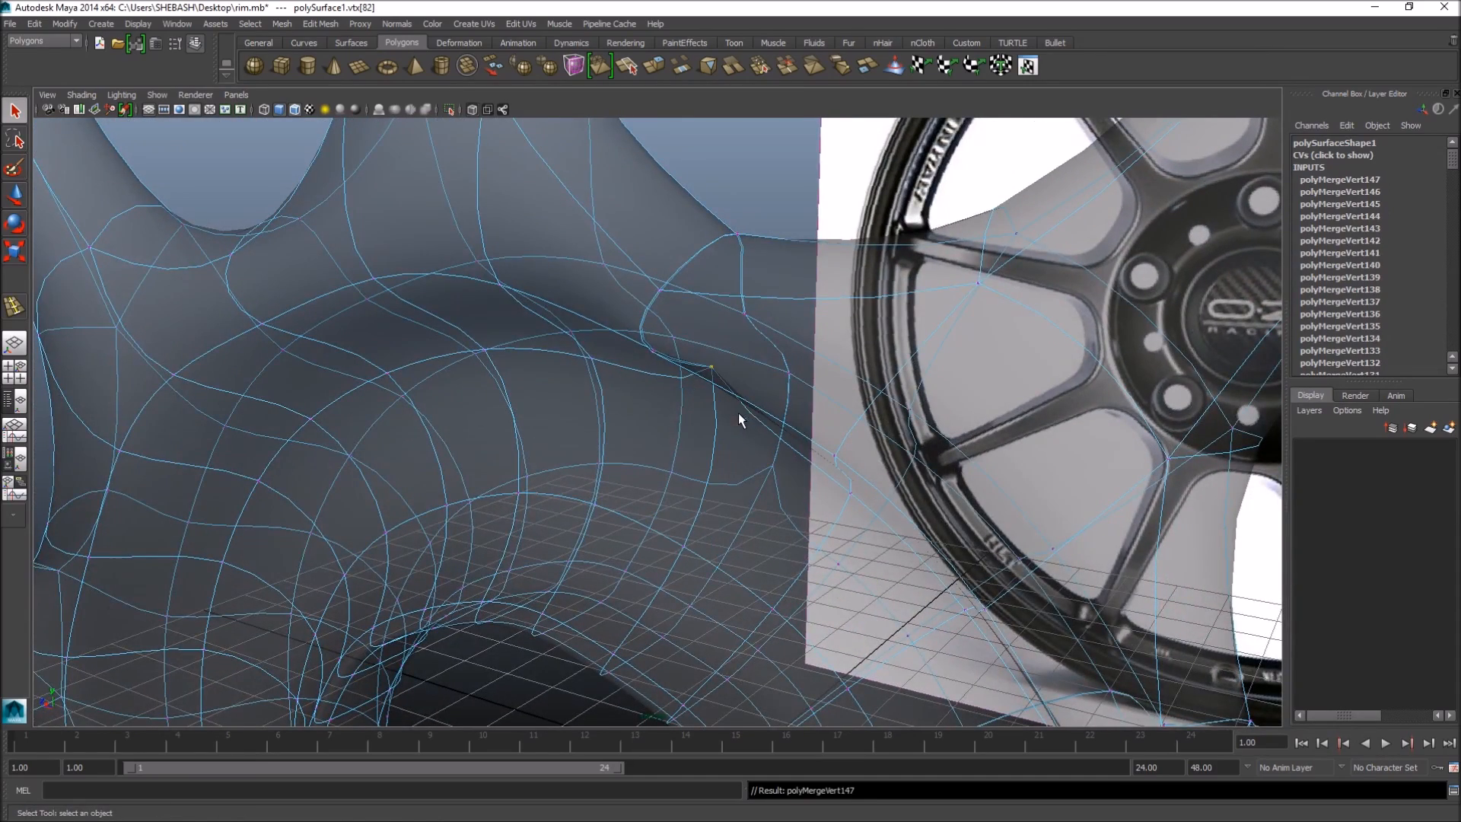
left_click_drag(792, 378, 735, 292)
left_click(727, 225)
left_click(683, 321)
left_click_drag(670, 387, 659, 283, "alt")
left_click(697, 299)
- Merge the duplicate vertices of the upper-right hub seam around the centre bore's edge
right_click_drag(946, 411, 496, 427, "alt")
left_click_drag(834, 535, 731, 485, "alt")
scroll(732, 485, "up", 5)
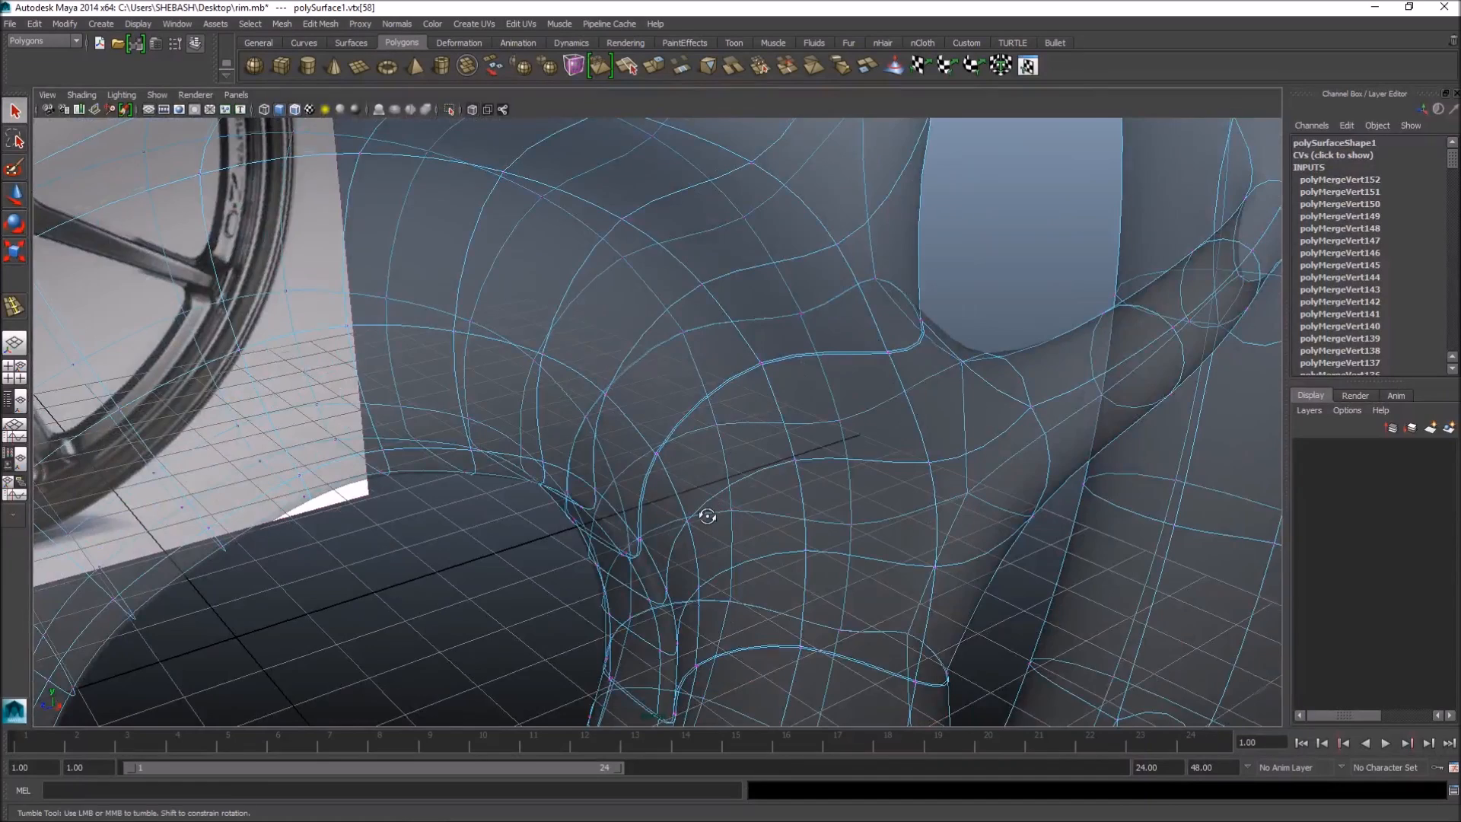
left_click_drag(701, 512, 705, 506, "alt")
left_click(651, 531)
left_click(631, 525)
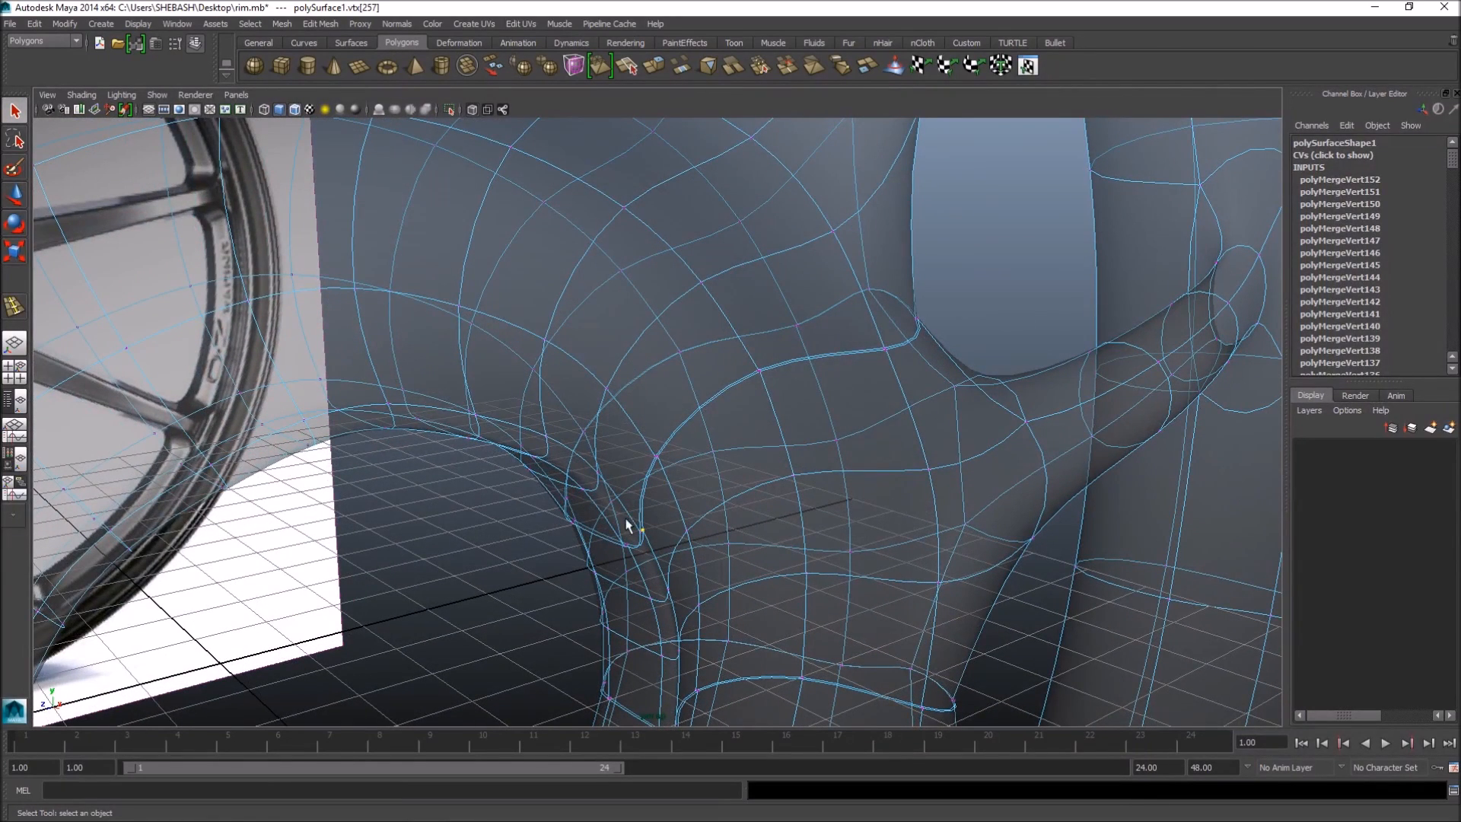
key("g")
left_click_drag(617, 529, 640, 555)
key("g")
mouse_move(558, 513)
left_mouse_down()
mouse_move(581, 537)
mouse_move(584, 506)
left_mouse_up()
key("g")
- Merge the remaining duplicate vertices of the upper-right hub seam, out to the opening between the spokes and on the back face
left_click_drag(719, 482, 775, 392, "alt")
key("g")
key("g")
key("g")
key("g")
left_click_drag(789, 307, 909, 367)
key("g")
key("g")
left_click_drag(905, 303, 943, 336)
key("g")
left_click_drag(871, 288, 888, 303)
key("g")
- Merge the front-face duplicate vertices of the right-hand hub seam, from the bore's edge out to the opening between the spokes
left_click_drag(1050, 398, 955, 592, "alt")
left_click_drag(650, 500, 779, 468, "alt")
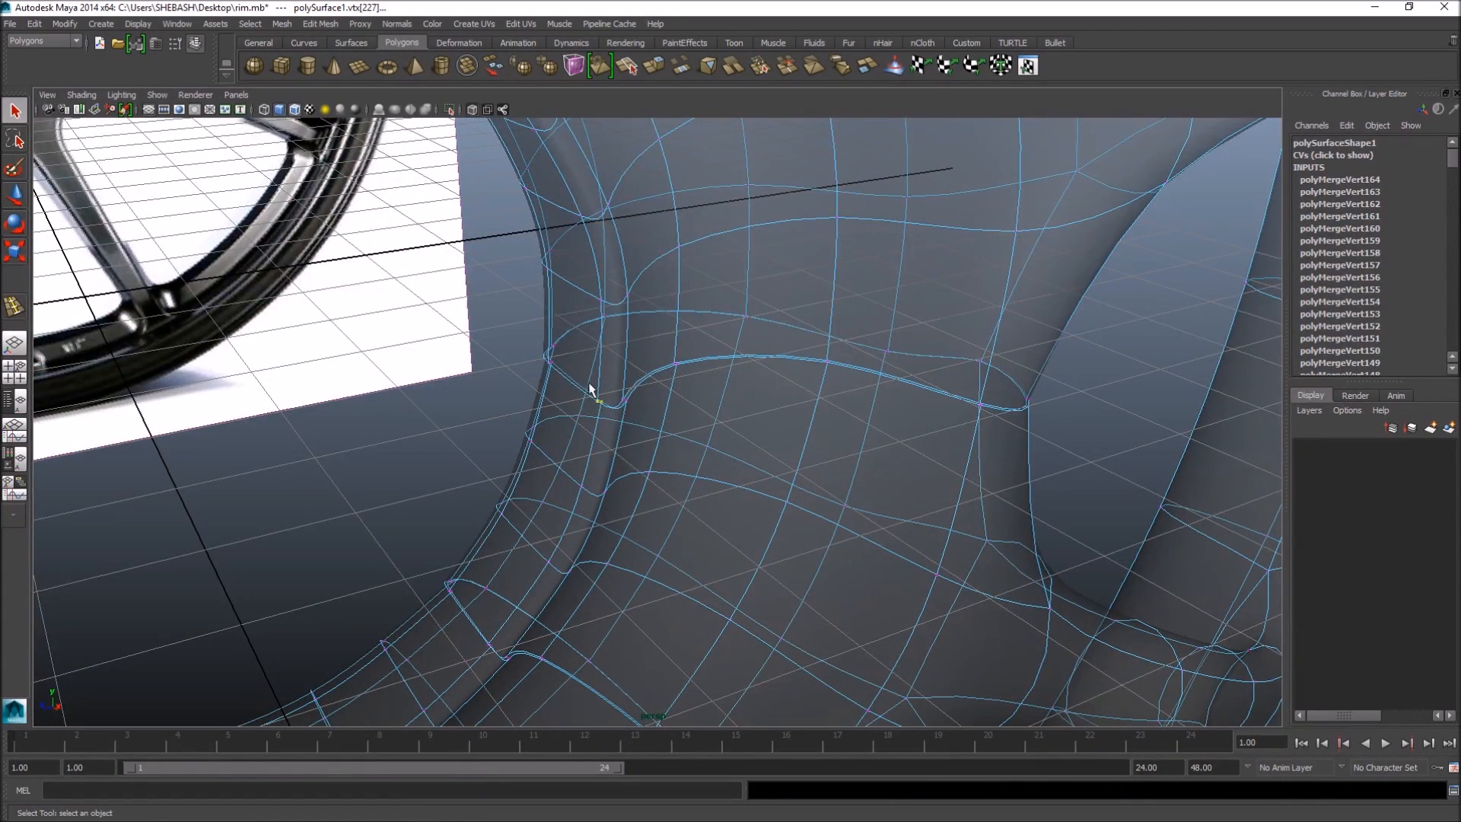
key("g")
left_click_drag(618, 384, 641, 406)
key("g")
left_click_drag(665, 353, 691, 377)
key("g")
left_click_drag(811, 352, 846, 381)
key("g")
left_click_drag(960, 390, 1043, 411)
key("g")
key("g")
- Merge the back-face duplicate vertices of the right-hand hub seam, working inwards to the bore's edge
left_click_drag(975, 359, 994, 378)
key("g")
left_click_drag(870, 332, 834, 342)
key("g")
left_click_drag(731, 300, 758, 328)
key("g")
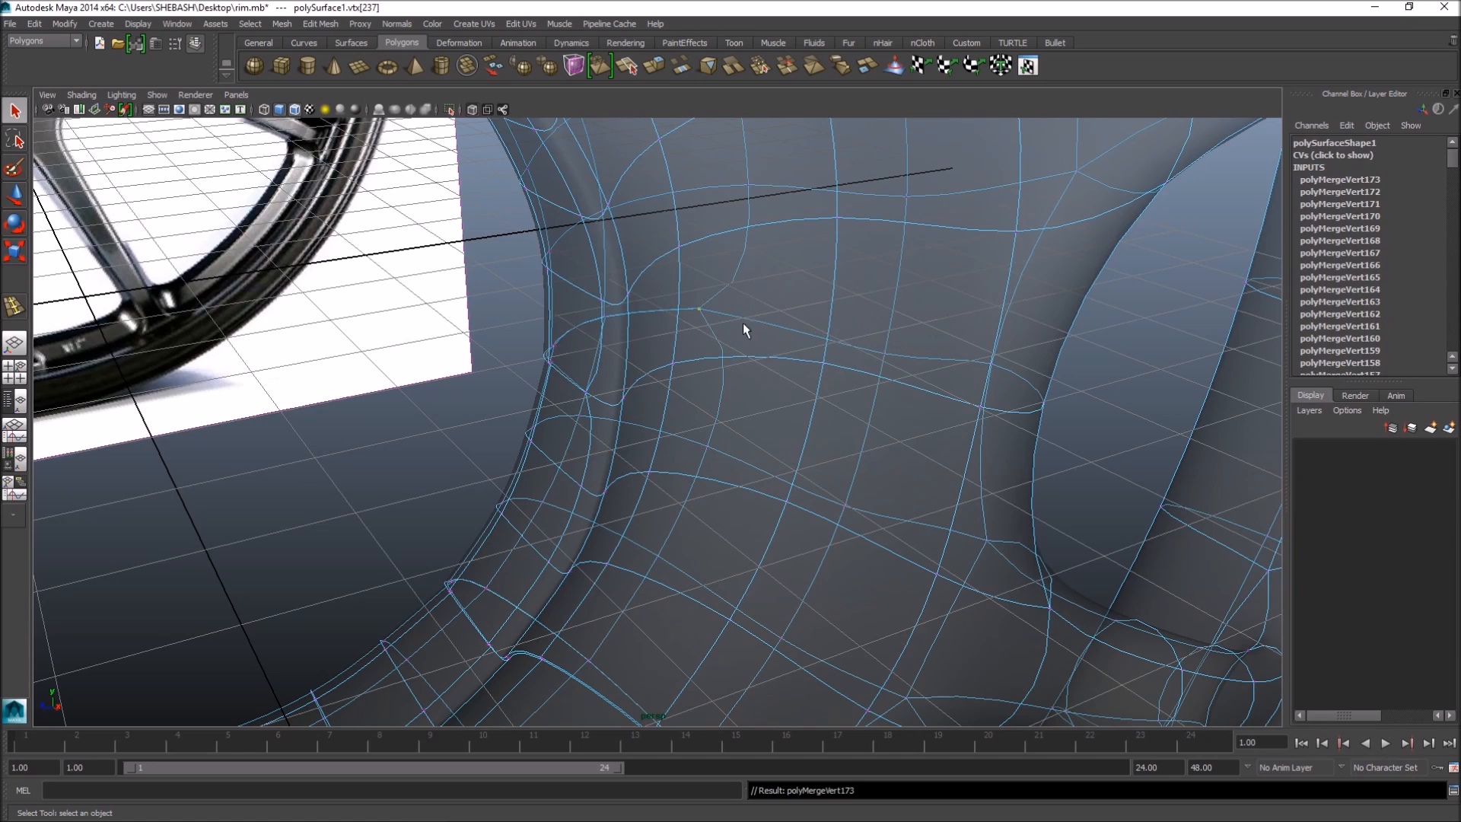
left_click_drag(591, 310, 576, 369)
key("g")
key("g")
key("g")
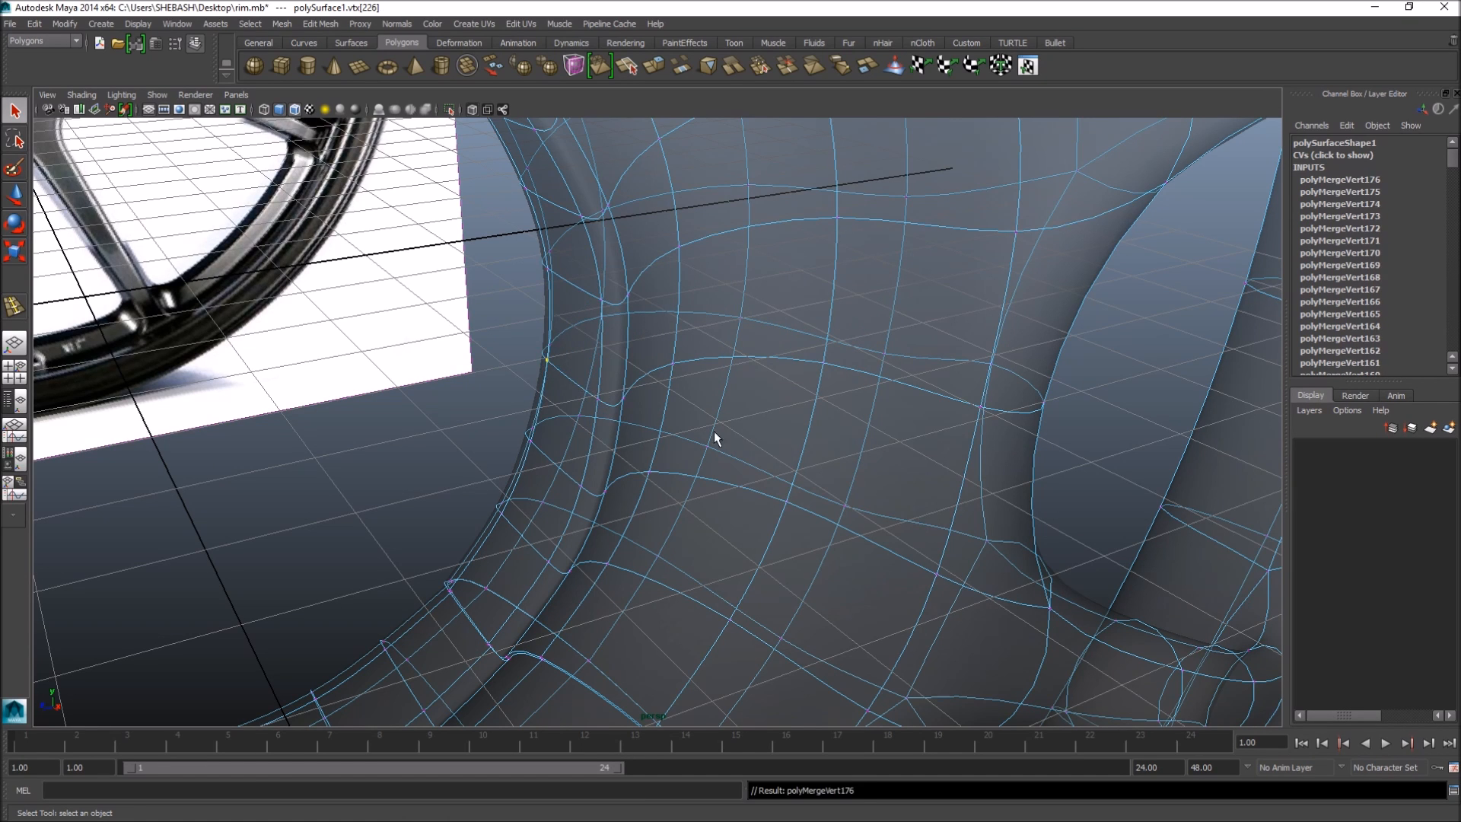
- Merge the duplicate vertices of the last open hub seam, at the lower right, around the centre bore's edge
scroll(718, 521, "down", 3)
middle_click_drag(718, 526, 737, 455, "alt")
left_click_drag(763, 460, 710, 463, "alt")
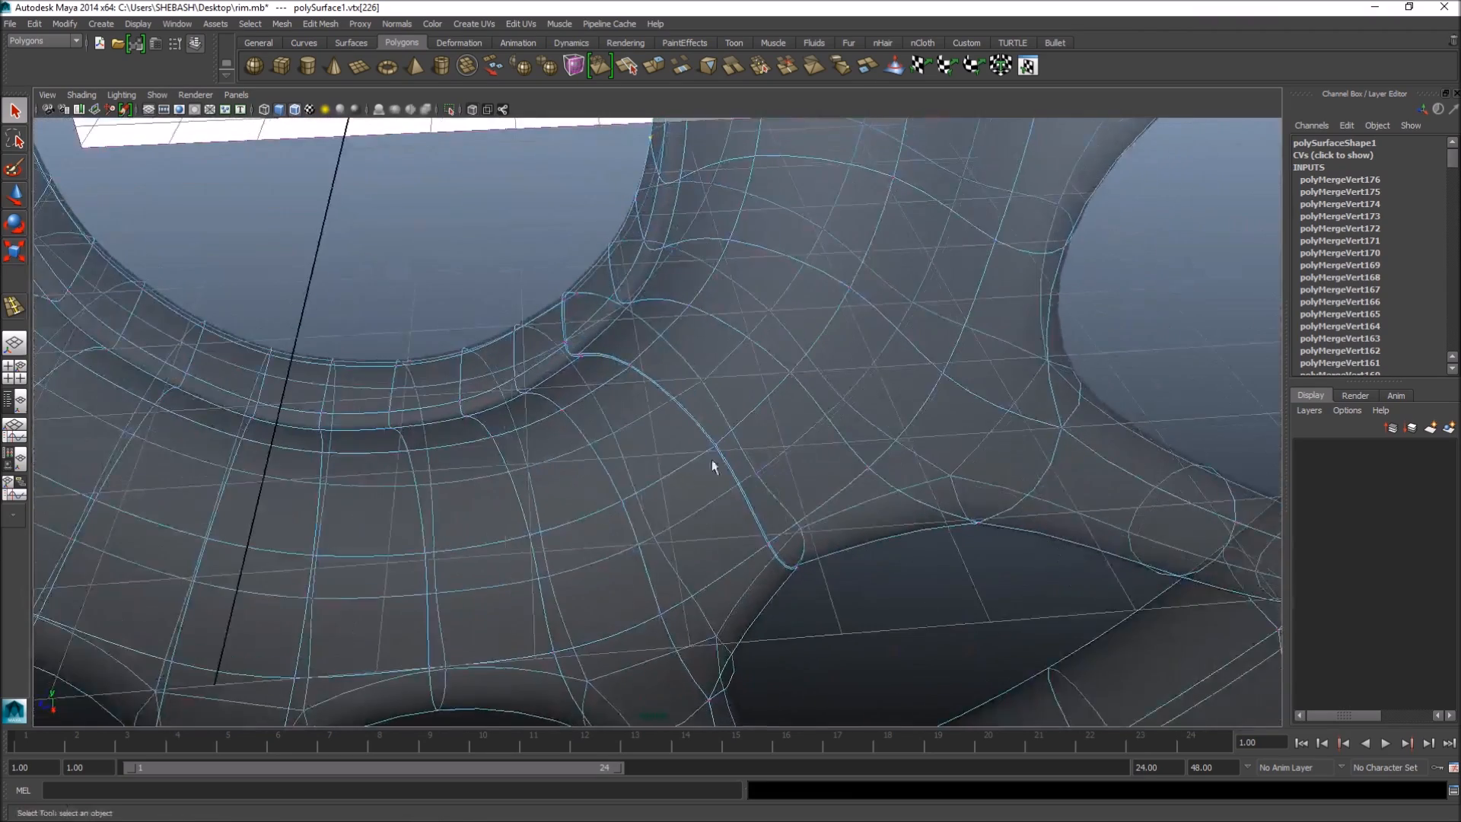
scroll(729, 449, "up", 3)
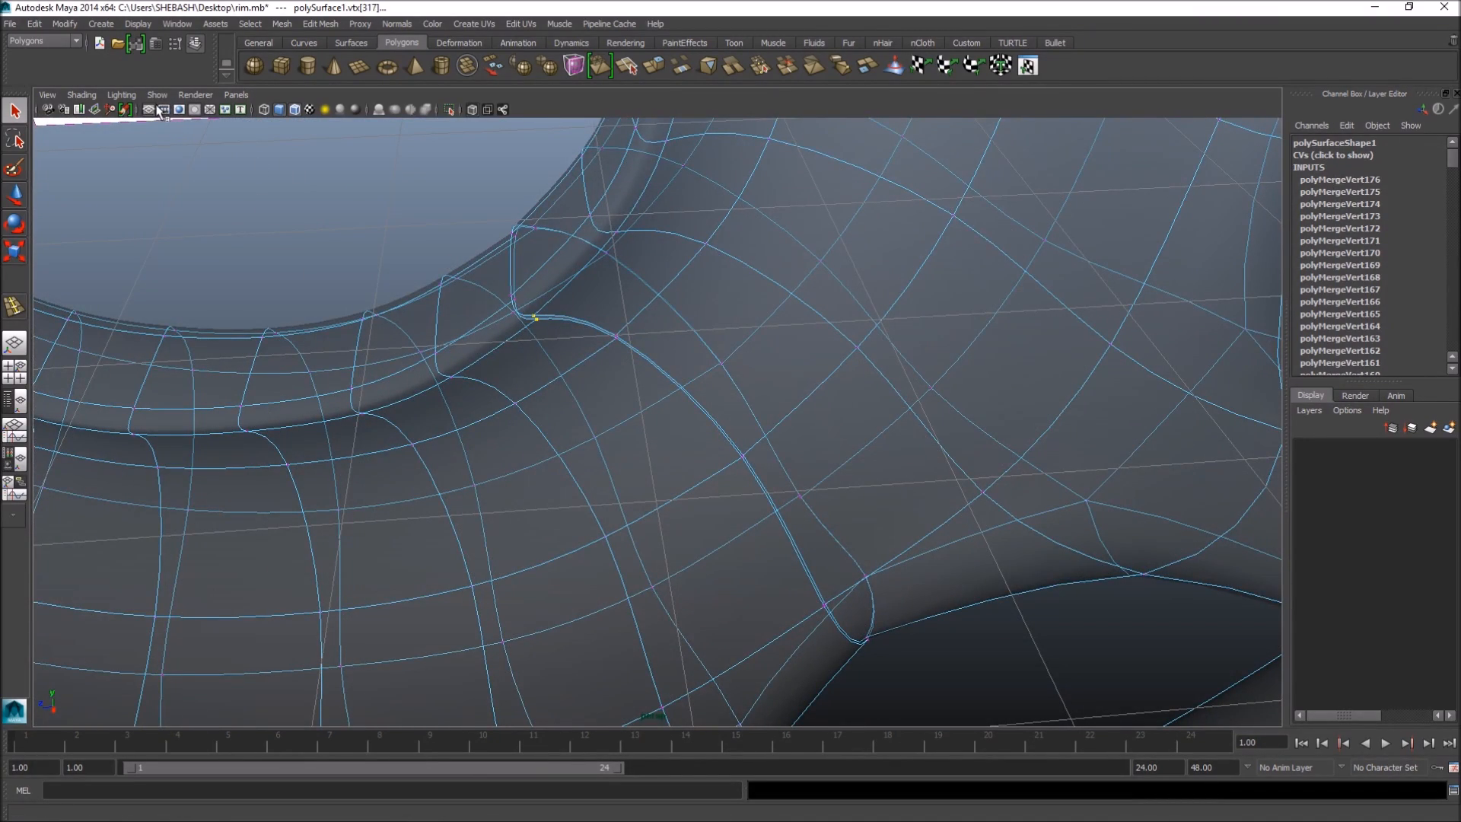
left_click_drag(815, 440, 535, 489, "alt")
key("g")
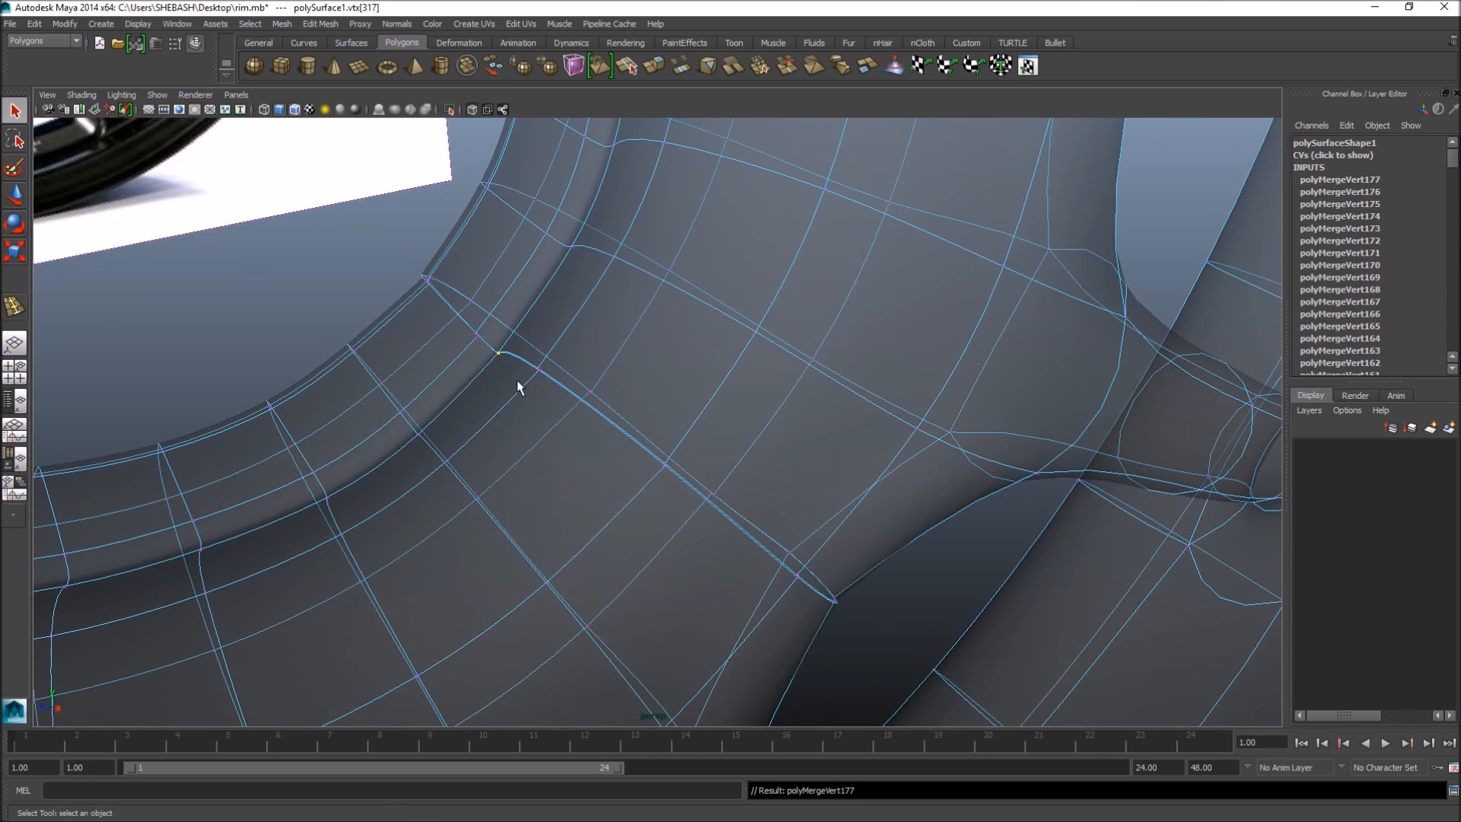
key("g")
left_click_drag(417, 276, 479, 258, "alt")
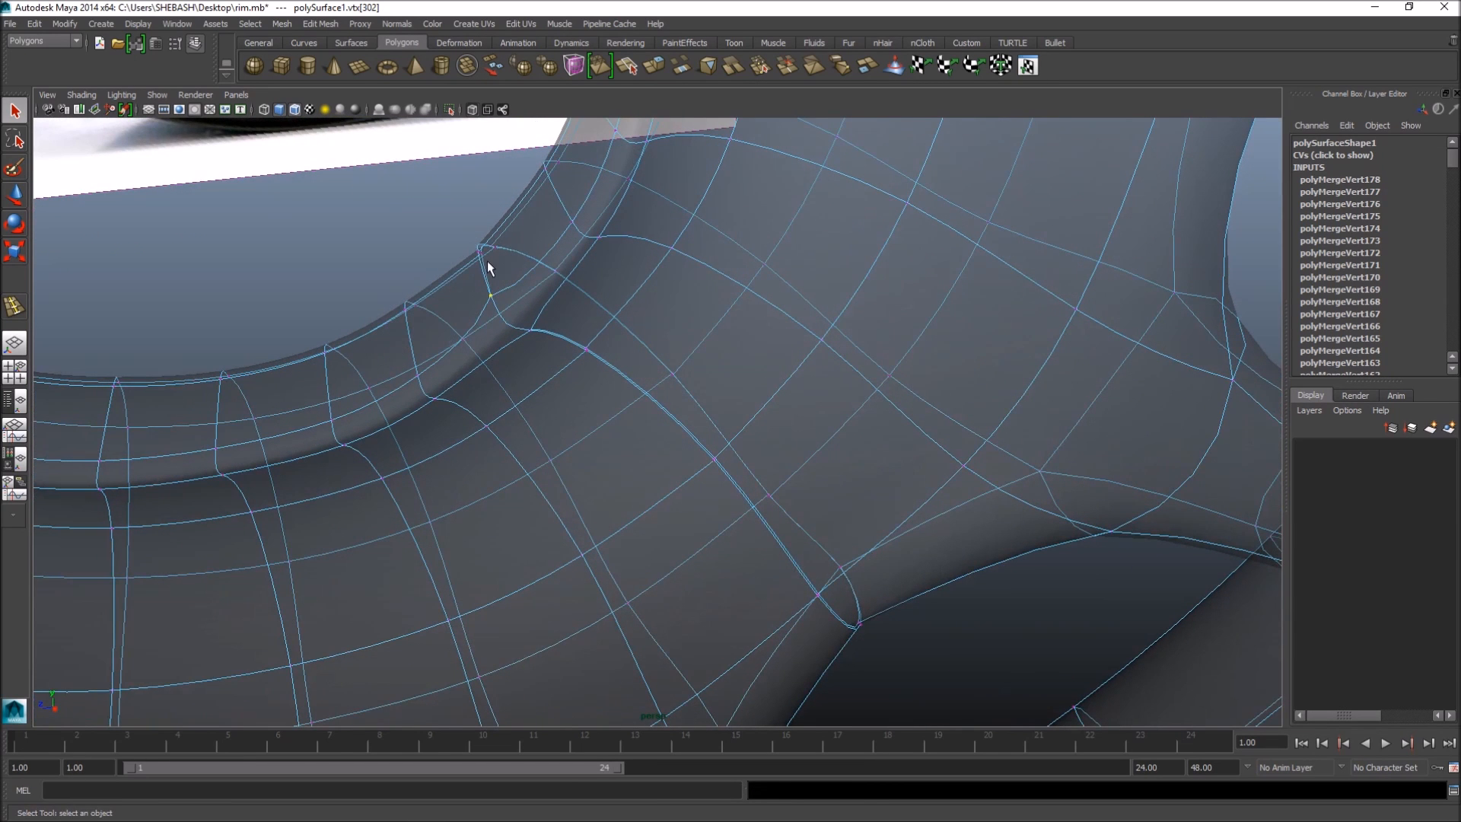
key("g")
left_click_drag(486, 230, 511, 260)
key("g")
- Merge the front-face duplicate vertices of the lower-right hub seam, out to the opening between the spokes
left_click_drag(570, 334, 609, 370)
key("g")
left_click_drag(694, 440, 753, 508)
key("g")
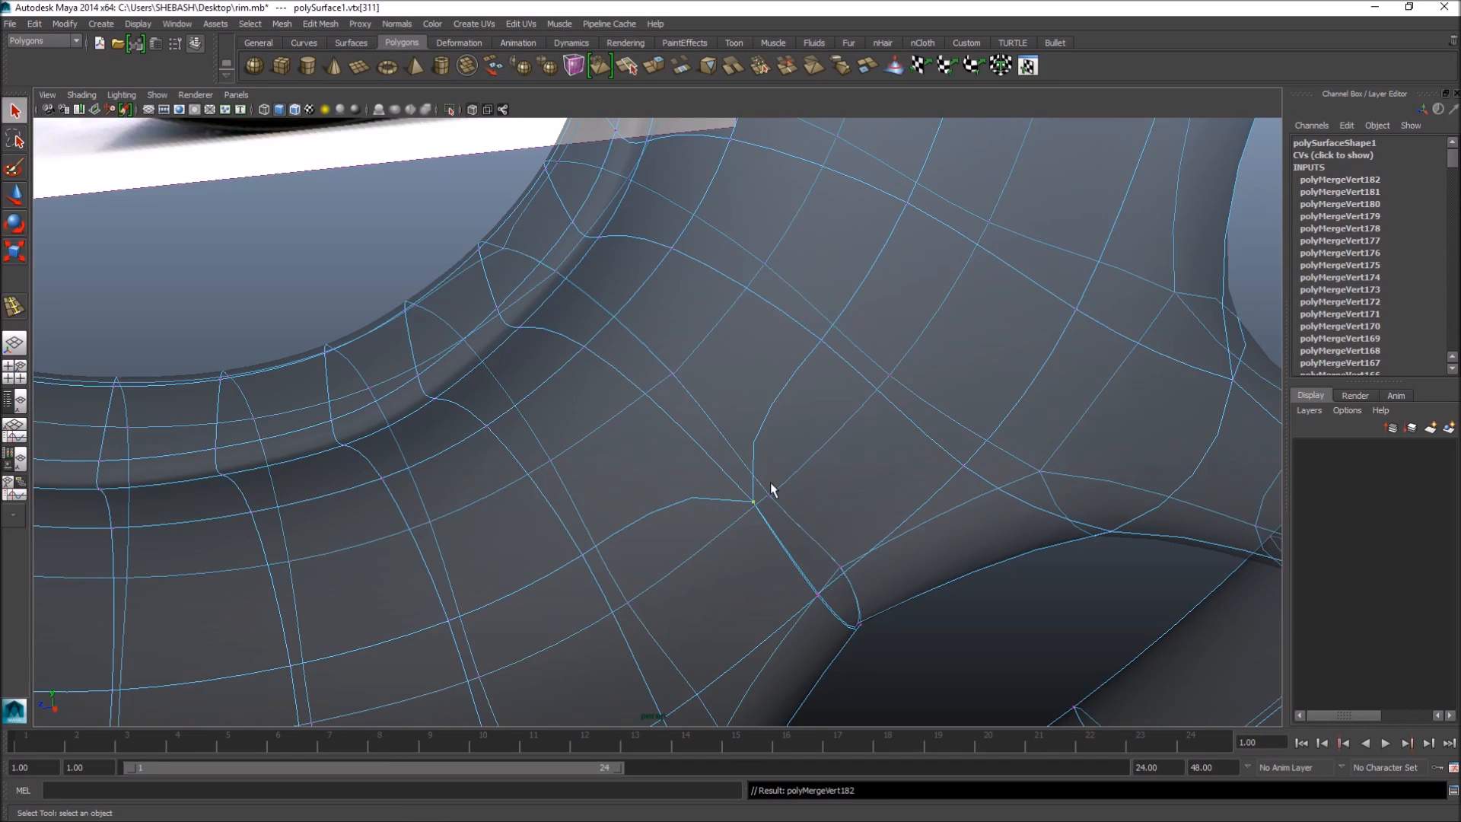
left_click(807, 572)
left_click_drag(811, 588, 880, 633)
key("g")
key("g")
- Merge the back-face duplicate vertices of the lower-right hub seam, working inwards to the bore
left_click_drag(826, 553, 850, 576)
key("g")
left_click_drag(755, 481, 778, 499)
key("g")
left_click_drag(667, 359, 688, 391)
key("g")
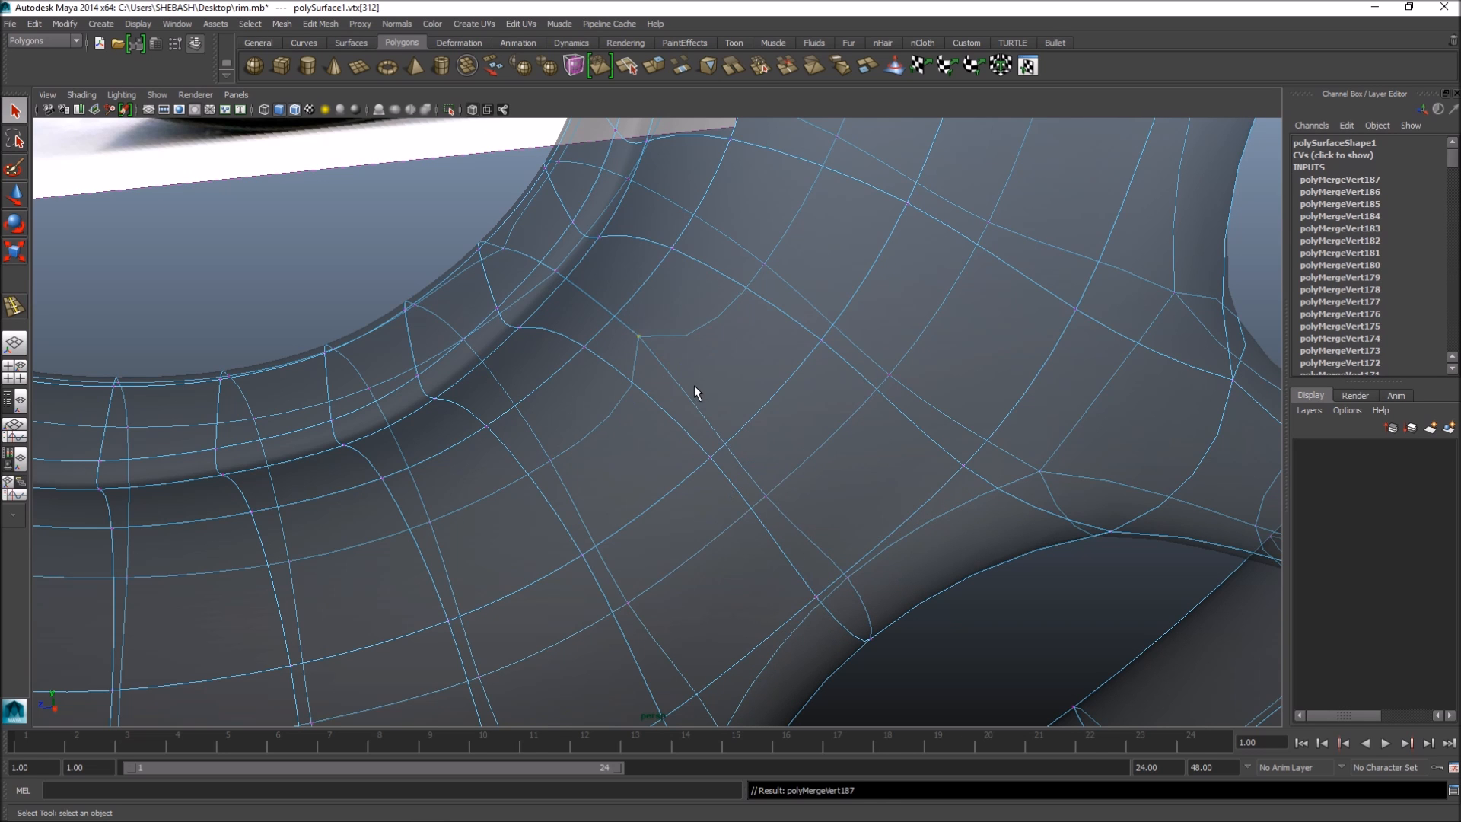
left_click_drag(561, 274, 509, 261, "alt")
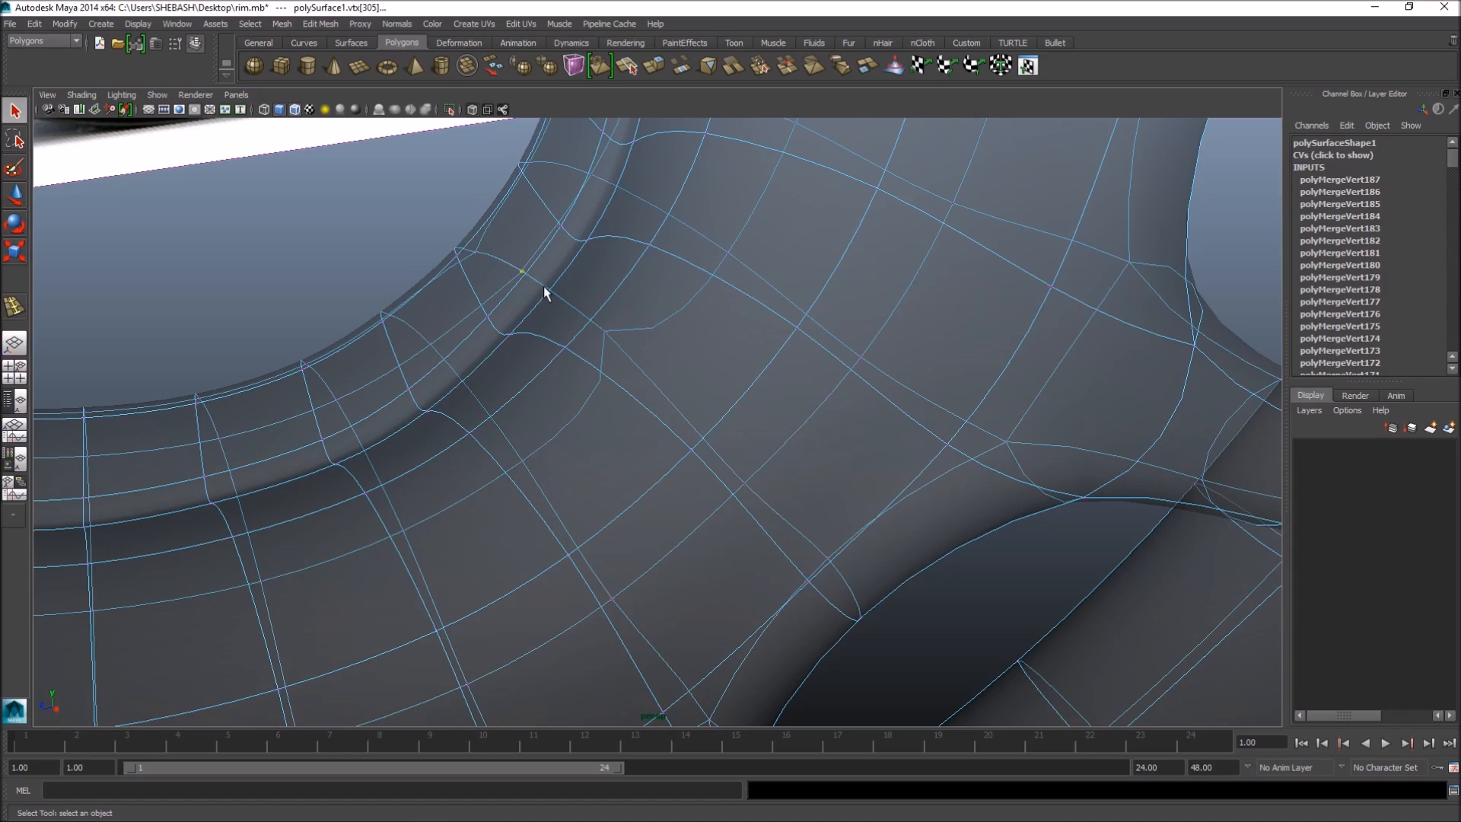
key("g")
- Turn off X-ray shading and return the whole wheel mesh to object mode
scroll(870, 401, "down", 10)
left_click_drag(732, 522, 582, 479, "alt")
right_click_drag(815, 479, 662, 481, "alt")
left_click_drag(480, 487, 650, 486, "alt")
right_click_drag(814, 476, 692, 473, "alt")
left_click(471, 109)
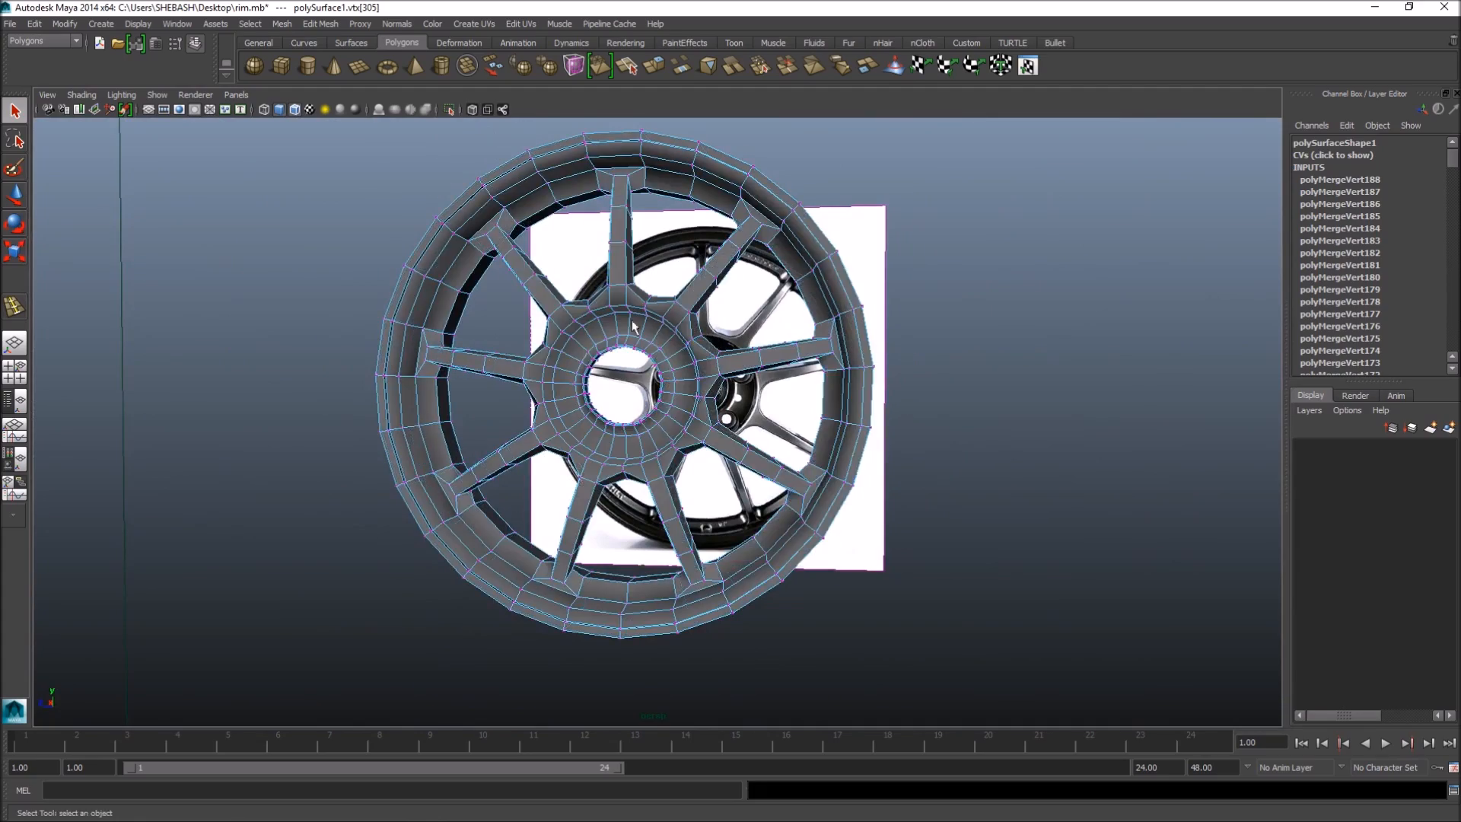
left_click_drag(426, 405, 588, 418, "alt")
right_click_drag(653, 437, 668, 406)
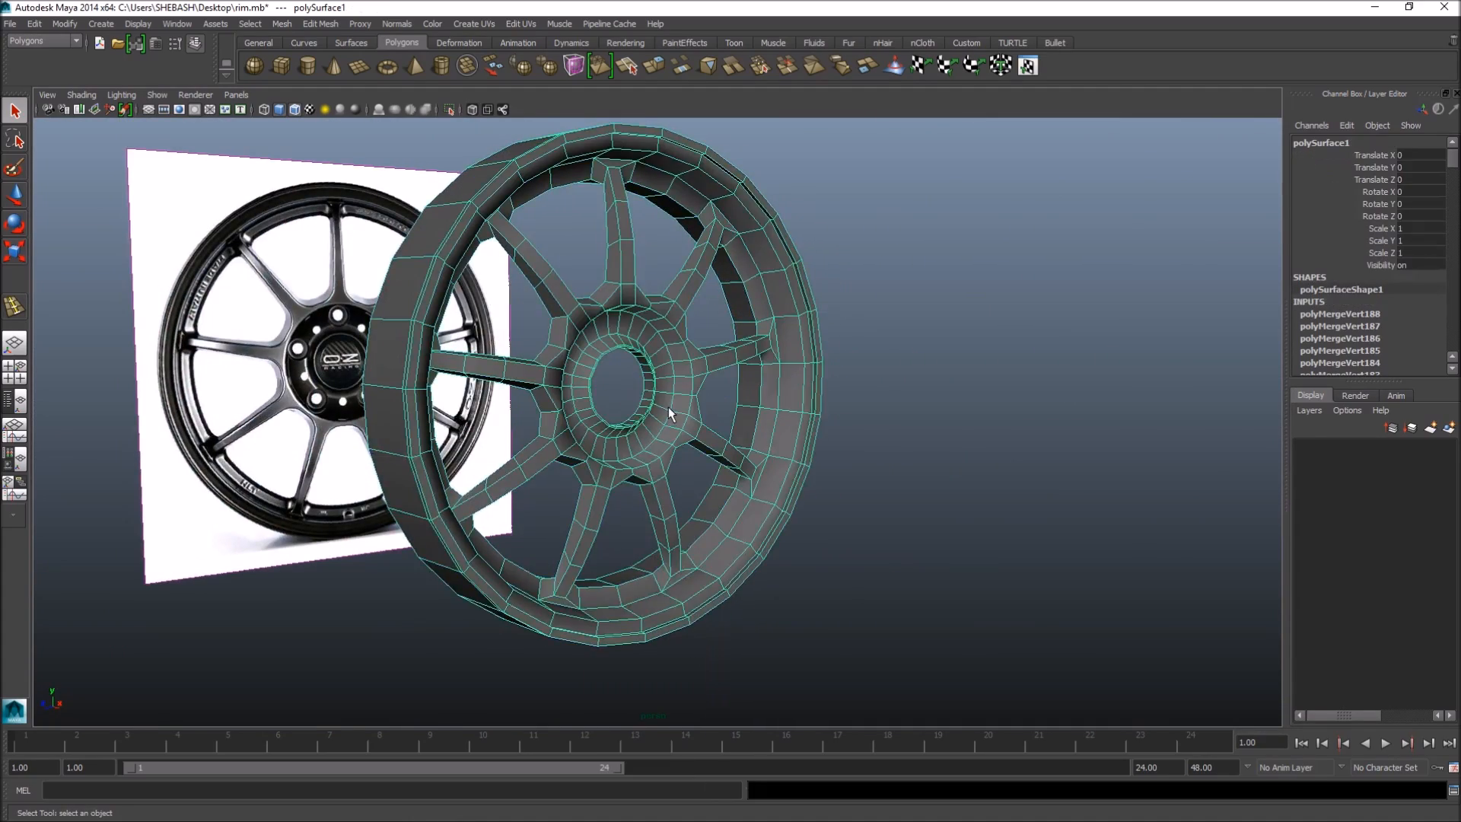
- Examine the wheel's hub, bolt holes and centre cap area against the reference photo in the side view
key("f")
left_click_drag(699, 443, 804, 465, "alt")
right_click_drag(804, 465, 822, 546, "alt")
left_click_drag(823, 551, 674, 347, "alt")
key("space")
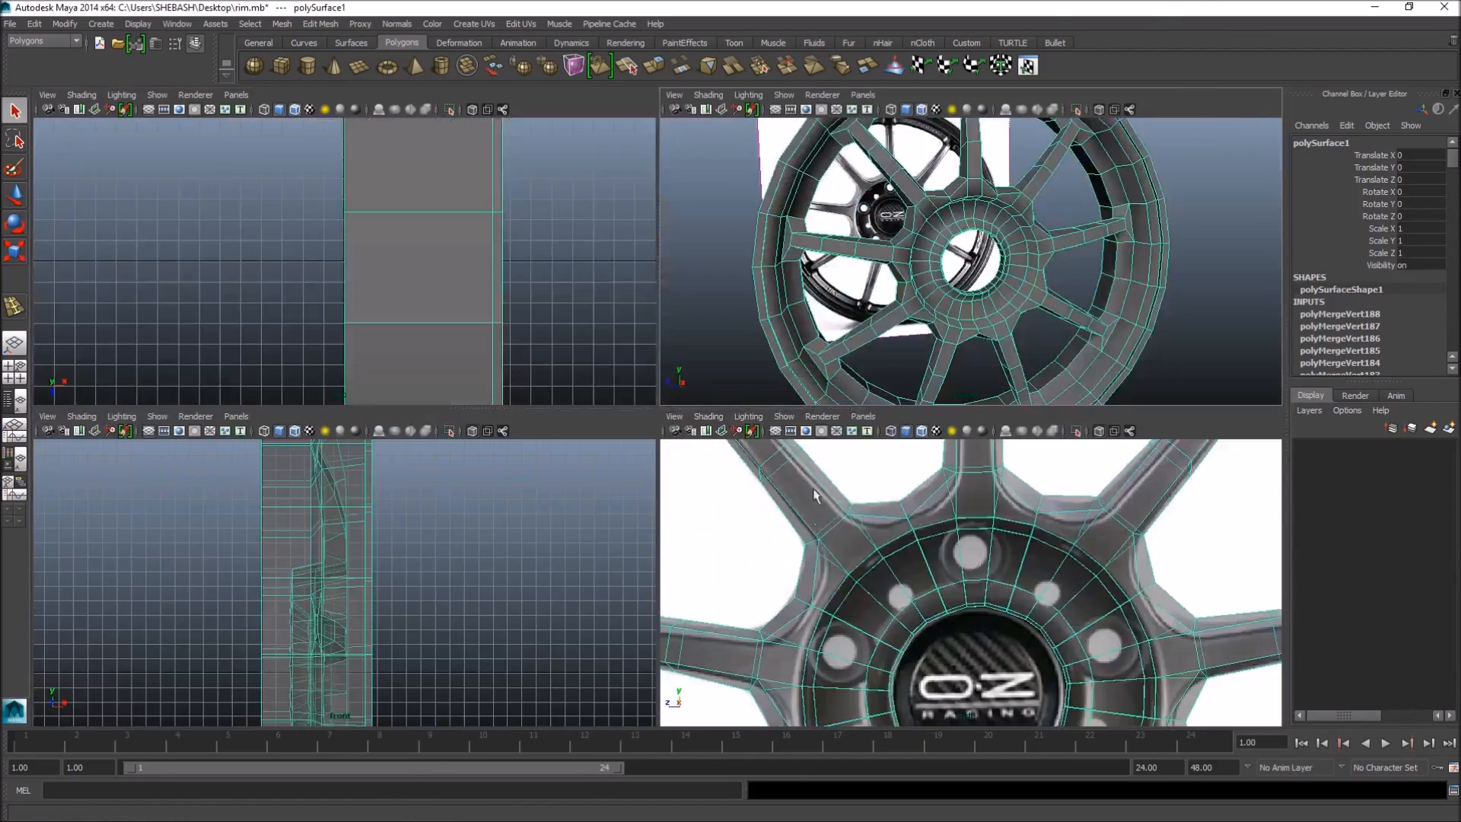
key("space")
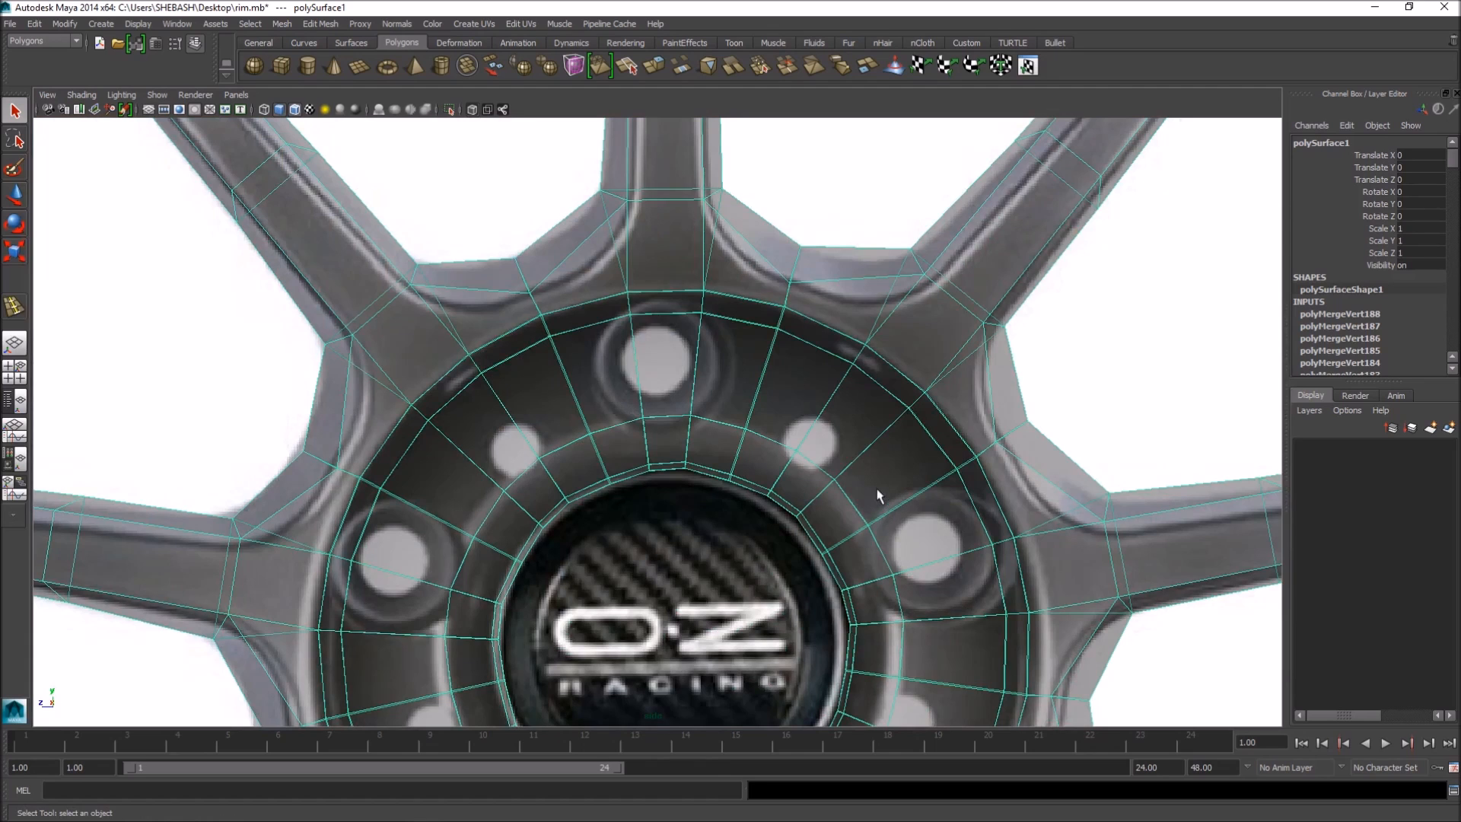
middle_click_drag(880, 572, 808, 386, "alt")
right_click_drag(930, 405, 853, 412, "alt")
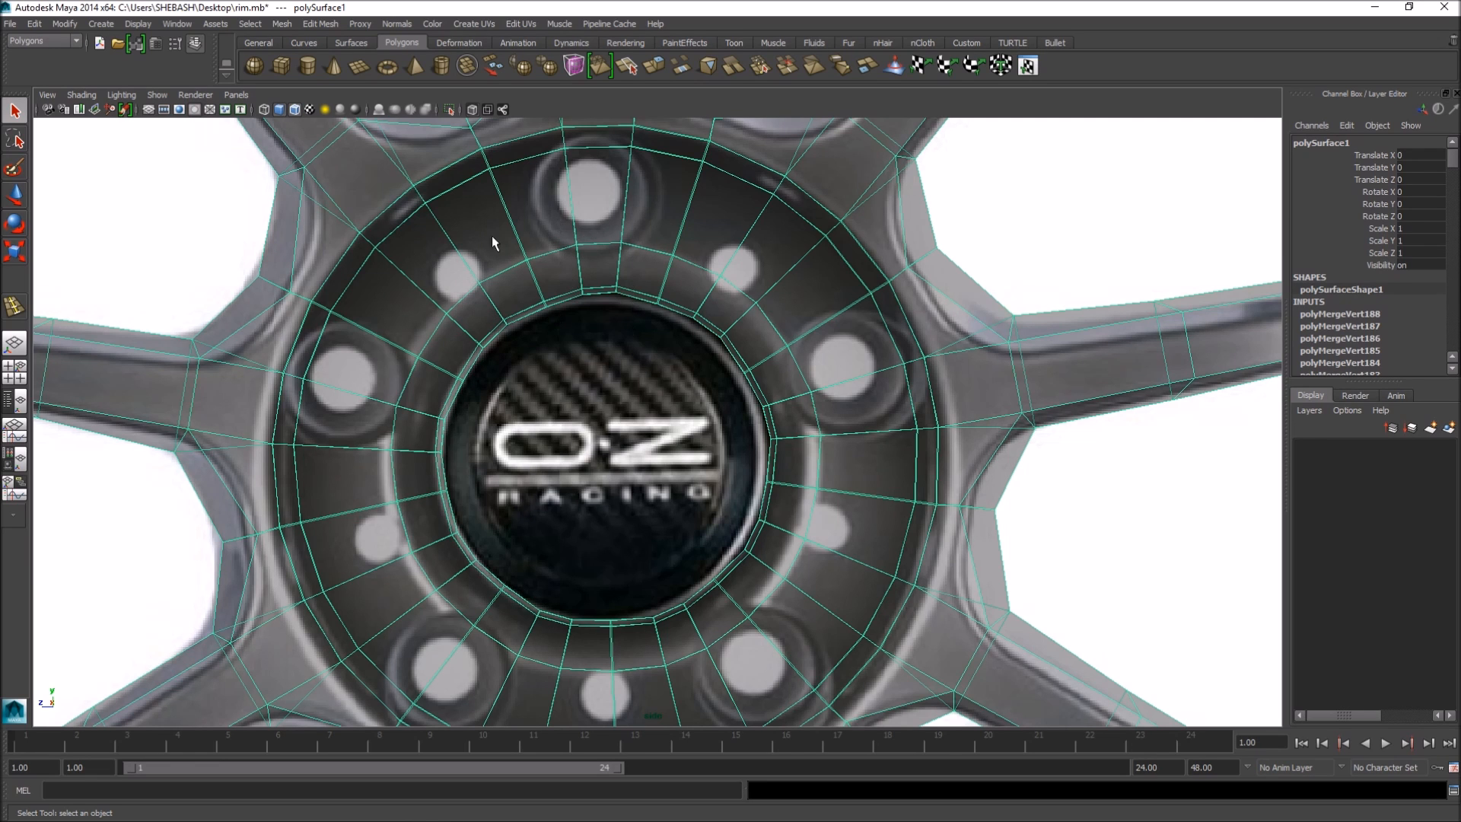
middle_click_drag(622, 514, 613, 367, "alt")
middle_click_drag(676, 242, 715, 436, "alt")
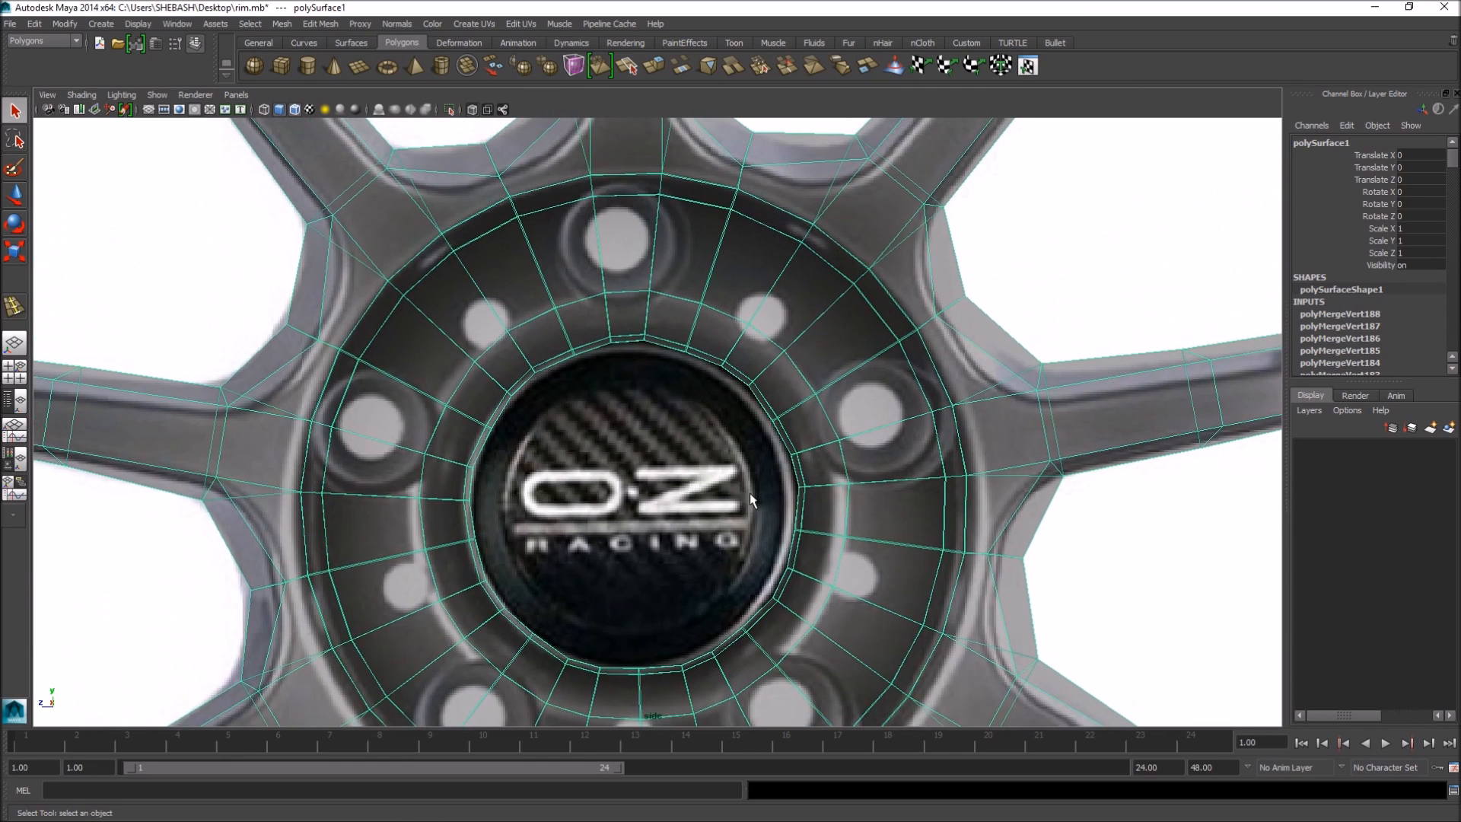
middle_click_drag(747, 487, 668, 324, "alt")
middle_click_drag(733, 408, 739, 286, "alt")
middle_click_drag(728, 398, 791, 314, "alt")
scroll(835, 286, "down", 1)
middle_click_drag(696, 213, 682, 456, "alt")
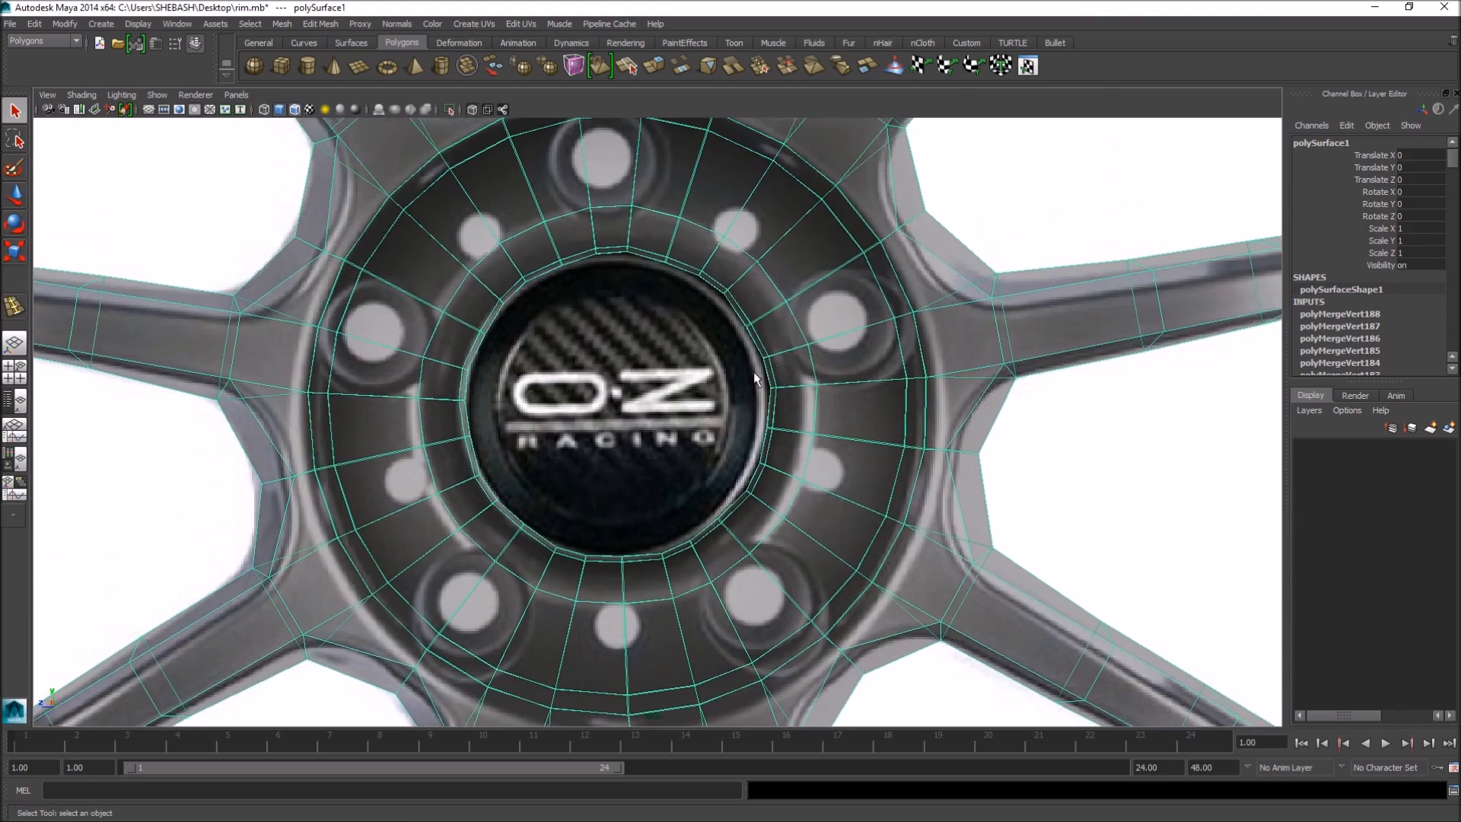
- Return to the perspective view, close in on the hub, and switch the wheel to face selection
key("space")
key("space")
left_click_drag(898, 426, 674, 388, "alt")
scroll(674, 386, "up", 6)
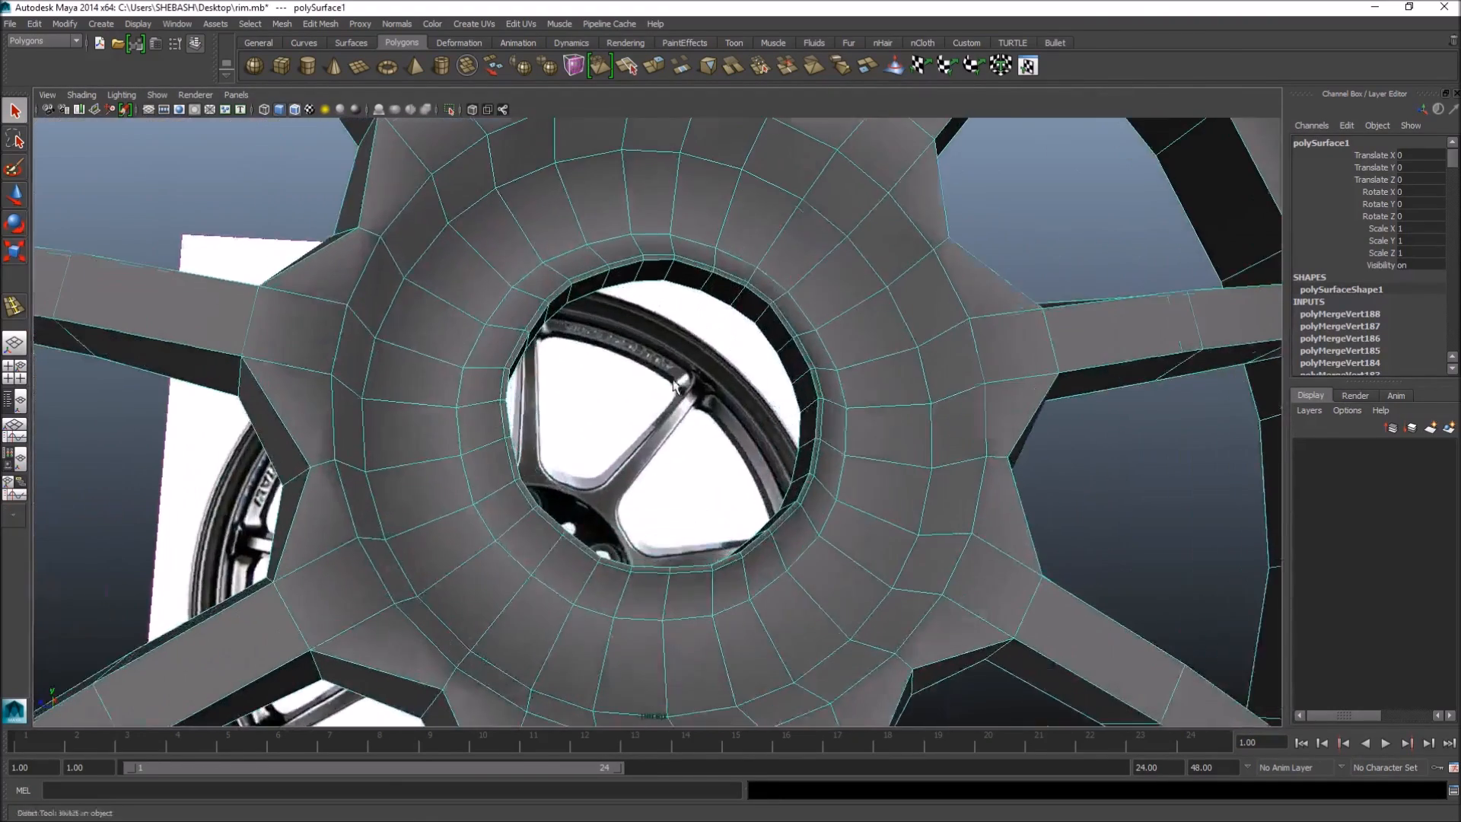
right_click_drag(564, 223, 546, 196)
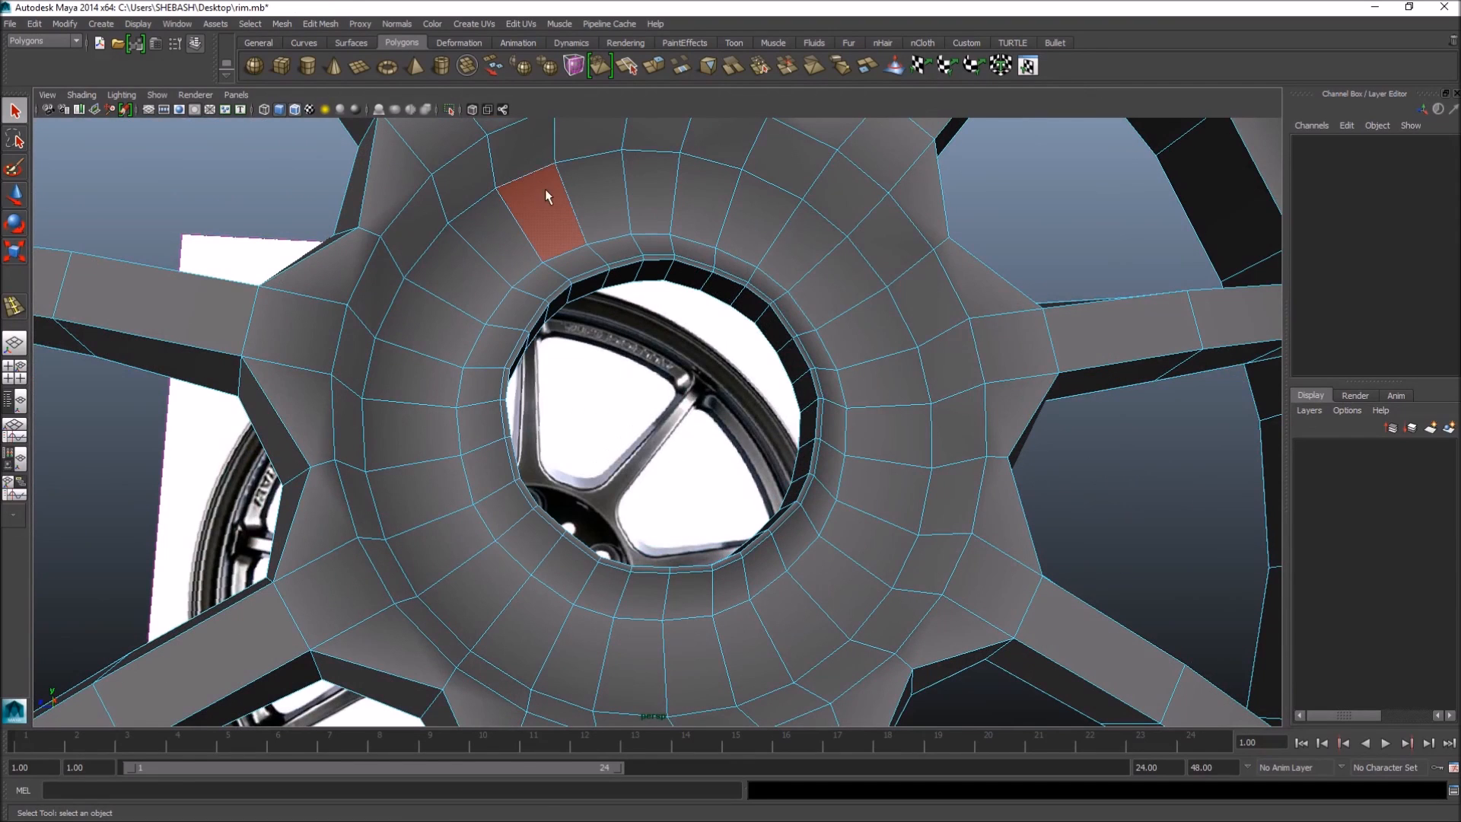
left_click(502, 174)
double_click(600, 156, "shift")
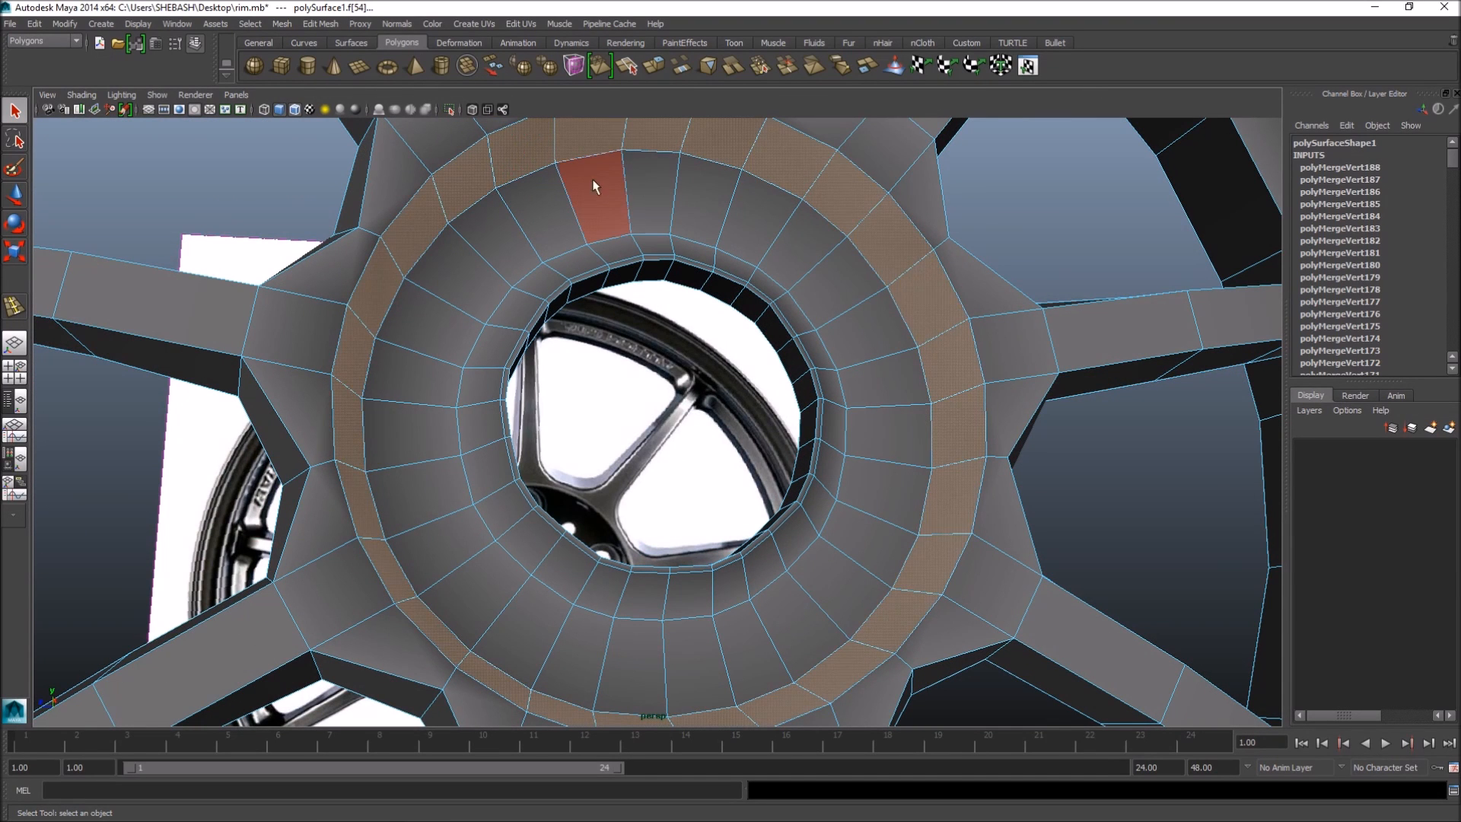
left_click(642, 202, "shift")
left_click_drag(633, 242, 654, 304, "alt")
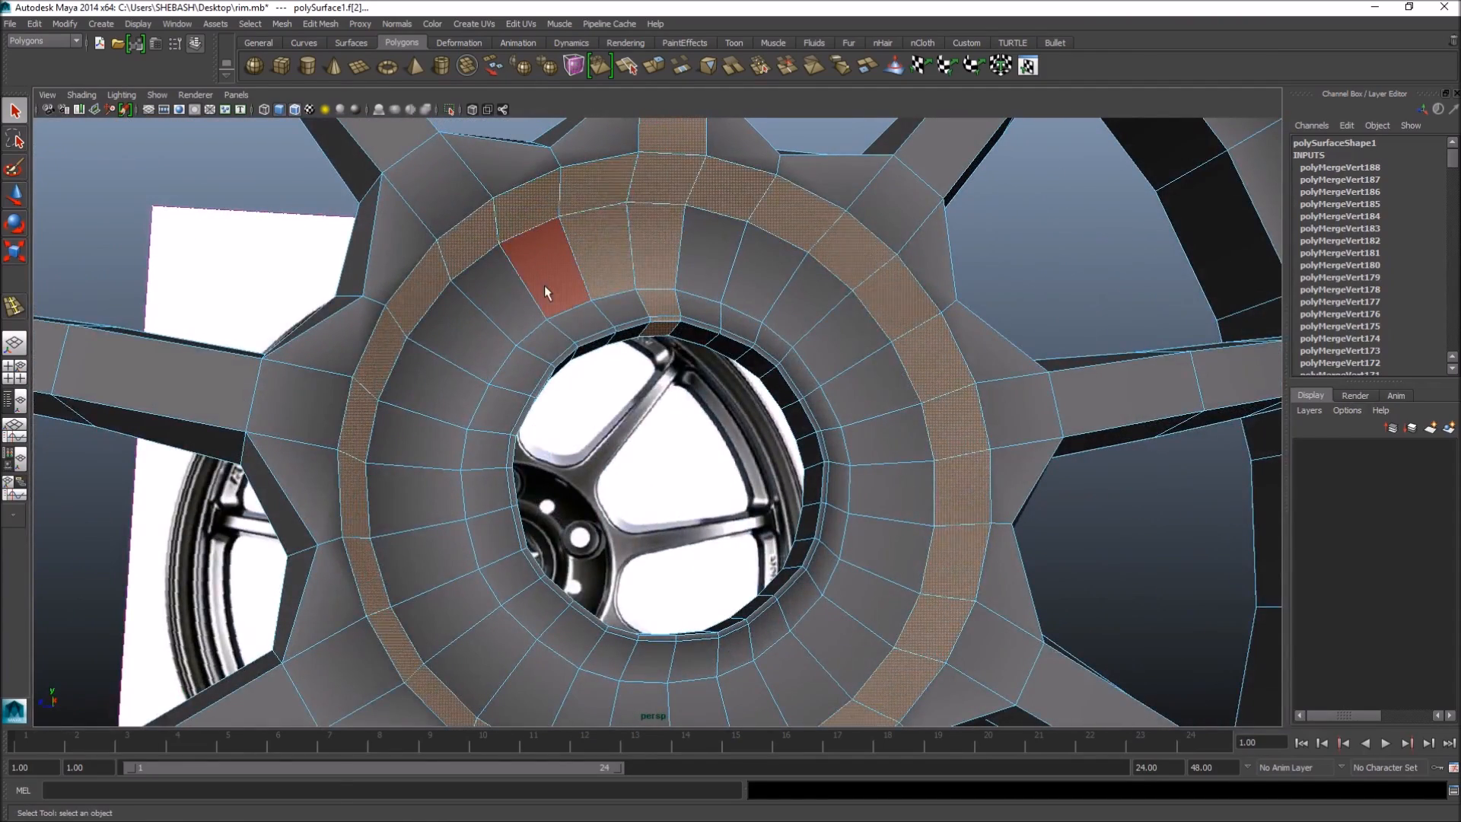
left_click_drag(581, 358, 587, 342, "alt")
- Select the face loops of the centre bore's inner wall, its narrow lip and the ring around it on the front
left_click(592, 346)
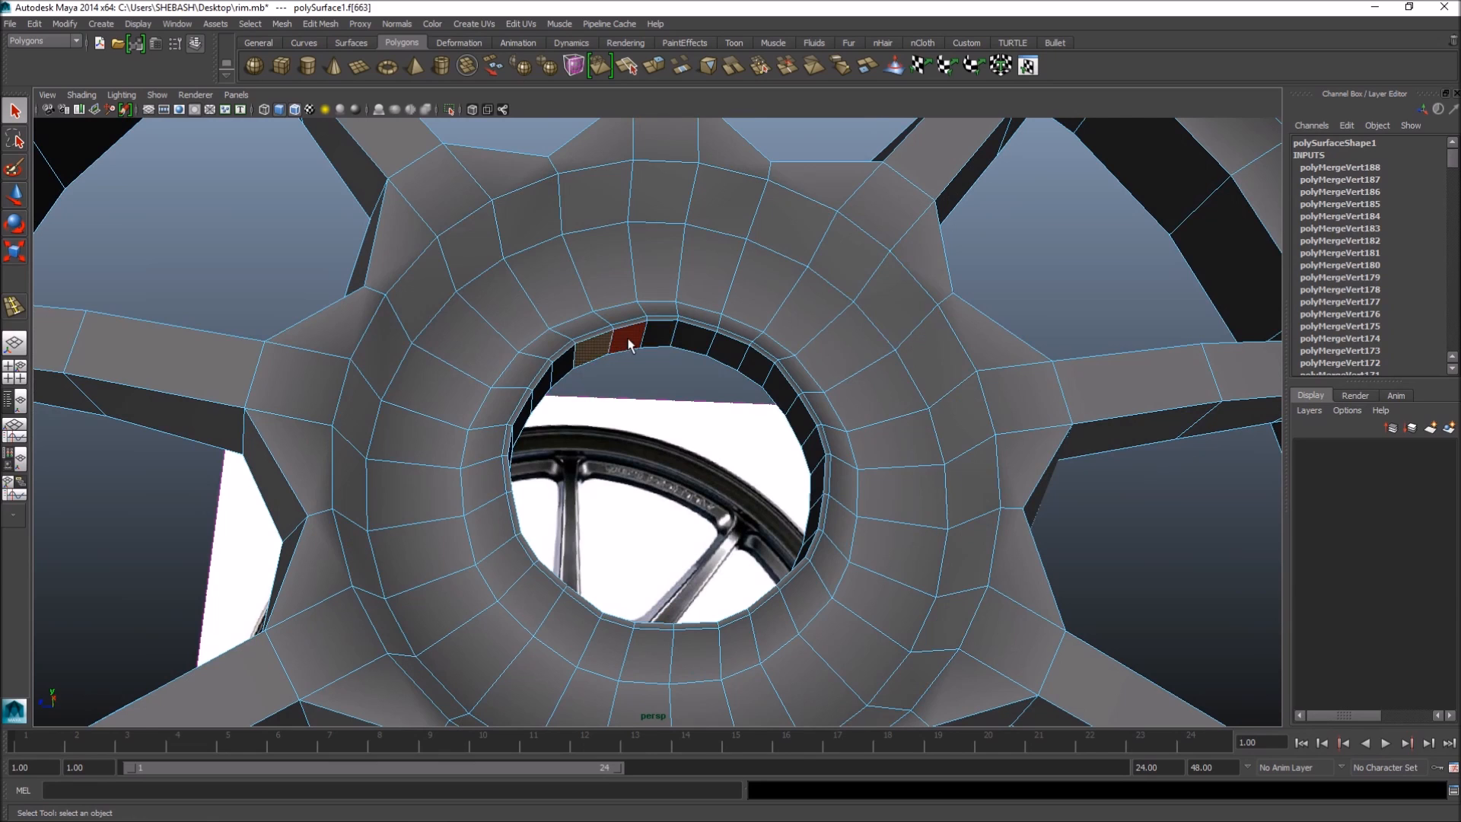
double_click(629, 344, "shift")
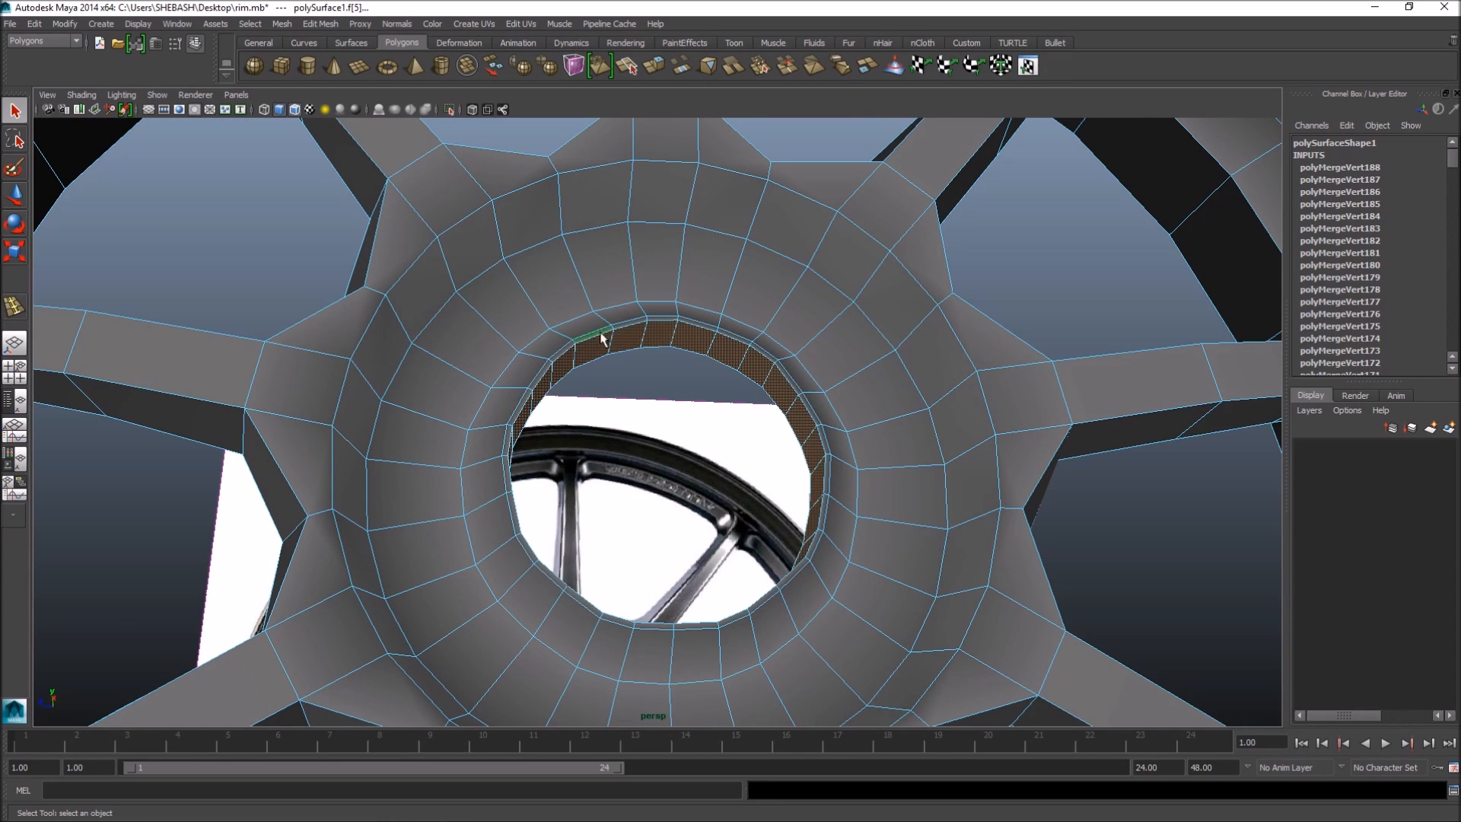
double_click(662, 323, "shift")
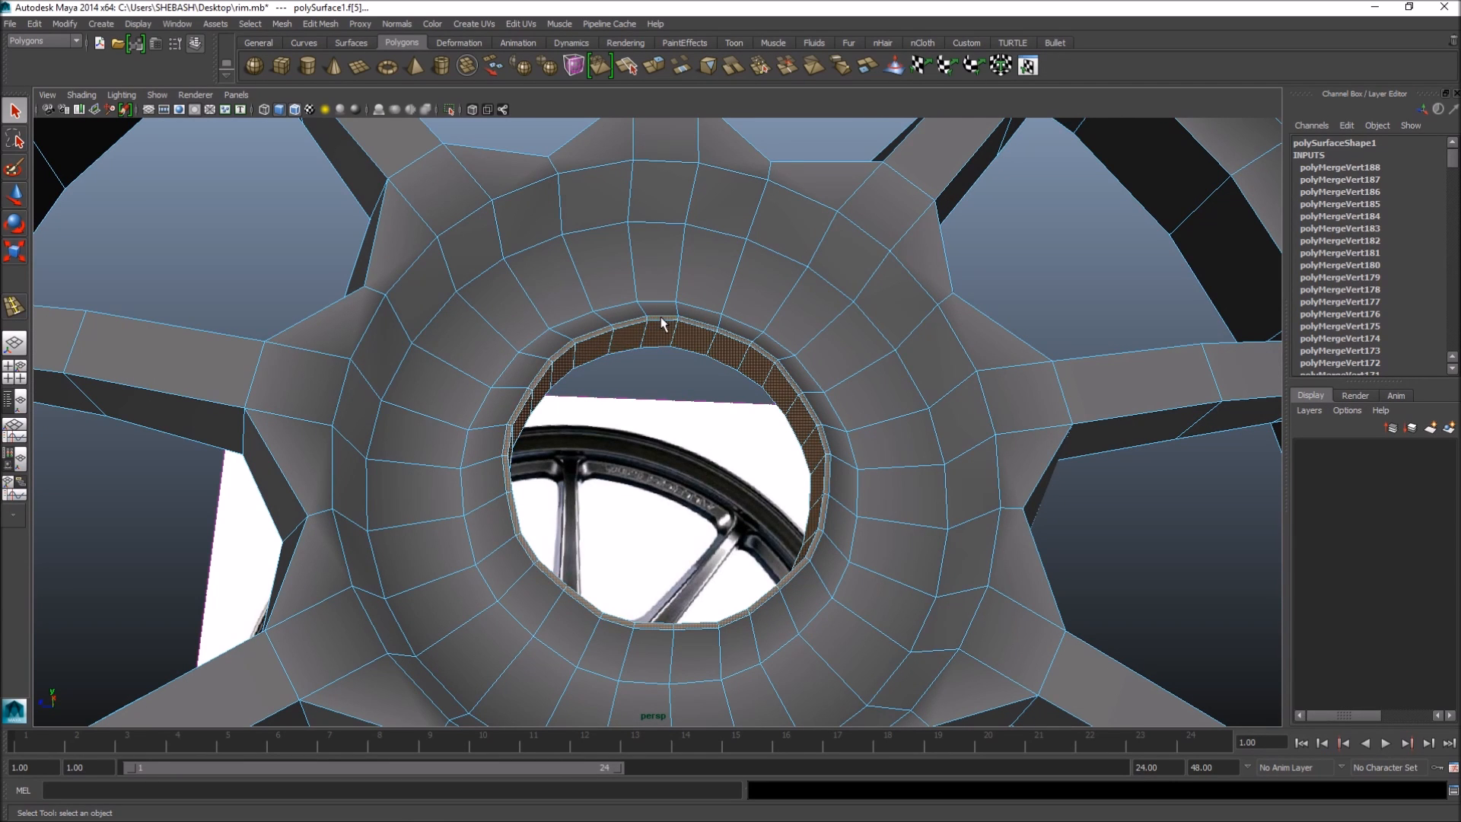
double_click(676, 307, "shift")
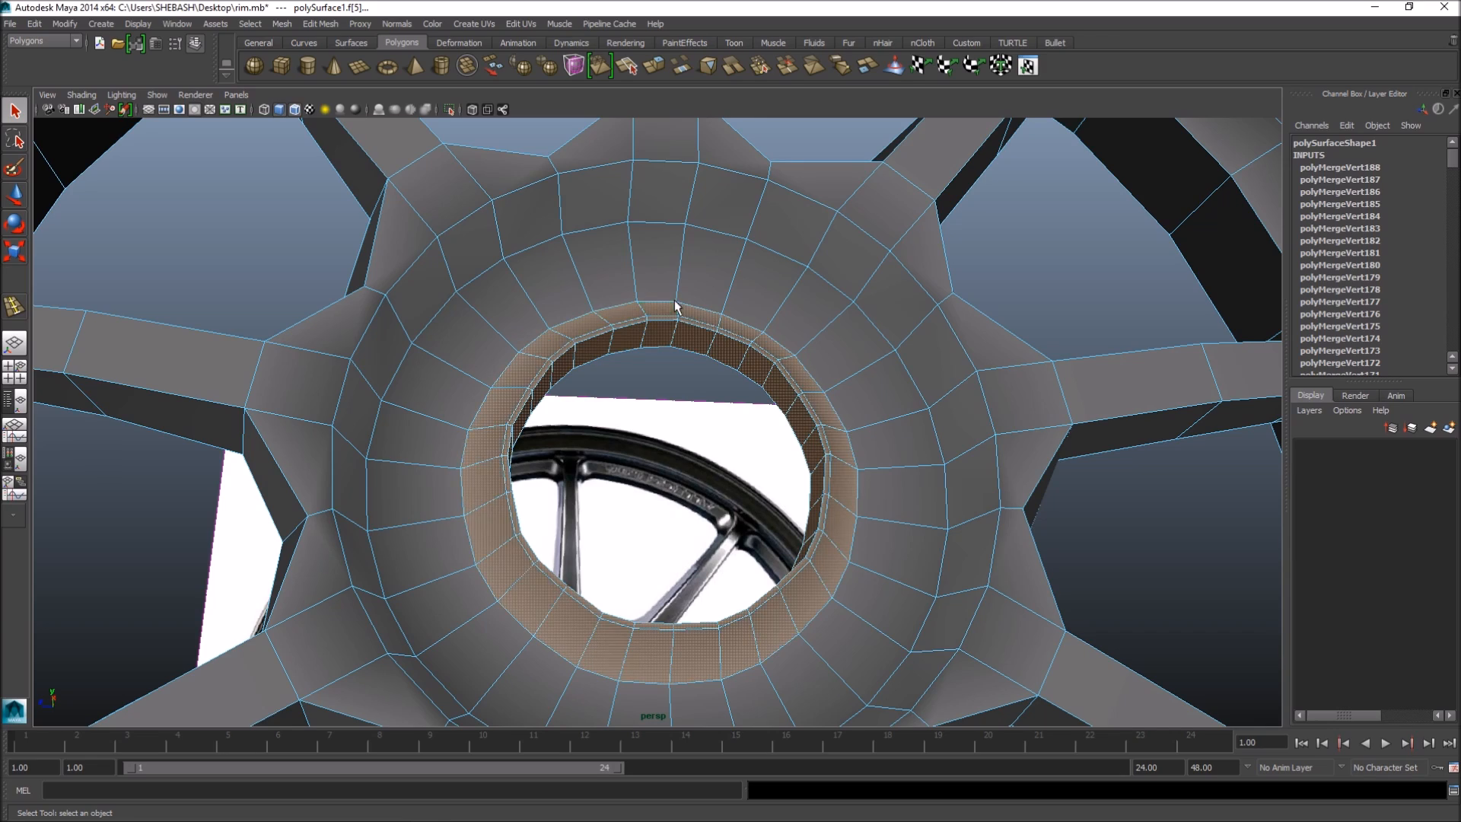
- Add the two wider front face loops of the hub to the selection, out to the base of the spokes
left_click(623, 298, "shift")
left_click(655, 267, "shift")
mouse_move(705, 283)
left_mouse_down("alt")
mouse_move(875, 290)
mouse_move(571, 281)
mouse_move(676, 280)
left_mouse_up("alt")
left_click(676, 282, "shift")
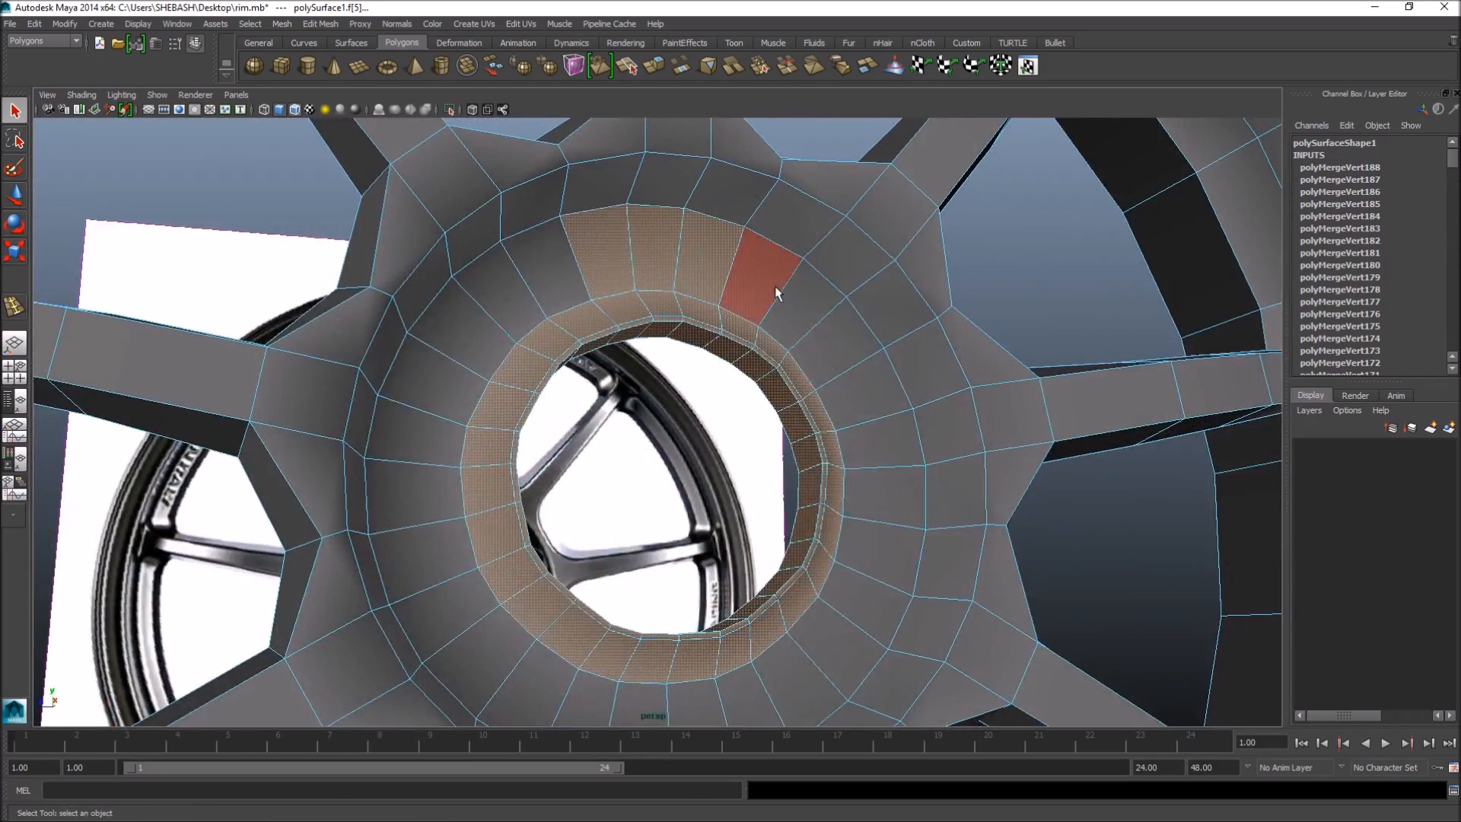
double_click(774, 286, "shift")
left_click(630, 198, "shift")
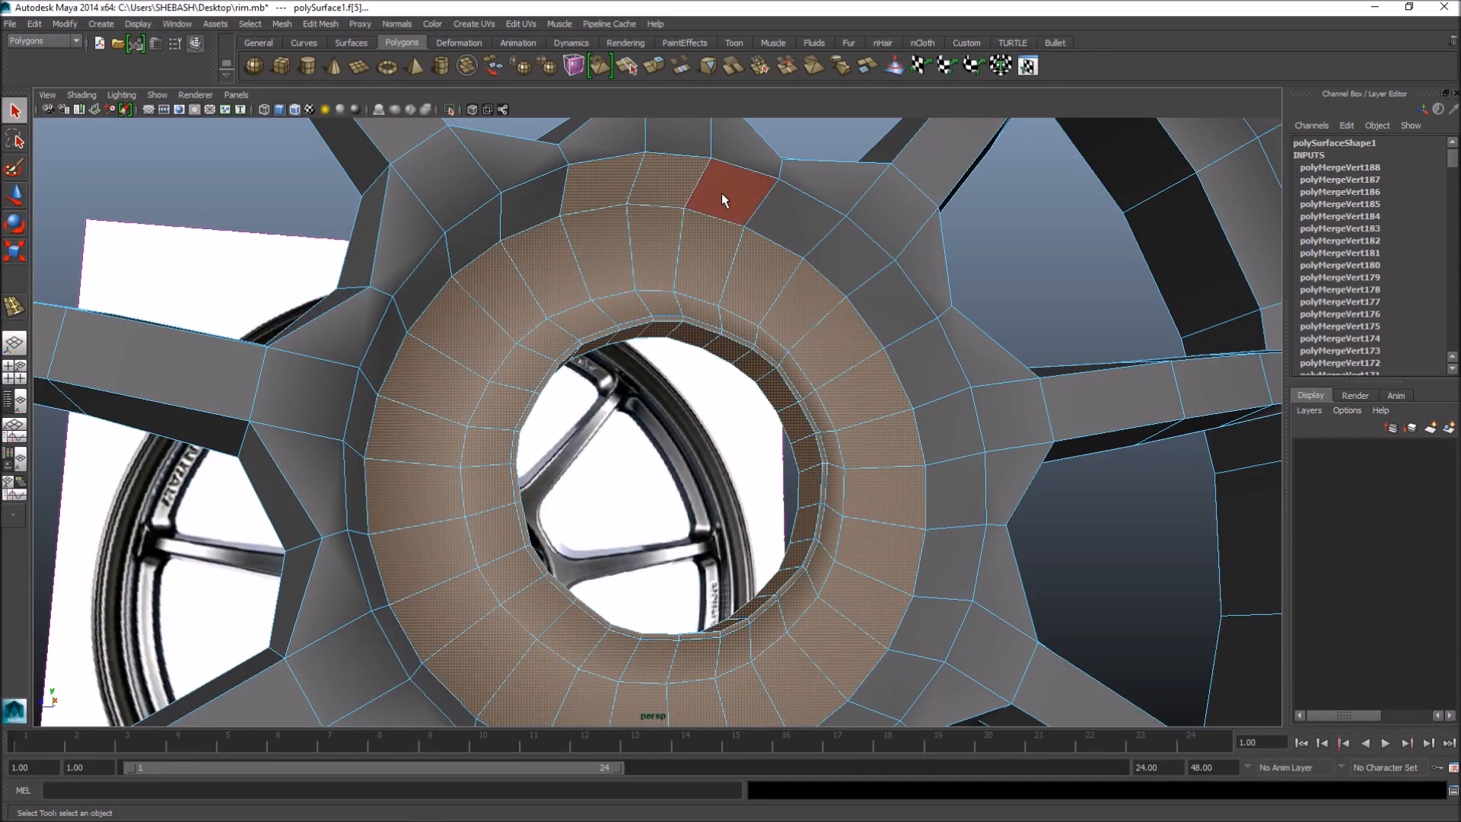
left_click(783, 220, "shift")
- Add the bore's narrow lip and the adjoining inner ring of faces on the back of the hub to the selection
left_click_drag(783, 220, 610, 388, "alt")
scroll(825, 434, "up", 5)
scroll(825, 434, "down", 6)
scroll(503, 431, "up", 5)
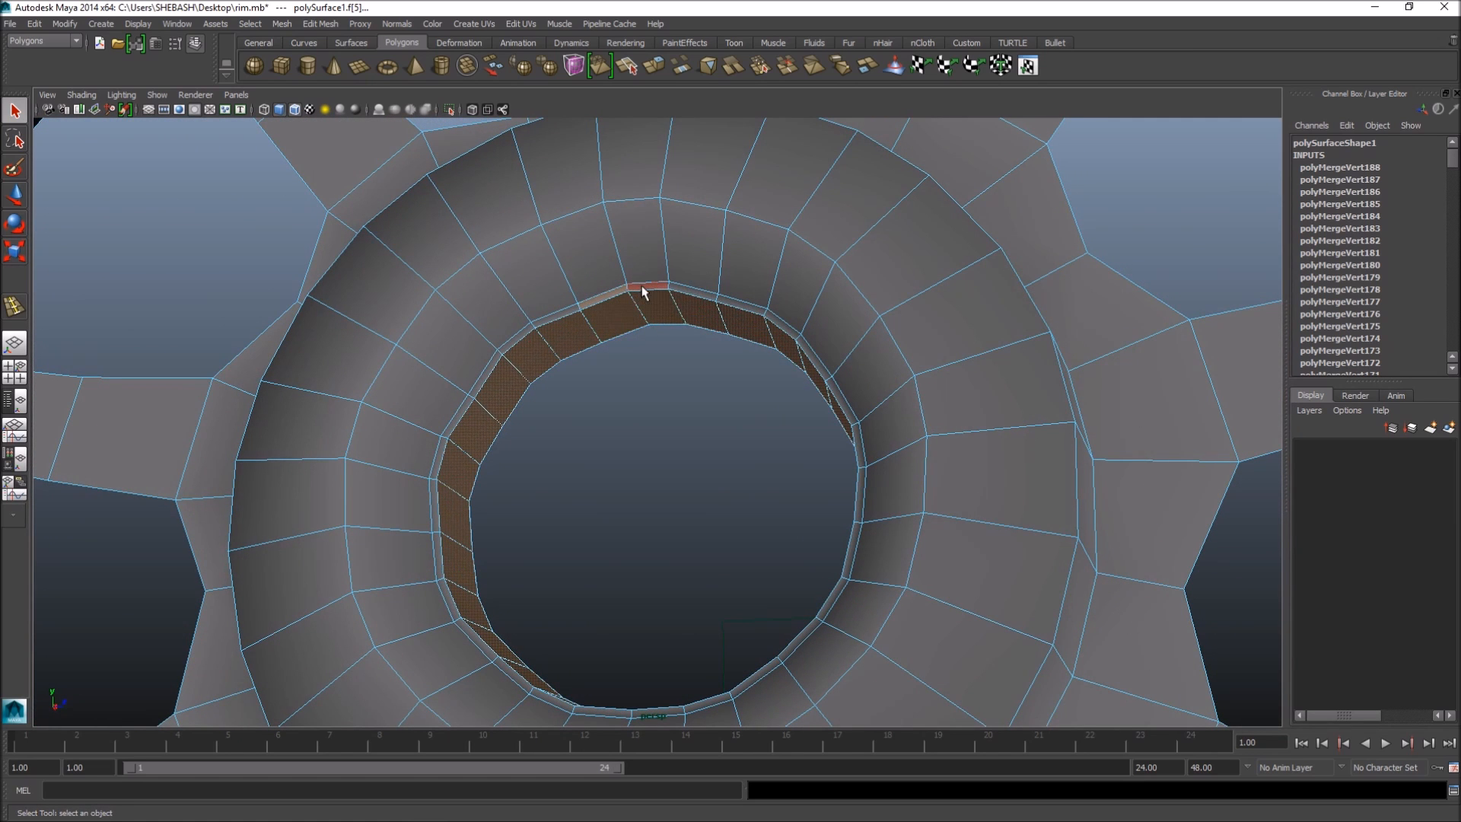
double_click(701, 292, "shift")
left_click(645, 256, "shift")
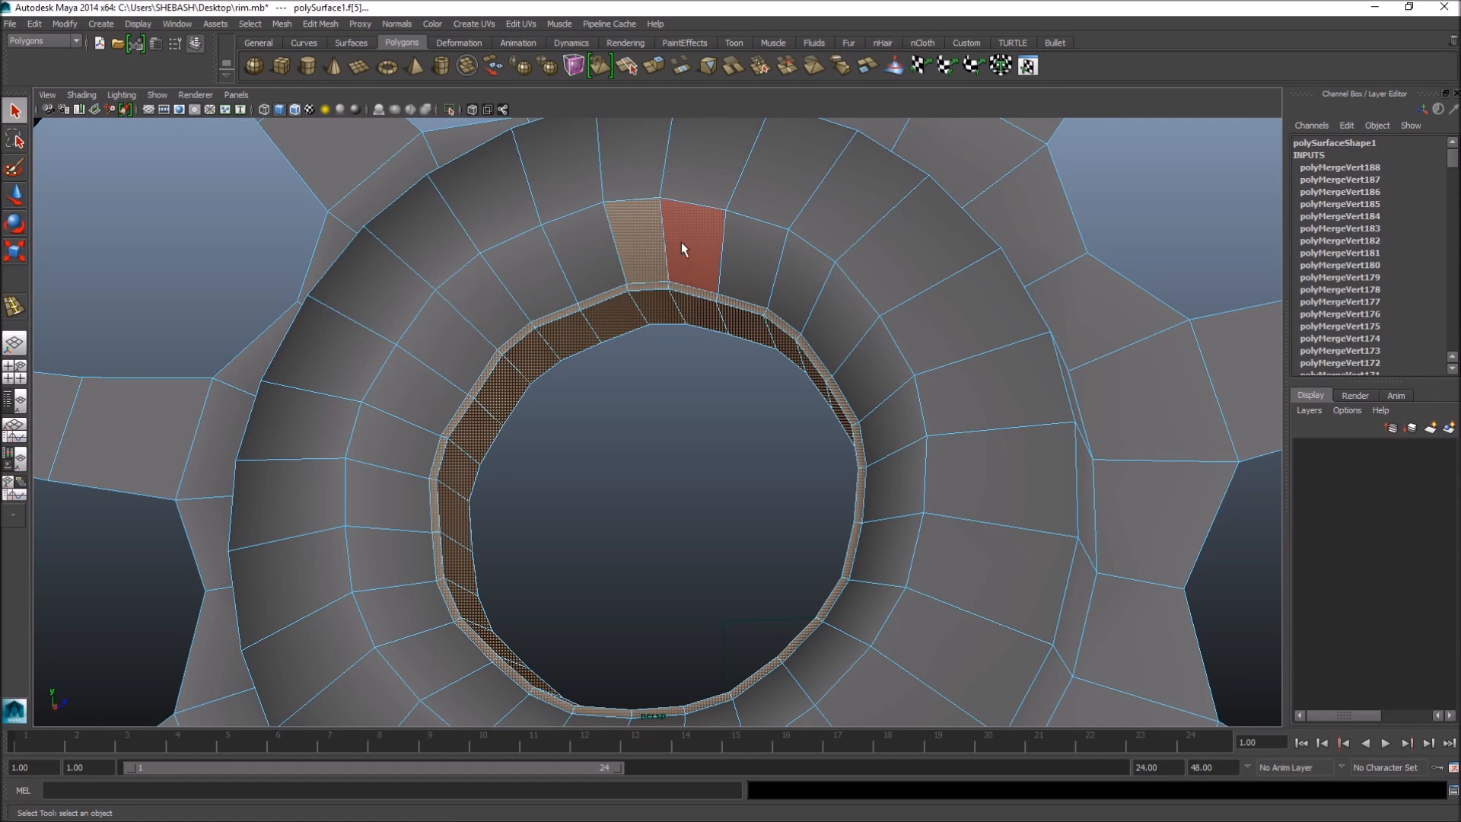
left_click(682, 240, "shift")
double_click(749, 260, "shift")
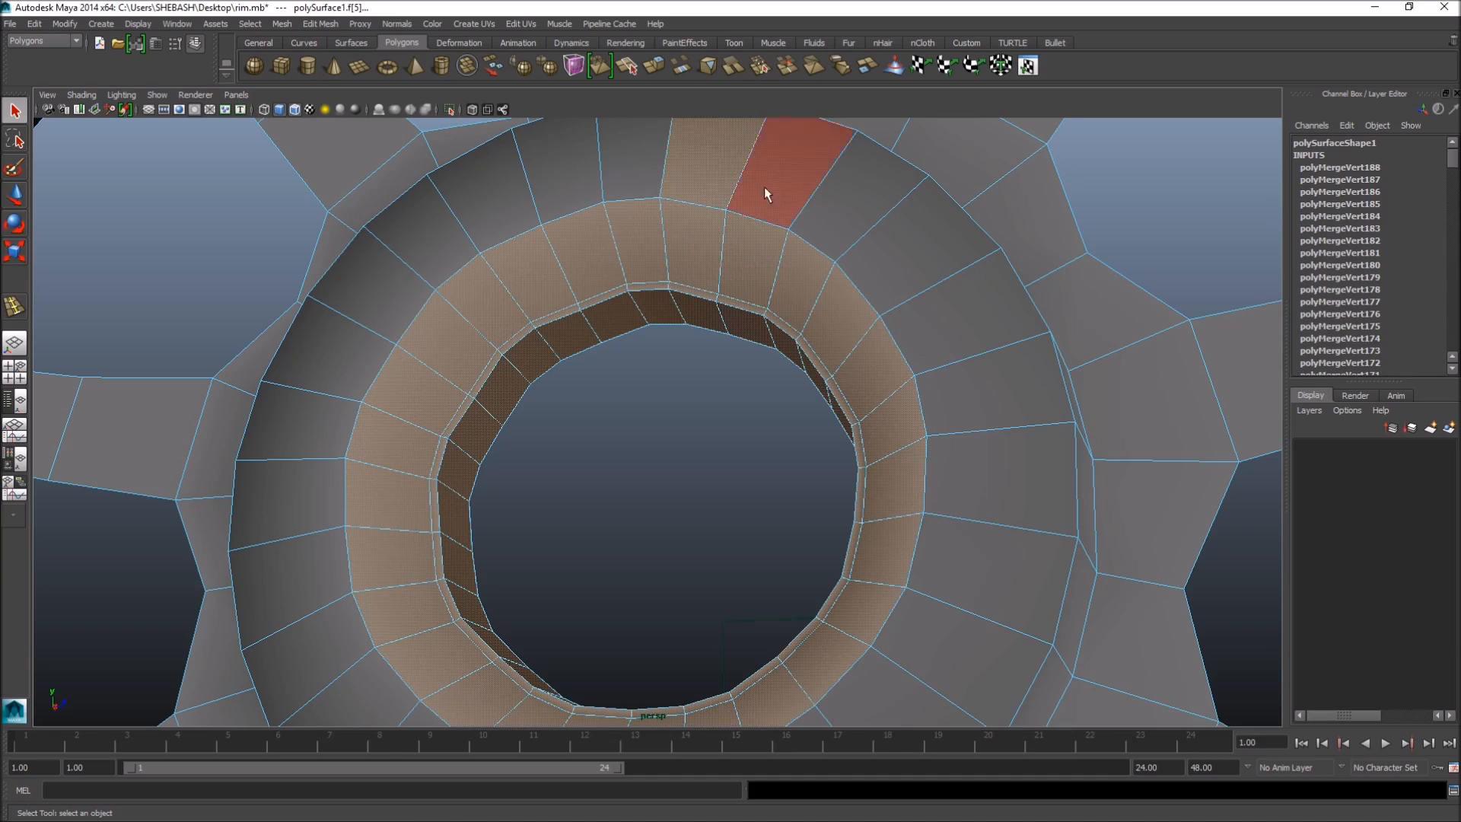
- Add the outermost narrow face loop on the back of the hub, next to the spoke bases, to the selection
right_click_drag(897, 237, 840, 323, "alt")
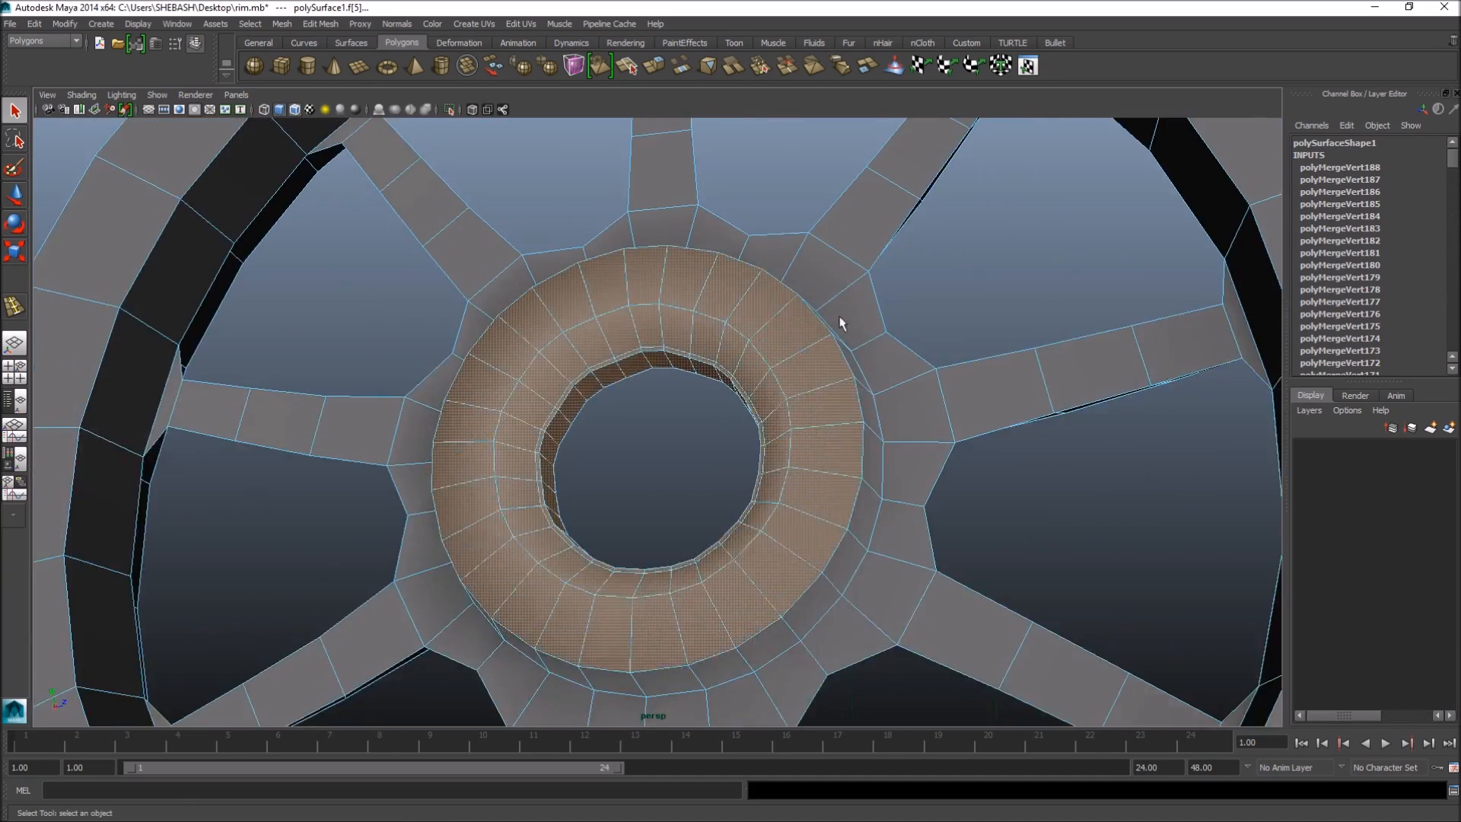
left_click_drag(840, 323, 556, 339, "alt")
double_click(816, 344, "shift")
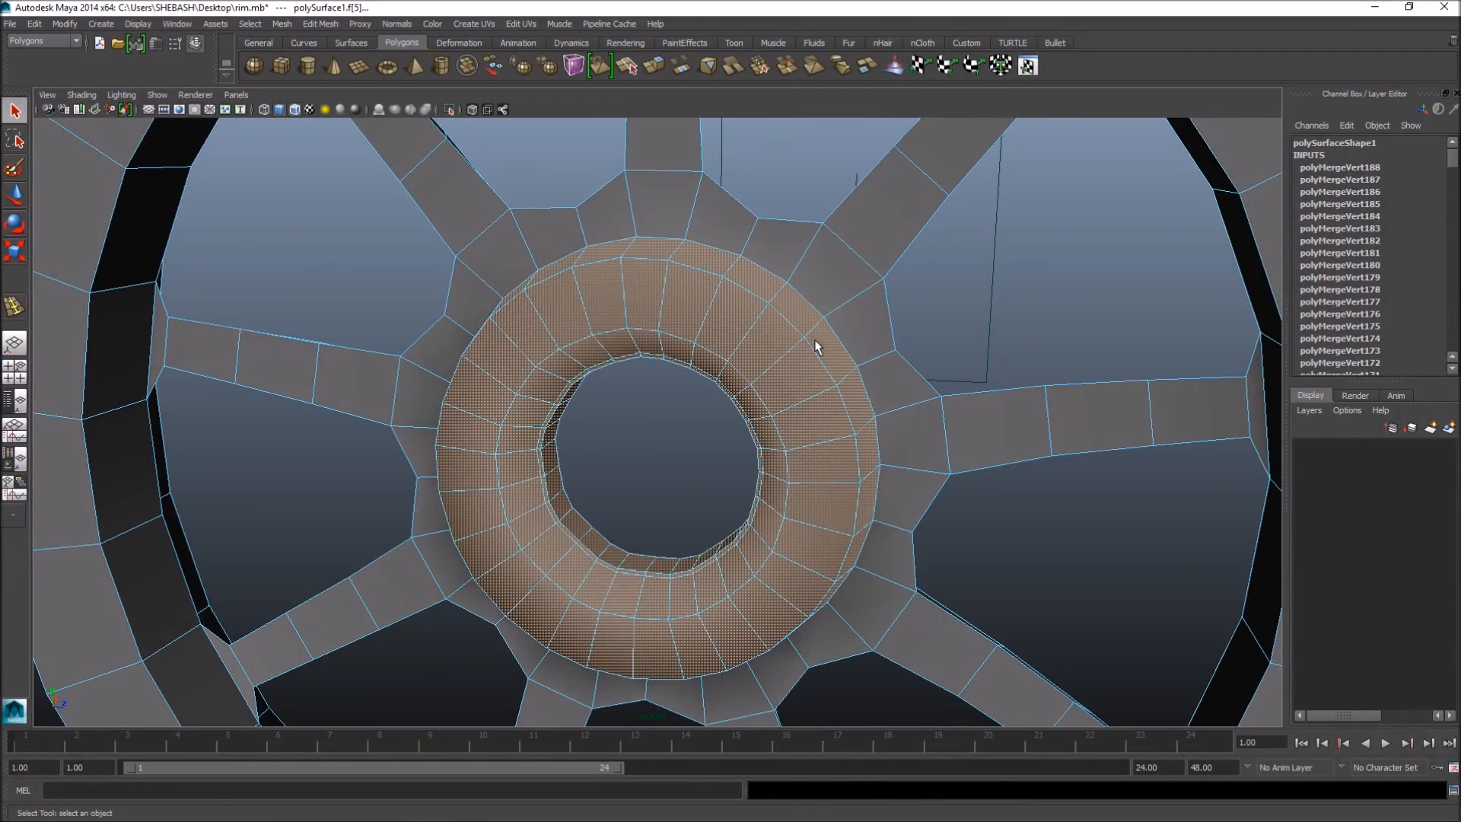
right_click_drag(993, 403, 854, 417, "alt")
left_click_drag(855, 418, 473, 424, "alt")
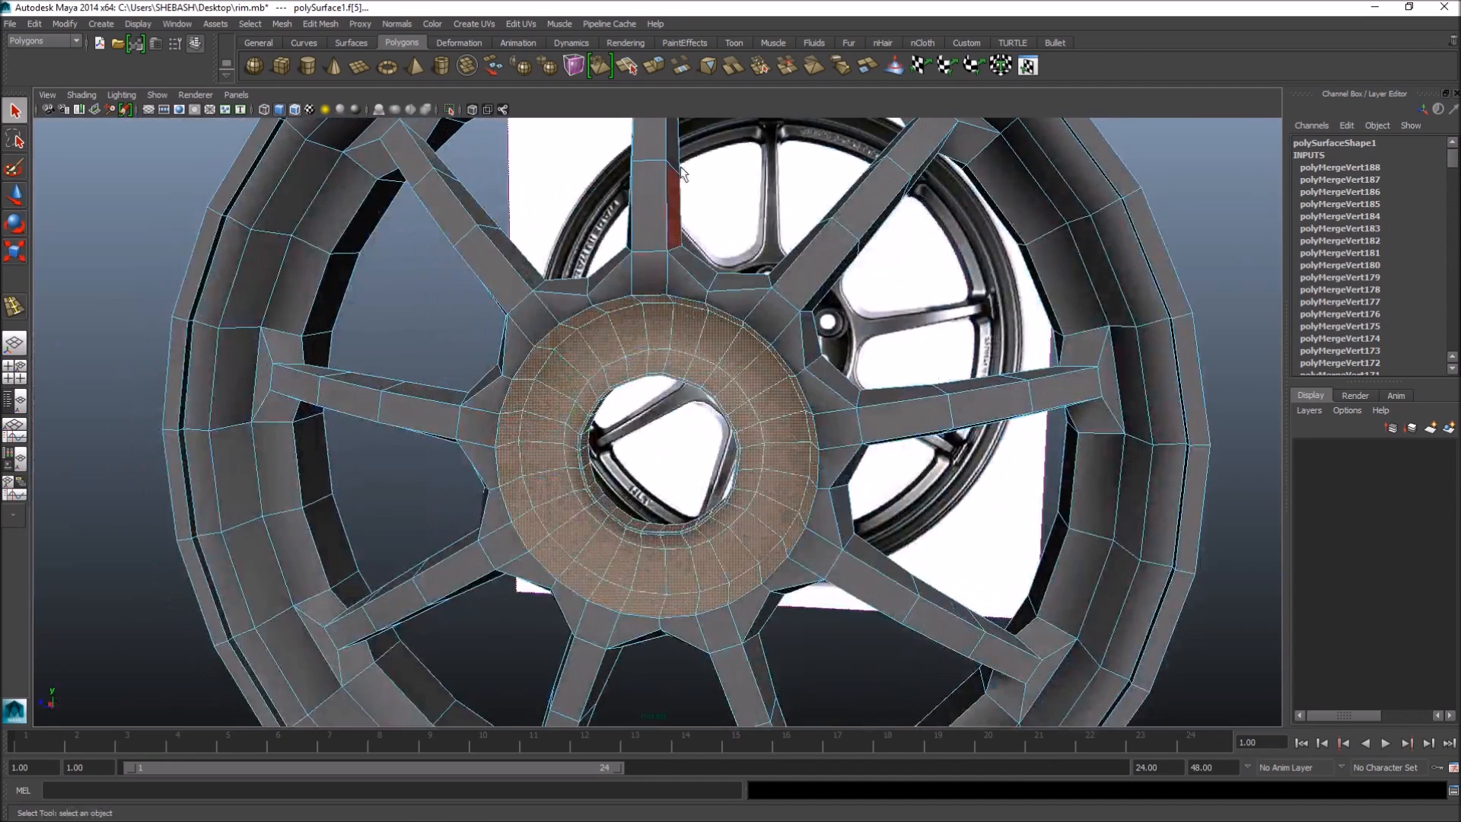
- Extract the selected centre hub faces into a separate mesh and select that hub piece as an object
left_click(868, 67)
key("q")
right_click_drag(664, 381, 918, 498)
left_click_drag(918, 499, 857, 499, "alt")
key("w")
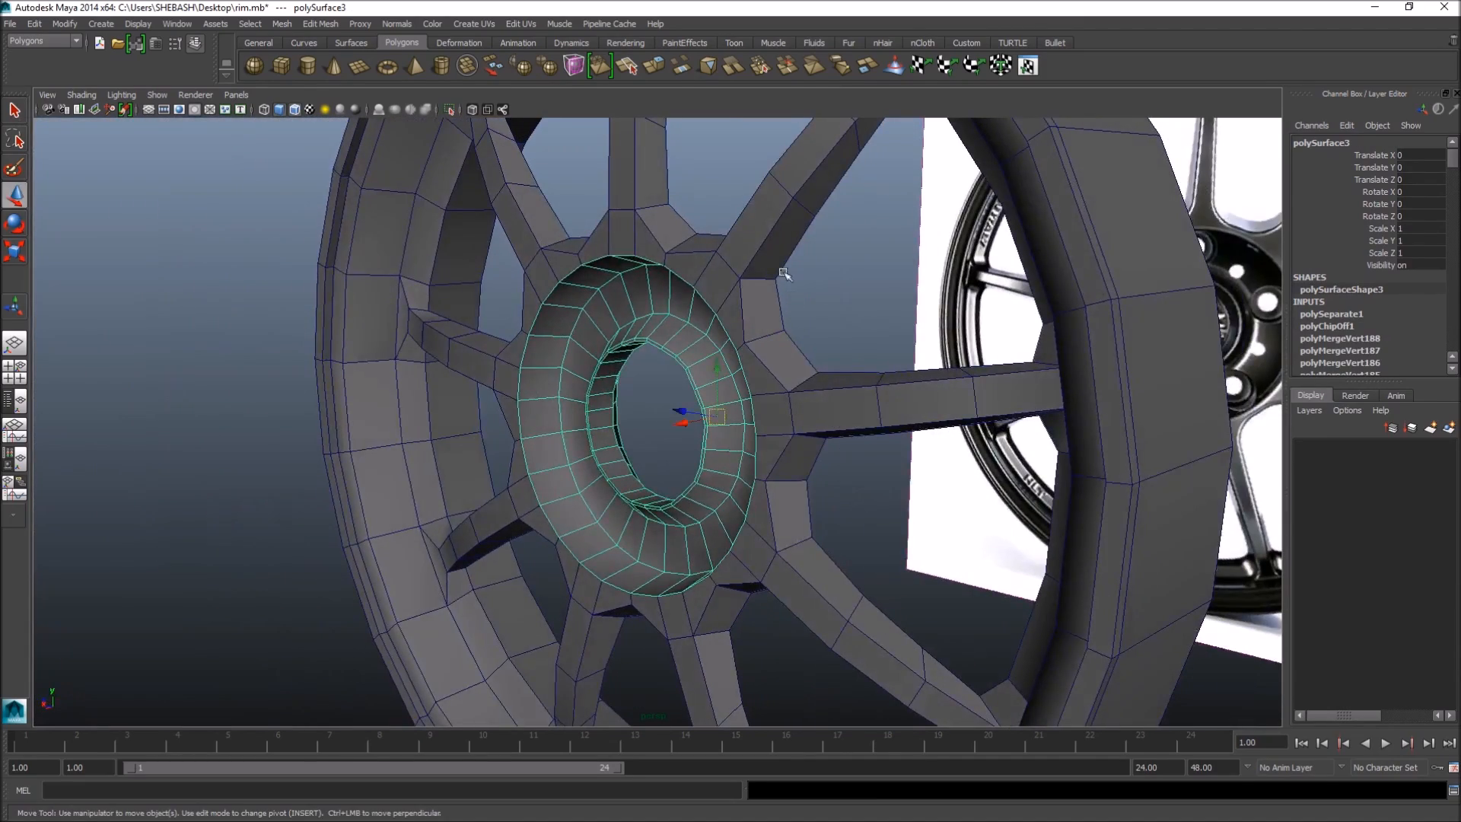
left_click(747, 252)
left_click_drag(763, 352, 661, 320, "alt")
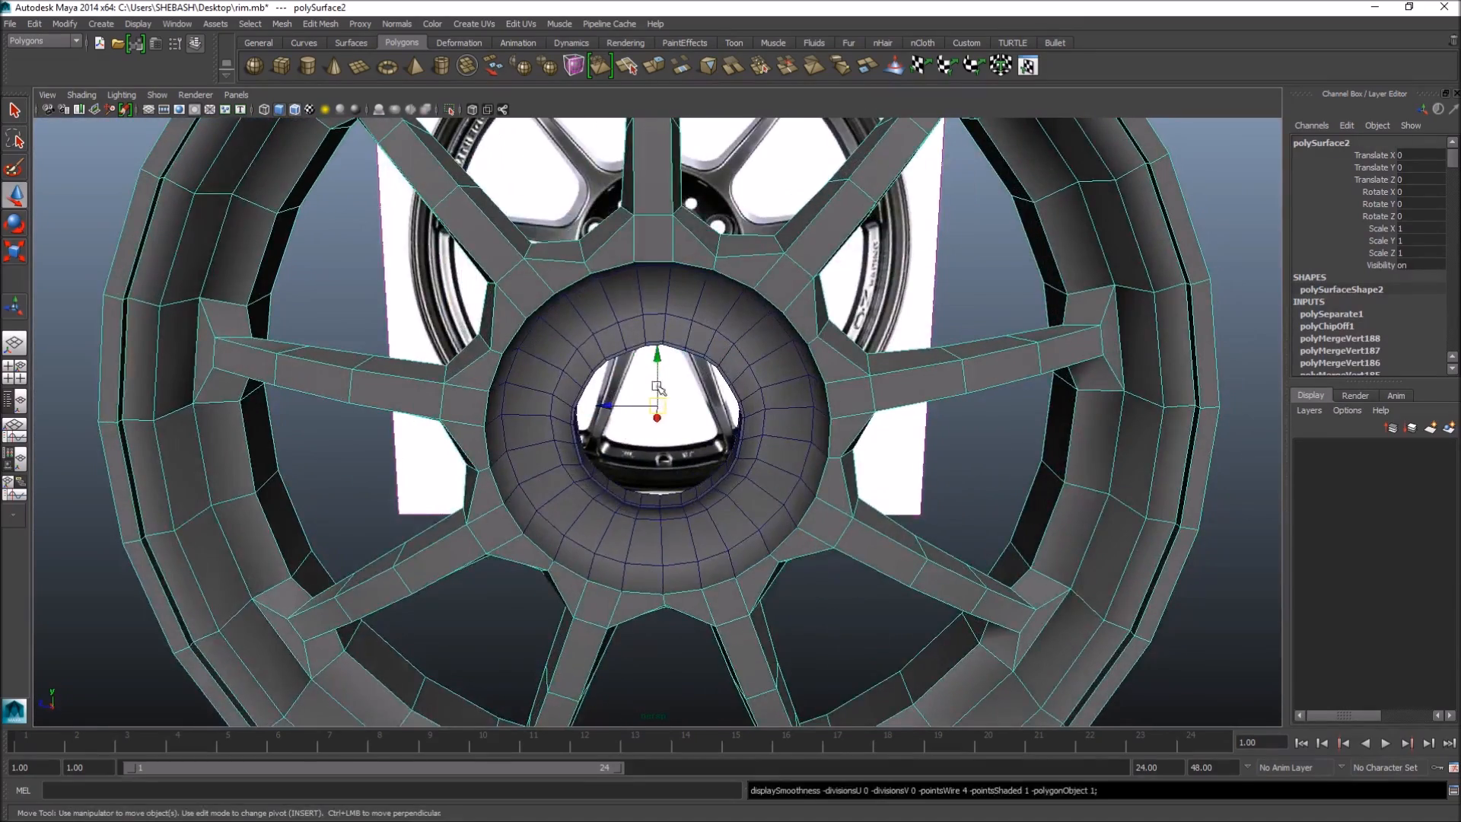
left_click(662, 320)
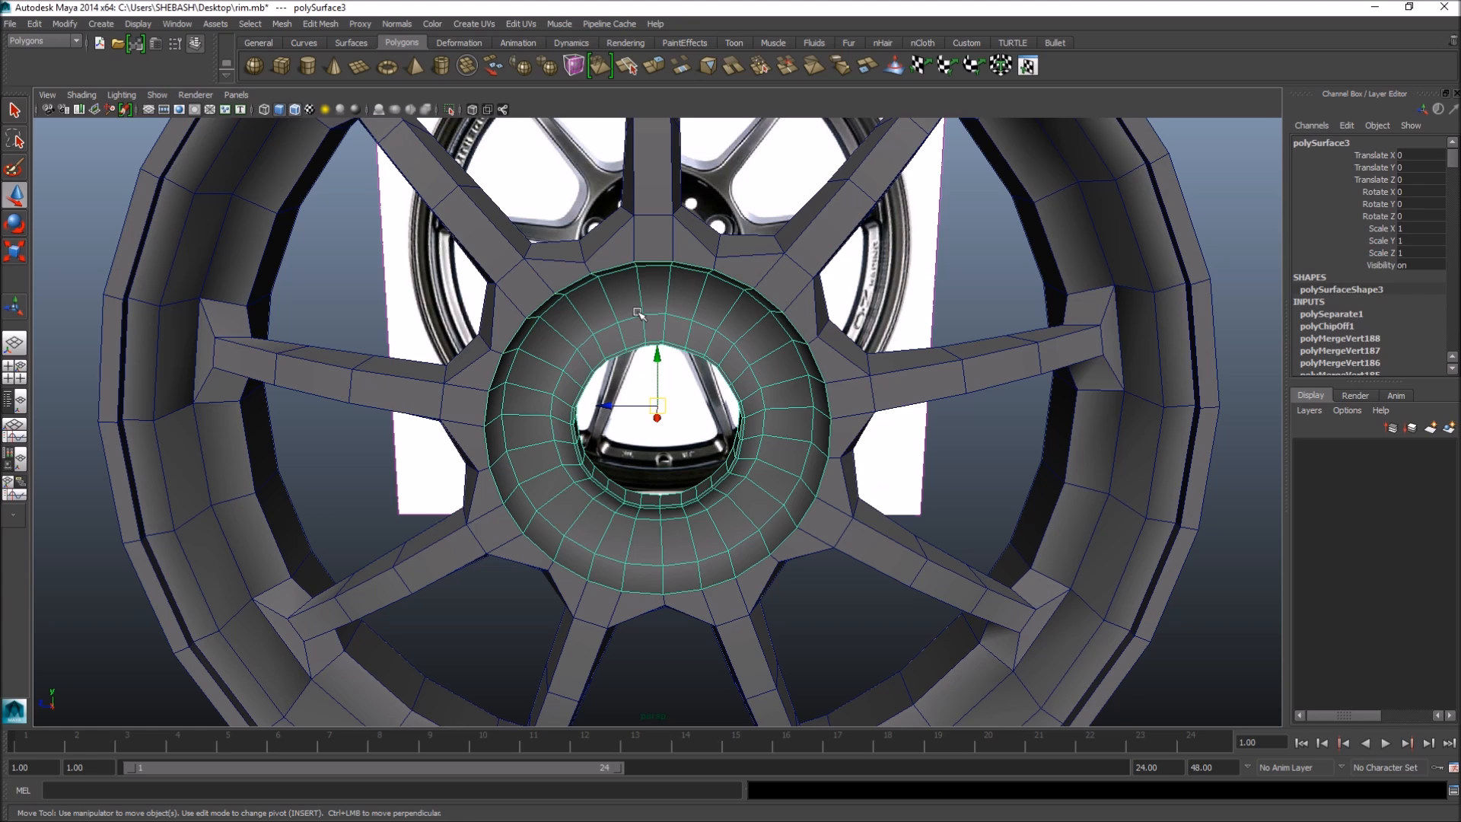
- Switch to the full-size side view of the hub over the wheel reference, close on the uppermost bolt hole
key("space")
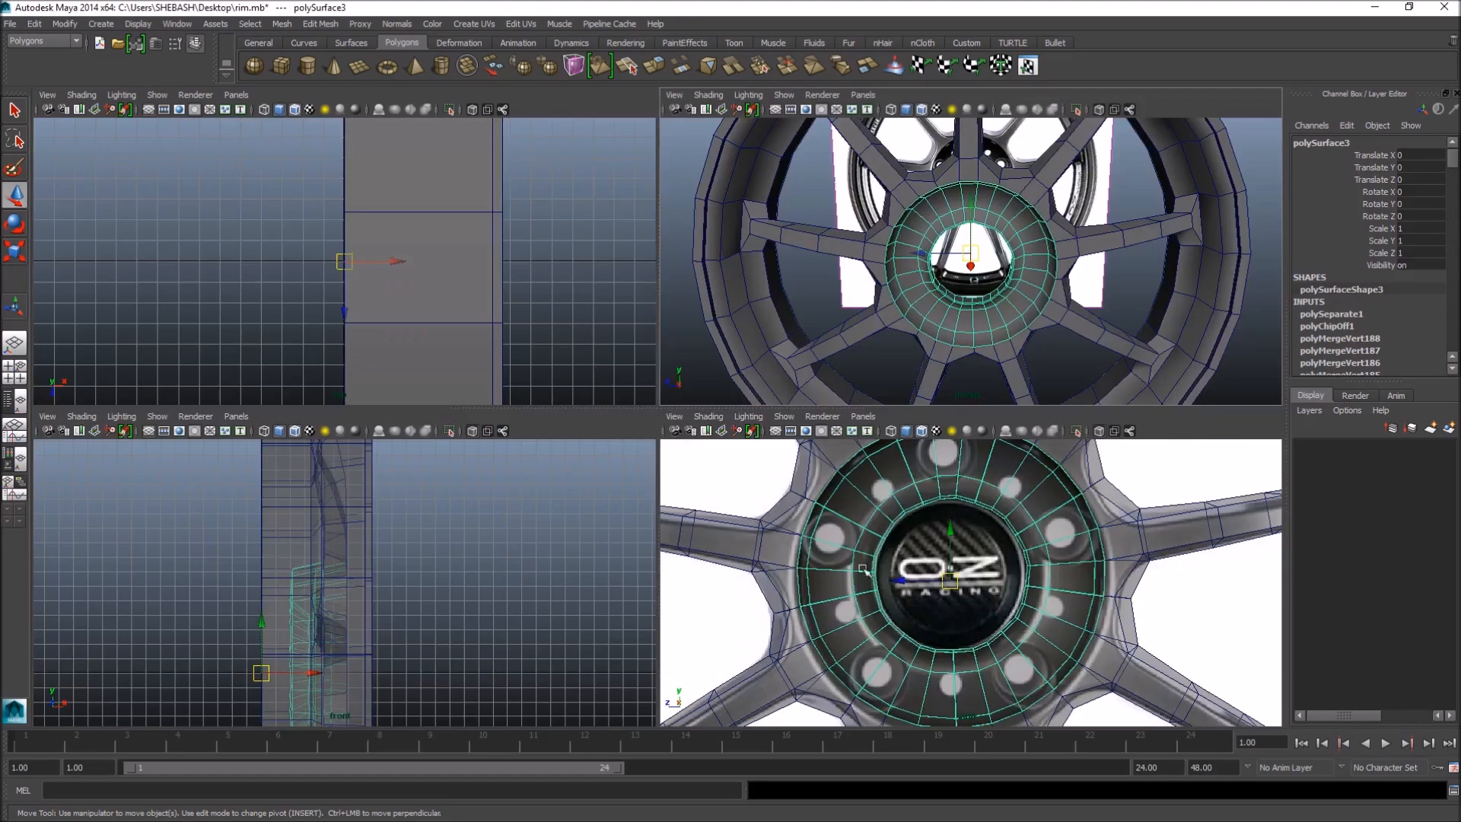
key("space")
scroll(864, 456, "up", 8)
scroll(865, 408, "up", 3)
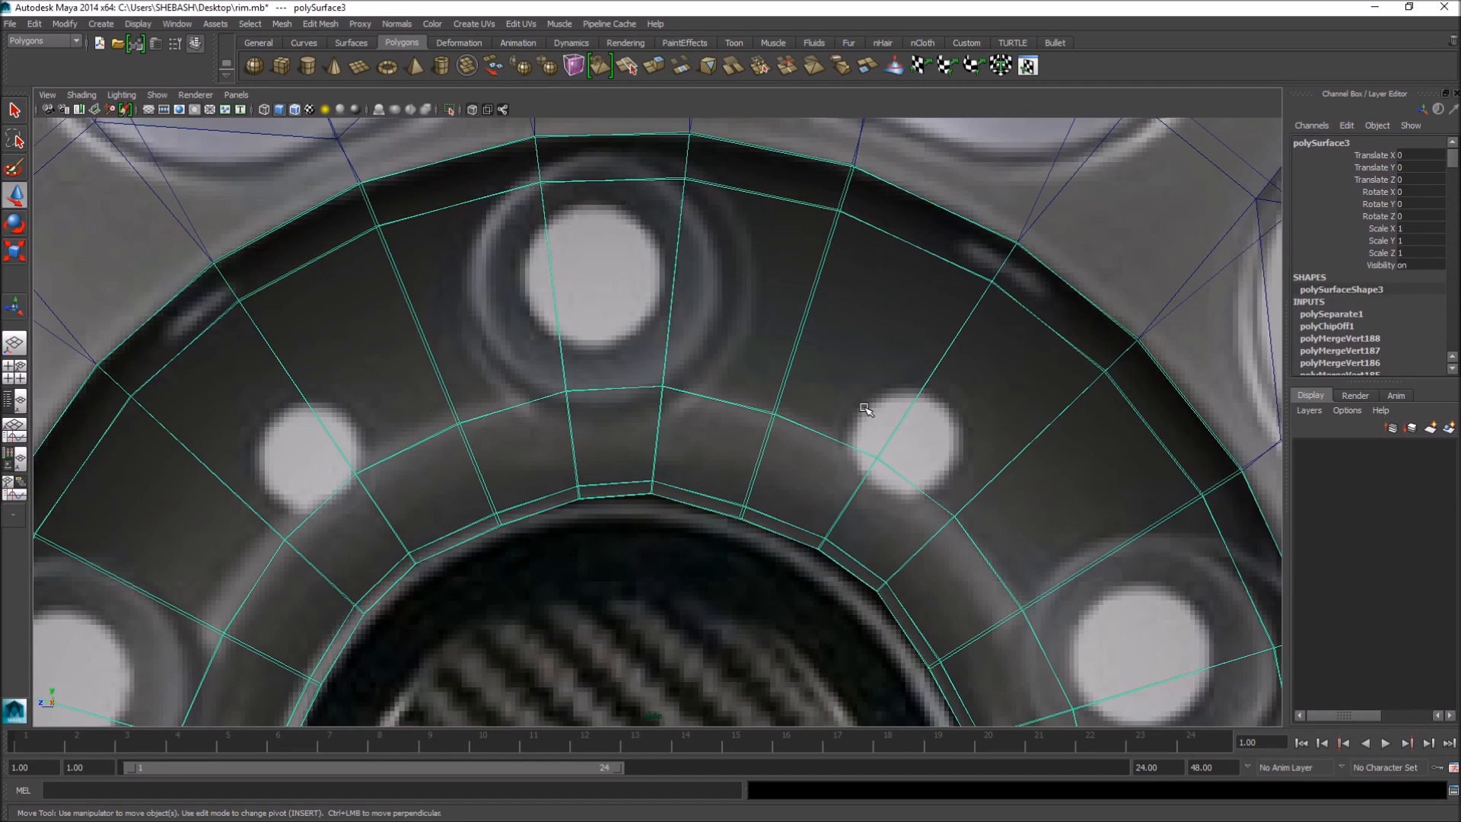
right_click_drag(619, 245, 605, 255)
left_click(633, 198)
middle_click_drag(633, 198, 630, 242, "alt")
left_click(630, 242)
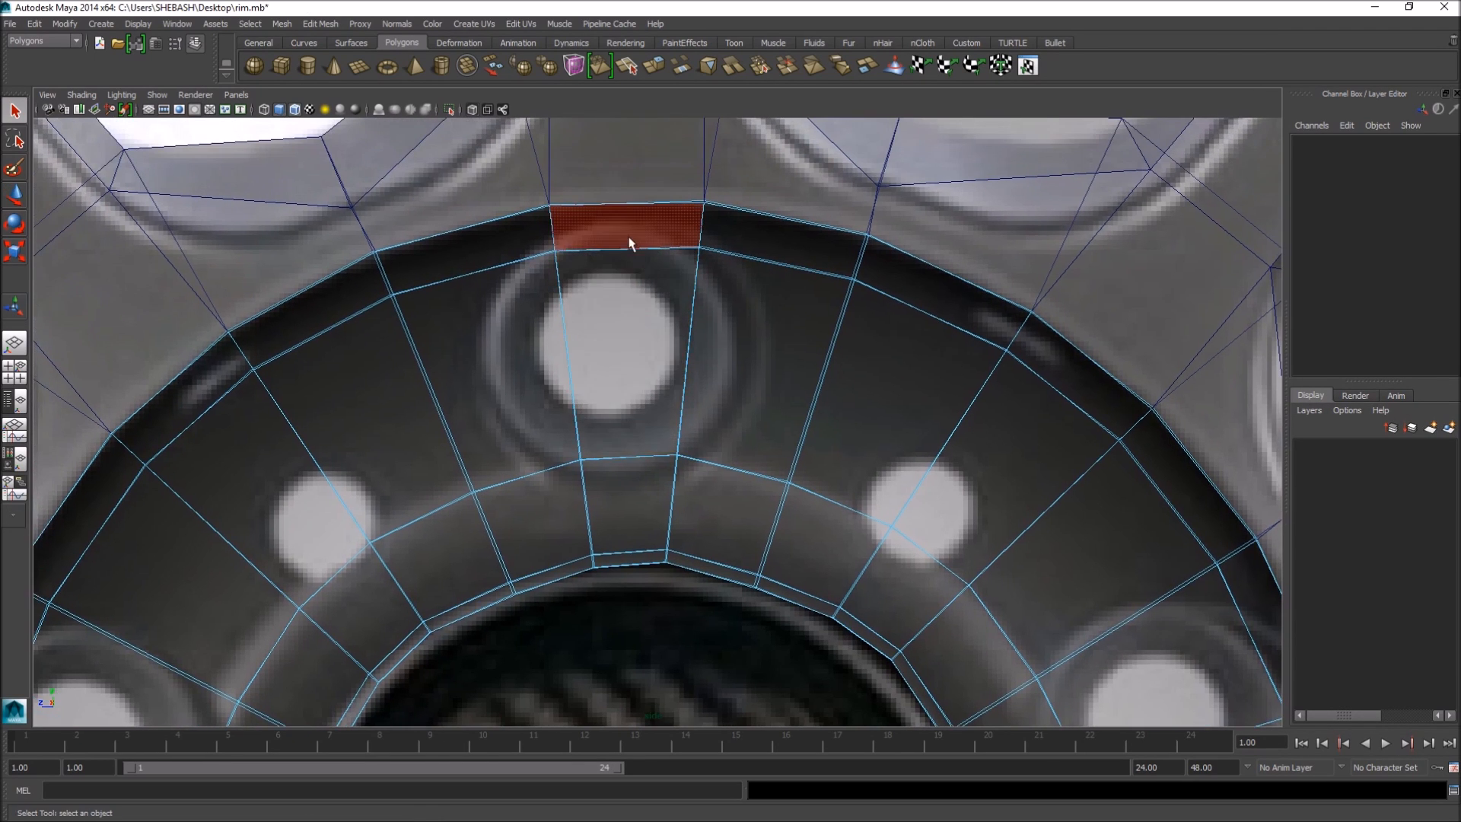
left_click(625, 236)
middle_click_drag(848, 349, 944, 448, "alt")
right_click_drag(944, 447, 780, 204, "alt")
left_click(535, 222)
middle_click_drag(553, 234, 604, 408, "alt")
right_click_drag(603, 407, 767, 365, "alt")
right_click_drag(939, 375, 664, 371, "alt")
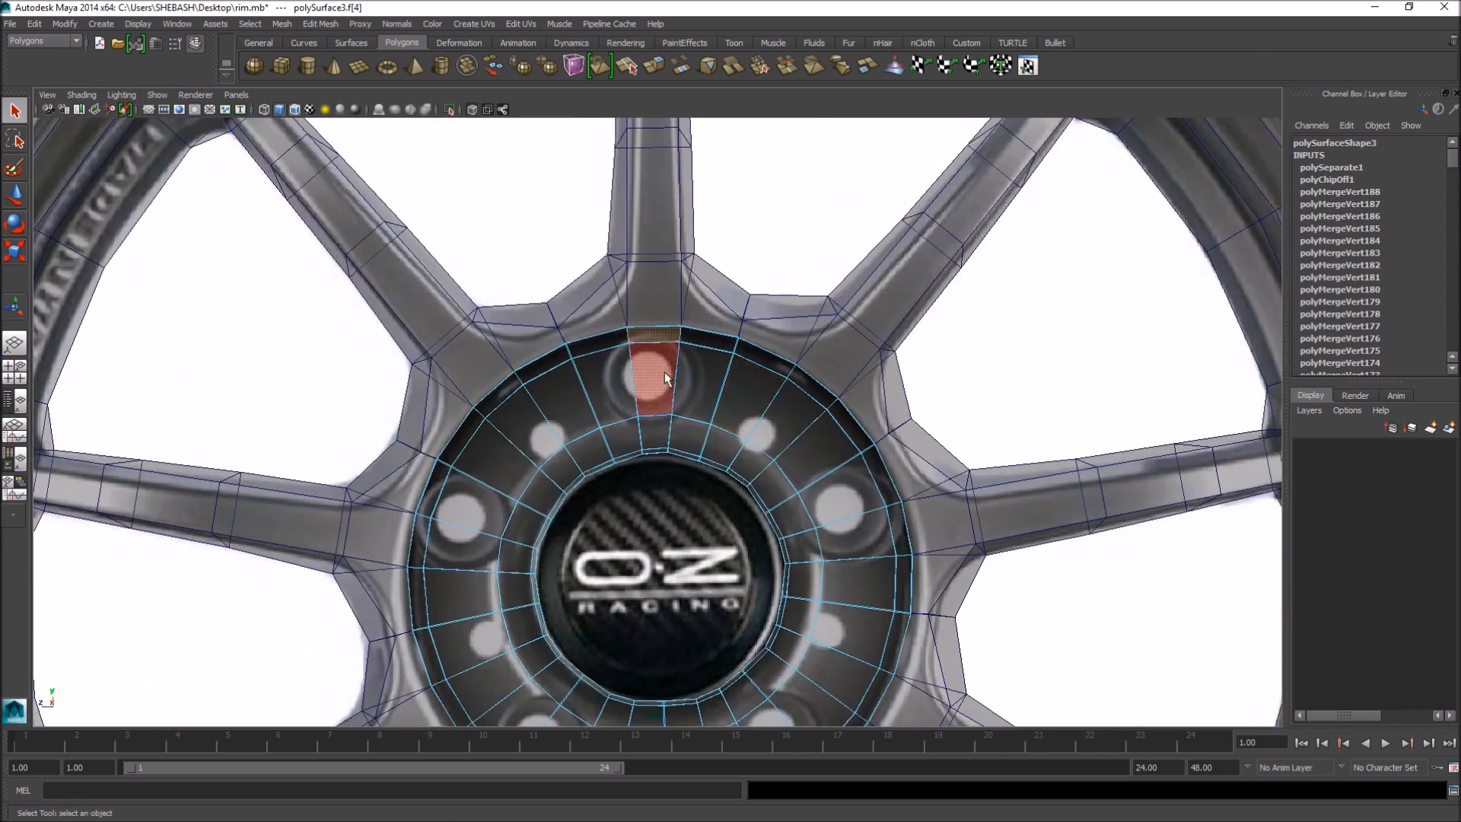
left_click(665, 371)
right_click(659, 376)
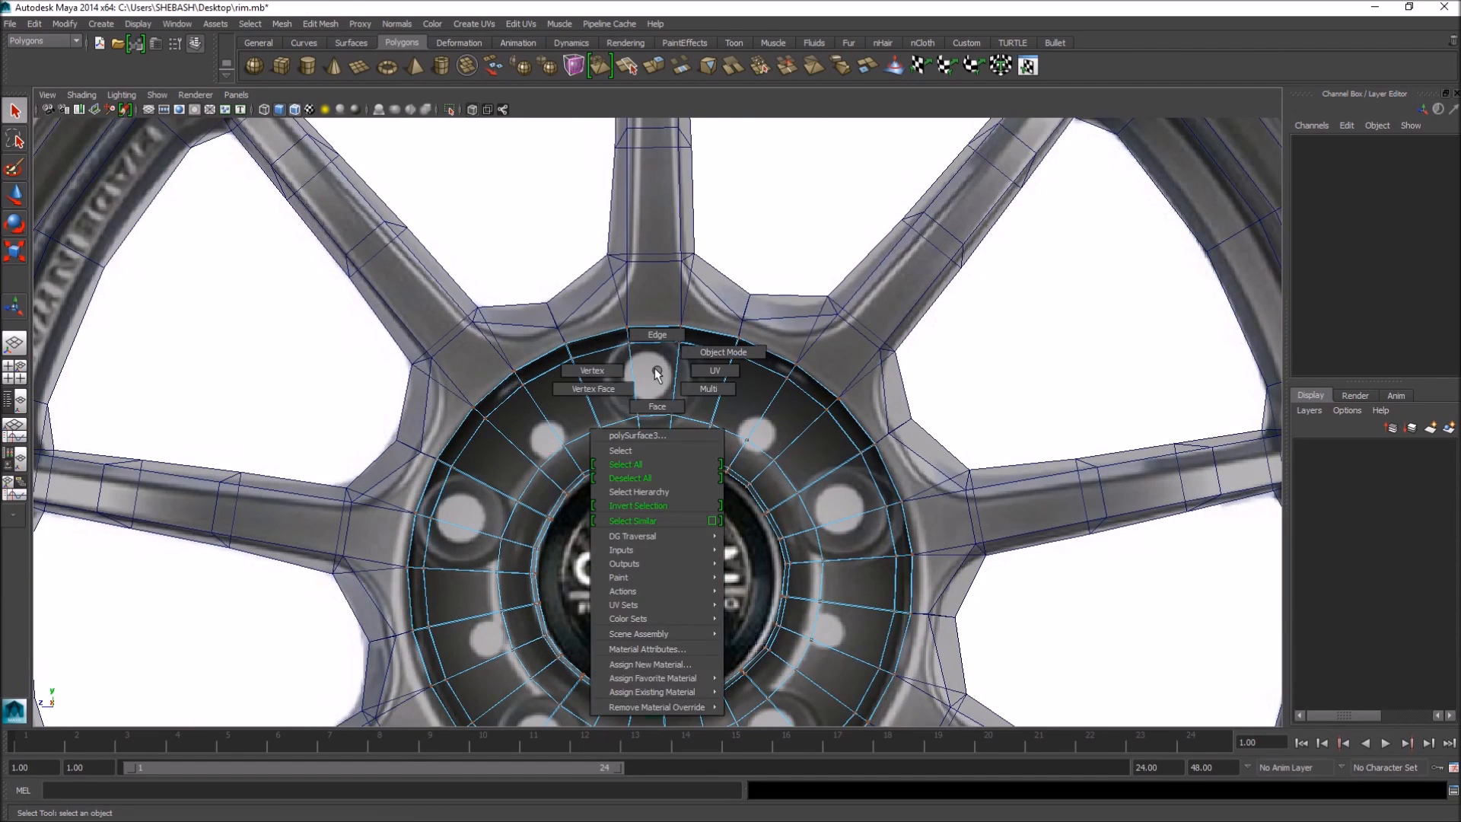
right_click(680, 376)
left_click(734, 353)
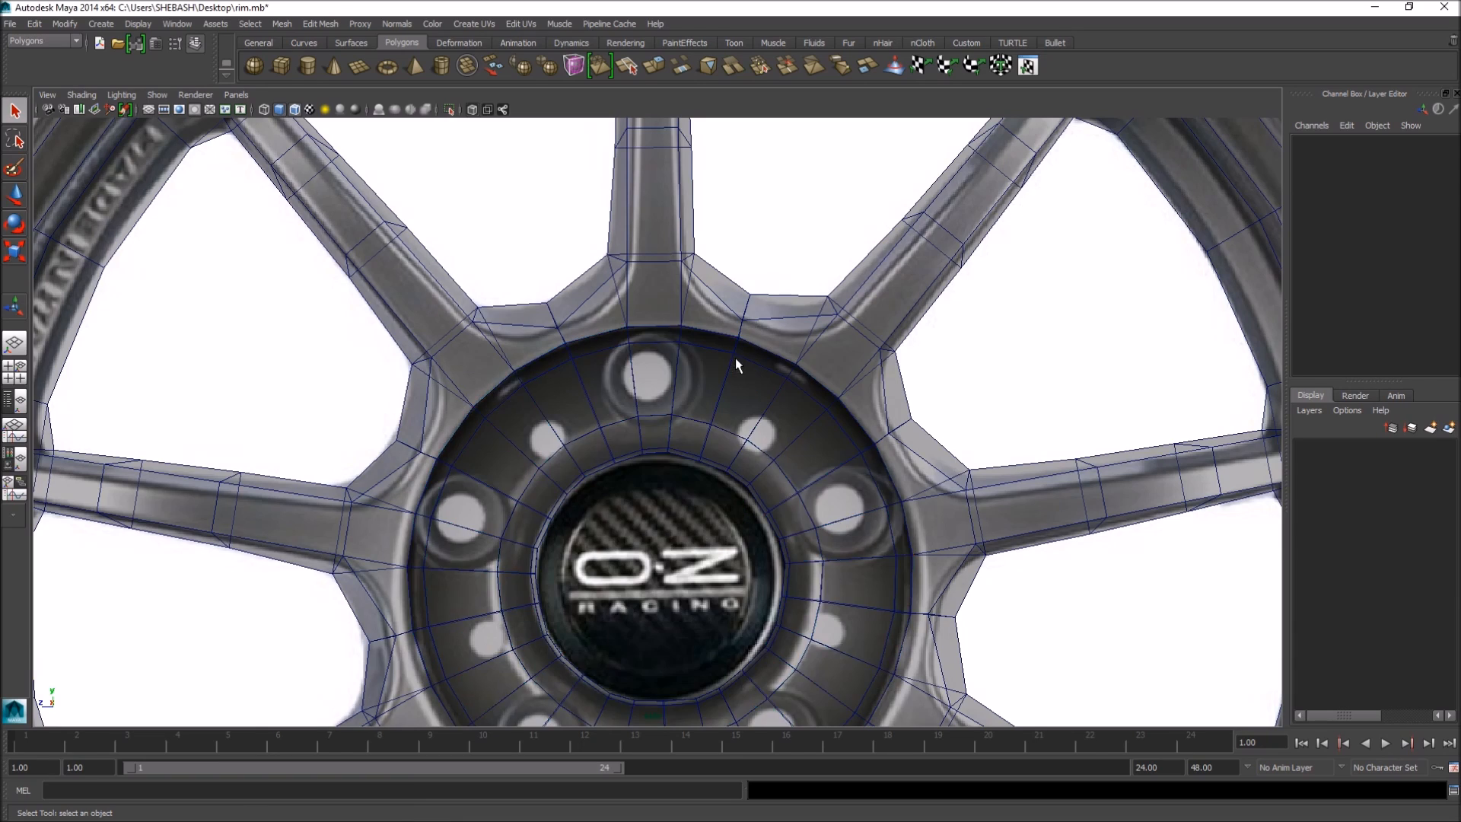
- Examine how the hub's face divisions line up with the bolt holes and recesses in the reference photo
key("f")
scroll(700, 392, "up", 5)
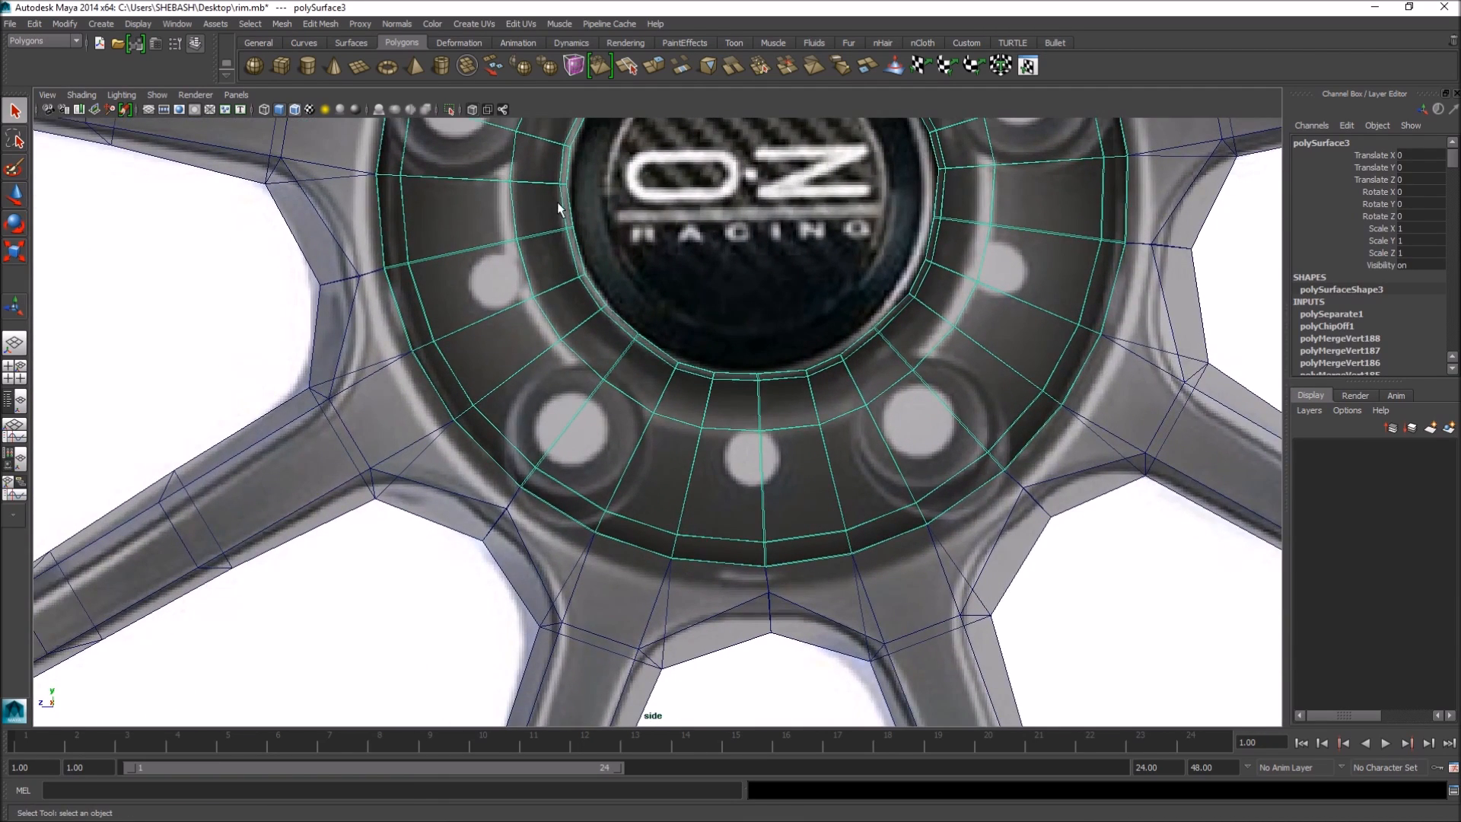
scroll(662, 378, "down", 2)
middle_click_drag(662, 378, 619, 404, "alt")
scroll(590, 448, "up", 2)
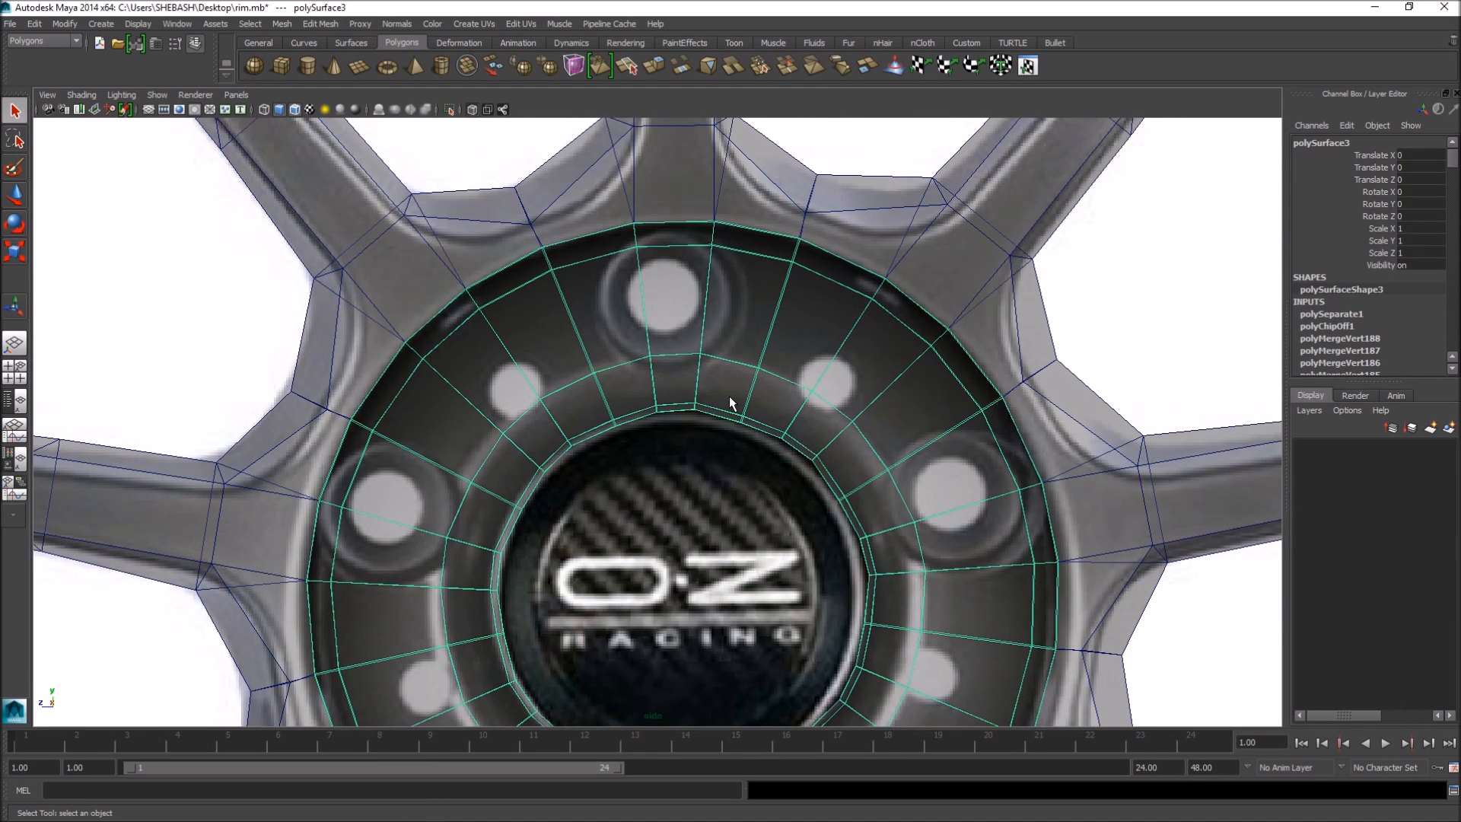
scroll(742, 384, "down", 2)
middle_click_drag(798, 316, 456, 365, "alt")
scroll(708, 300, "up", 5)
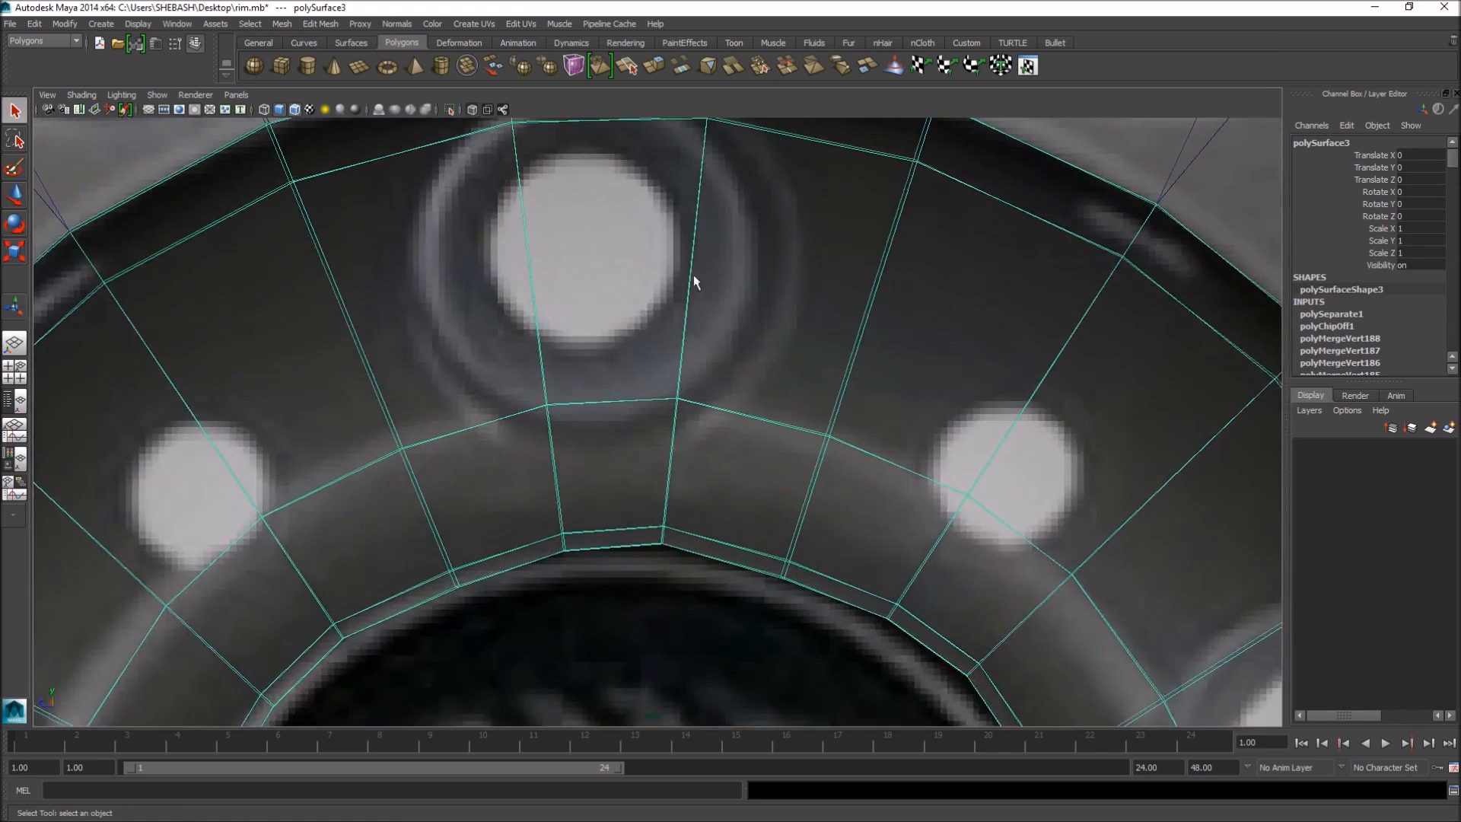
scroll(723, 335, "down", 3)
scroll(815, 380, "up", 3)
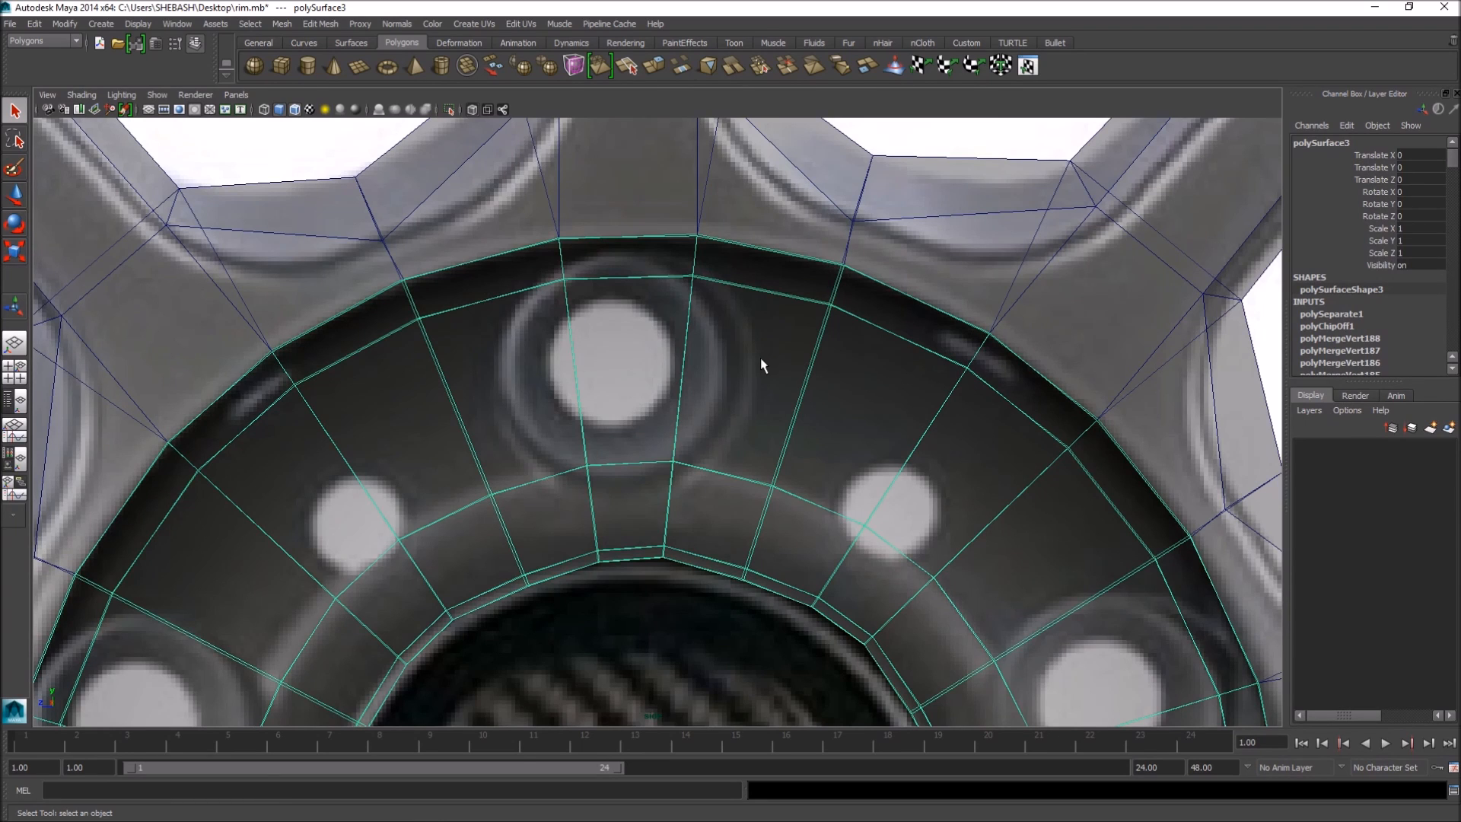
right_click(634, 322)
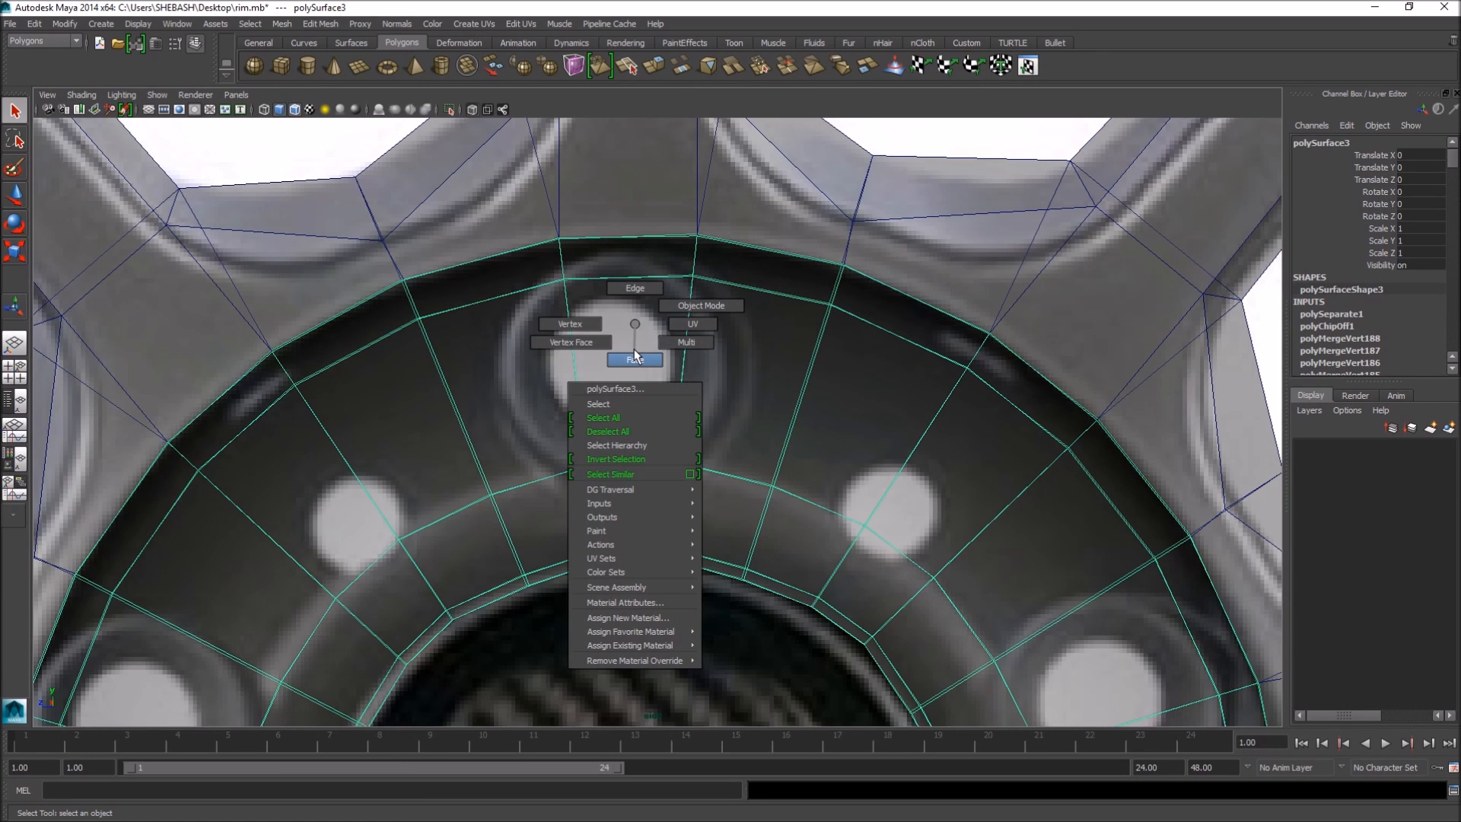
left_click(694, 320)
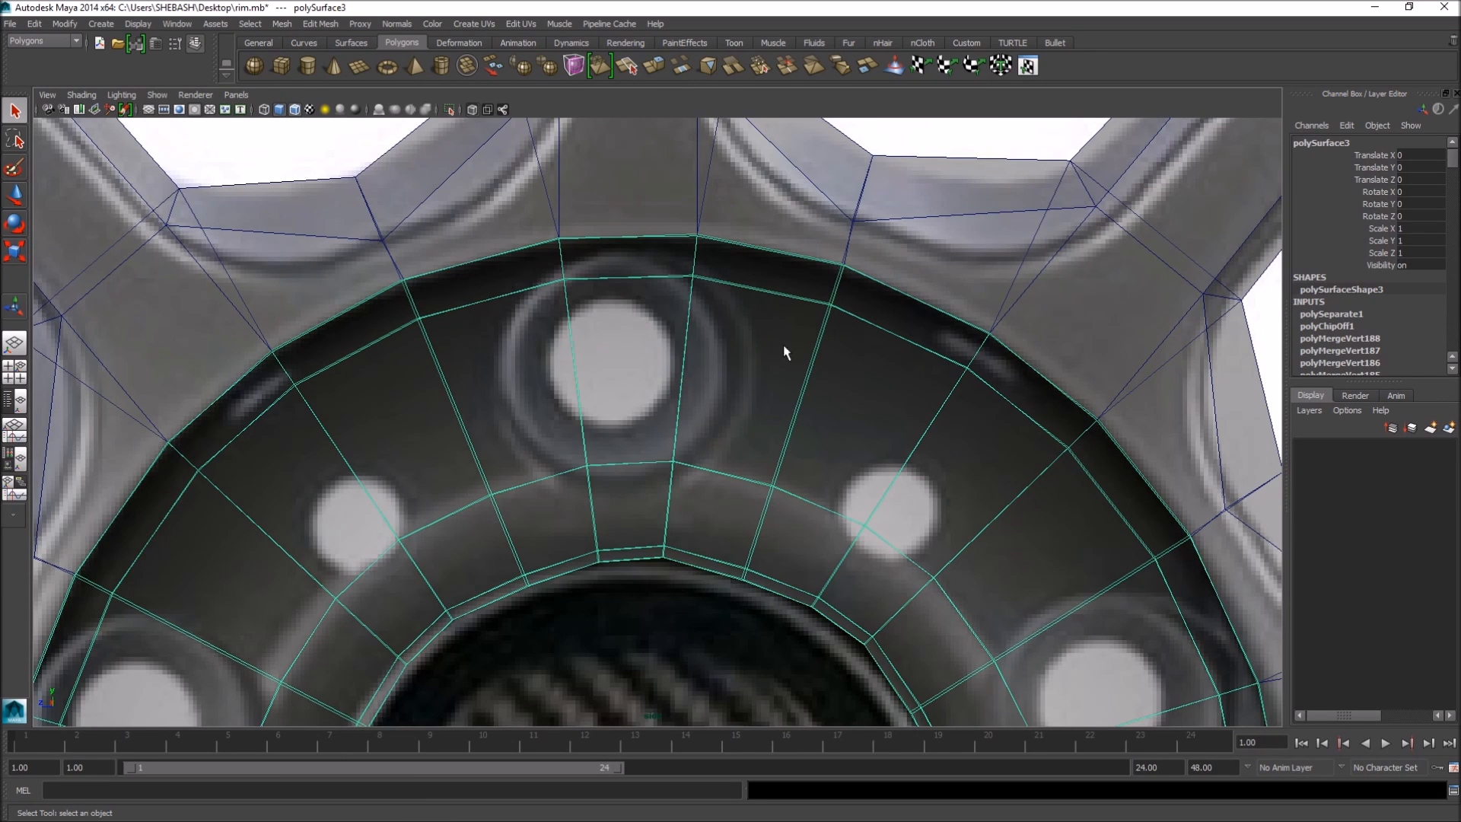
- Create a polygon cylinder of radius about 1.39 and height about 0.64 and centre it over the uppermost bolt hole's recess
left_click(307, 66)
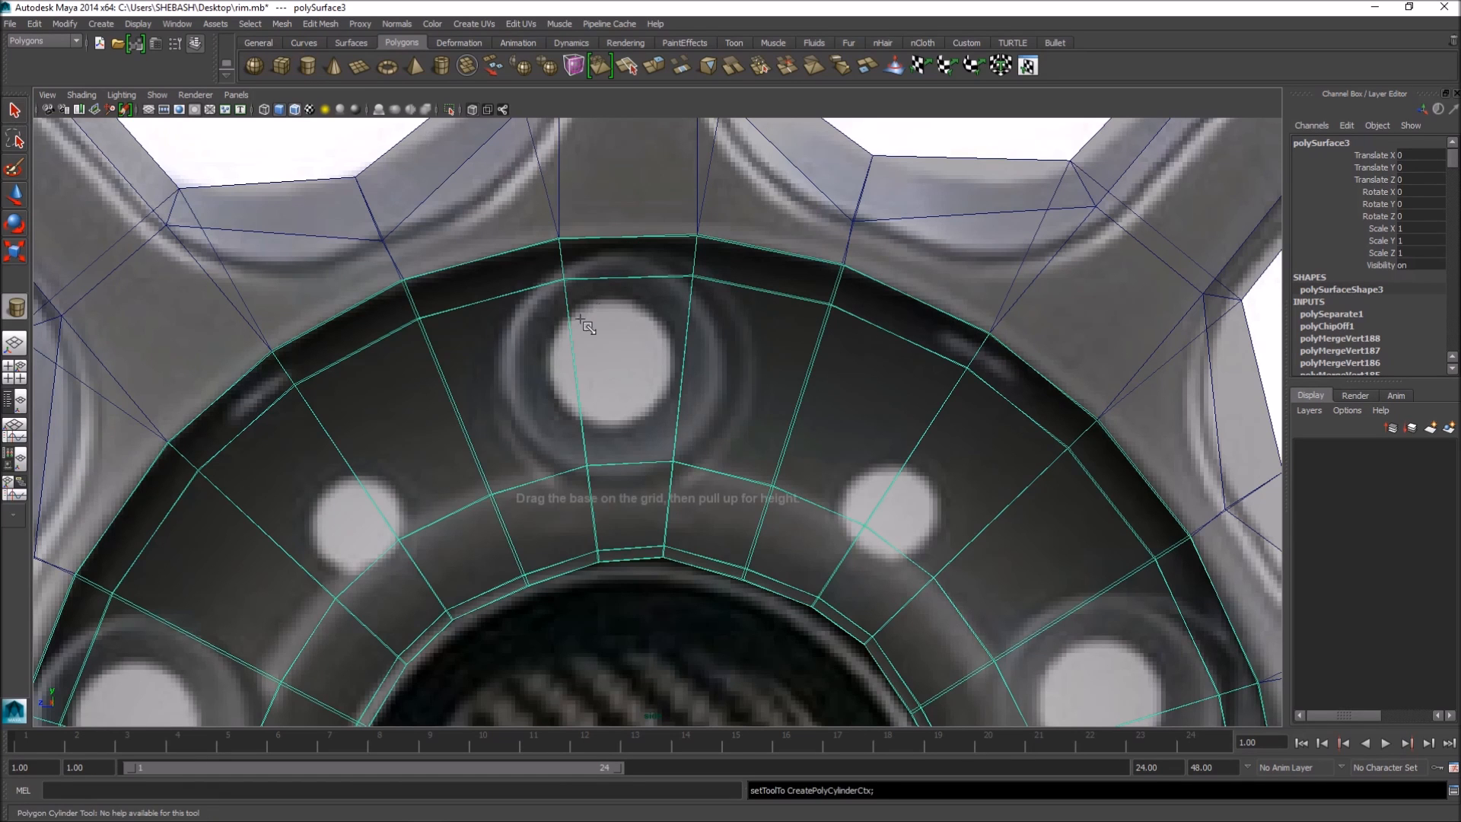
left_click(601, 360)
left_click_drag(601, 360, 591, 310)
left_click_drag(615, 364, 619, 370)
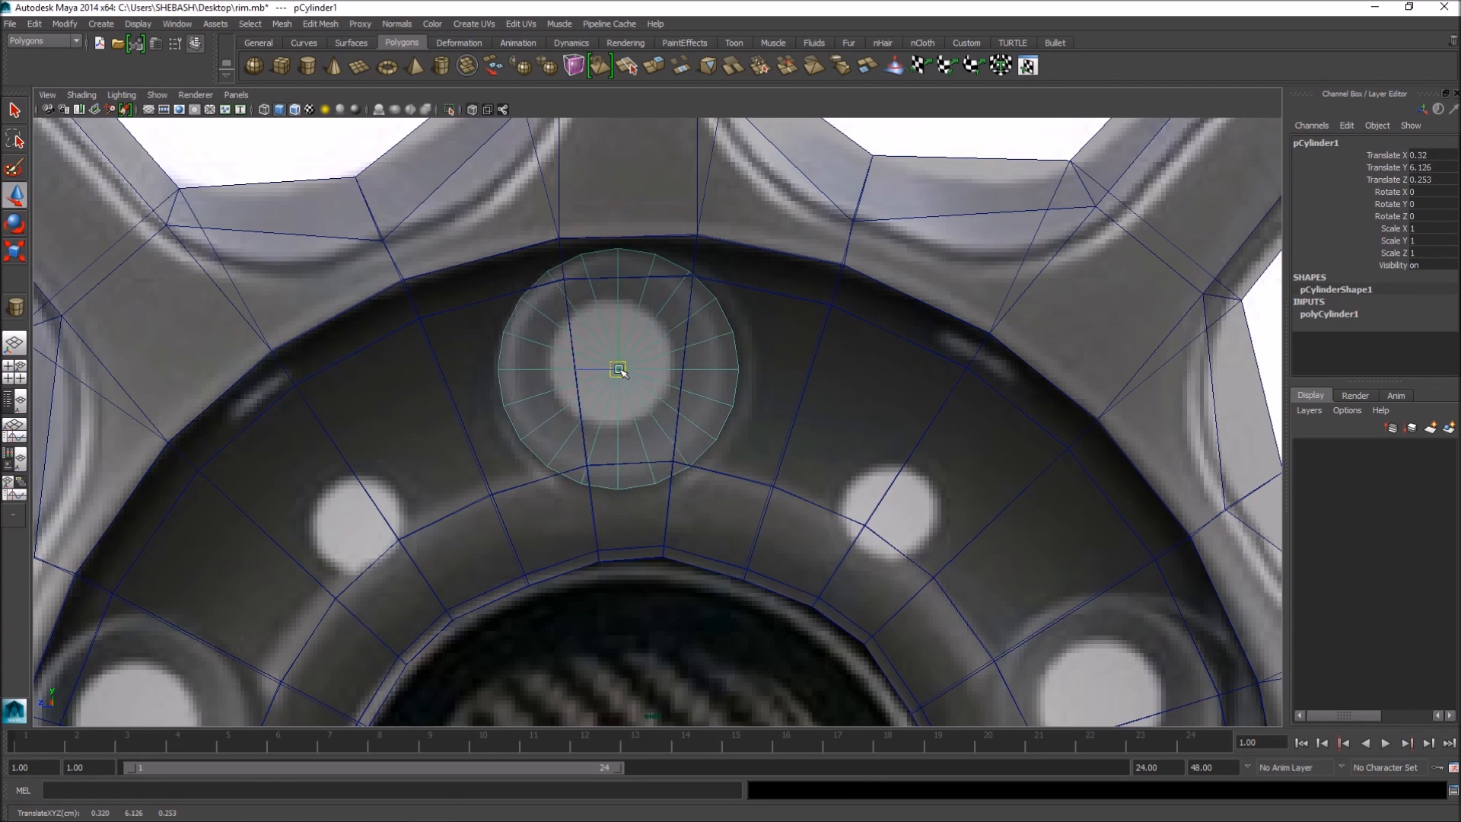
key("q")
- Select the three-by-three block of hub faces surrounding the uppermost bolt hole, from the outer narrow ring to the inner ring
left_click(766, 349)
scroll(561, 336, "up", 4)
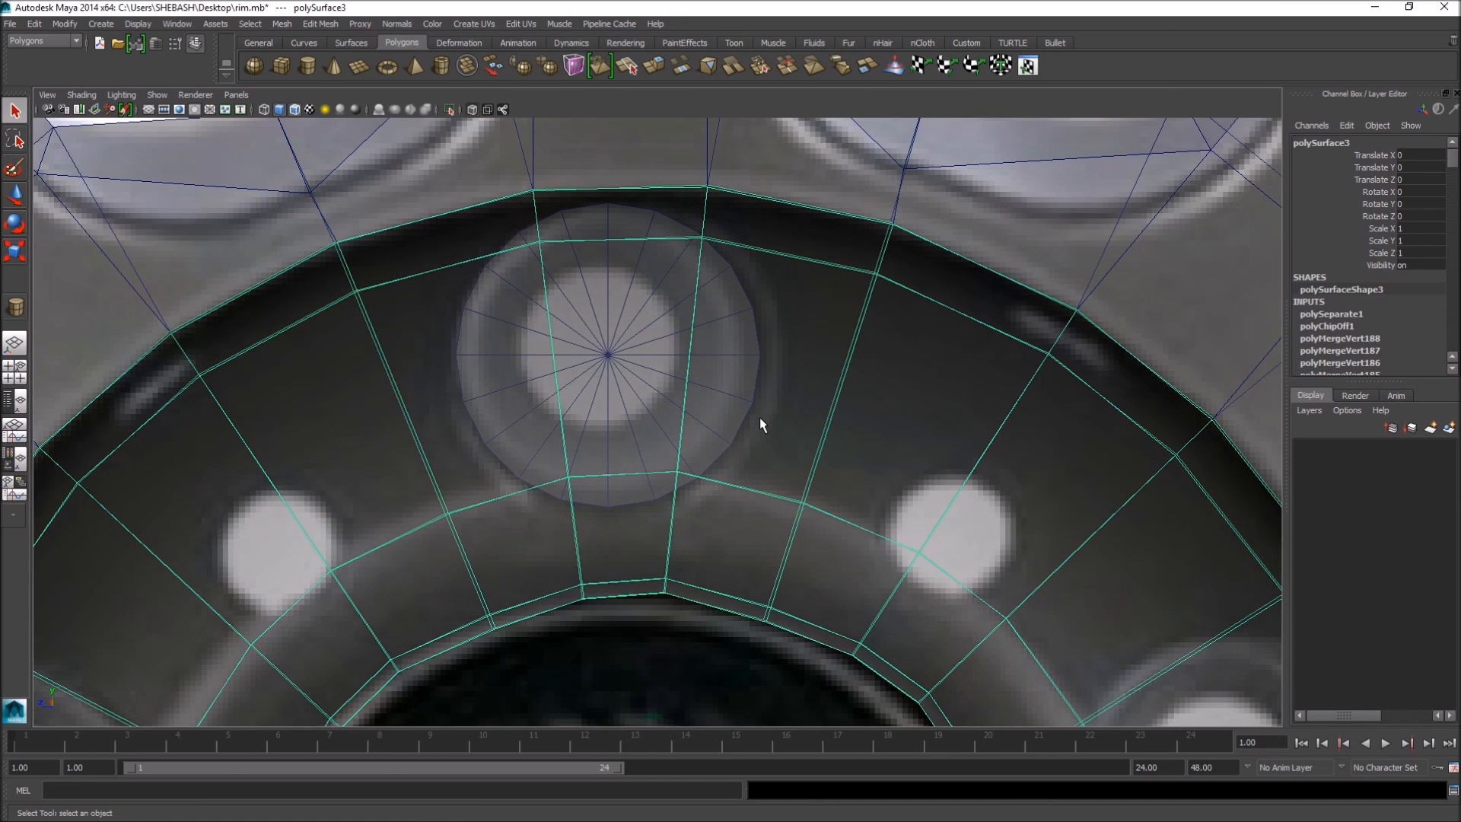
right_click_drag(827, 343, 834, 372)
left_click(822, 244)
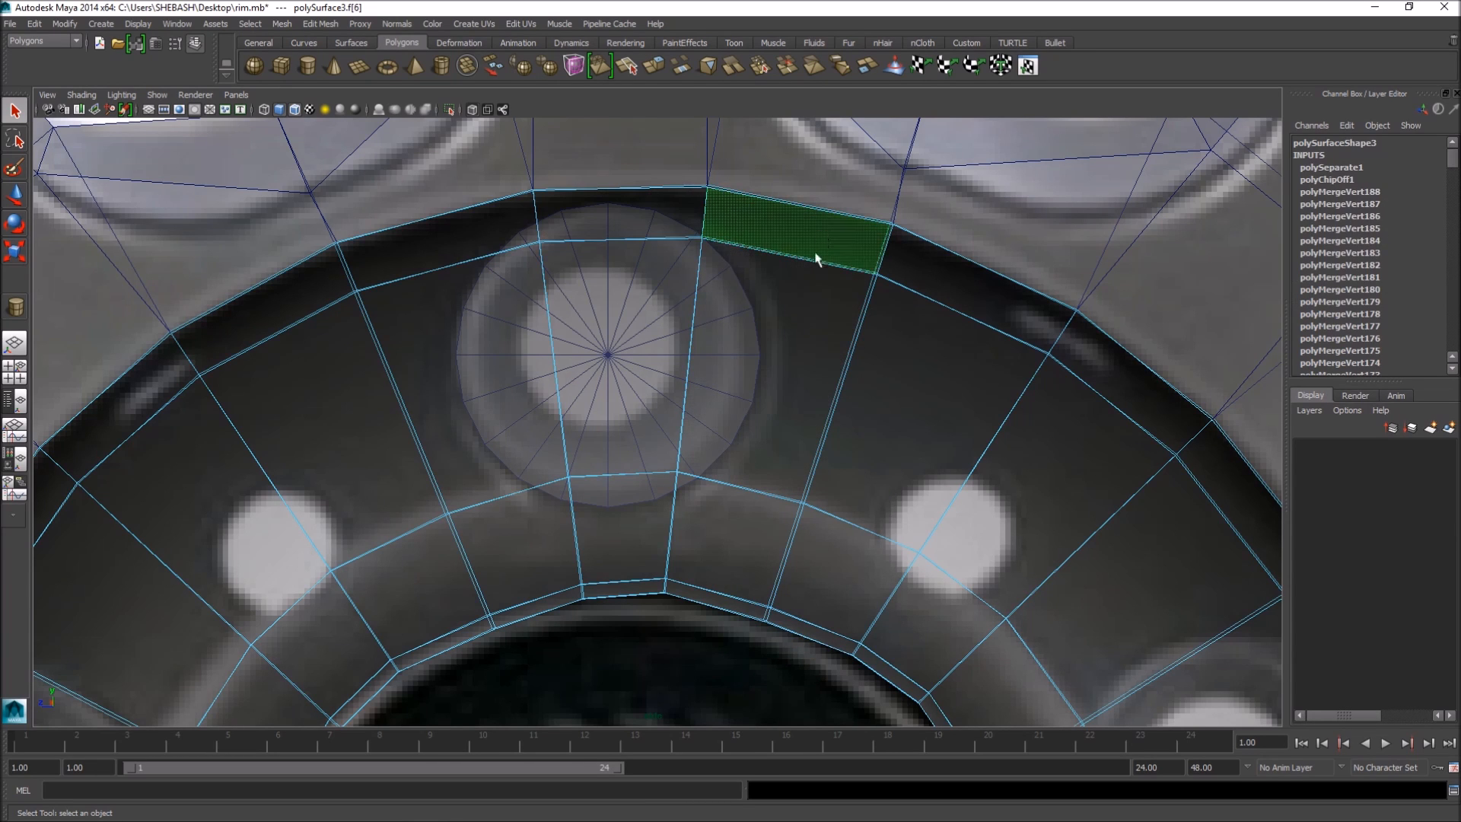
left_click(734, 464, "shift")
left_click(727, 525, "shift")
left_click(635, 506, "shift")
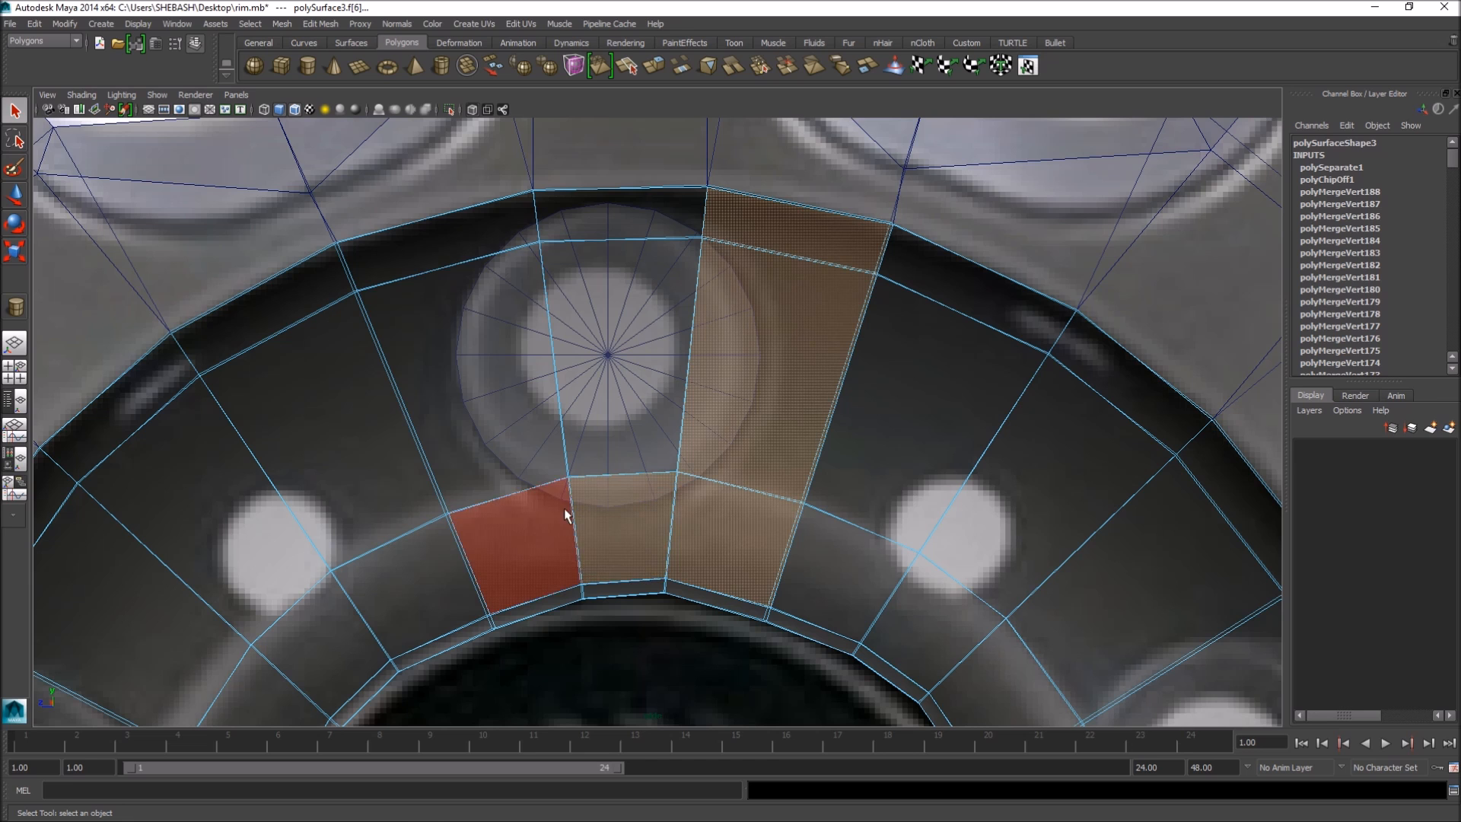
left_click(565, 515, "shift")
left_click(485, 363, "shift")
left_click(517, 228, "shift")
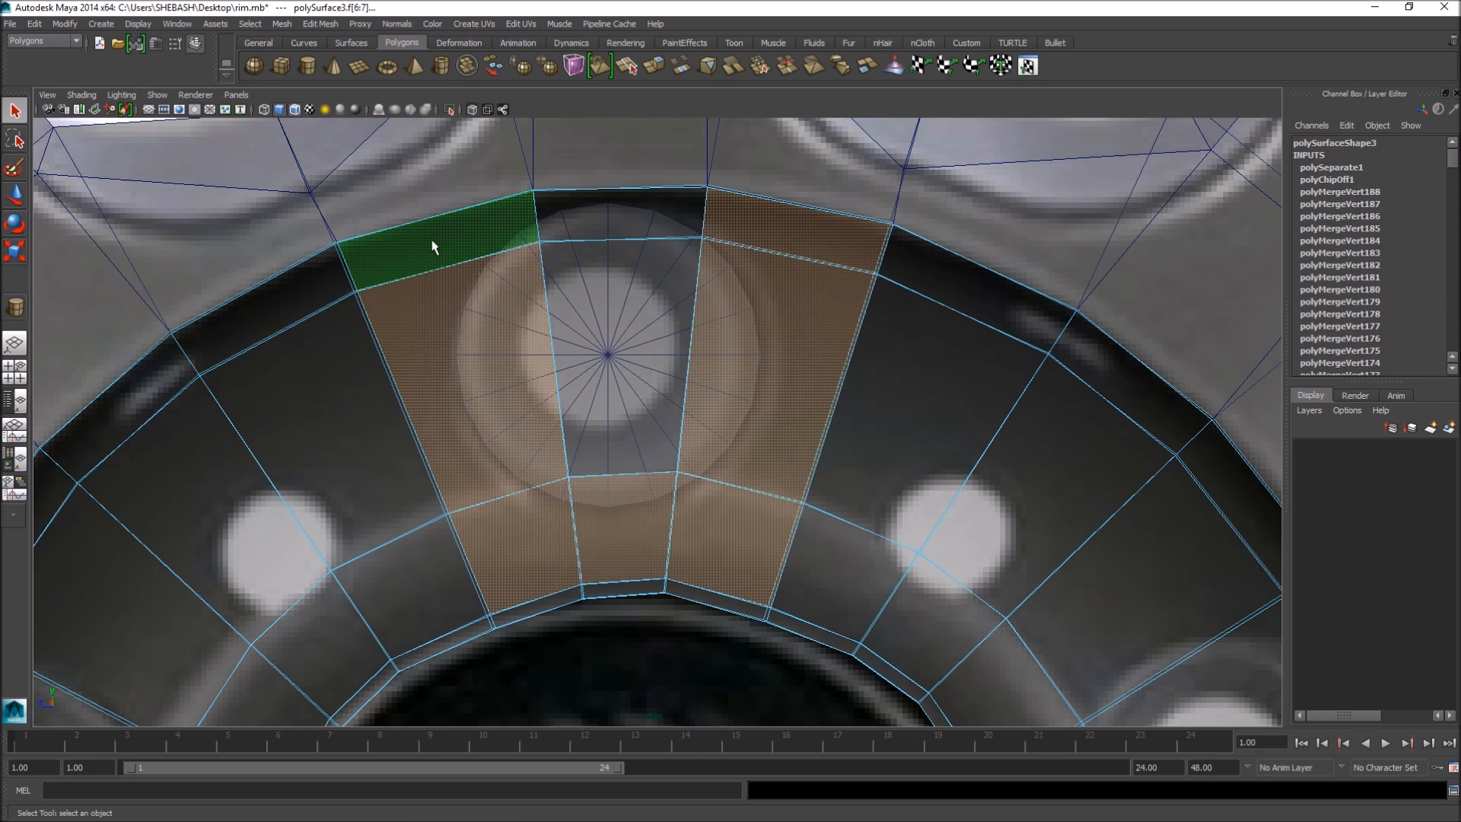
left_click(608, 223, "shift")
left_click(647, 358, "shift")
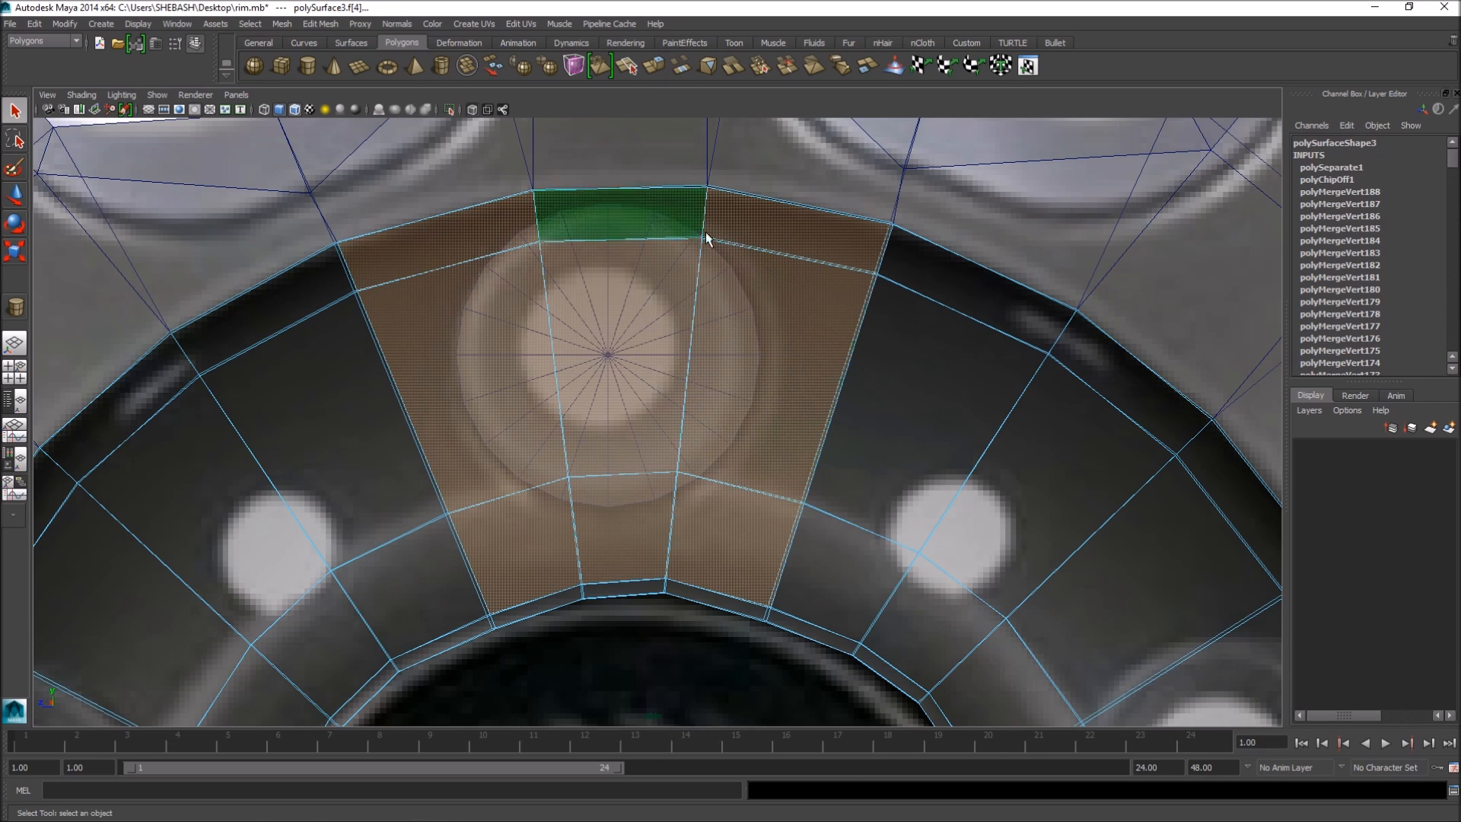
- Extrude the nine selected hub faces and shrink them inward to form an inset border
key("ctrl+e")
left_click_drag(616, 401, 580, 404)
key("q")
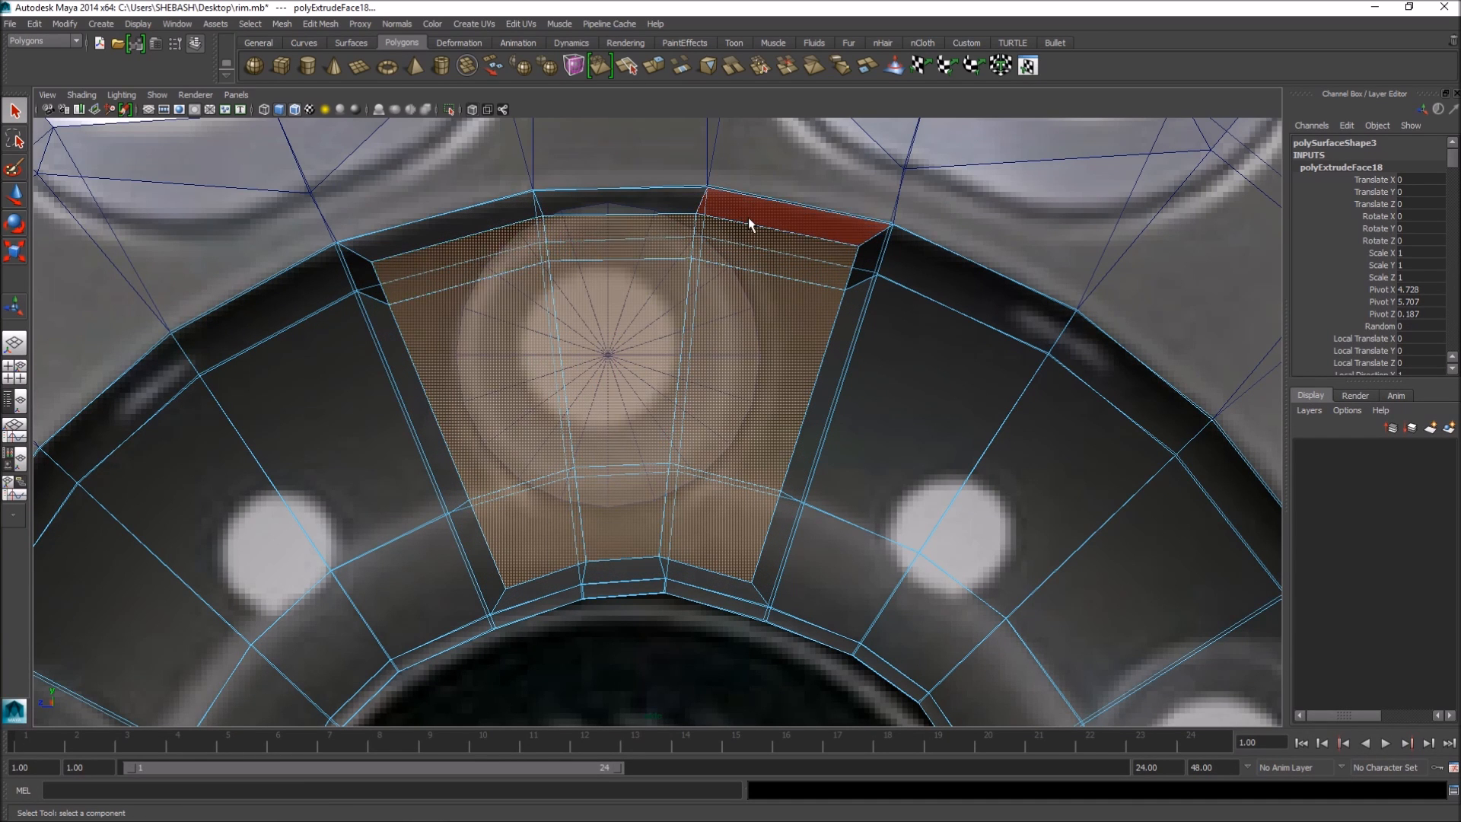
left_click(770, 484, "shift")
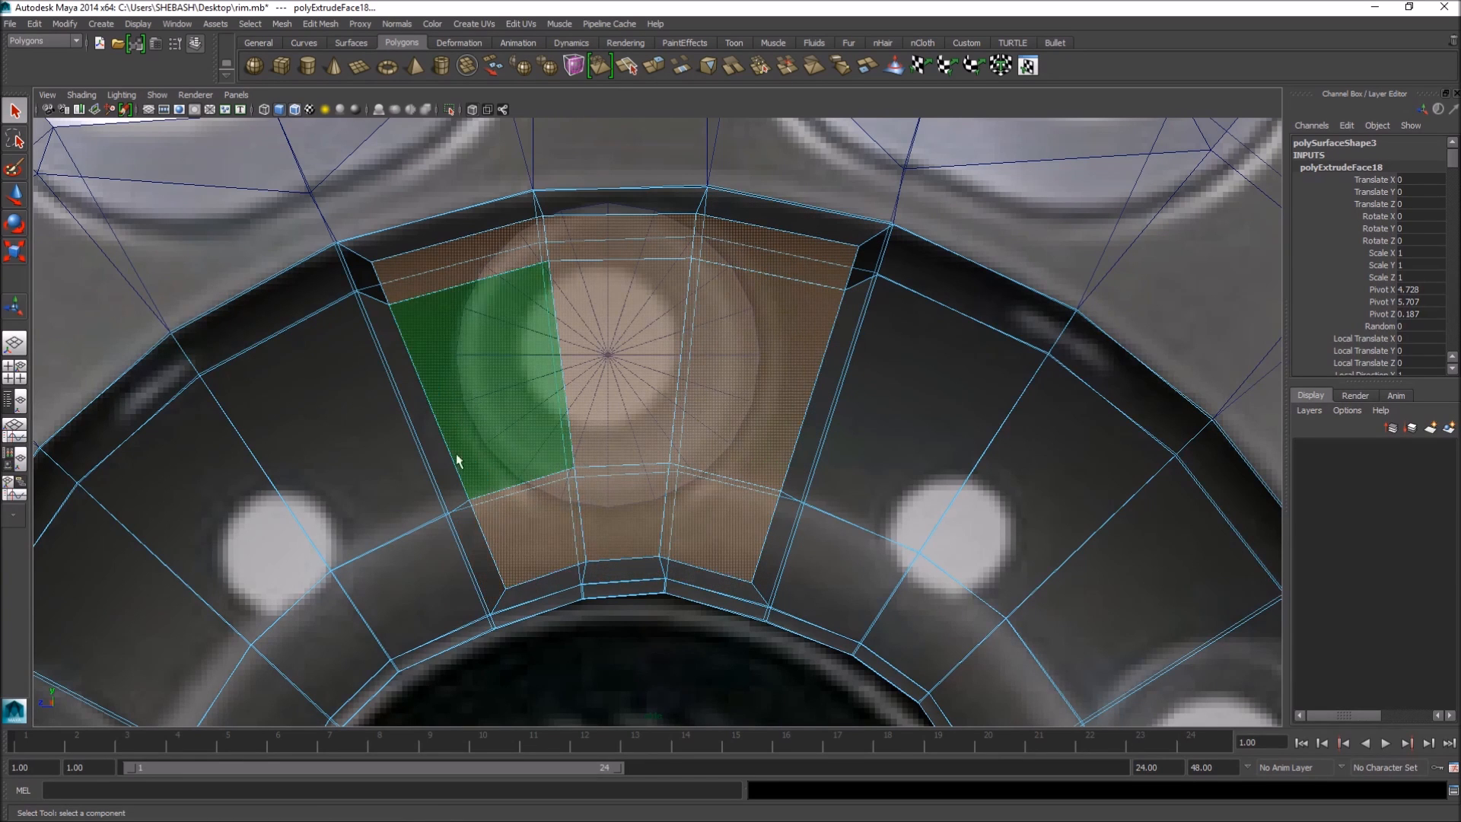
key("w")
key("q")
- Set the guide cylinder's axis subdivisions to 12
mouse_move(688, 325)
middle_mouse_down("alt")
mouse_move(700, 339)
mouse_move(687, 308)
middle_mouse_up("alt")
right_click_drag(645, 309, 719, 295)
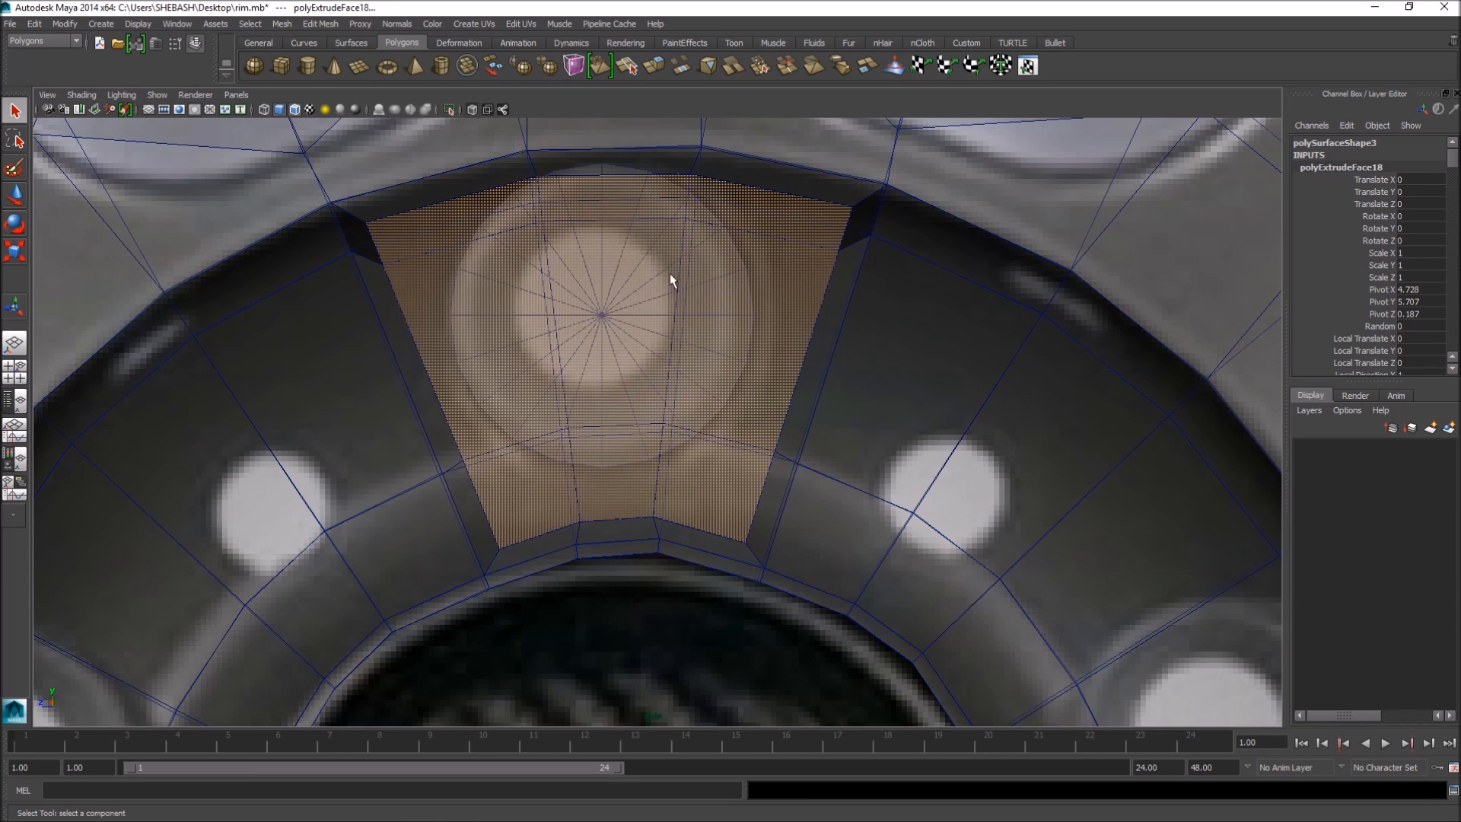
left_click(602, 174)
left_click(637, 254)
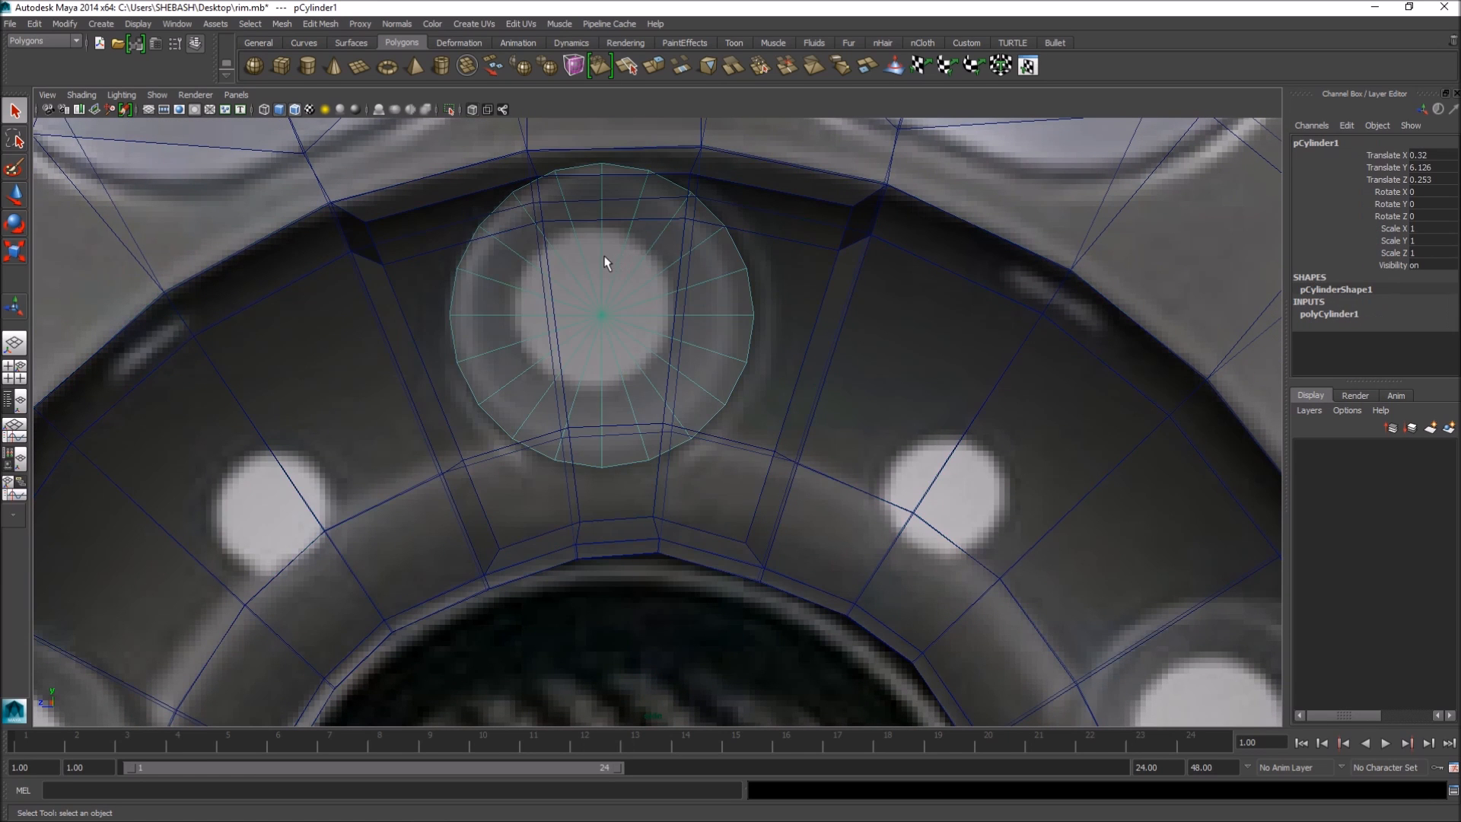
left_click(1347, 314)
double_click(1416, 350)
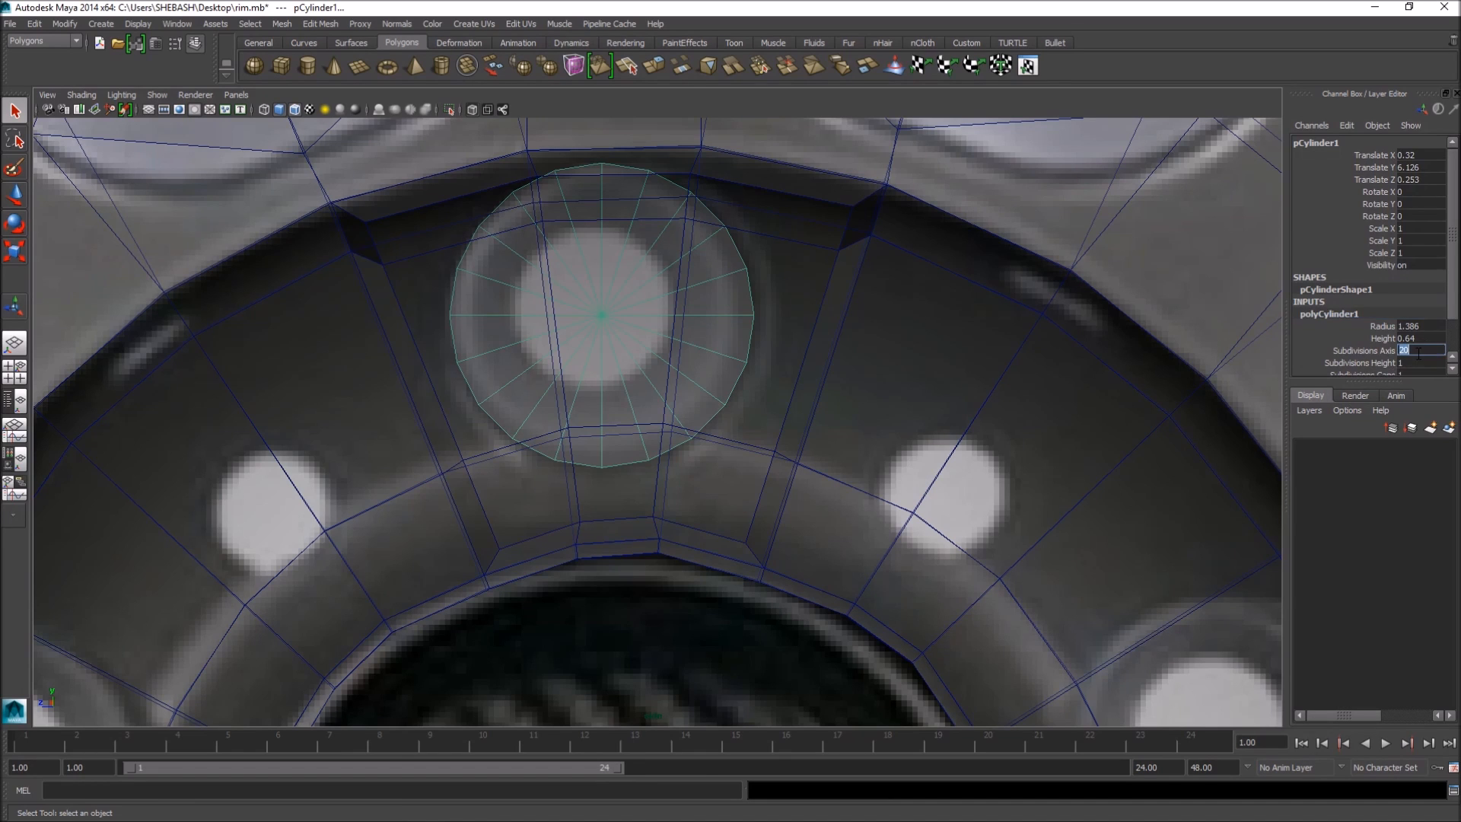
key("Return")
type("12")
key("Return")
- Move four vertices along the inset's lower-left side and bottom edge onto the corners of the 12-sided cylinder
left_click(761, 253)
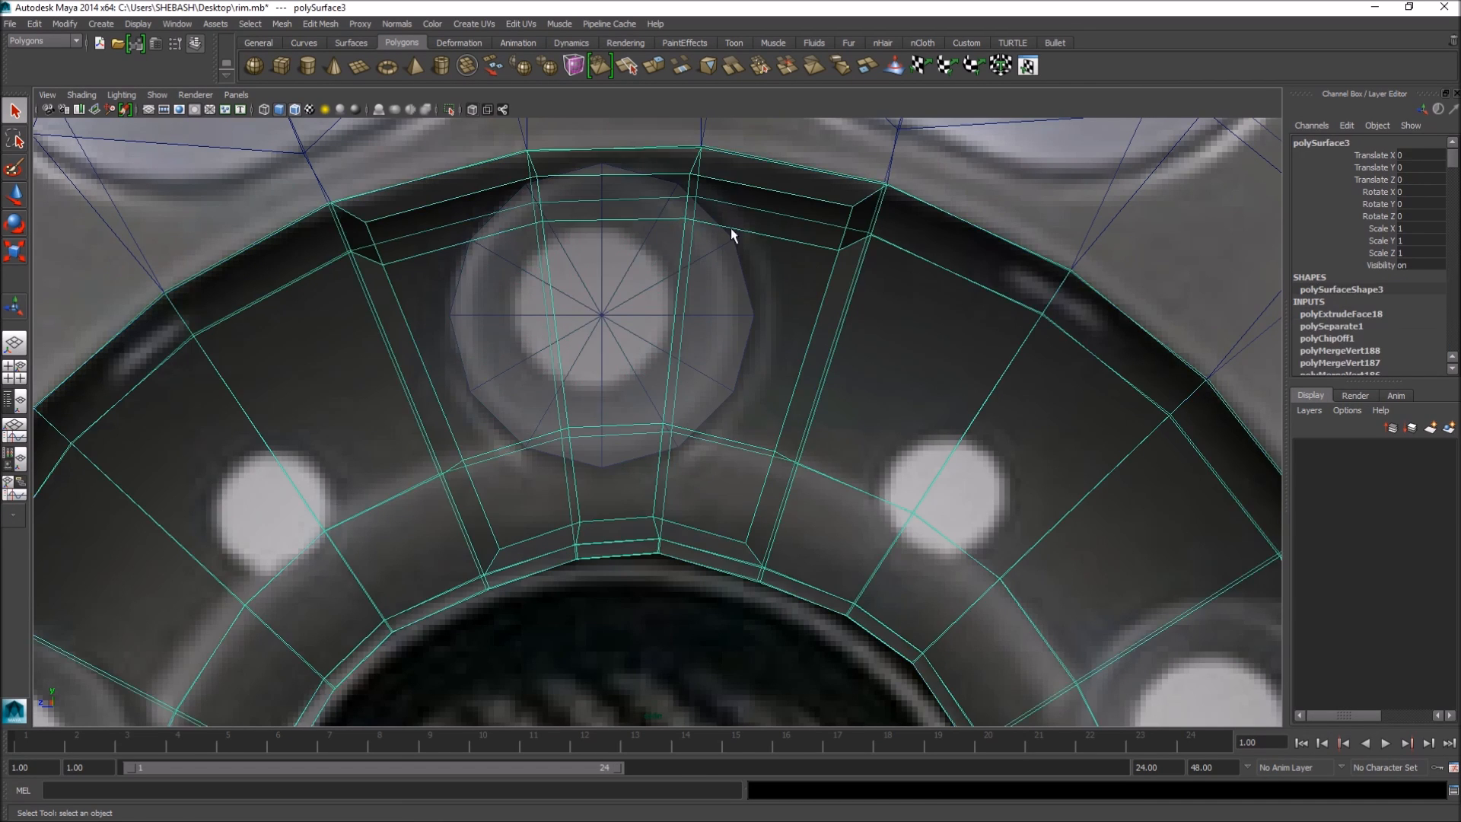
scroll(732, 271, "up", 5)
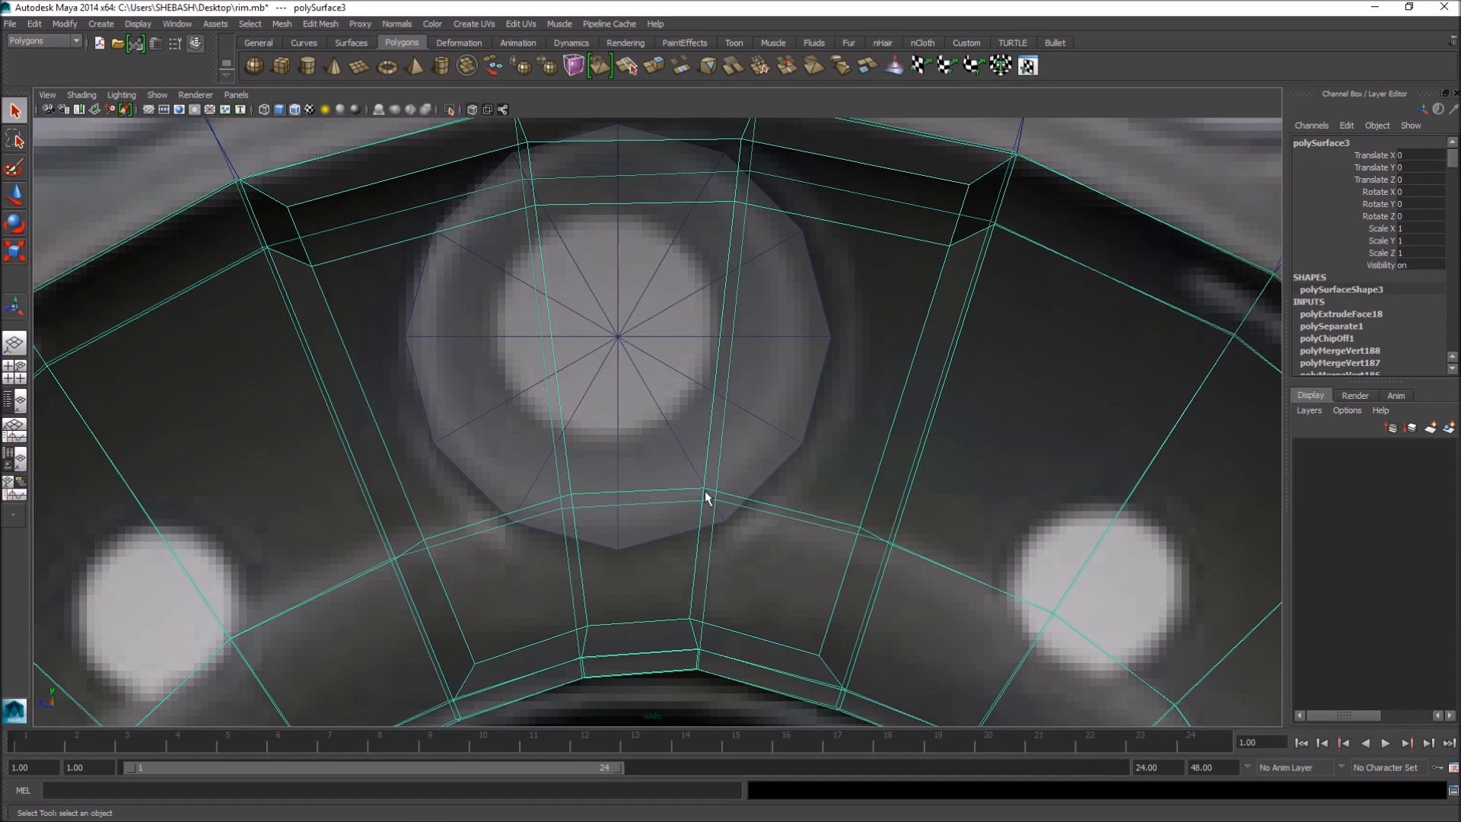
right_click_drag(813, 275, 750, 281)
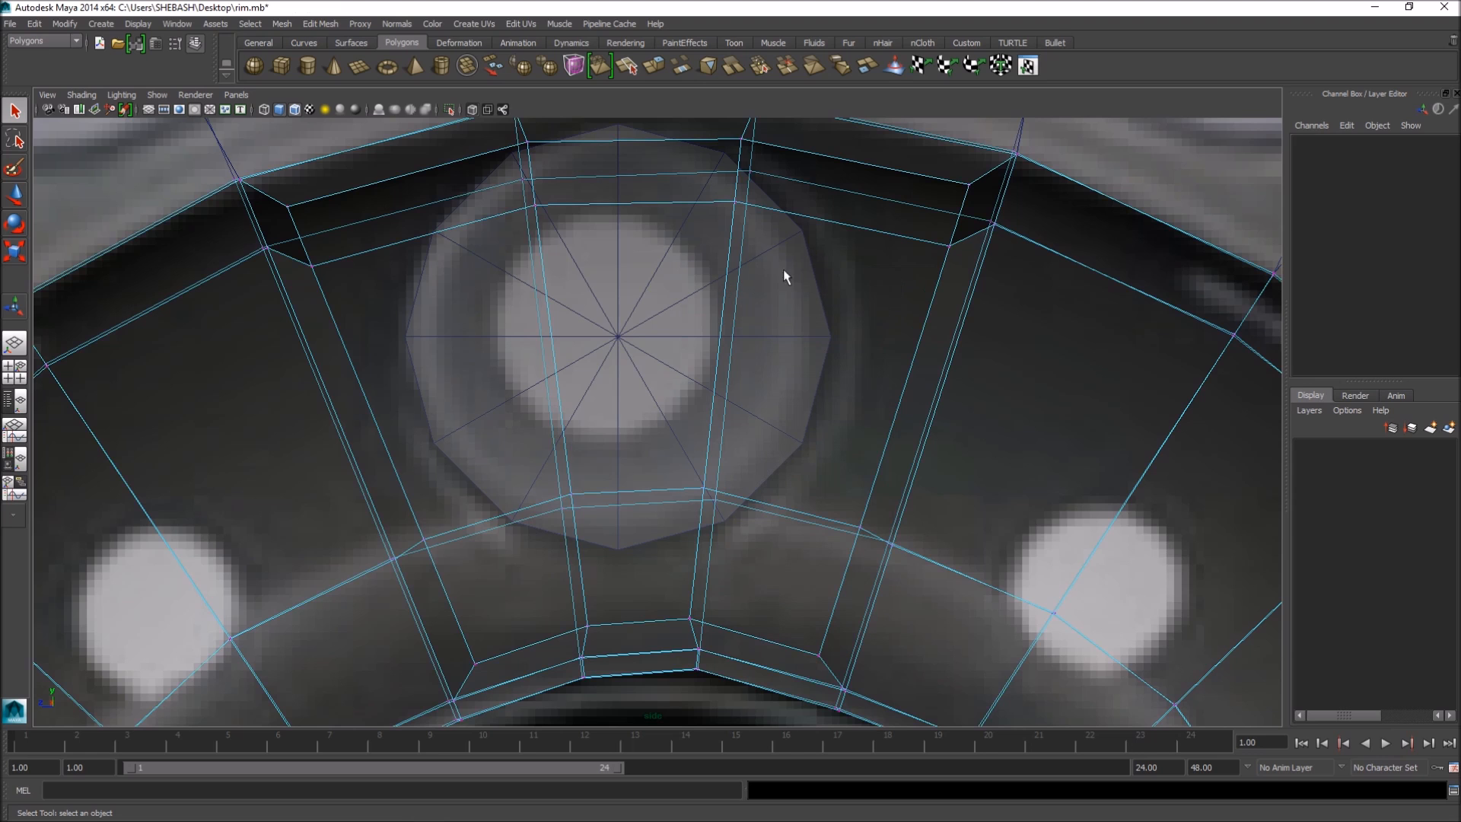
middle_click_drag(938, 185, 596, 199, "alt")
middle_click_drag(580, 272, 562, 114, "alt")
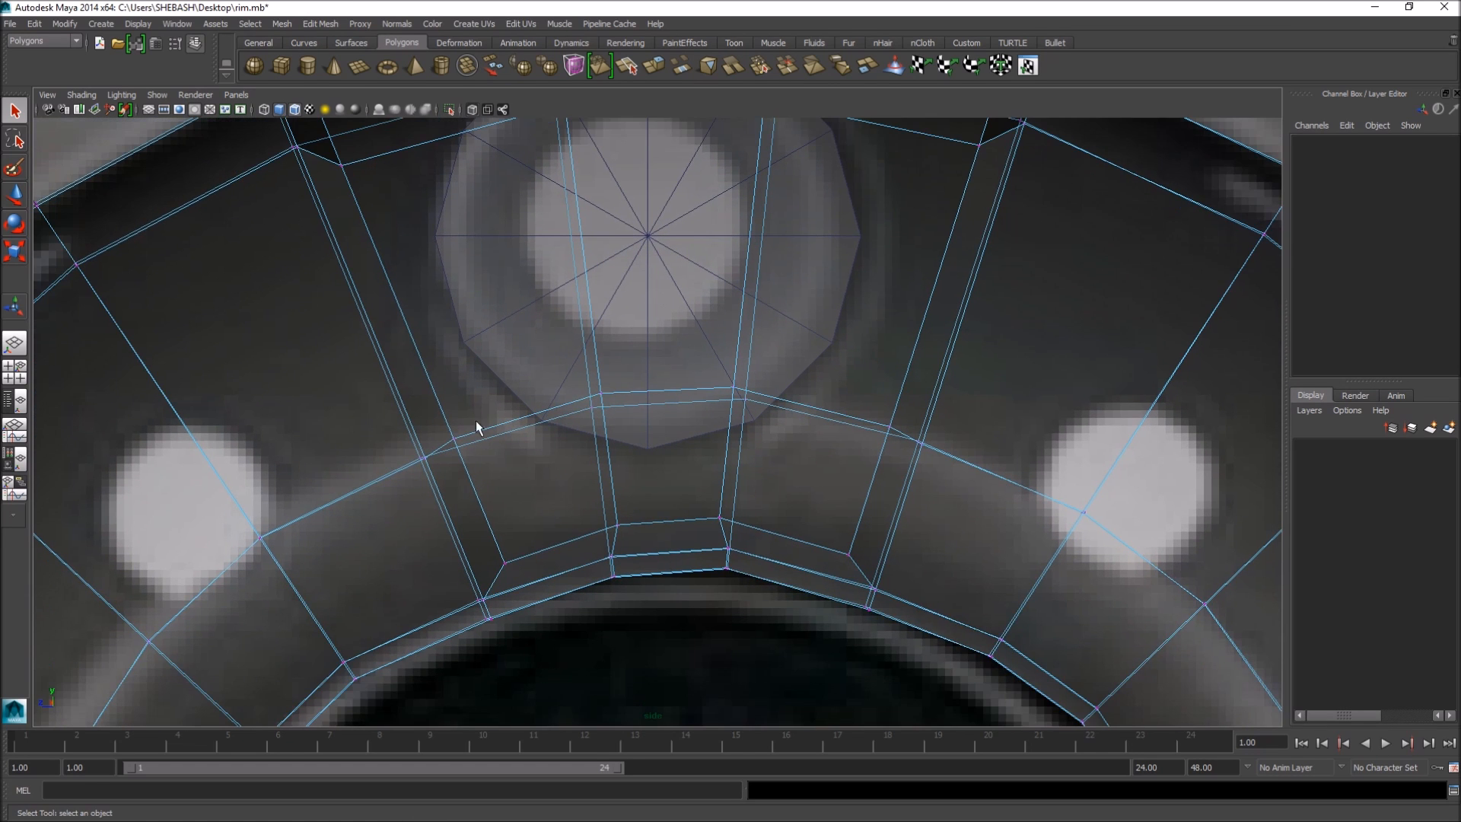
left_click(453, 438)
key("w")
left_click_drag(450, 430, 462, 329)
left_click_drag(503, 515, 548, 417)
left_click(618, 525)
left_click_drag(619, 527, 649, 449)
left_click(717, 515)
left_click_drag(718, 514, 763, 416)
- Move four inset vertices from the left side and upper edge onto the left, upper-left and top corners of the 12-sided cylinder
middle_click_drag(834, 285, 827, 447, "alt")
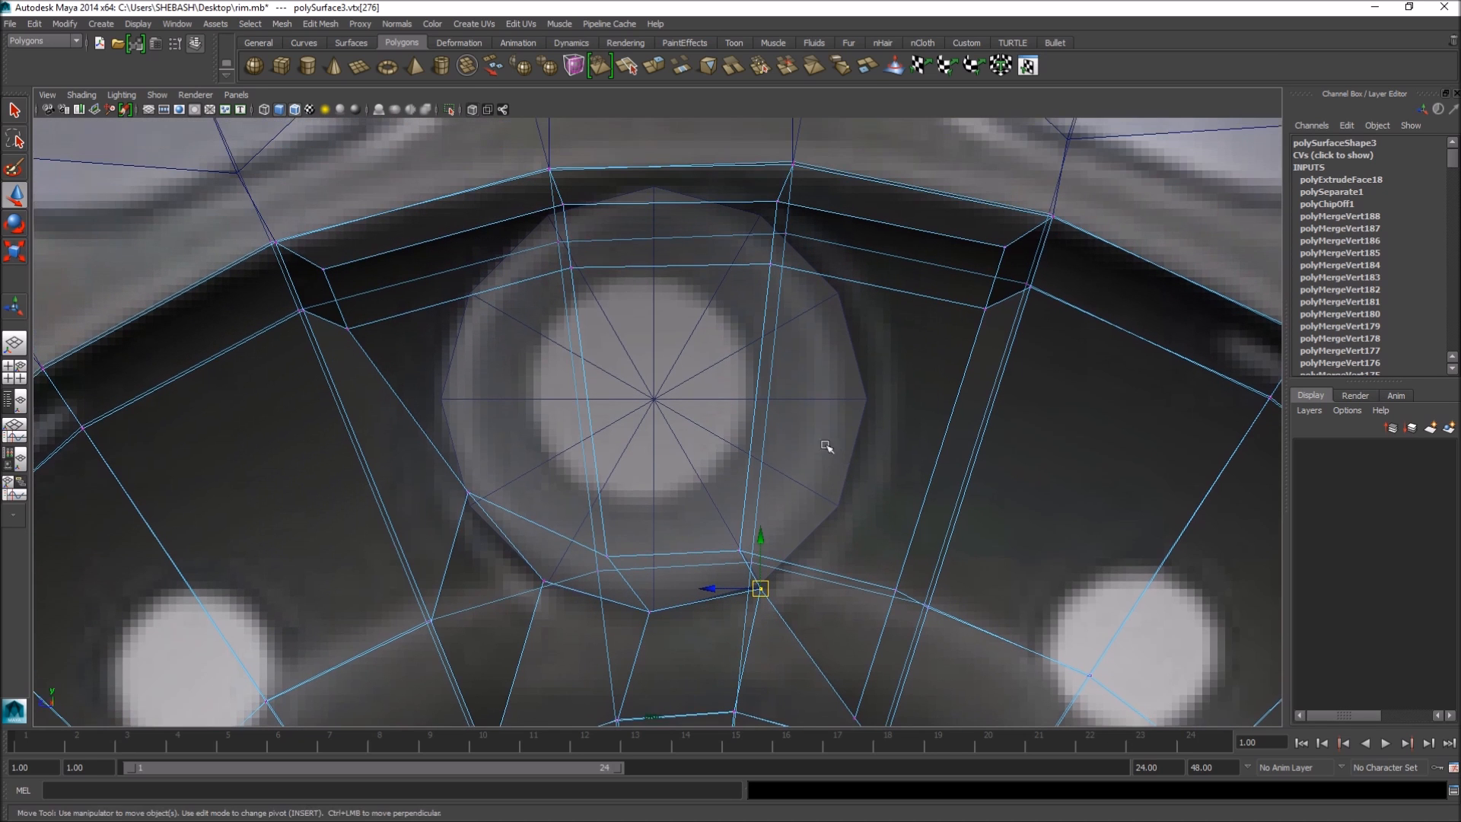
left_click(344, 332)
left_click_drag(434, 373, 411, 364)
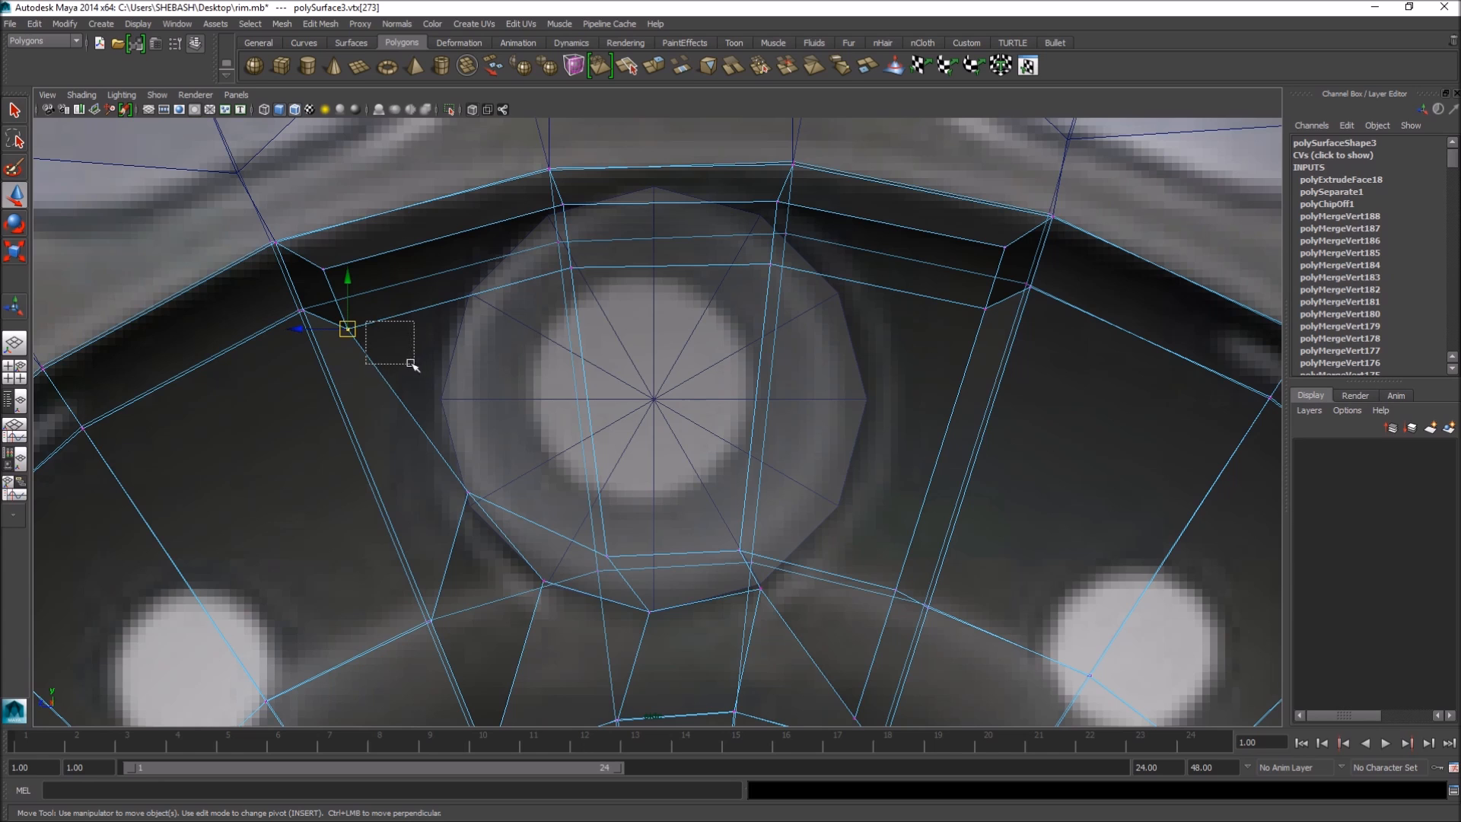
left_click_drag(346, 326, 441, 401)
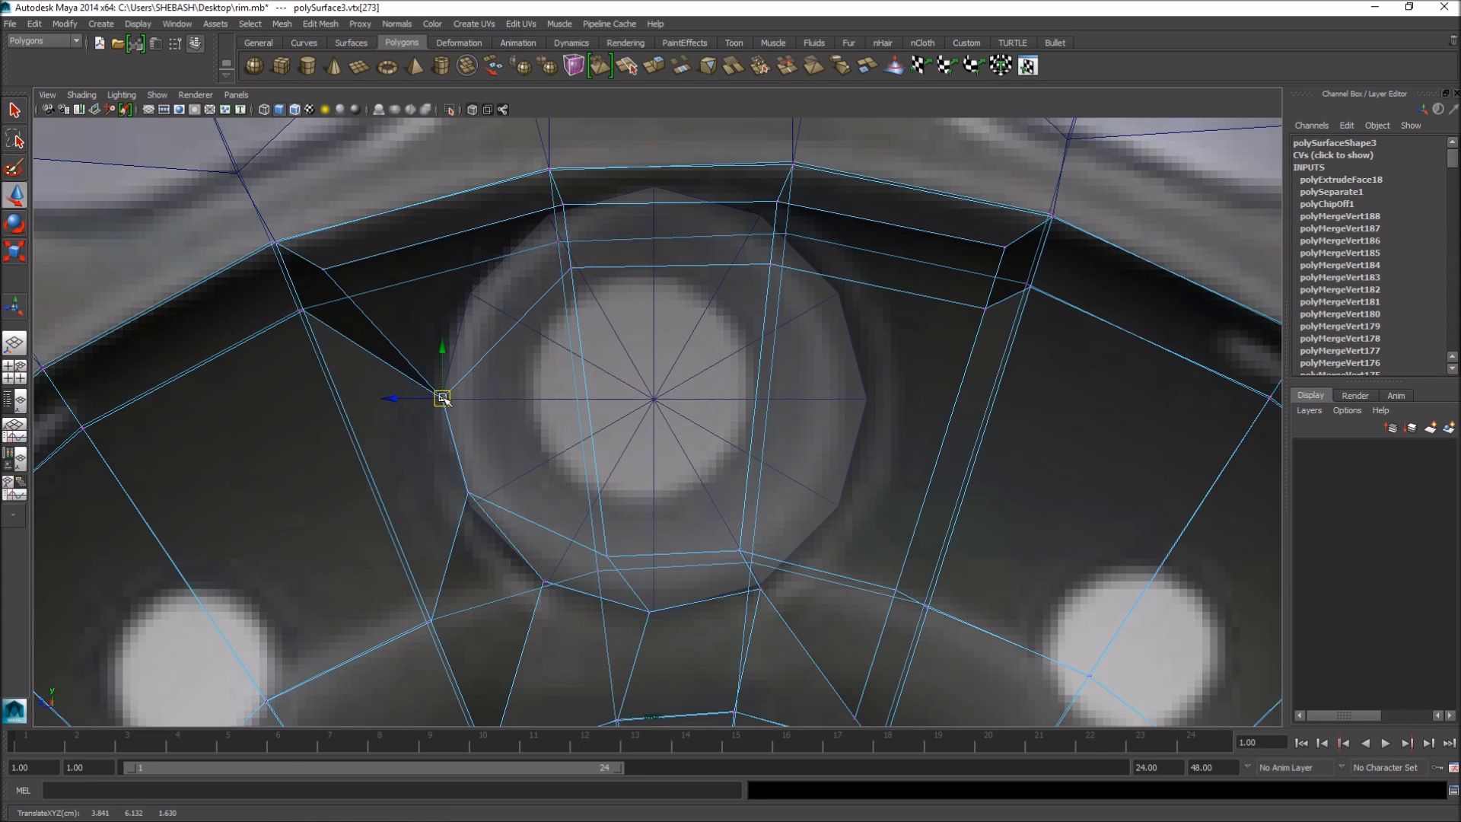
left_click(323, 267)
left_click_drag(323, 266, 470, 291)
left_click(551, 199)
left_click_drag(561, 202, 548, 206)
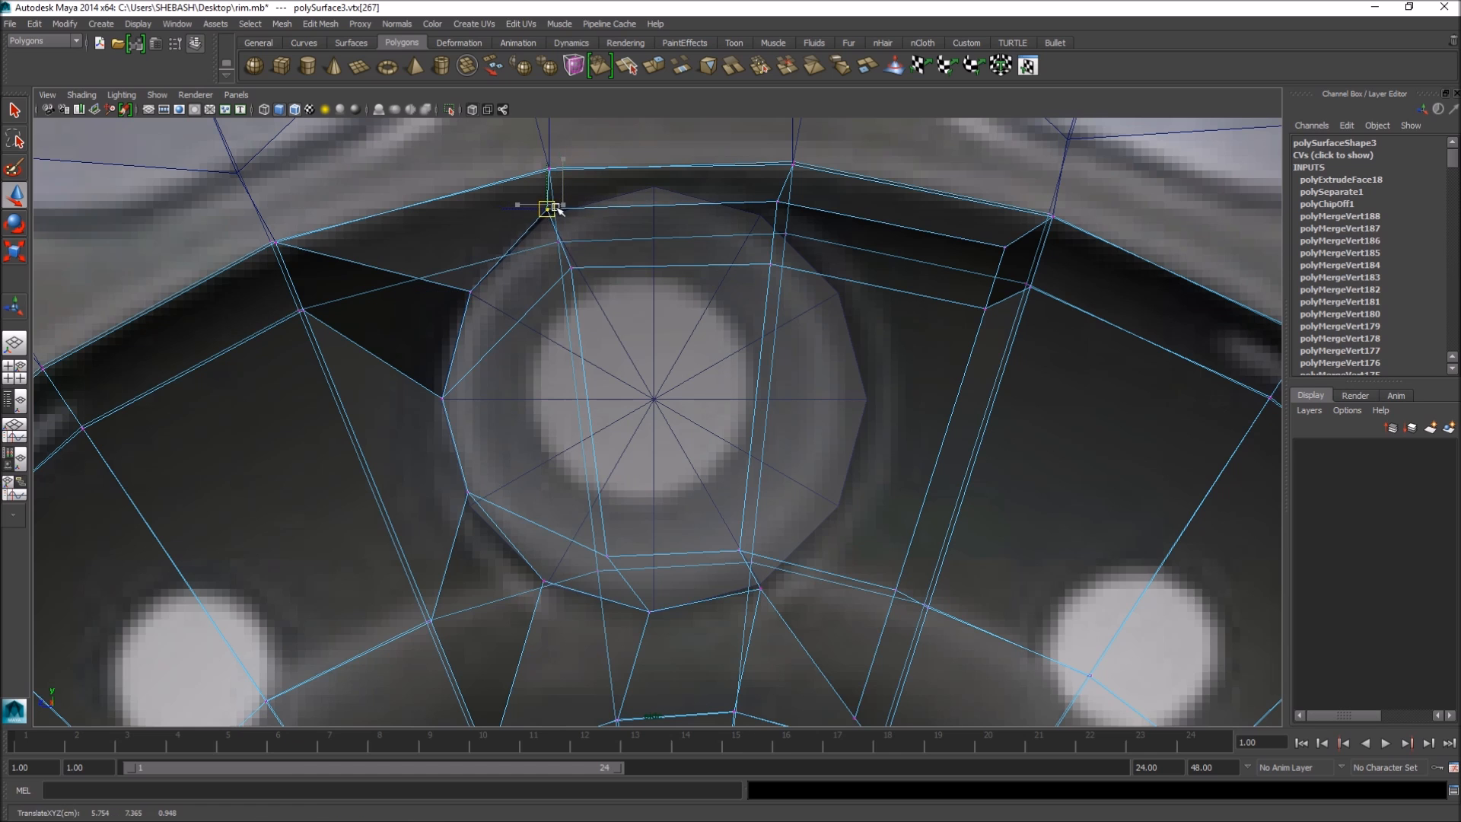
left_click(777, 199)
left_click_drag(777, 198, 649, 183)
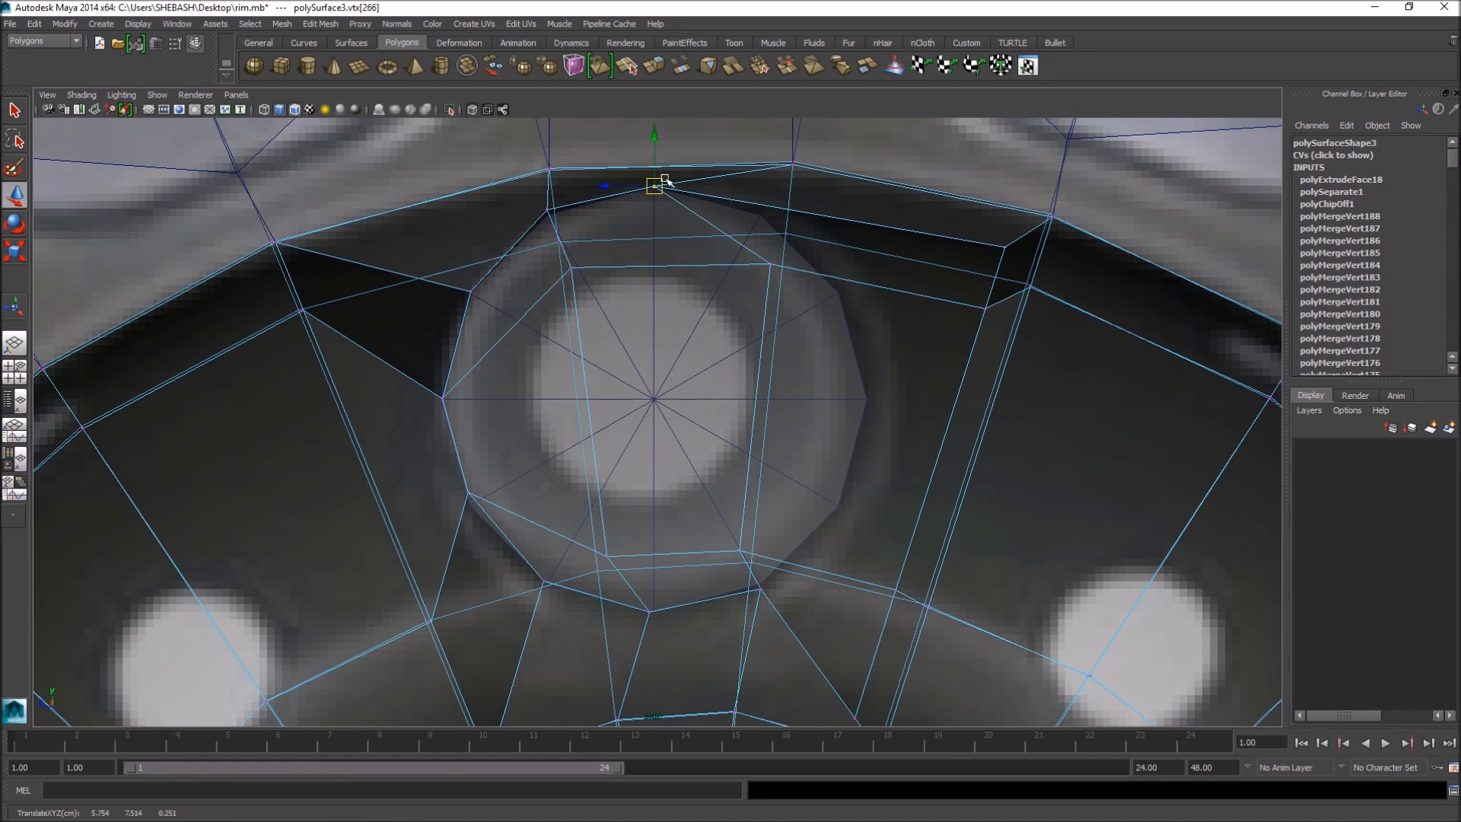
- Move the three remaining right-side inset vertices onto the upper-right and right corners of the 12-sided cylinder
left_click(1000, 242)
left_click_drag(1005, 245, 761, 212)
left_click(986, 309)
left_click_drag(986, 311, 839, 291)
left_click(900, 594)
left_click_drag(902, 595, 873, 415)
middle_click_drag(884, 540, 872, 436, "alt")
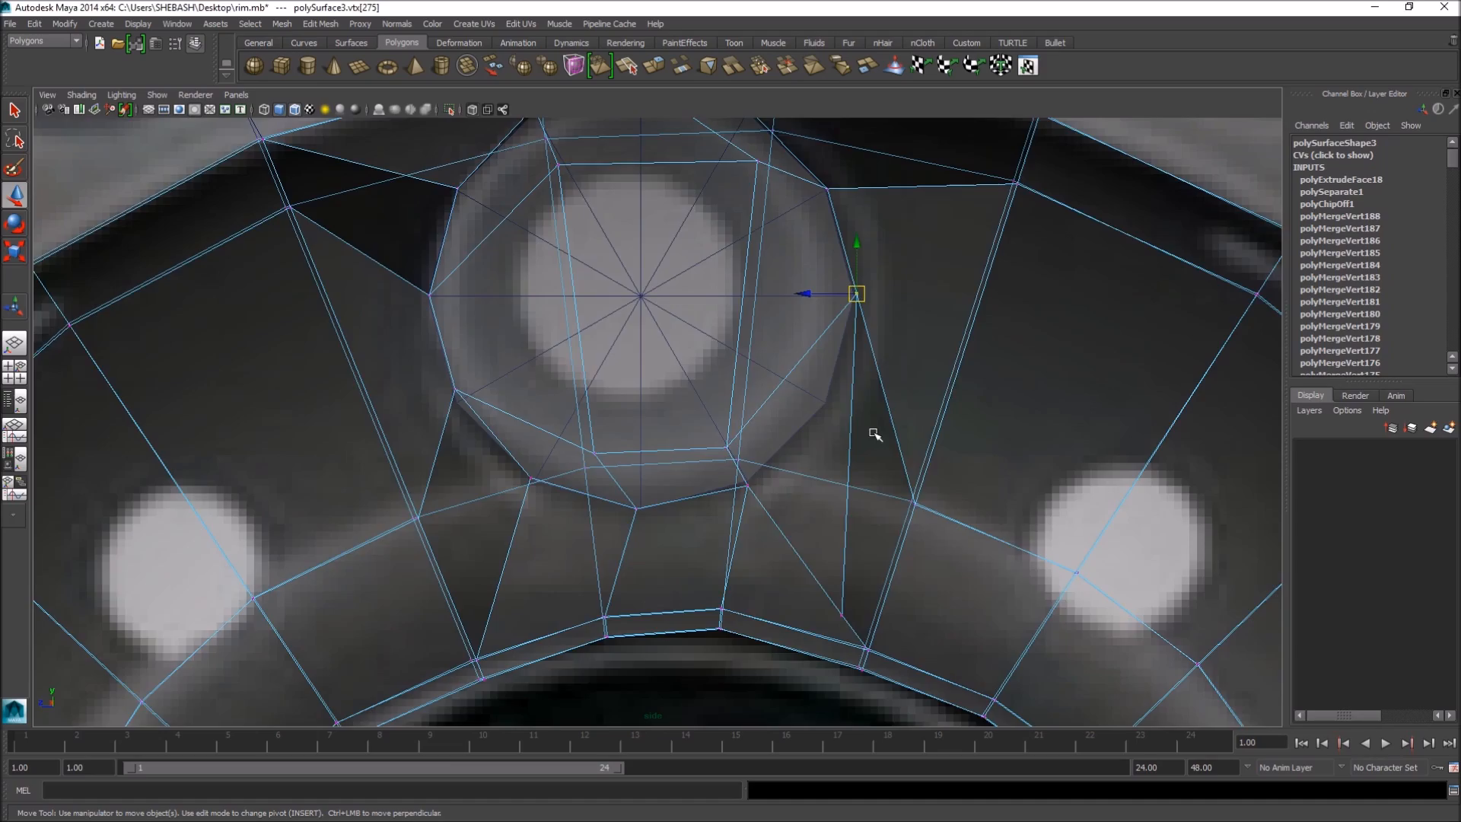
- Examine the reshaped inset around the uppermost bolt hole from several angles in the perspective view
key("space")
key("space")
left_click_drag(828, 418, 856, 377, "alt")
key("f")
right_click_drag(890, 373, 190, 449, "alt")
left_click_drag(392, 452, 760, 430, "alt")
key("space")
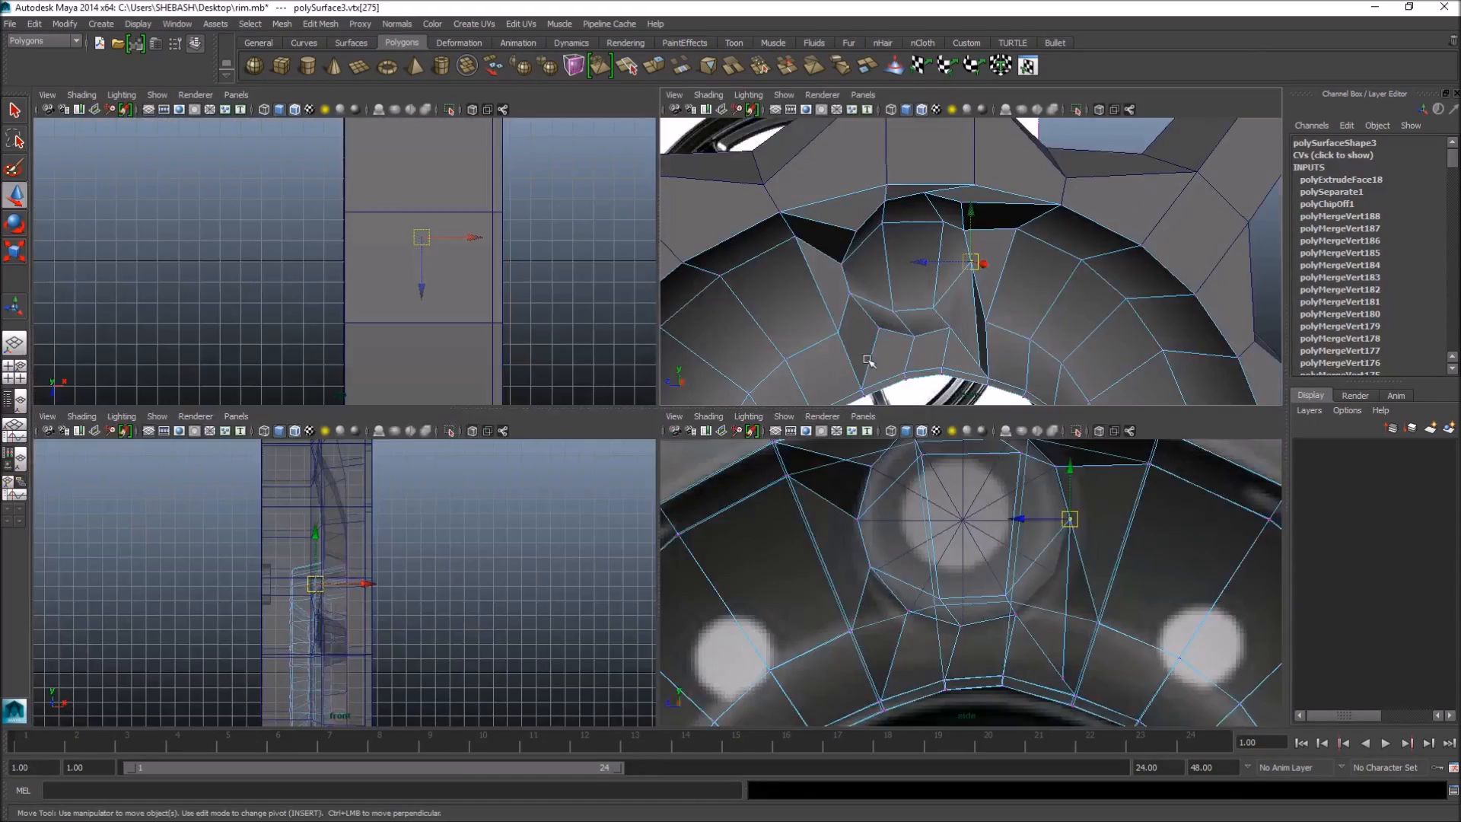
key("space")
middle_click_drag(702, 278, 729, 415, "alt")
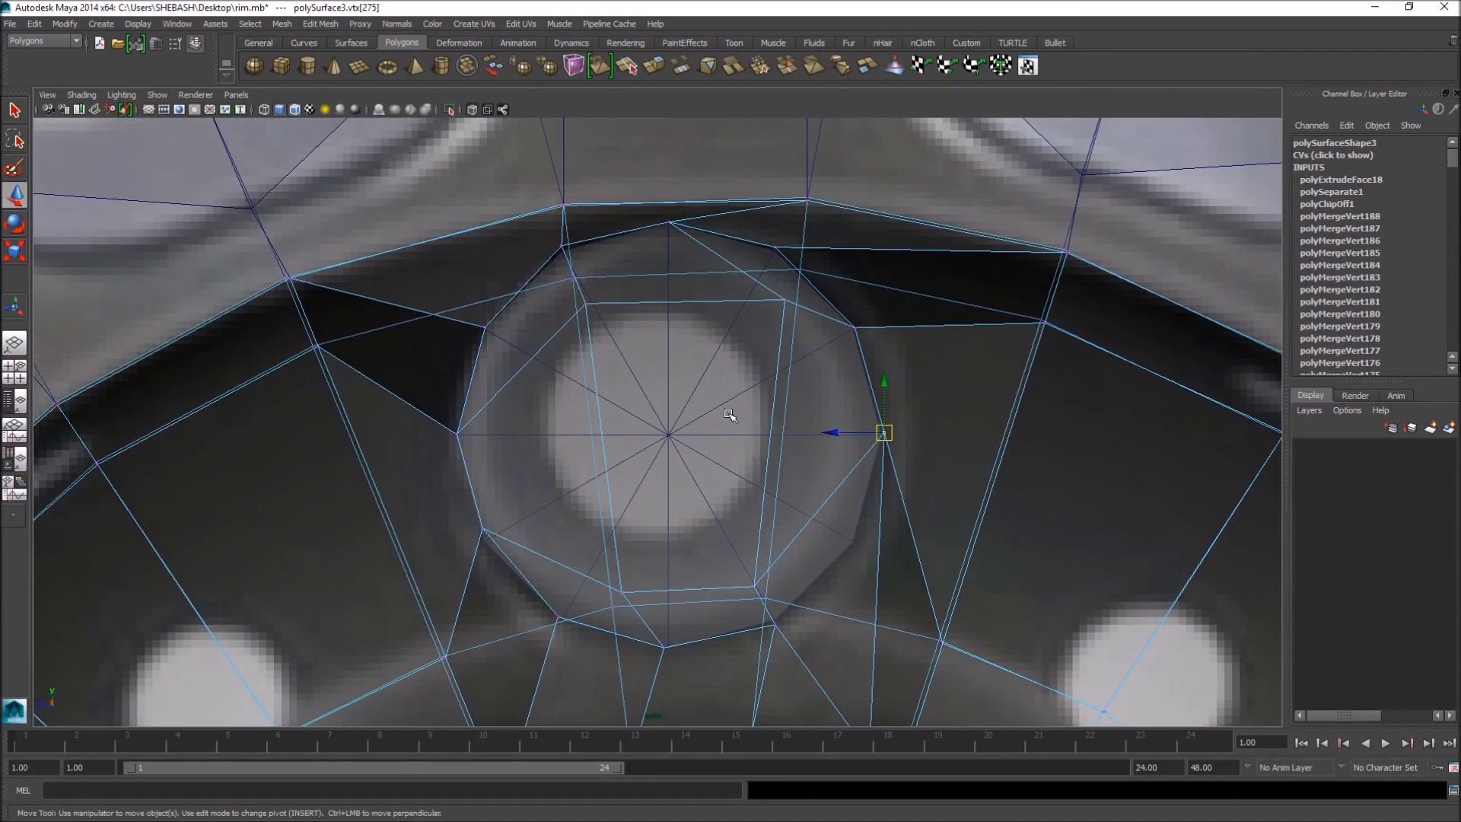
- Move two upper-left inset vertices back out toward the hub's outer ring, and the inner upper-left vertex onto the cylinder's edge
left_click(484, 327)
left_click_drag(484, 327, 371, 283)
left_click(563, 246)
left_click_drag(563, 245, 568, 223)
left_click(586, 302)
left_click_drag(586, 302, 487, 328)
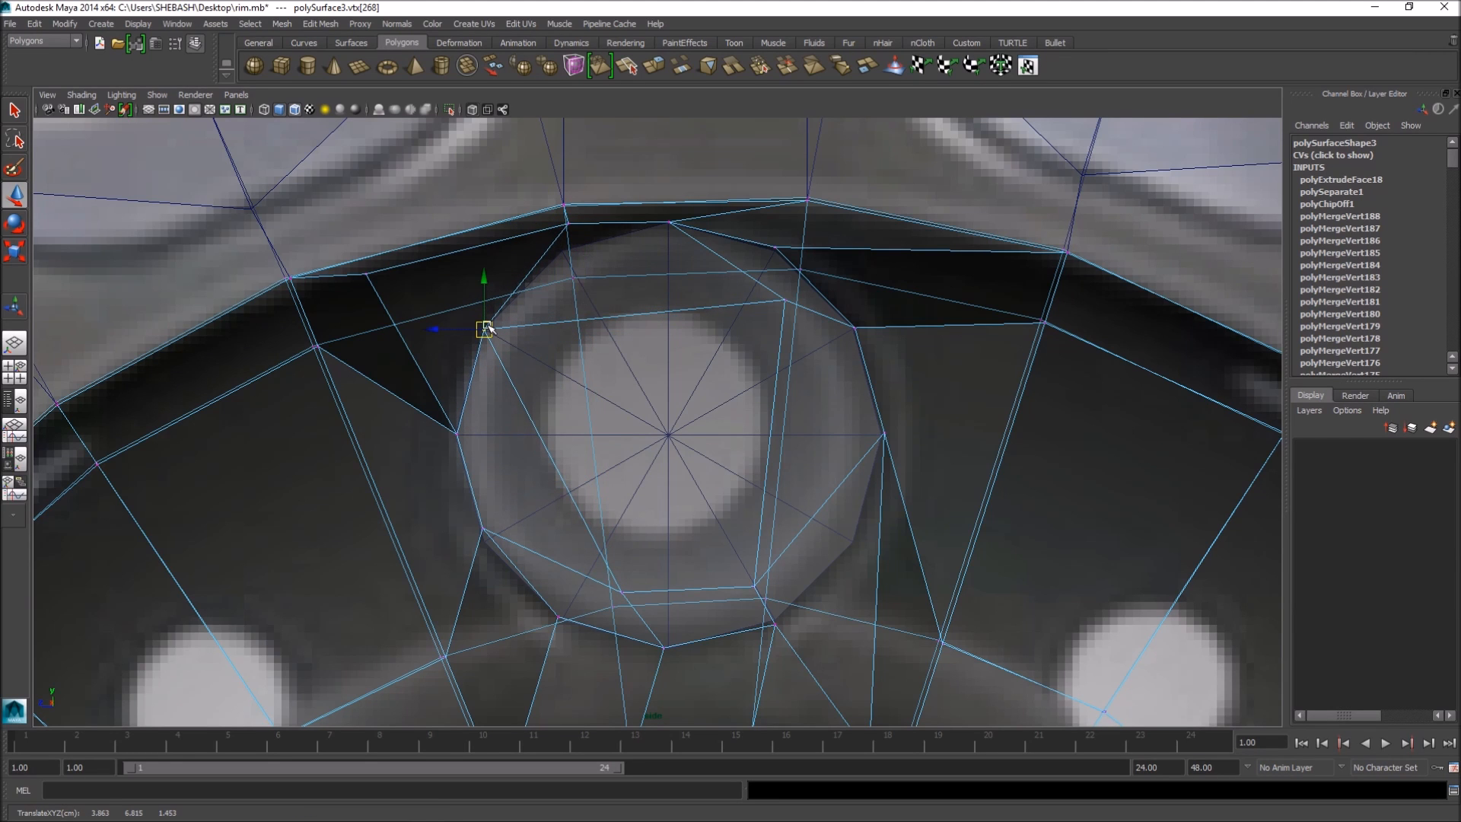
- Move two vertices out to the hub's outer ring at the upper right, and shift the inner upper-right vertex toward the cylinder's edge
left_click(787, 303)
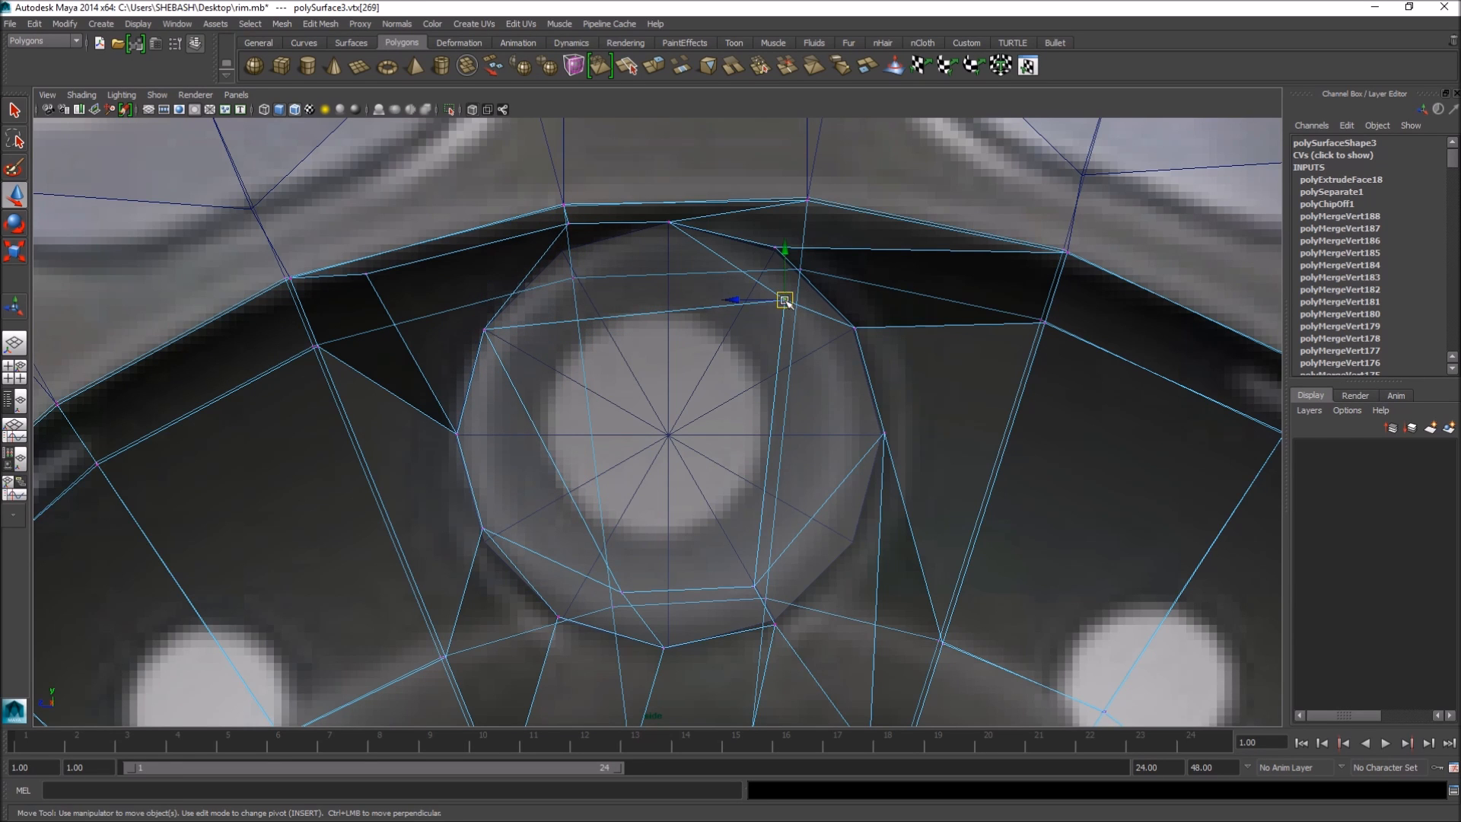
left_click(677, 223)
left_click_drag(658, 225, 785, 217)
left_click(784, 300)
left_click_drag(783, 300, 817, 312)
left_click(777, 245)
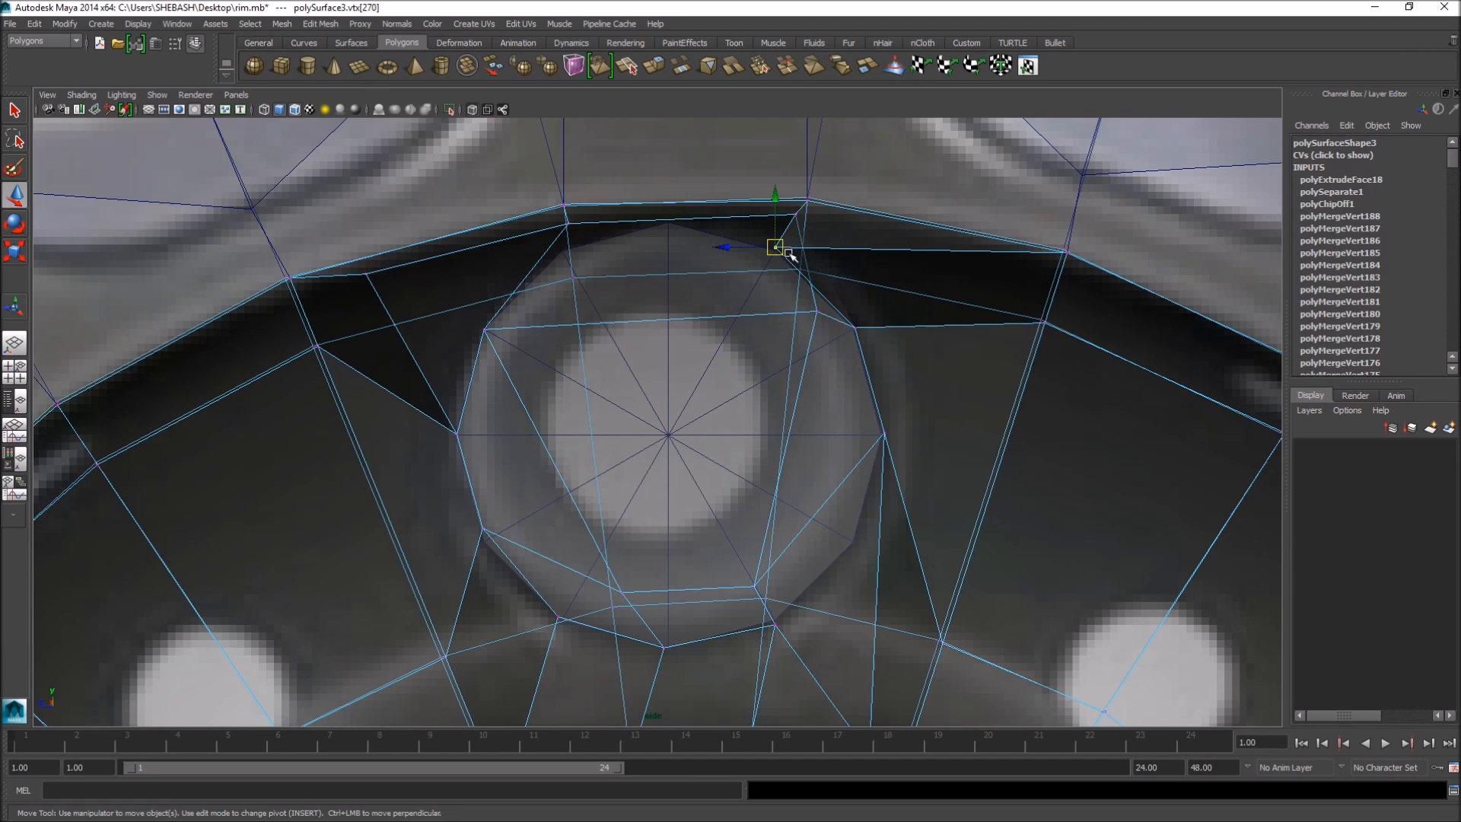
left_click_drag(783, 244, 1014, 261)
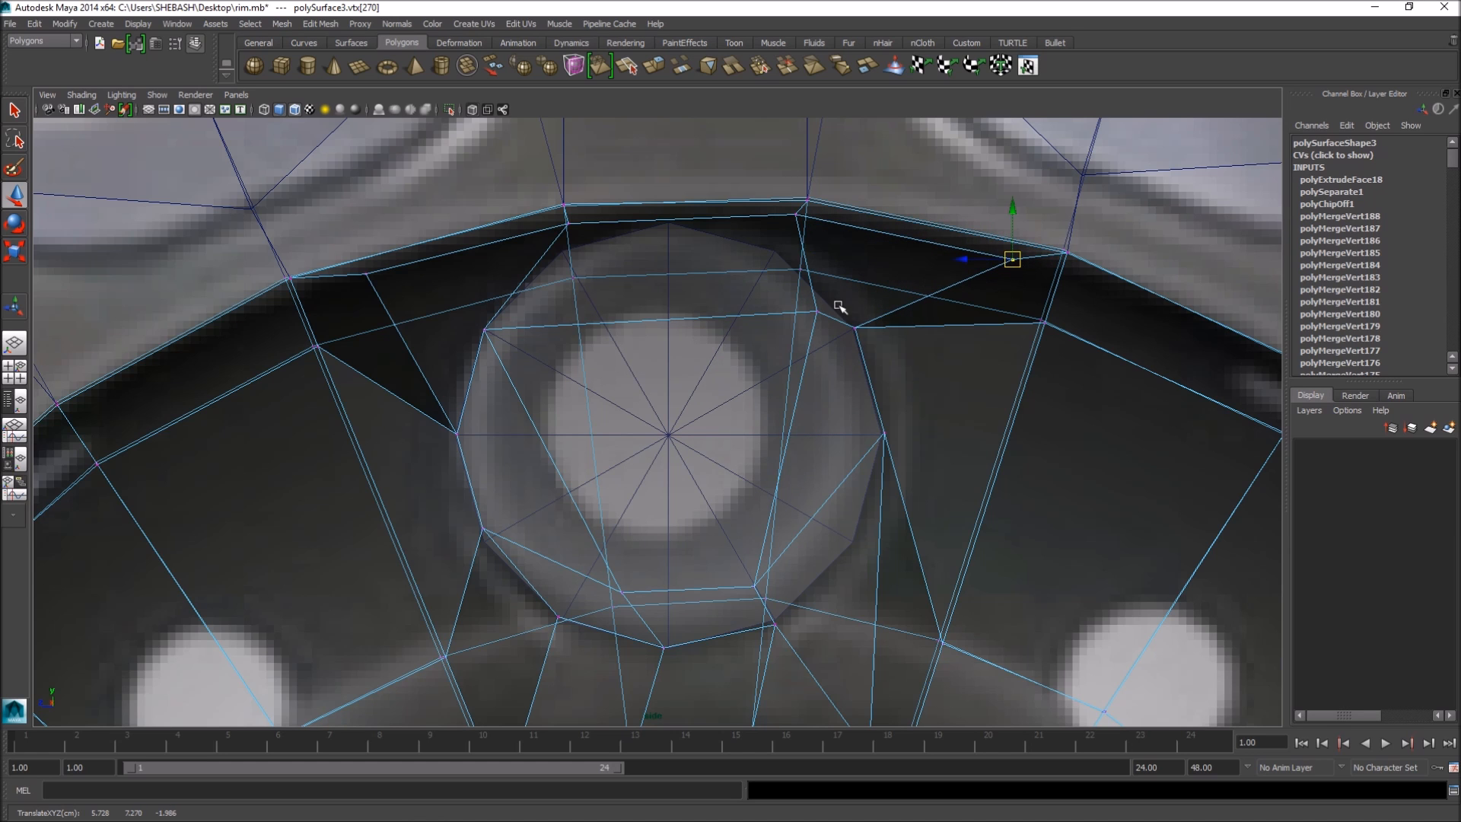
- Shift the inner upper-left vertex up along the cylinder's edge and check the surface in the perspective view
left_click(483, 328)
left_click_drag(482, 328, 548, 278)
key("space")
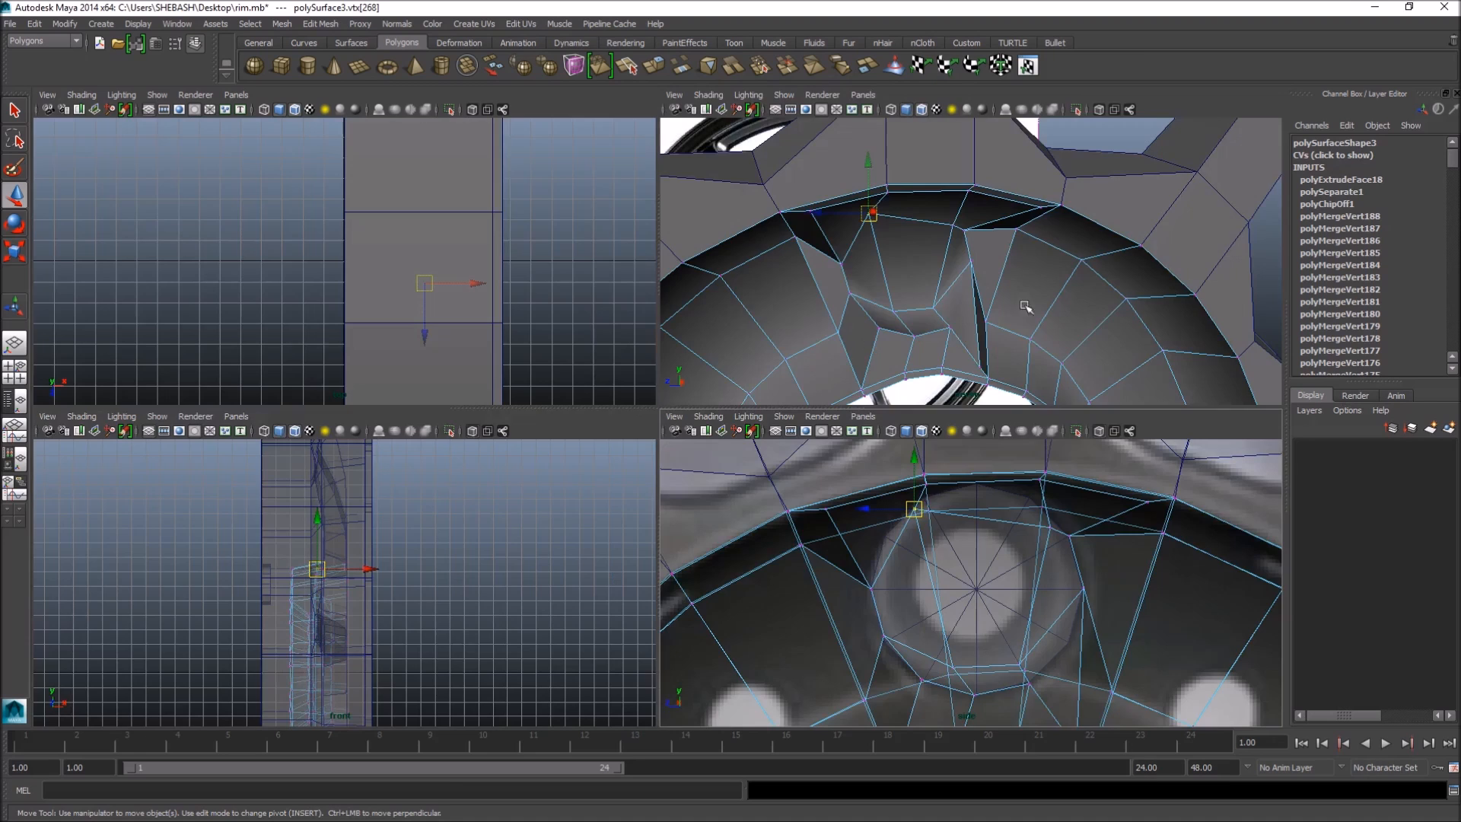
key("space")
left_click_drag(910, 365, 804, 403, "alt")
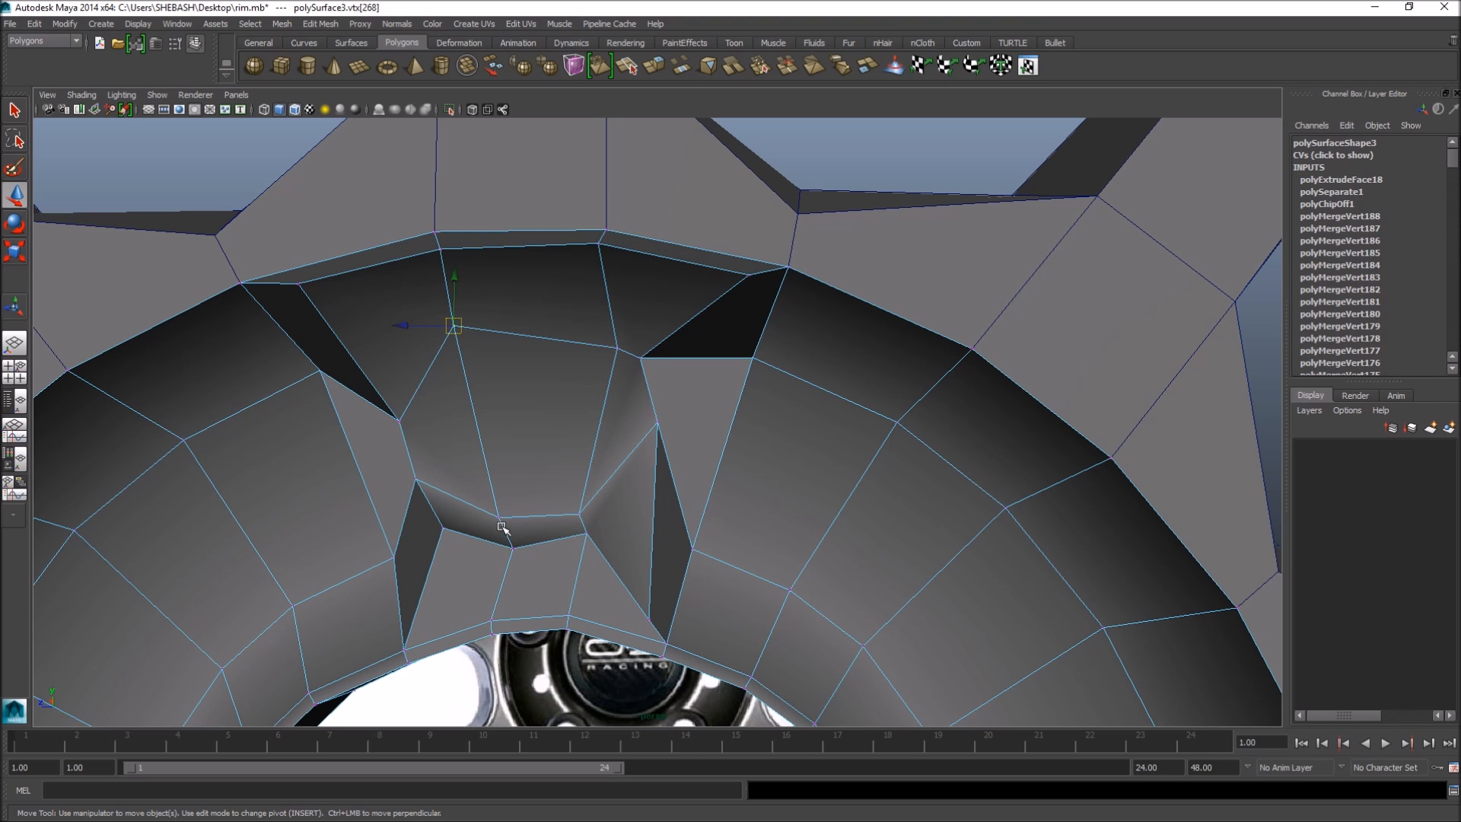
key("q")
key("space")
key("space")
- Set the guide cylinder's axis subdivisions to 8
key("F8")
left_click(708, 399)
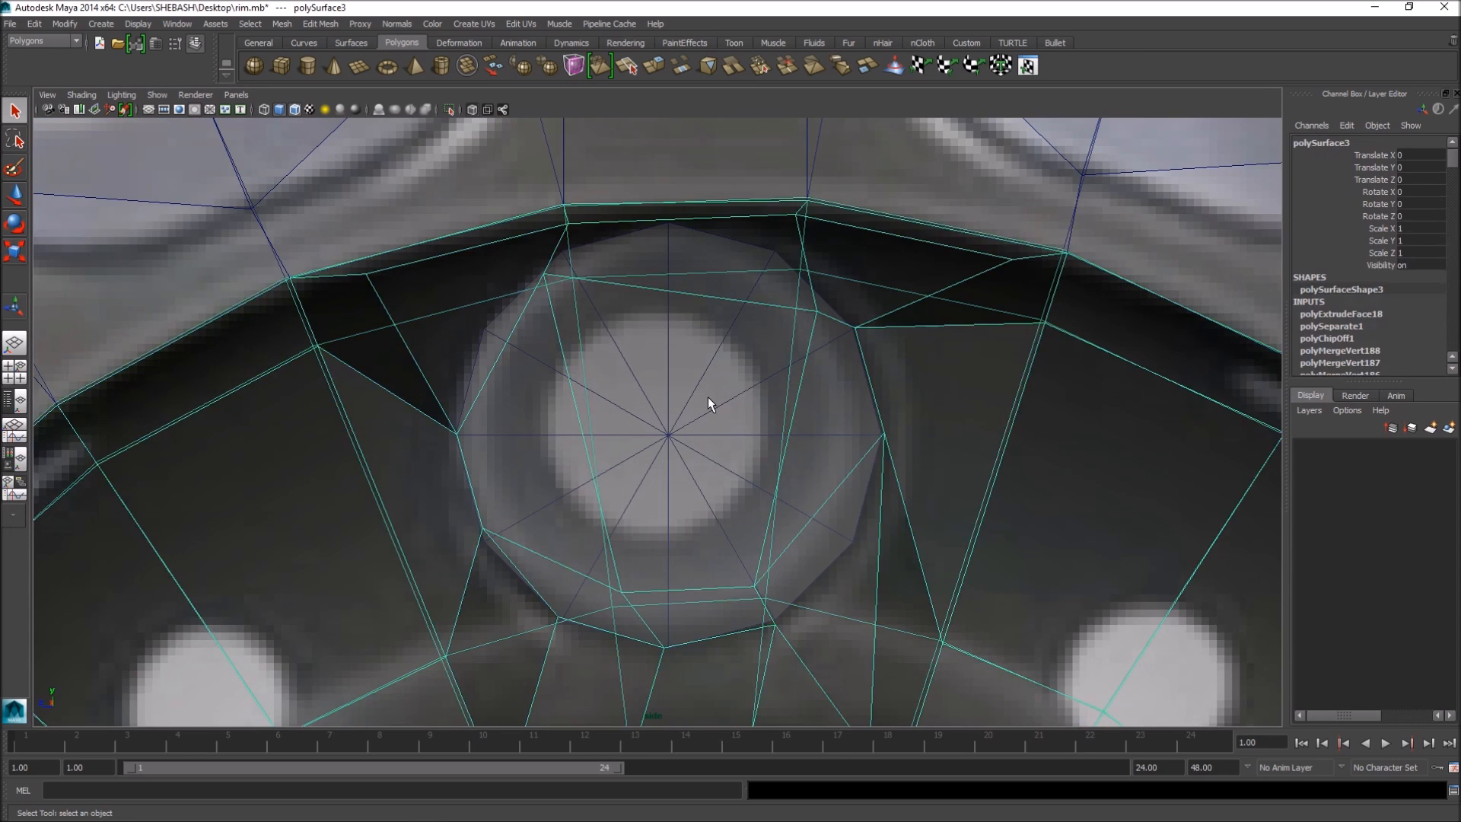
left_click(708, 404)
left_click(1337, 315)
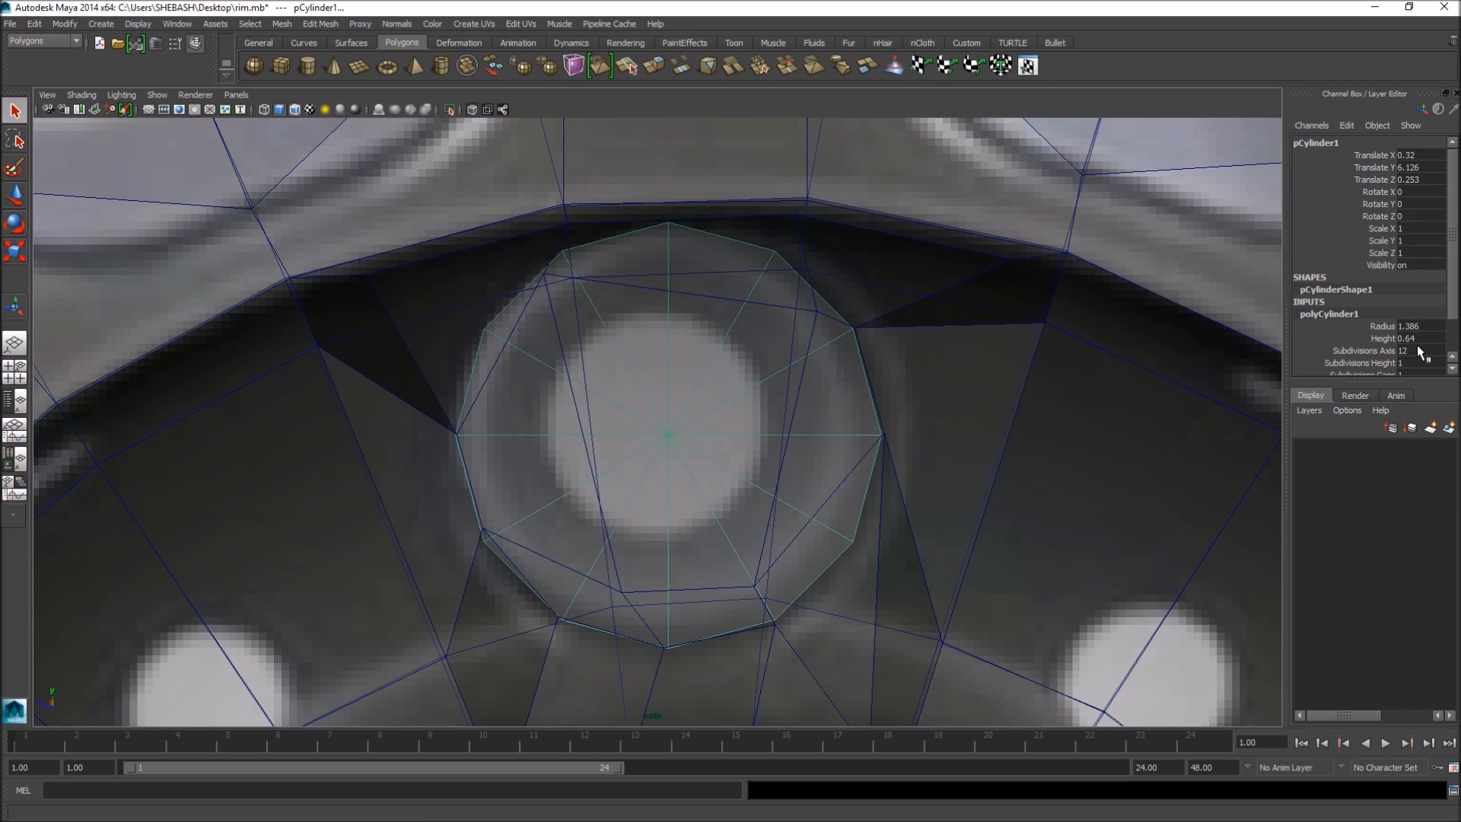
double_click(1417, 350)
type("8")
key("Return")
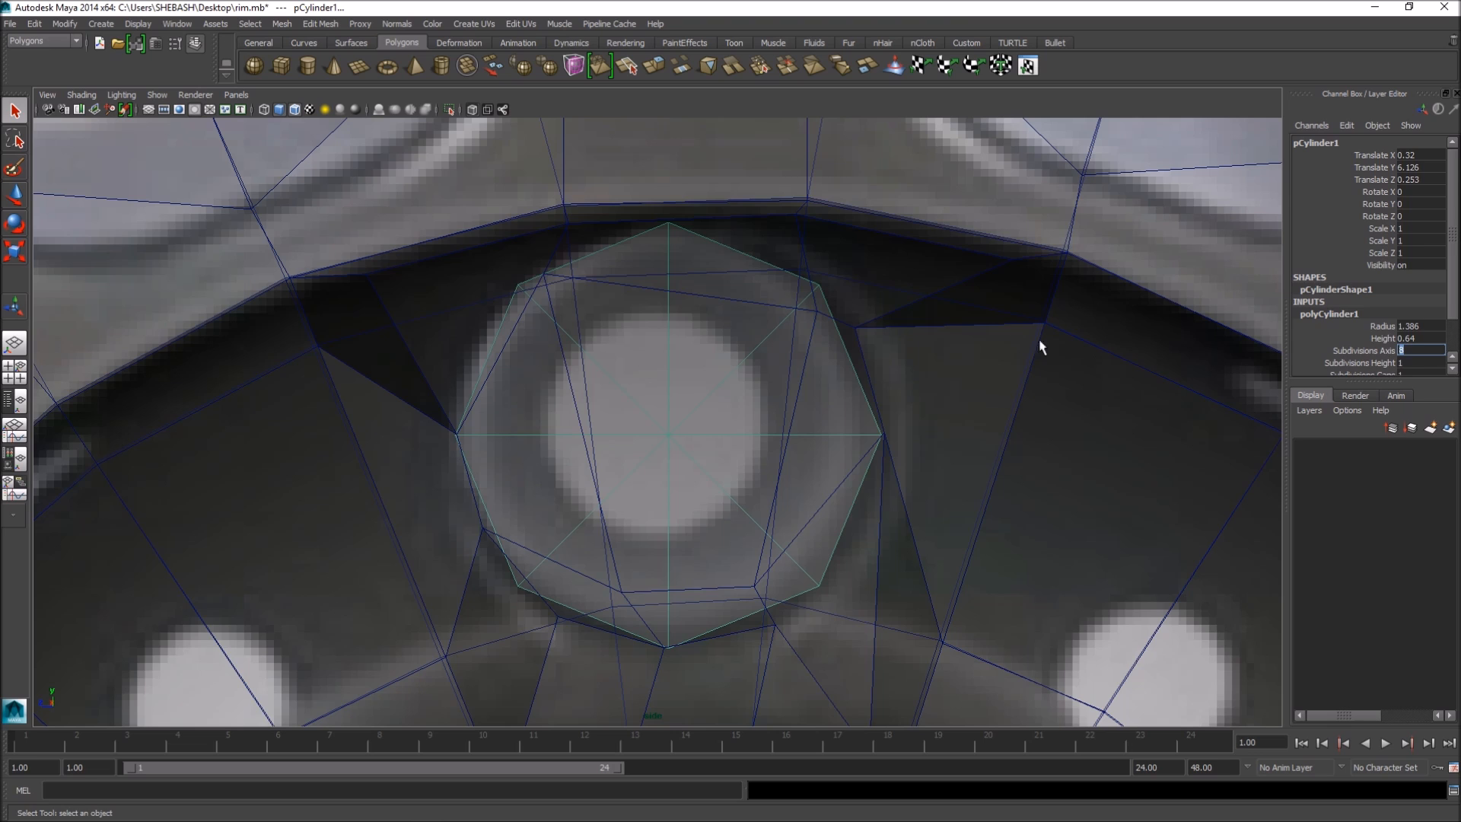
- Move hub vertices onto the 8-sided cylinder's upper-left and lower-left corners, and shift the inner upper-right vertex
left_click(736, 374)
right_click_drag(595, 364, 524, 365)
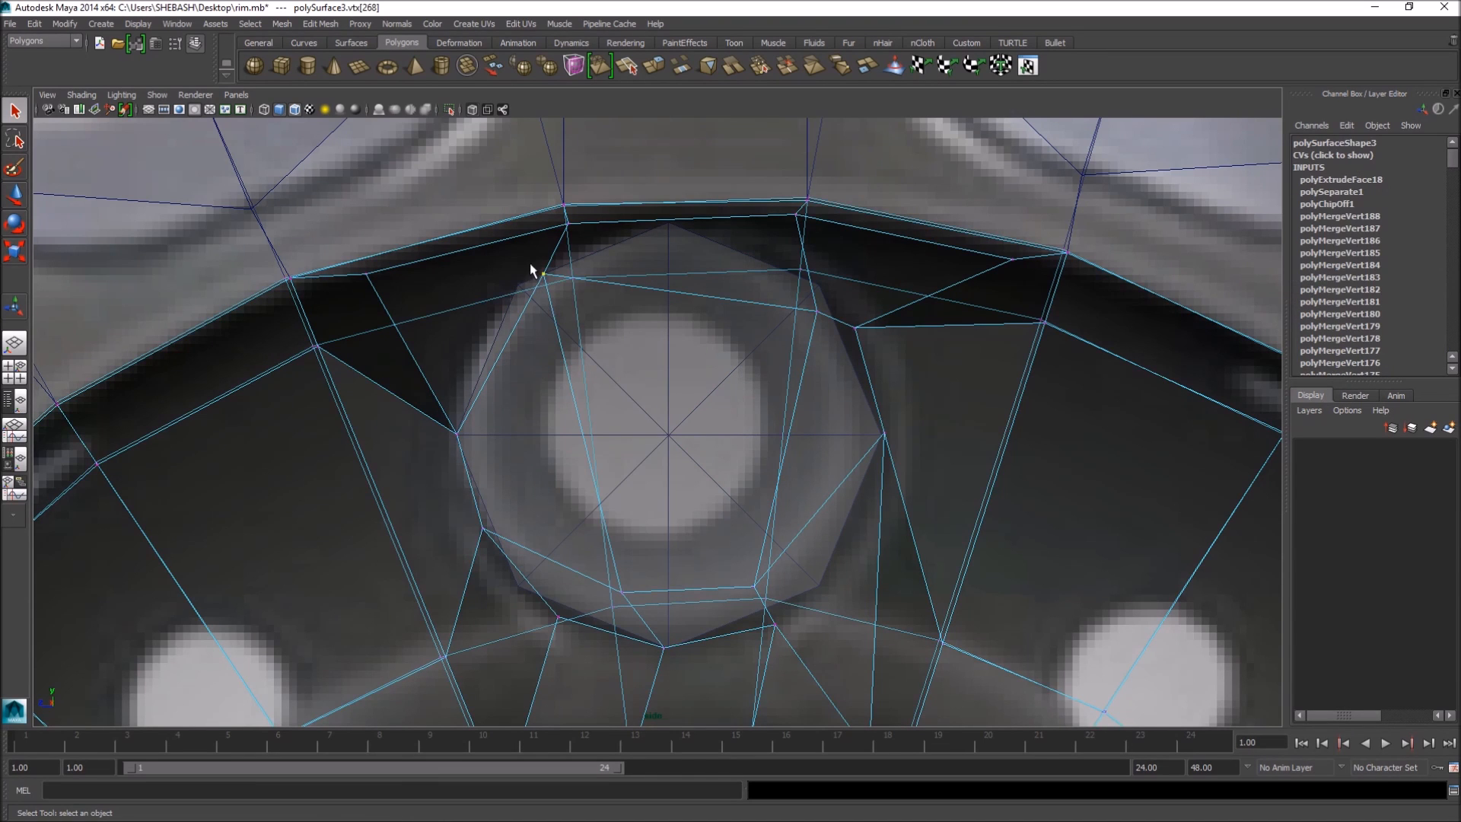
left_click(544, 274)
key("w")
left_click_drag(542, 273, 521, 287)
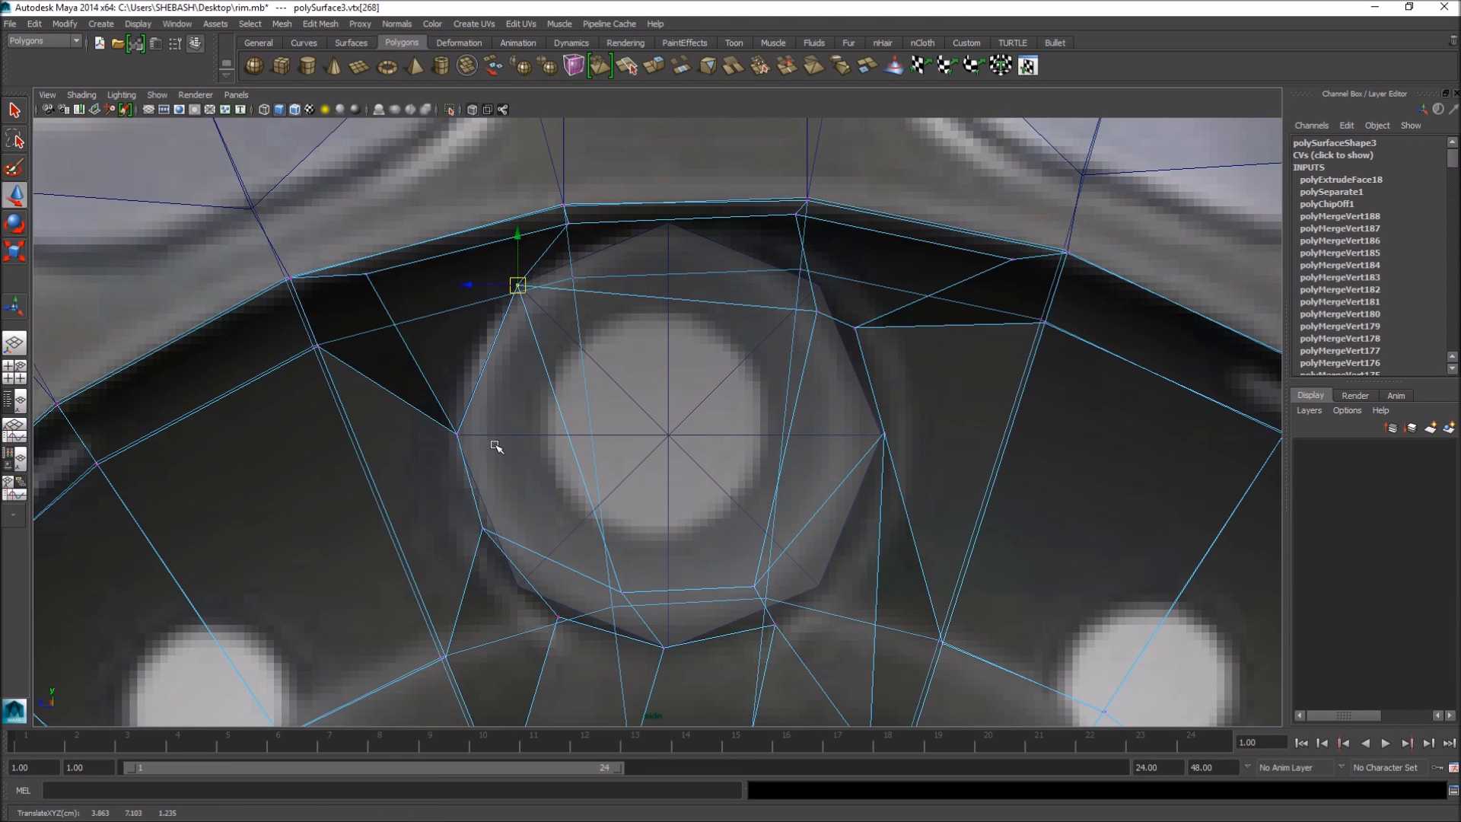
left_click_drag(487, 533, 524, 597)
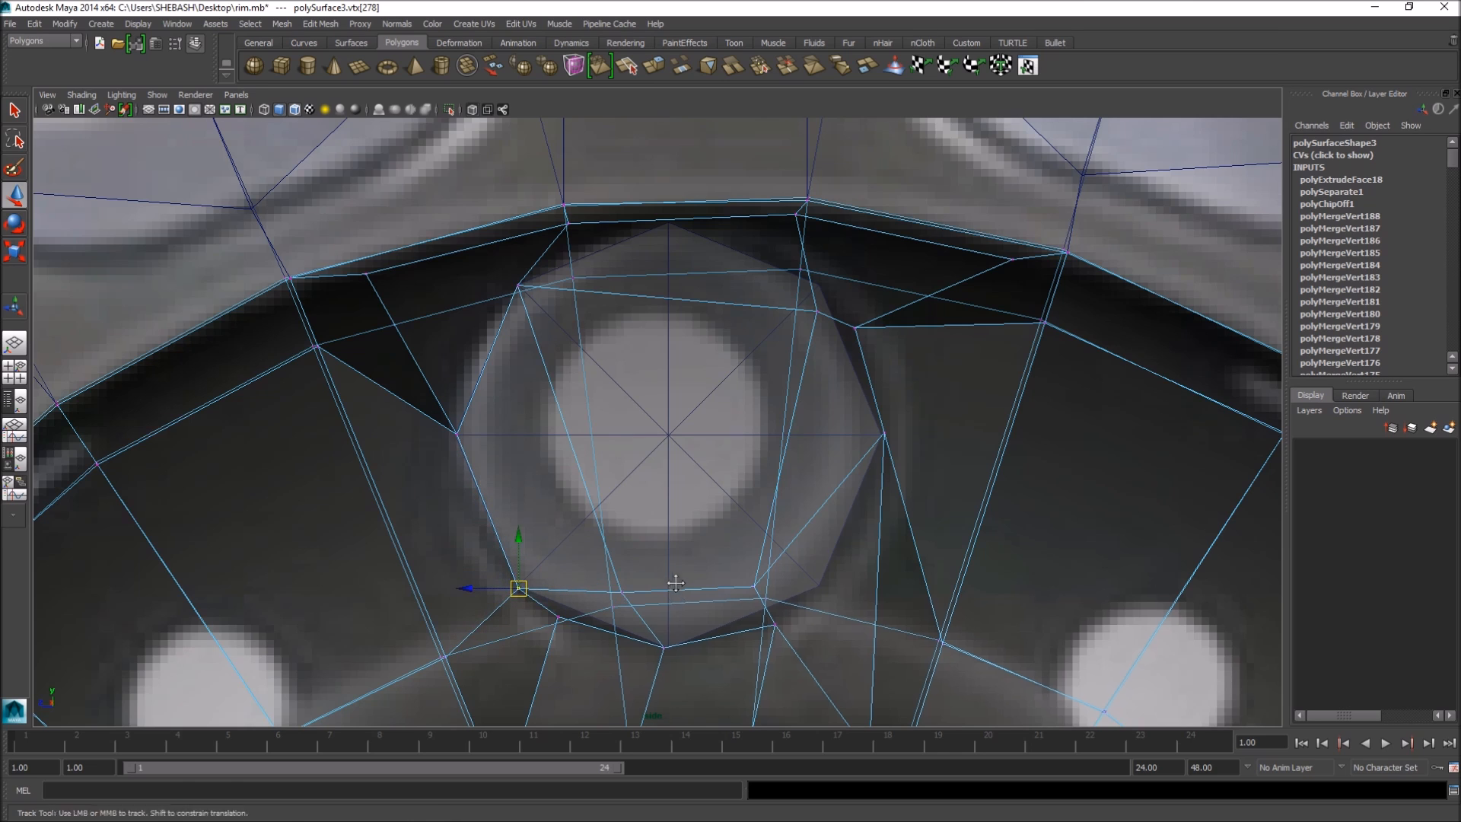
middle_click_drag(596, 620, 556, 430, "alt")
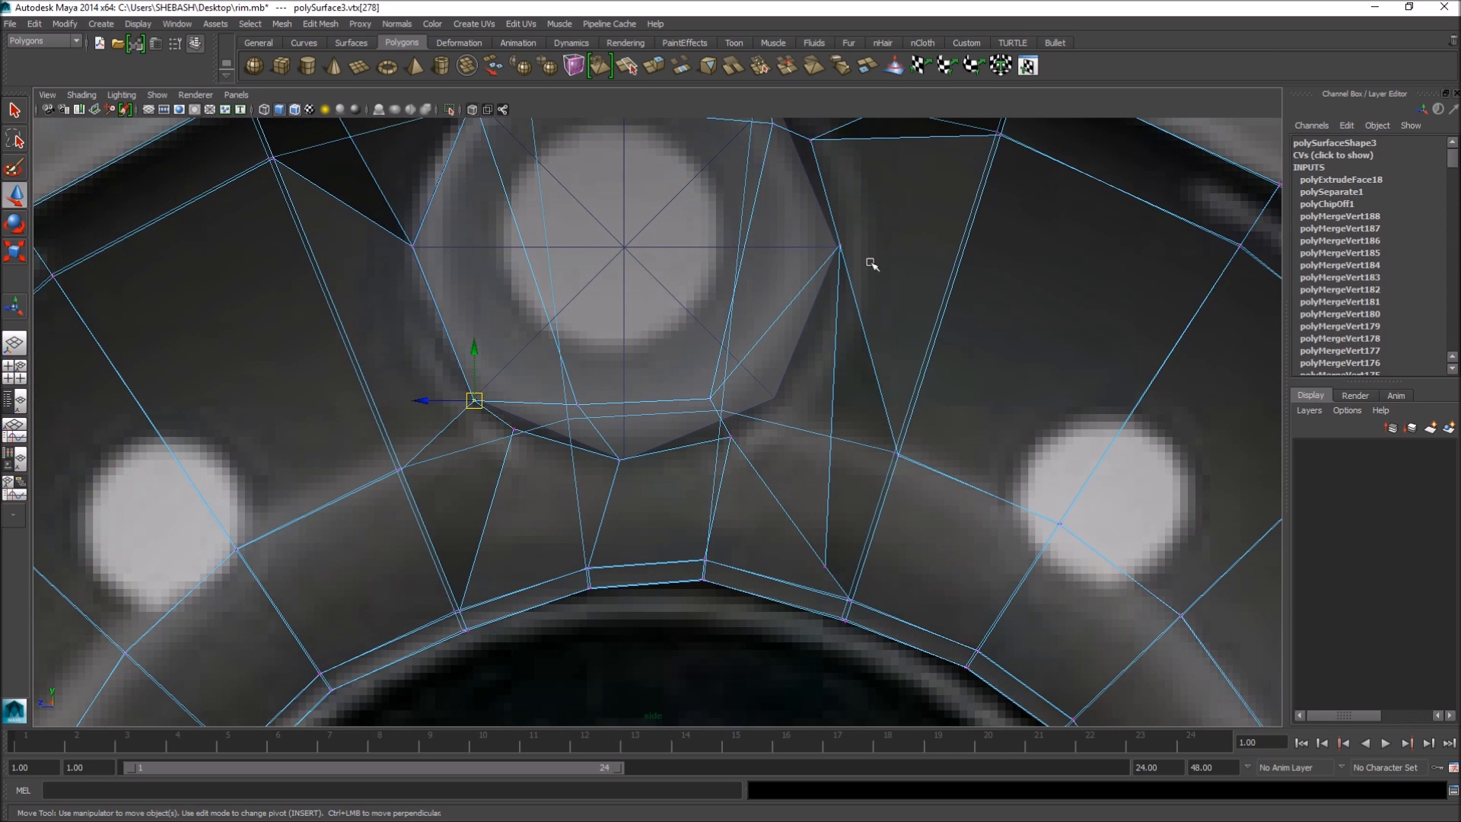
middle_click_drag(871, 263, 801, 394, "alt")
left_click(724, 288)
left_click_drag(744, 287, 716, 272)
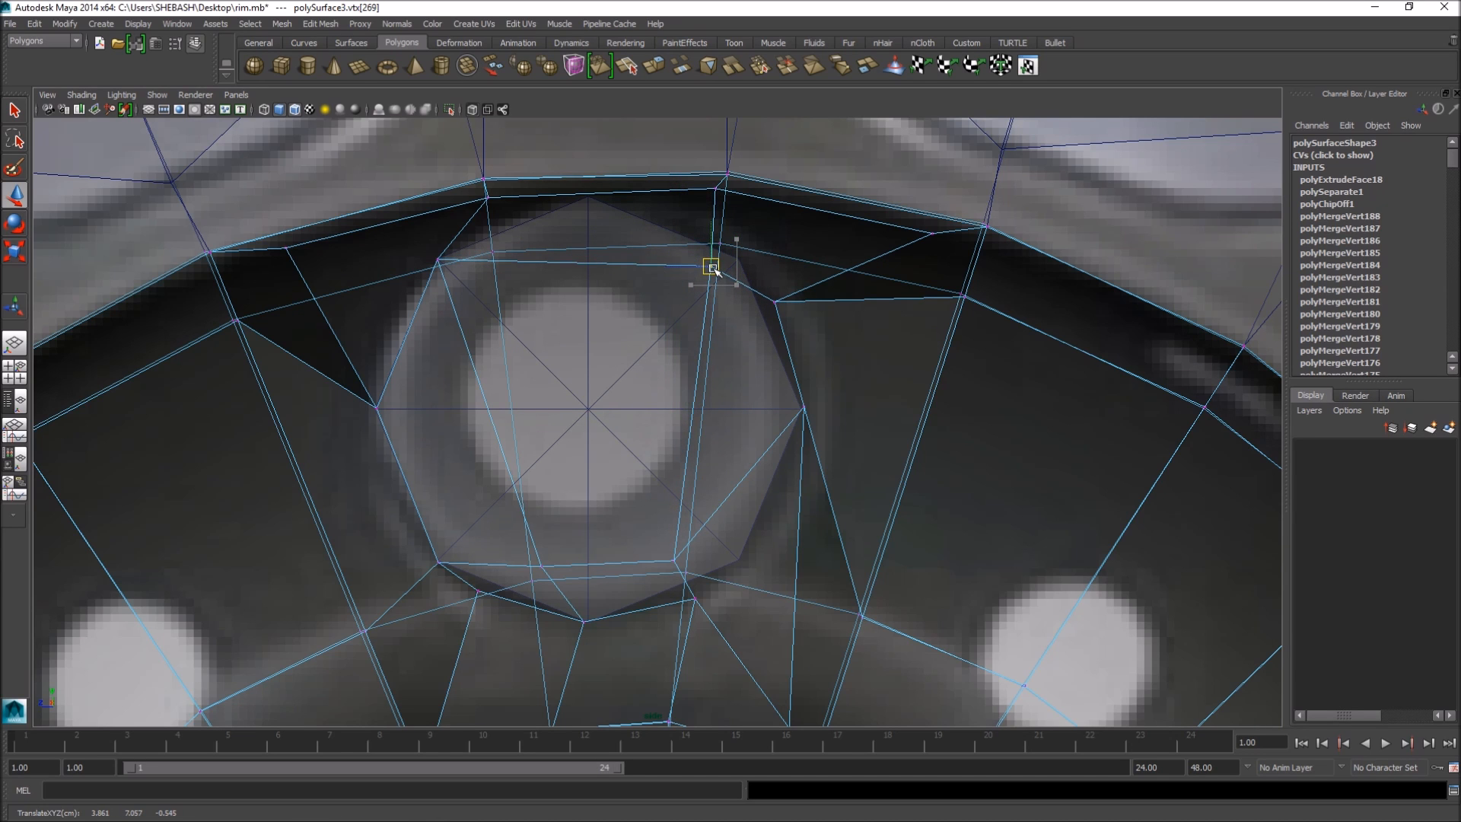
- Rotate the guide cylinder about its X axis until its top and bottom edges lie horizontal
key("F8")
left_click(605, 408)
key("e")
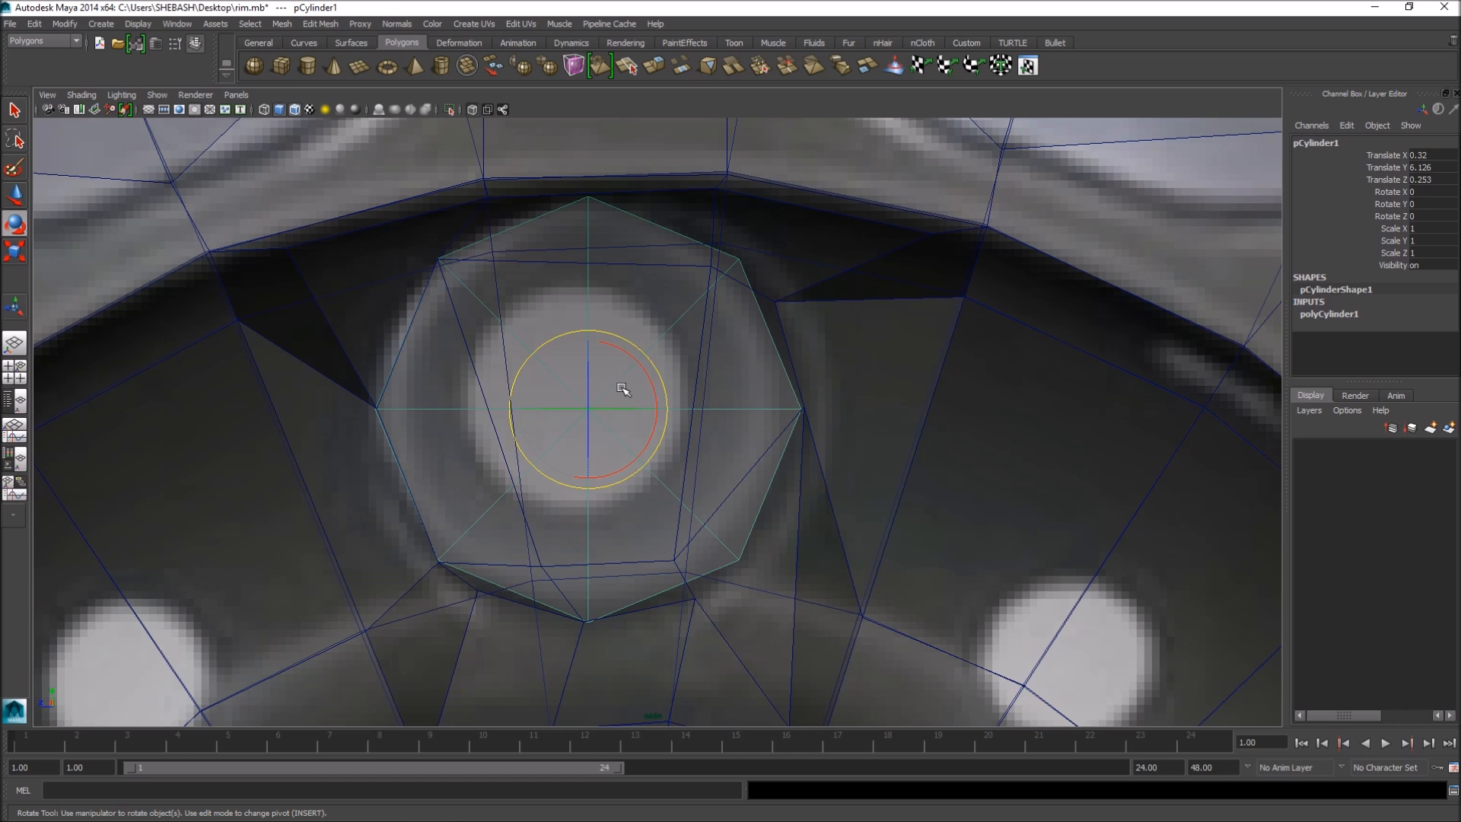
left_click_drag(642, 365, 649, 383)
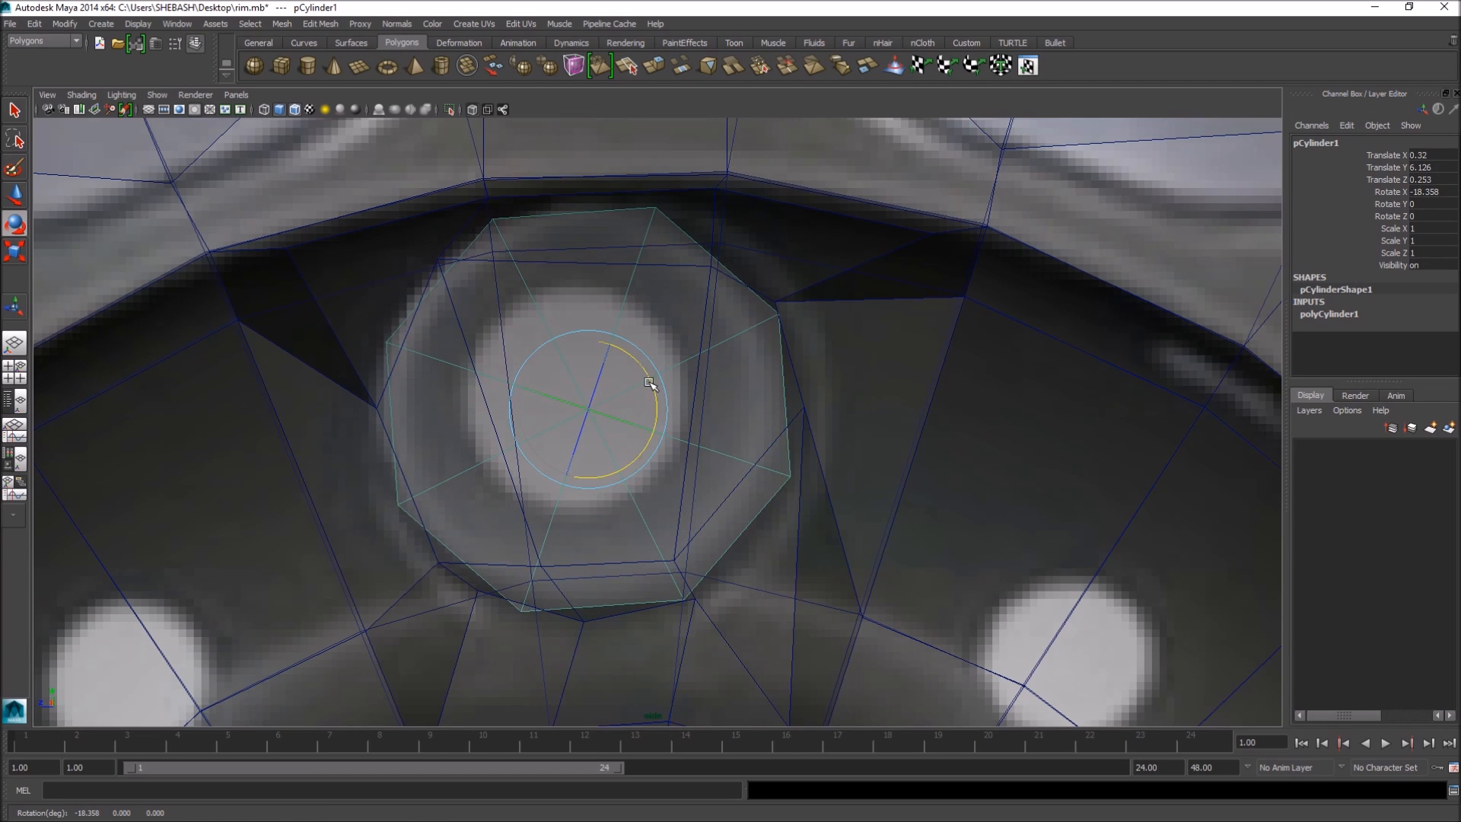
- Move three hub vertices onto the rotated cylinder's top-left corner and its two left-side corners
key("q")
left_click(606, 268)
right_click_drag(606, 268, 479, 255)
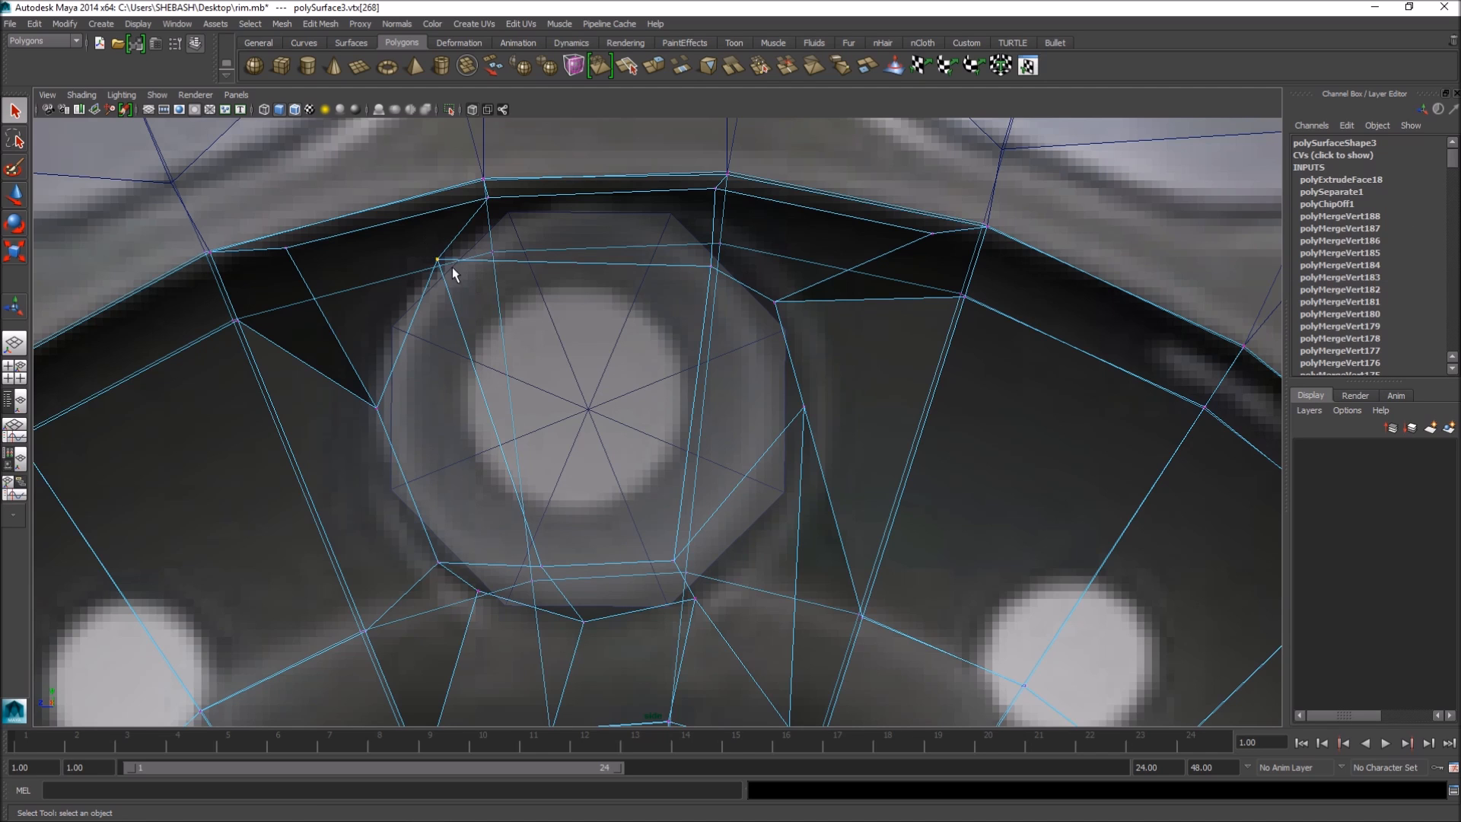
key("w")
left_click_drag(435, 256, 505, 205)
left_click_drag(347, 389, 384, 321)
left_click(439, 563)
left_click_drag(439, 564, 388, 485)
- Move the three vertices along the inset's bottom edge down, midway between the cylinder and the hub's inner rim
left_click_drag(478, 591, 483, 619)
middle_click_drag(483, 620, 469, 428, "alt")
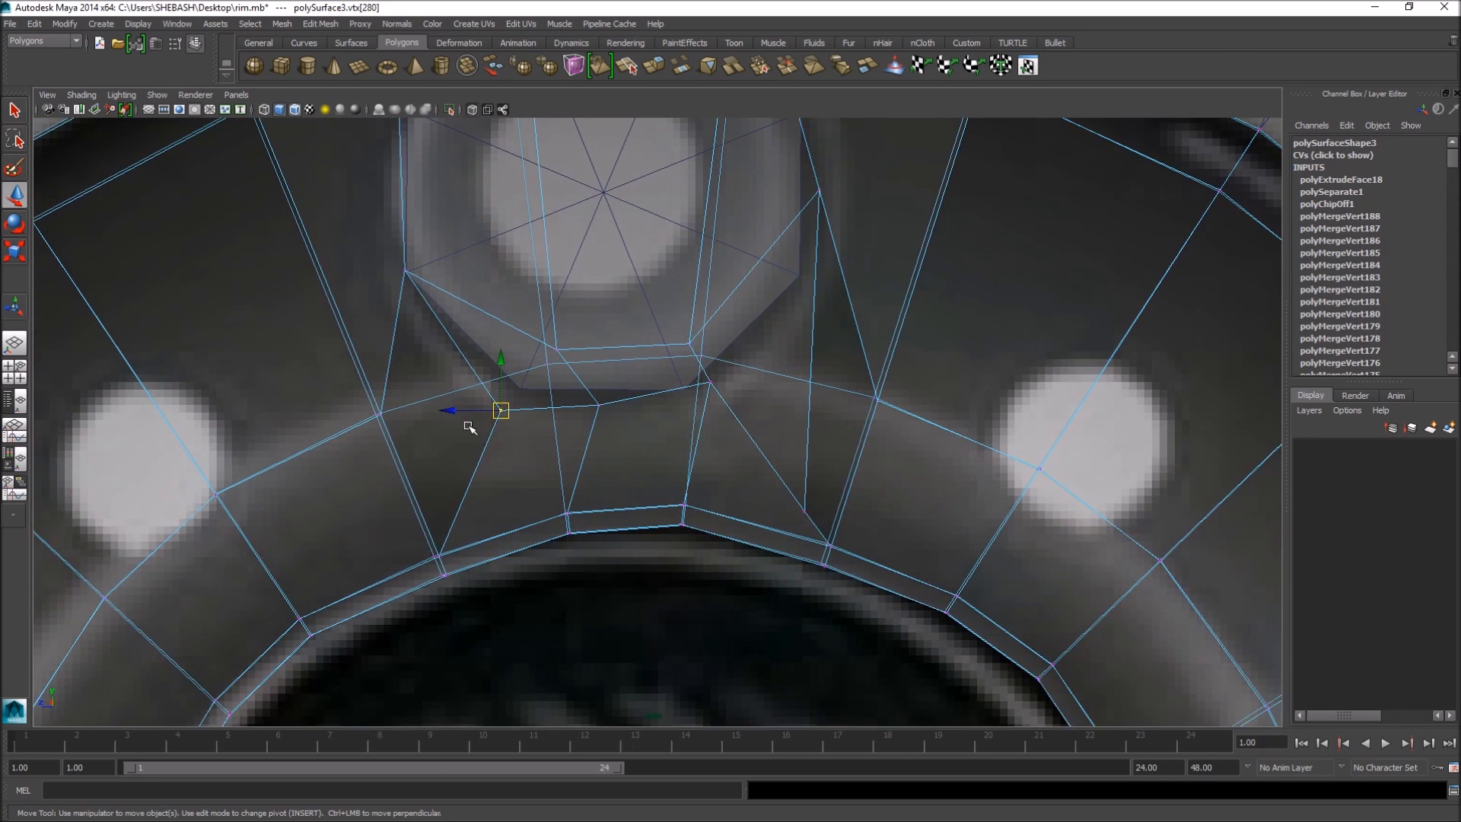
left_click_drag(501, 410, 491, 463)
left_click(598, 405)
left_click_drag(597, 405, 576, 468)
left_click(710, 377)
left_click_drag(711, 378, 715, 439)
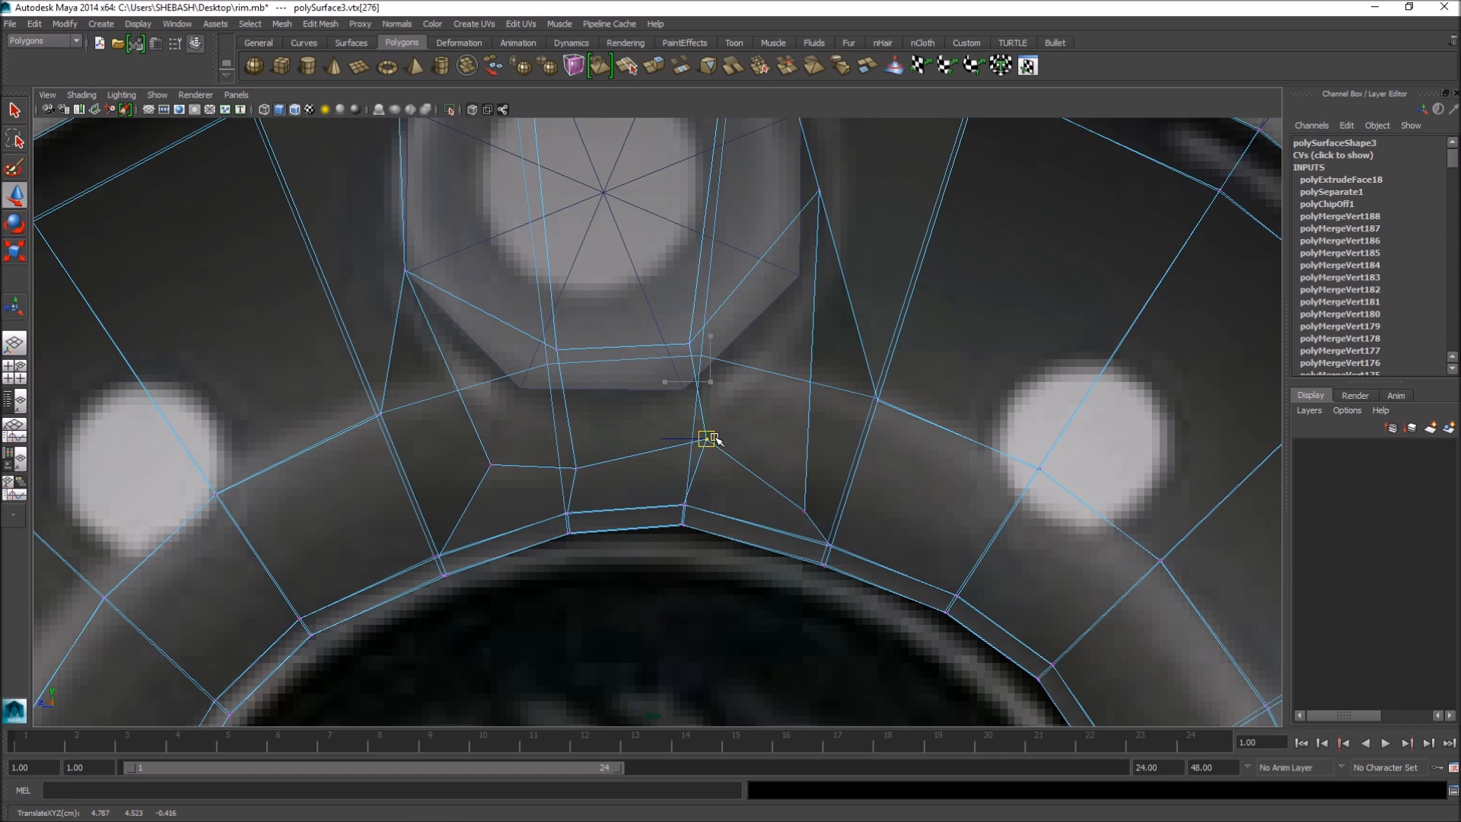
- Move the two inner lower vertices onto the 8-sided cylinder's bottom corners
left_click(556, 349)
left_click_drag(560, 357, 516, 381)
left_click(692, 343)
left_click_drag(695, 354, 689, 386)
- Move three vertices onto the cylinder's two right-side corners and its top-right corner, closing the octagonal outline
middle_click_drag(829, 233, 755, 330, "alt")
left_click_drag(722, 276, 727, 371)
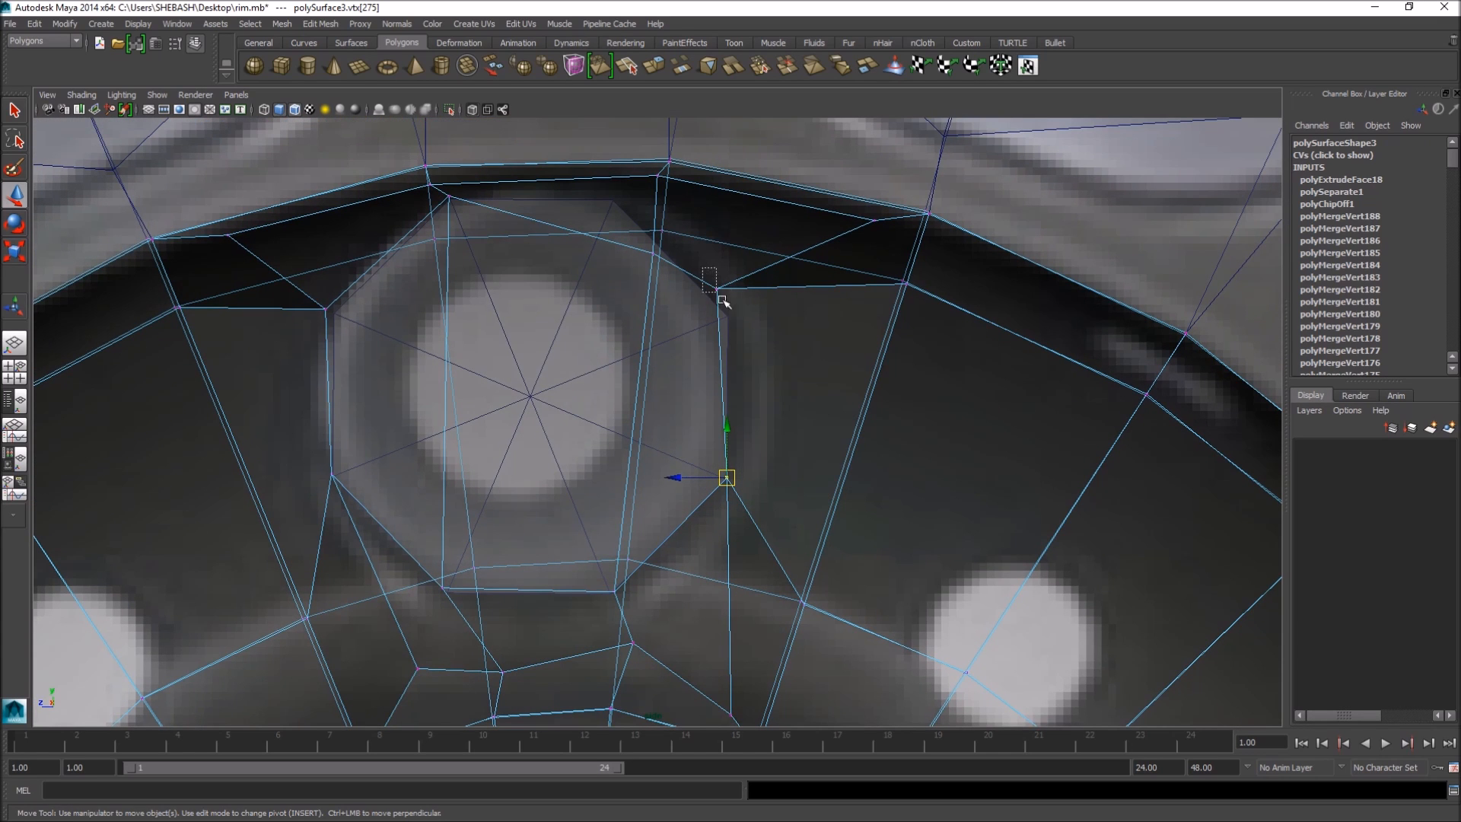
left_click_drag(727, 289, 730, 313)
key("w")
left_click(652, 253)
left_click_drag(654, 262, 617, 212)
- Try to spread the row of three vertices below the bolt hole by scaling them horizontally in the perspective view
key("space")
key("space")
mouse_move(904, 414)
left_mouse_down("alt")
mouse_move(809, 404)
mouse_move(854, 399)
mouse_move(567, 404)
mouse_move(669, 447)
mouse_move(737, 454)
mouse_move(675, 433)
mouse_move(597, 454)
mouse_move(665, 449)
left_mouse_up("alt")
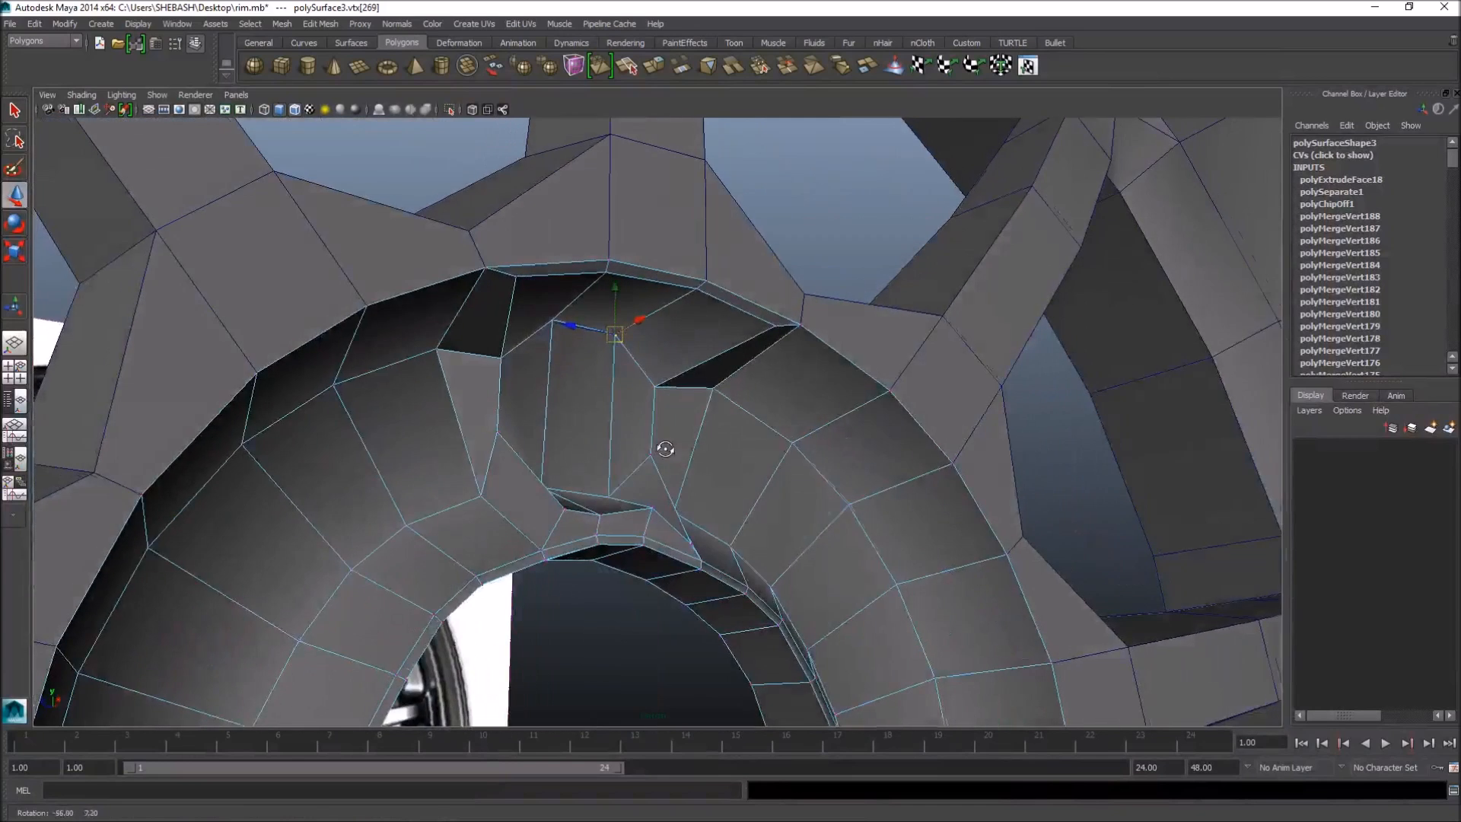
key("q")
right_click_drag(376, 512, 514, 553, "alt")
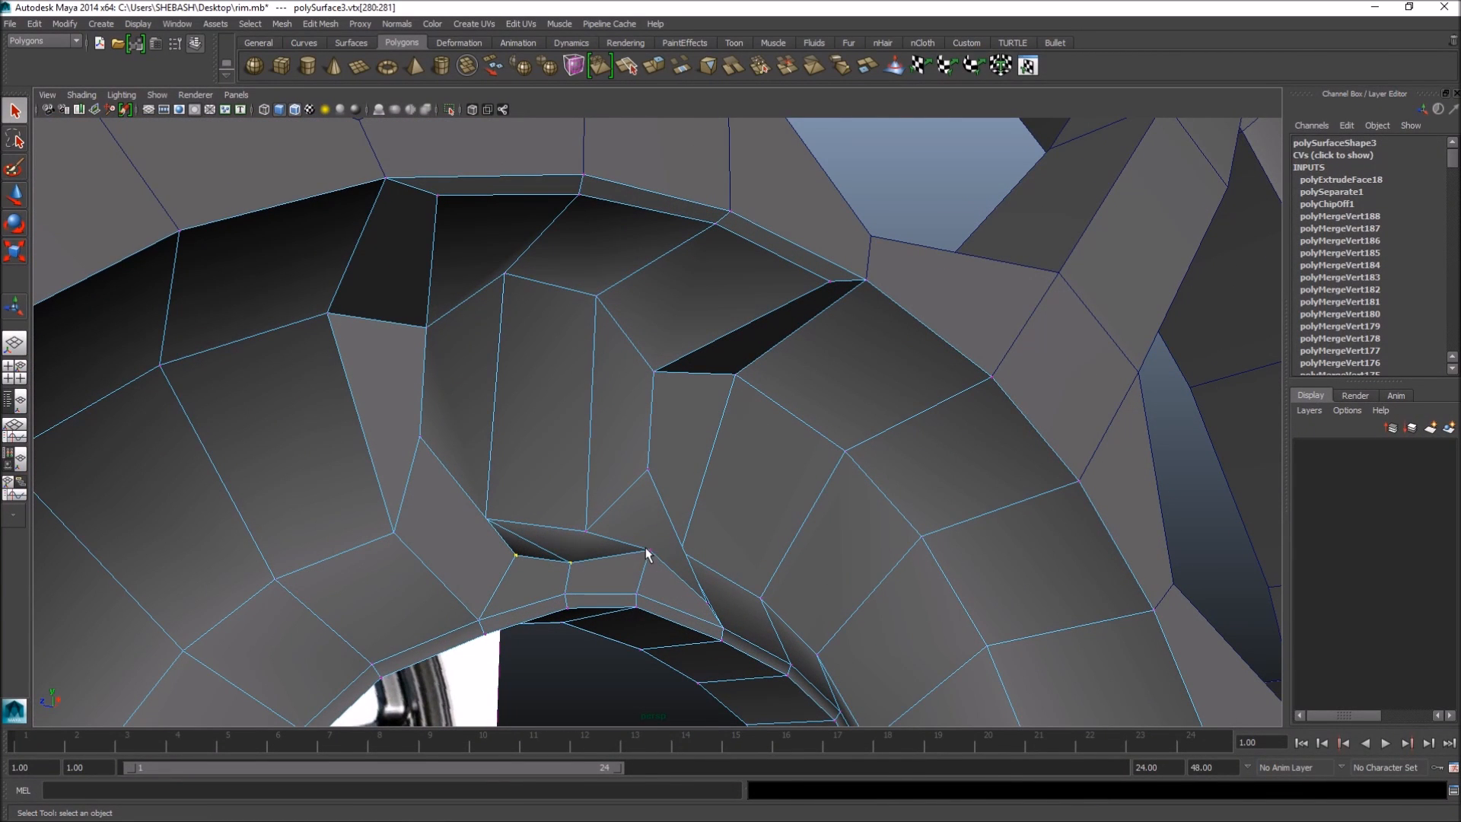
right_click_drag(649, 555, 776, 451, "alt")
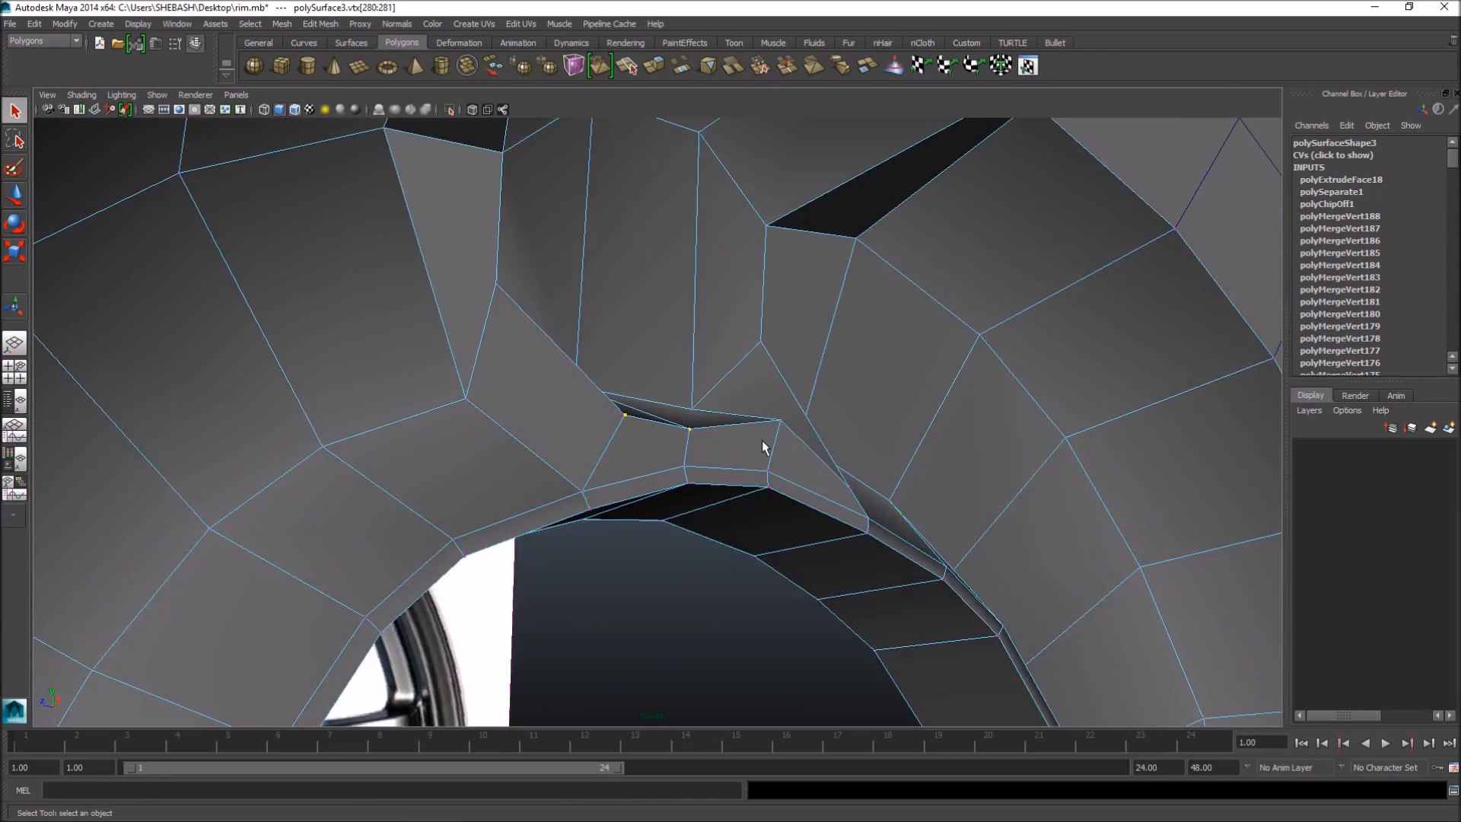
key("w")
left_click_drag(917, 424, 709, 440, "alt")
key("r")
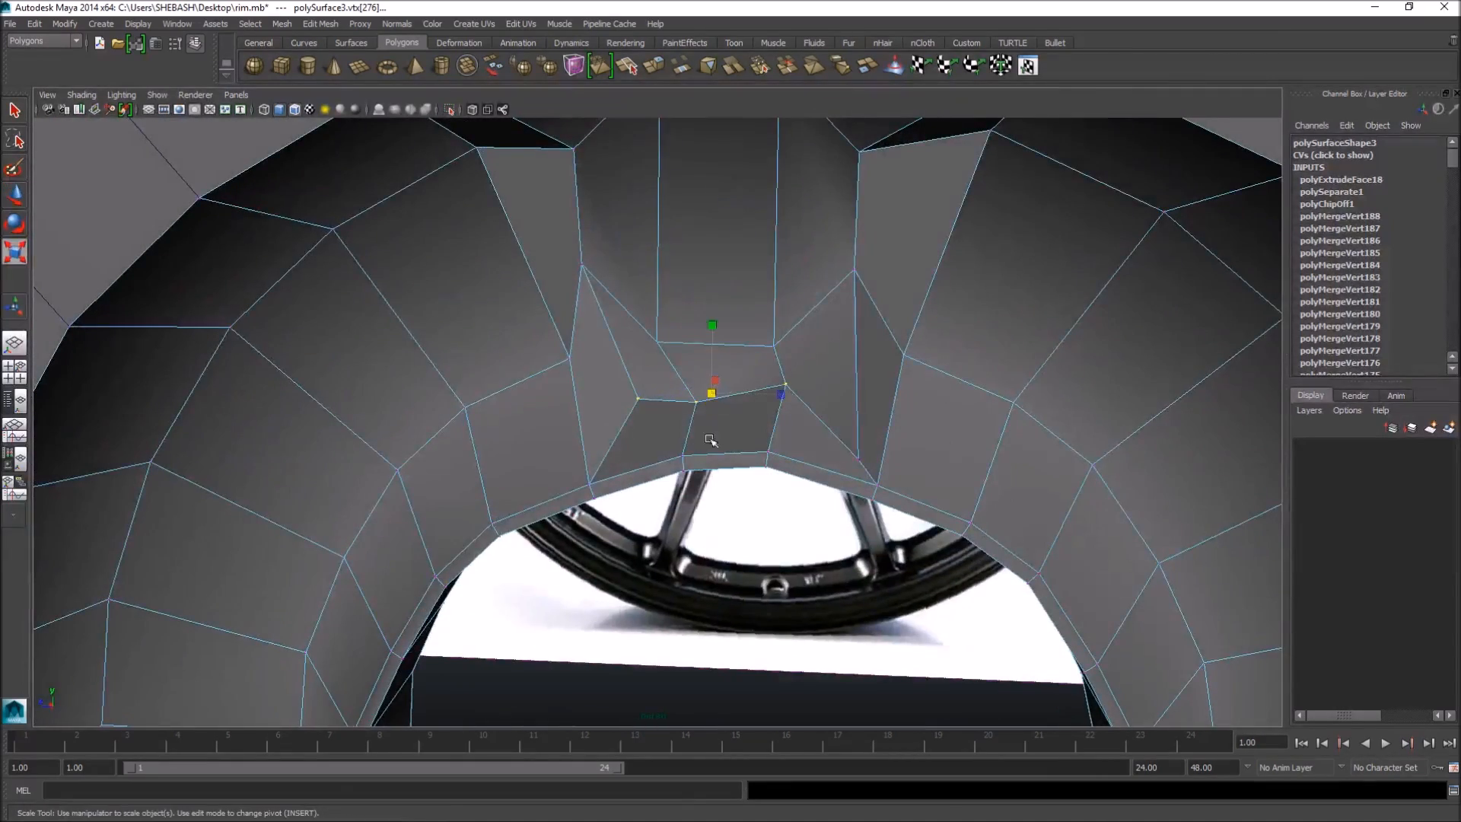
left_click_drag(780, 393, 829, 401)
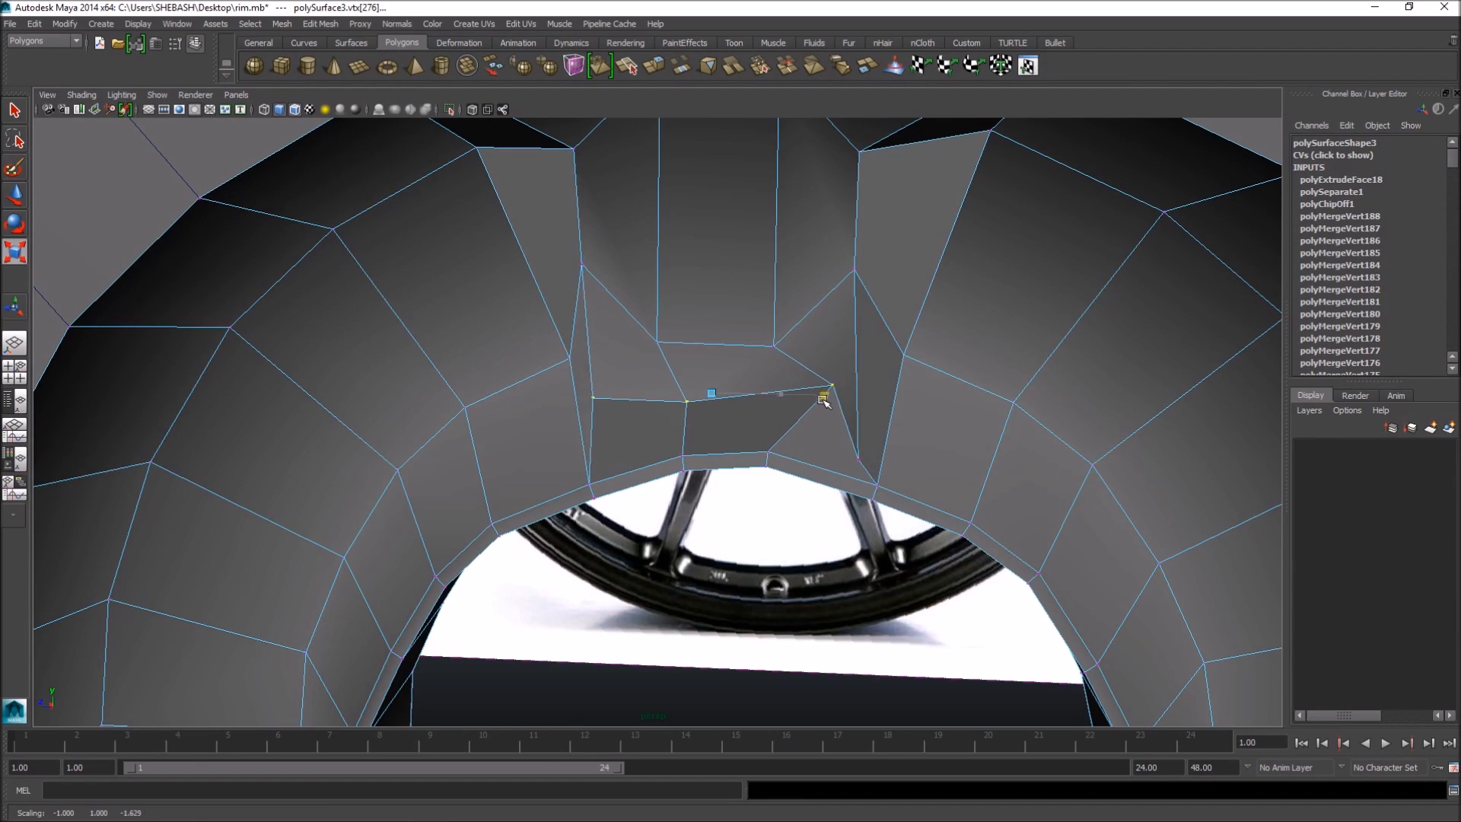
left_click_drag(871, 446, 783, 440, "alt")
- Move the two outermost vertices below the bolt hole upward in the side view so they curve around the guide cylinder's lower corners
left_click_drag(685, 454, 887, 481, "alt")
key("q")
left_click(829, 447)
left_click(832, 449)
key("w")
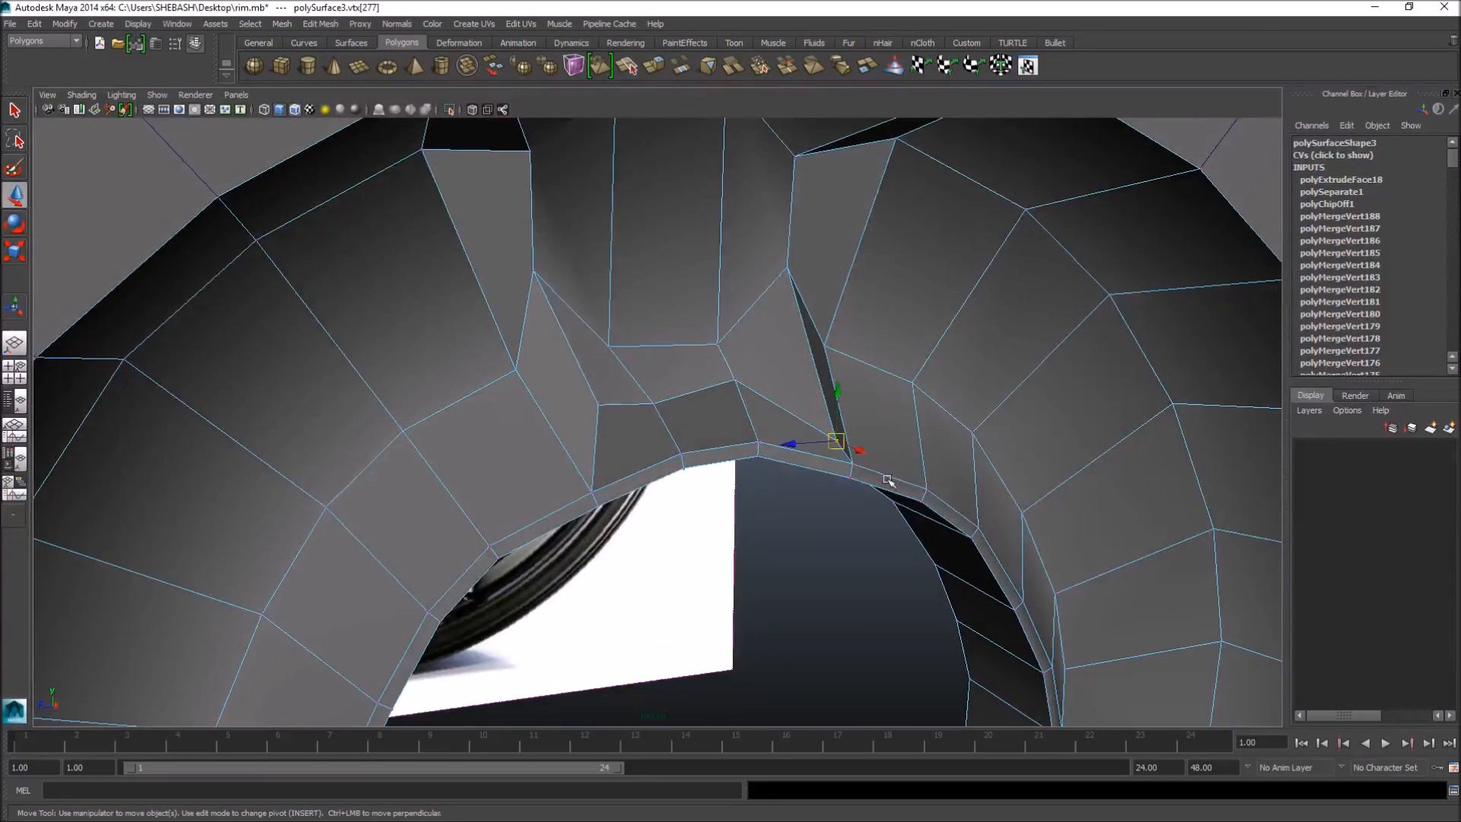
key("space")
key("space")
middle_click_drag(923, 489, 934, 468, "alt")
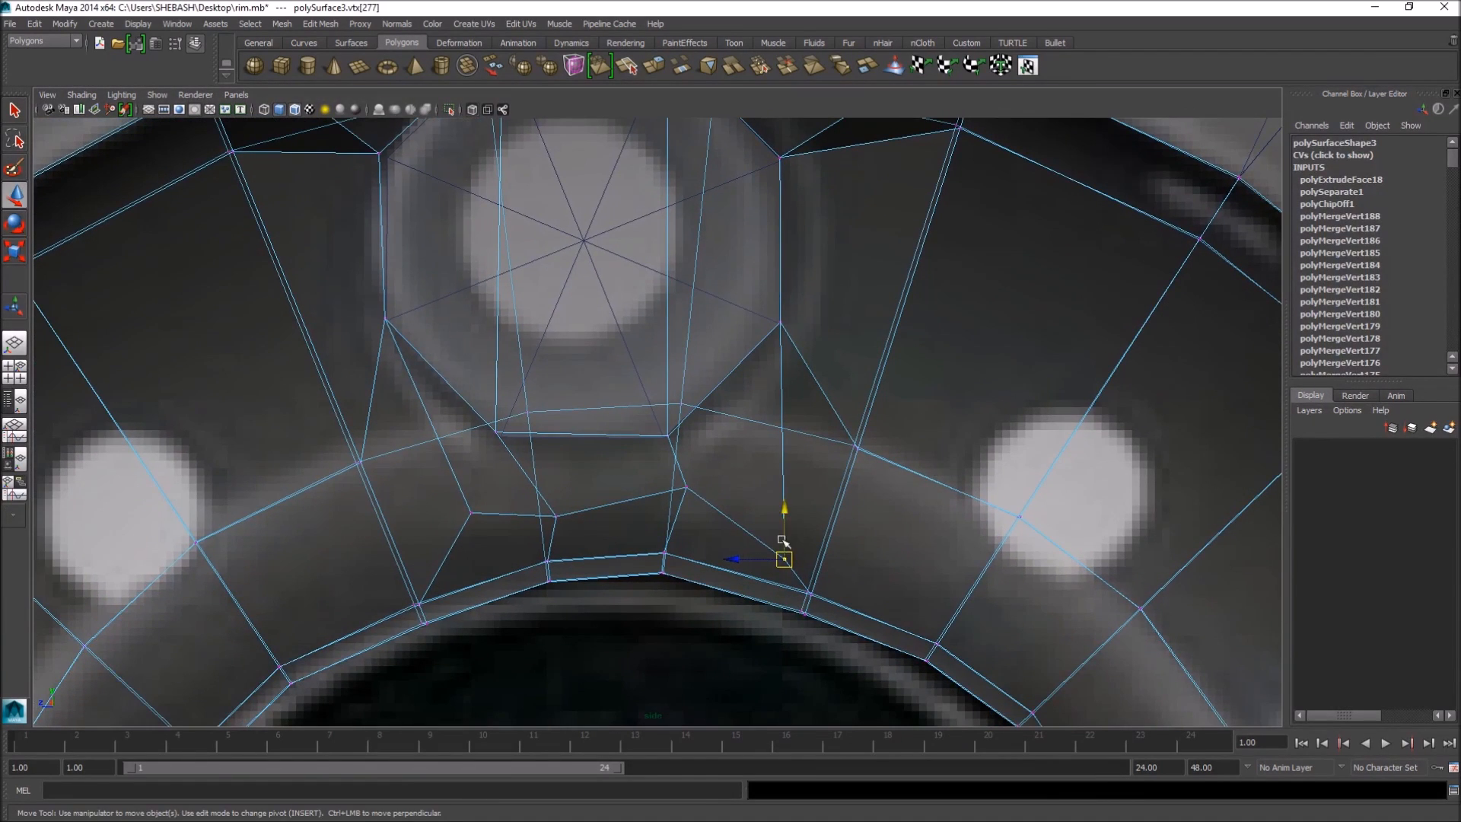
left_click_drag(788, 563, 773, 501)
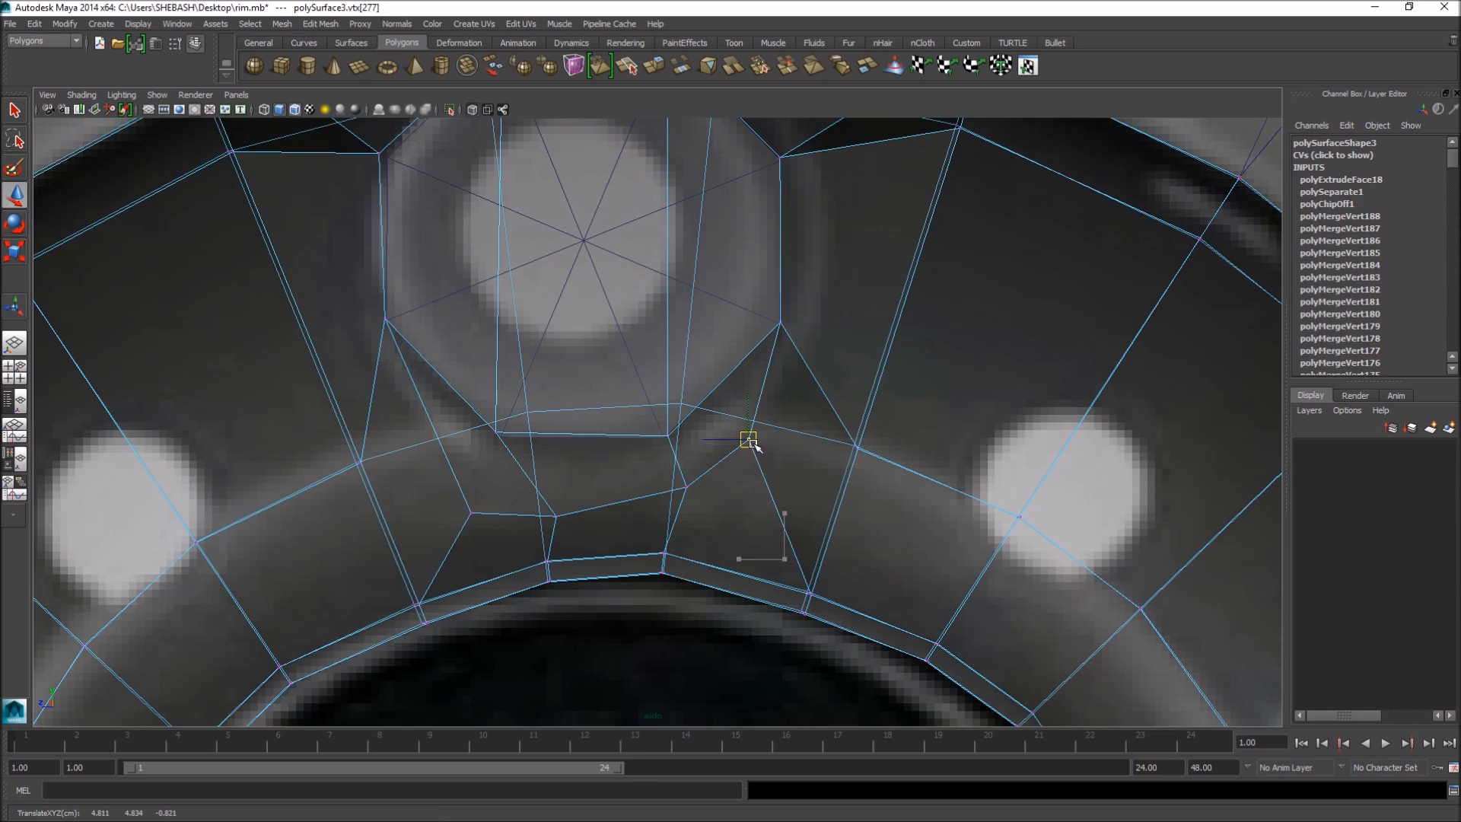
left_click(492, 521)
left_click_drag(475, 513, 472, 495)
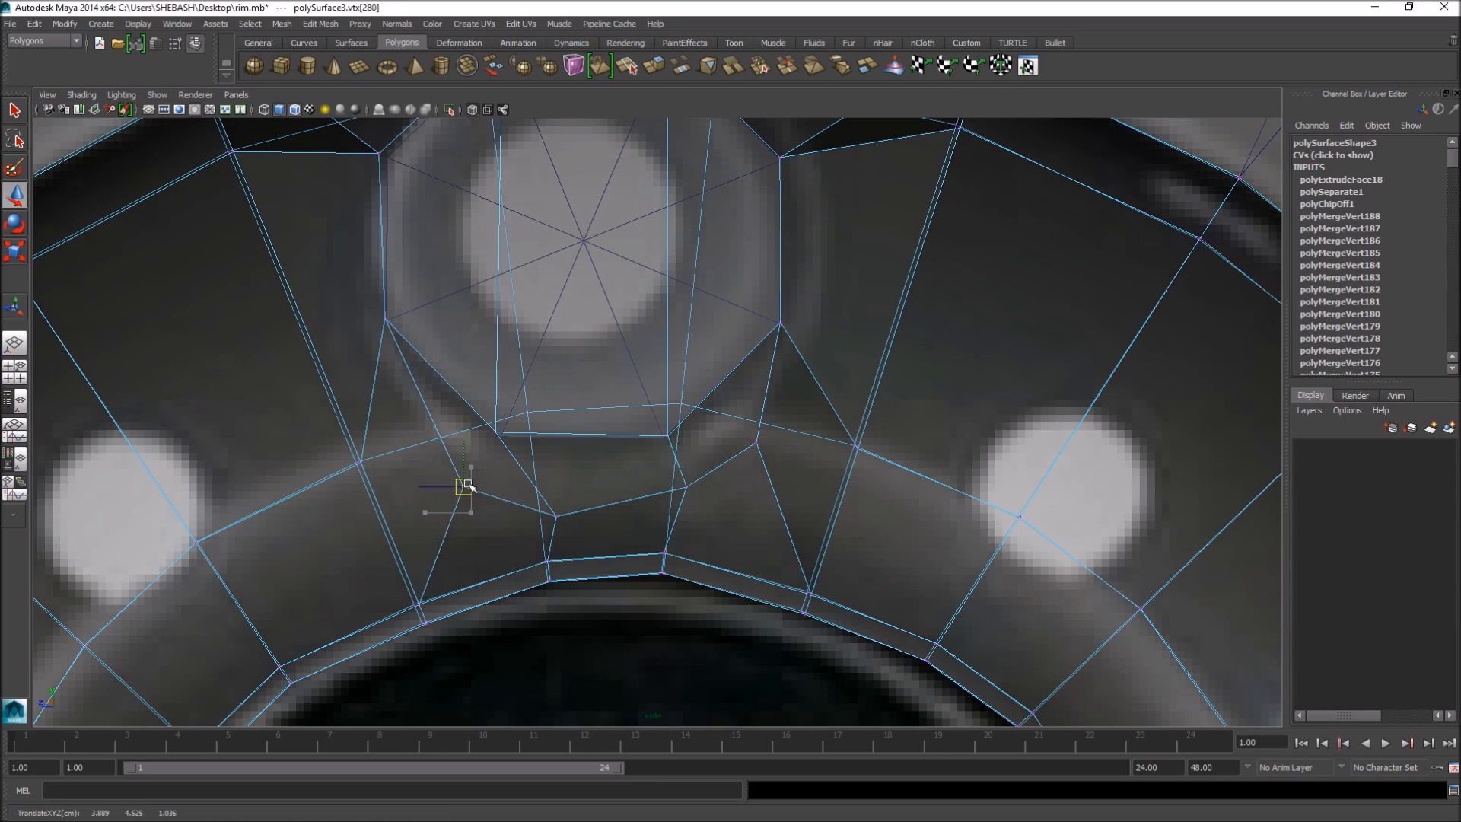
- Shift the outer vertex on the right below the bolt hole in depth to follow the surrounding hub surface
key("space")
key("space")
left_click_drag(875, 395, 632, 404, "alt")
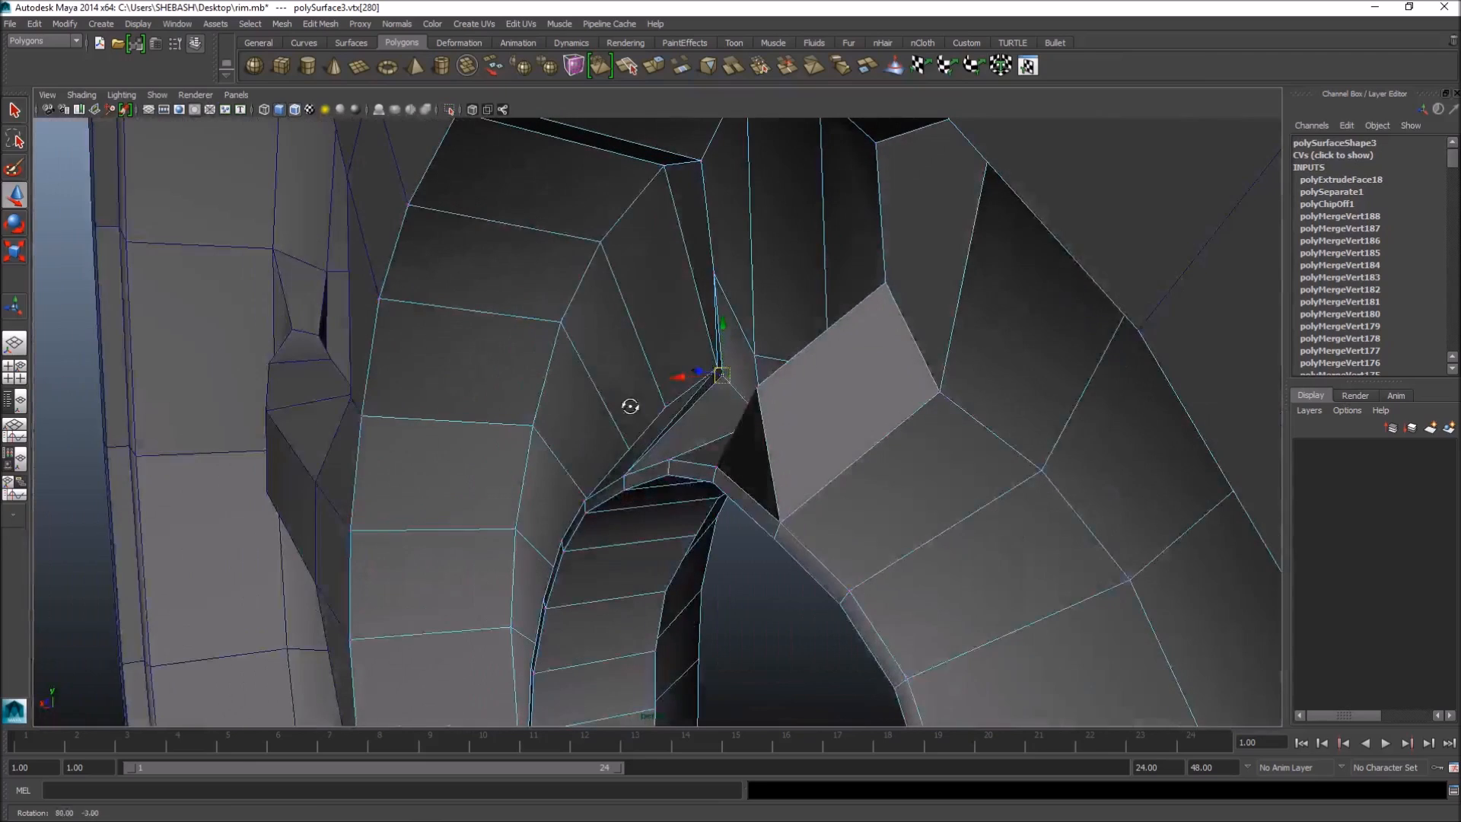
left_click(757, 392)
key("w")
middle_click_drag(711, 385, 841, 388)
key("3")
key("1")
- Adjust the depth of the matching outer vertex on the left below the bolt hole
left_click_drag(723, 418, 580, 388, "alt")
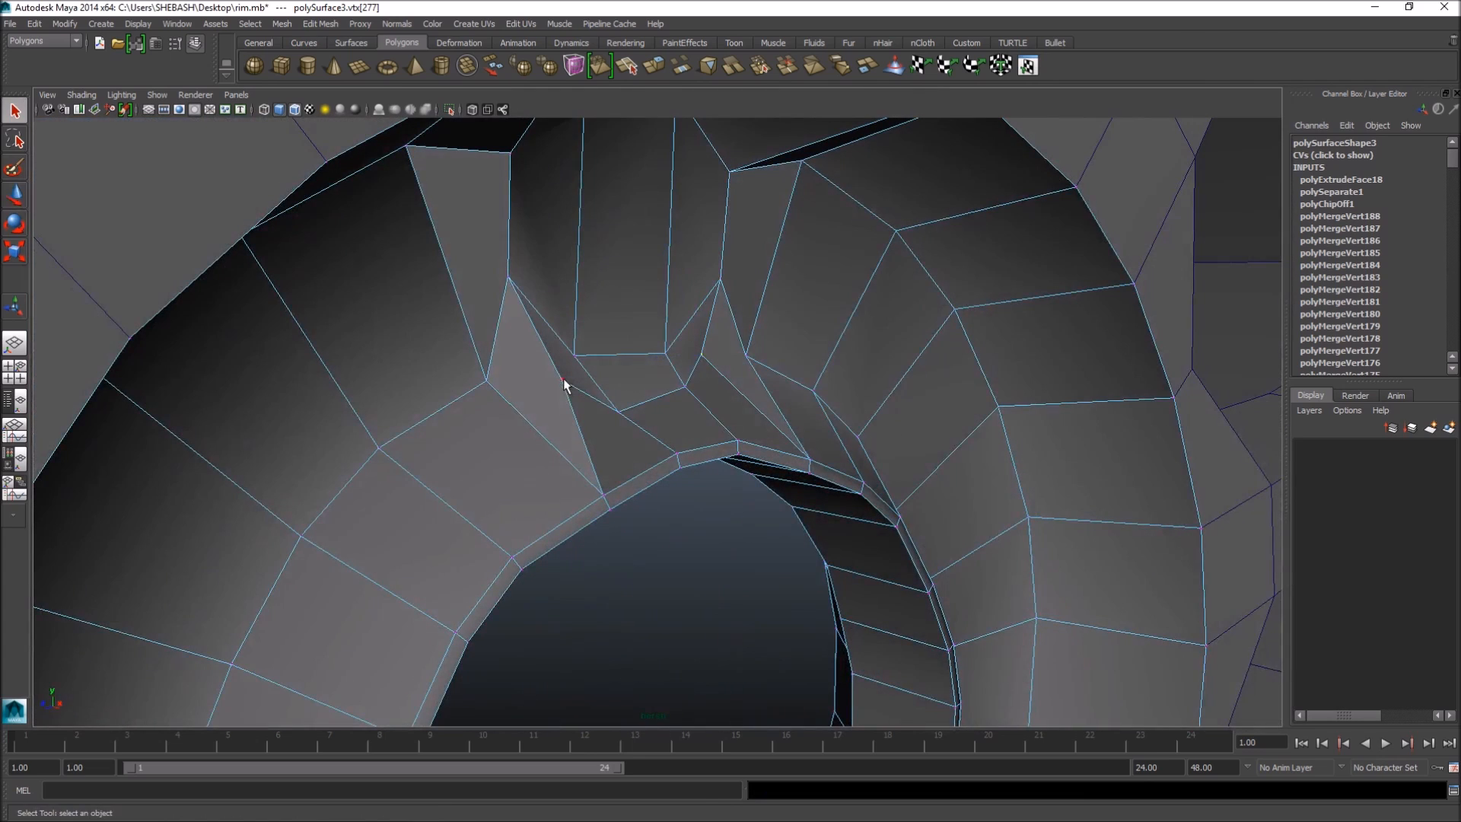
left_click(562, 380)
key("w")
middle_click_drag(586, 382, 560, 383)
- Move the row of four vertices above the bolt hole along the X axis and preview the smoothed hub
left_click_drag(561, 383, 837, 467, "alt")
key("q")
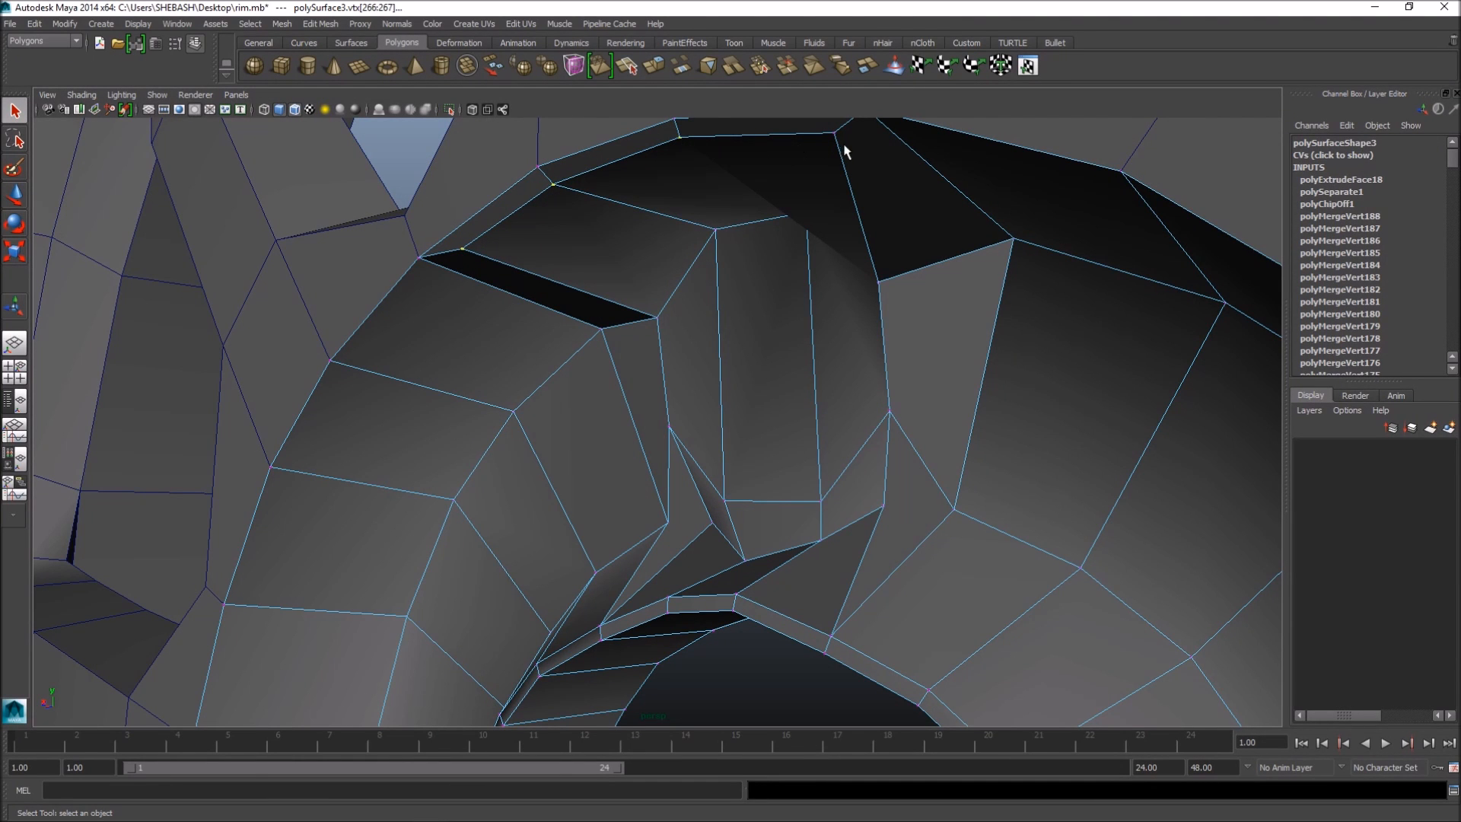
left_click_drag(845, 341, 829, 346, "alt")
key("w")
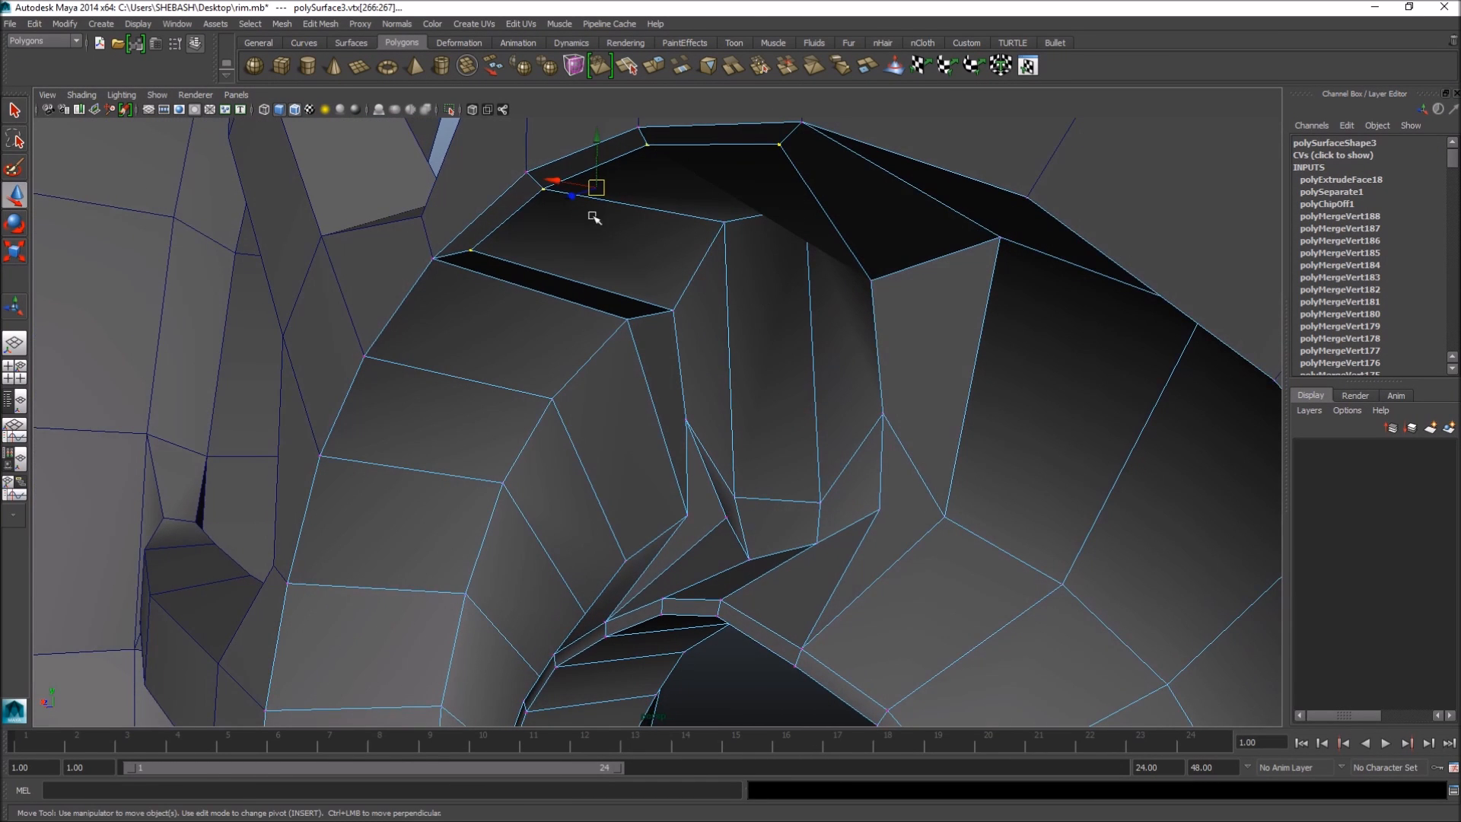
left_click_drag(553, 181, 722, 223)
left_click_drag(789, 275, 759, 267, "alt")
key("3")
right_click_drag(977, 304, 743, 385, "alt")
left_click_drag(744, 385, 696, 358, "alt")
- Delete the faces filling the octagonal bolt-hole outline in the hub mesh
key("1")
right_click_drag(691, 344, 692, 376)
left_click(655, 367)
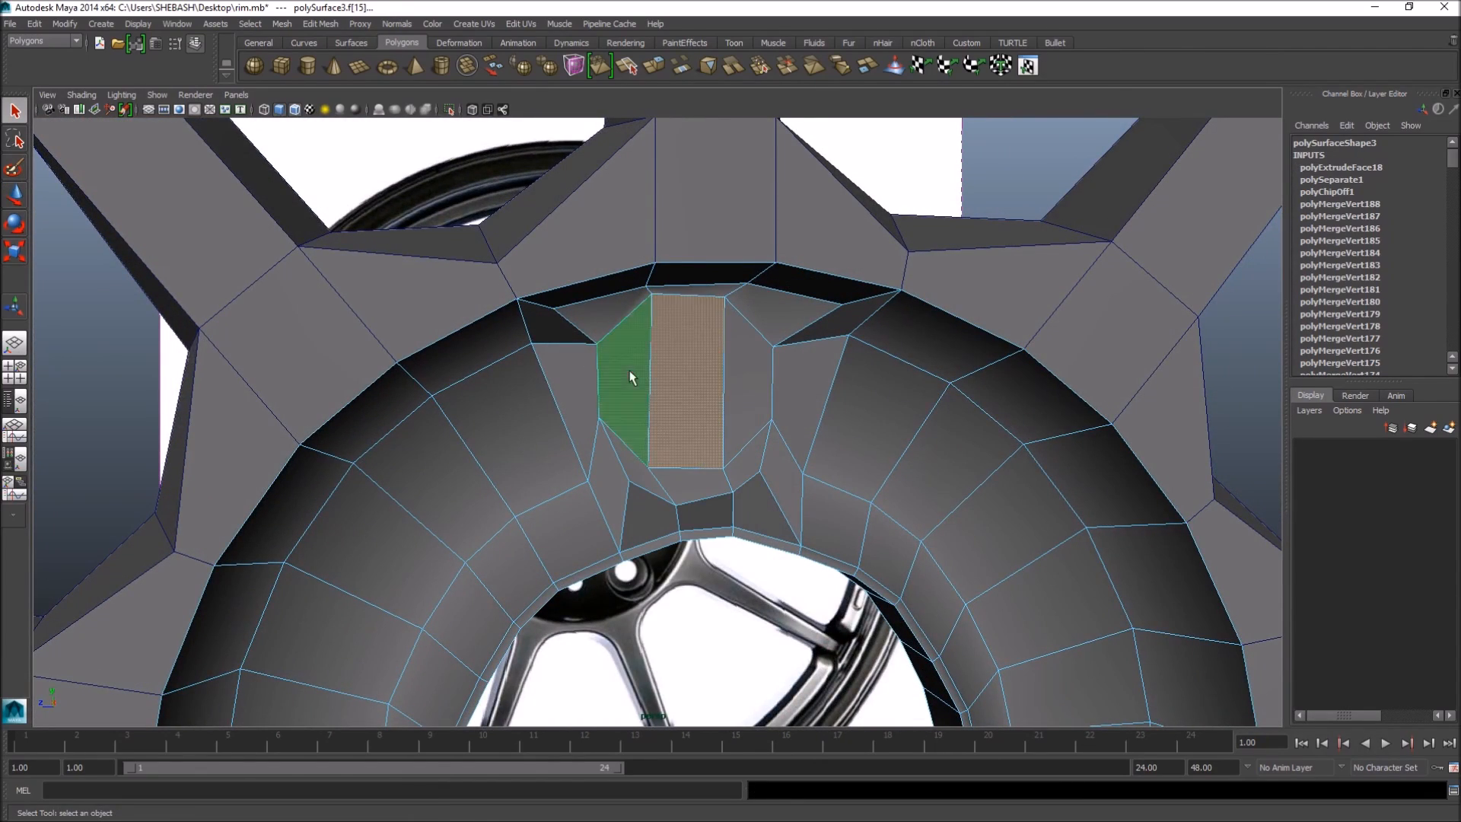
left_click(622, 380, "shift")
left_click_drag(658, 522, 717, 471, "alt")
key("Delete")
- Compare the opened bolt-hole outline with the reference photo and guide cylinder in the side view
right_click_drag(716, 471, 811, 453)
left_click_drag(854, 505, 688, 495, "alt")
left_click(728, 517)
scroll(727, 517, "up", 3)
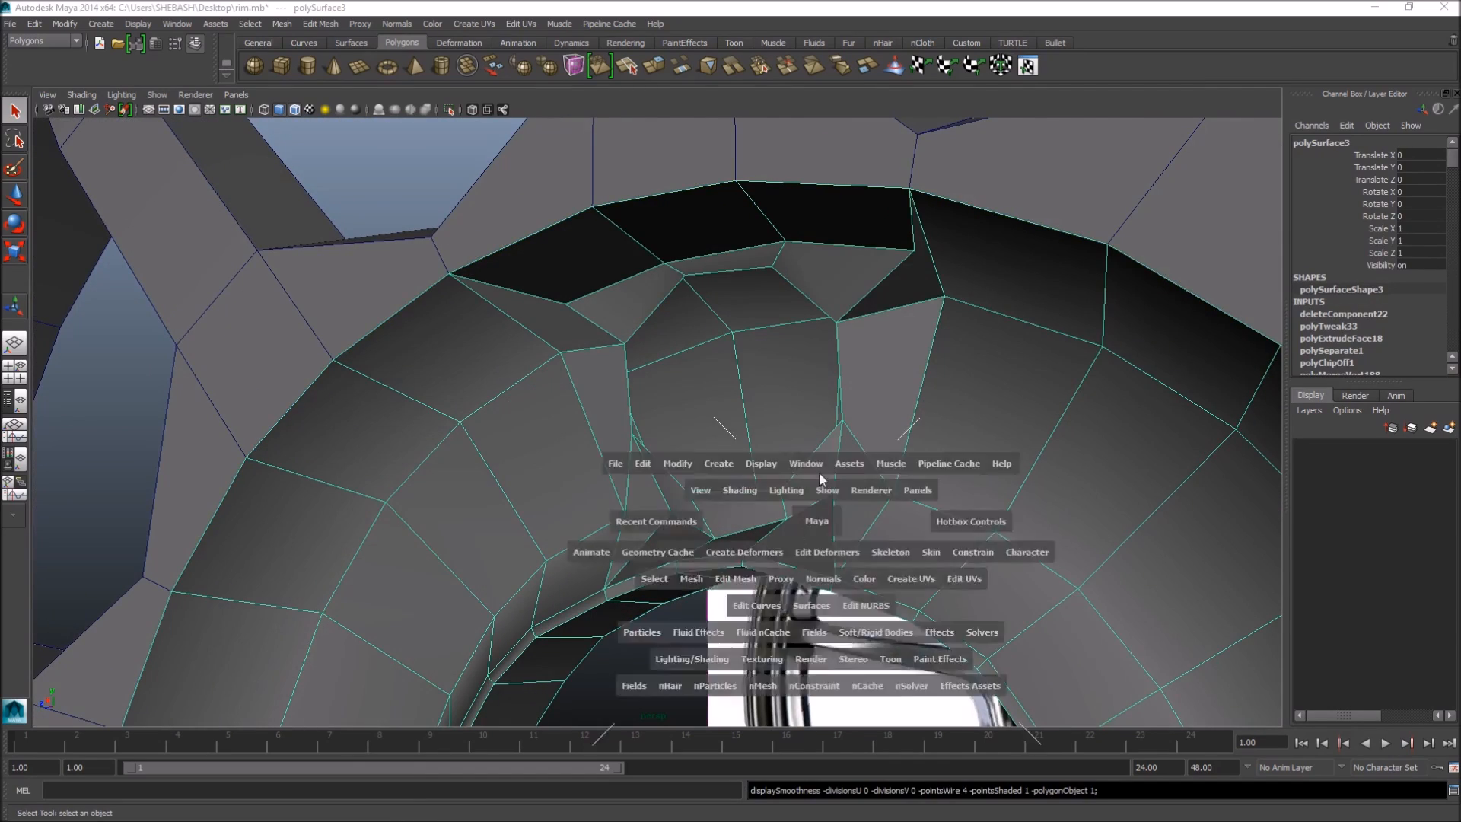
key("space")
key("space")
scroll(864, 495, "down", 4)
middle_click_drag(714, 406, 789, 455, "alt")
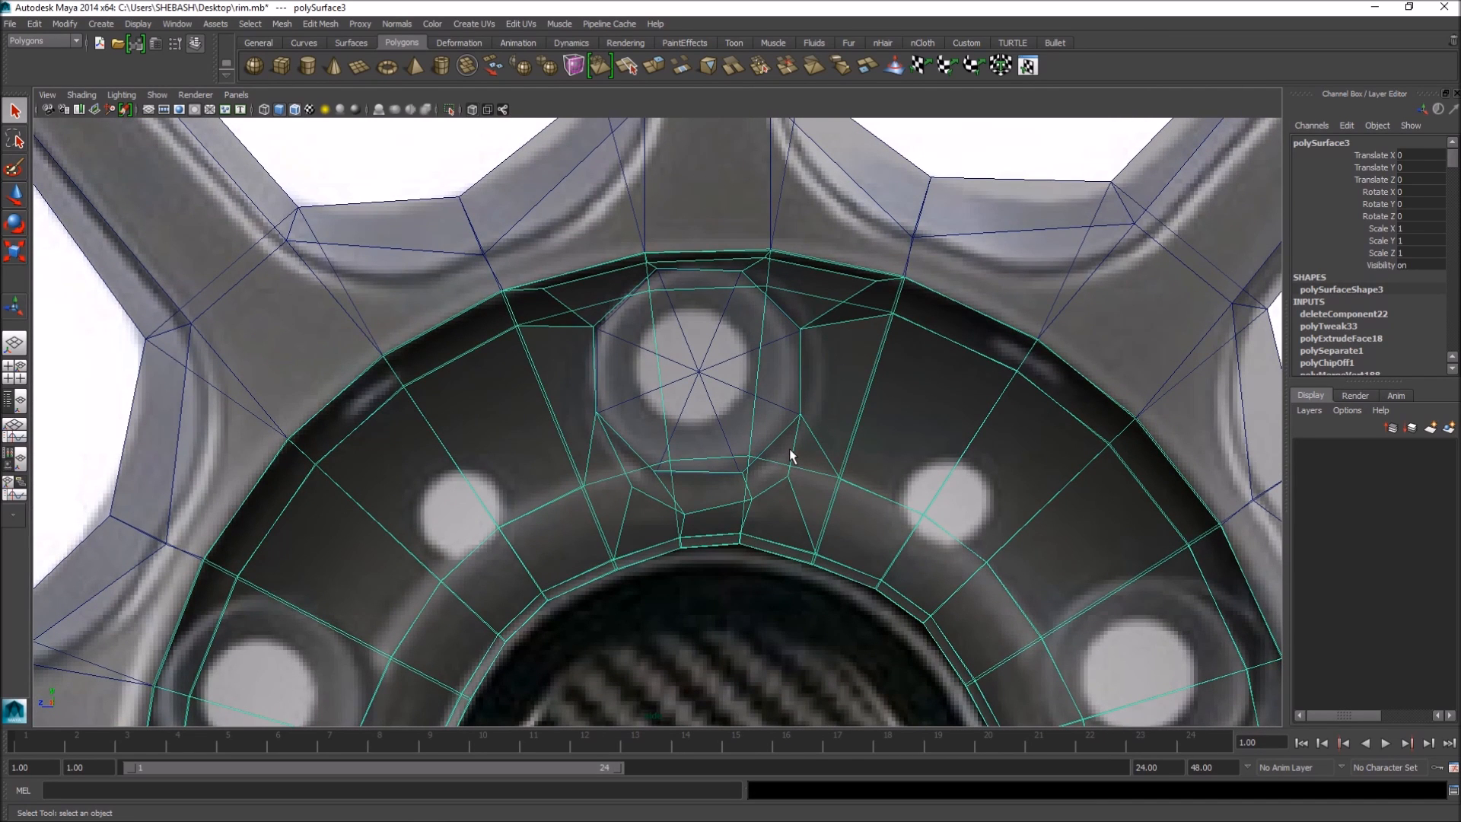
key("space")
key("space")
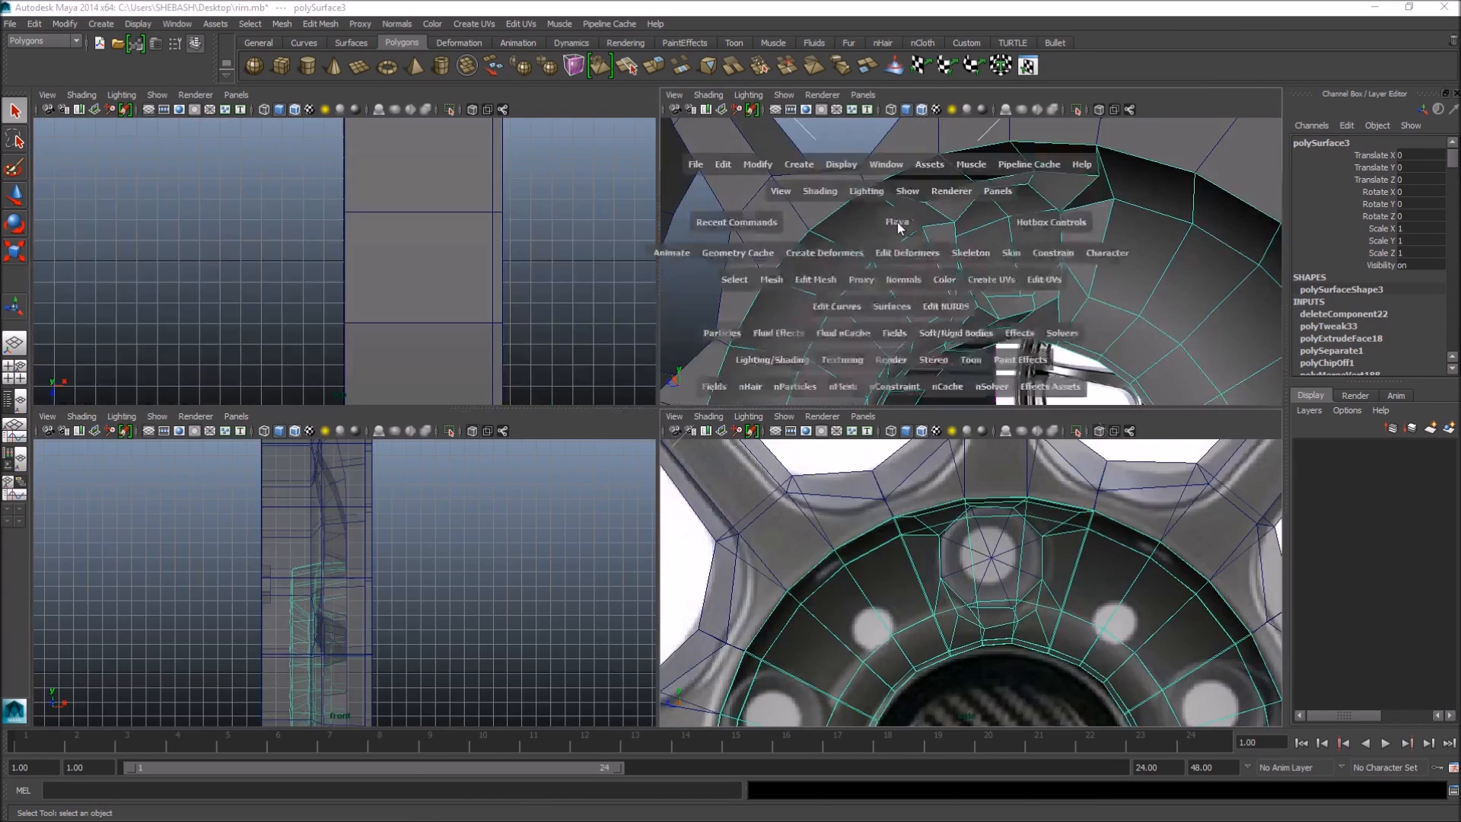
- Examine the bolt-hole recess from several angles in the perspective view, with mesh smoothing on and off
key("3")
scroll(712, 580, "down", 3)
left_click(711, 586)
left_click_drag(881, 581, 1058, 550, "alt")
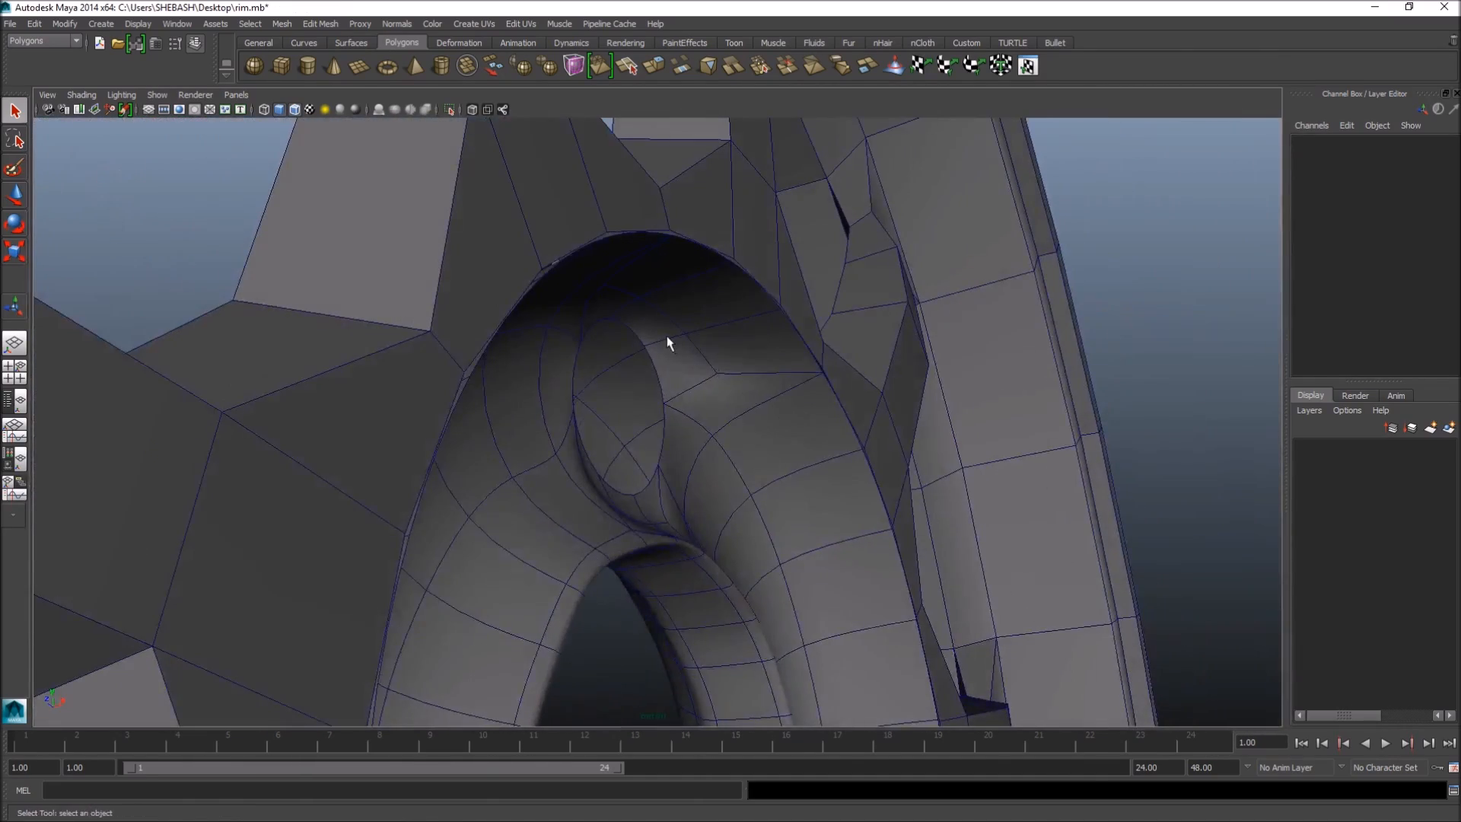
left_click(670, 335)
key("1")
key("3")
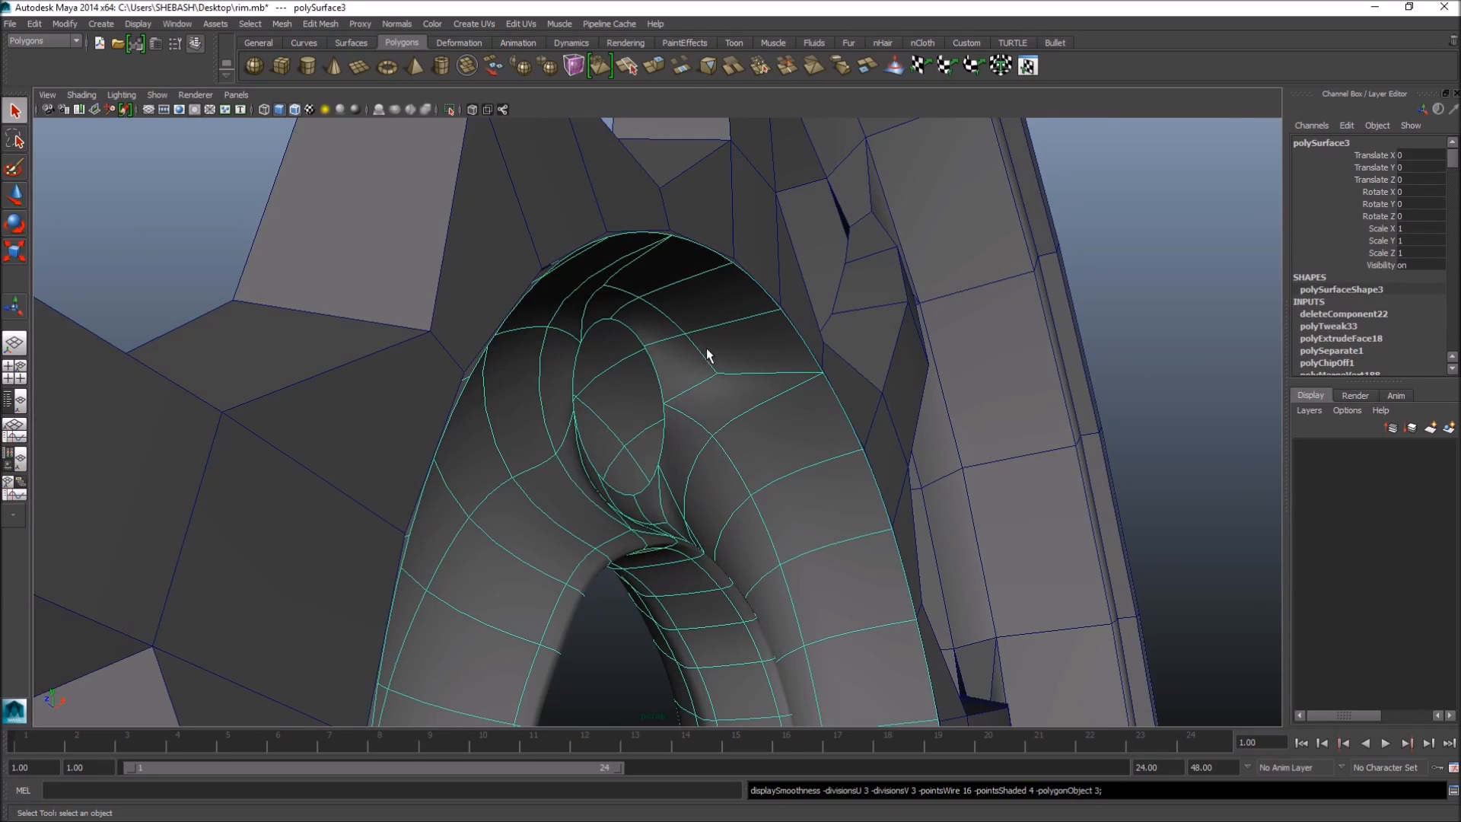
left_click_drag(794, 411, 695, 447, "alt")
key("1")
right_click_drag(563, 516, 720, 537, "alt")
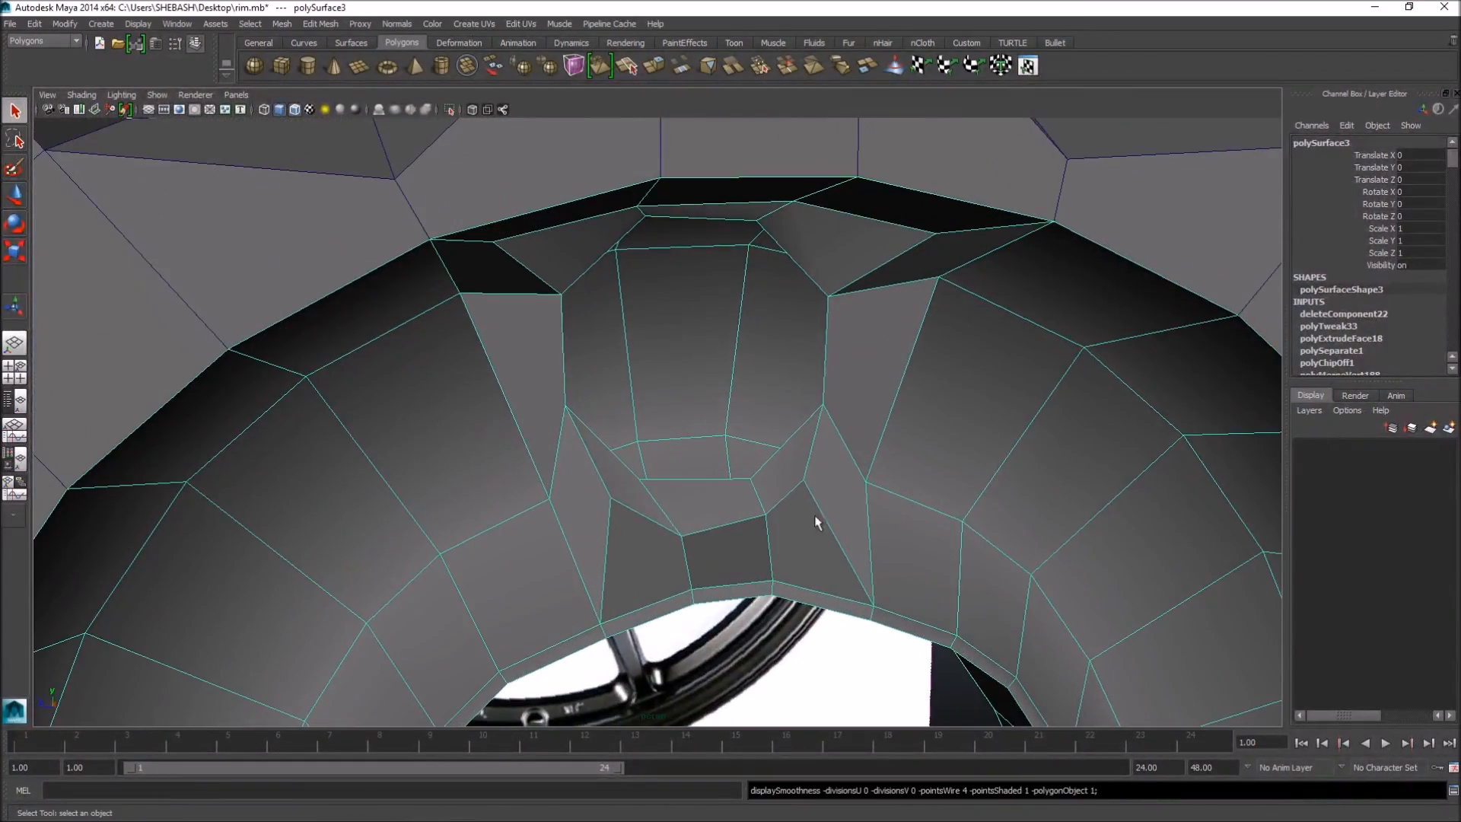
key("3")
left_click_drag(854, 522, 706, 533, "alt")
key("1")
- Level the two middle vertices below the bolt hole in the side view and adjust the outer left vertex beside them
key("space")
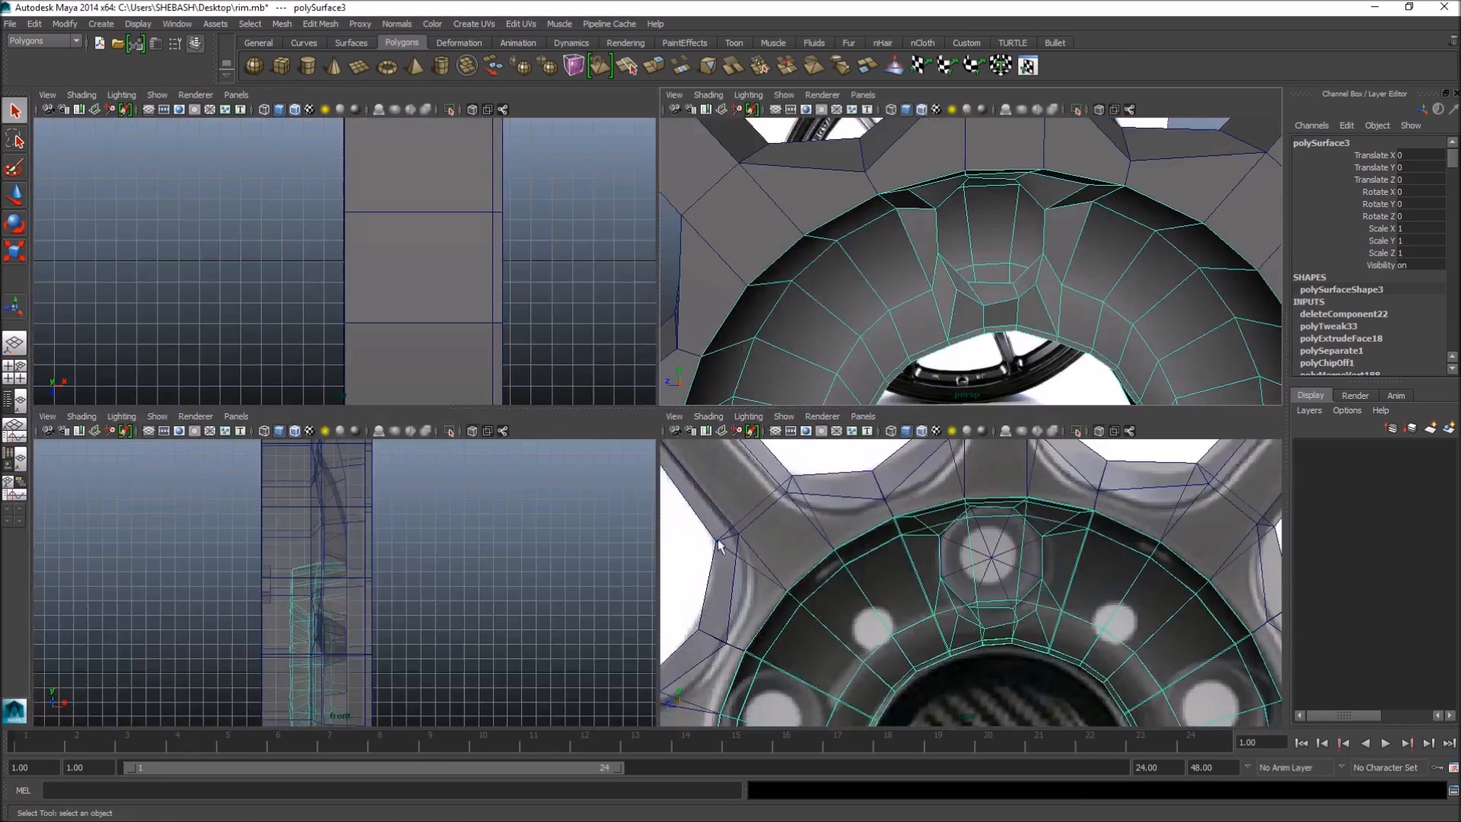
key("space")
middle_click_drag(880, 583, 826, 504, "alt")
scroll(684, 440, "up", 4)
right_click(658, 453)
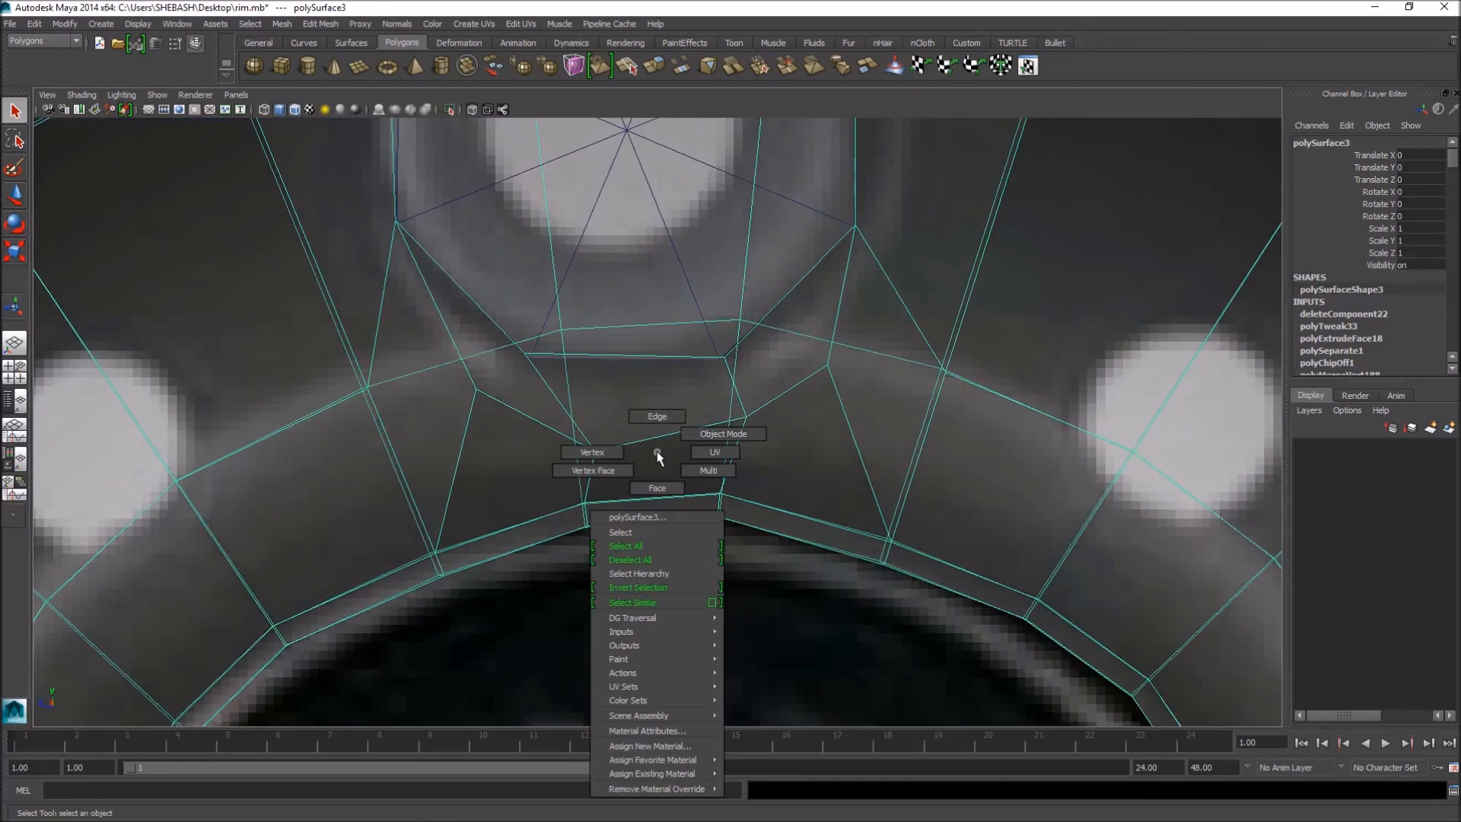
right_click_drag(600, 451, 598, 451)
mouse_move(572, 428)
left_mouse_down()
mouse_move(627, 461)
mouse_move(579, 424)
left_mouse_up()
key("w")
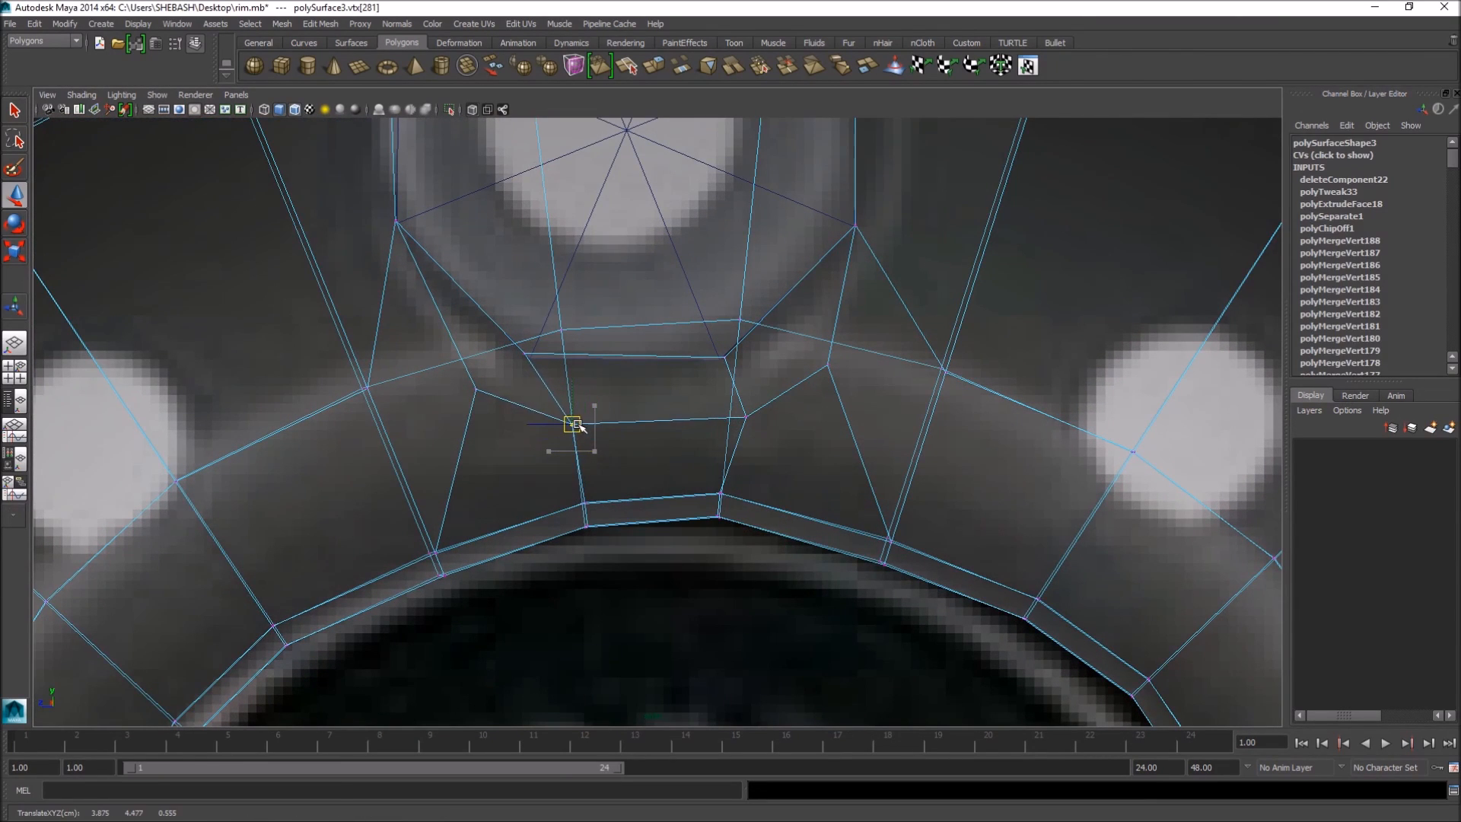
left_click_drag(716, 398, 744, 421)
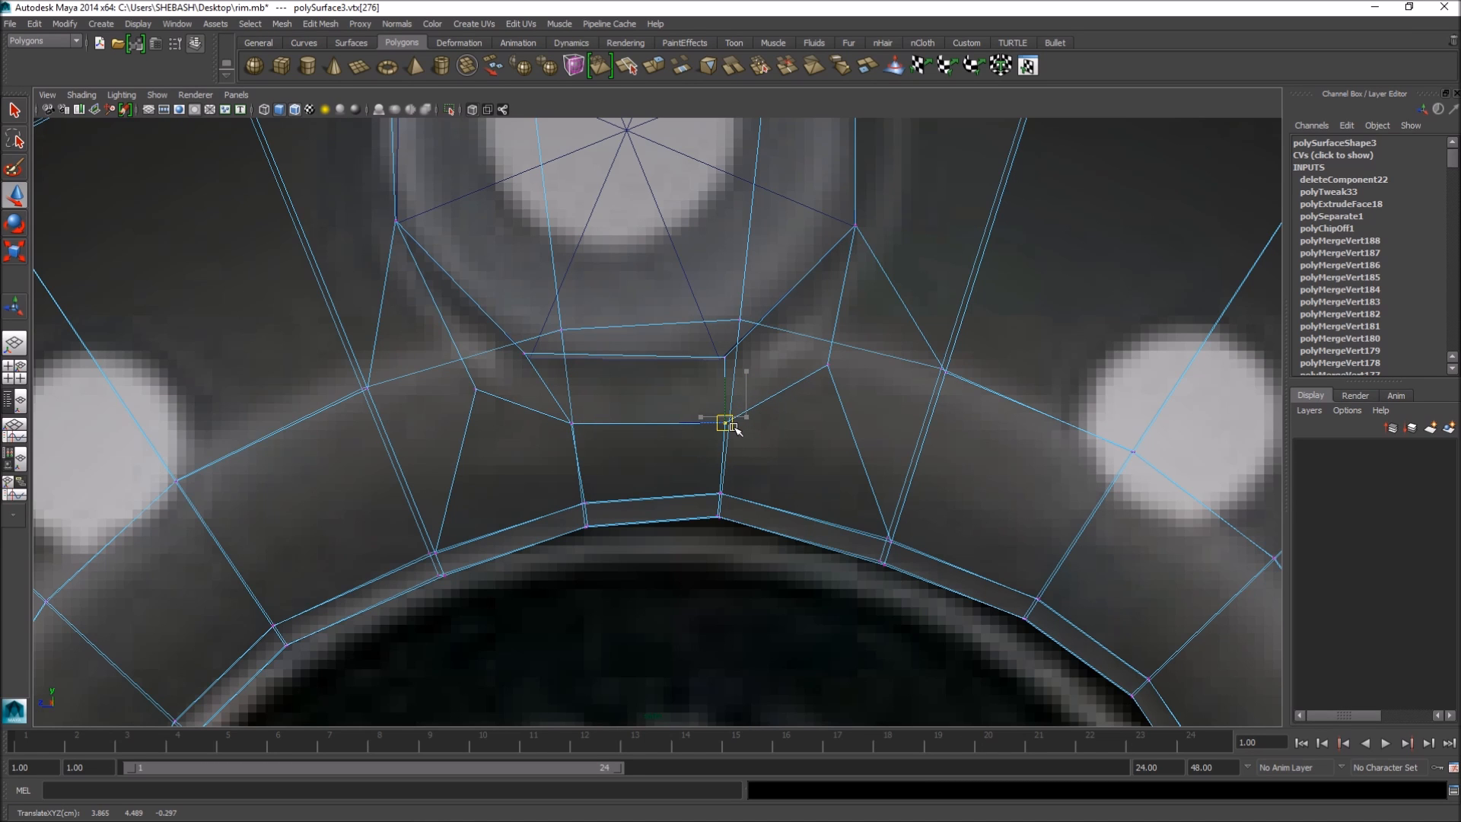
mouse_move(452, 379)
left_mouse_down()
mouse_move(487, 396)
mouse_move(474, 390)
left_mouse_up()
- Check the smoothed preview of the bolt-hole edge against the round recess in the reference photo
key("space")
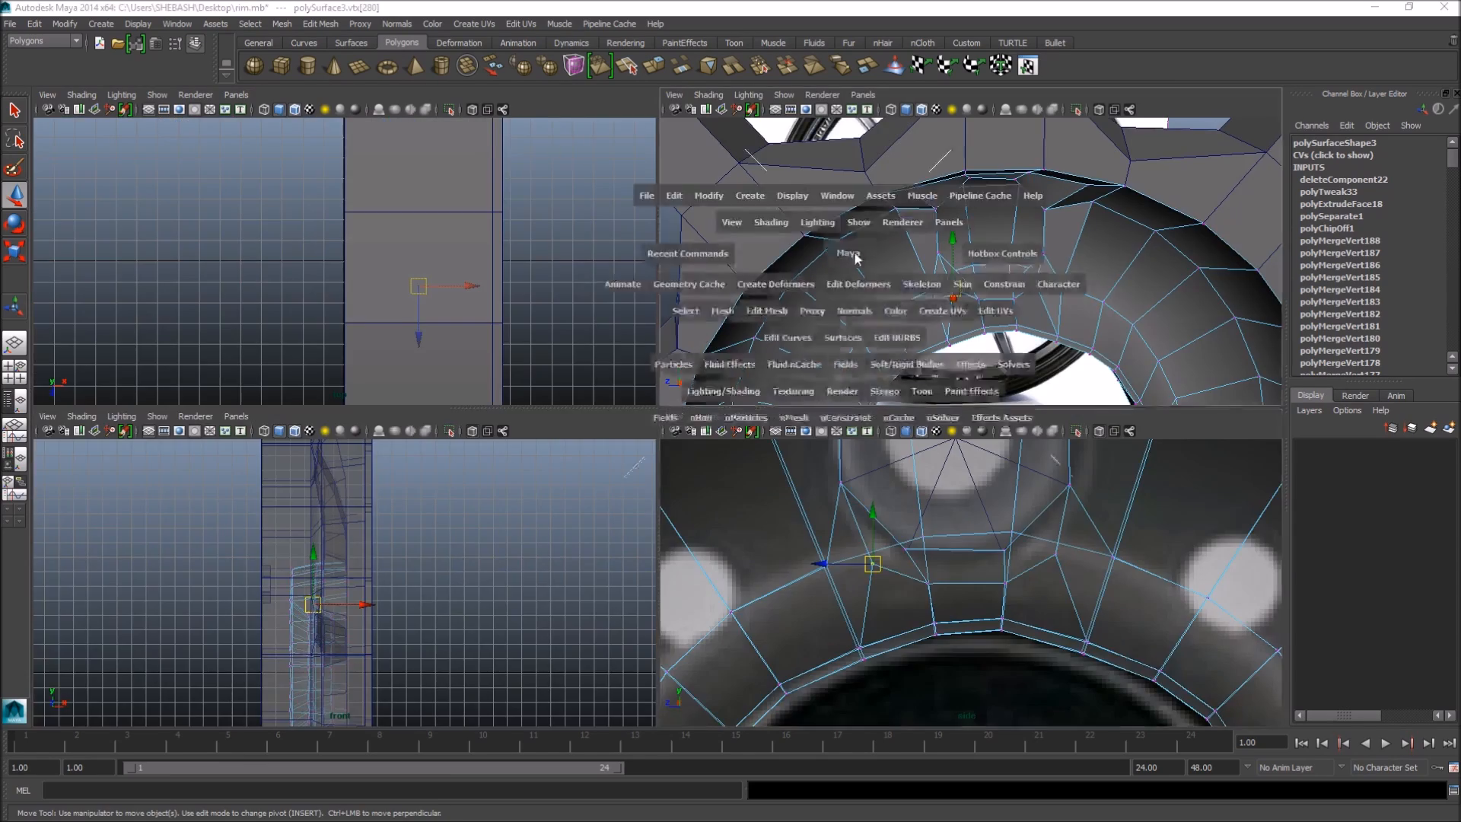
mouse_move(744, 446)
left_mouse_down("alt")
mouse_move(792, 454)
mouse_move(728, 452)
mouse_move(737, 431)
mouse_move(749, 445)
left_mouse_up("alt")
key("q")
key("space")
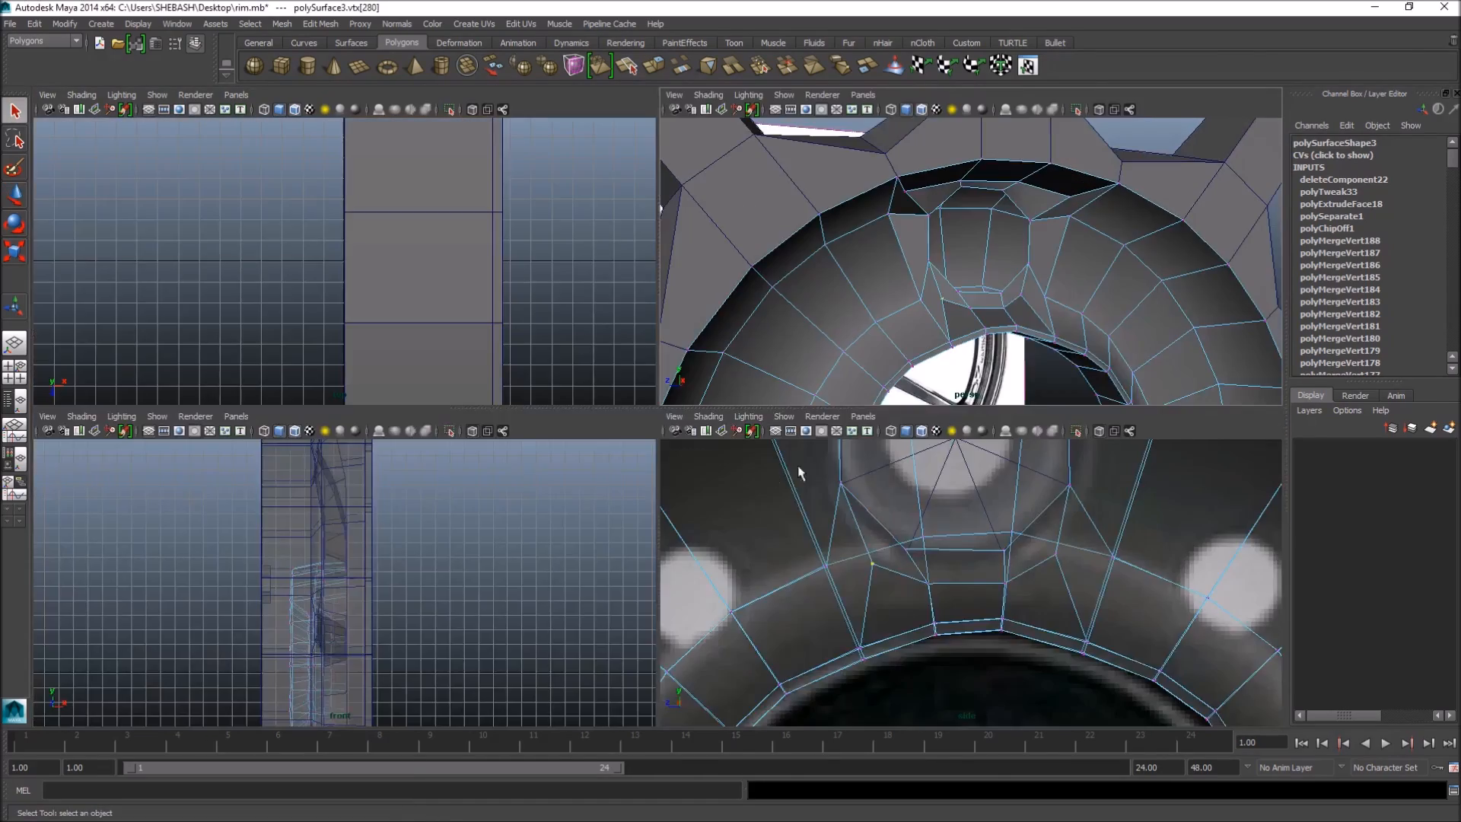
key("space")
key("3")
scroll(853, 300, "down", 3)
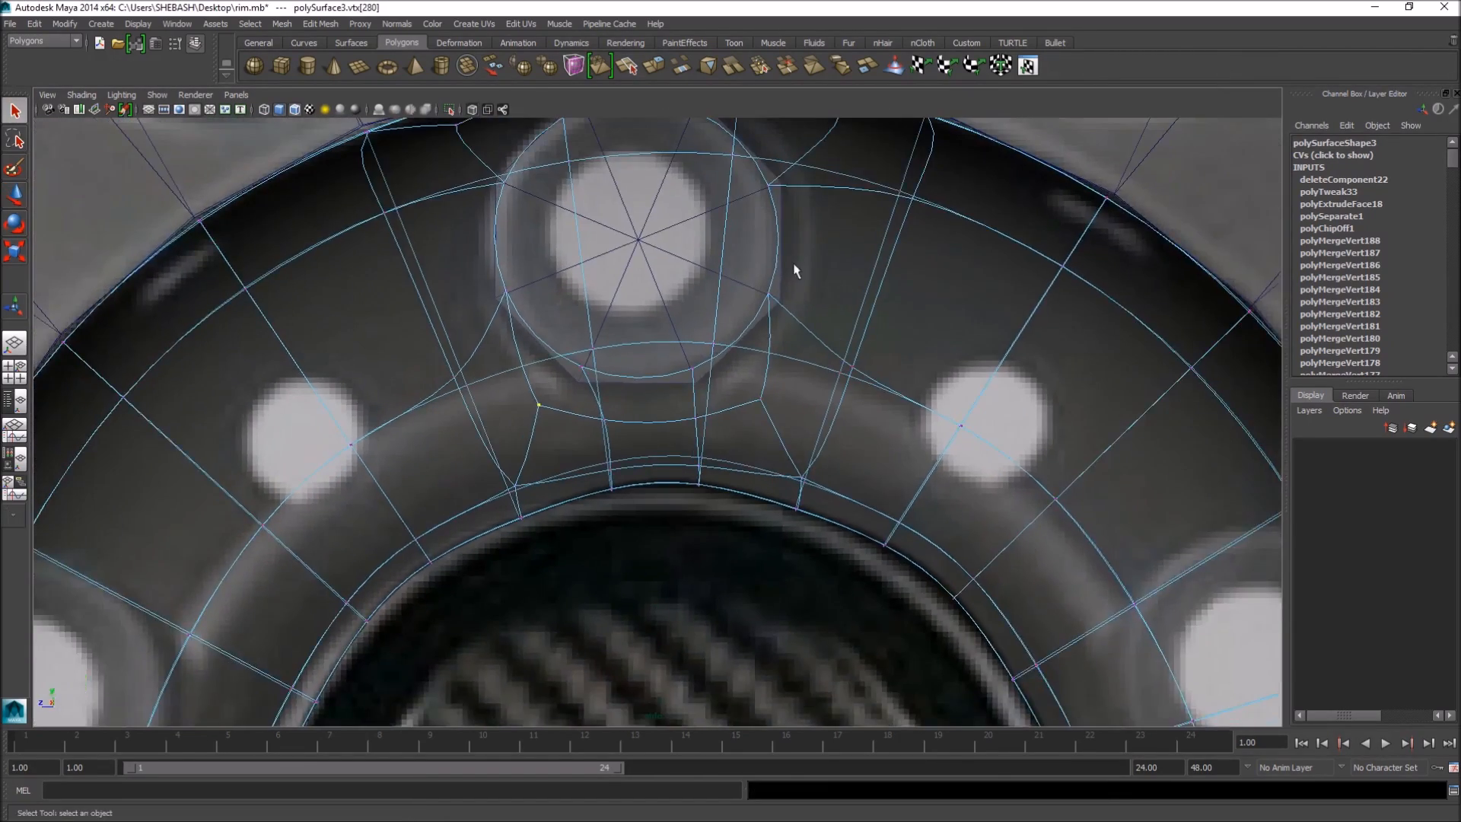
middle_click_drag(794, 270, 809, 420, "alt")
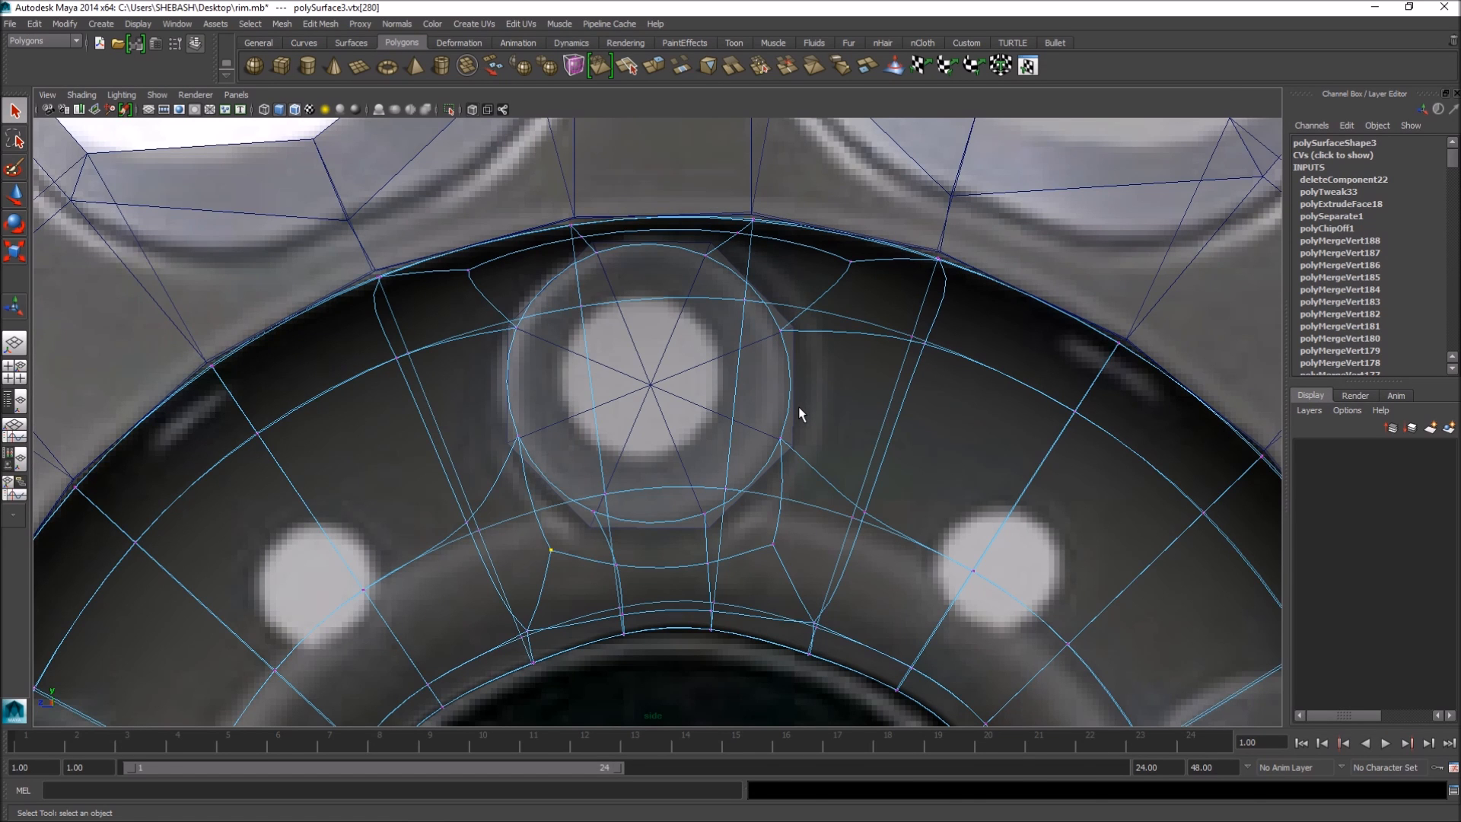
key("1")
- Delete the narrow faces bordering the octagonal bolt-hole opening along its upper and lower edges
key("space")
key("space")
left_click_drag(891, 357, 618, 315, "alt")
right_click_drag(611, 307, 612, 343)
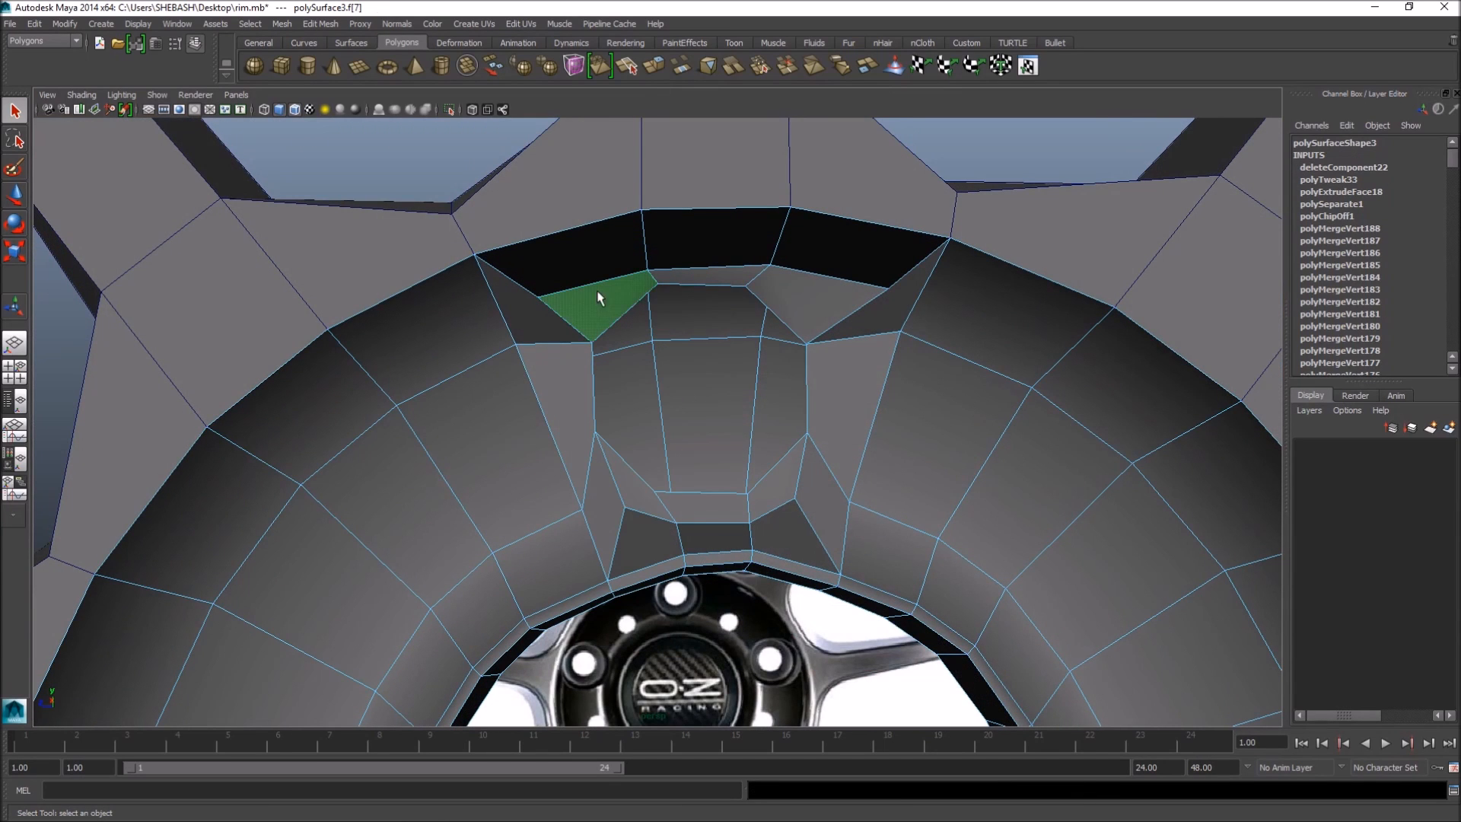
left_click(594, 308)
left_click(708, 275, "shift")
left_click(814, 303, "shift")
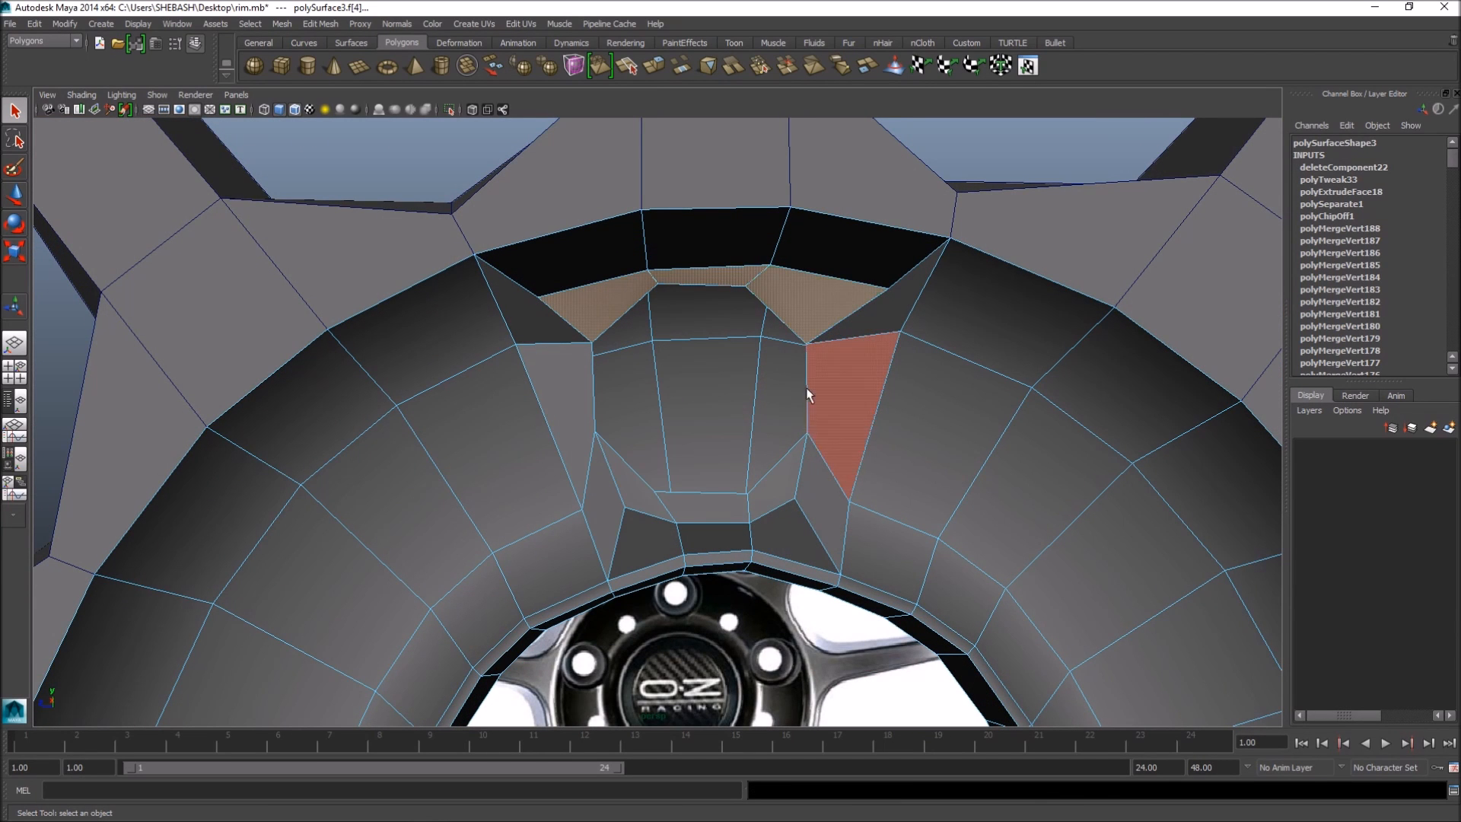
left_click(633, 499, "shift")
key("Delete")
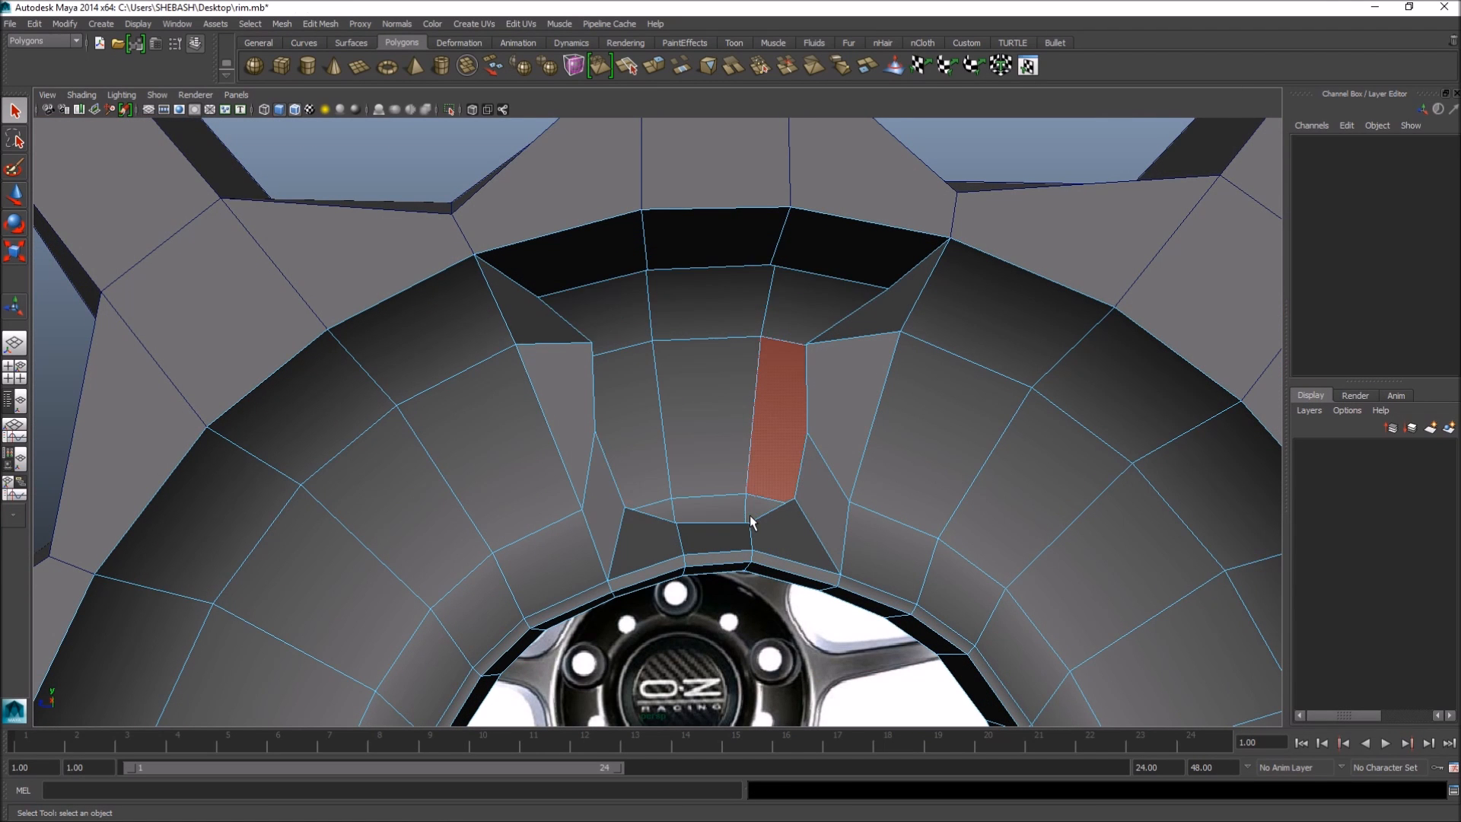
- Move the hub vertex at the opening's upper left across to the guide cylinder's upper-left edge in the side view
left_click(534, 354)
right_click_drag(557, 353, 557, 292)
left_click(536, 294)
key("space")
key("space")
middle_click_drag(773, 456, 498, 312, "alt")
key("w")
left_click_drag(457, 303, 517, 315)
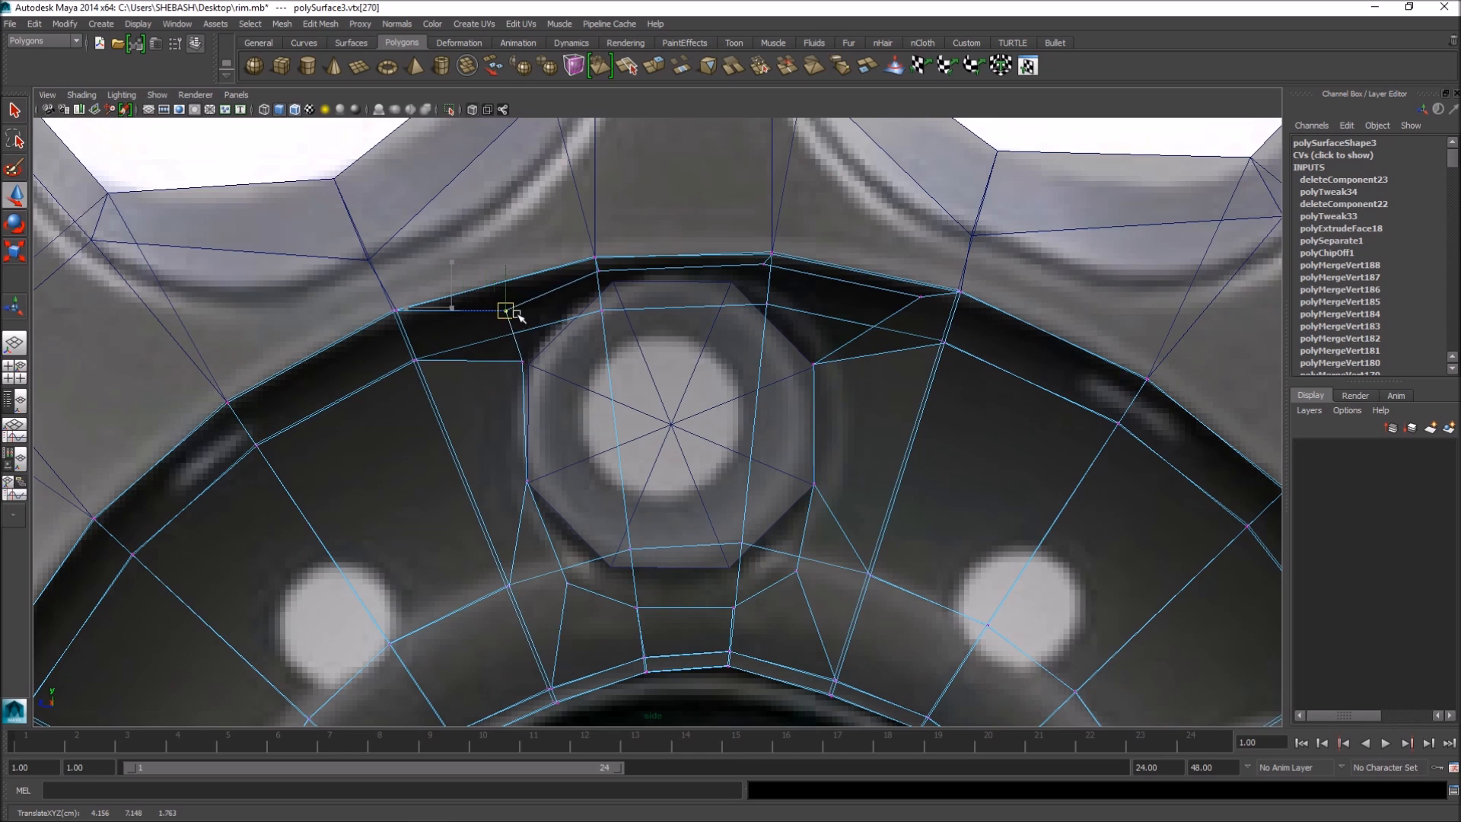
- Set the guide cylinder's axis subdivisions to 12
left_click(685, 395)
left_click(701, 406)
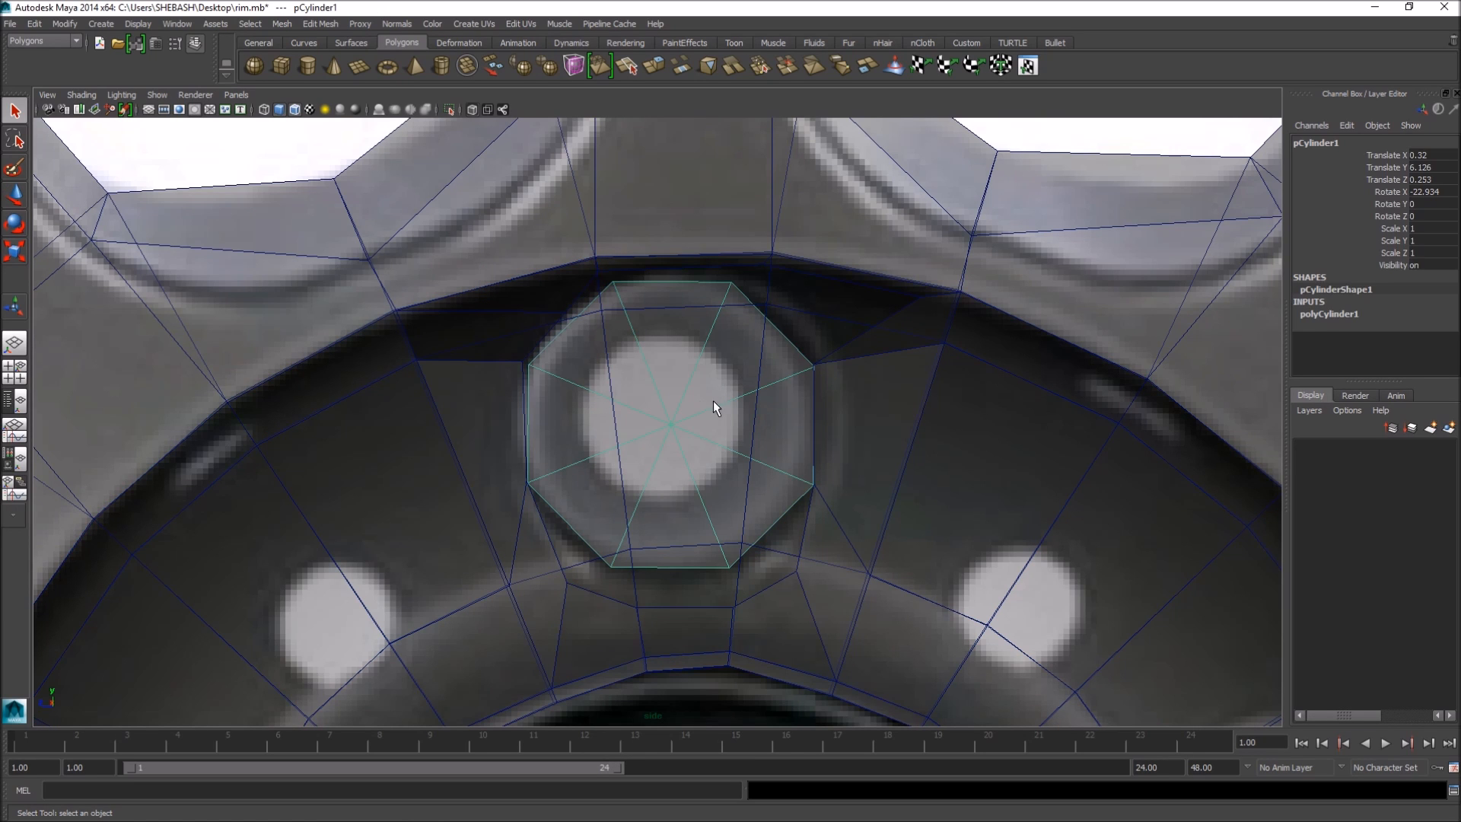
left_click(1342, 313)
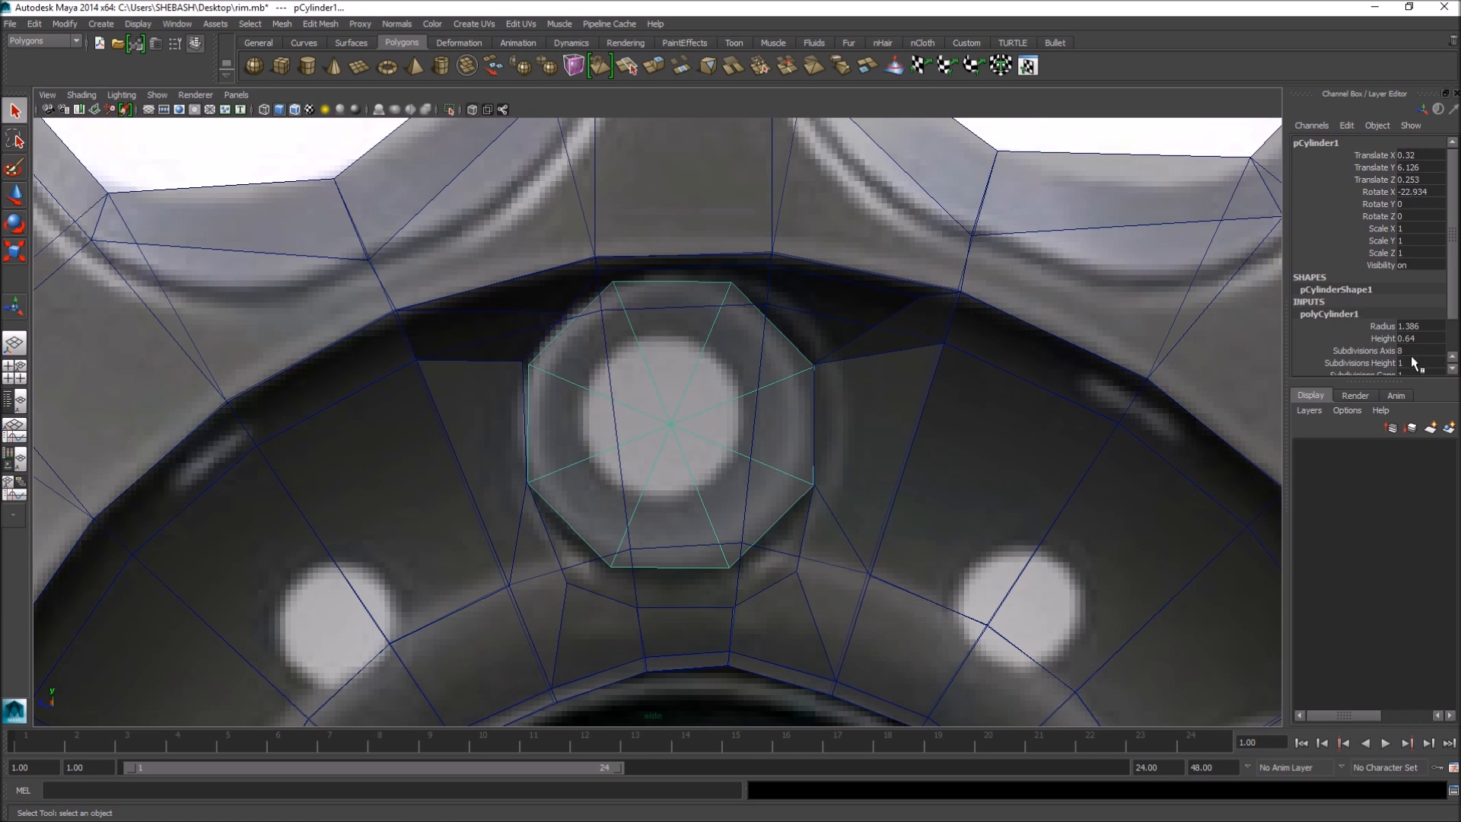
type("16")
key("Return")
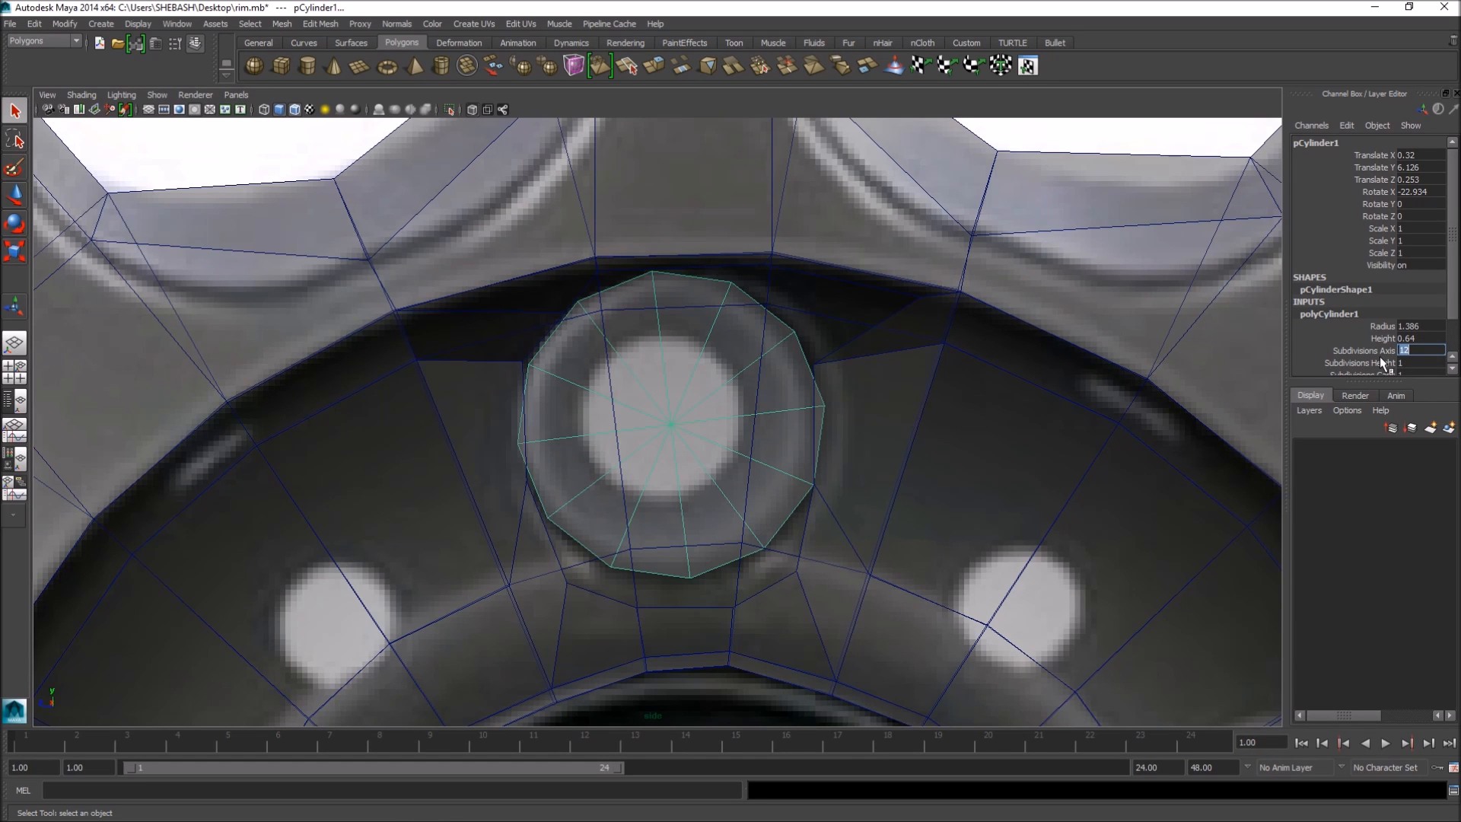
- Rotate the guide cylinder about X to about -14 degrees so its top and bottom edges lie nearly level
left_click(881, 436)
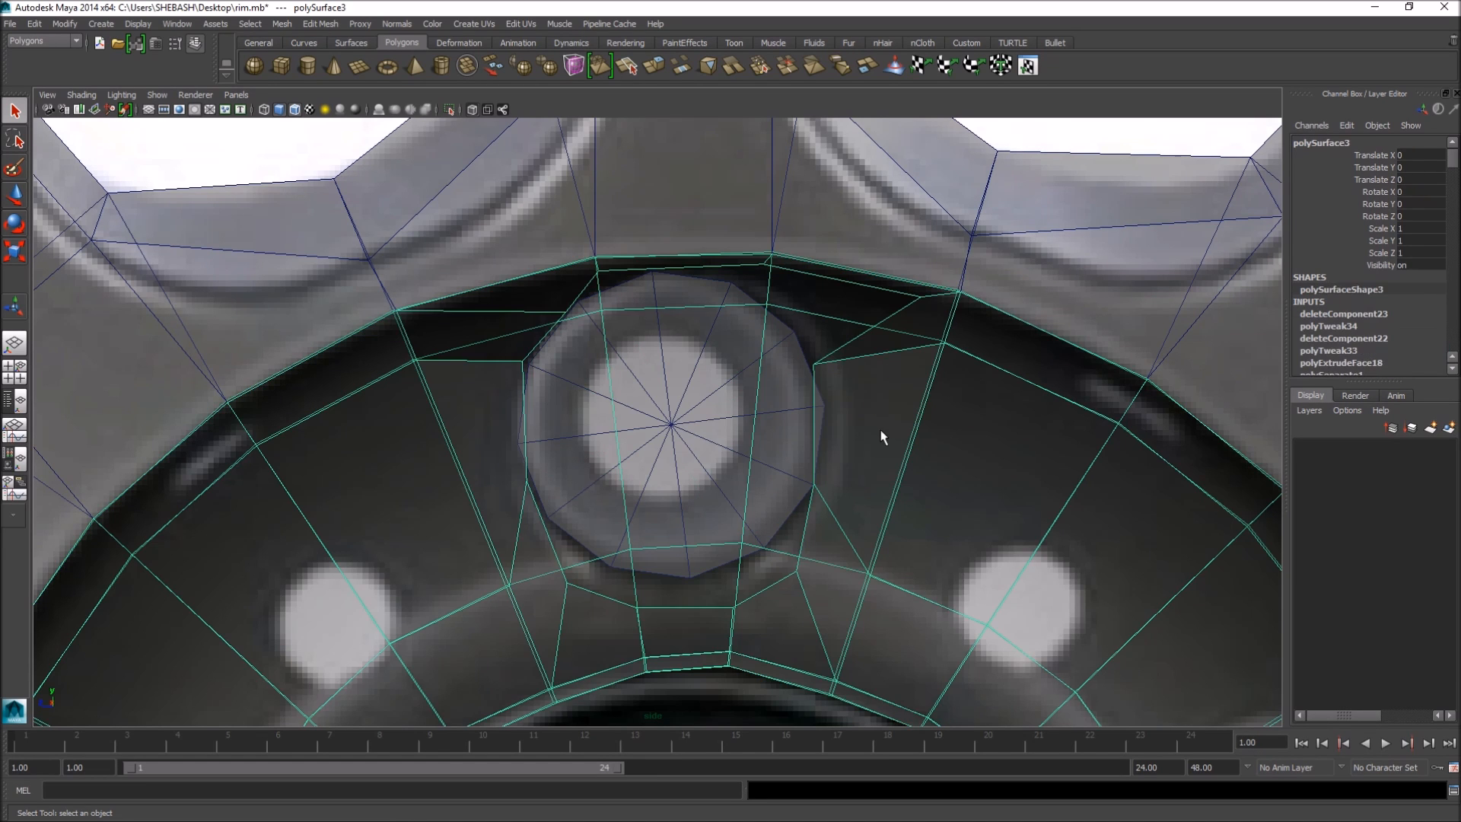
left_click(706, 404)
key("e")
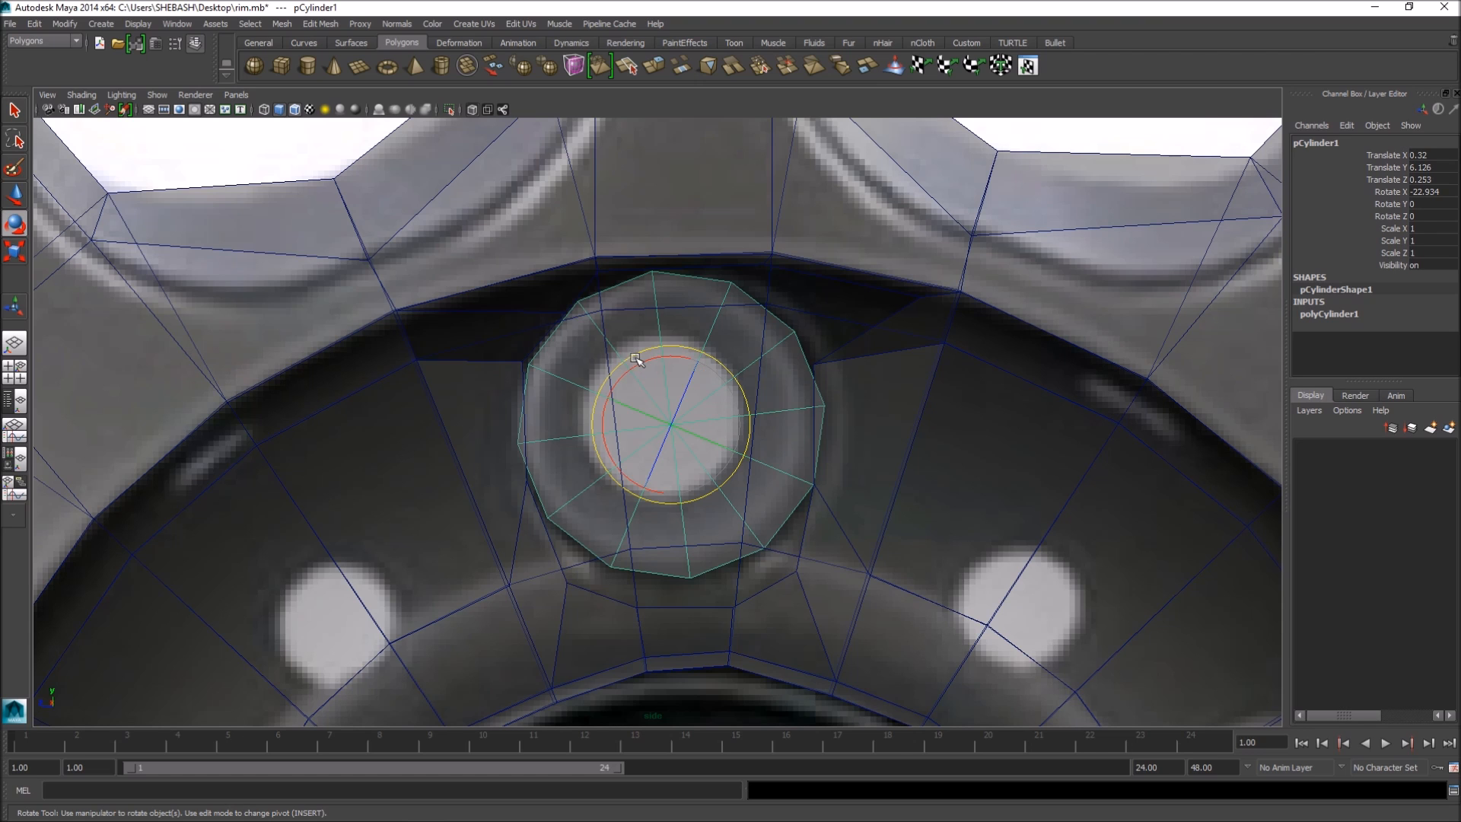
left_click_drag(642, 361, 629, 350)
key("q")
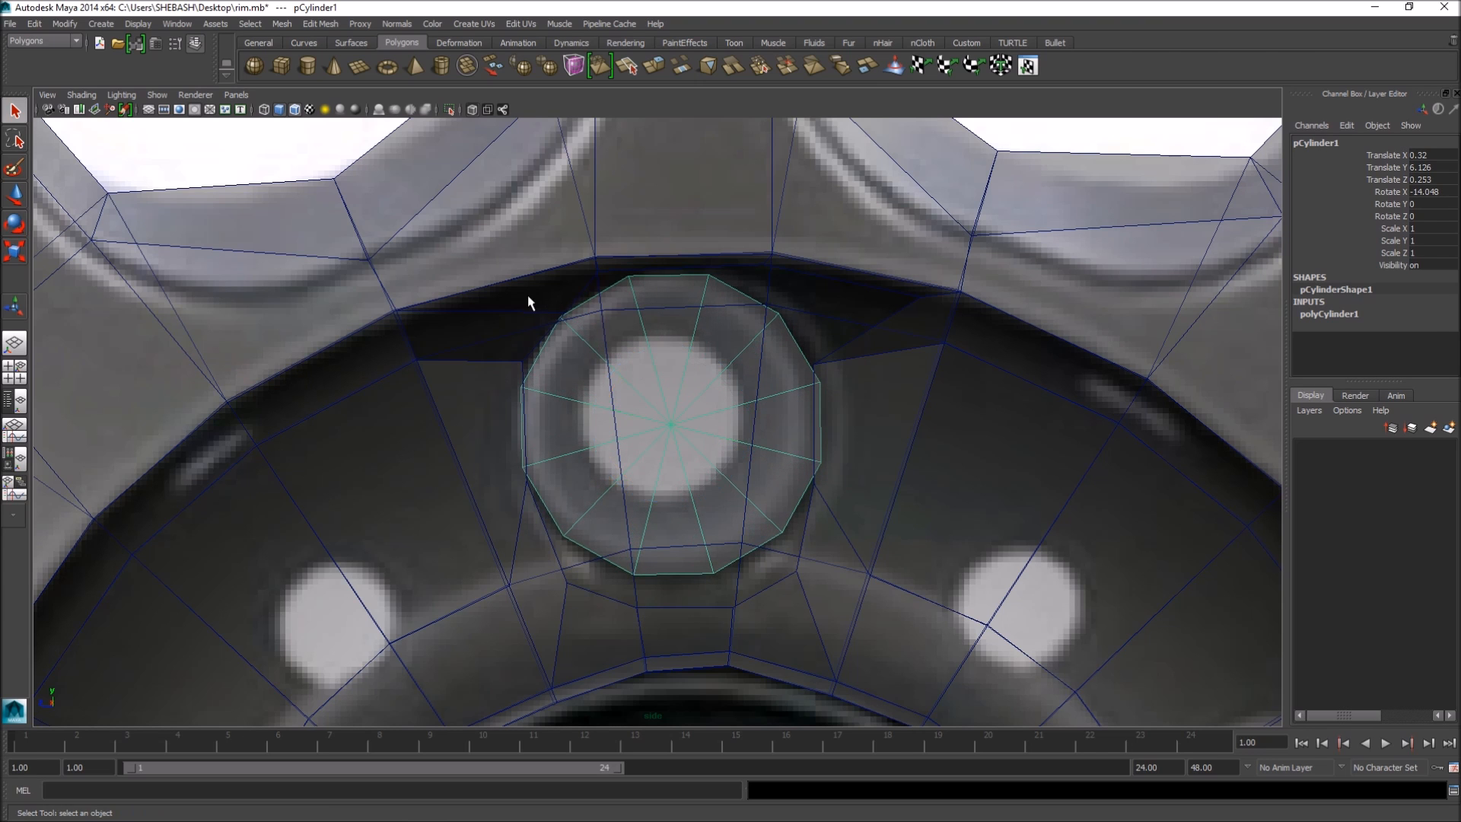
- Move the hub vertex at the opening's upper left onto the guide cylinder's upper-left corner in the side view
left_click(504, 330)
right_click_drag(504, 329, 438, 336)
left_click(479, 299)
scroll(533, 280, "up", 5)
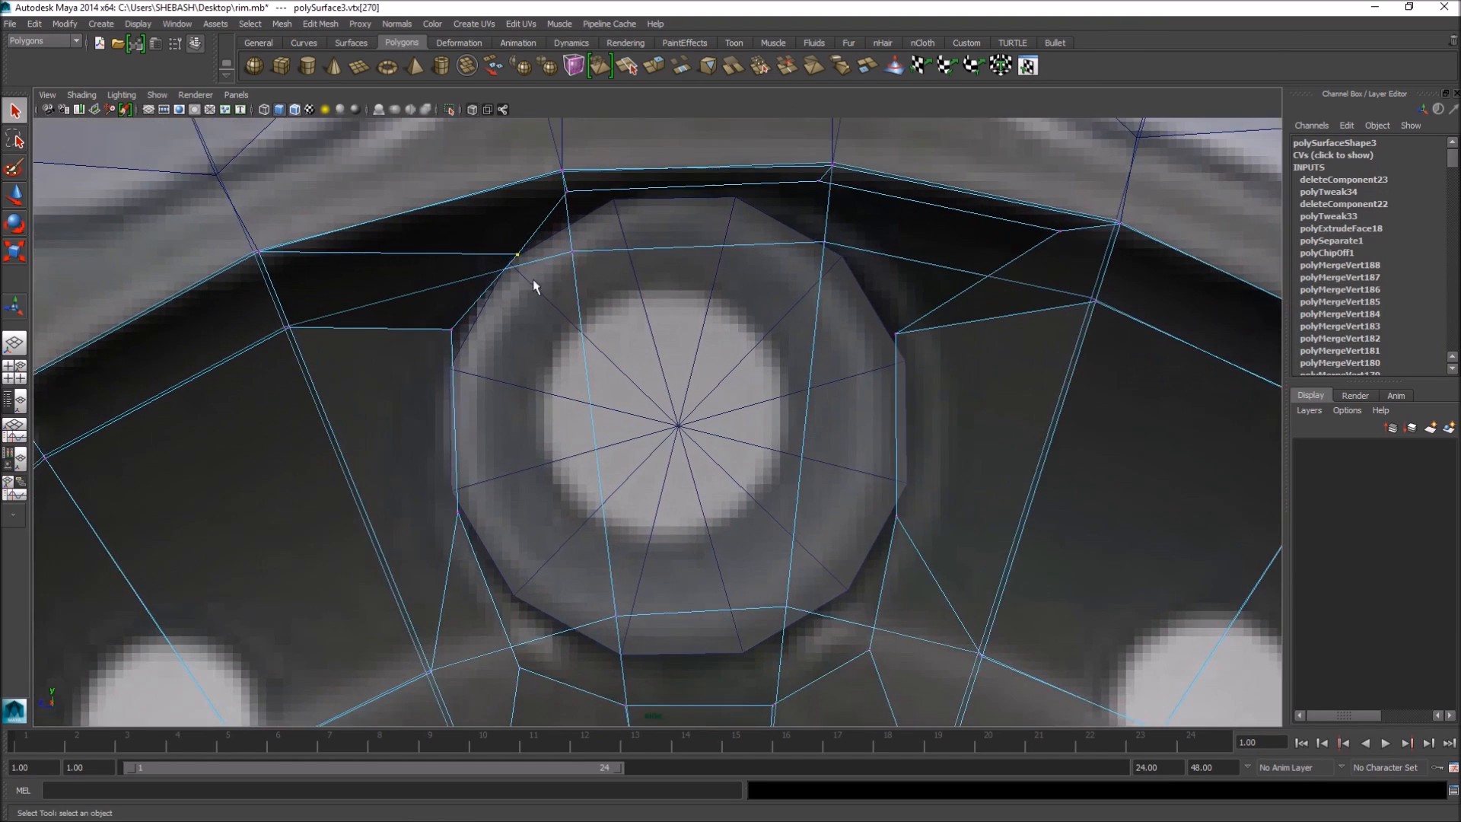
middle_click_drag(621, 297, 623, 333, "alt")
left_click_drag(499, 300, 495, 297)
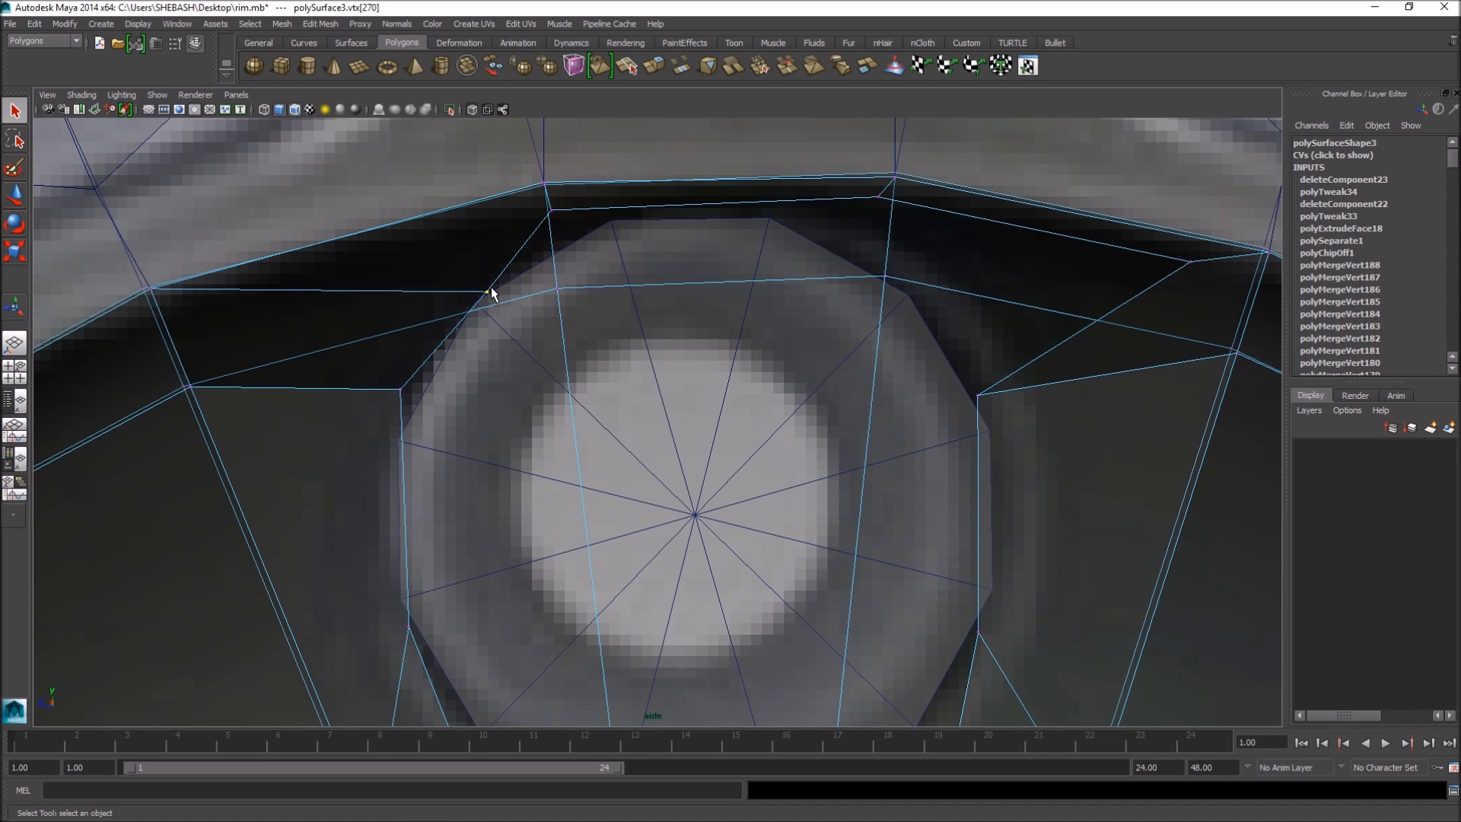
left_click(487, 293)
key("ctrl+z")
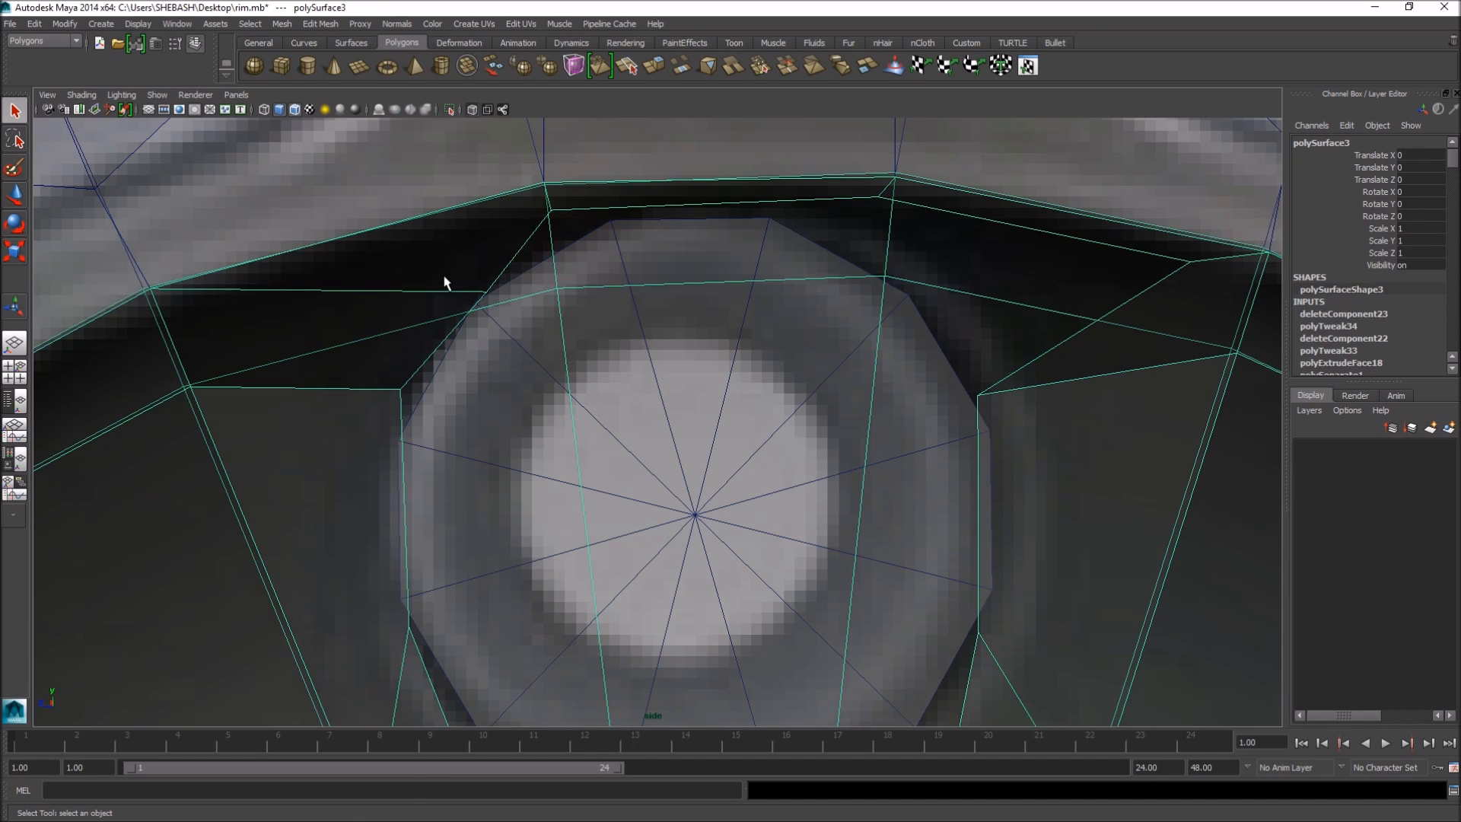
key("w")
left_click_drag(484, 293, 480, 311)
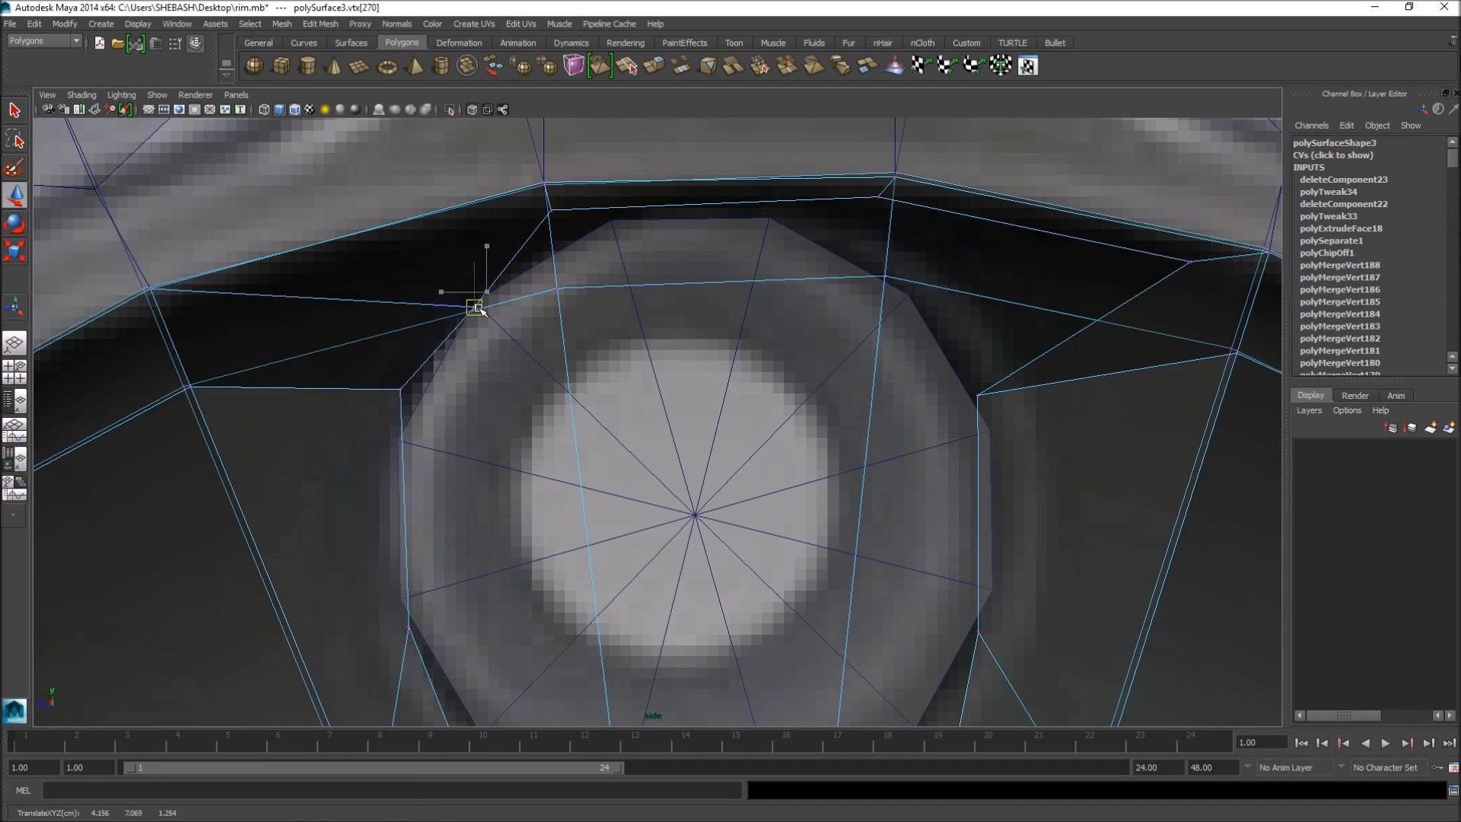
- Move the hub opening's two top vertices onto the guide cylinder's two top corners
left_click(546, 210)
left_click_drag(555, 210, 582, 211)
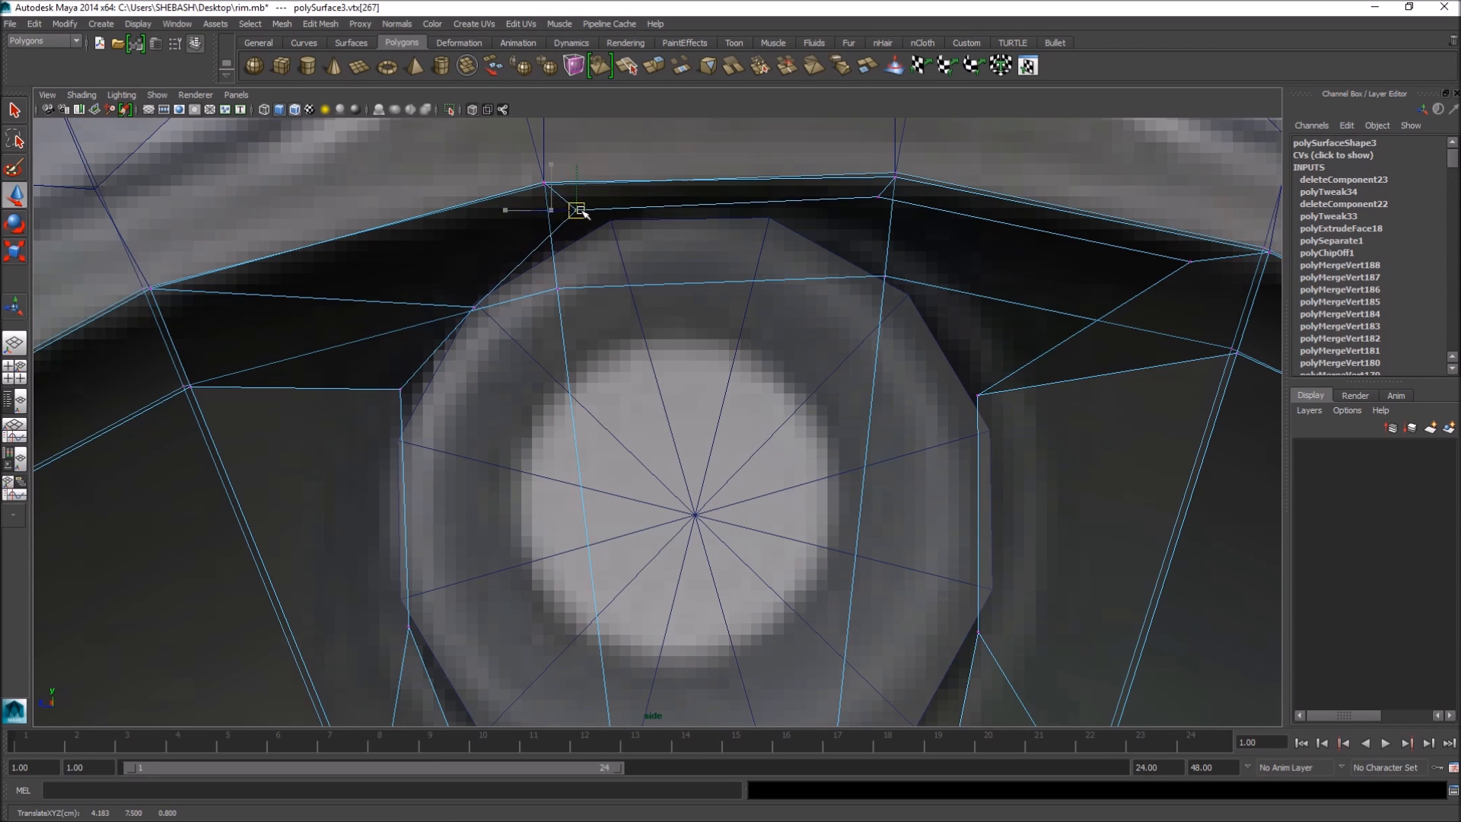
left_click_drag(881, 198, 774, 216)
middle_click_drag(1047, 333, 915, 340, "alt")
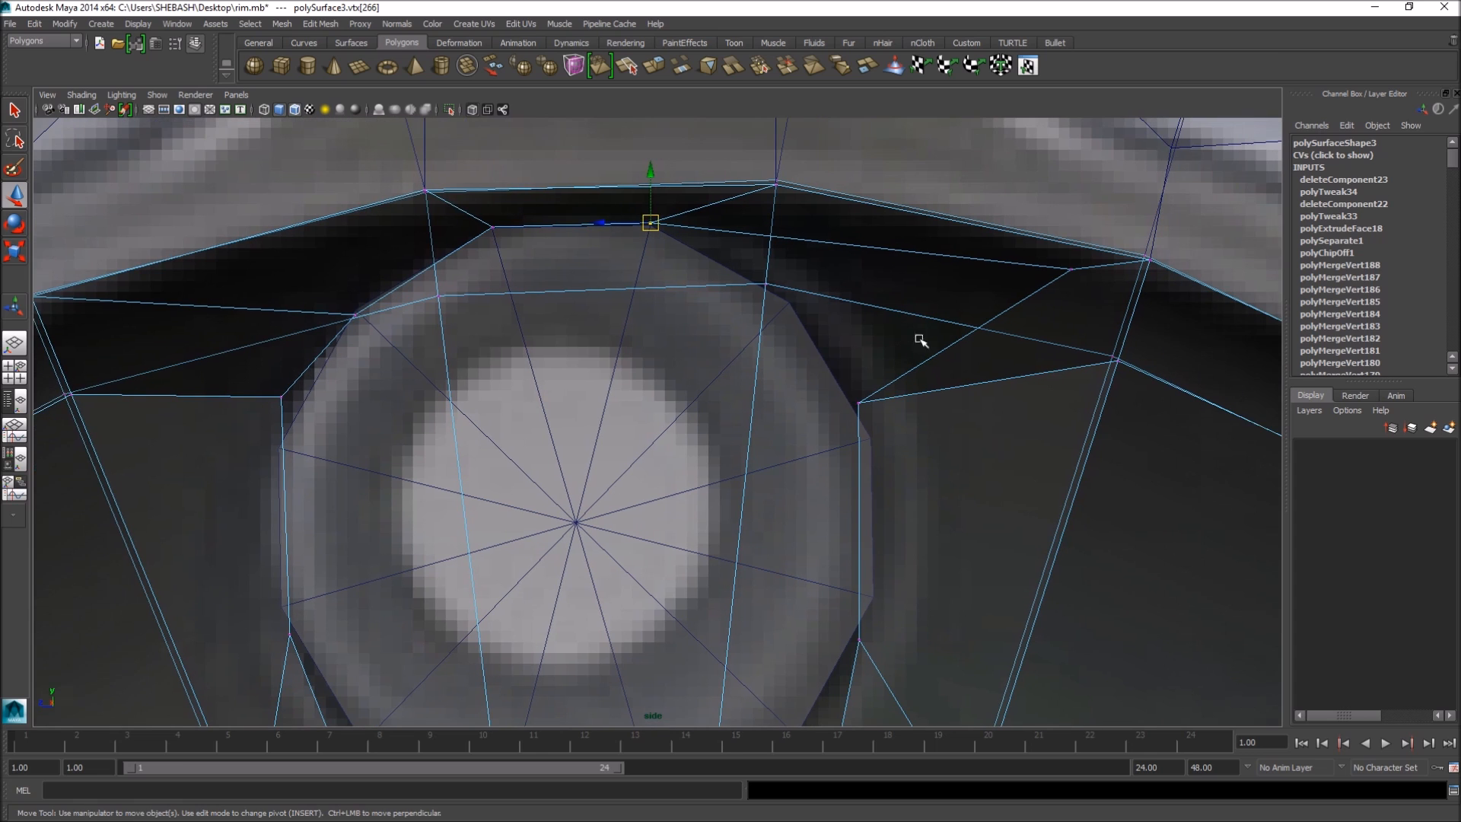
- Move the opening's upper-right vertex and both right-side vertices onto the matching corners of the guide cylinder
left_click_drag(1071, 269, 802, 302)
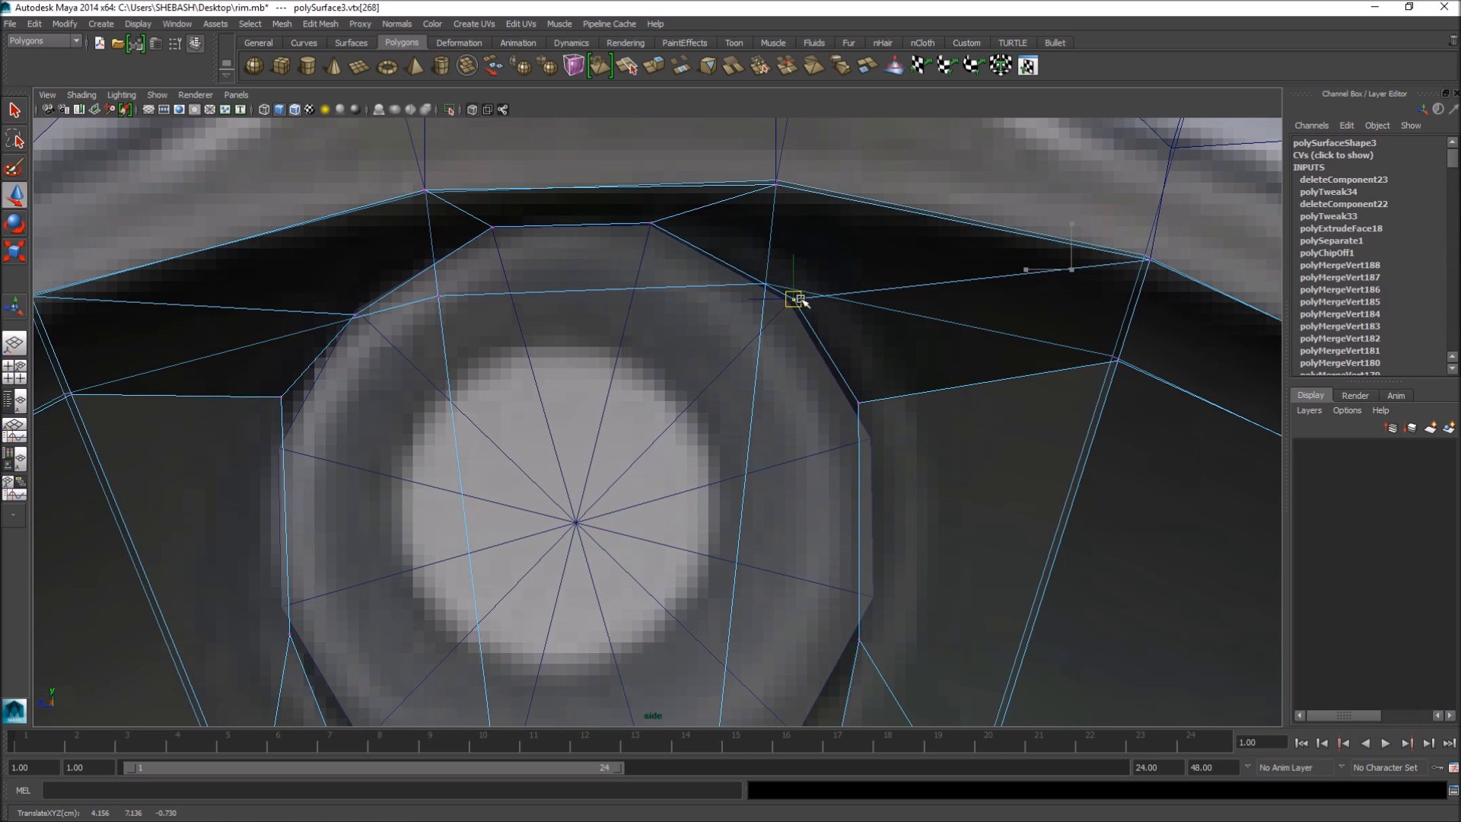
left_click_drag(868, 415, 872, 432)
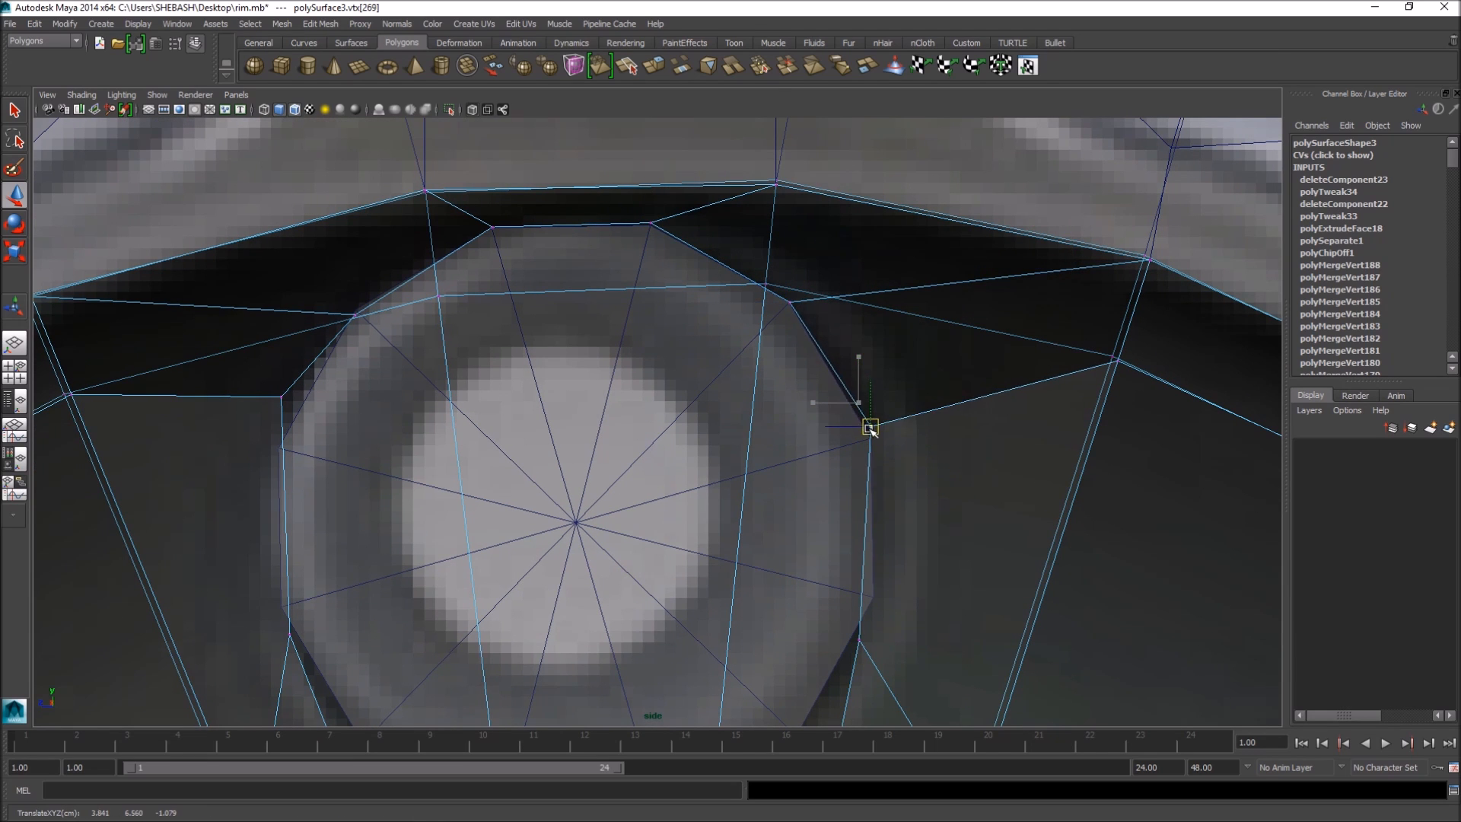
middle_click_drag(885, 535, 842, 369, "alt")
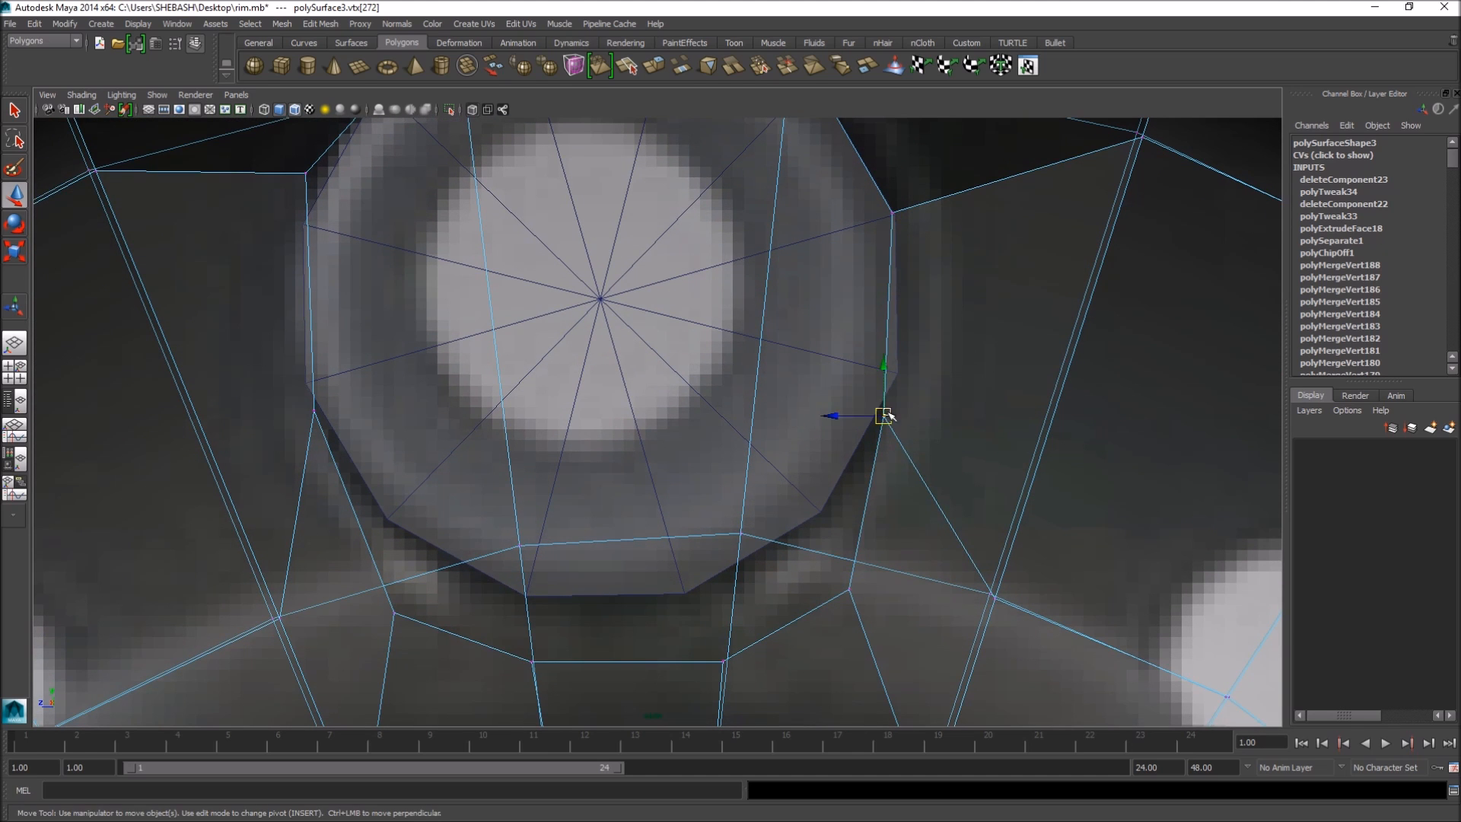
left_click_drag(885, 415, 891, 383)
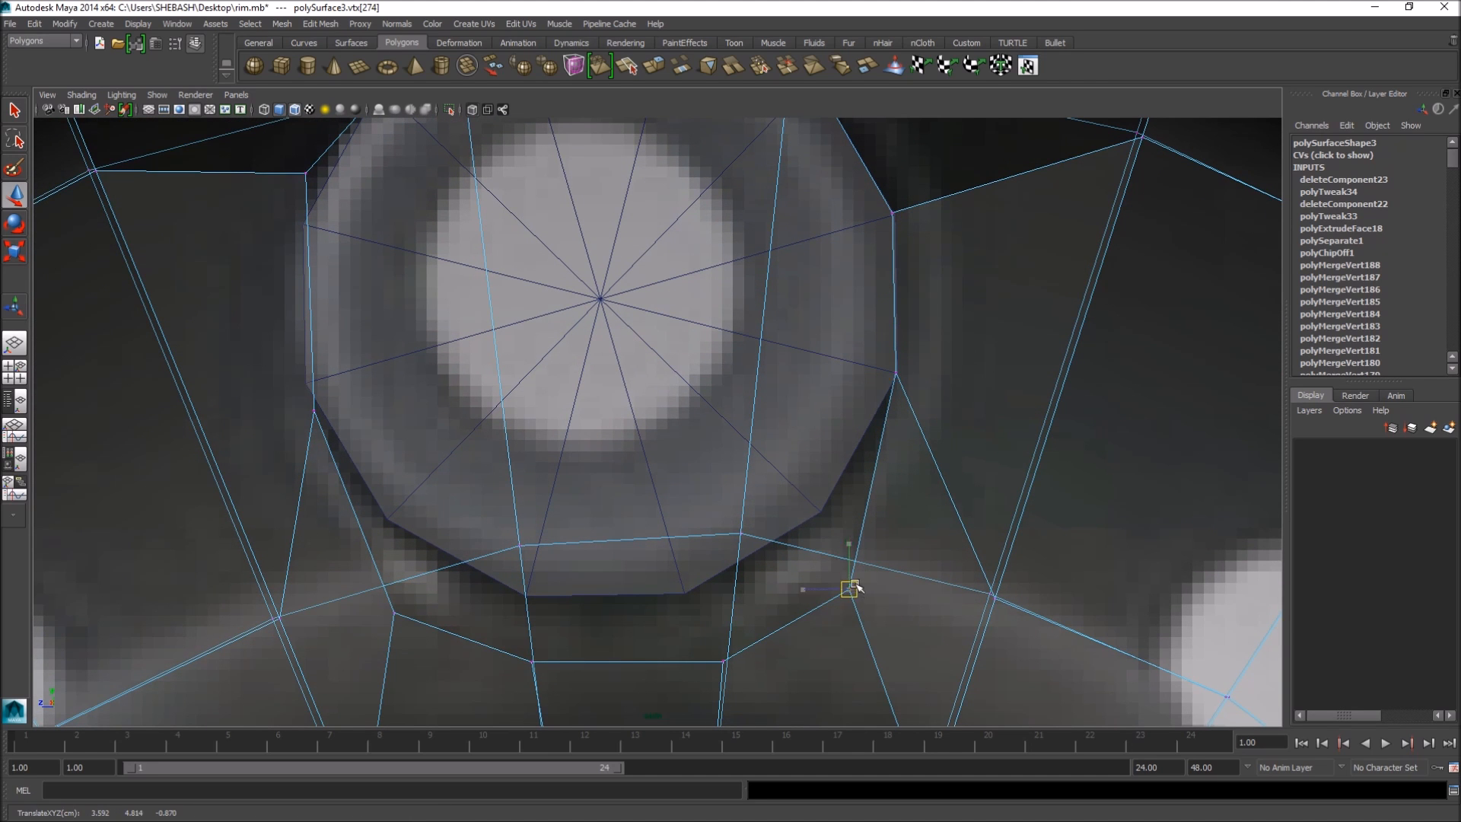
- Move the opening's lower-right vertex and its two bottom vertices onto the guide cylinder's matching corners
left_click_drag(855, 591, 827, 518)
left_click_drag(723, 667, 692, 605)
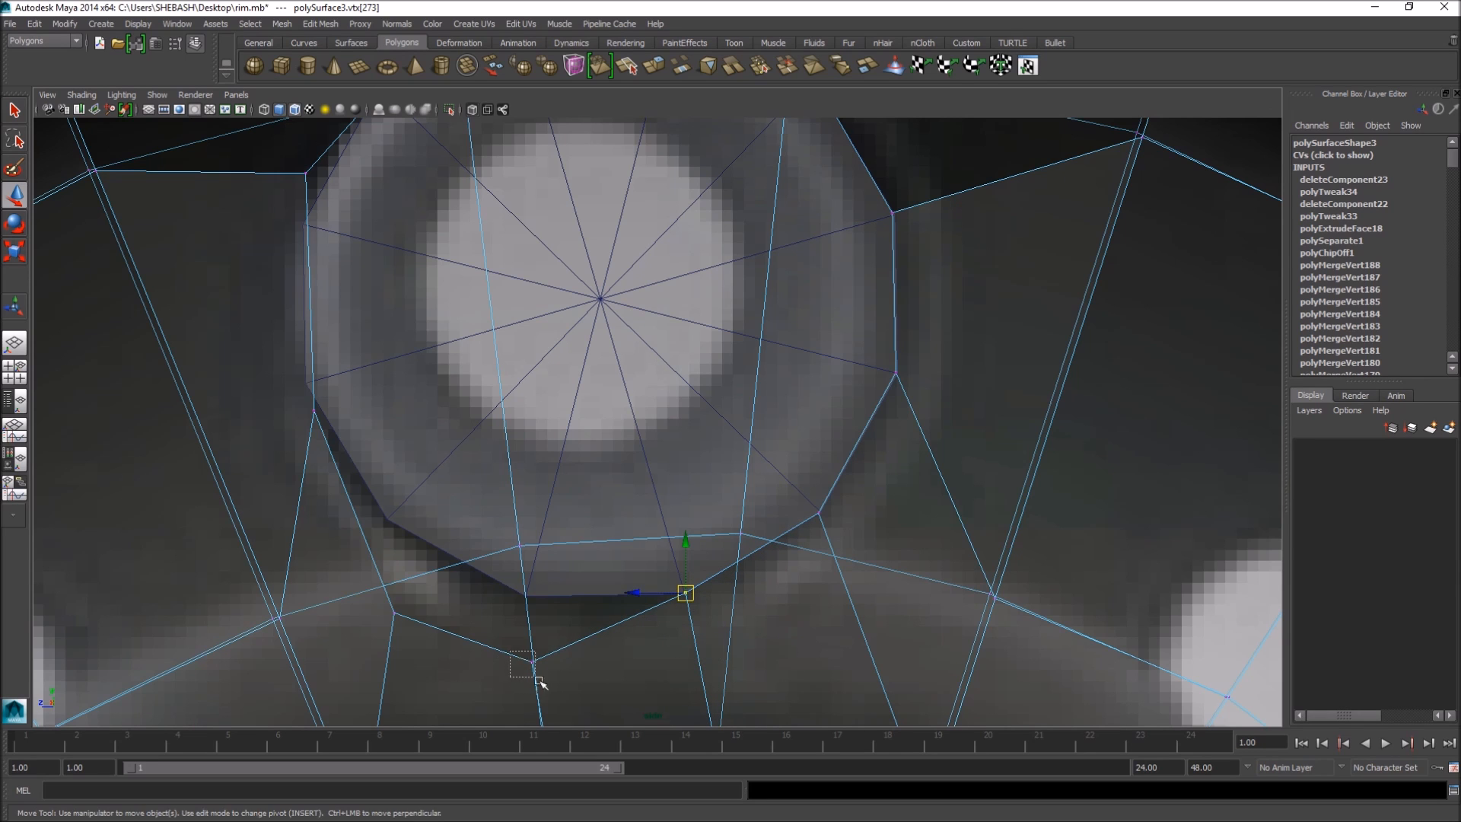
left_click_drag(531, 662, 524, 606)
- Move the opening's lower-left vertex and both left-side vertices onto the guide cylinder's remaining corners
left_click(395, 611)
left_click_drag(395, 611, 388, 525)
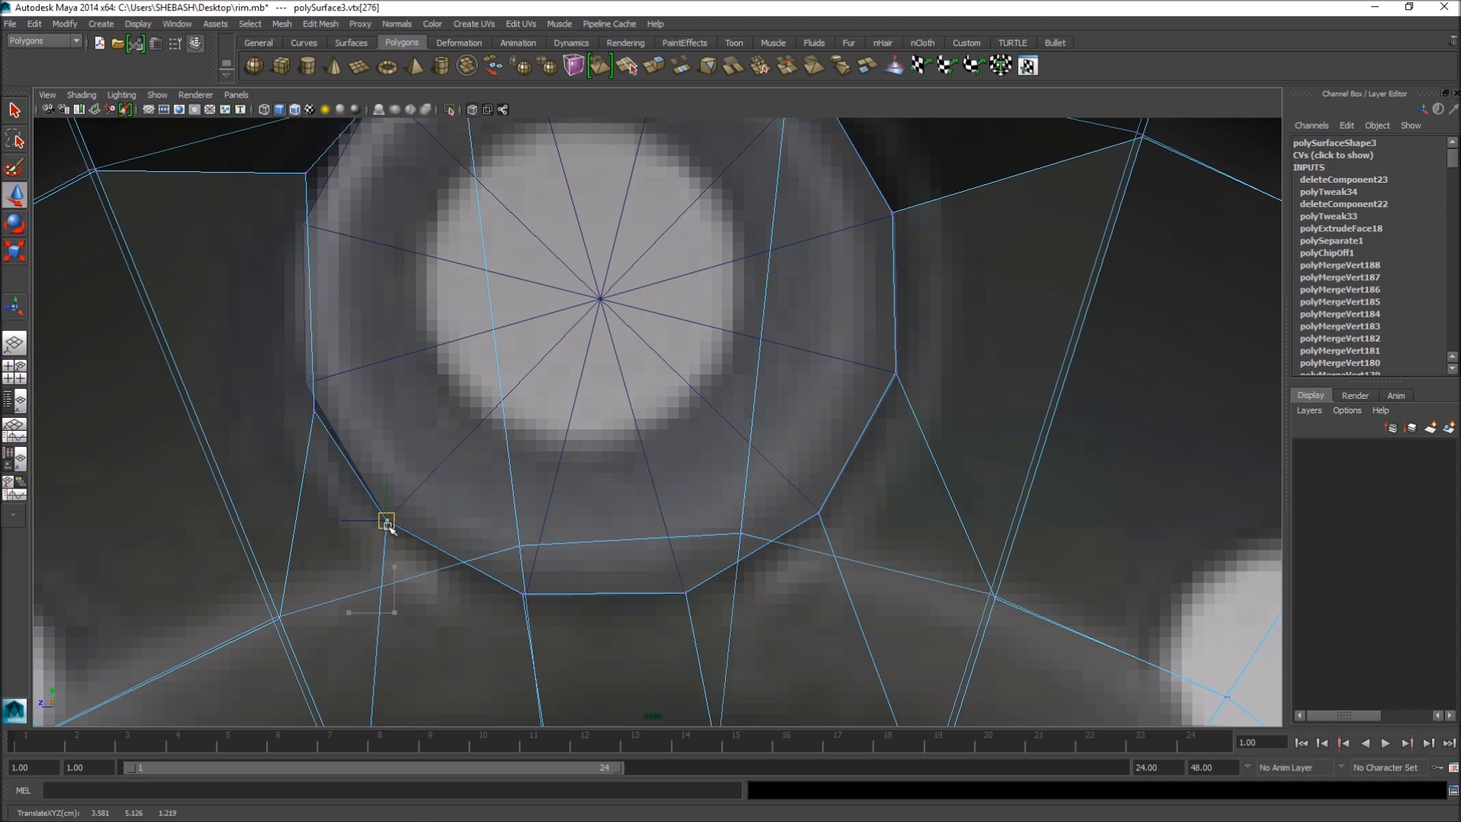
left_click(315, 409)
left_click_drag(316, 412, 302, 386)
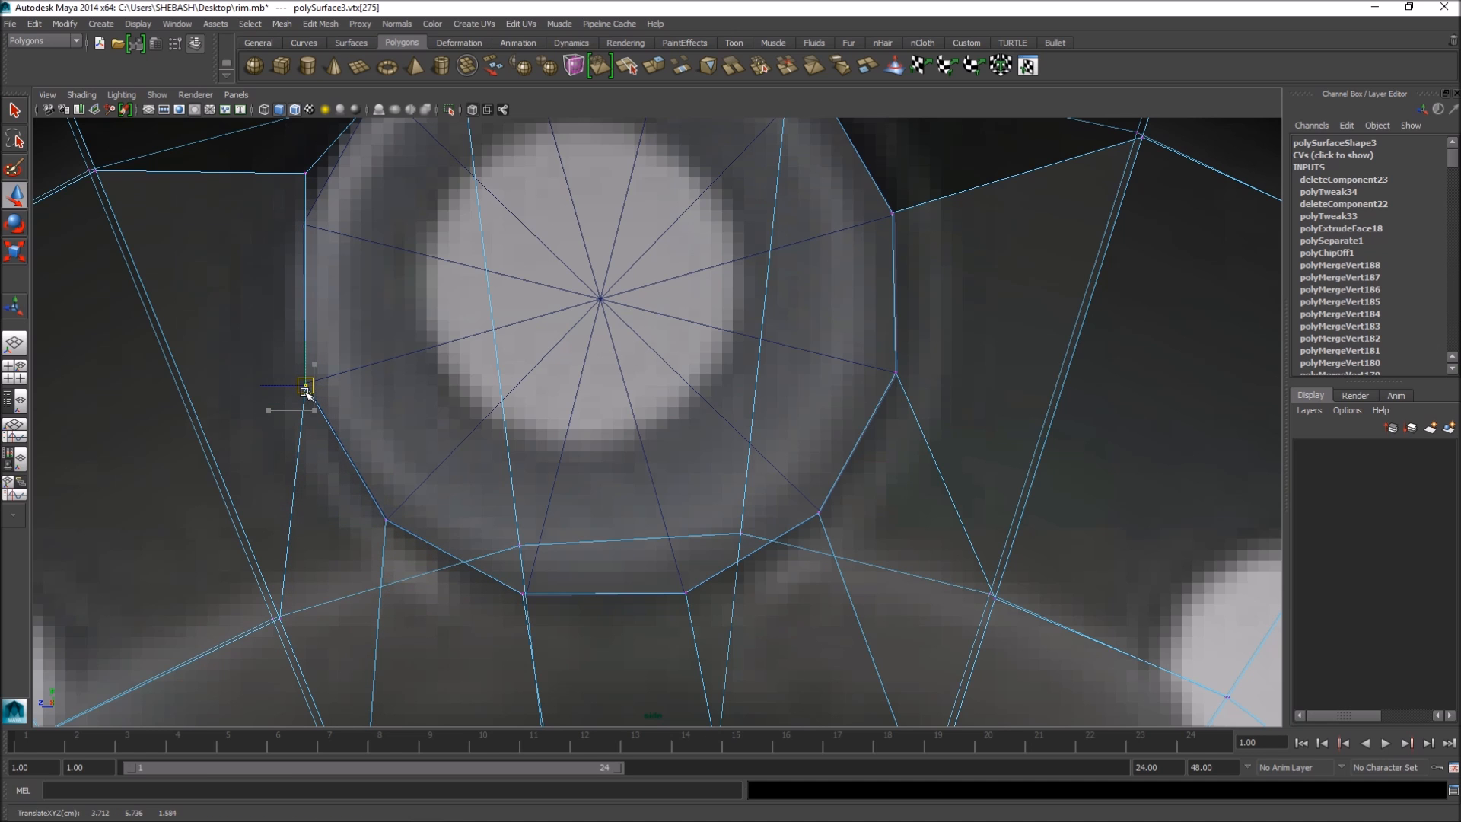
middle_click_drag(387, 249, 529, 428, "alt")
left_click_drag(445, 347, 434, 395)
right_click_drag(916, 420, 779, 437, "alt")
- Preview the hub mesh smoothed in the perspective view to examine the rounded bolt-hole opening
key("space")
key("space")
key("3")
left_click_drag(855, 403, 749, 472, "alt")
key("1")
key("space")
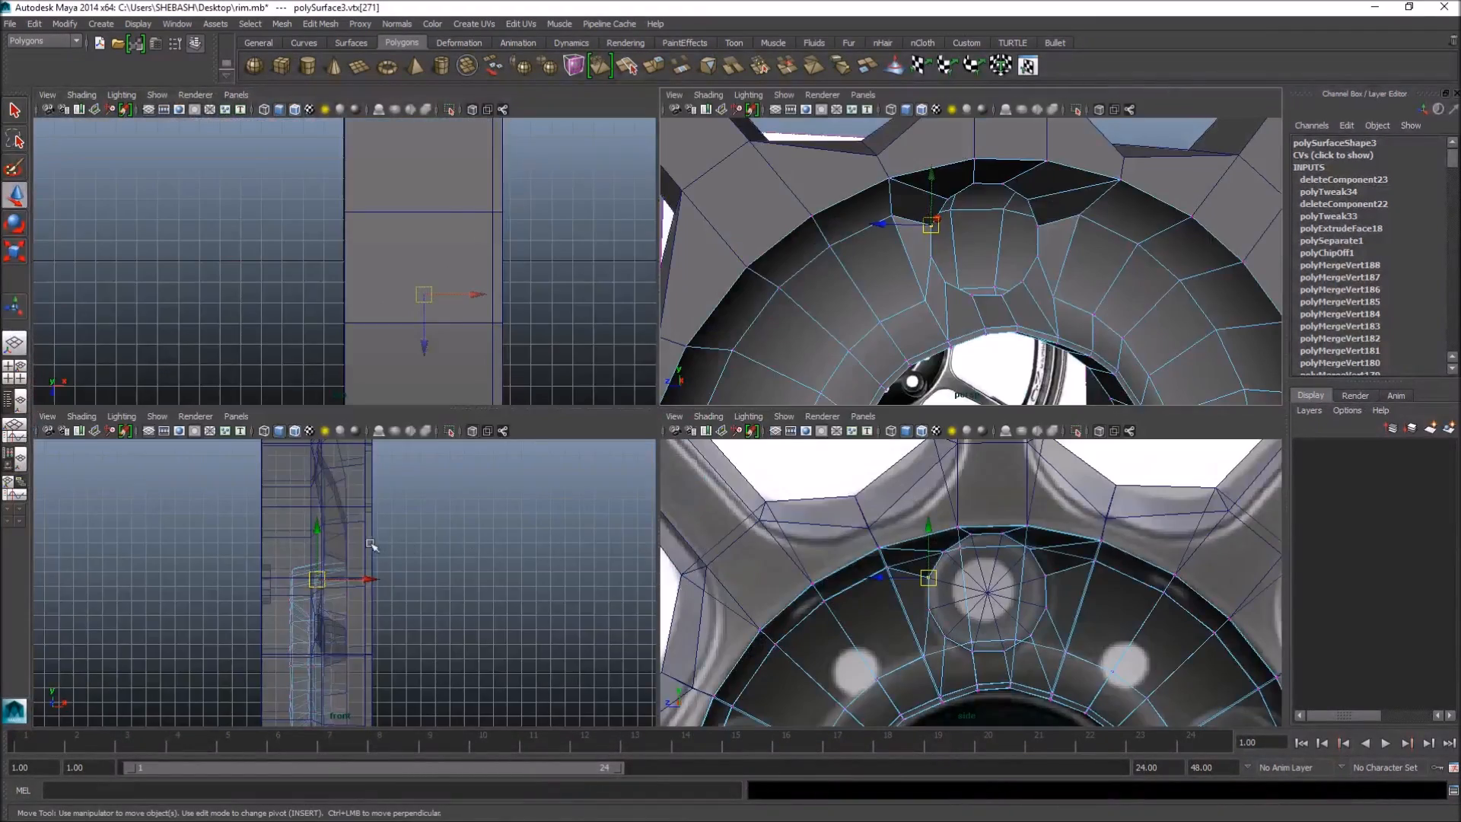
key("space")
key("space")
- Select the border edges of the bolt-hole opening and examine their depth in the front and perspective views
key("q")
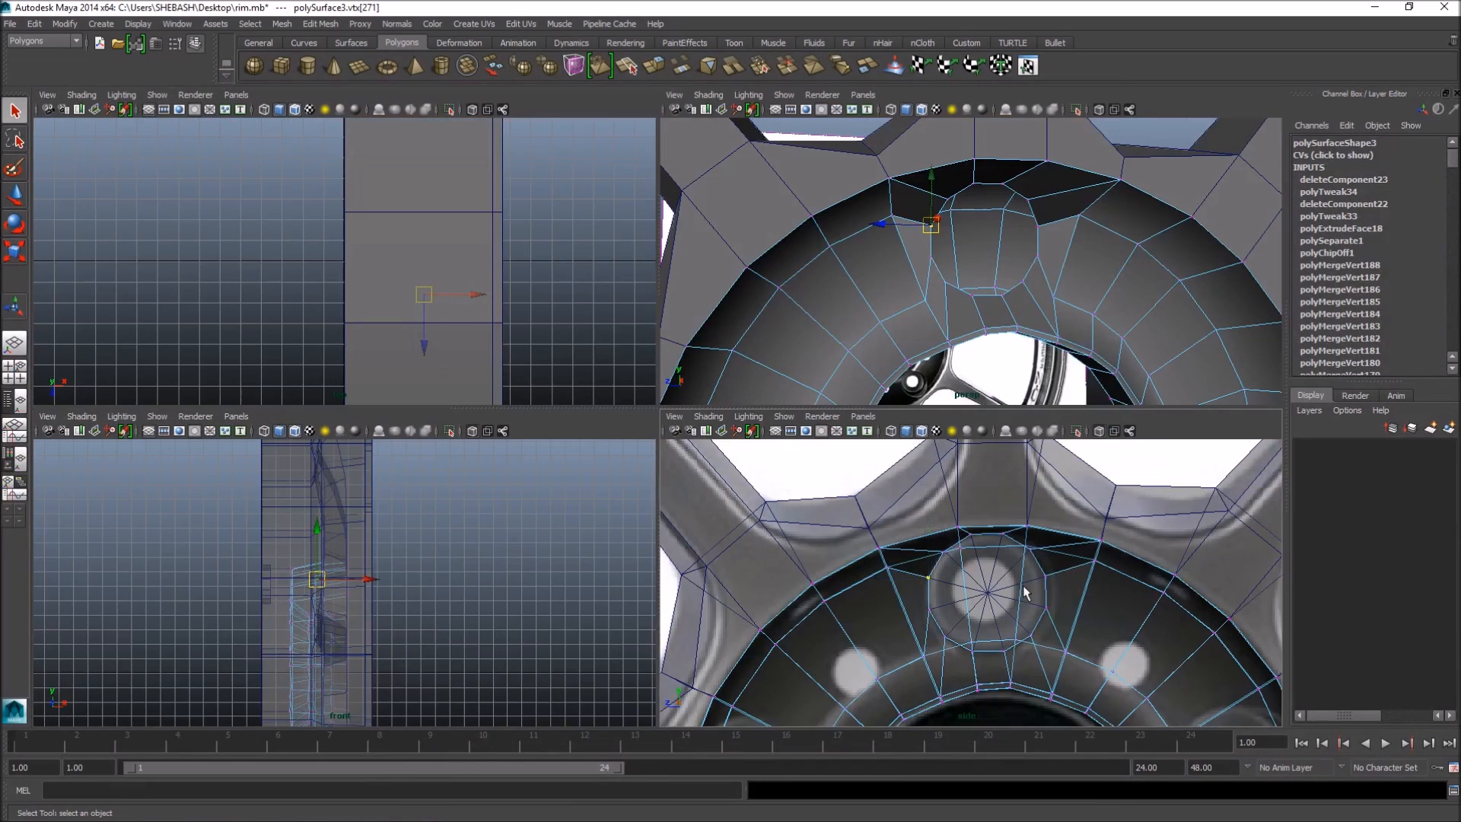
right_click_drag(1051, 558, 1051, 452)
double_click(1036, 567)
key("space")
scroll(673, 477, "up", 5)
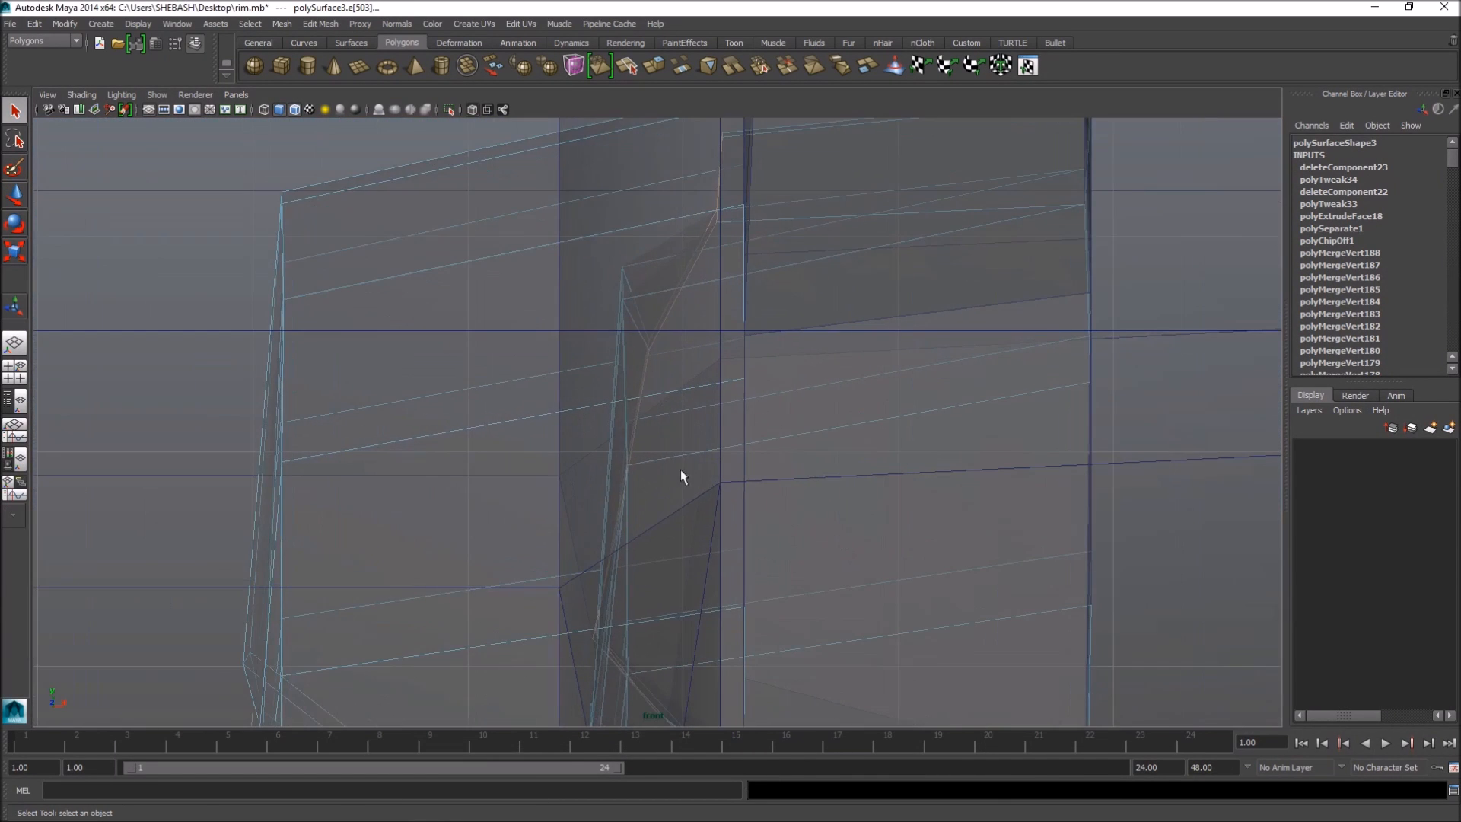
middle_click_drag(814, 485, 752, 308, "alt")
scroll(799, 375, "down", 5)
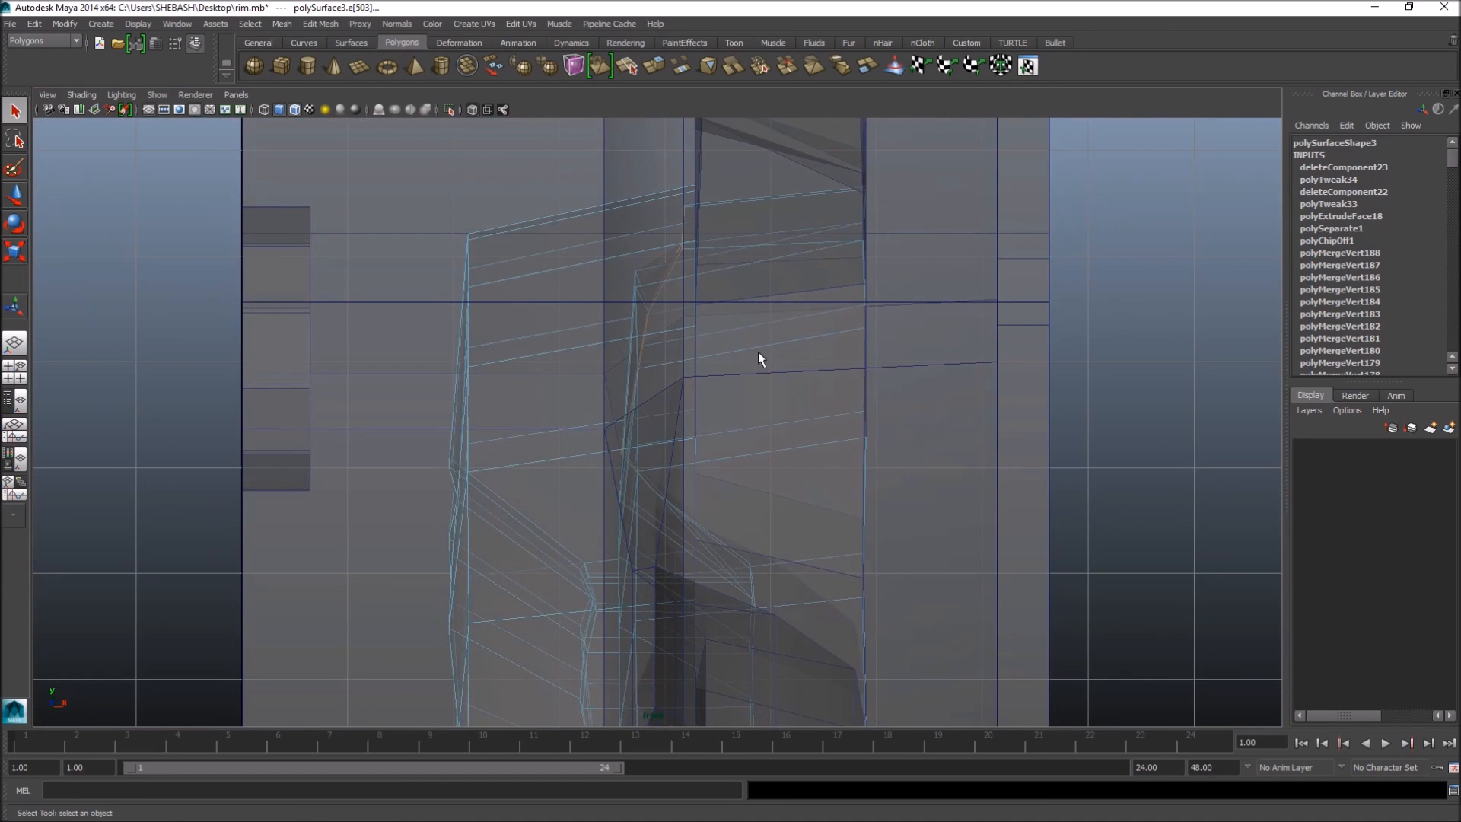
middle_click_drag(760, 359, 729, 382, "alt")
key("r")
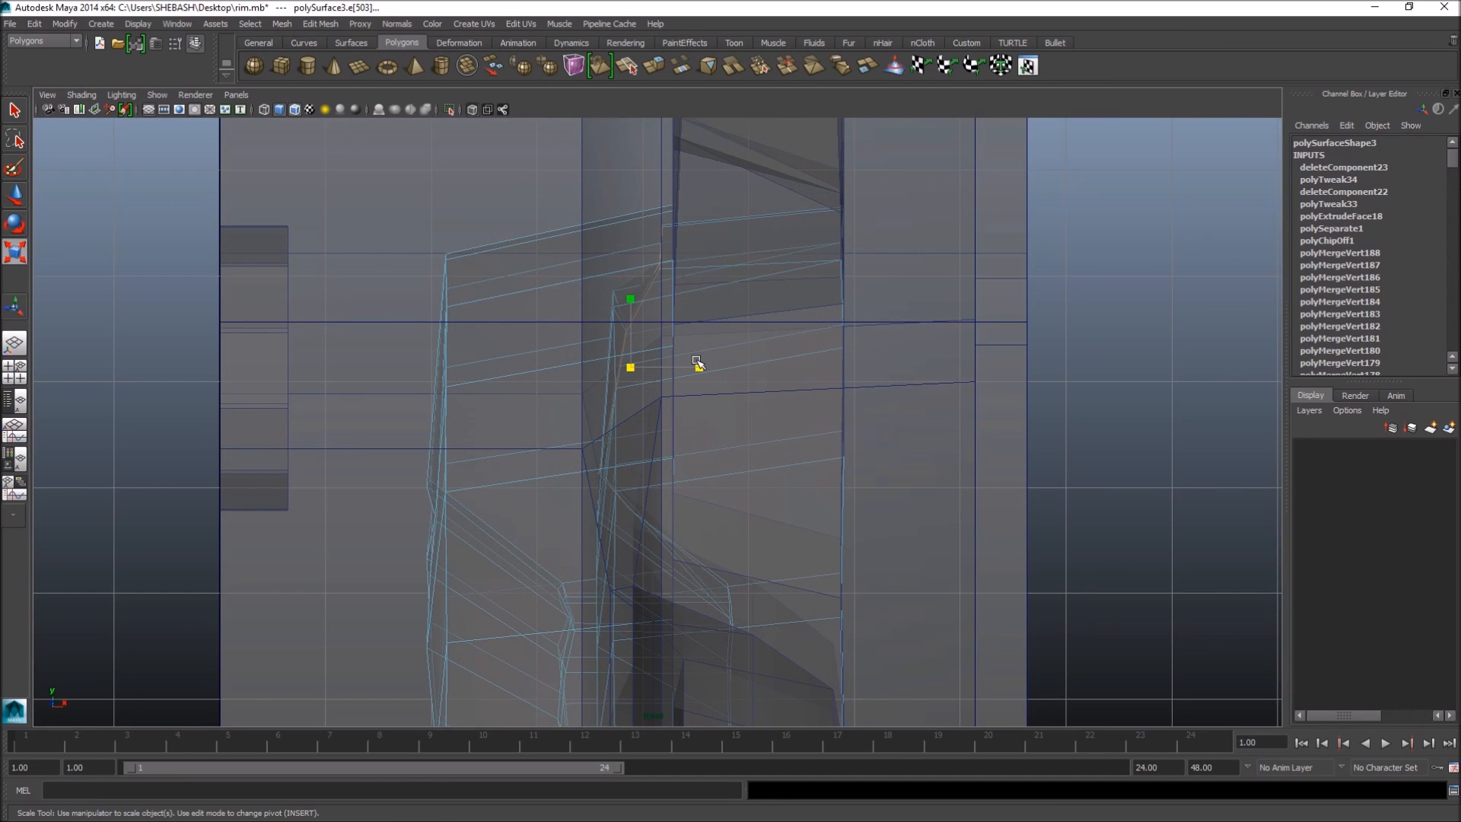
left_click_drag(819, 319, 903, 360, "alt")
key("[")
key("q")
- Move the top edge of the bolt-hole opening along the X axis and check it with the smooth preview
right_click_drag(696, 232, 687, 269)
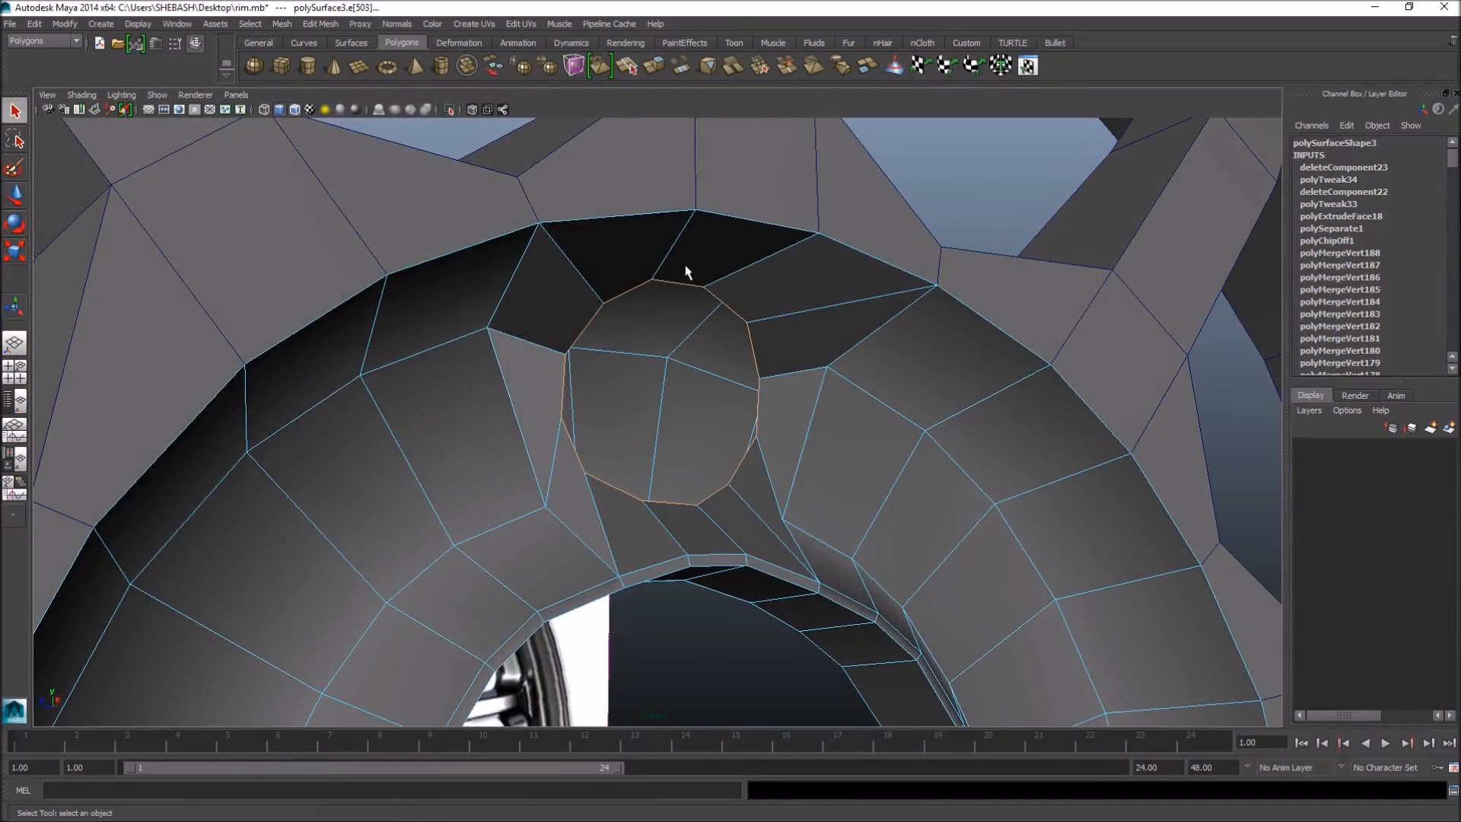
key("f")
left_click_drag(604, 401, 634, 497, "alt")
key("w")
left_click_drag(603, 415, 480, 418)
scroll(424, 452, "up", 5)
scroll(616, 489, "down", 6)
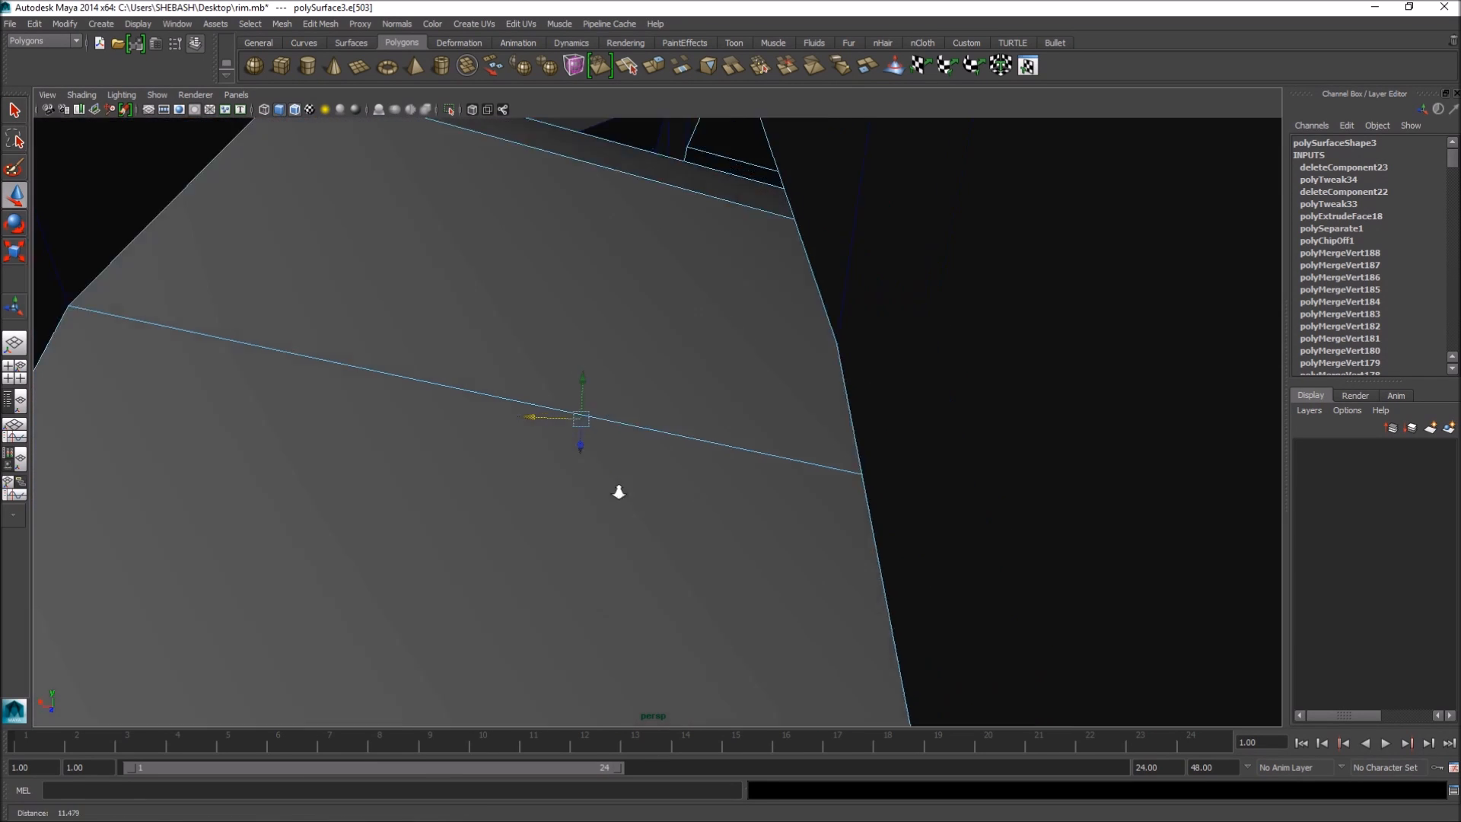
key("3")
left_click_drag(639, 506, 769, 505, "alt")
key("1")
- Move the opening's lower-left and lower-right corner vertices along the X axis and check the smoothed shape
right_click_drag(770, 473, 771, 508)
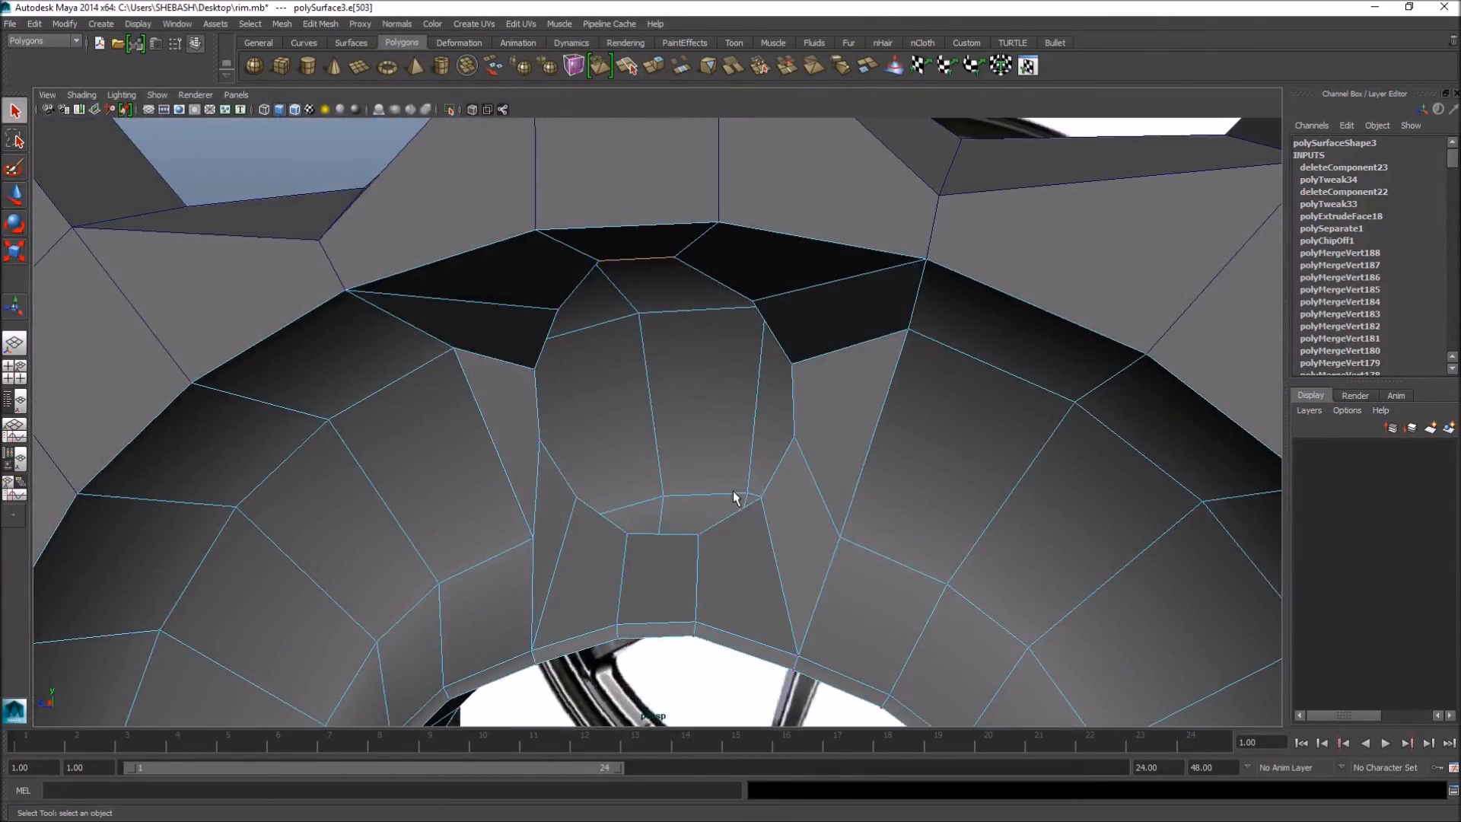
left_click(761, 497)
left_click_drag(776, 517, 683, 486, "alt")
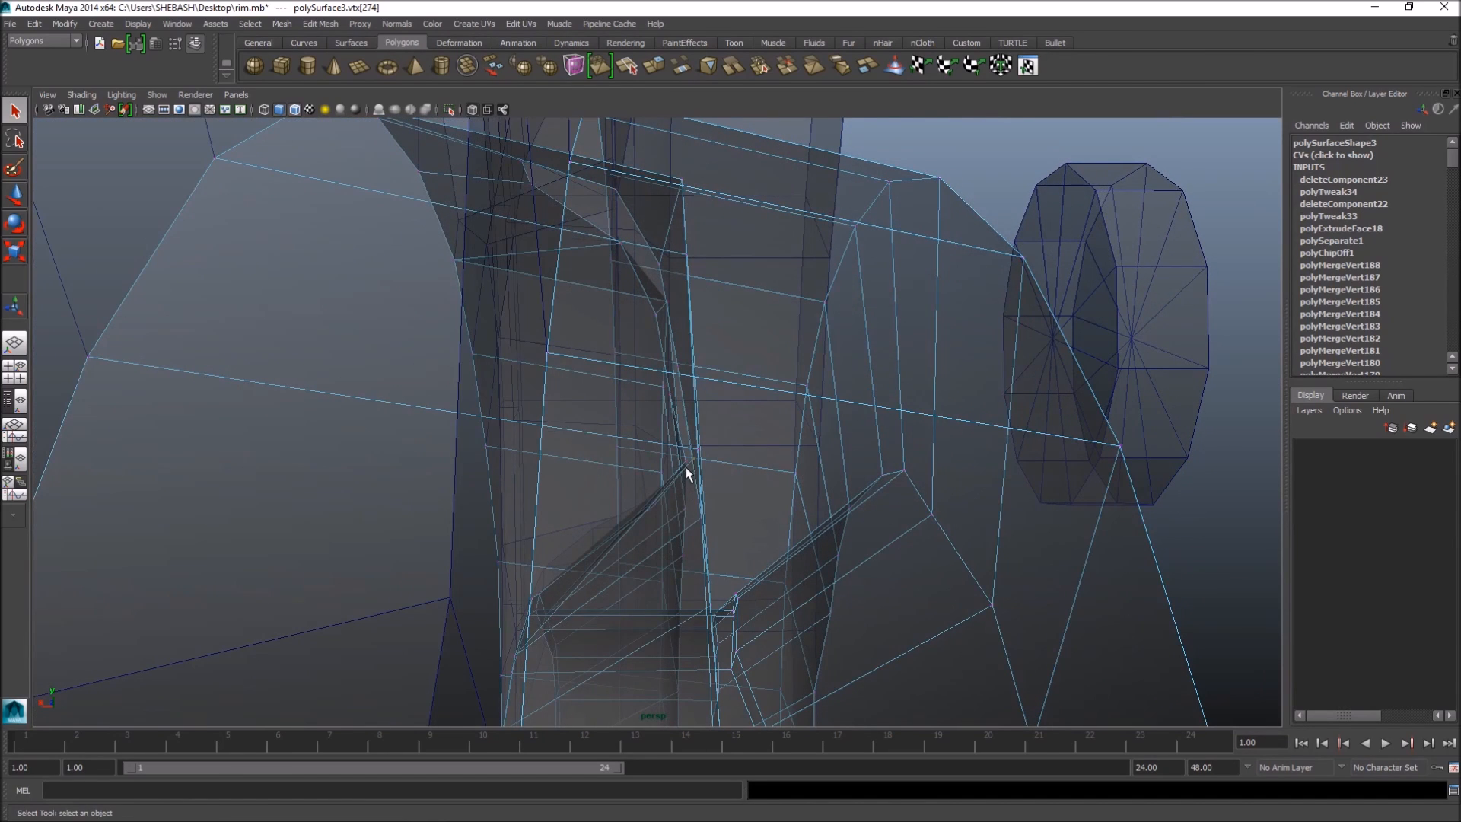
key("w")
left_click_drag(643, 461, 629, 459)
left_click_drag(507, 498, 877, 480, "alt")
left_click_drag(732, 518, 651, 527, "alt")
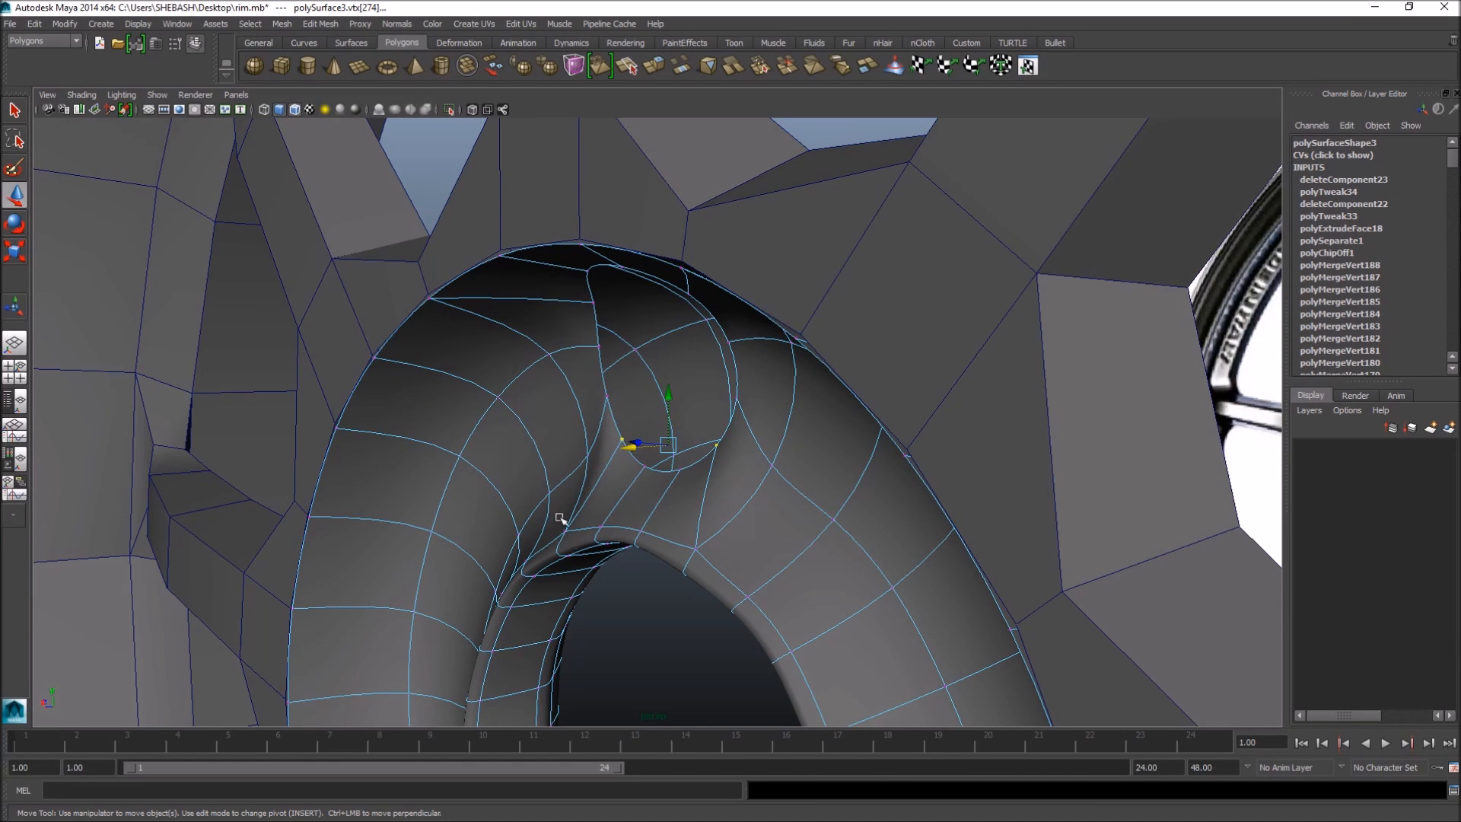
left_click_drag(599, 502, 783, 545, "alt")
- Compare the opening's vertices with the guide cylinder in the side view and inspect the hub in perspective
key("space")
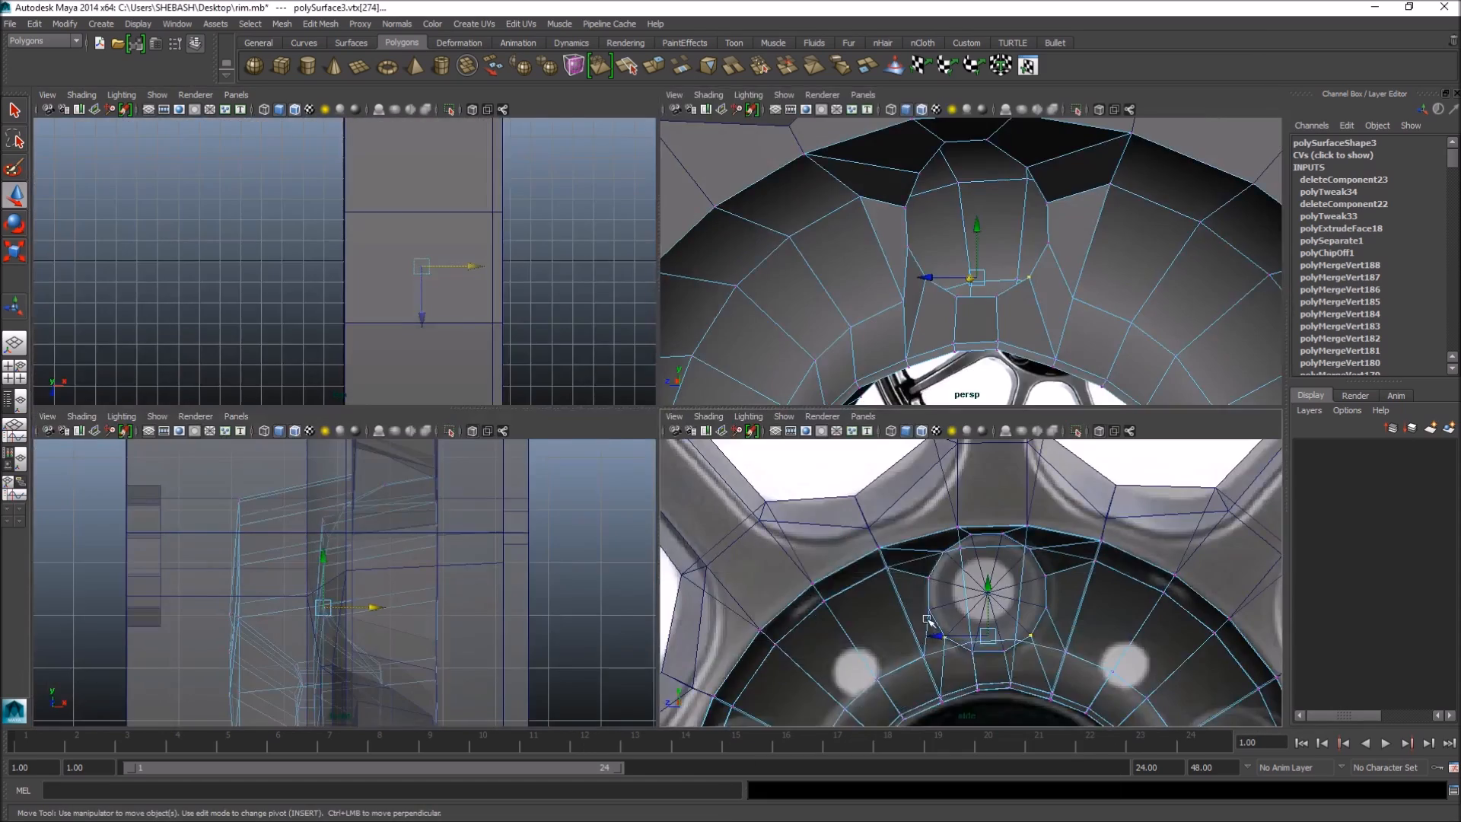
key("space")
middle_click_drag(838, 557, 848, 484, "alt")
scroll(777, 471, "up", 3)
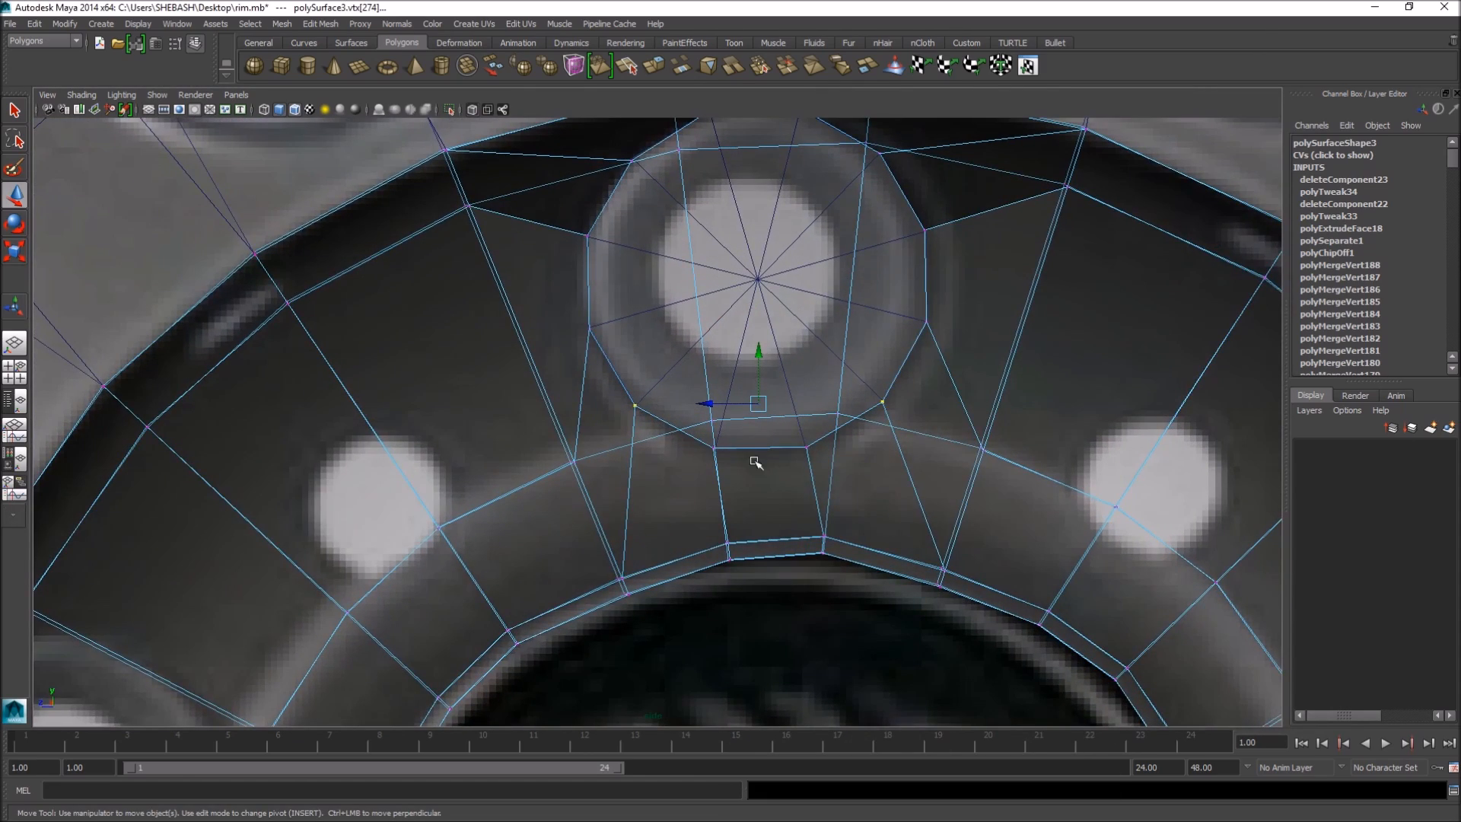
key("space")
key("space")
left_click_drag(952, 352, 841, 430, "alt")
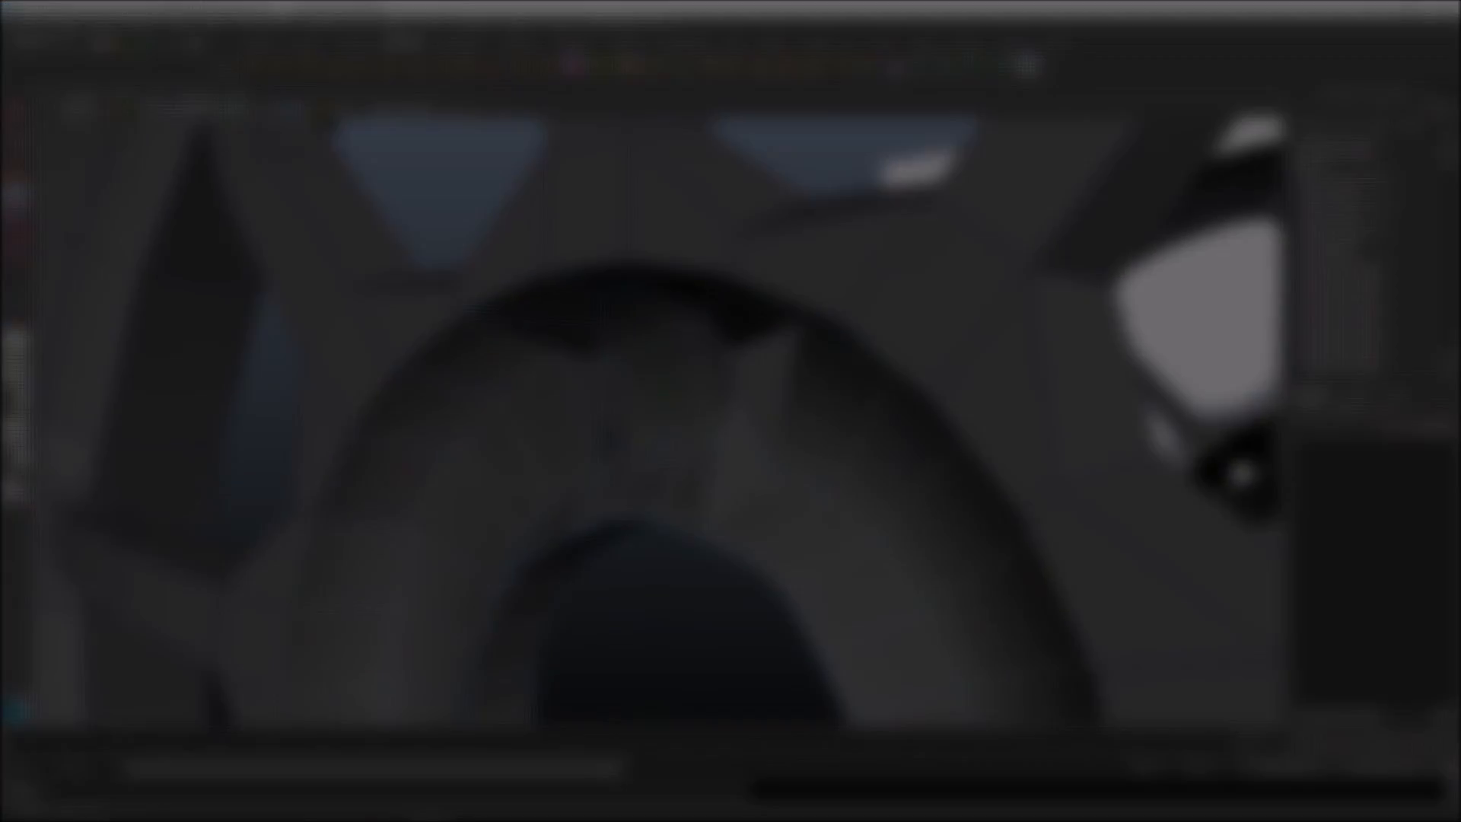